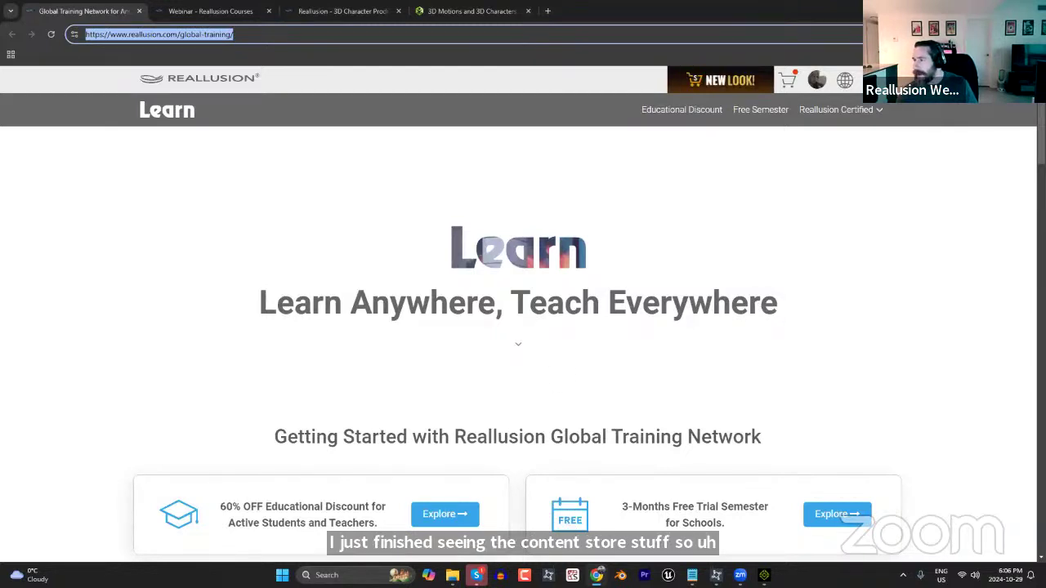
# Review the Global Training Network page down to its free tutorials and learning resources, and close the page.
pyautogui.hotkey('alt', 'Tab')
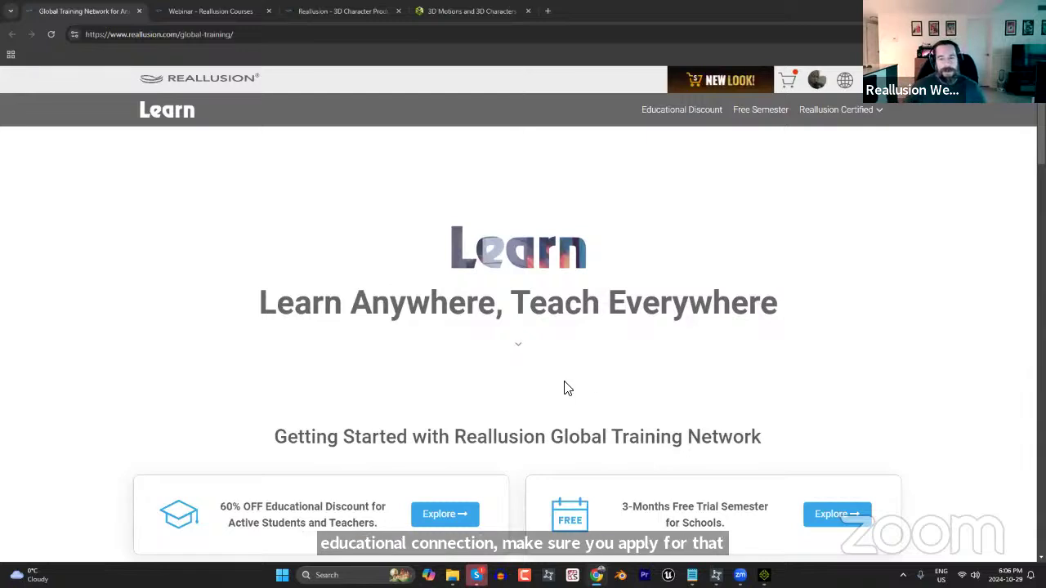
pyautogui.scroll(-10, 630, 442)
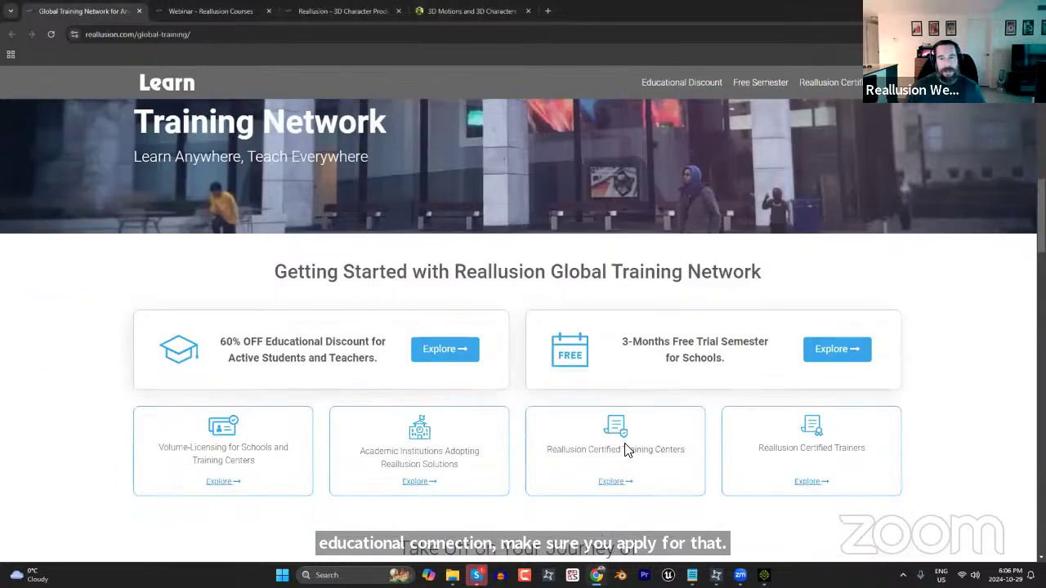
pyautogui.scroll(-5, 629, 449)
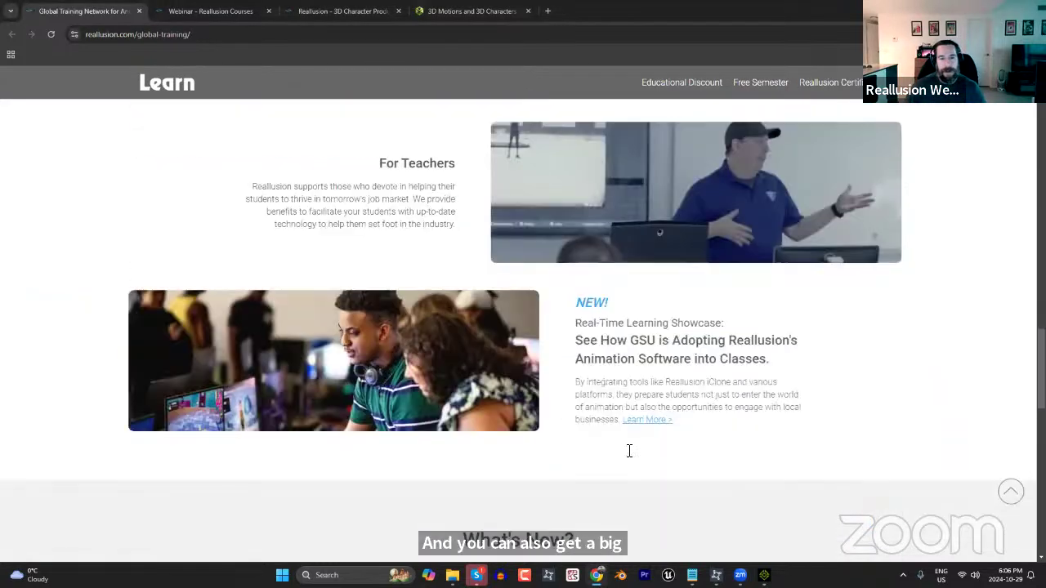
pyautogui.scroll(-1, 623, 452)
pyautogui.scroll(-2, 619, 466)
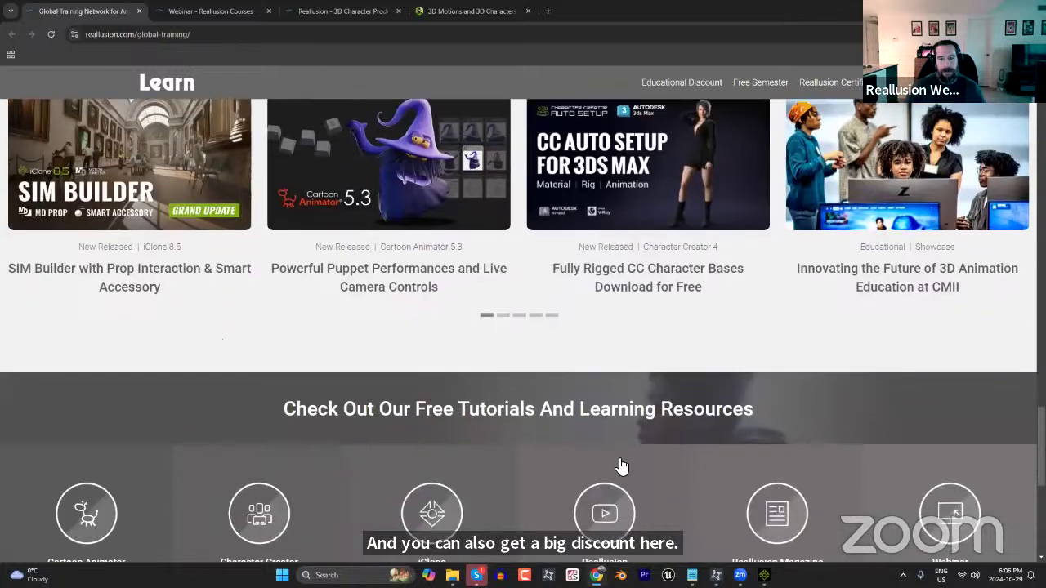
pyautogui.scroll(-3, 620, 468)
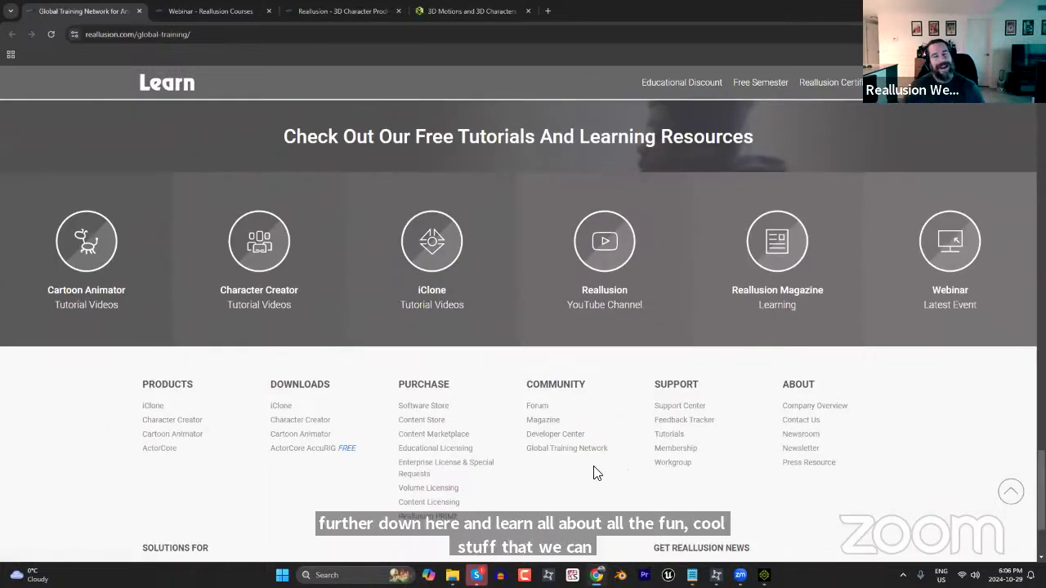
pyautogui.click(139, 11)
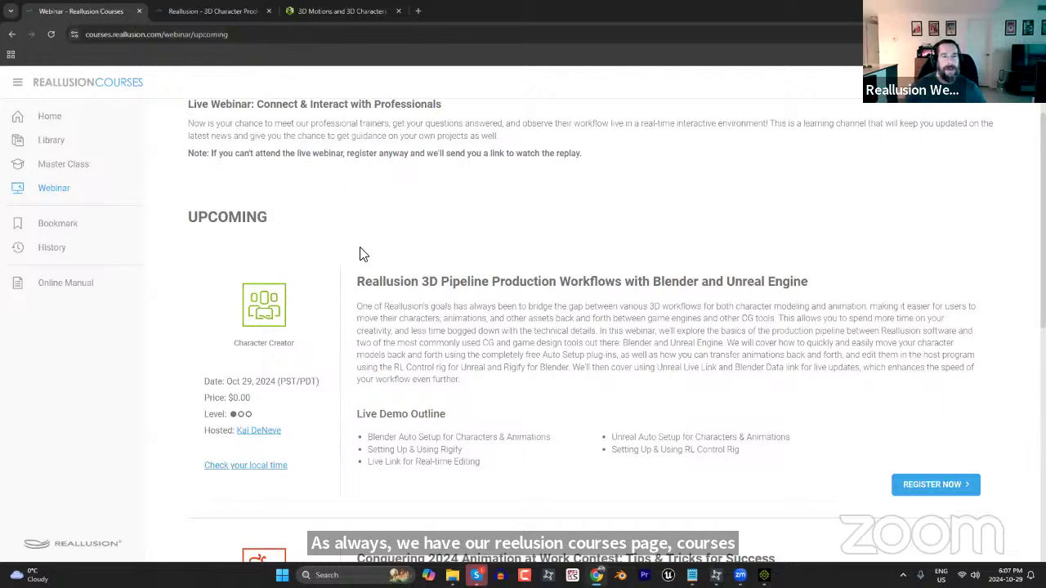
# Review the Reallusion Courses tutorial library and the upcoming Blender and Unreal Engine pipeline webinar, and close the site.
pyautogui.scroll(2, 360, 254)
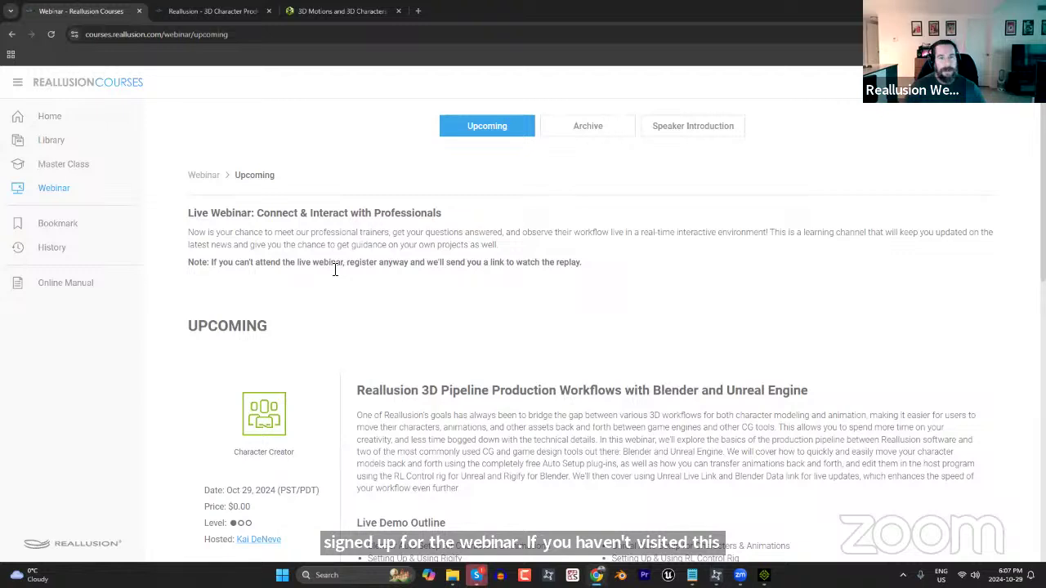
pyautogui.click(63, 147)
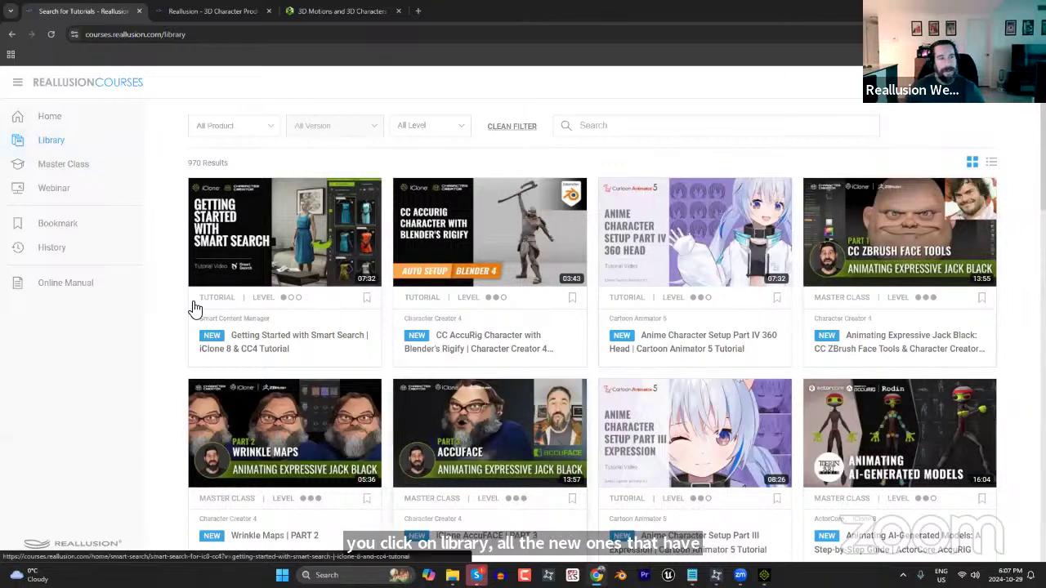
pyautogui.click(51, 190)
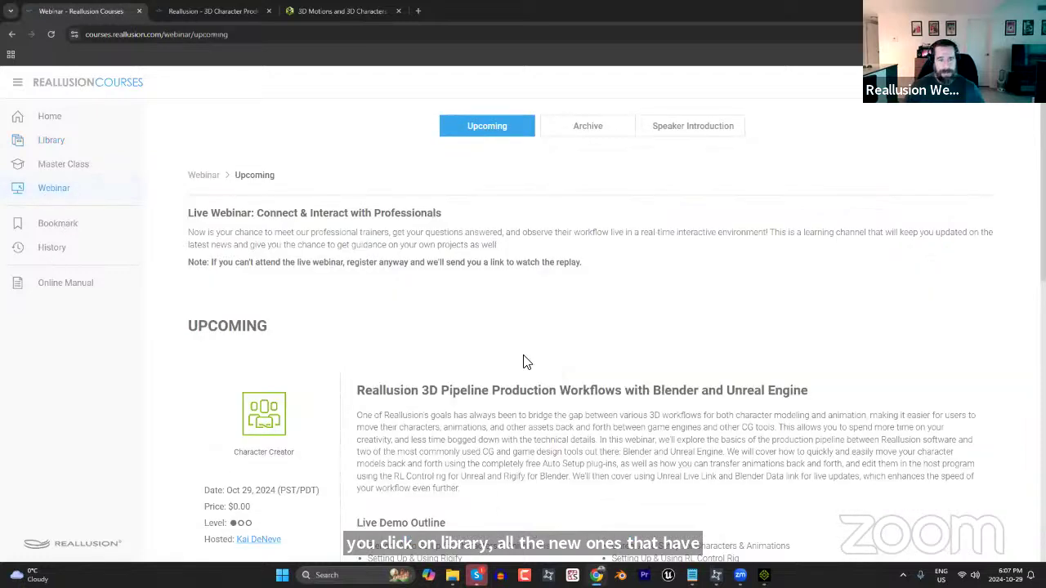
pyautogui.scroll(-2, 550, 401)
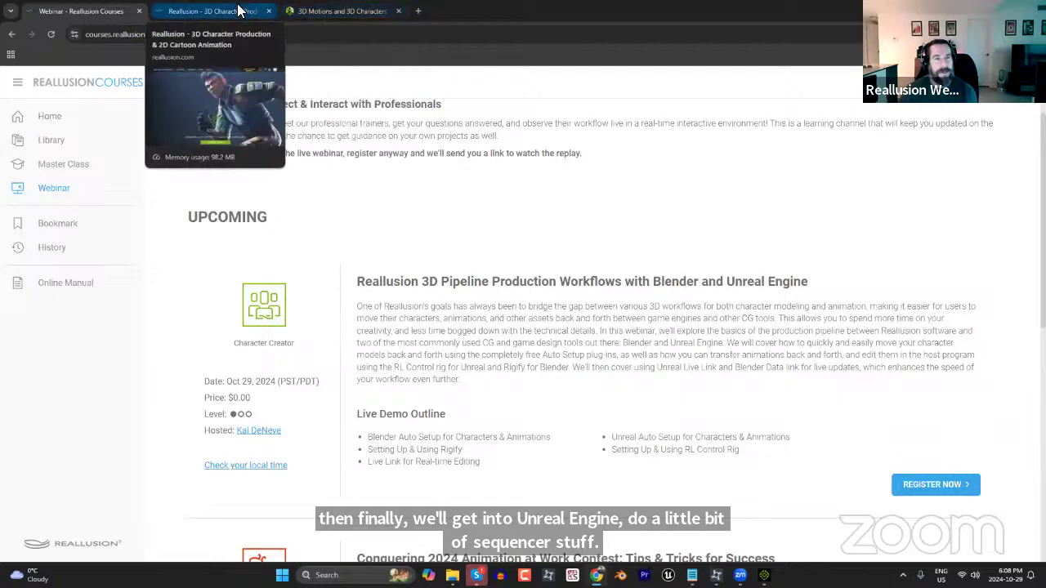
pyautogui.click(139, 12)
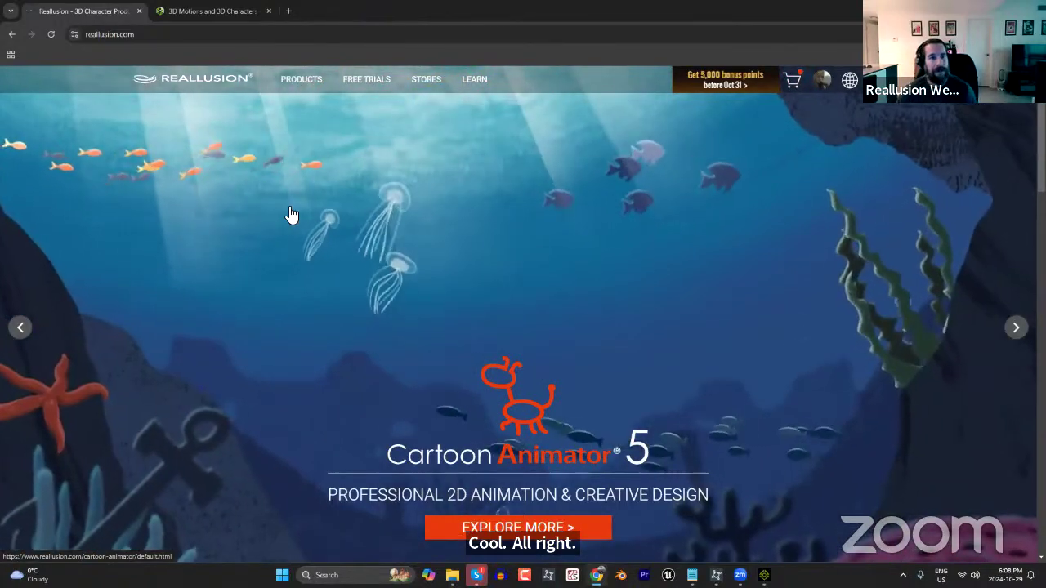
# Open the Character Creator product page, close the Reallusion home page, and look over the product's overview topics.
pyautogui.moveTo(304, 81)
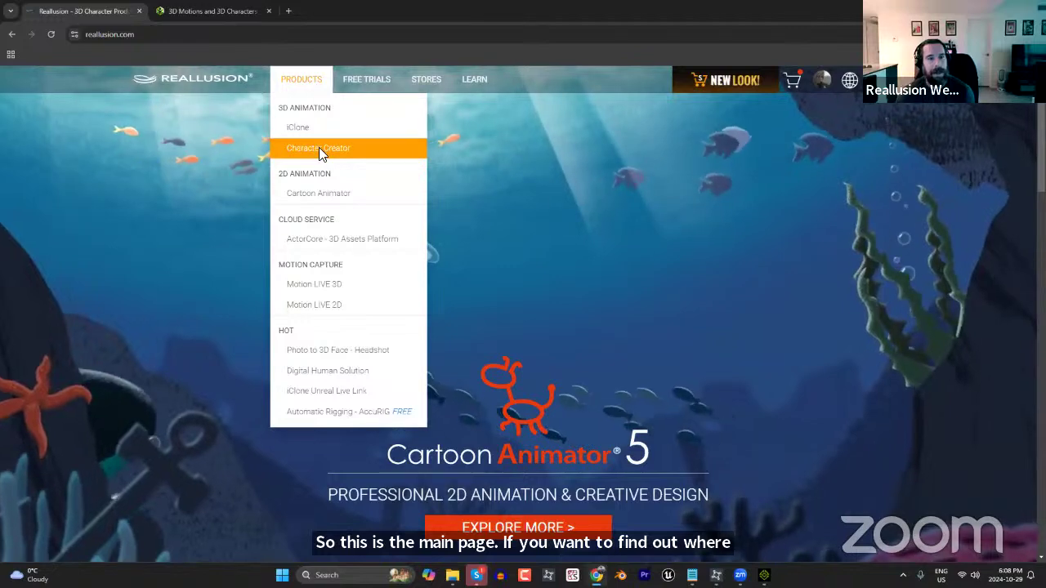
pyautogui.click(318, 150)
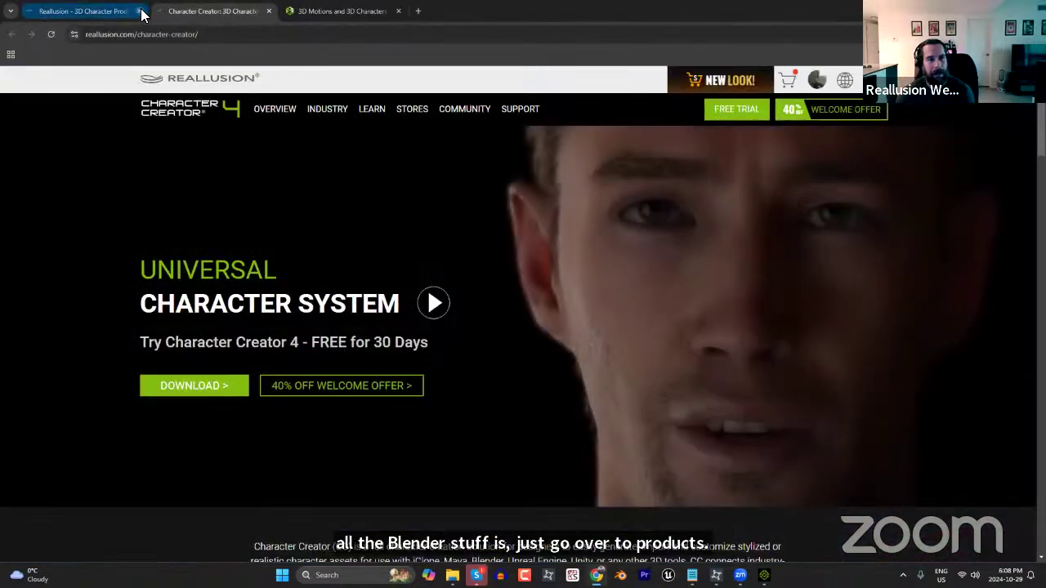
pyautogui.click(140, 11)
pyautogui.moveTo(331, 107)
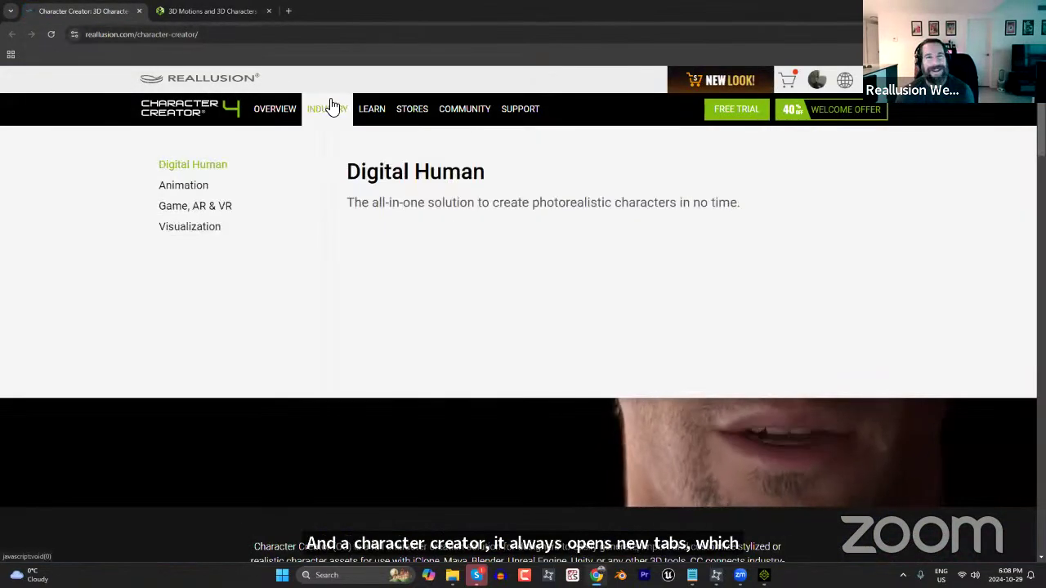
pyautogui.moveTo(274, 118)
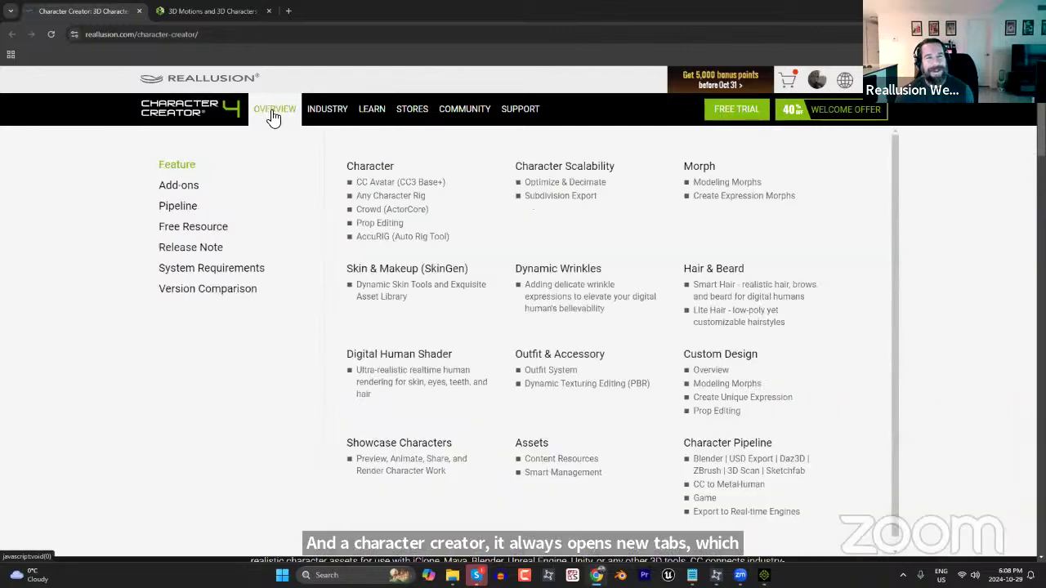
pyautogui.moveTo(188, 216)
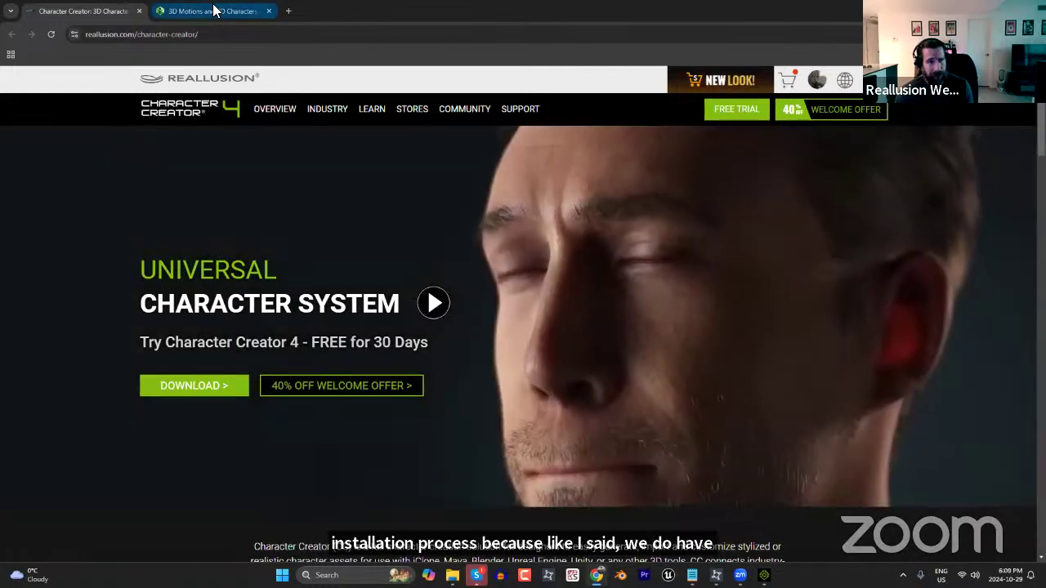
# Open the Tutorials & Courses page for Character Creator from its product page.
pyautogui.click(249, 11)
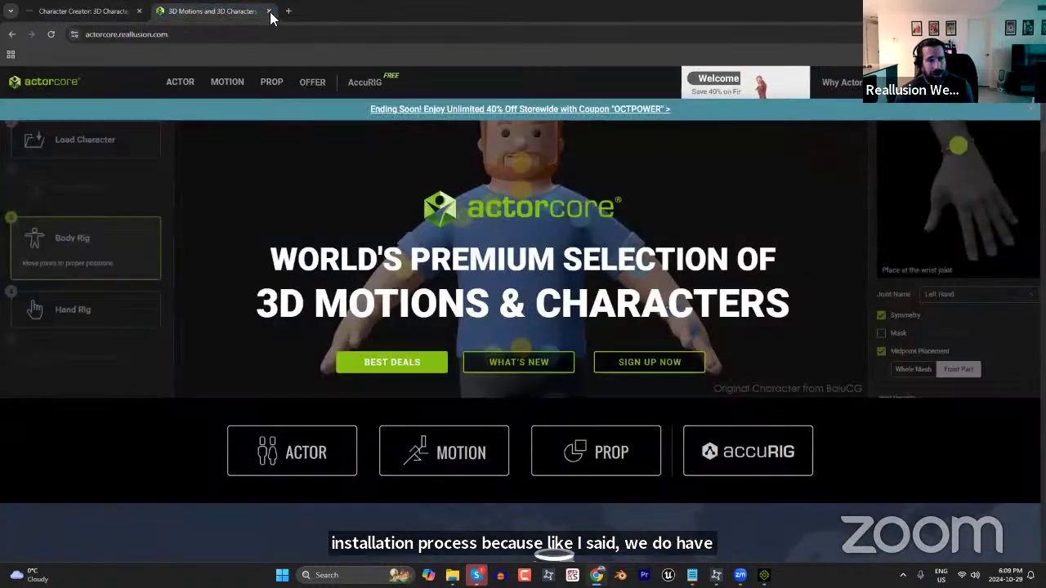
pyautogui.click(106, 12)
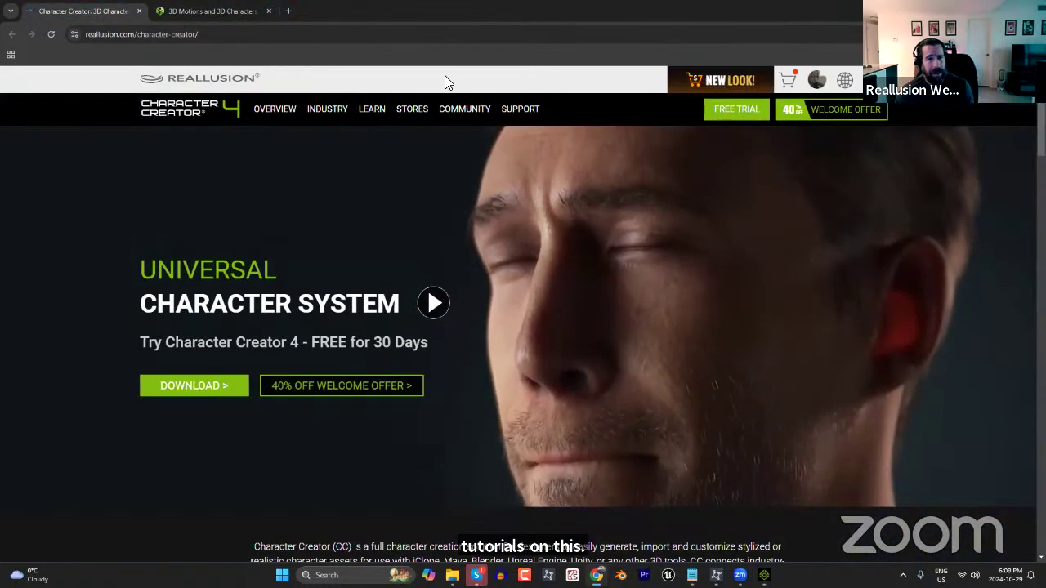
pyautogui.moveTo(370, 108)
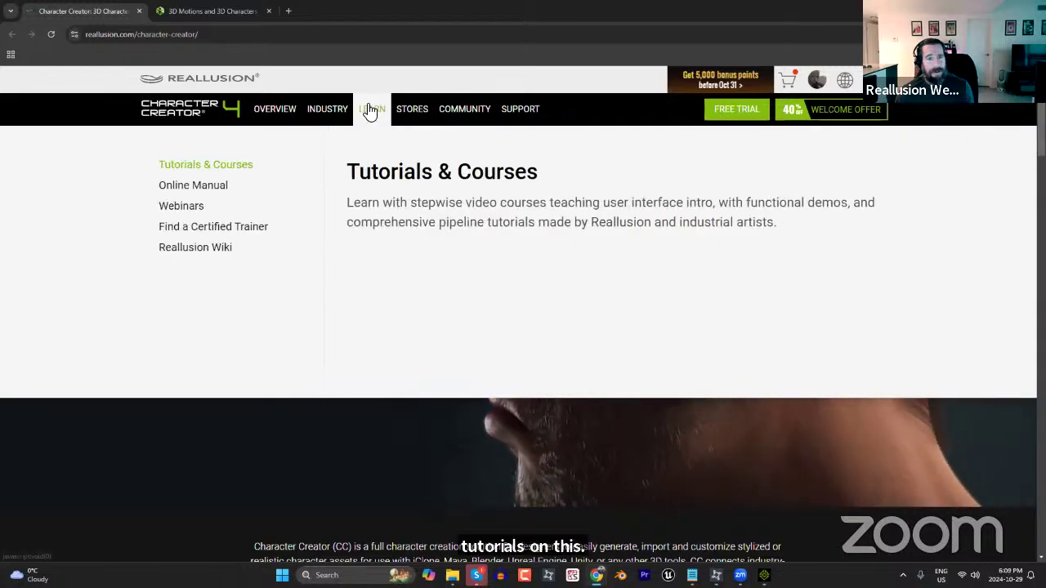
pyautogui.click(207, 167)
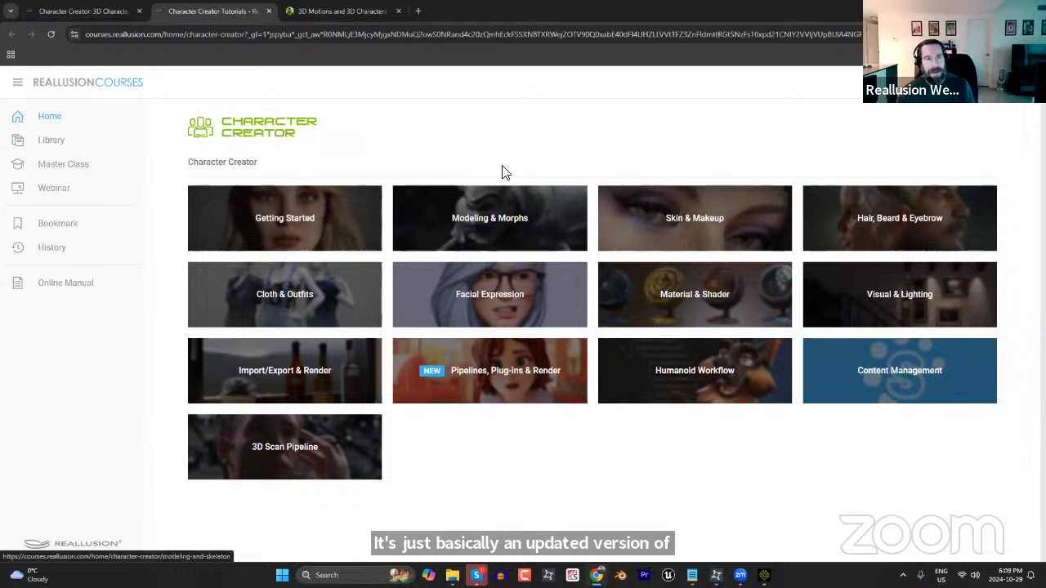
# Search Google for "blender data link iclone" and open the Character Creator 4 / iClone 8 - Blender 4.2 - Pipeline Datalink Setup video.
pyautogui.click(417, 11)
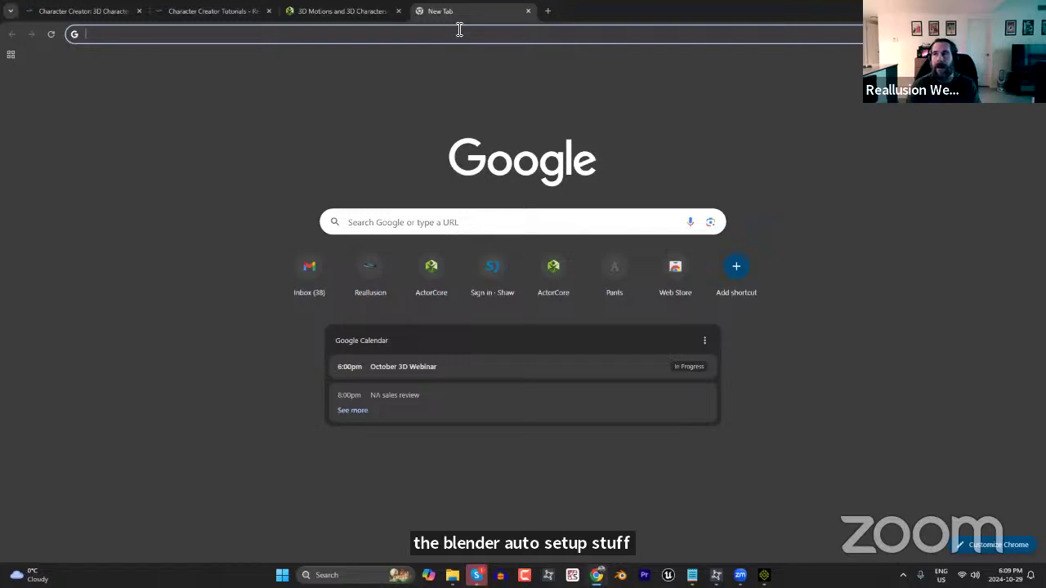
pyautogui.write('blender')
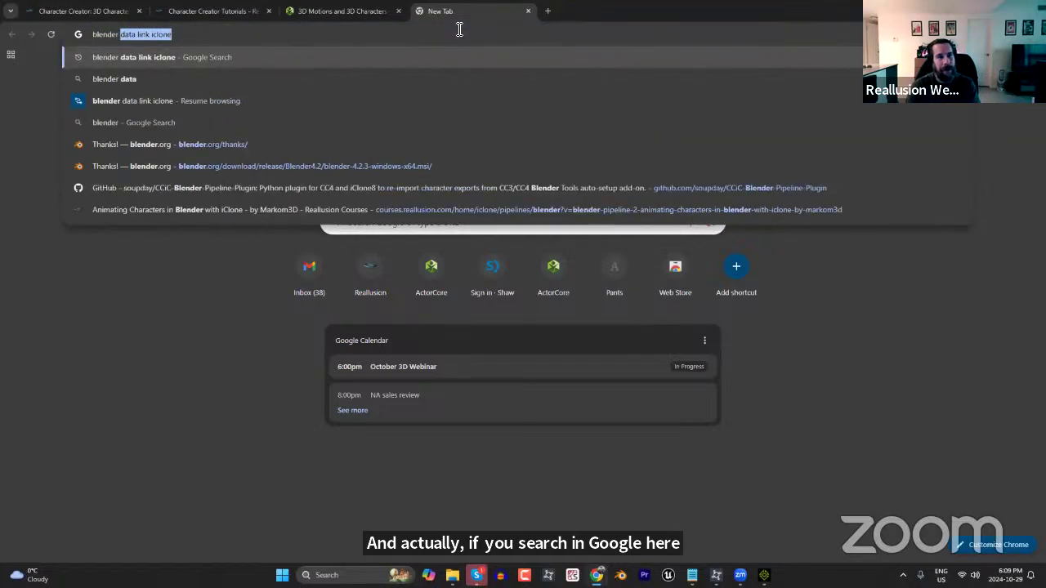
pyautogui.press('Return')
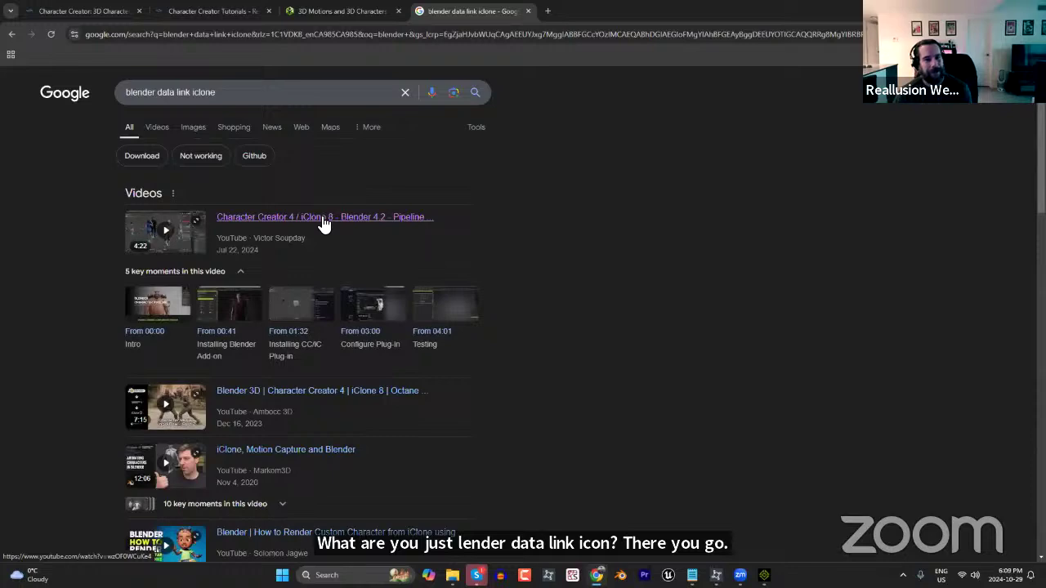
pyautogui.click(322, 220)
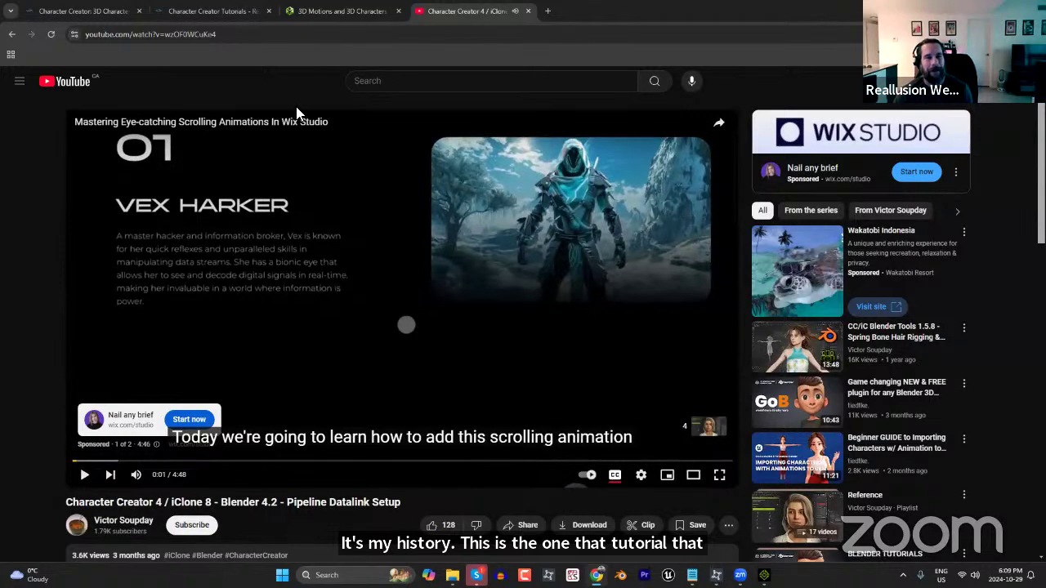
# Copy the share link of the Pipeline Datalink Setup video and close the sharing dialog.
pyautogui.scroll(-2, 476, 479)
pyautogui.click(530, 362)
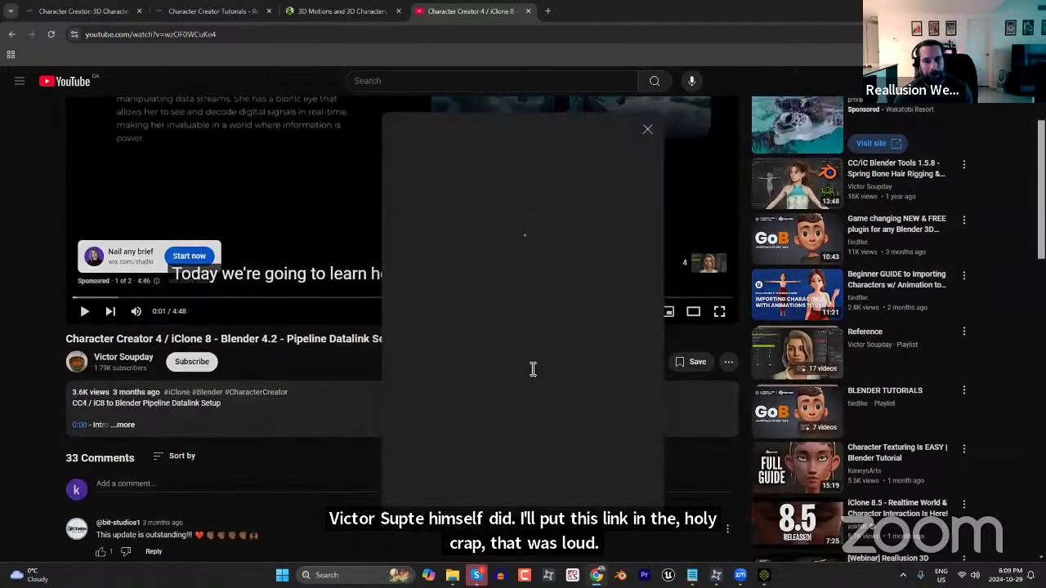
pyautogui.click(628, 372)
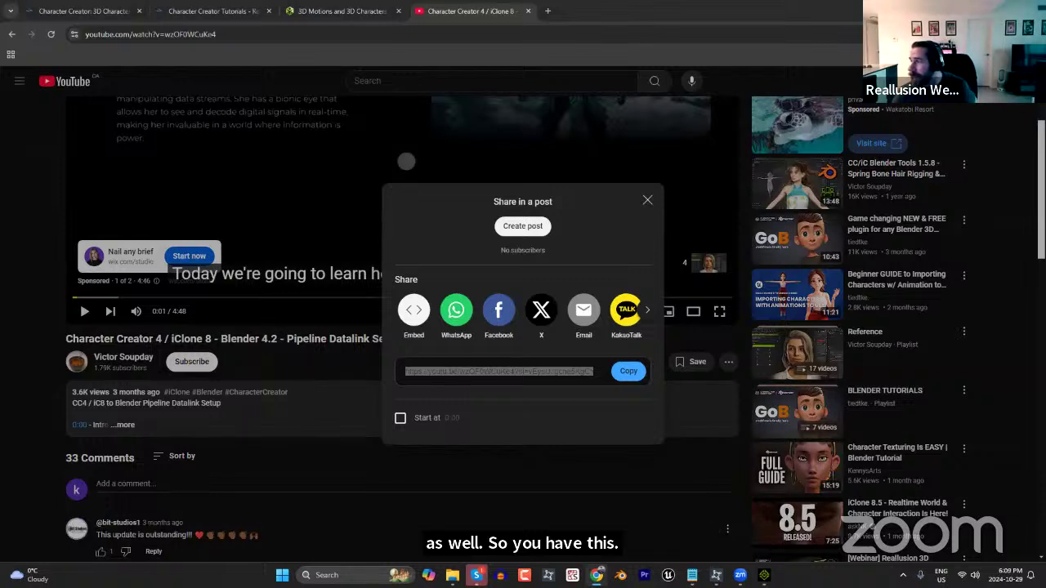
pyautogui.click(647, 202)
# Expand the video's description and open the GitHub repository linked for the CC4/iC8 Plug-in.
pyautogui.scroll(-2, 286, 373)
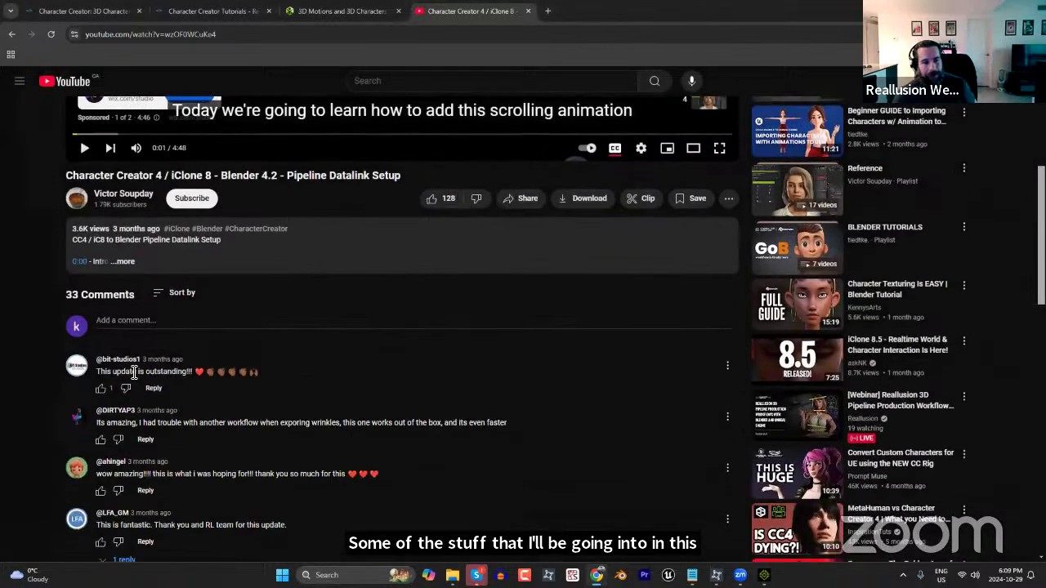
pyautogui.scroll(-2, 348, 394)
pyautogui.scroll(2, 368, 352)
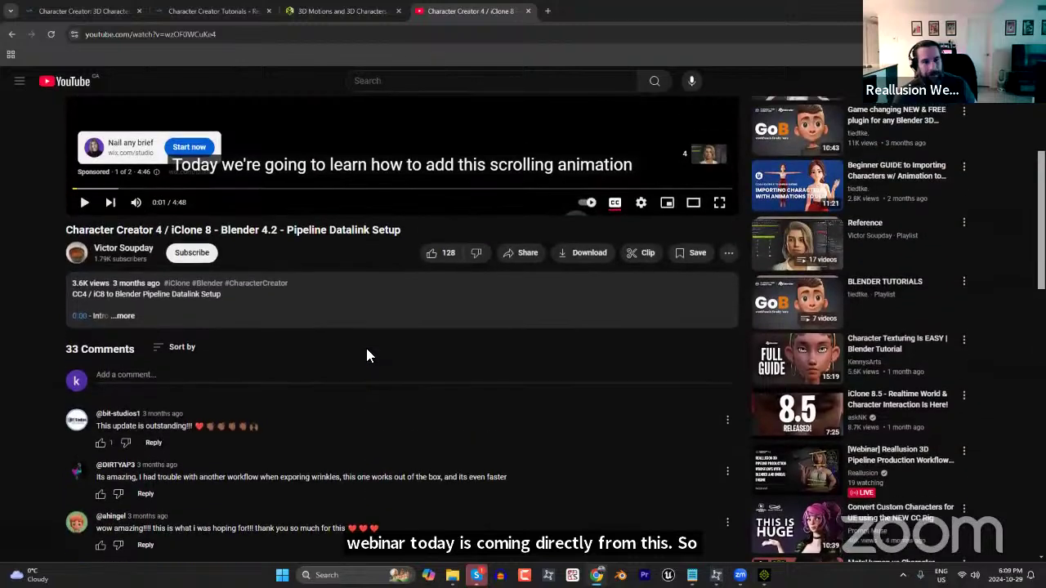
pyautogui.scroll(3, 367, 352)
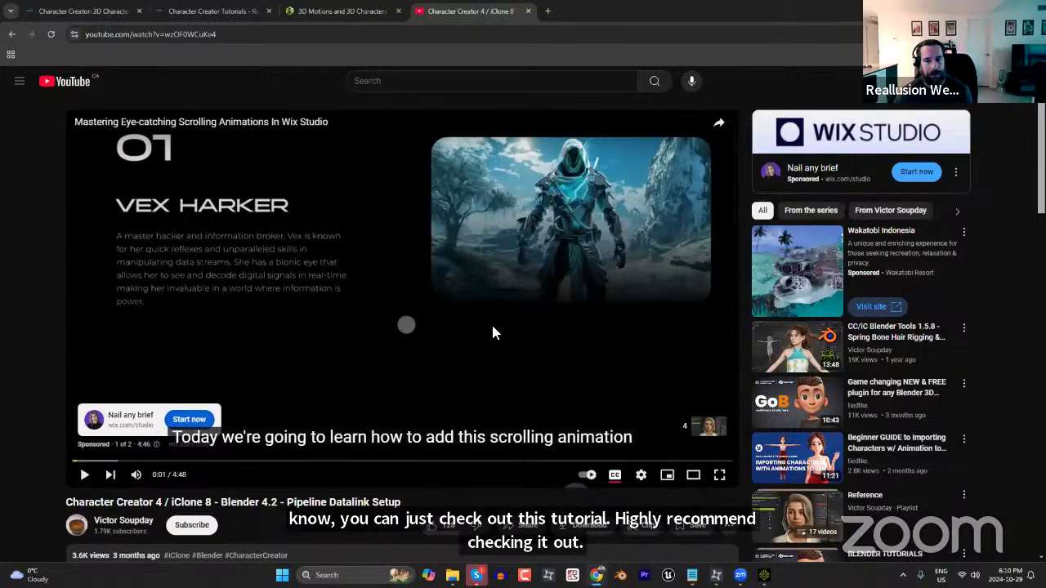
pyautogui.scroll(-3, 491, 322)
pyautogui.click(131, 372)
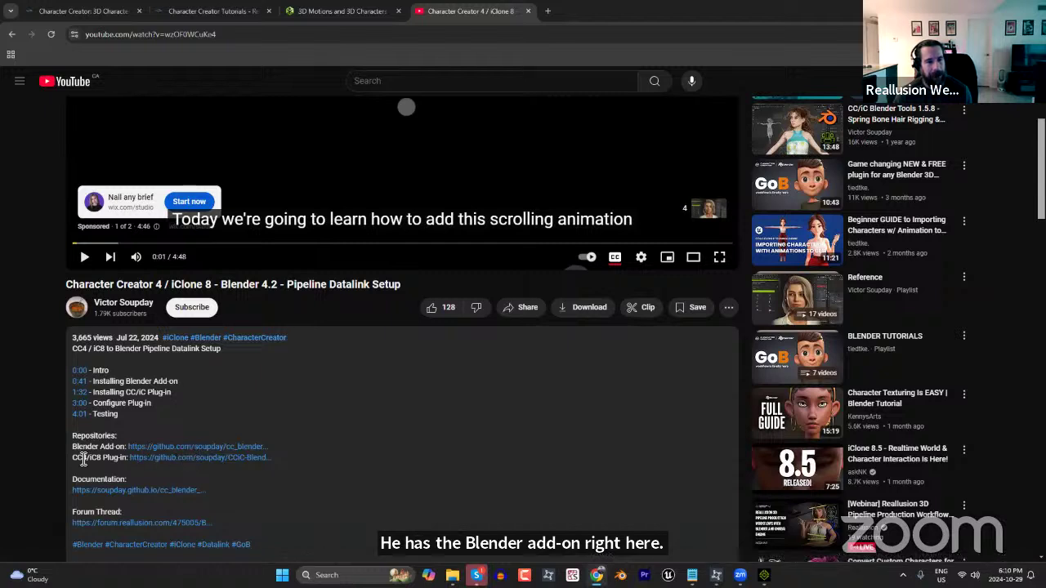
pyautogui.click(169, 458)
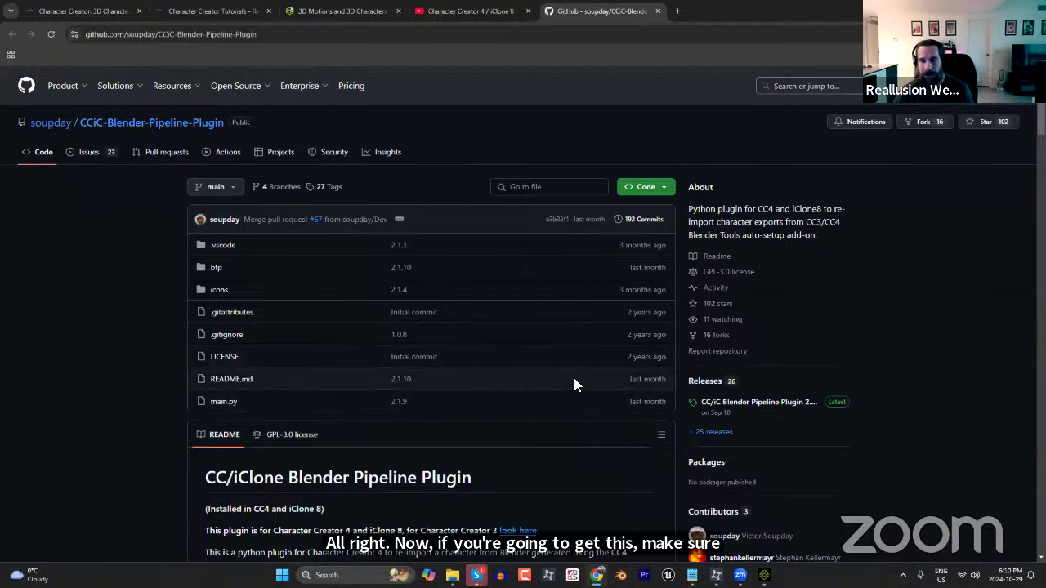
# Go to the plugin's releases list and expand the assets of CC/iC Blender Pipeline Plugin 2.1.9.
pyautogui.click(726, 409)
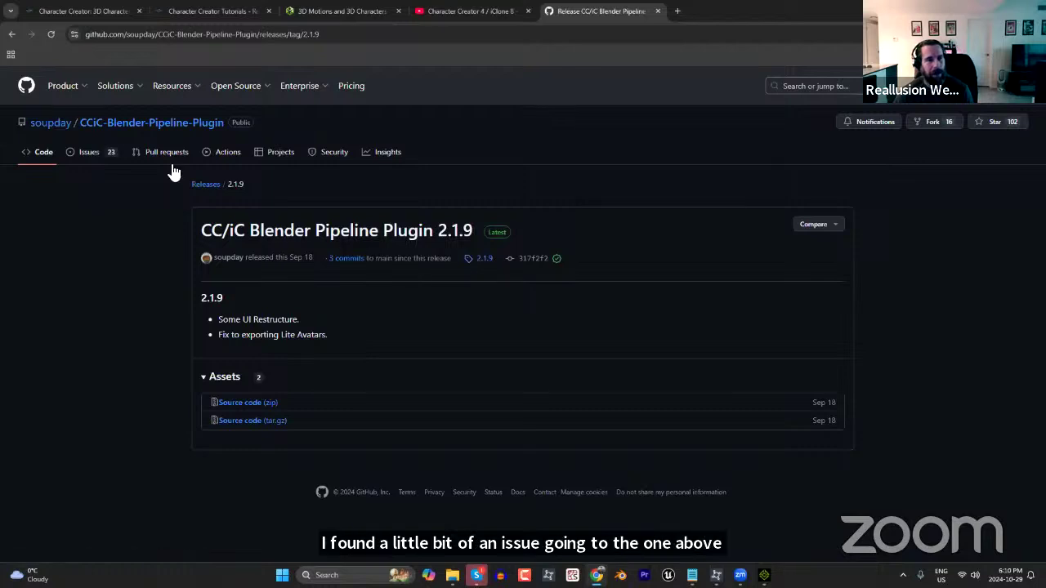
pyautogui.click(12, 35)
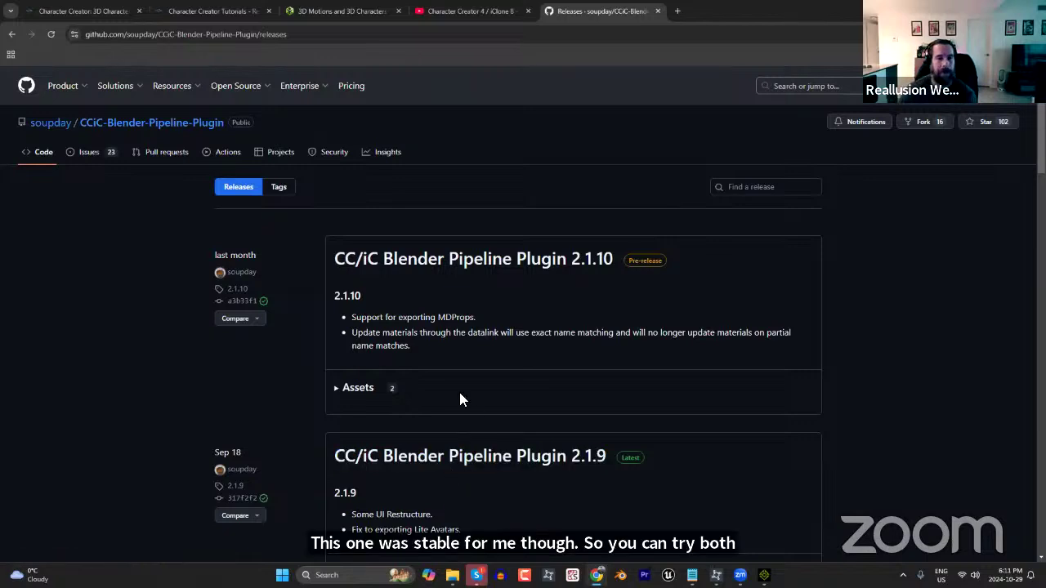
pyautogui.scroll(-2, 474, 427)
pyautogui.click(497, 401)
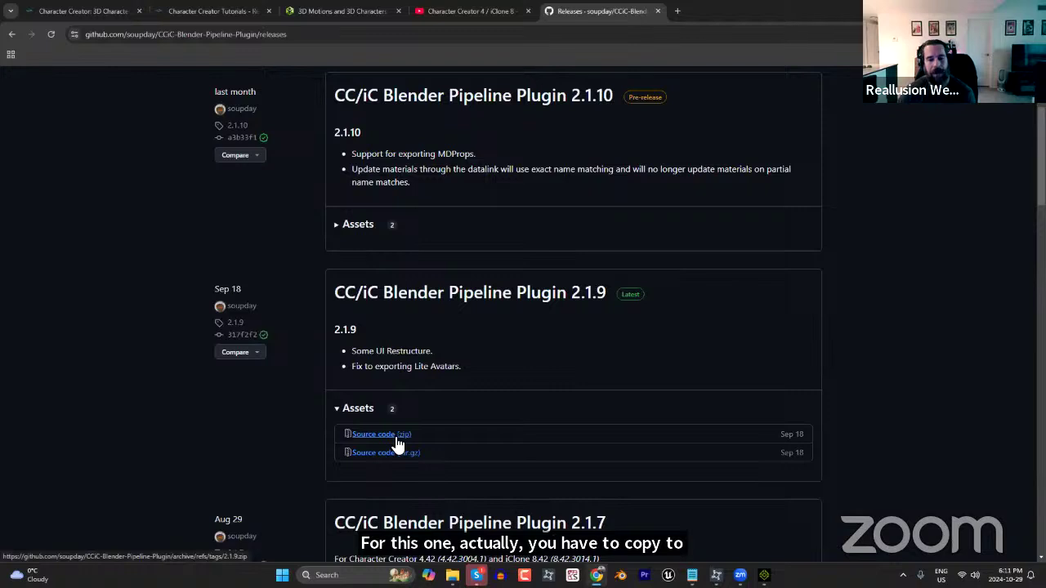
pyautogui.moveTo(452, 575)
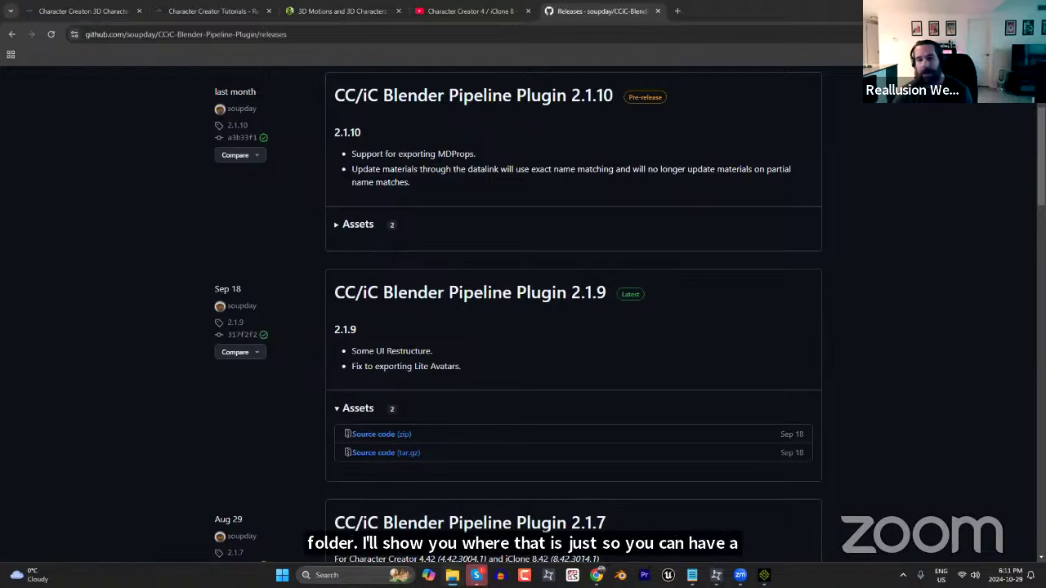
# Open File Explorer and browse to the Reallusion folder inside Program Files on the Windows (C:) drive.
pyautogui.press('super+e')
pyautogui.click(379, 459)
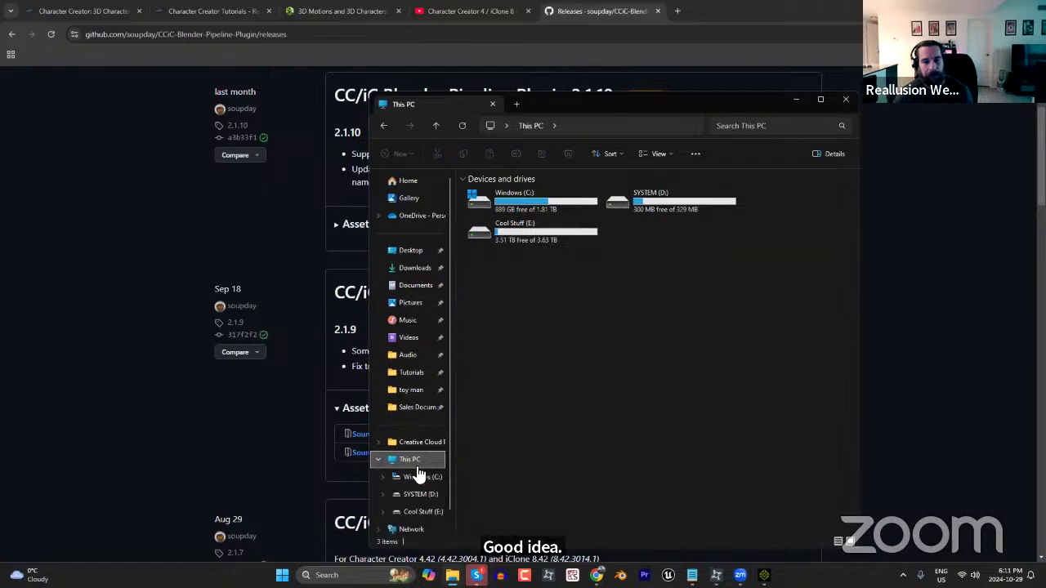
pyautogui.click(421, 477)
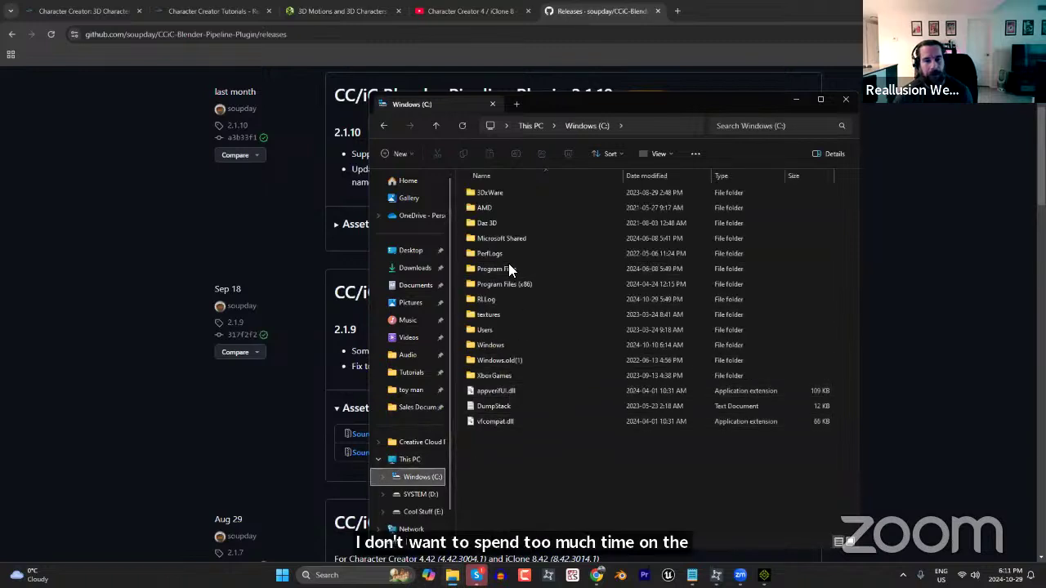
pyautogui.doubleClick(508, 266)
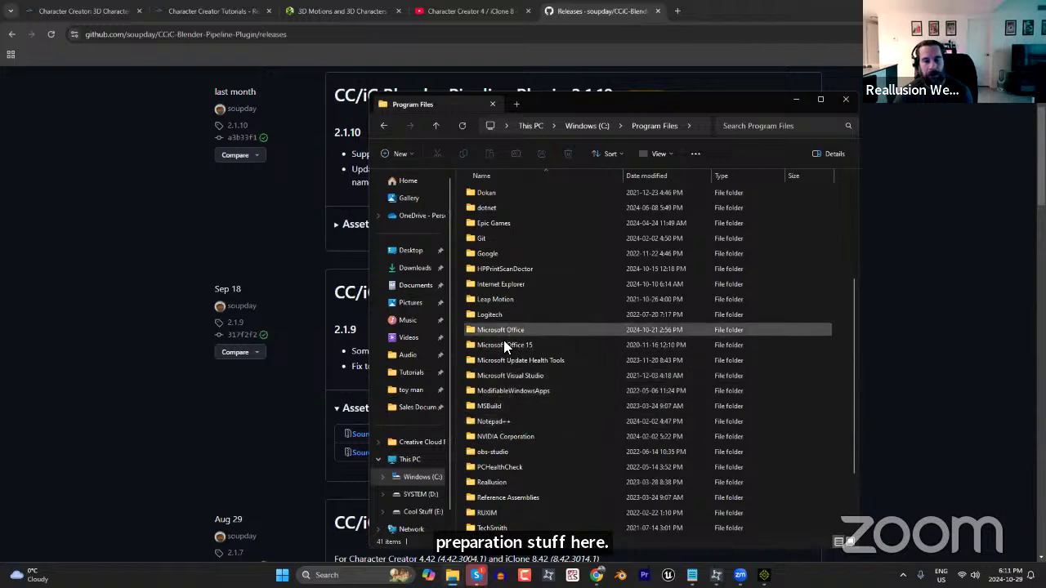
pyautogui.scroll(-2, 505, 360)
pyautogui.doubleClick(500, 395)
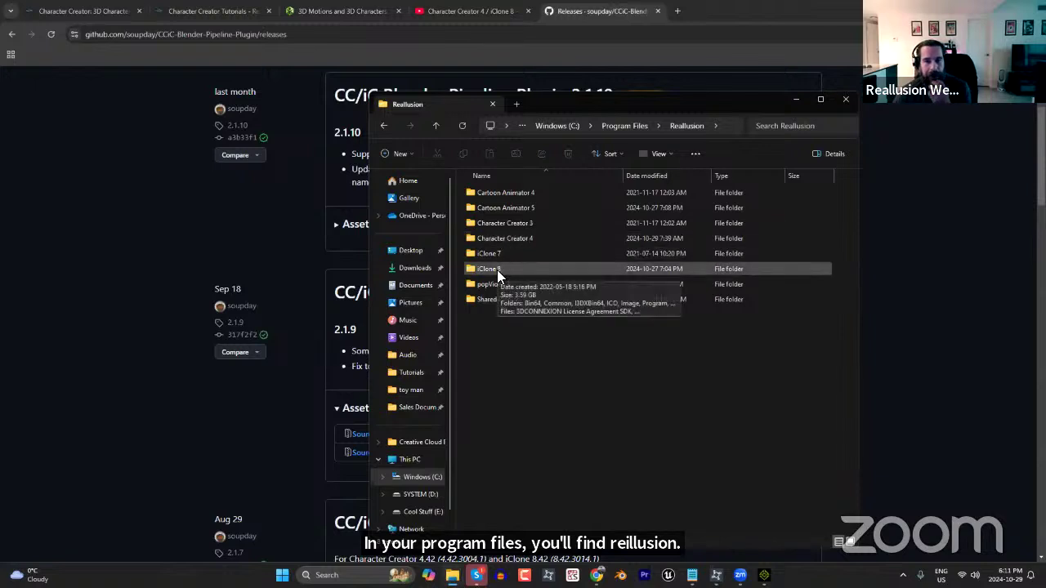
# View the plugin's install location at Character Creator 4\Bin64\OpenPlugin\CC4-Blender-Tools and close the file window.
pyautogui.doubleClick(513, 239)
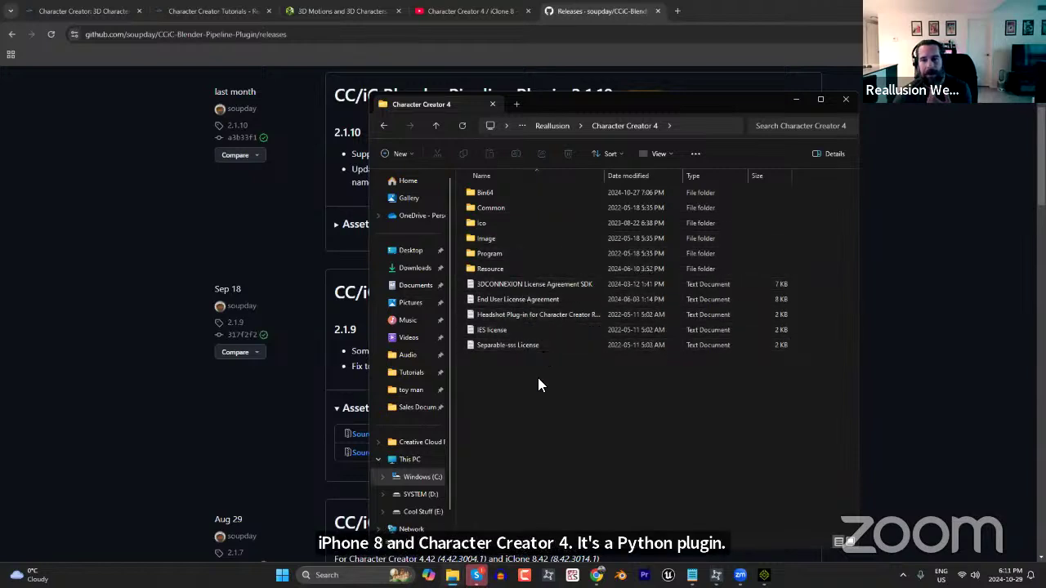
pyautogui.click(500, 198)
pyautogui.doubleClick(499, 195)
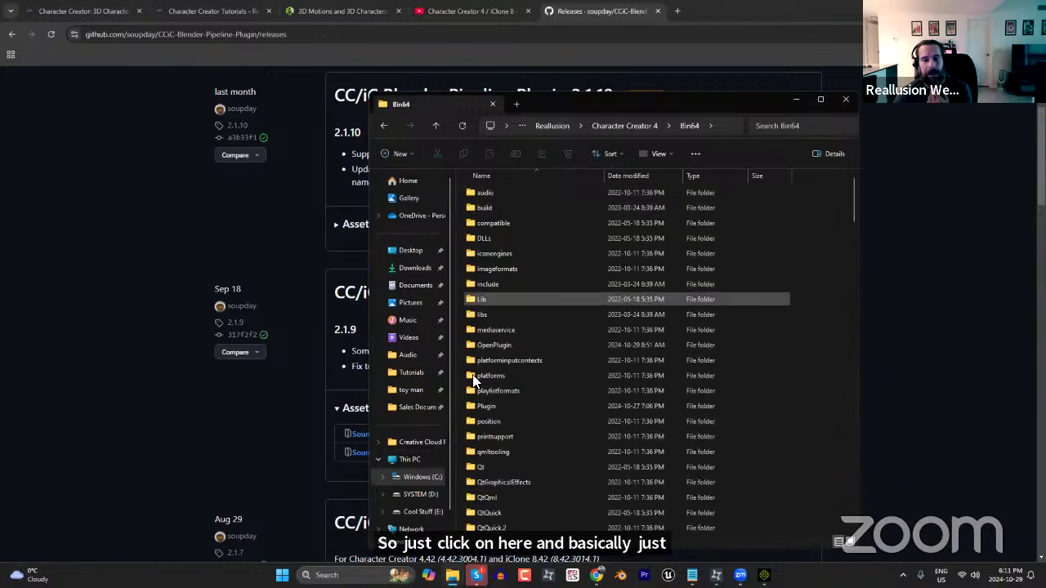
pyautogui.doubleClick(499, 347)
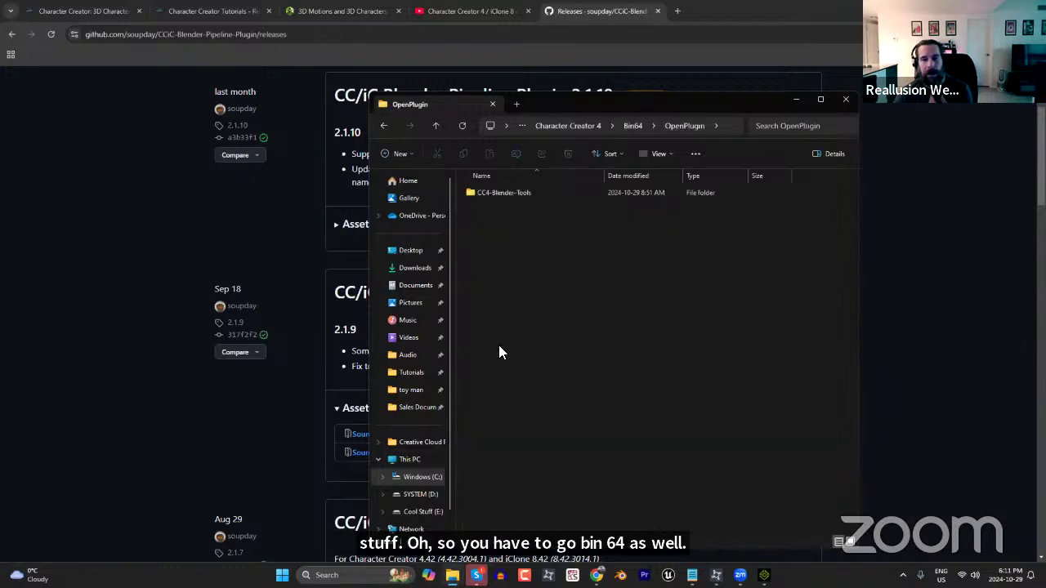
pyautogui.click(501, 195)
pyautogui.doubleClick(502, 194)
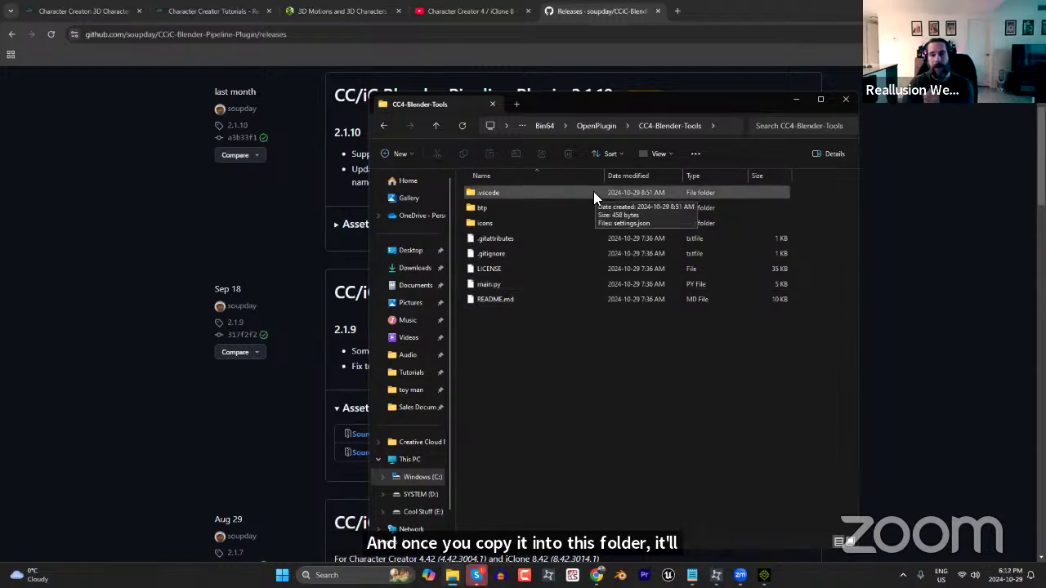
pyautogui.click(842, 101)
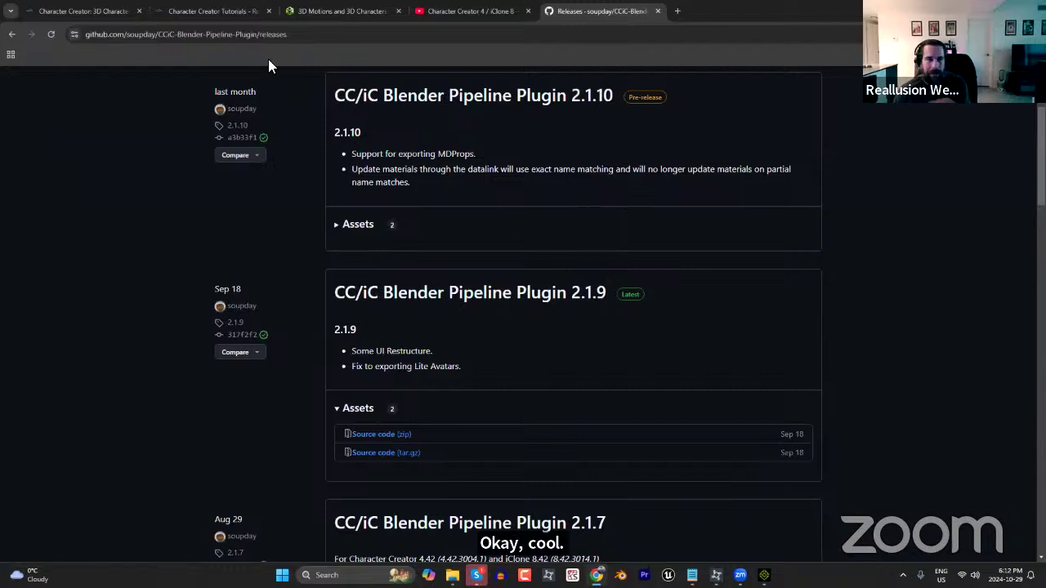
# Close the Pipeline Datalink Setup video page and return to the ActorCore home page.
pyautogui.click(447, 10)
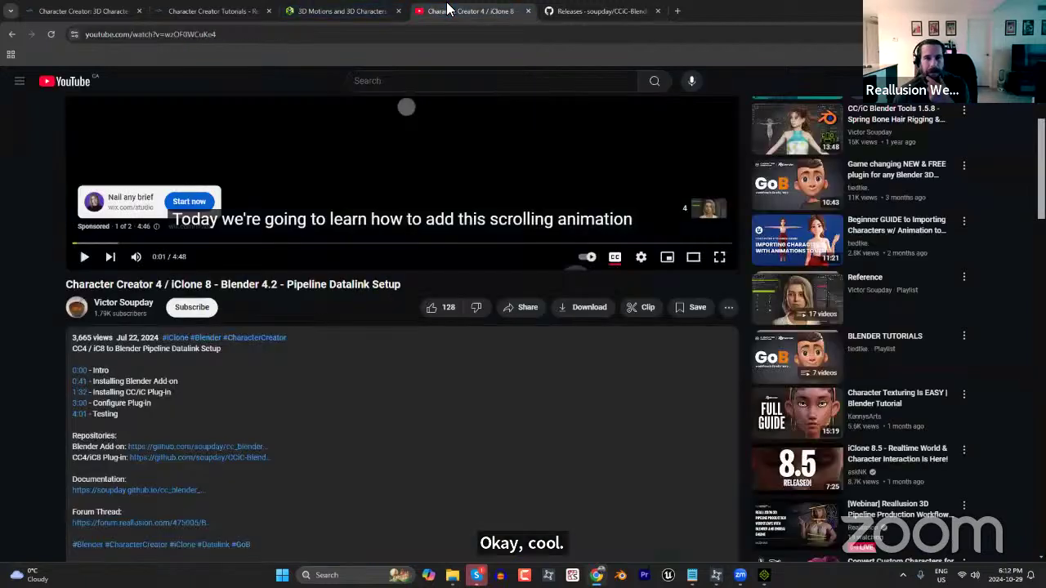
pyautogui.click(527, 11)
pyautogui.click(351, 8)
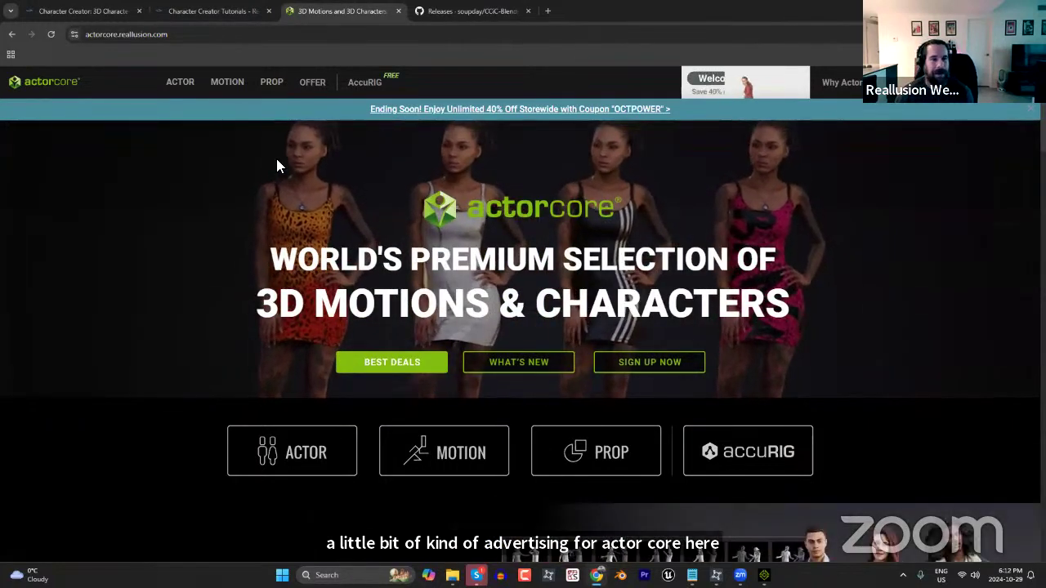
pyautogui.moveTo(379, 90)
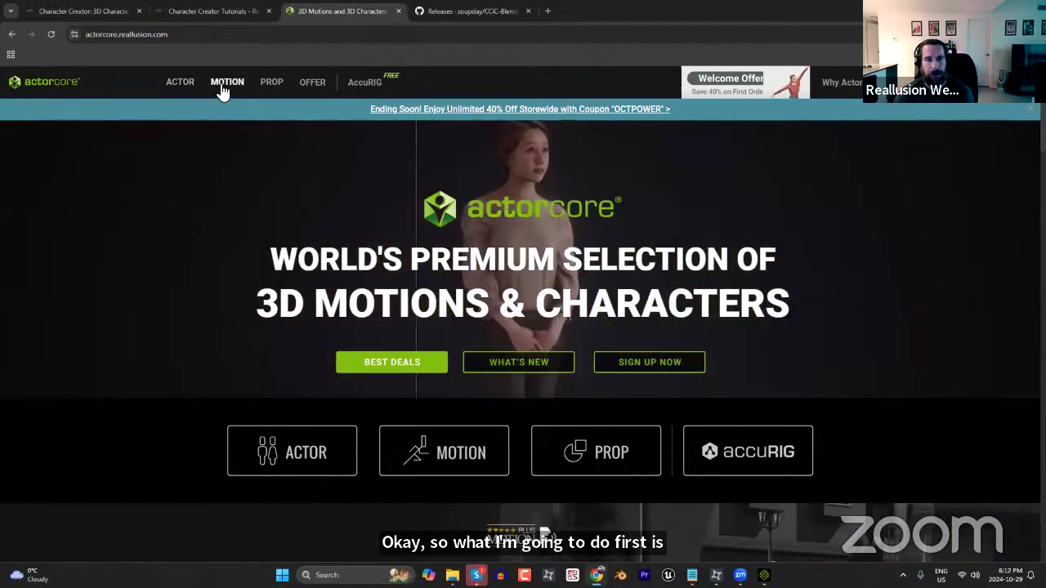
# Open ActorCore's motion library and view it by individual items, by packs, and with all content.
pyautogui.click(223, 86)
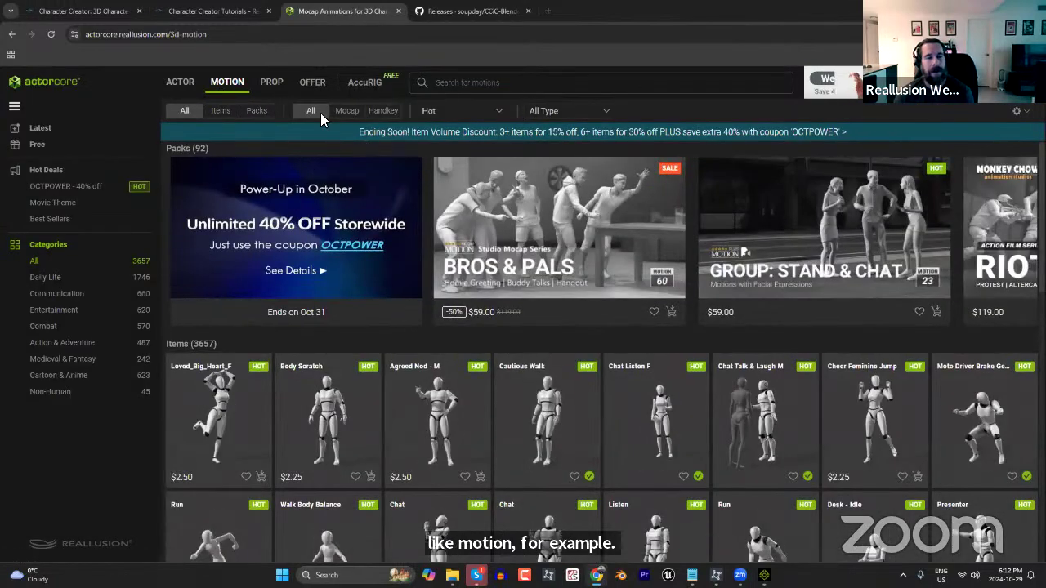
pyautogui.click(230, 119)
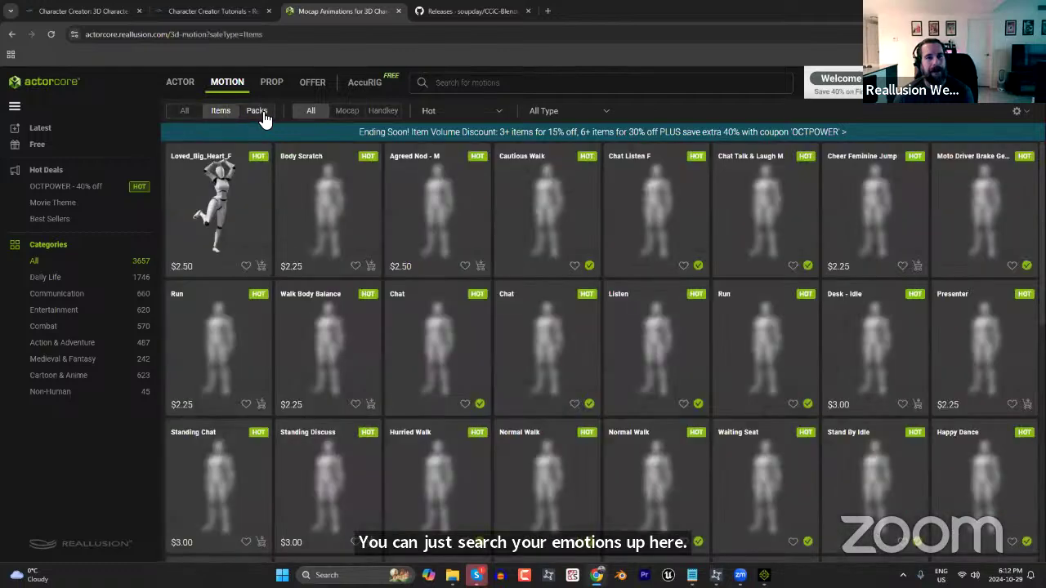
pyautogui.click(260, 114)
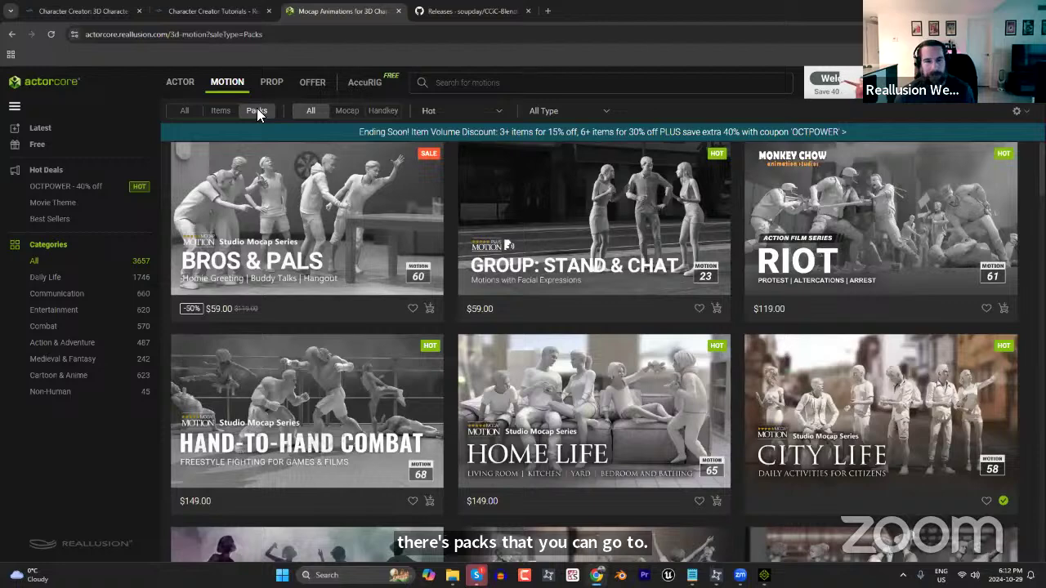
pyautogui.click(205, 110)
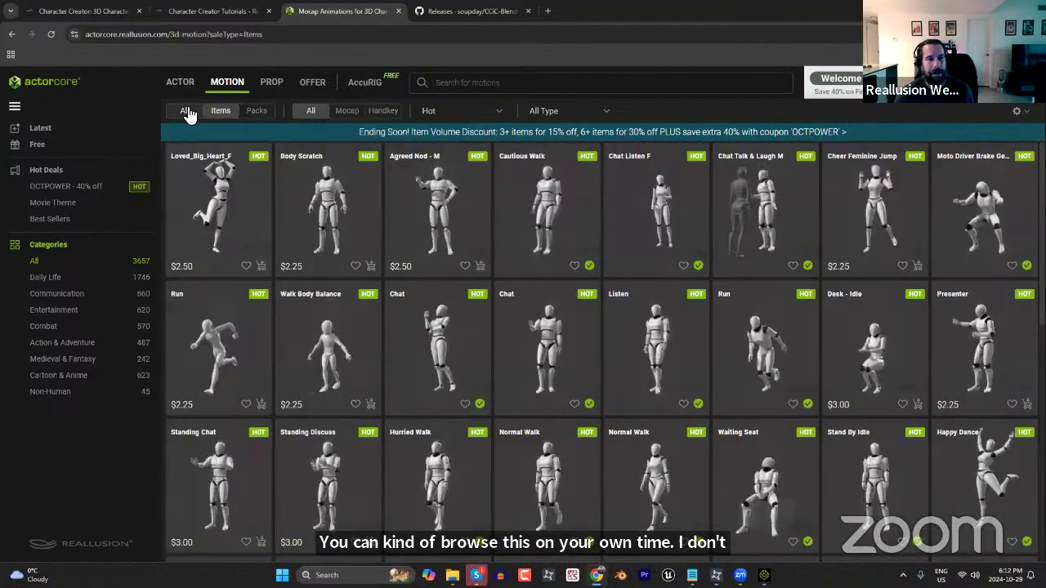
pyautogui.click(187, 112)
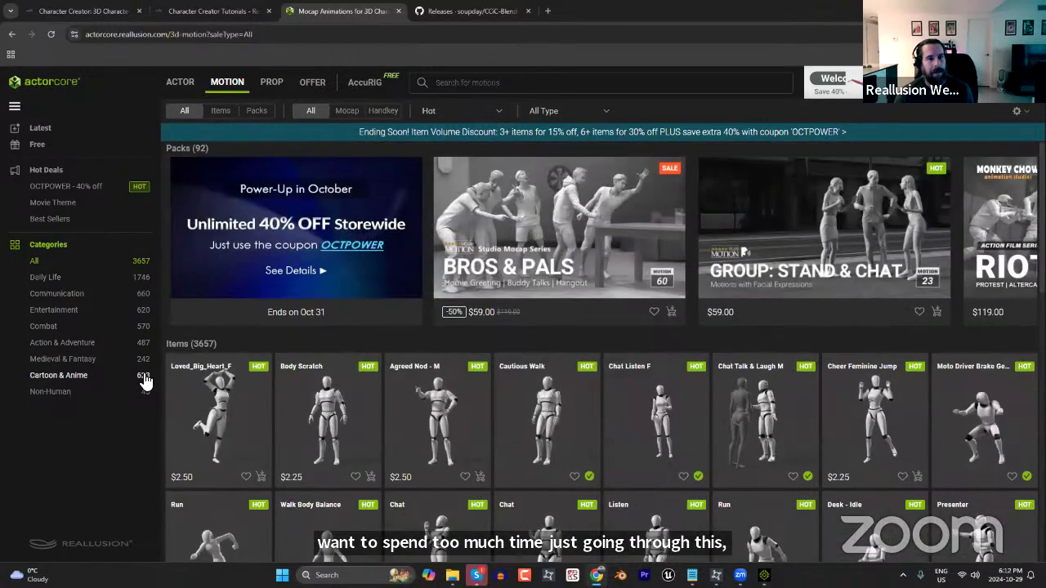
# Open ActorCore's prop library and look through the bags, hats and other accessories on offer.
pyautogui.click(274, 87)
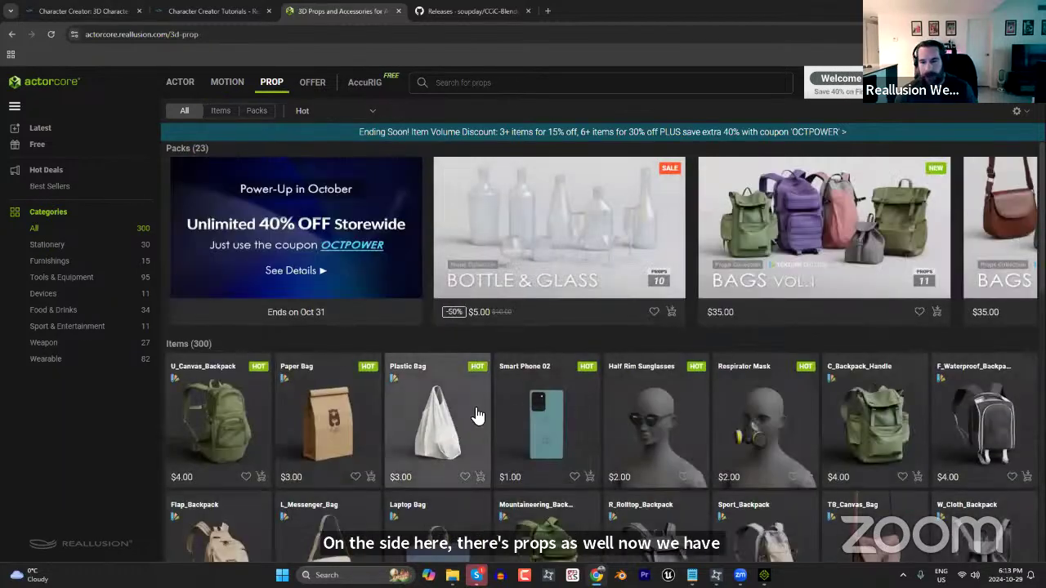
pyautogui.scroll(-3, 664, 417)
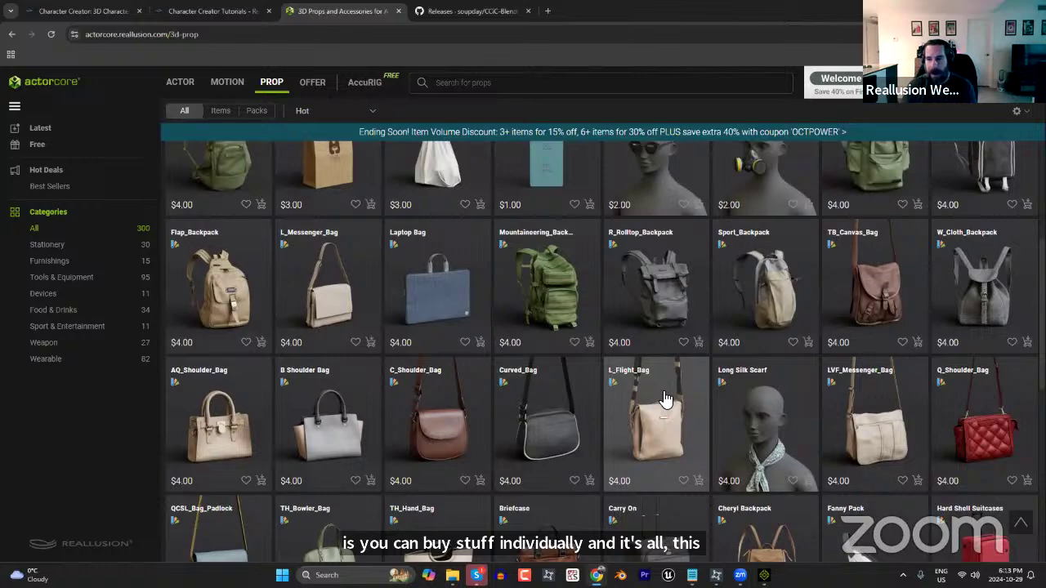
pyautogui.scroll(-3, 602, 385)
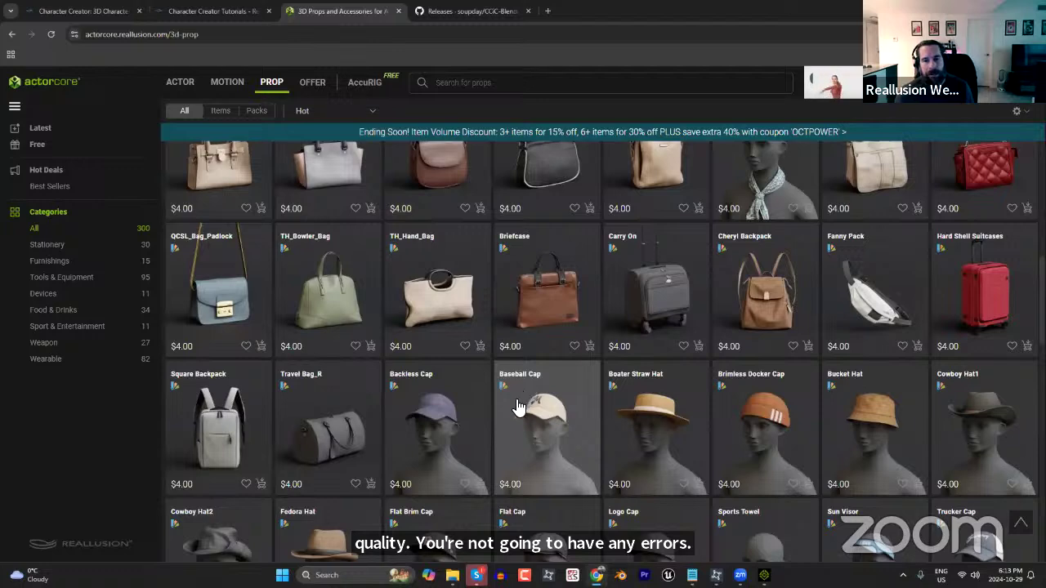
pyautogui.scroll(2, 524, 401)
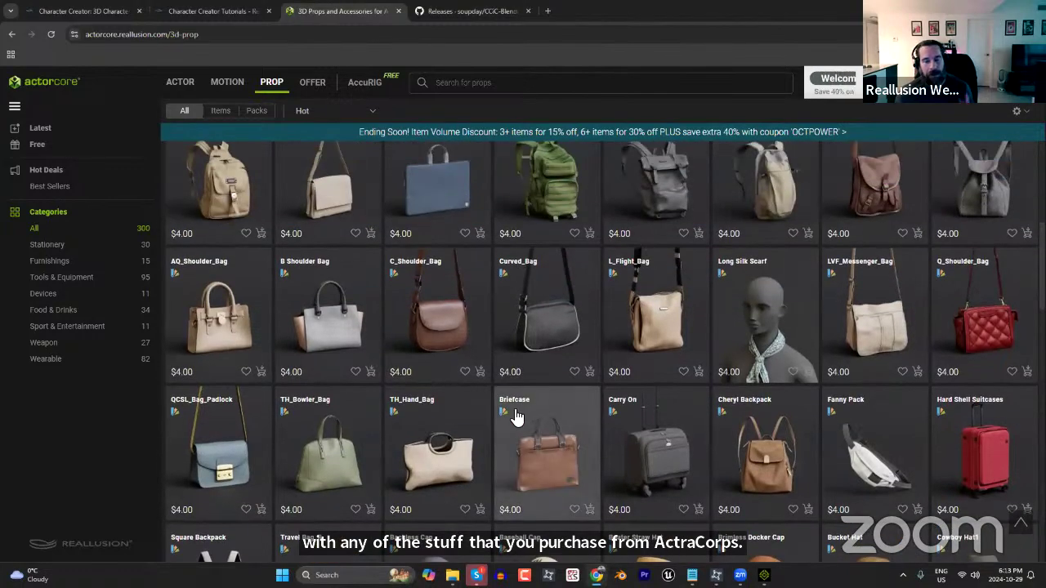
pyautogui.scroll(1, 517, 430)
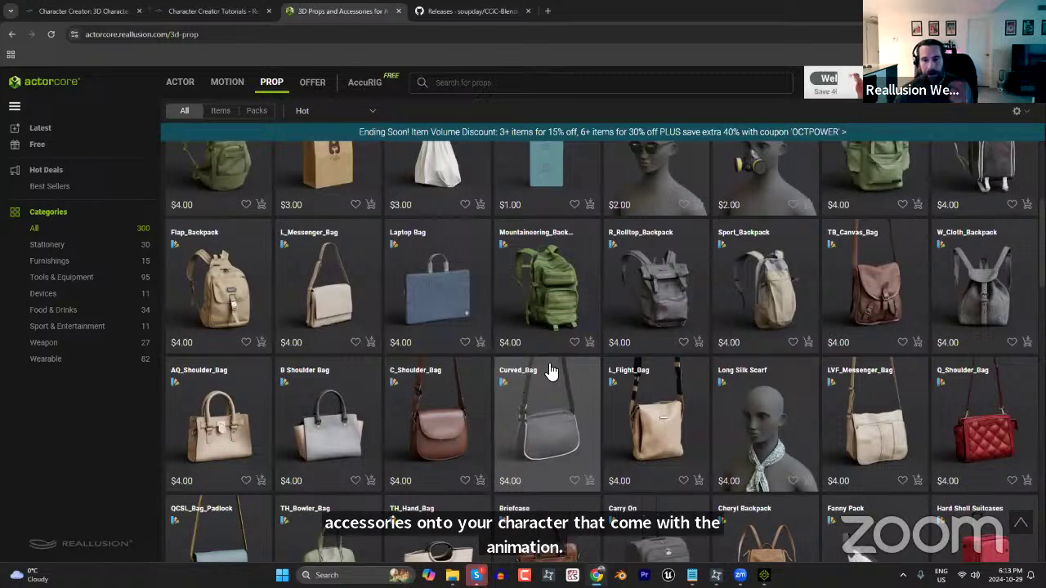
# Close the GitHub plugin releases page and open the account's ActorCore inventory from the motion library.
pyautogui.click(528, 12)
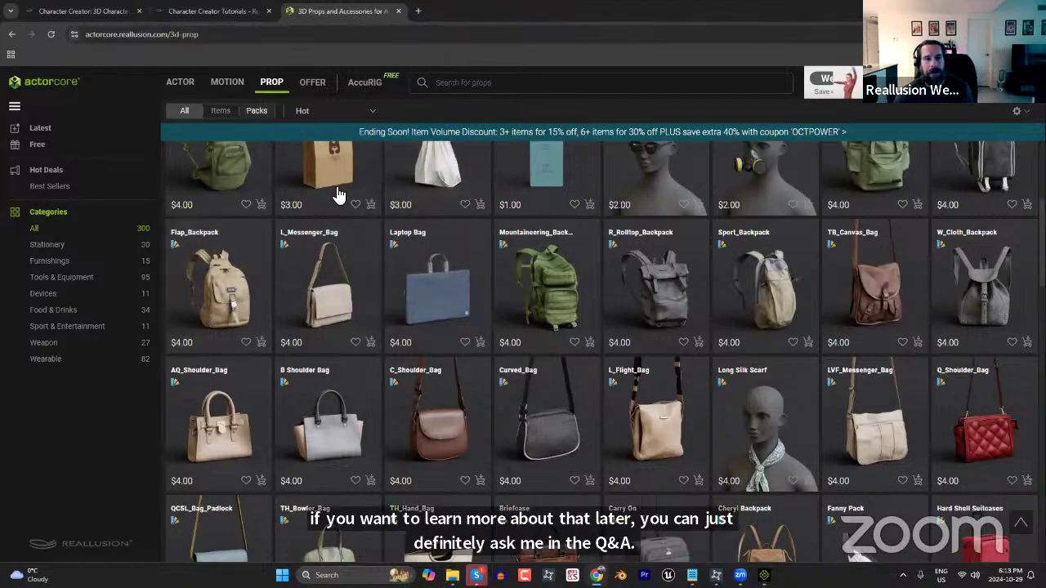
pyautogui.click(228, 82)
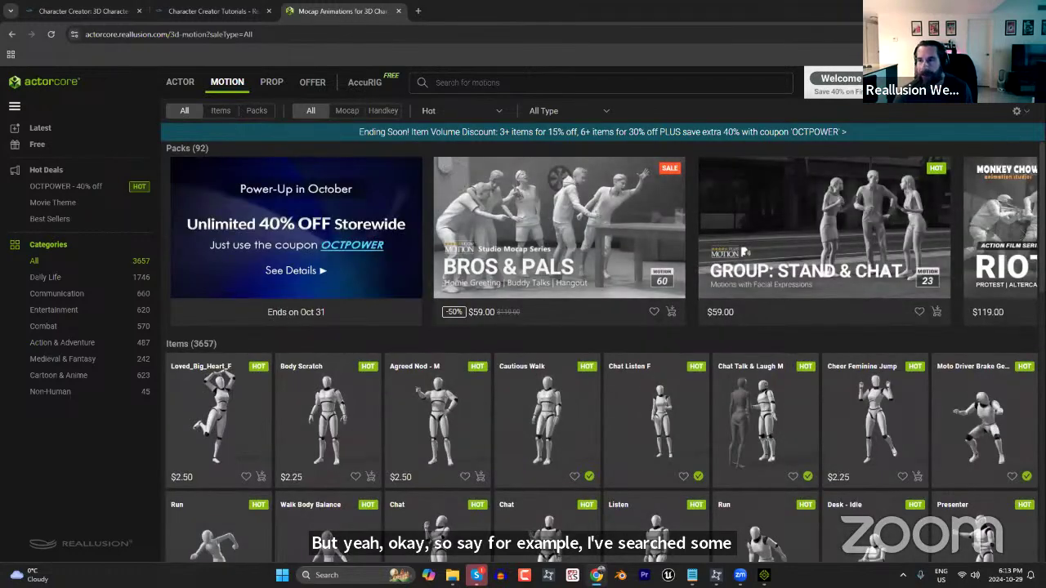
pyautogui.moveTo(1017, 81)
pyautogui.moveTo(1017, 111)
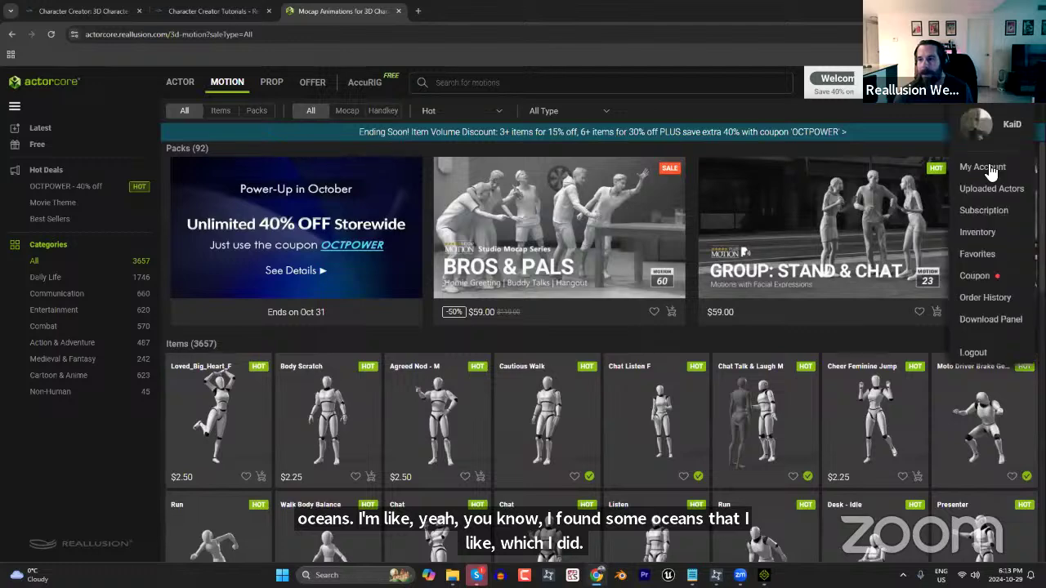
pyautogui.click(985, 233)
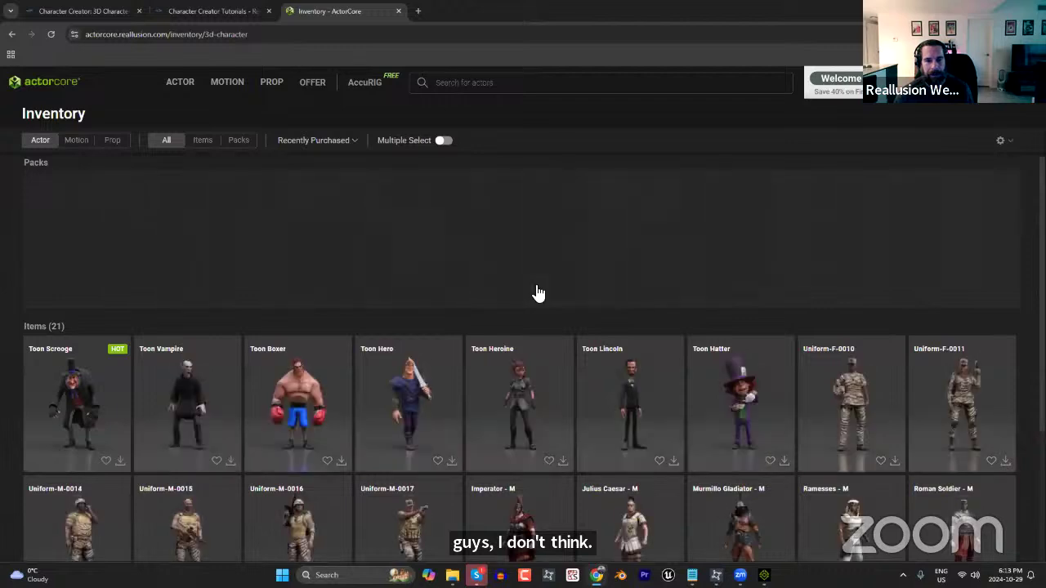
# Look over the owned actors, switch the inventory to motions and preview the Spooky Talk motion.
pyautogui.scroll(-2, 515, 315)
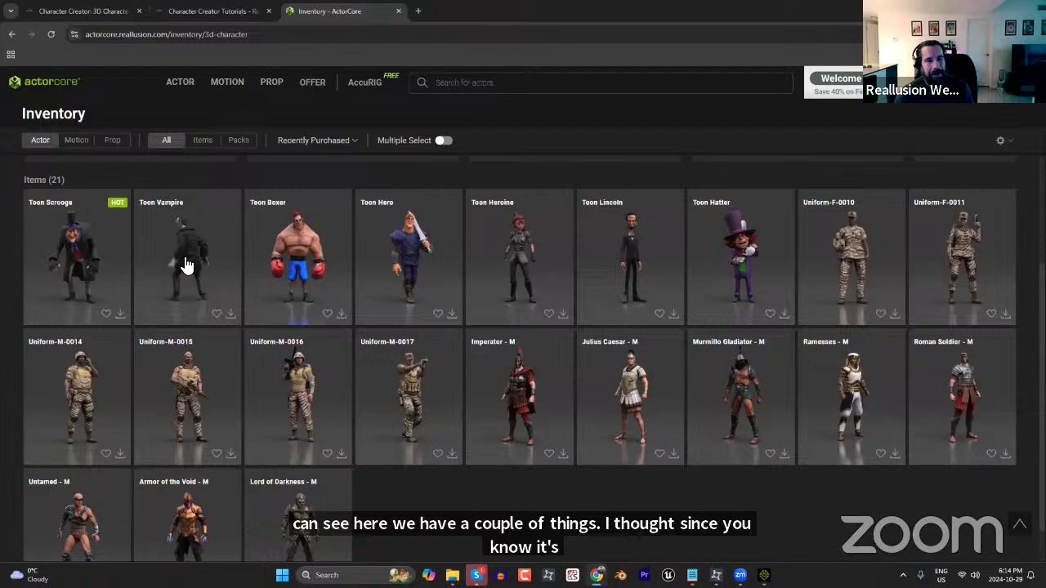
pyautogui.click(77, 140)
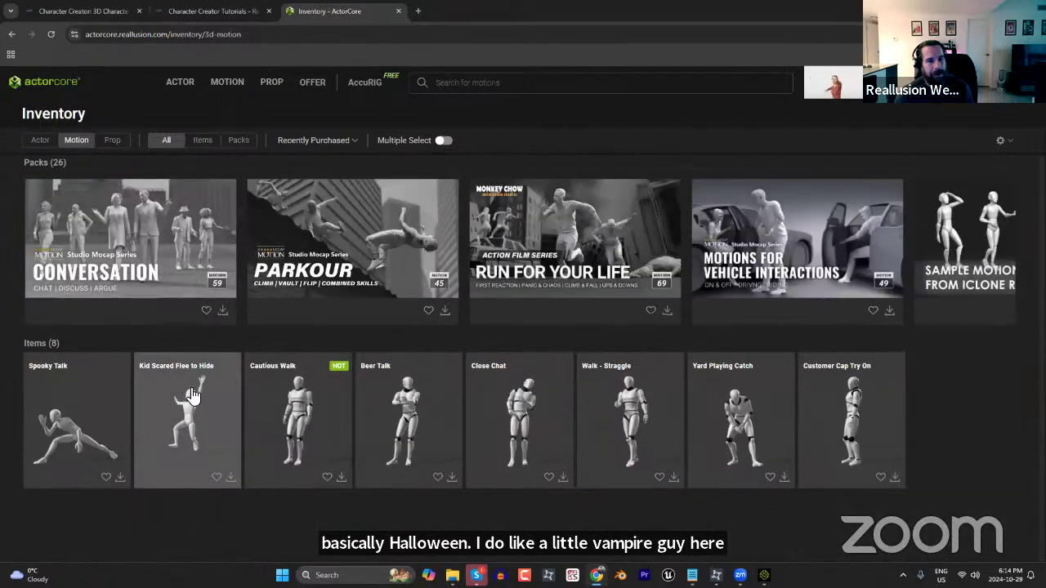
pyautogui.click(72, 415)
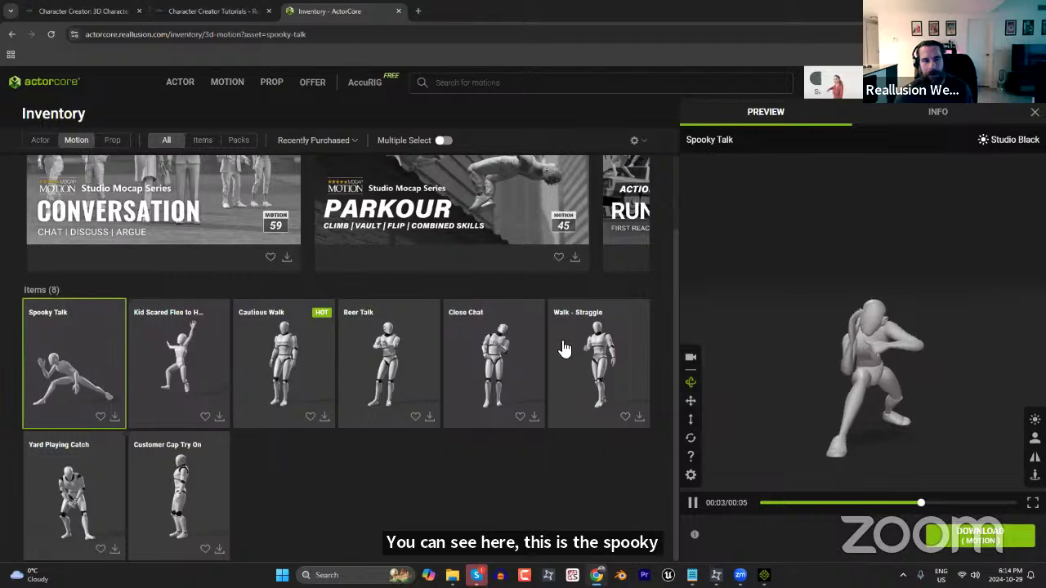
# Return to the owned actors, preview Toon Vampire with the Spooky Talk motion and look through the remaining characters.
pyautogui.click(41, 141)
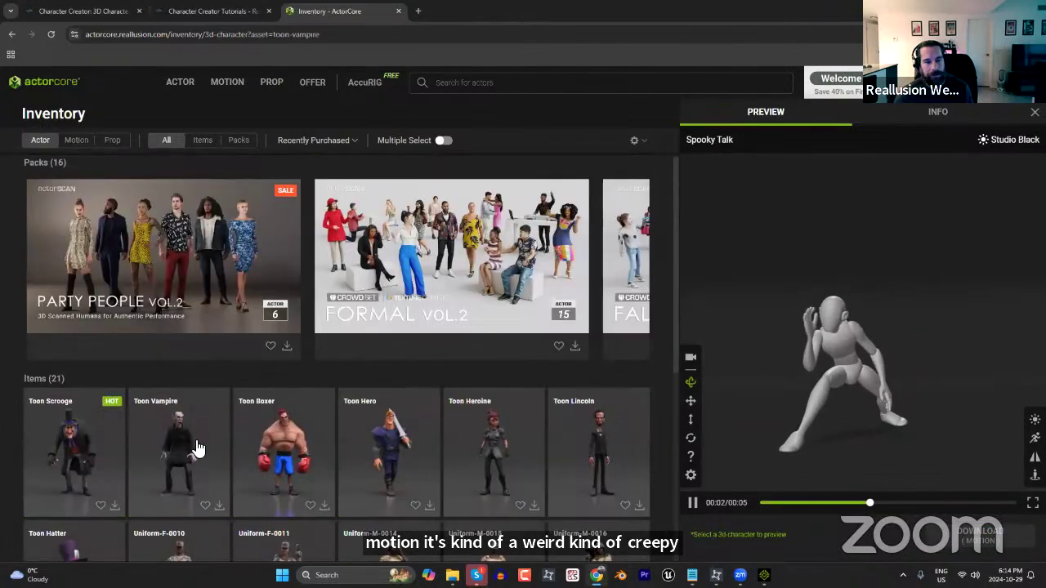
pyautogui.click(198, 441)
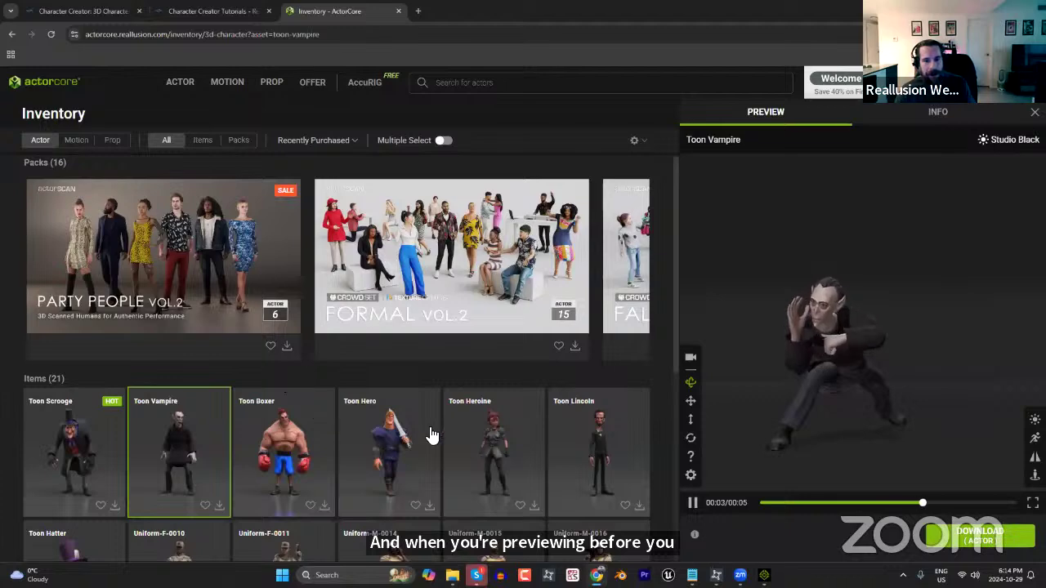
pyautogui.scroll(-5, 431, 434)
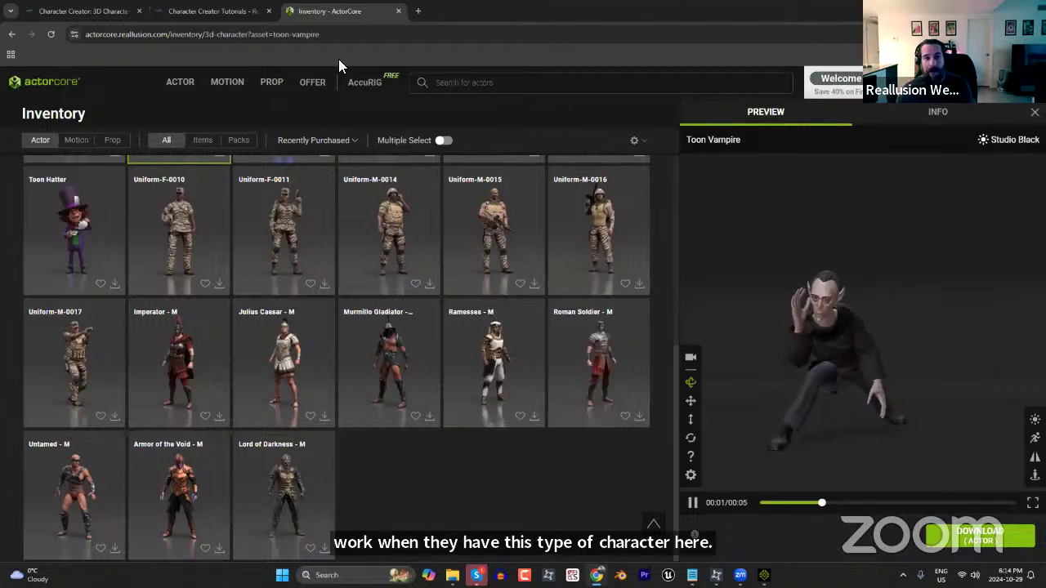
pyautogui.moveTo(370, 87)
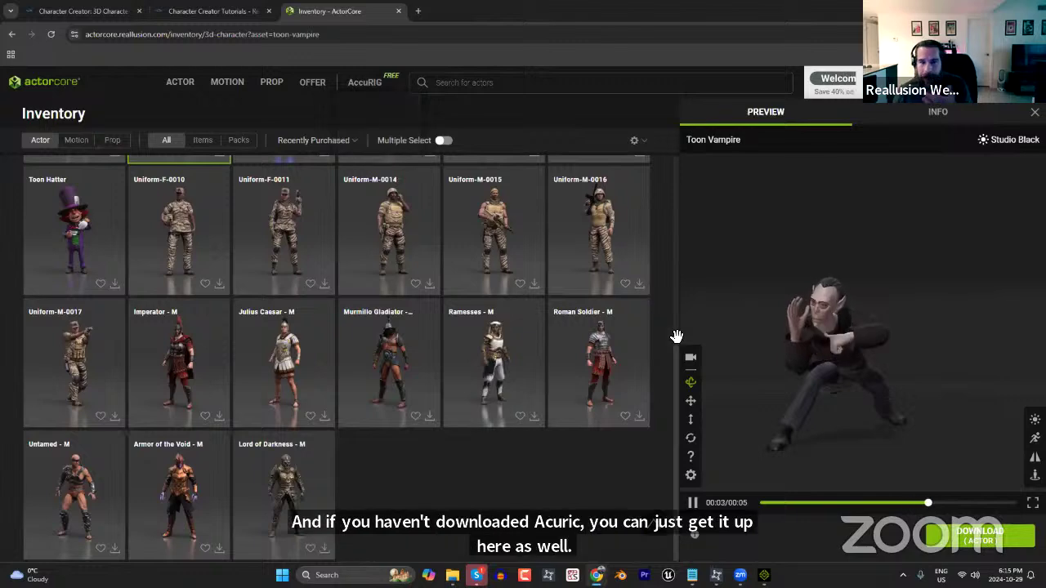
pyautogui.scroll(2, 508, 392)
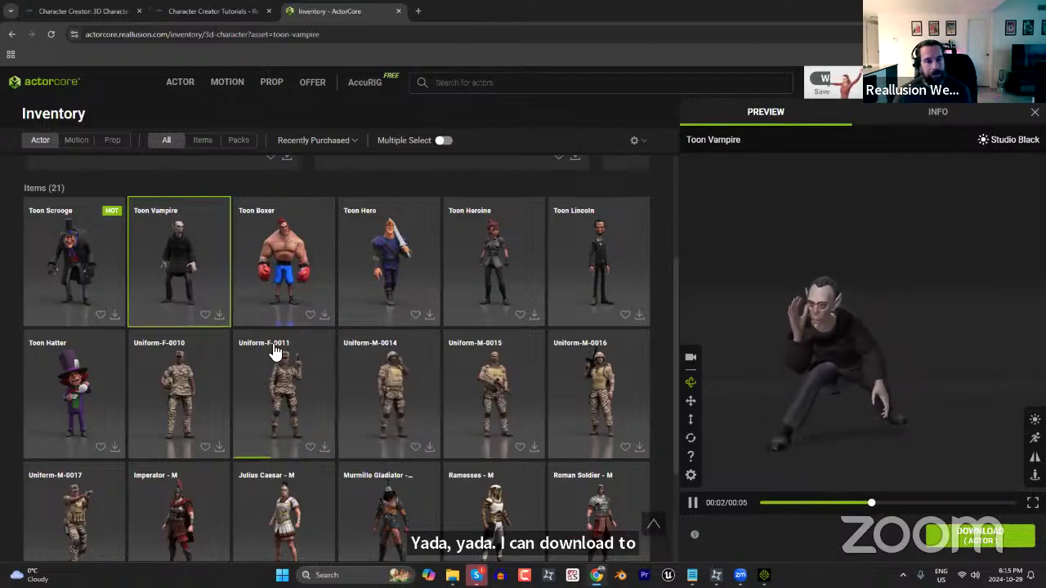
pyautogui.scroll(2, 320, 315)
pyautogui.scroll(-2, 285, 350)
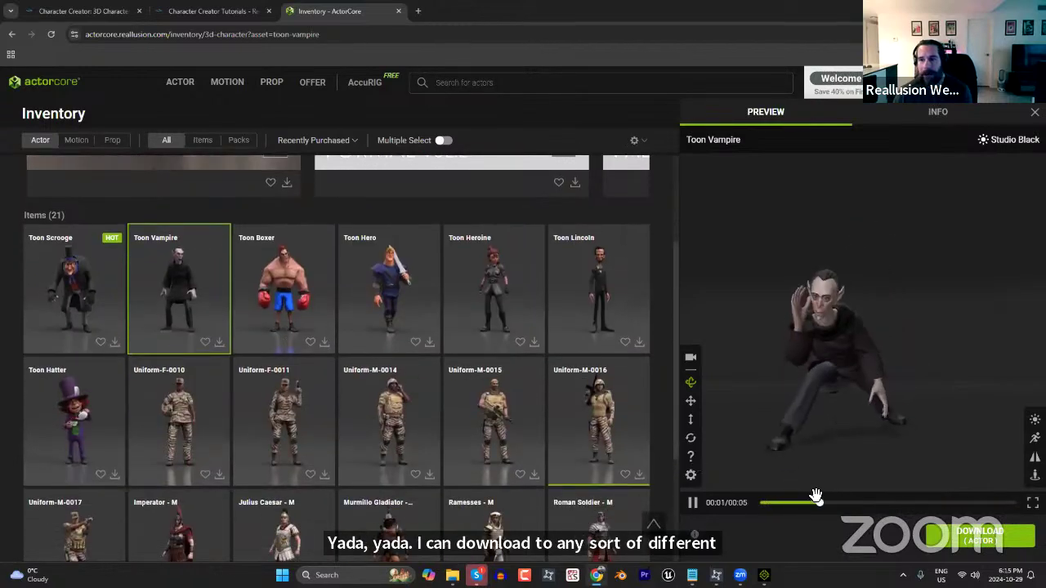
# Open the Toon Vampire's download settings, look through the target applications and select iClone 8 / Character Creator 4.
pyautogui.click(978, 541)
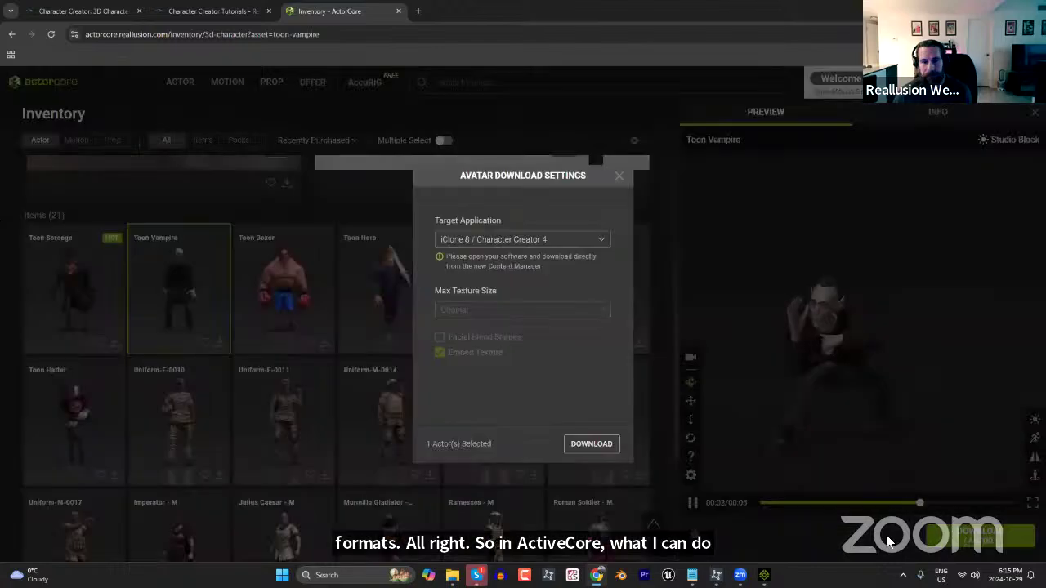
pyautogui.click(553, 242)
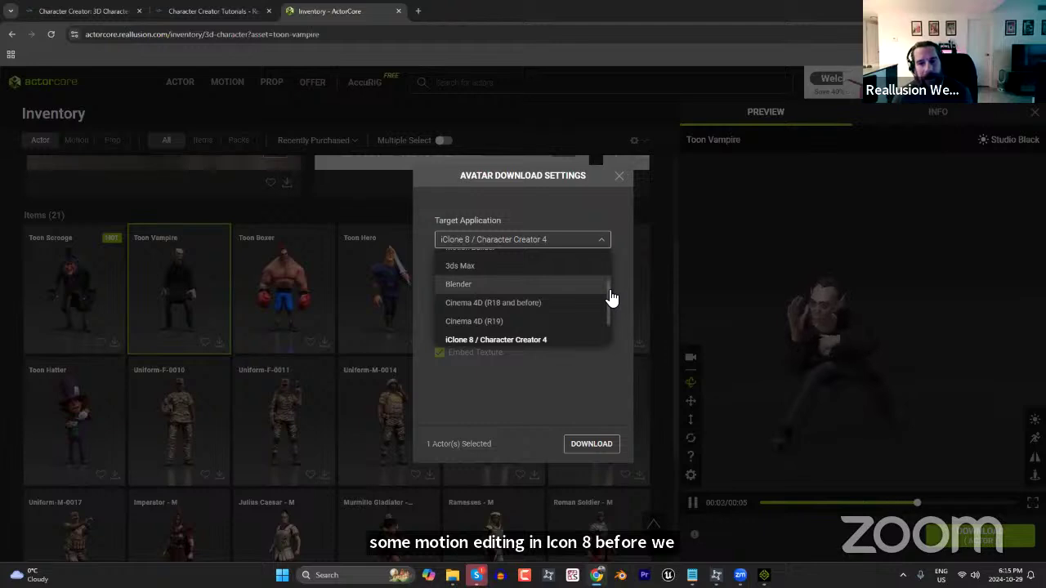
pyautogui.scroll(3, 612, 296)
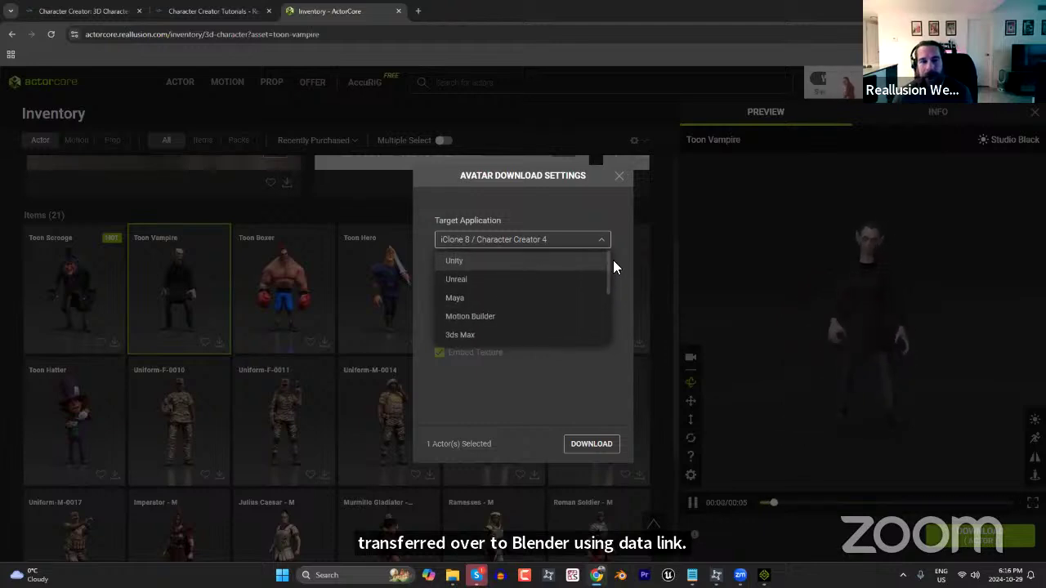
pyautogui.scroll(-1, 610, 270)
pyautogui.scroll(-2, 608, 282)
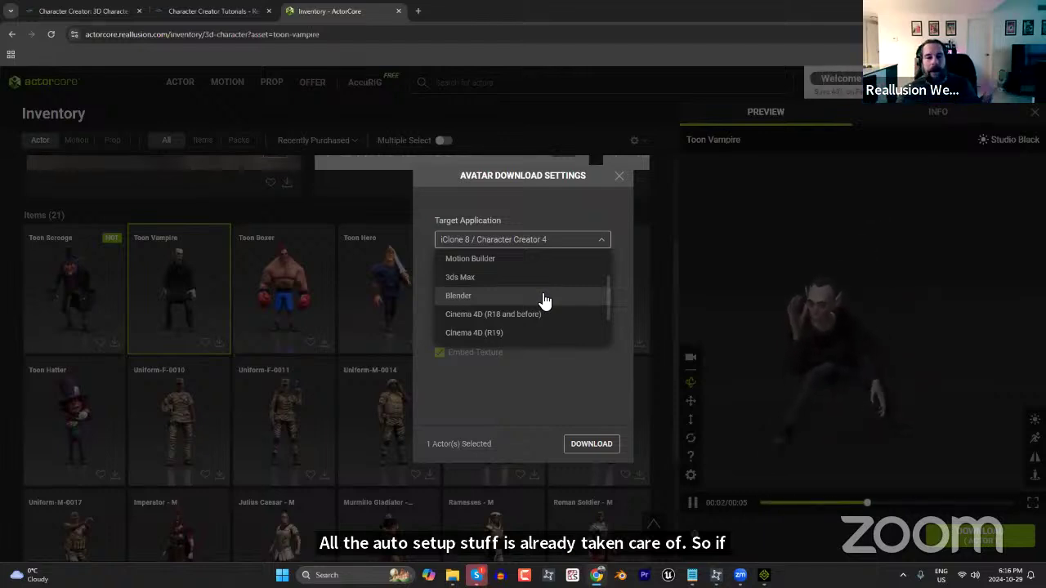
pyautogui.moveTo(609, 296); pyautogui.dragTo(607, 329)
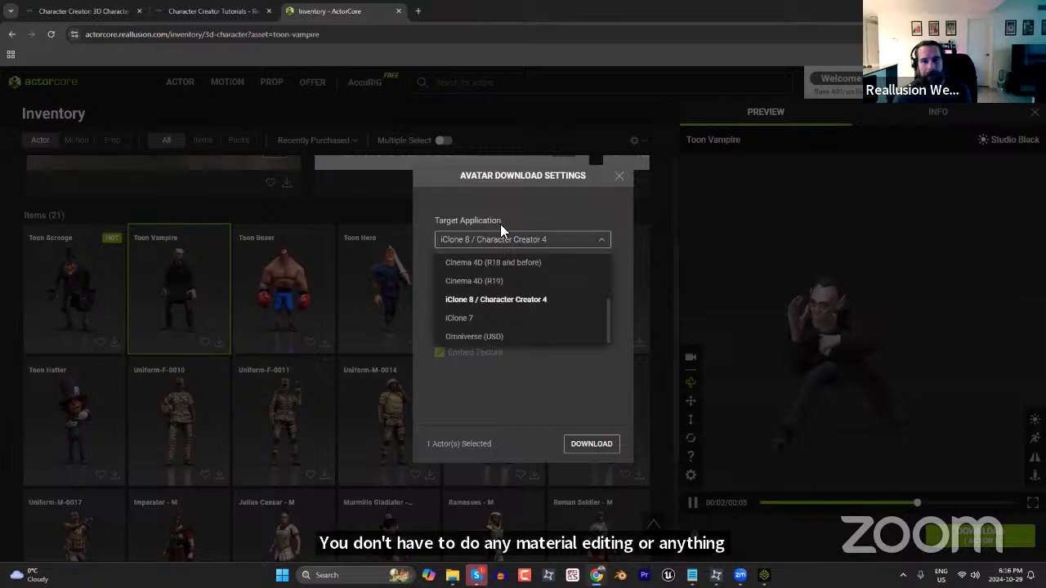
pyautogui.click(516, 299)
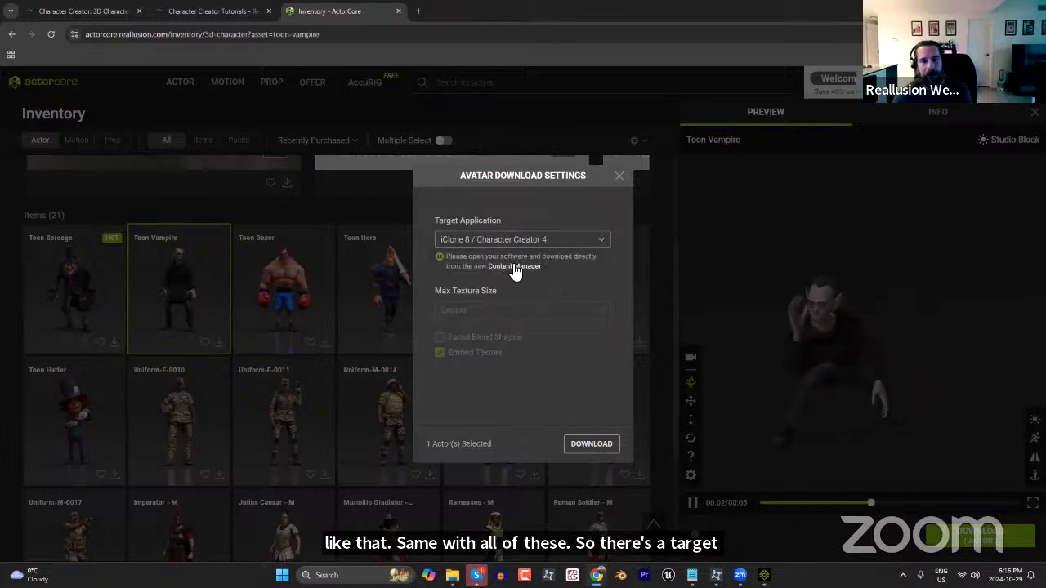
# Check that iClone 8 is open, return to ActorCore in Chrome and start the Toon Vampire download.
pyautogui.click(764, 576)
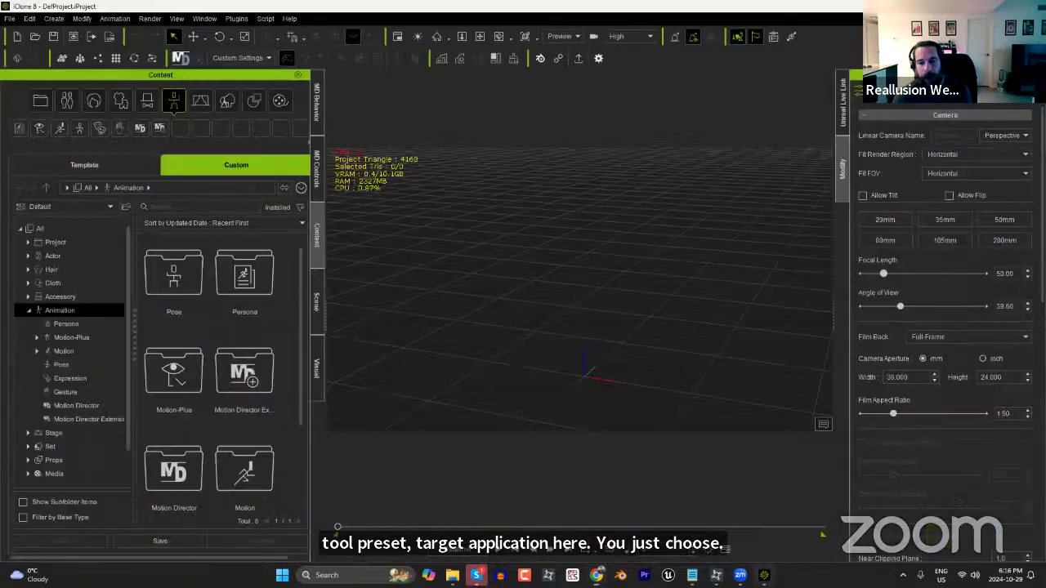
pyautogui.moveTo(764, 575)
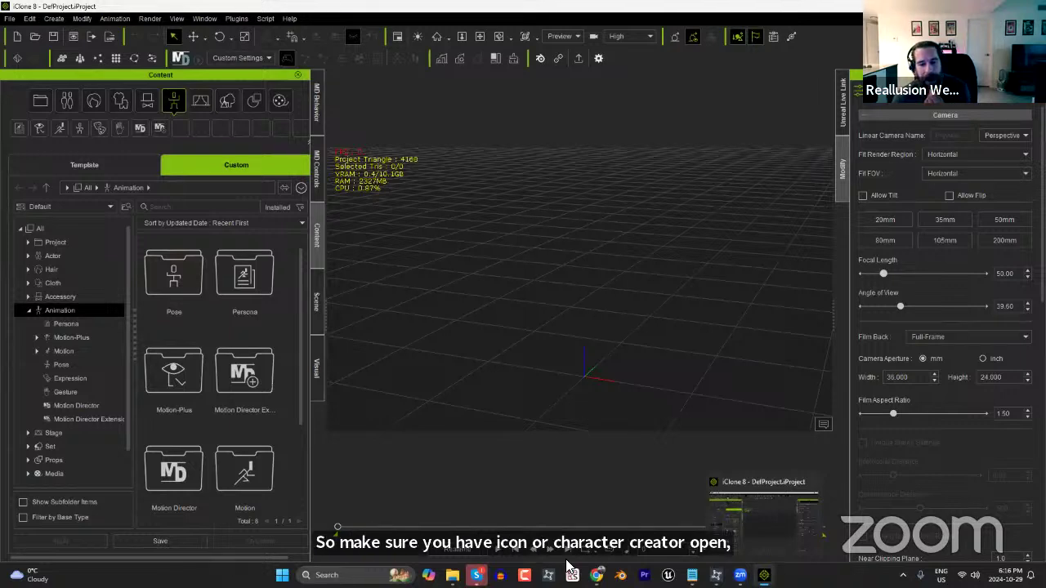
pyautogui.moveTo(716, 575)
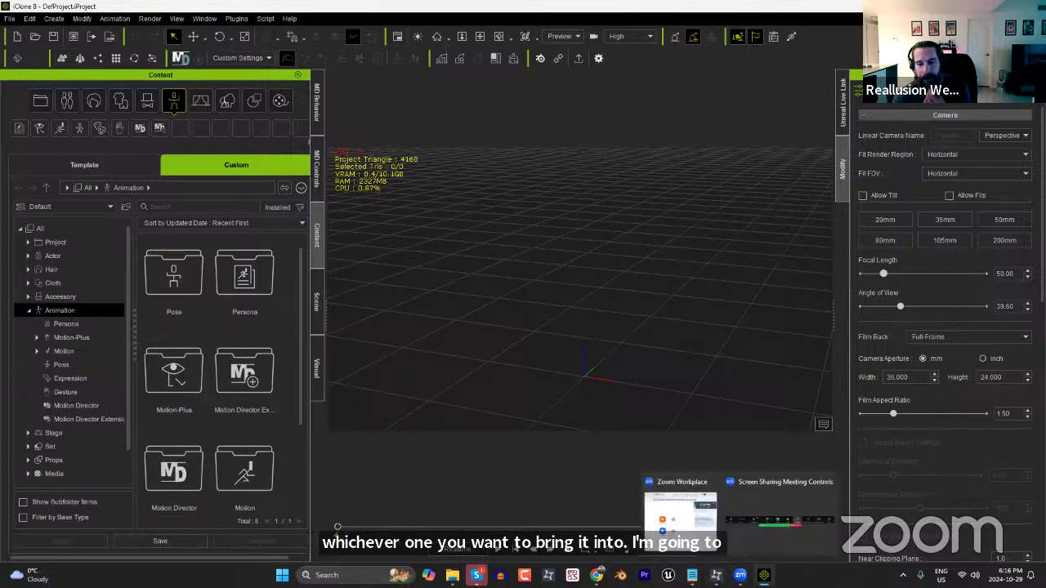
pyautogui.click(597, 574)
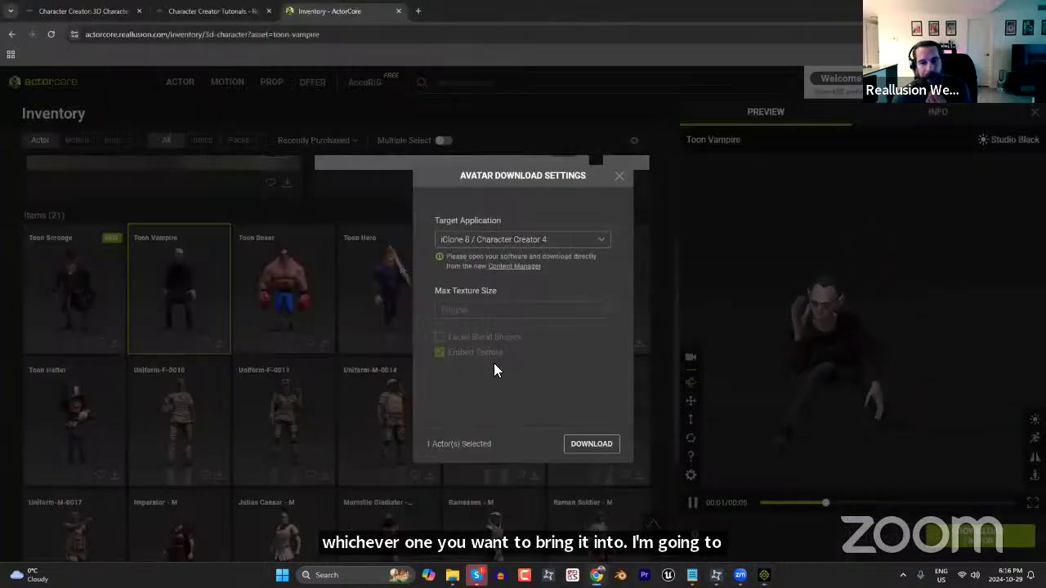
pyautogui.click(596, 447)
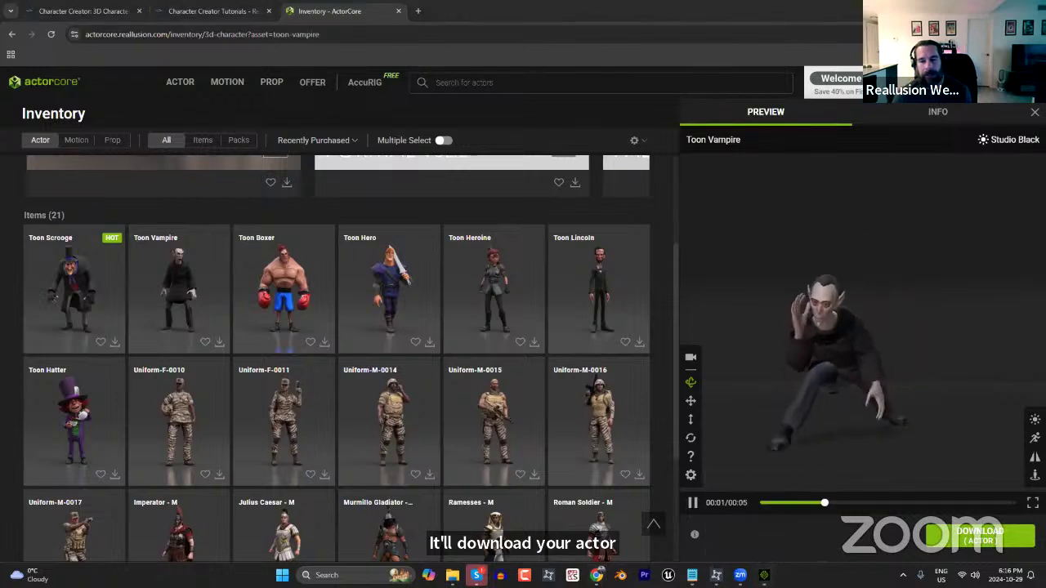
# Switch to iClone 8, accept installing the purchased item and place the downloaded Toon Vampire avatar in the scene.
pyautogui.click(764, 523)
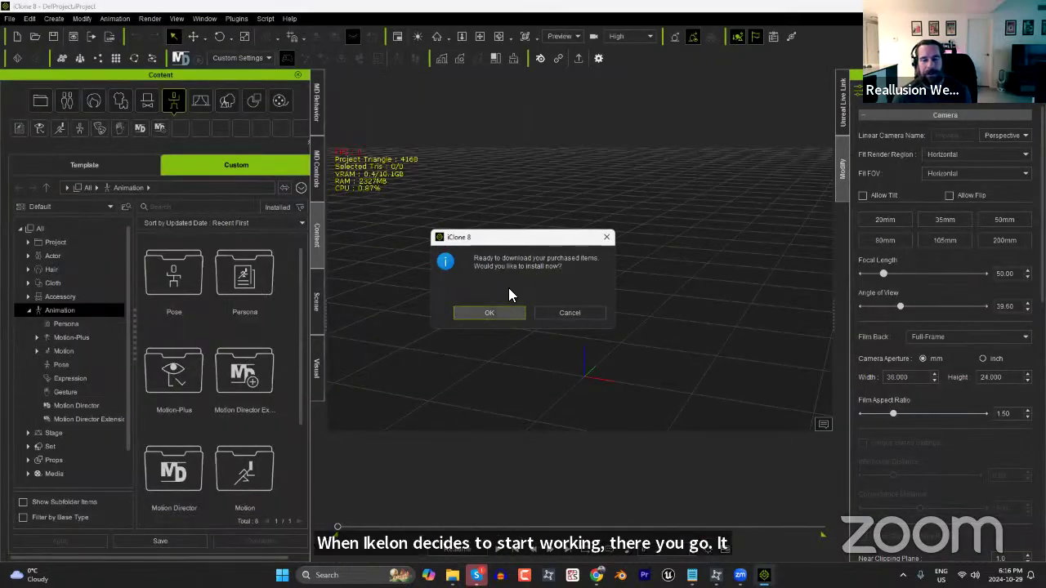
pyautogui.click(506, 312)
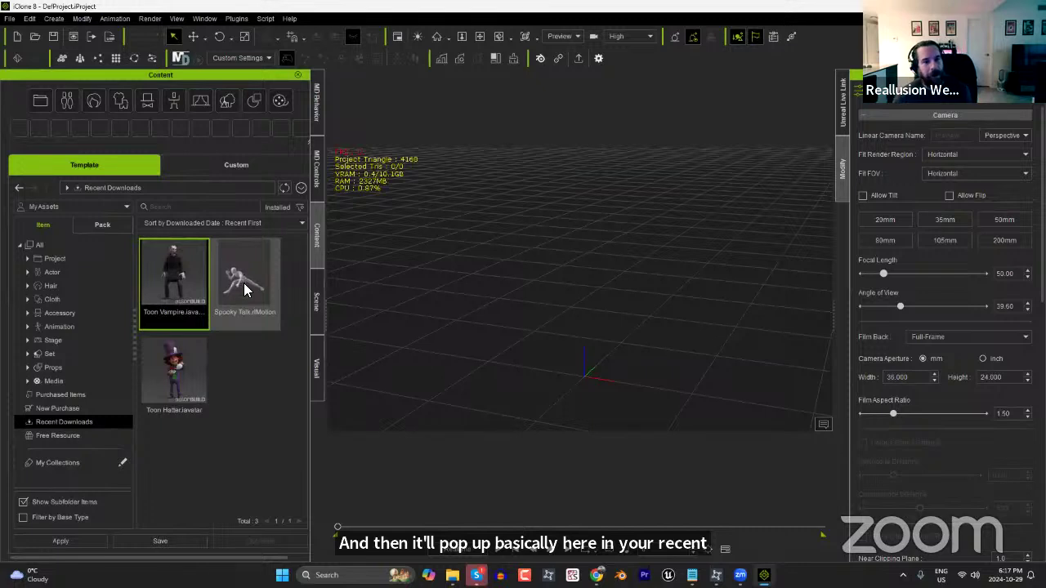
pyautogui.moveTo(510, 380); pyautogui.dragTo(624, 436)
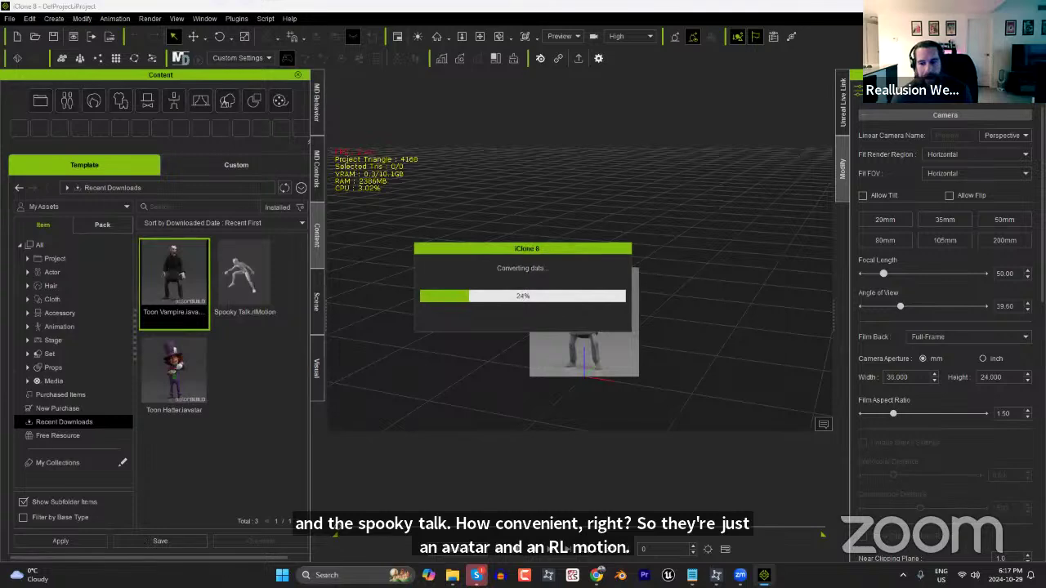
pyautogui.moveTo(764, 574)
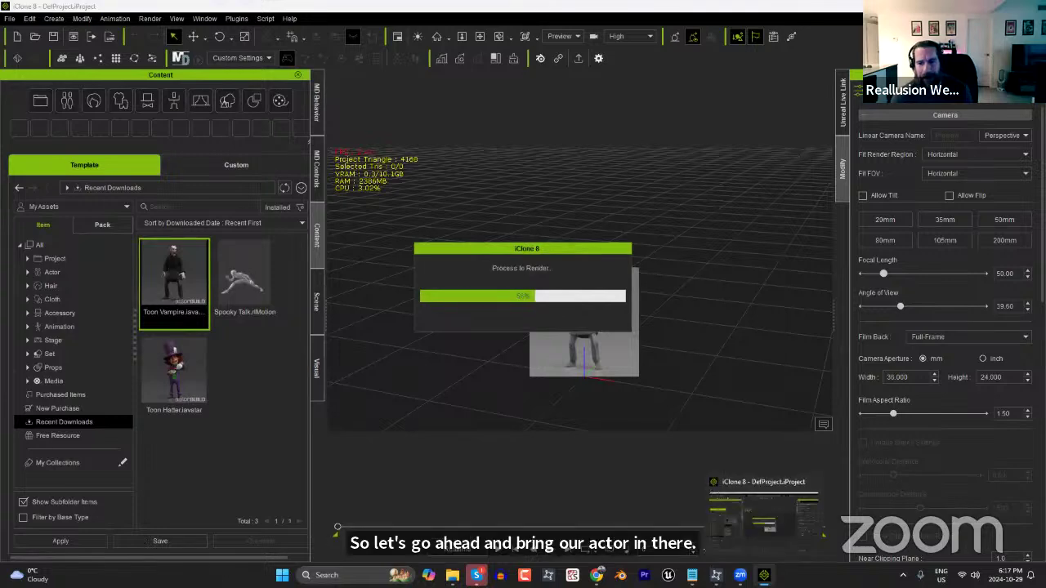
# Switch to ActorCore in Chrome and preview the owned Kid Scared Flee to Hide motion with Follow Camera enabled.
pyautogui.click(597, 574)
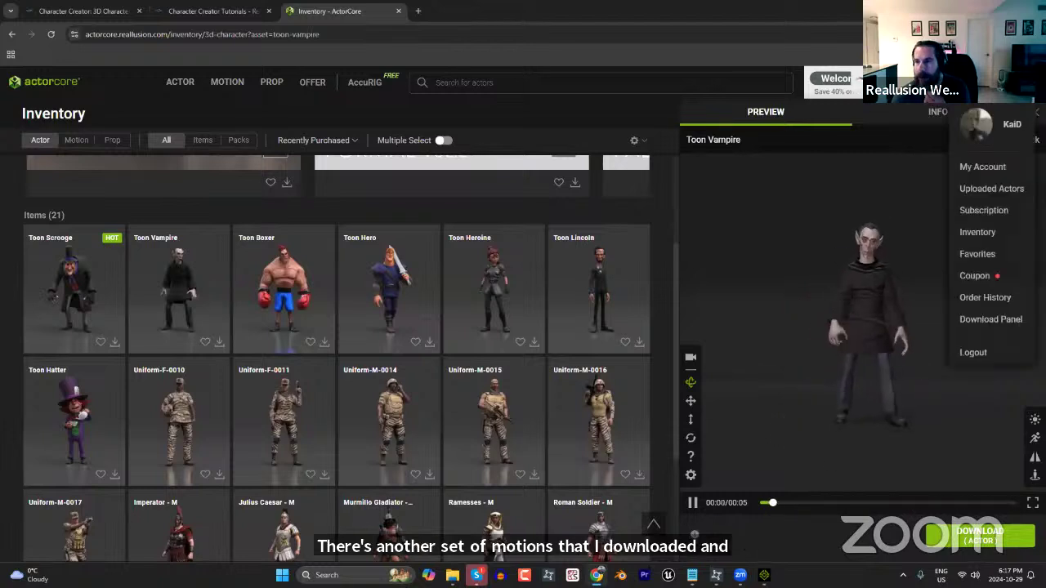
pyautogui.click(978, 233)
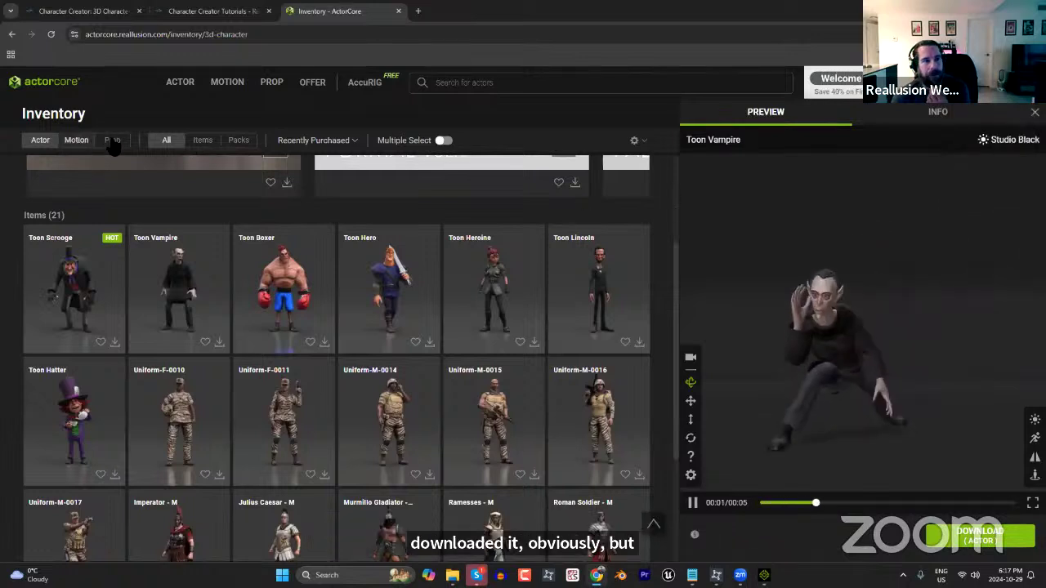
pyautogui.click(82, 141)
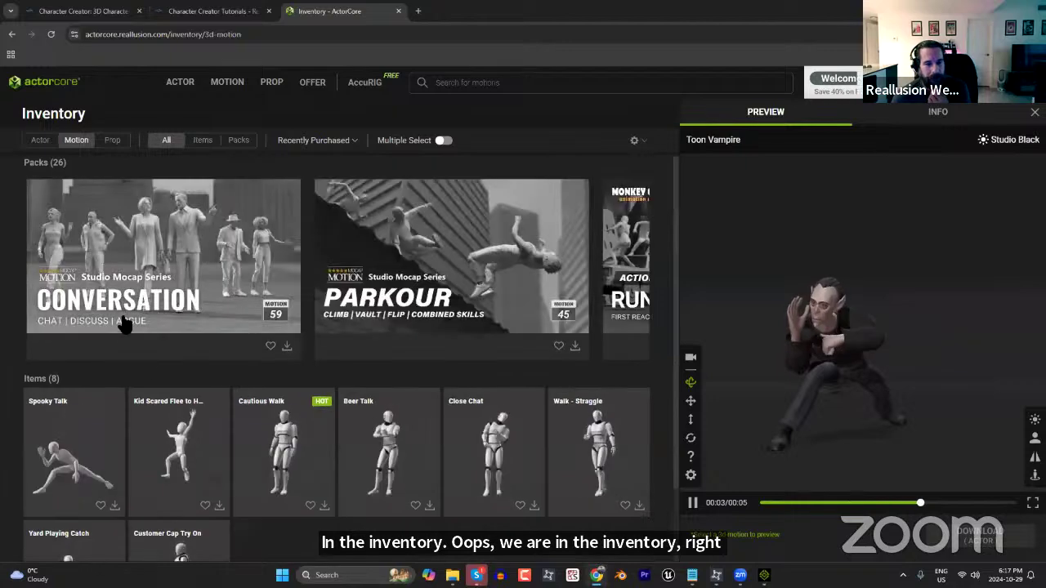
pyautogui.scroll(-1, 131, 278)
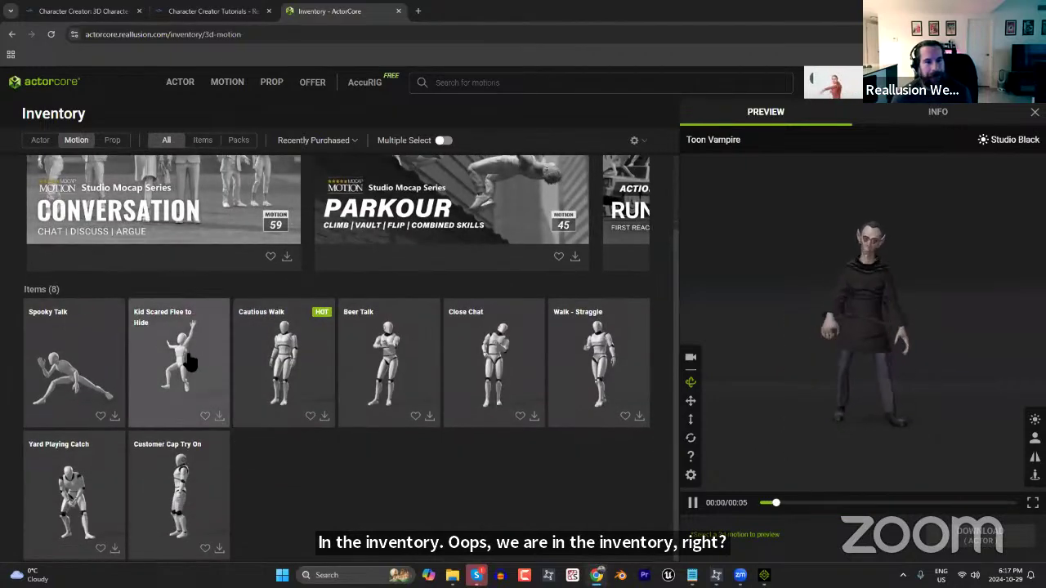
pyautogui.click(179, 361)
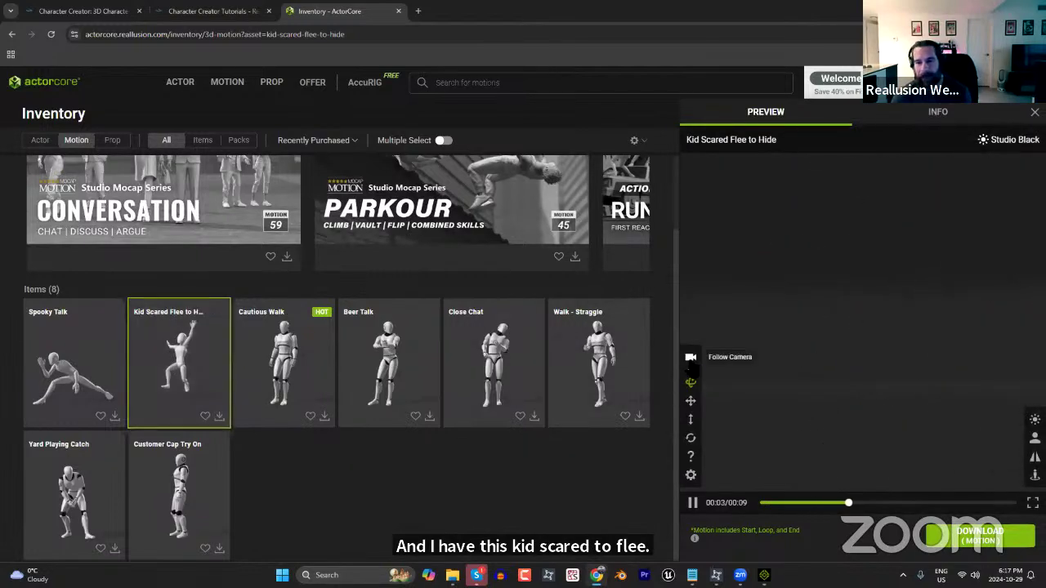
pyautogui.click(691, 363)
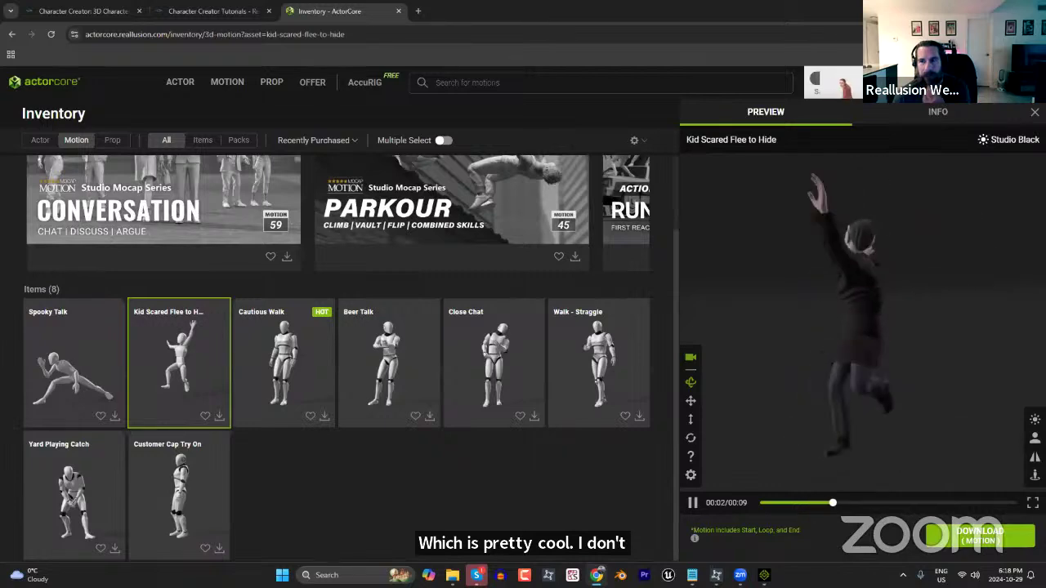
# Close Chrome, return to iClone 8 and delete the Toon Vampire from the scene.
pyautogui.click(1031, 11)
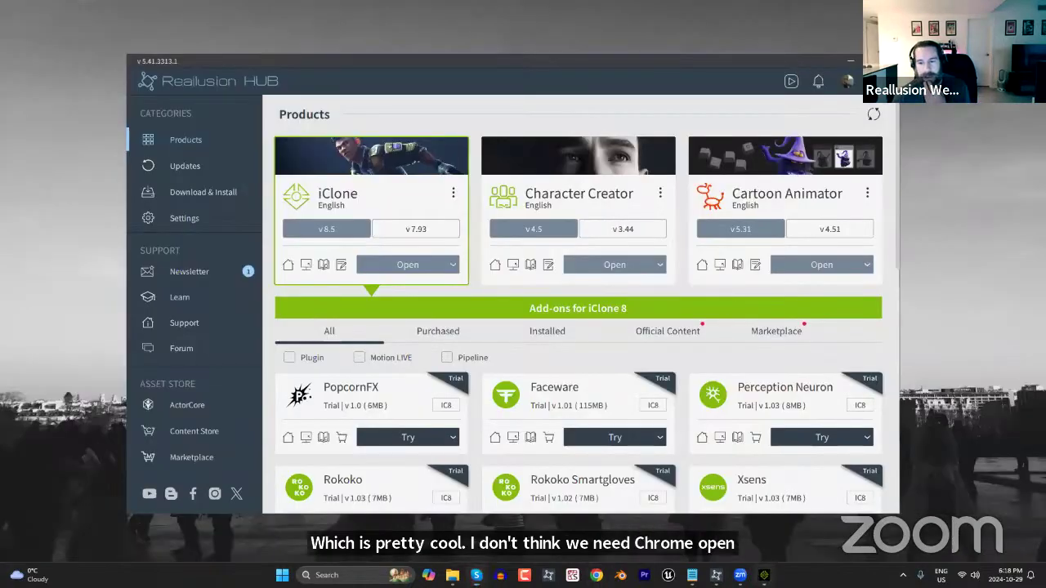
pyautogui.click(764, 575)
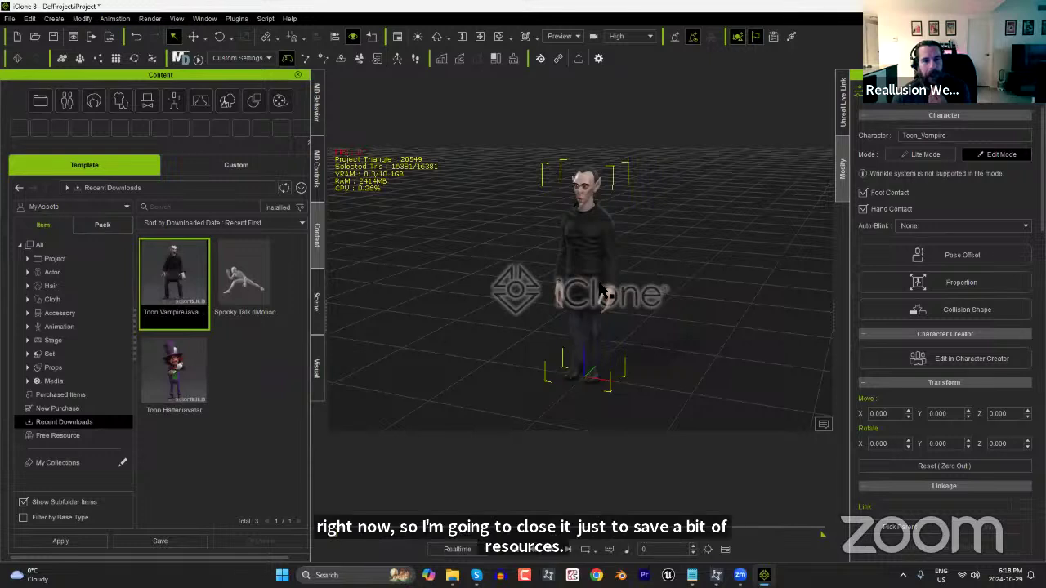
pyautogui.click(99, 206)
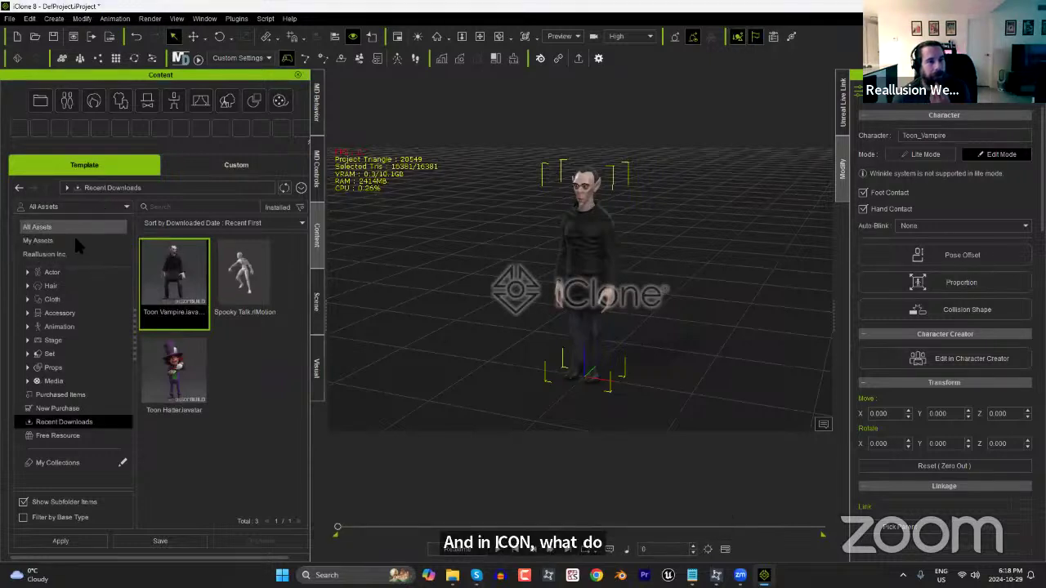
pyautogui.click(95, 238)
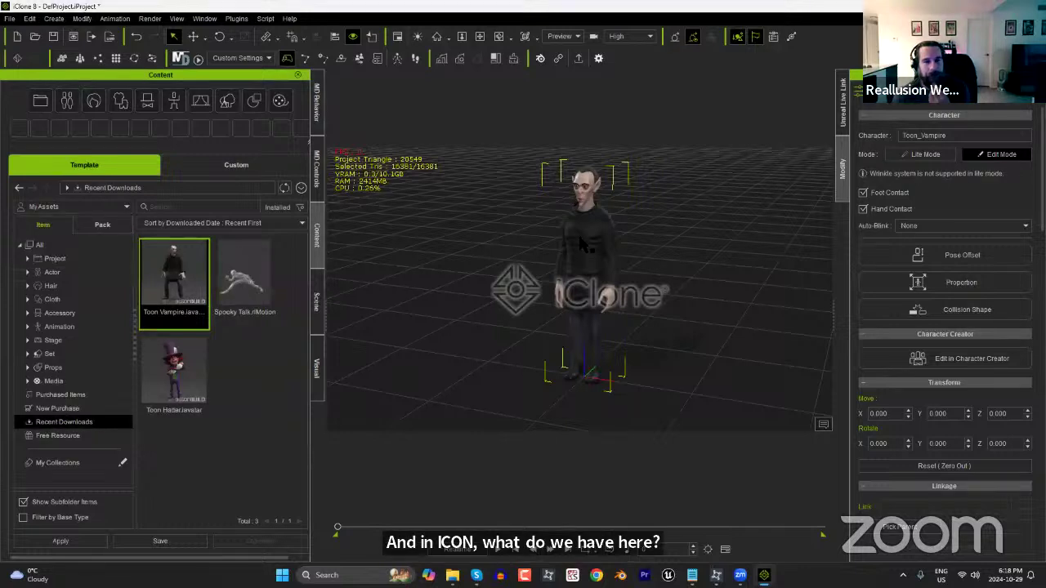
pyautogui.press('Delete')
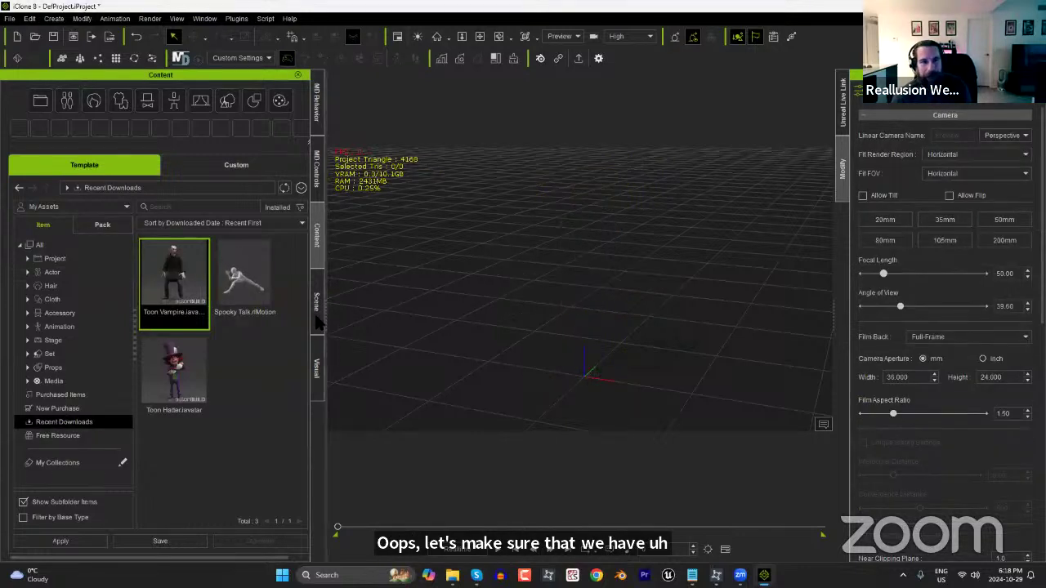
# Search the content packs for "vampire", open Toon Figures Vol.2 and load its Toon Vampire avatar into the scene.
pyautogui.click(101, 227)
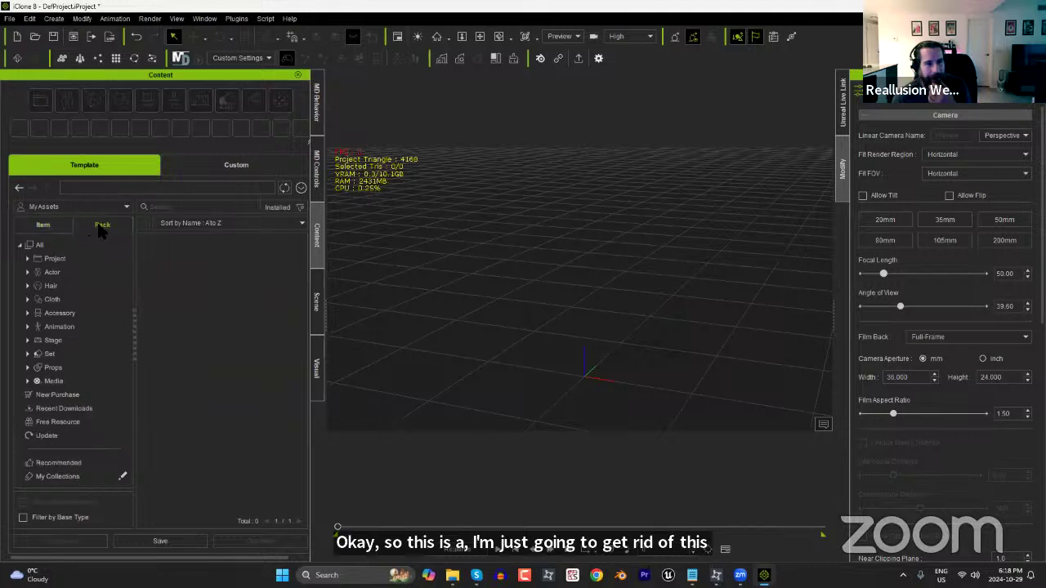
pyautogui.click(186, 208)
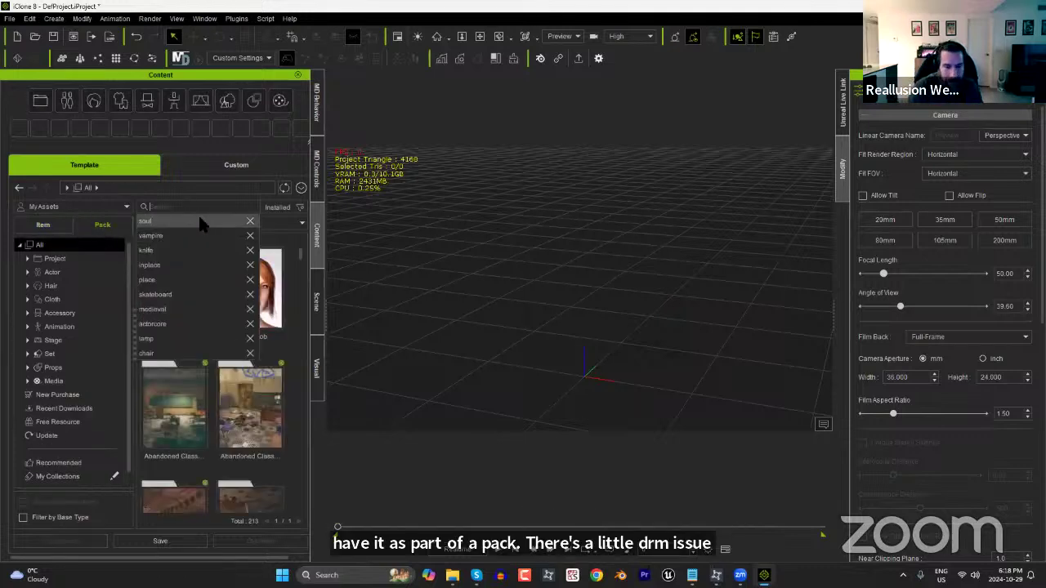
pyautogui.write('vampire')
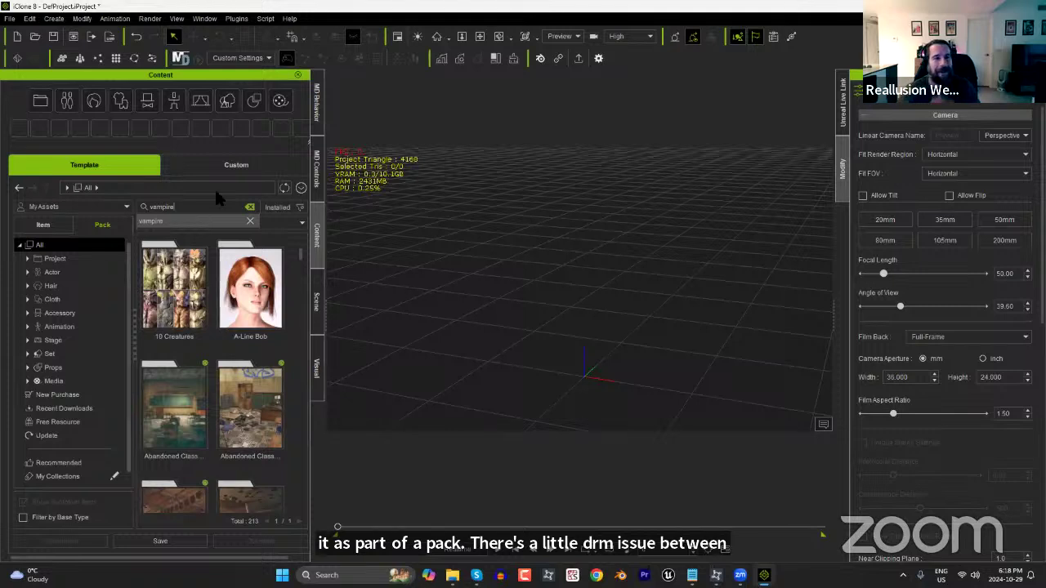
pyautogui.press('Return')
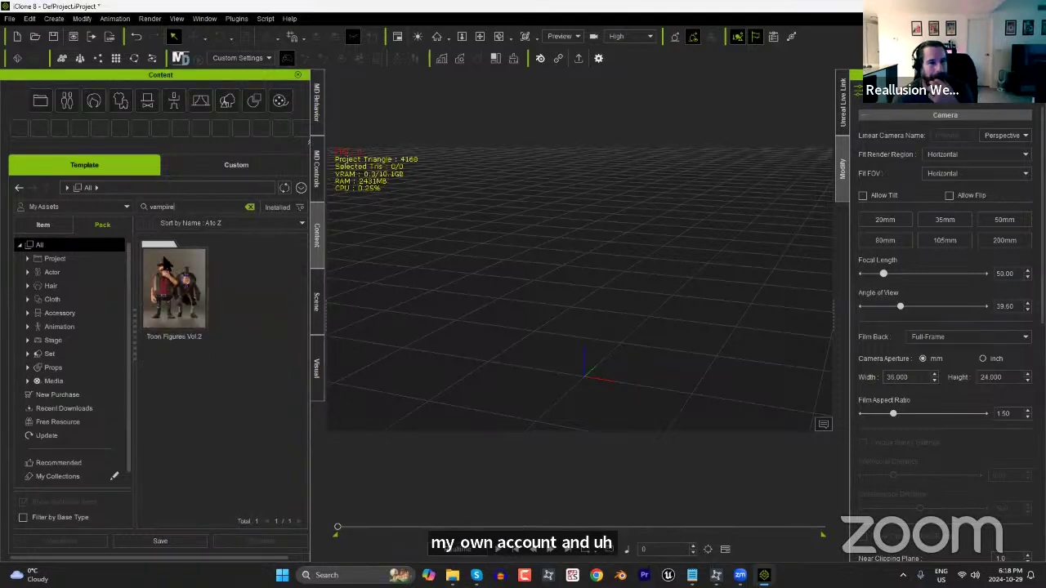
pyautogui.doubleClick(176, 310)
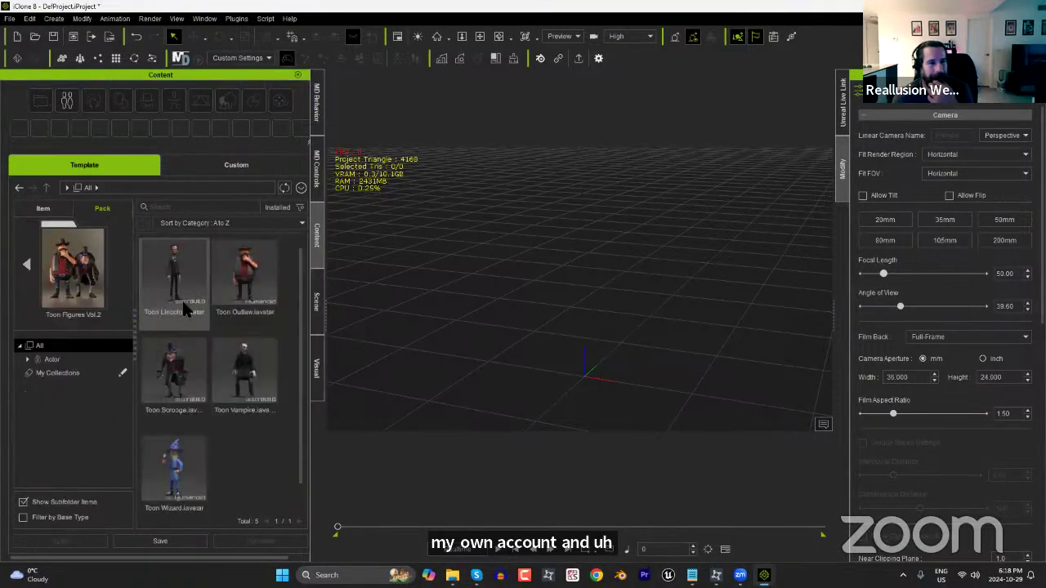
pyautogui.doubleClick(262, 380)
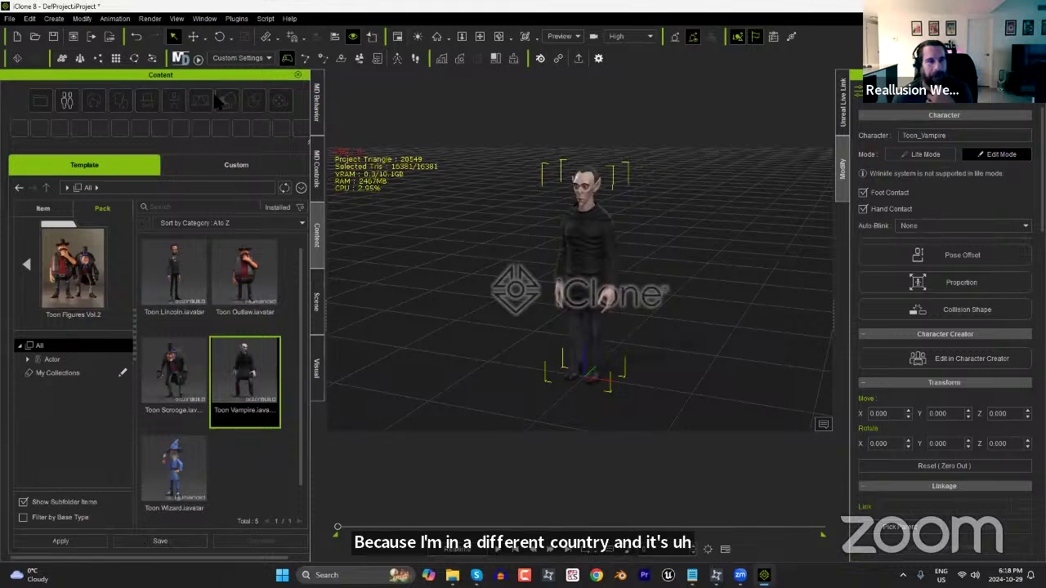
# Run Activate Purchased Items for the account and dismiss the completion message.
pyautogui.click(289, 18)
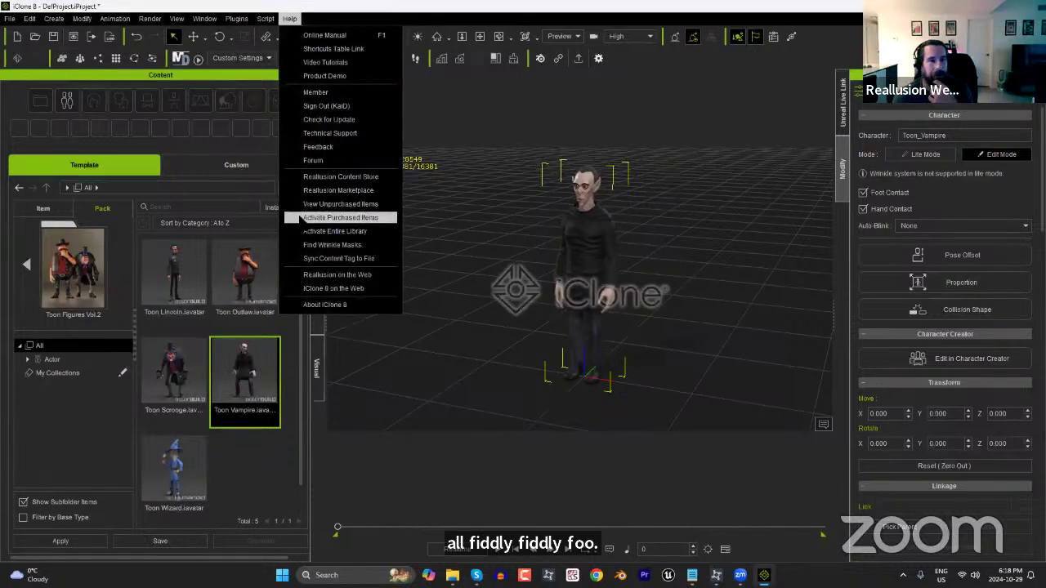
pyautogui.click(335, 217)
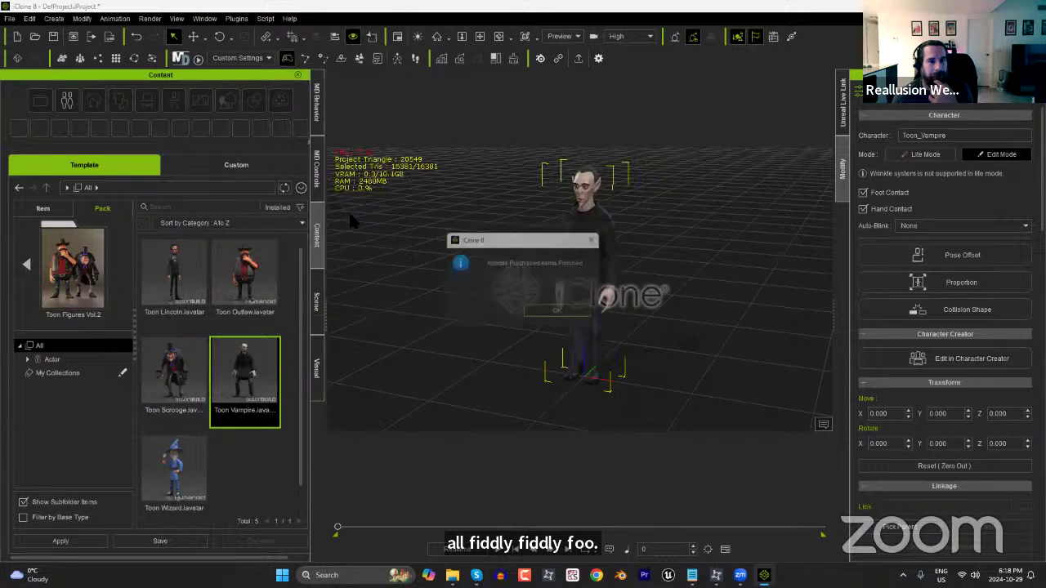
pyautogui.click(562, 314)
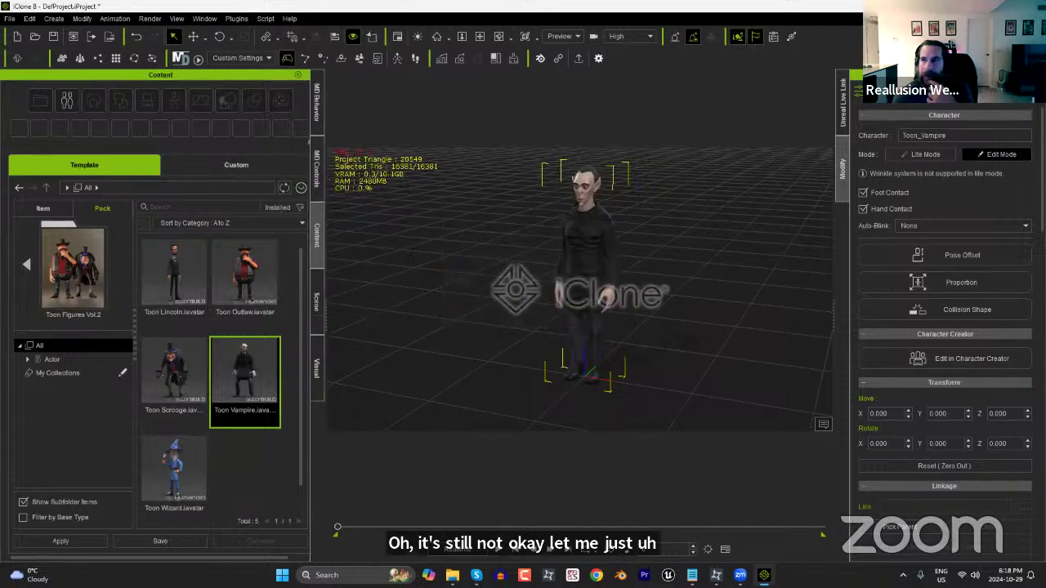
# Restart iClone 8 from Reallusion Hub and load the Toon Vampire avatar into the scene.
pyautogui.hotkey('alt', 'F4')
pyautogui.click(547, 312)
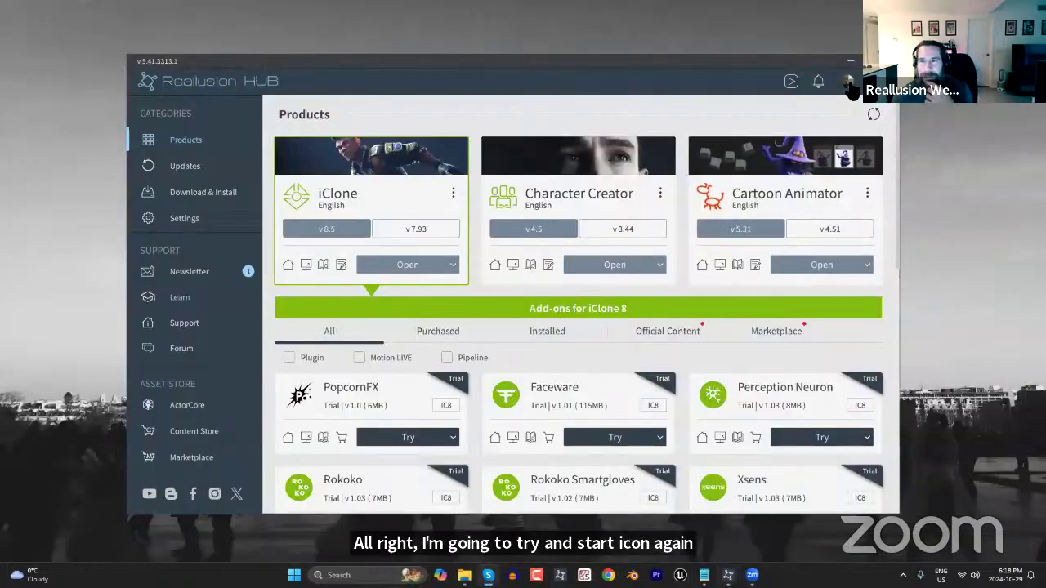
pyautogui.click(386, 265)
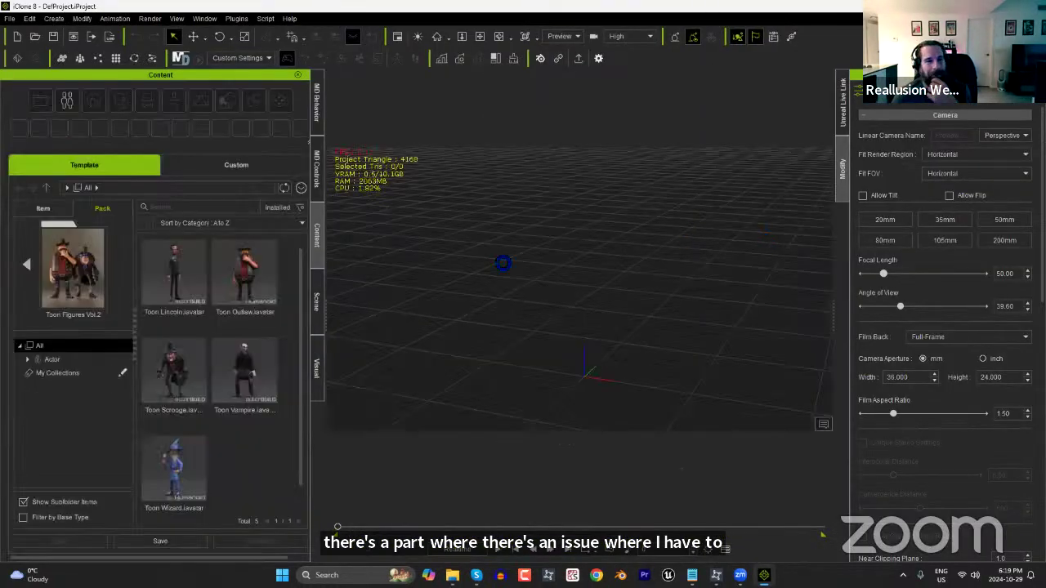
pyautogui.doubleClick(256, 370)
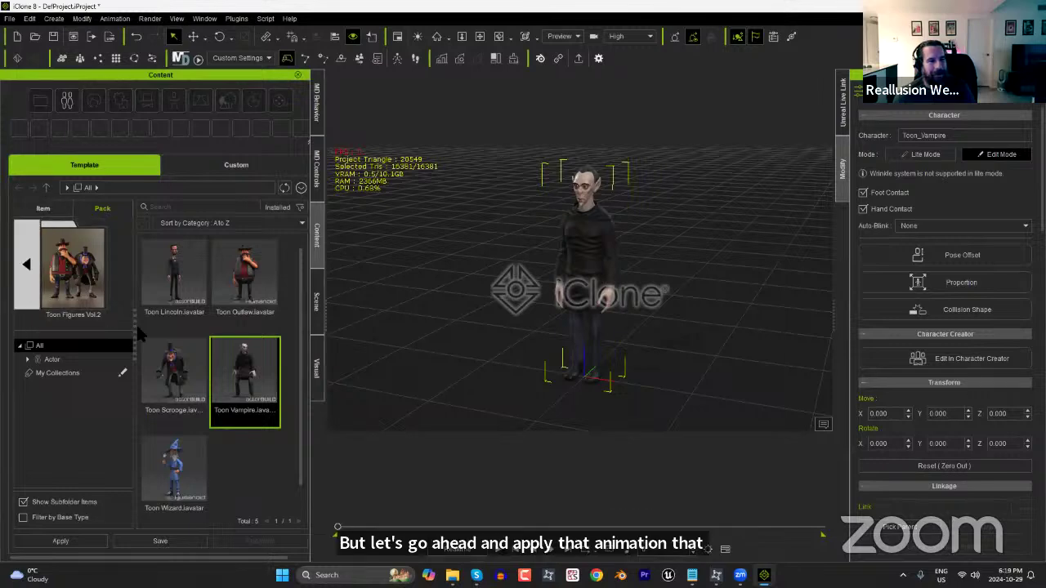
# Find the Spooky Talk motion among the recently downloaded items and apply it to the Toon Vampire.
pyautogui.click(26, 264)
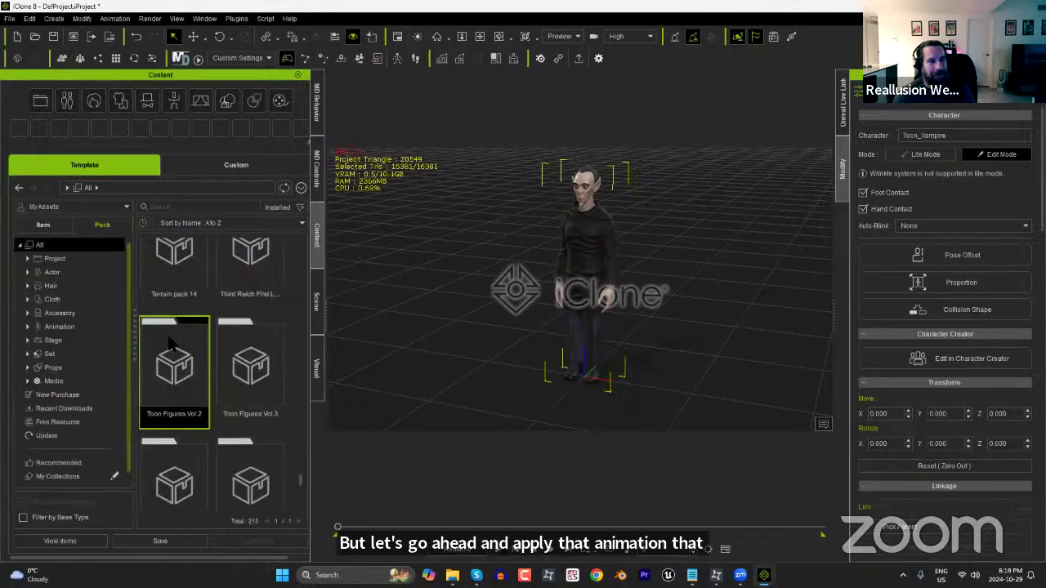
pyautogui.click(73, 406)
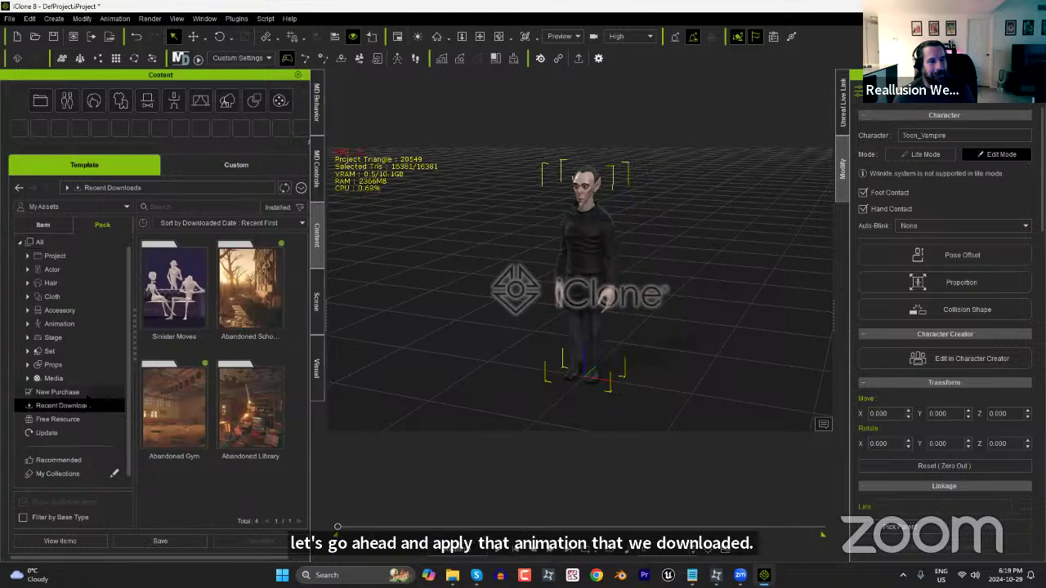
pyautogui.click(54, 221)
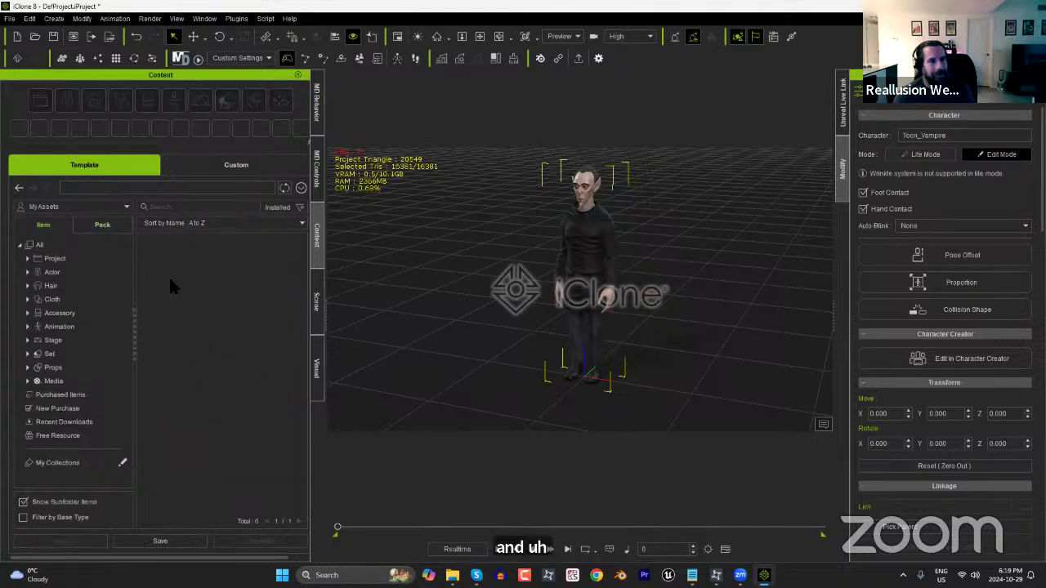
pyautogui.click(74, 422)
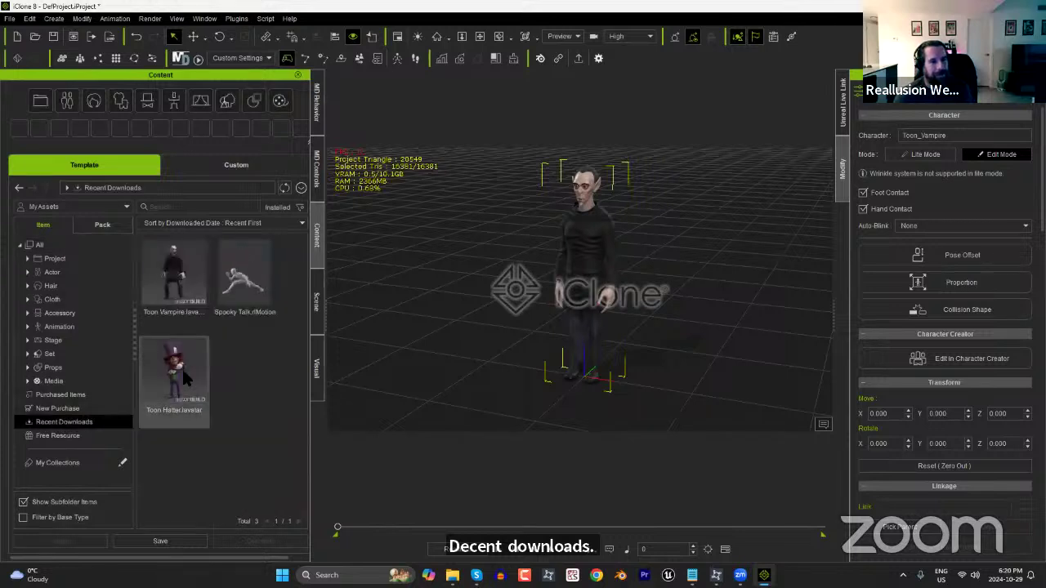
pyautogui.moveTo(245, 282); pyautogui.dragTo(576, 311)
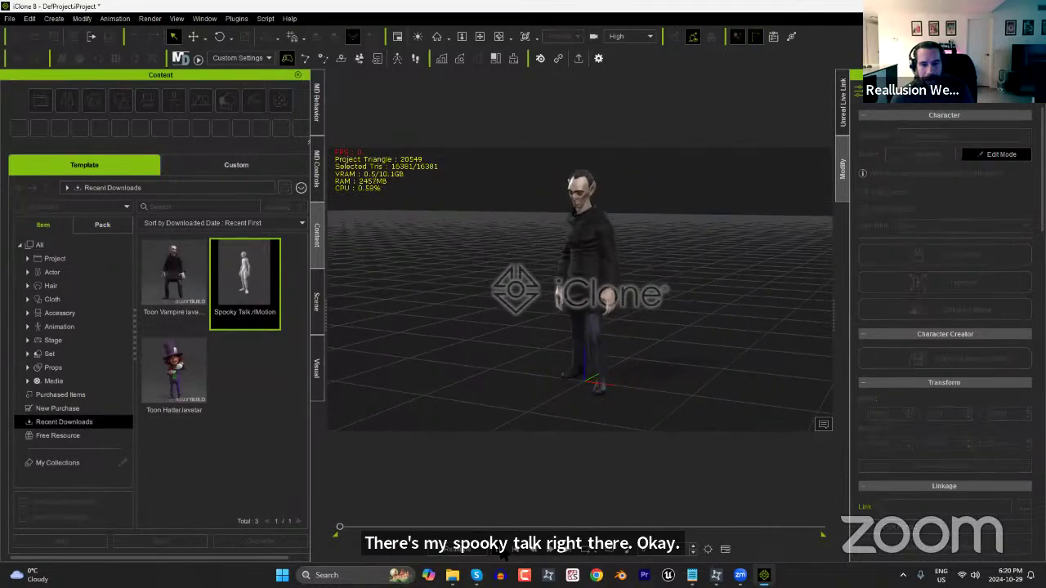
# Play back the Spooky Talk motion, stop it and scrub to frame 55.
pyautogui.press('space')
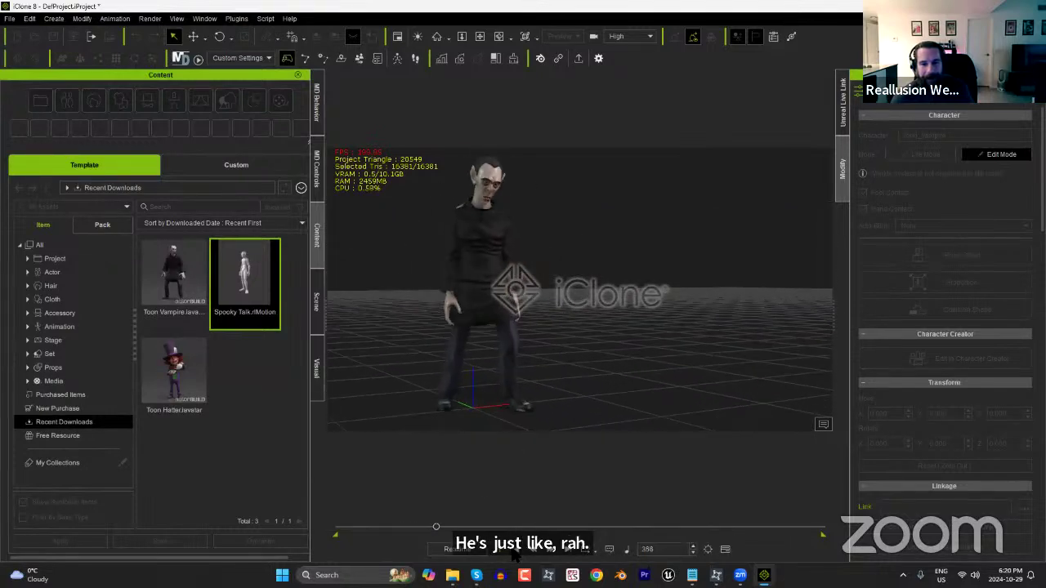
pyautogui.click(515, 550)
pyautogui.moveTo(339, 530)
pyautogui.mouseDown()
pyautogui.moveTo(404, 531)
pyautogui.moveTo(337, 529)
pyautogui.moveTo(375, 529)
pyautogui.moveTo(353, 530)
pyautogui.mouseUp()
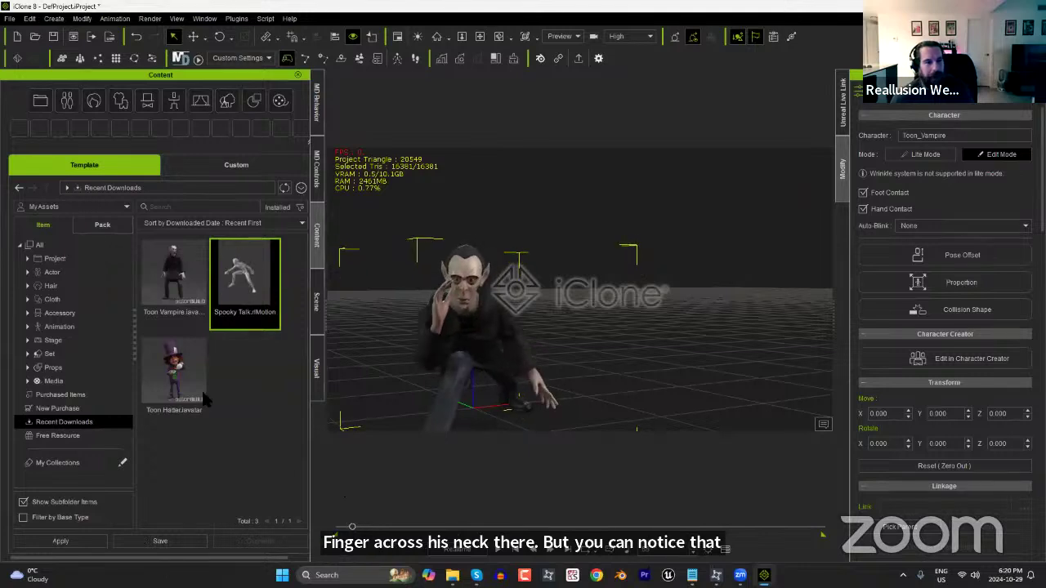
# Search the animation packs for "digital soul", open Digital Soul and apply its Angry roar_M expression to the vampire.
pyautogui.click(72, 327)
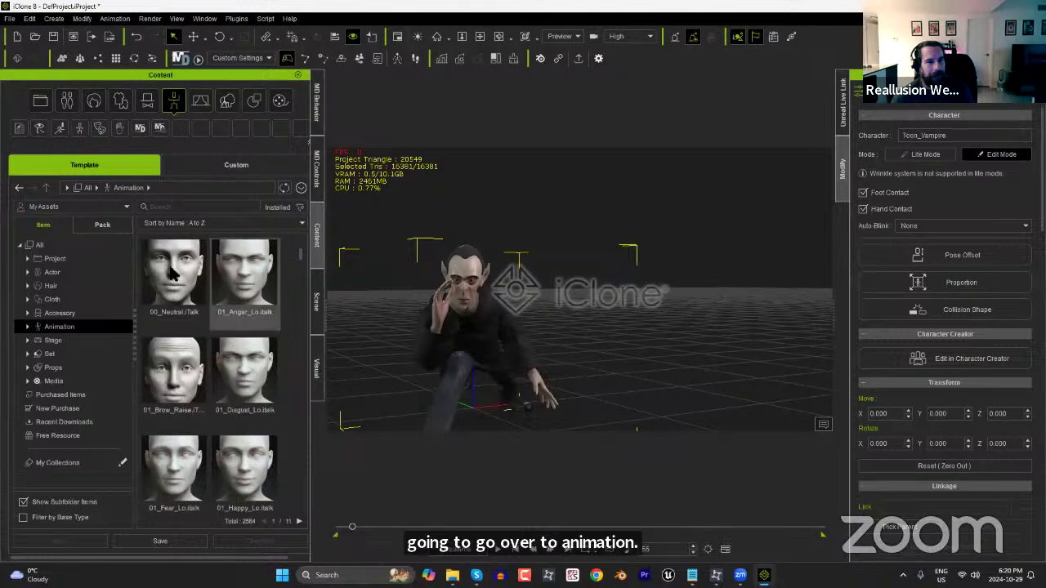
pyautogui.click(193, 209)
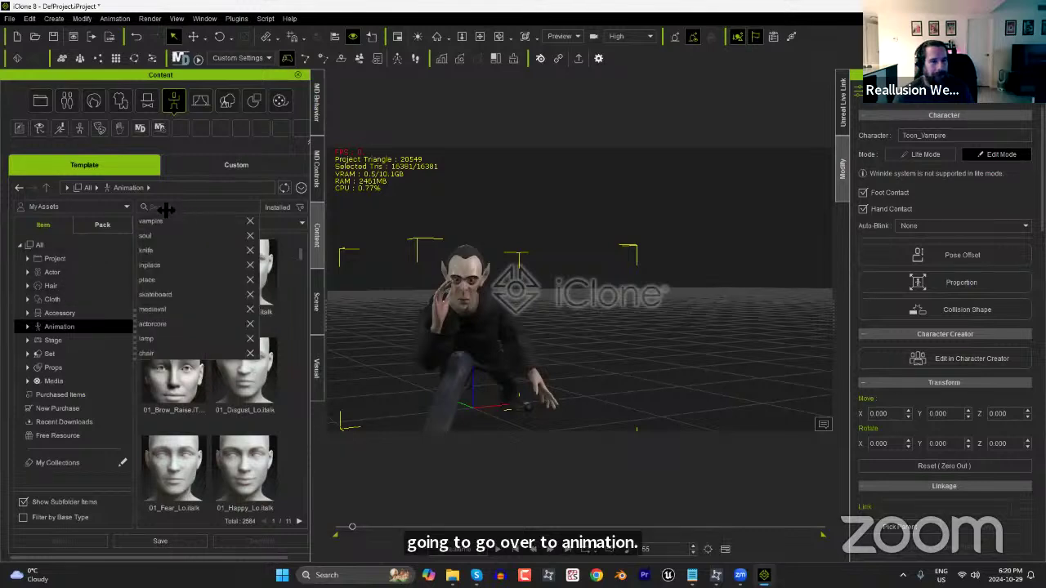
pyautogui.click(102, 225)
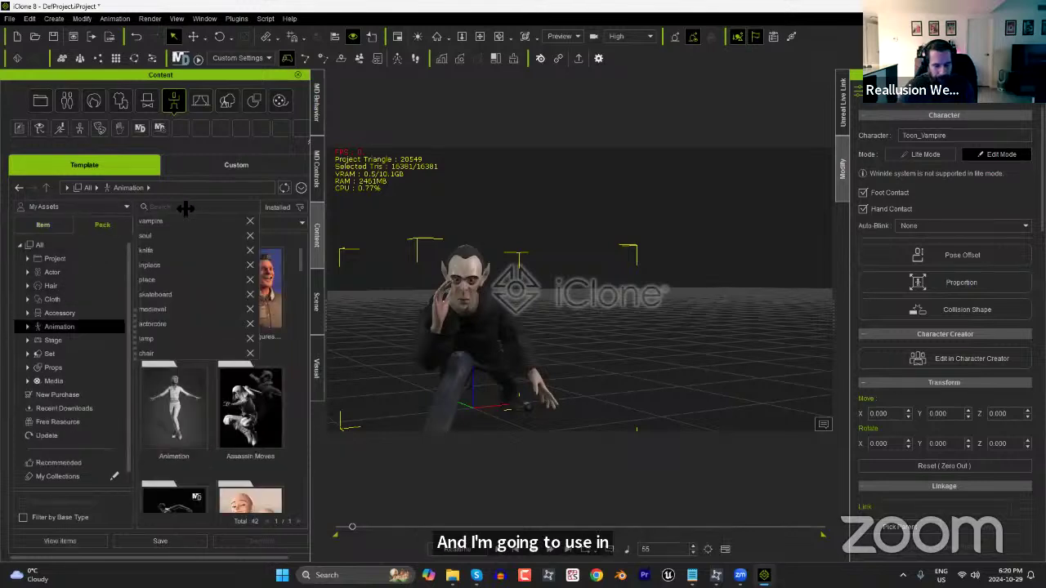
pyautogui.write('digit')
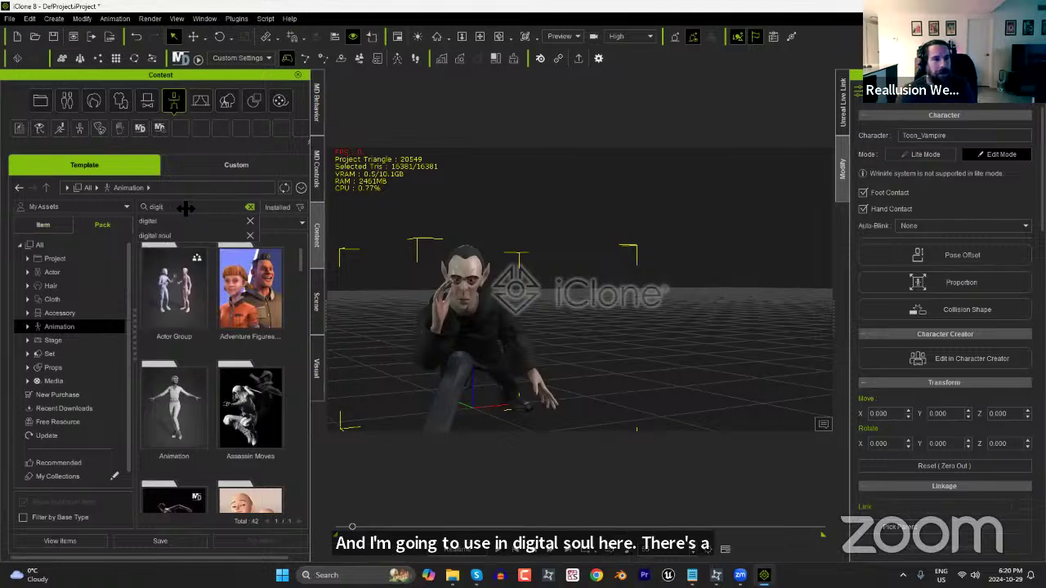
pyautogui.click(176, 237)
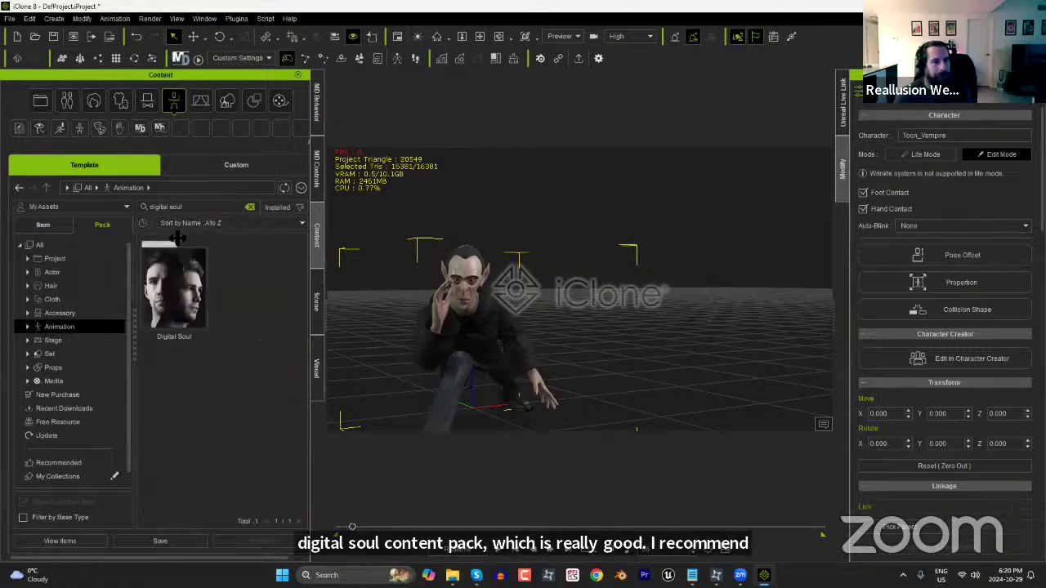
pyautogui.doubleClick(188, 286)
pyautogui.moveTo(301, 262); pyautogui.dragTo(294, 479)
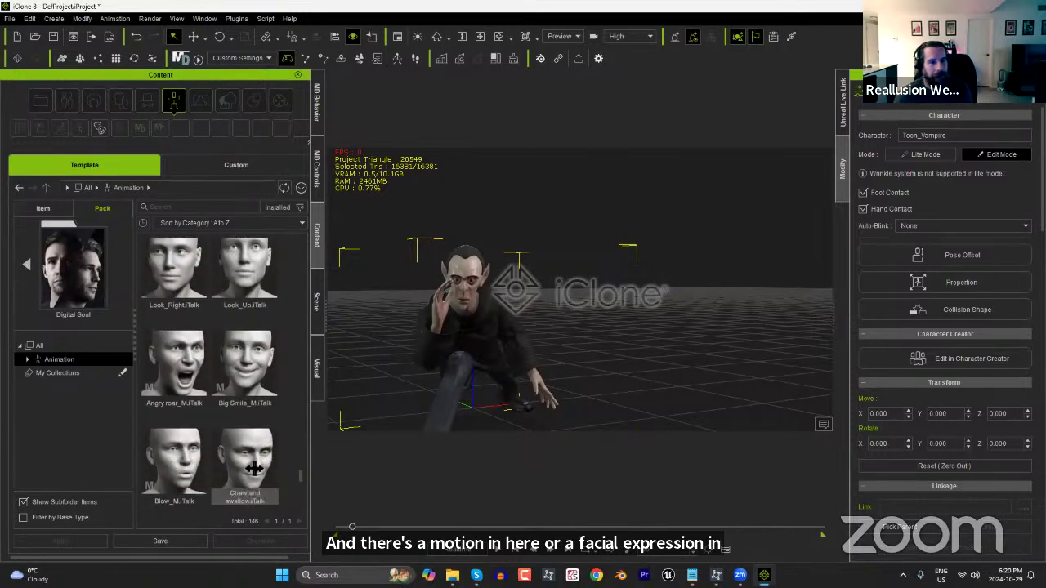
pyautogui.click(178, 369)
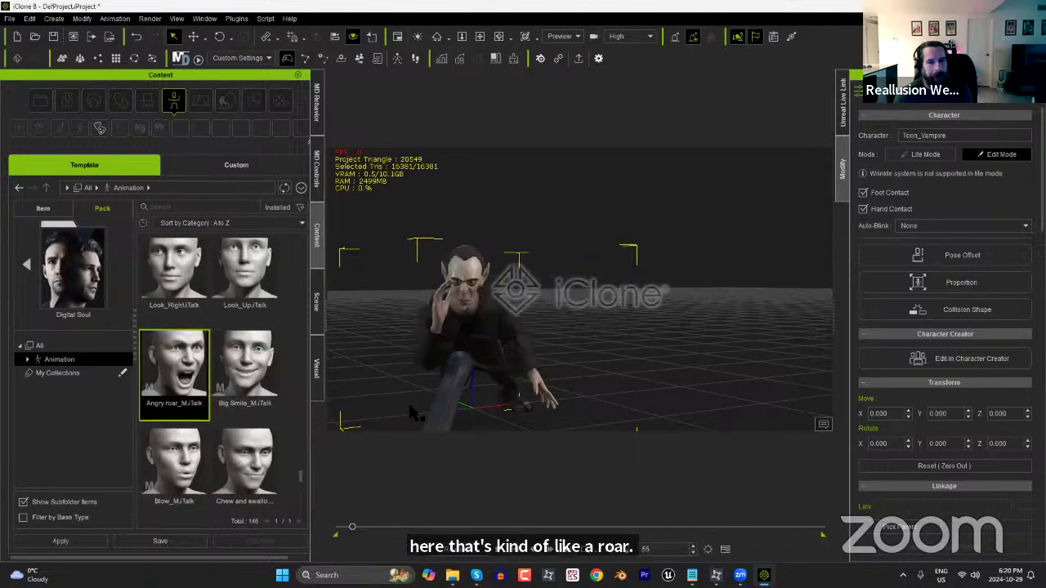
# Show the vampire's Expression track in the timeline and move the Angry roar_M clip to start at about frame 39.
pyautogui.press('F3')
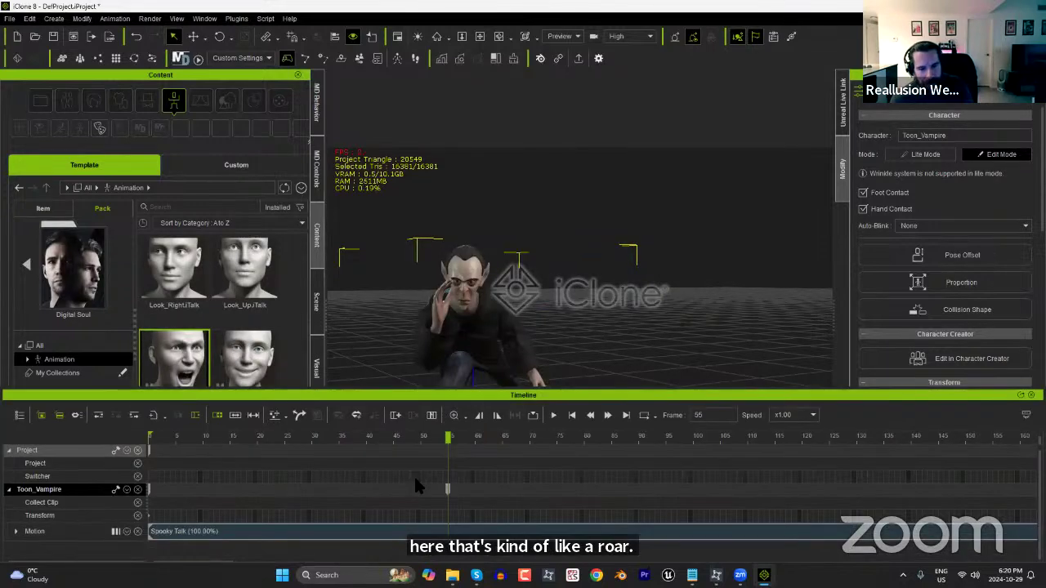
pyautogui.click(127, 491)
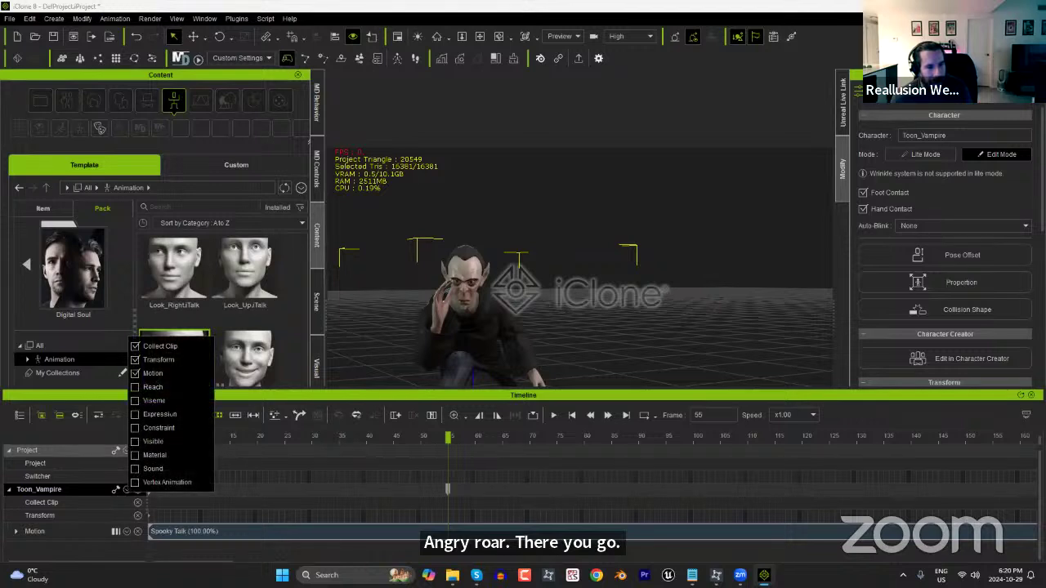
pyautogui.click(155, 414)
pyautogui.scroll(-5, 443, 523)
pyautogui.moveTo(213, 438); pyautogui.dragTo(283, 441)
pyautogui.moveTo(540, 341); pyautogui.dragTo(451, 276, button='right')
pyautogui.moveTo(347, 552); pyautogui.dragTo(309, 552)
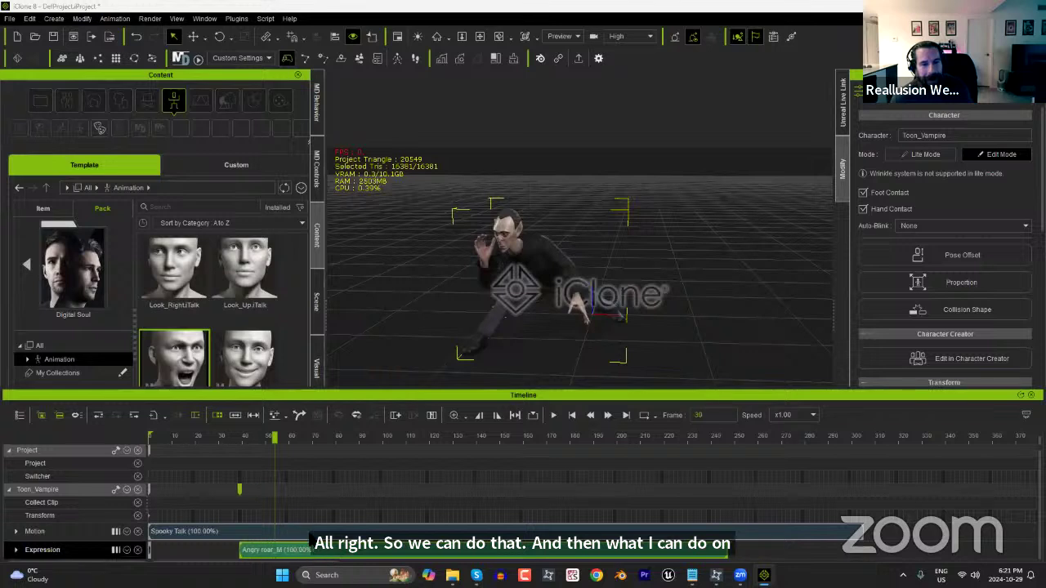
pyautogui.moveTo(268, 436); pyautogui.dragTo(298, 453)
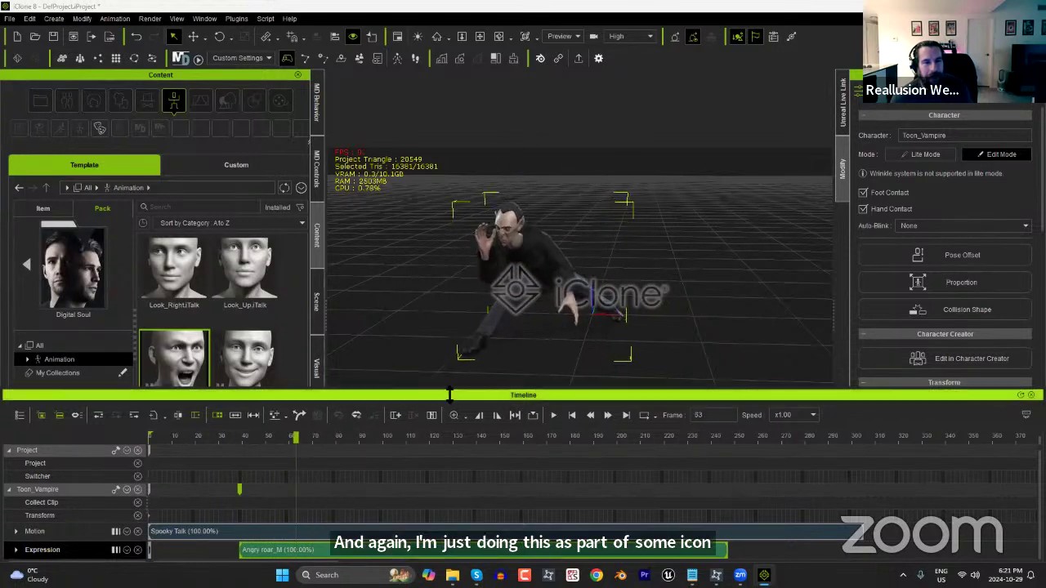
pyautogui.press('F3')
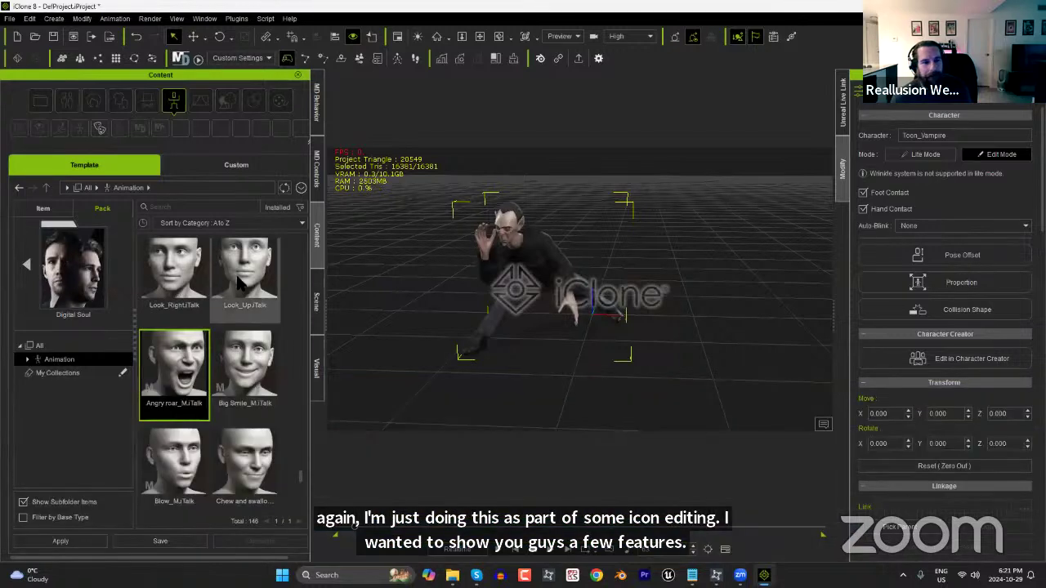
# Search the prop packs for "knife" and open Adventure Pack - Equipment and Accessories.
pyautogui.click(28, 266)
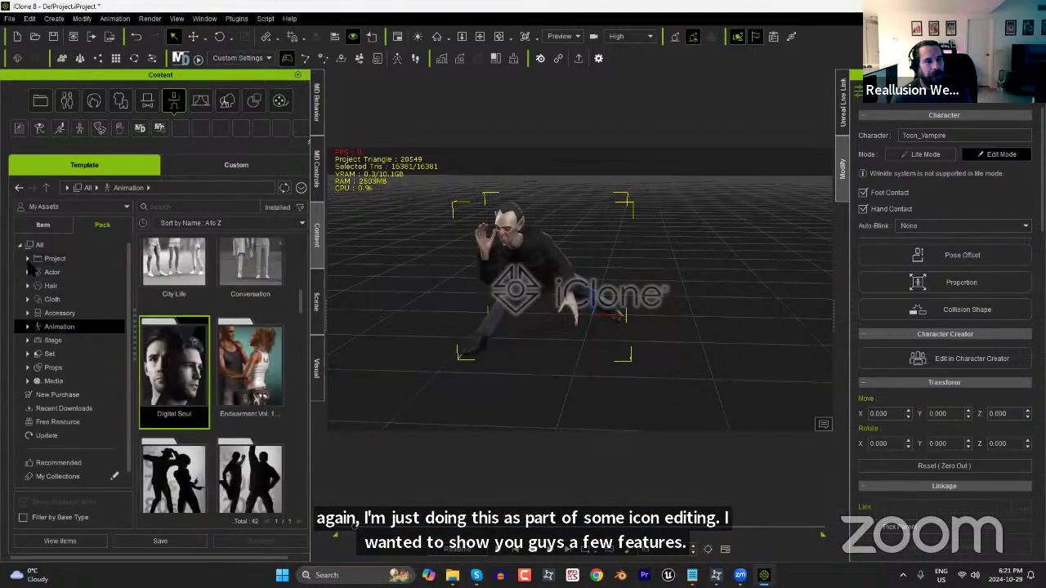
pyautogui.click(193, 207)
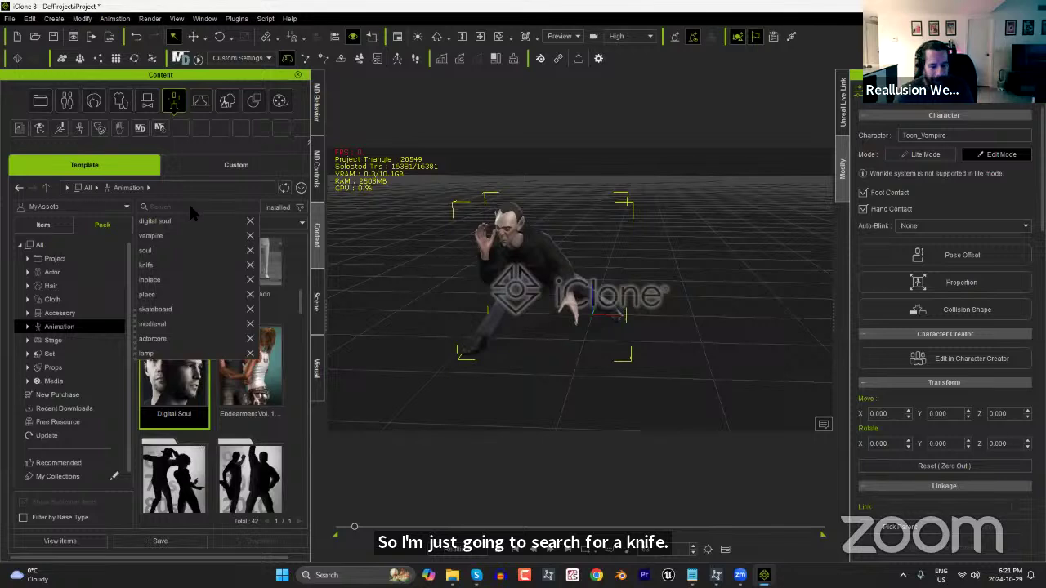
pyautogui.write('kni')
pyautogui.write('n')
pyautogui.write('ife')
pyautogui.press('Return')
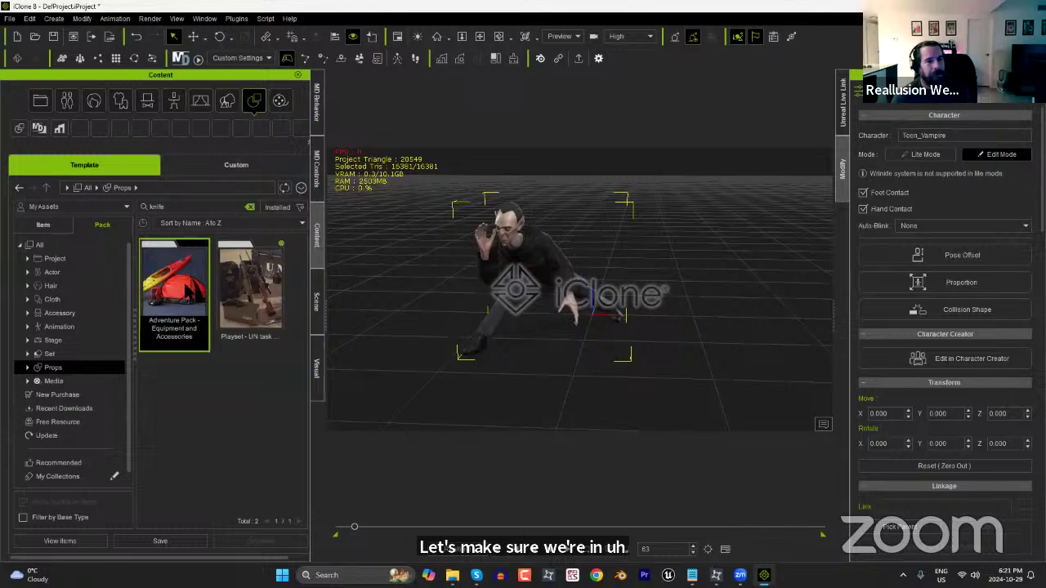
pyautogui.doubleClick(186, 289)
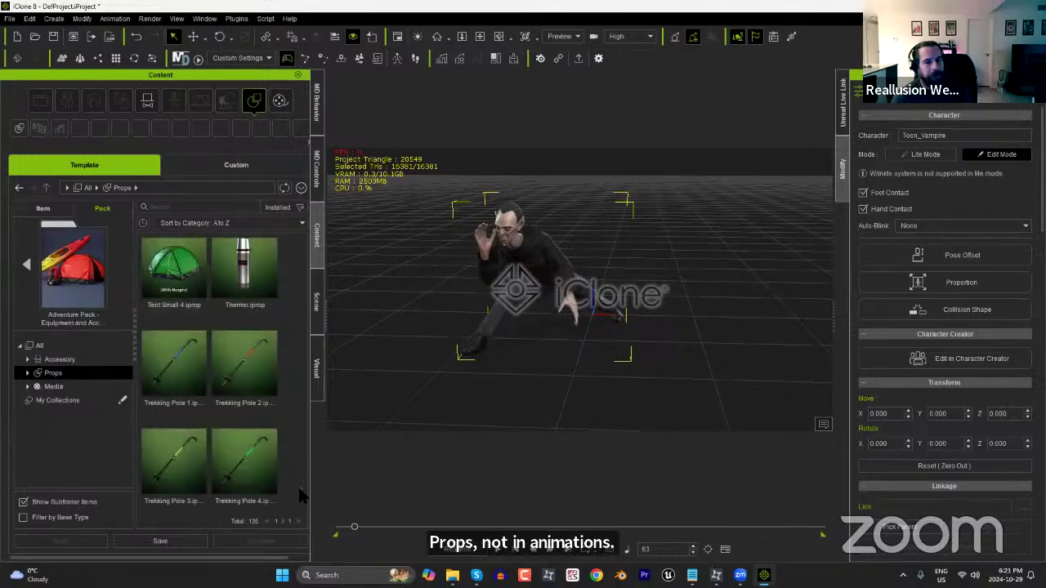
# Search inside the pack for "knife" and place the CT_Knife prop on the ground at X 100, Y -200.
pyautogui.click(200, 207)
pyautogui.click(199, 207)
pyautogui.click(199, 207)
pyautogui.write('knife')
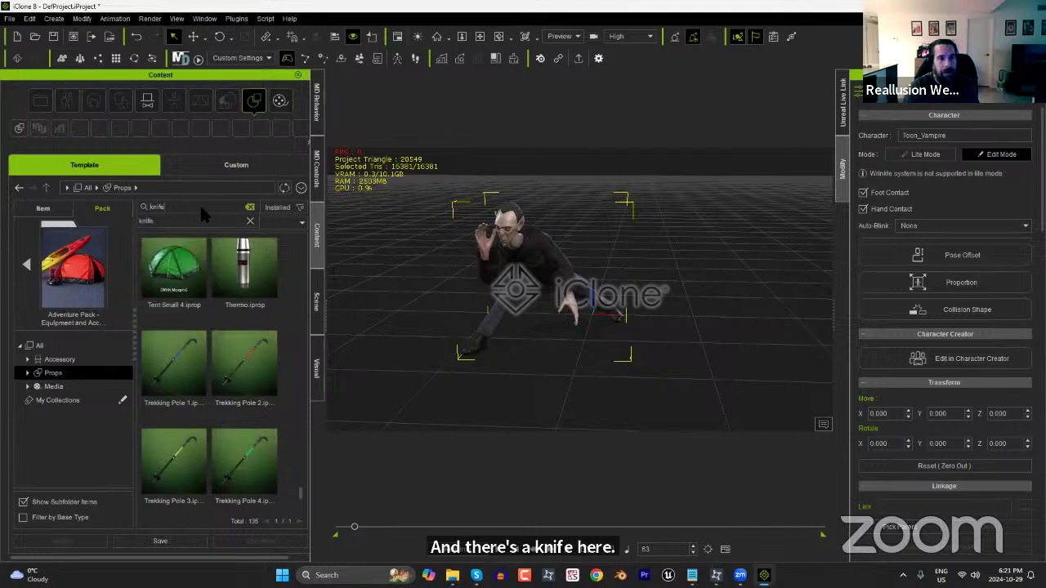
pyautogui.press('Return')
pyautogui.moveTo(203, 244); pyautogui.dragTo(713, 376)
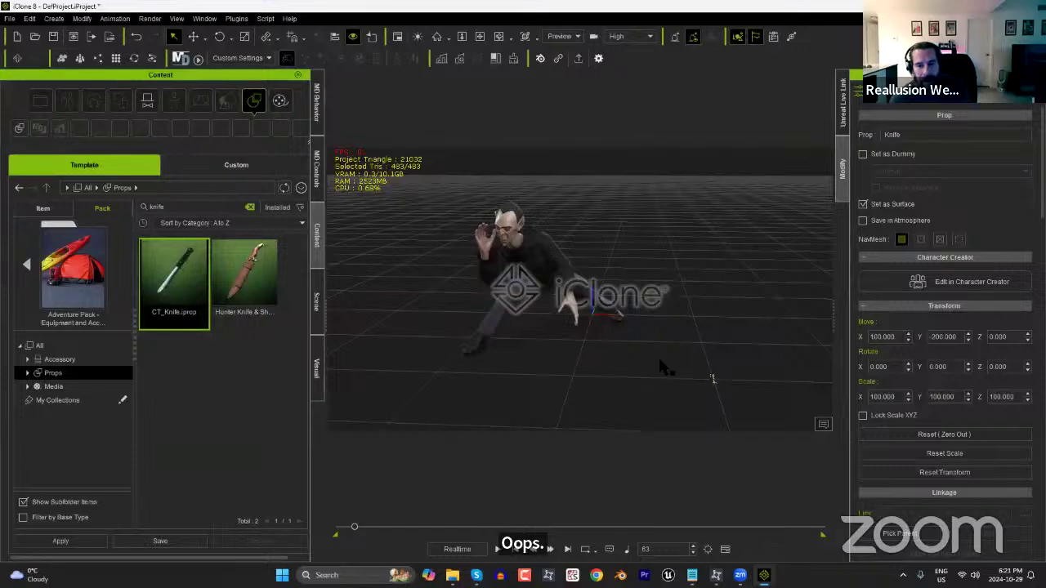
# Try to scale the knife up uniformly to about 344.5 and undo the change.
pyautogui.moveTo(713, 382); pyautogui.dragTo(1003, 97)
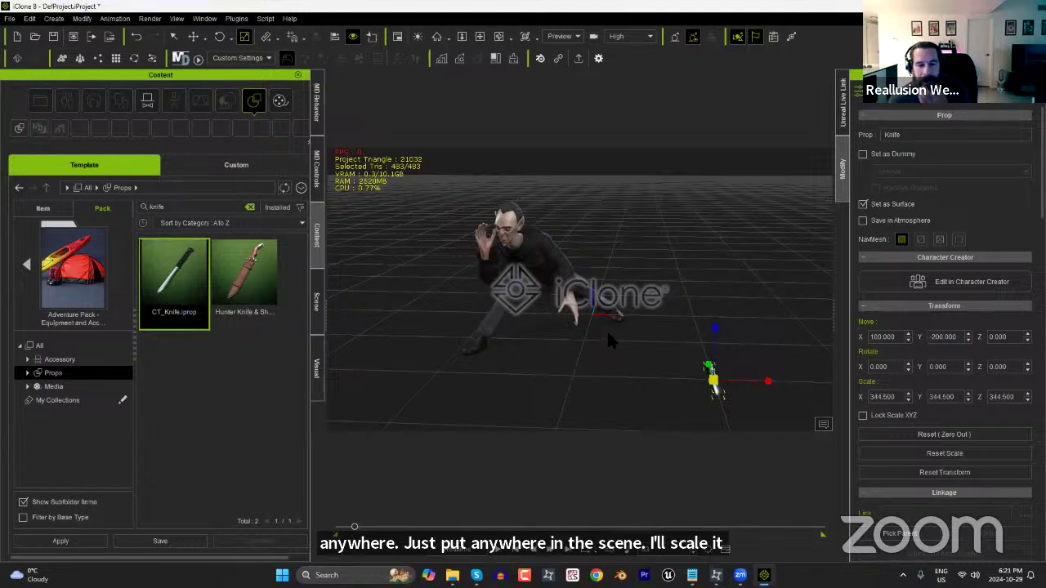
pyautogui.hotkey('ctrl', 'z')
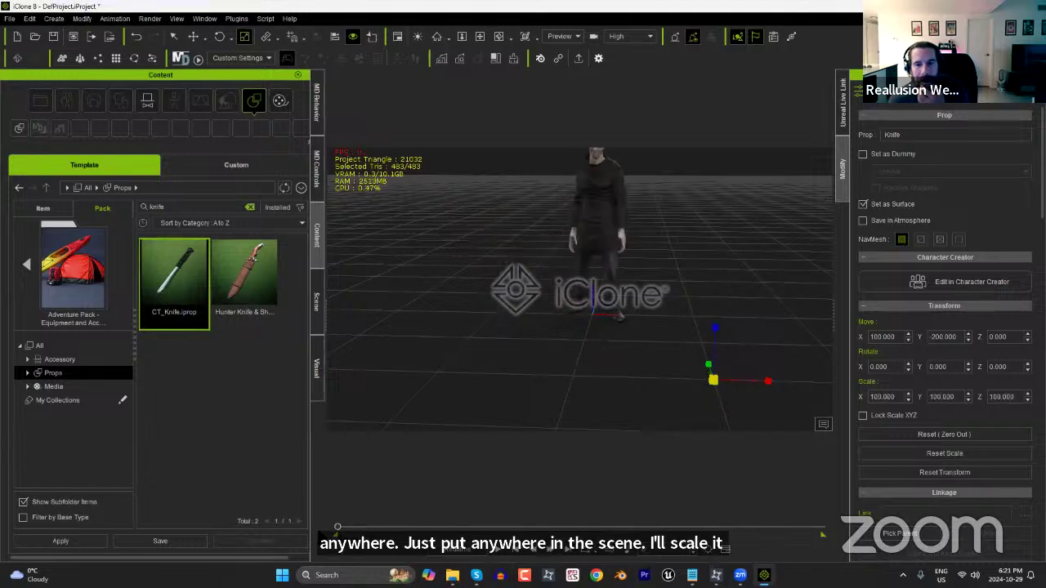
# Attach the knife to the vampire's left hand by picking the CC_Base_L_Hand bone as its parent.
pyautogui.press('w')
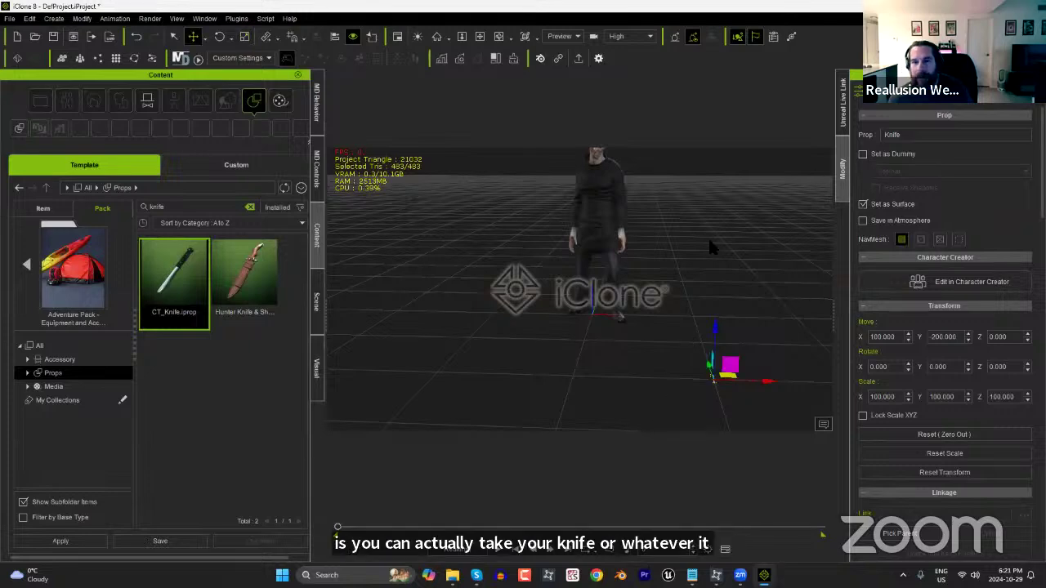
pyautogui.moveTo(698, 285); pyautogui.dragTo(663, 285, button='right')
pyautogui.moveTo(662, 285); pyautogui.dragTo(588, 299, button='middle')
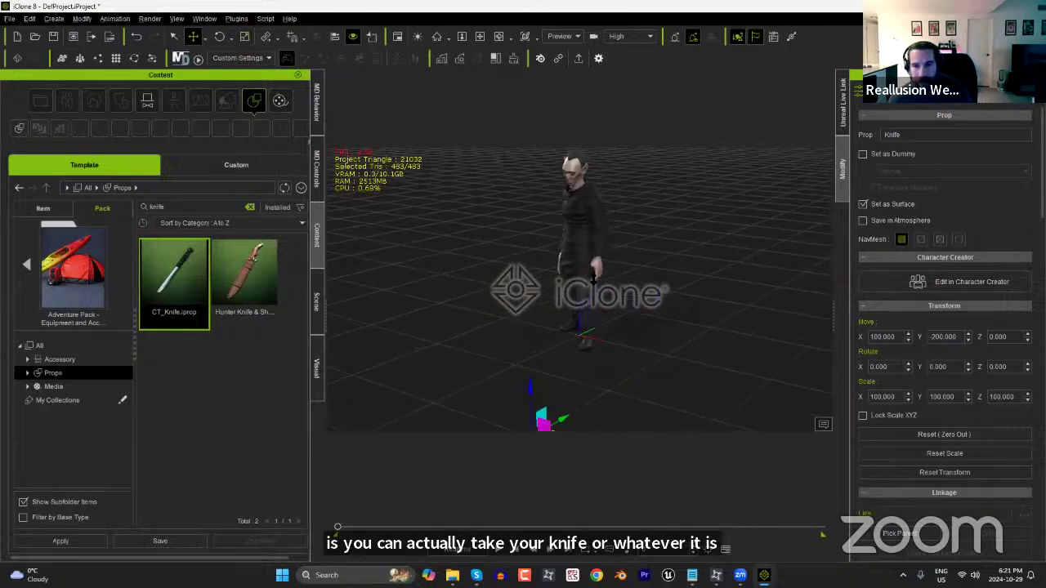
pyautogui.scroll(6, 704, 244)
pyautogui.moveTo(614, 250); pyautogui.dragTo(531, 255, button='right')
pyautogui.scroll(-3, 531, 255)
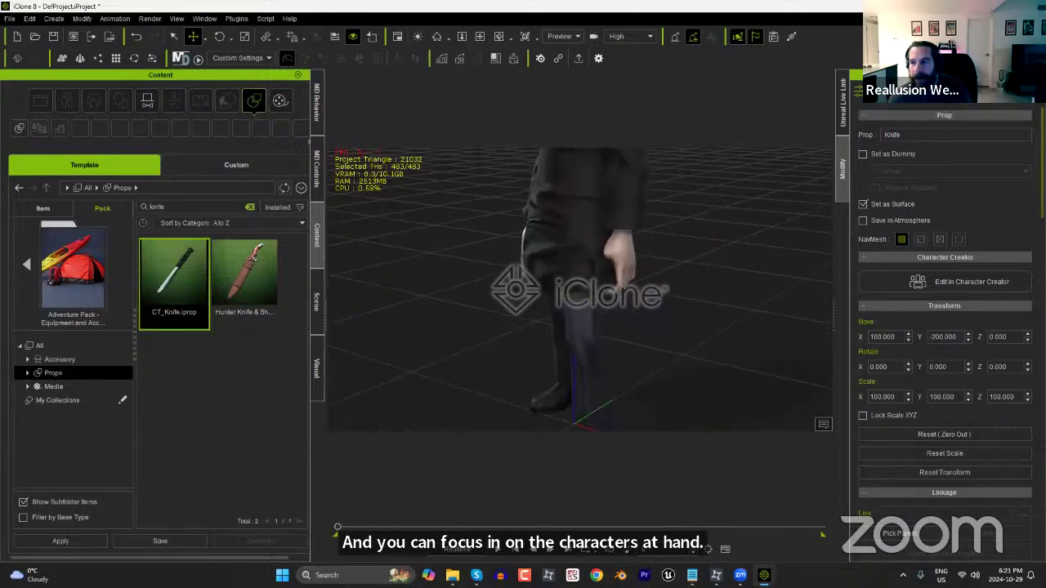
pyautogui.scroll(-5, 946, 304)
pyautogui.scroll(-5, 945, 304)
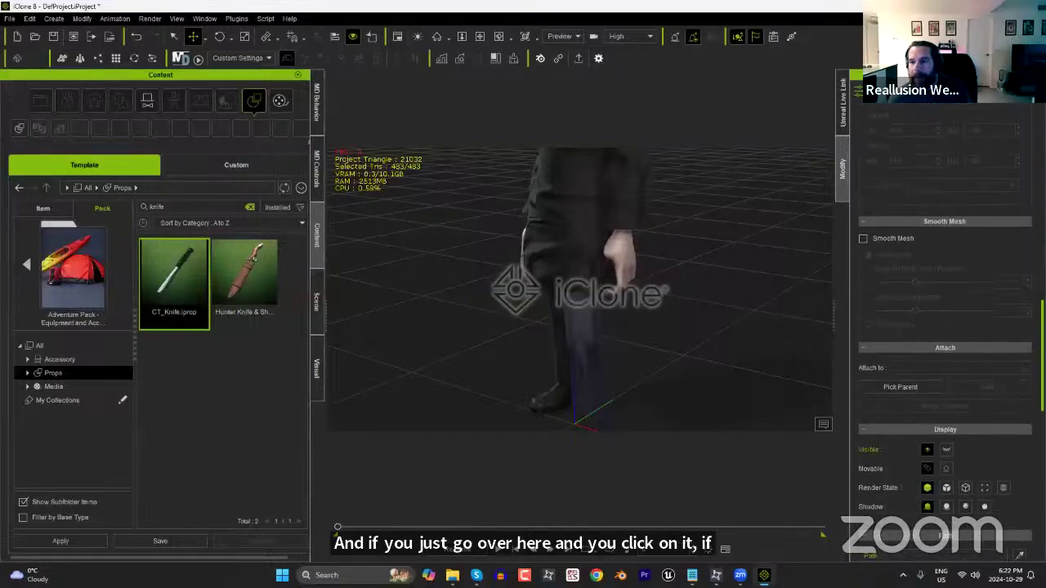
pyautogui.scroll(-2, 946, 304)
pyautogui.click(897, 323)
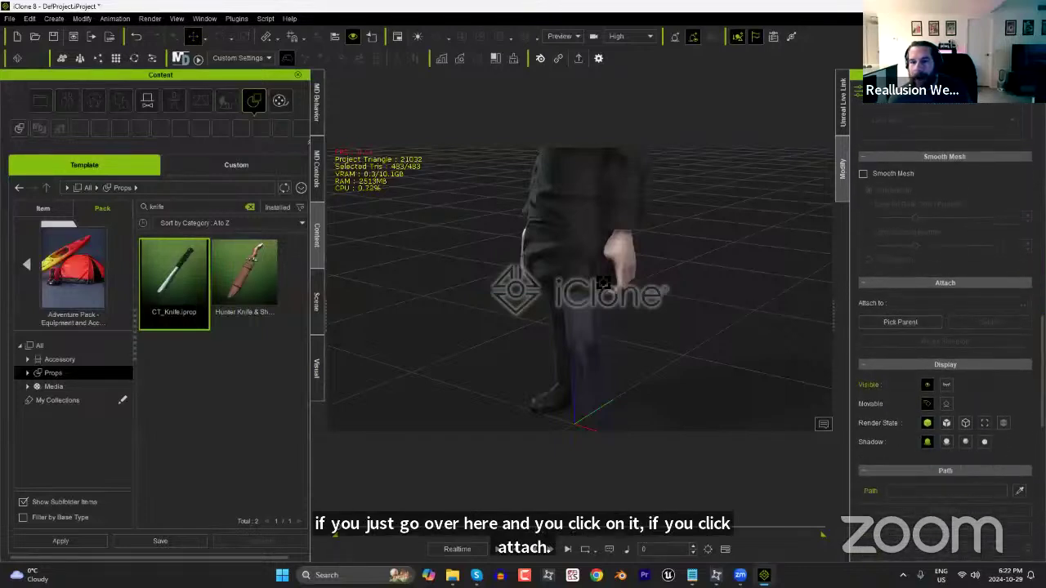
pyautogui.click(621, 239)
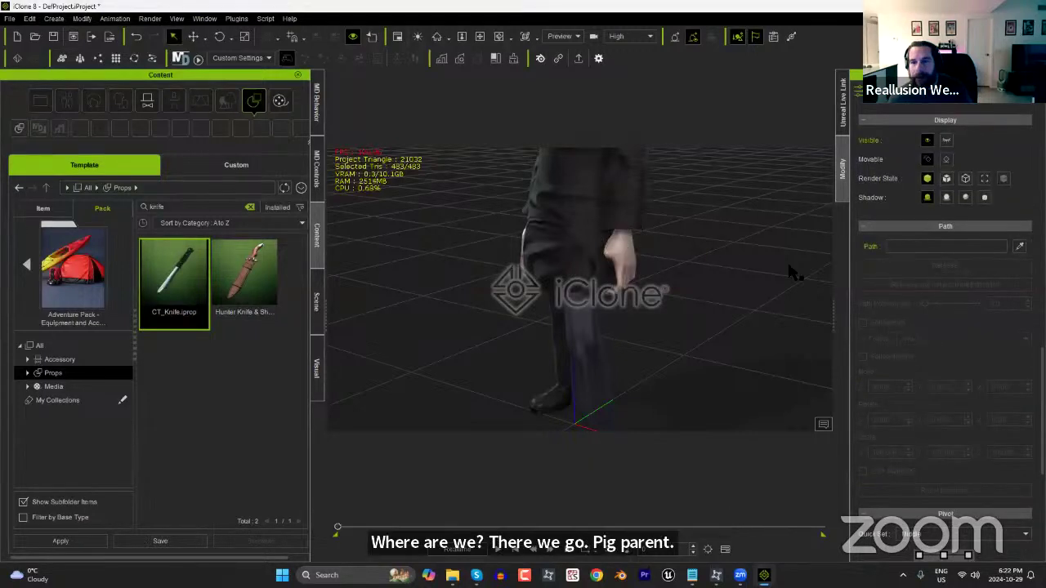
# Zero out the attached knife's transform and move it to about X -15.9, Y 3.3, Z 14.9 near the wrist.
pyautogui.scroll(10, 1013, 186)
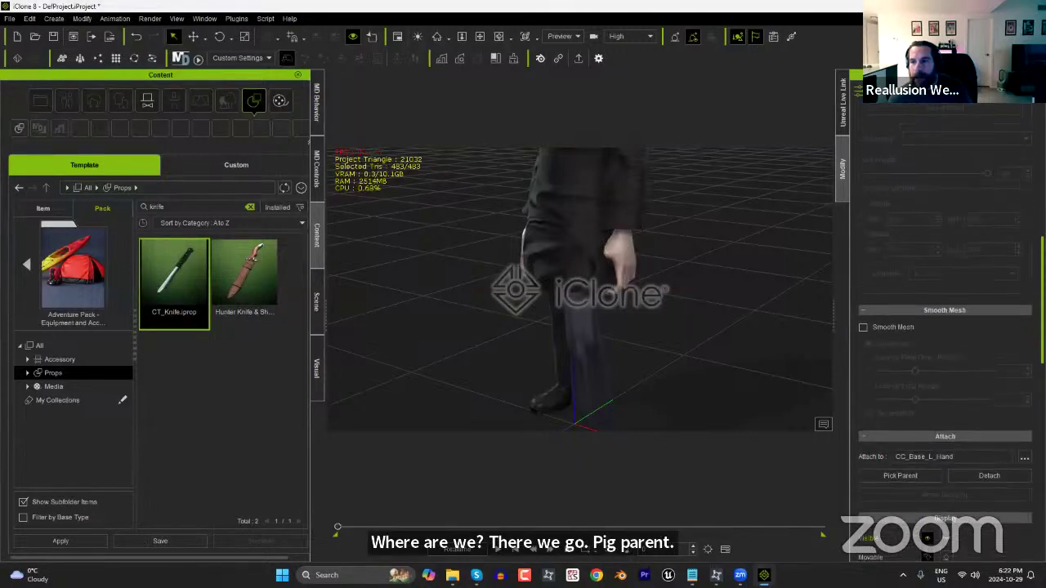
pyautogui.click(930, 306)
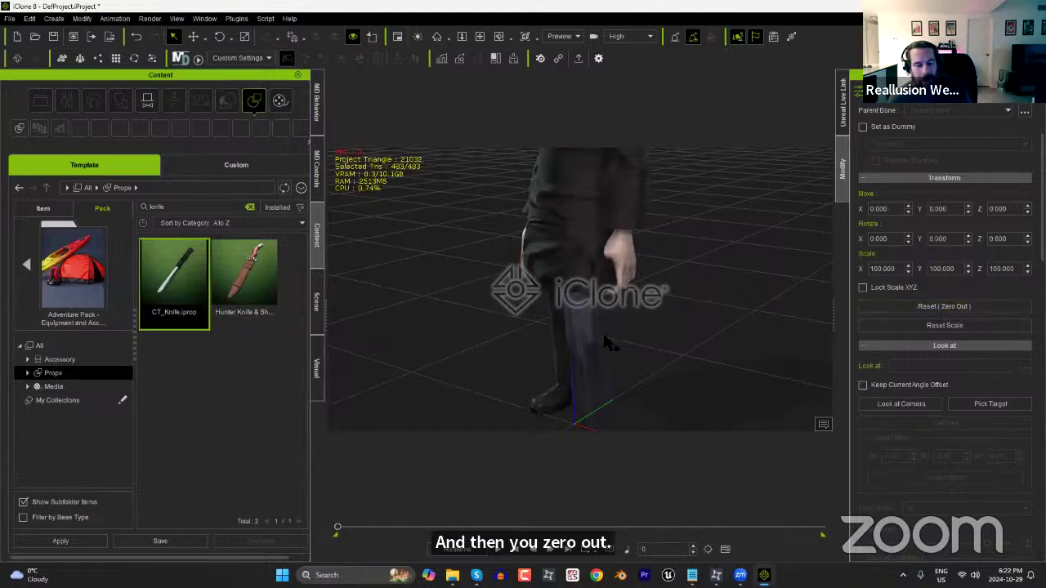
pyautogui.press('w')
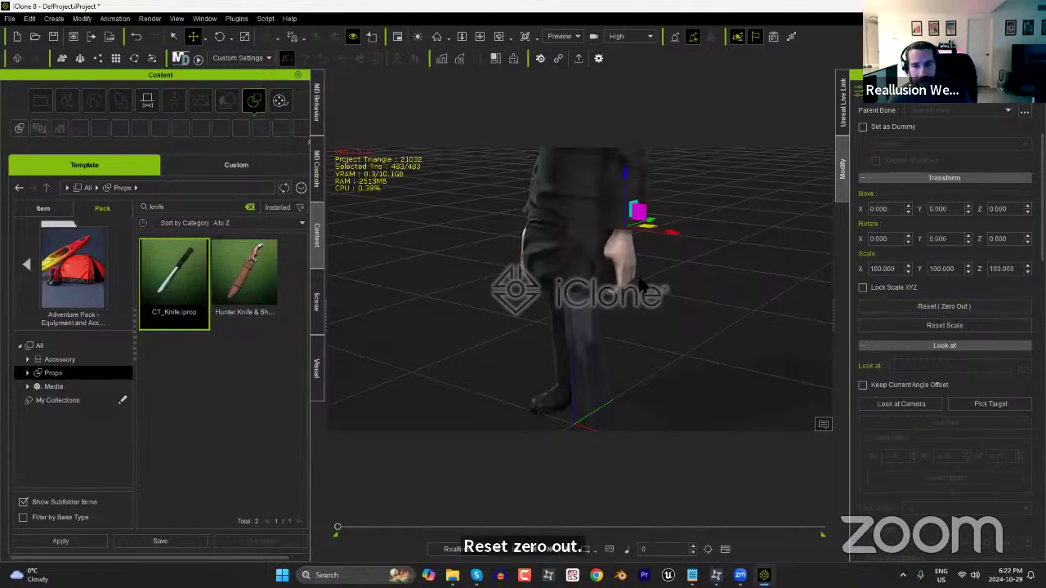
pyautogui.moveTo(609, 293); pyautogui.dragTo(564, 282, button='right')
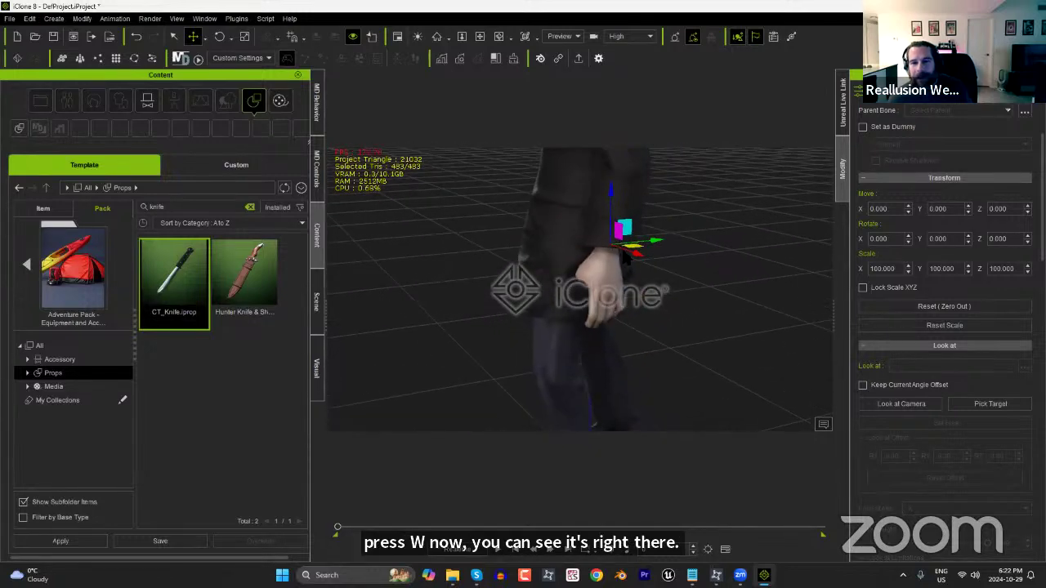
pyautogui.moveTo(635, 255); pyautogui.dragTo(610, 269)
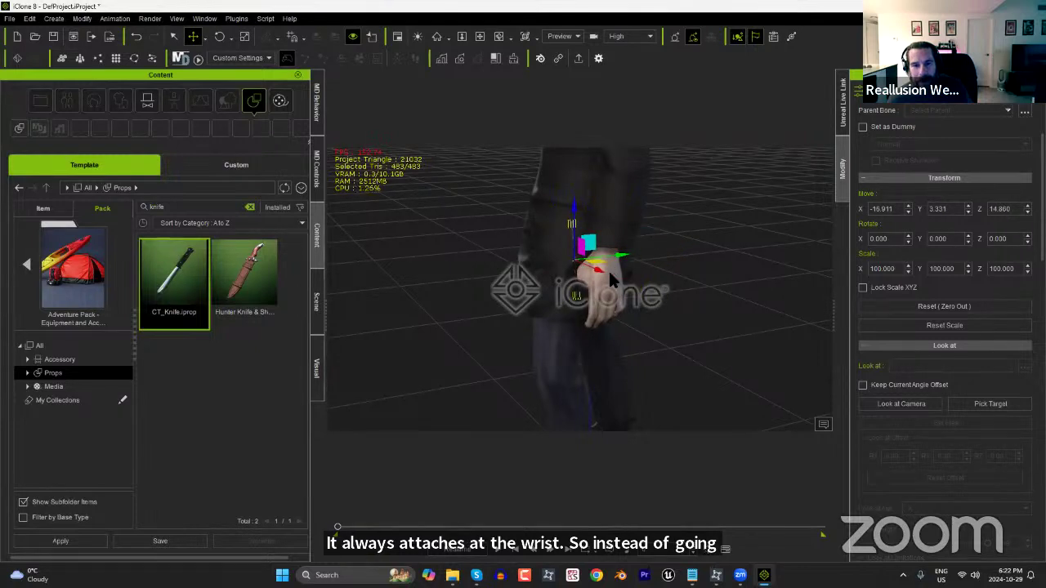
# Rotate the knife to about -87° on X and -62.8° on Z to match the grip angle.
pyautogui.press('r')
pyautogui.press('e')
pyautogui.moveTo(532, 238); pyautogui.dragTo(497, 276)
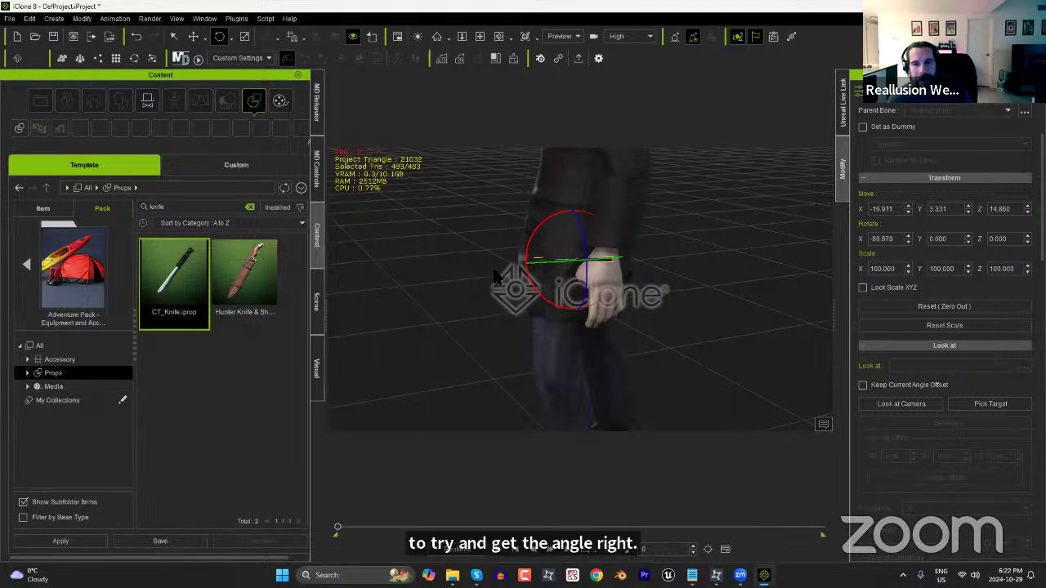
pyautogui.moveTo(580, 238); pyautogui.dragTo(564, 292)
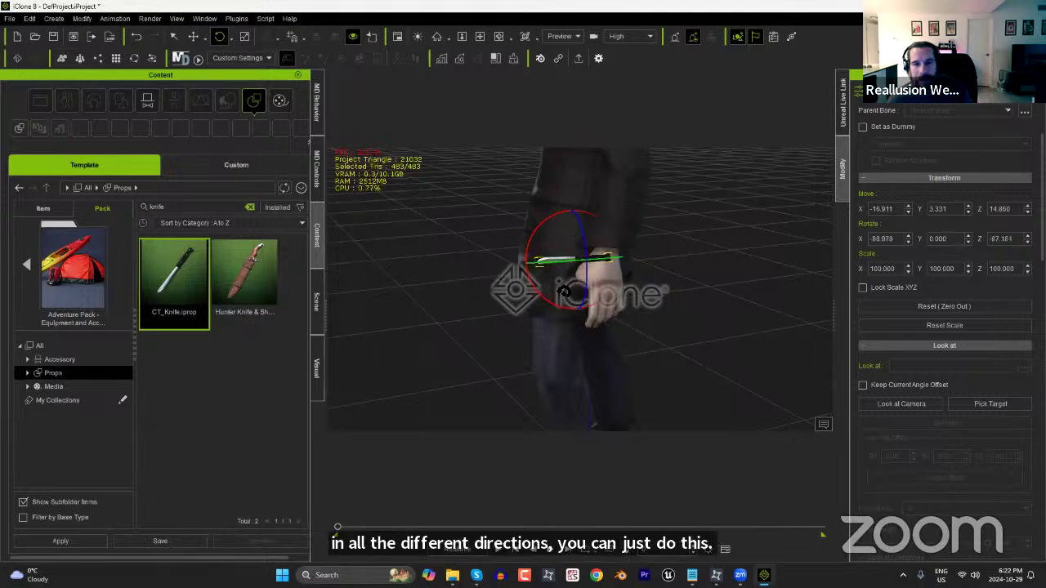
pyautogui.moveTo(691, 309); pyautogui.dragTo(657, 333, button='right')
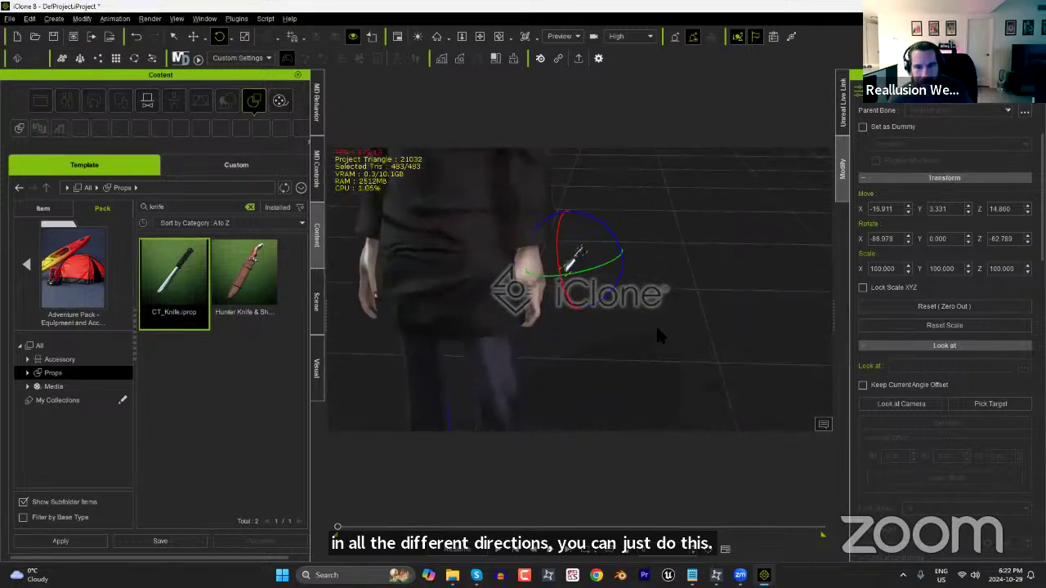
# Move the knife into the vampire's left palm at about X 1.8, Y 13.4, Z 10.
pyautogui.scroll(3, 657, 333)
pyautogui.moveTo(624, 259); pyautogui.dragTo(665, 275, button='middle')
pyautogui.moveTo(665, 275); pyautogui.dragTo(688, 227, button='right')
pyautogui.press('w')
pyautogui.moveTo(684, 164); pyautogui.dragTo(593, 233)
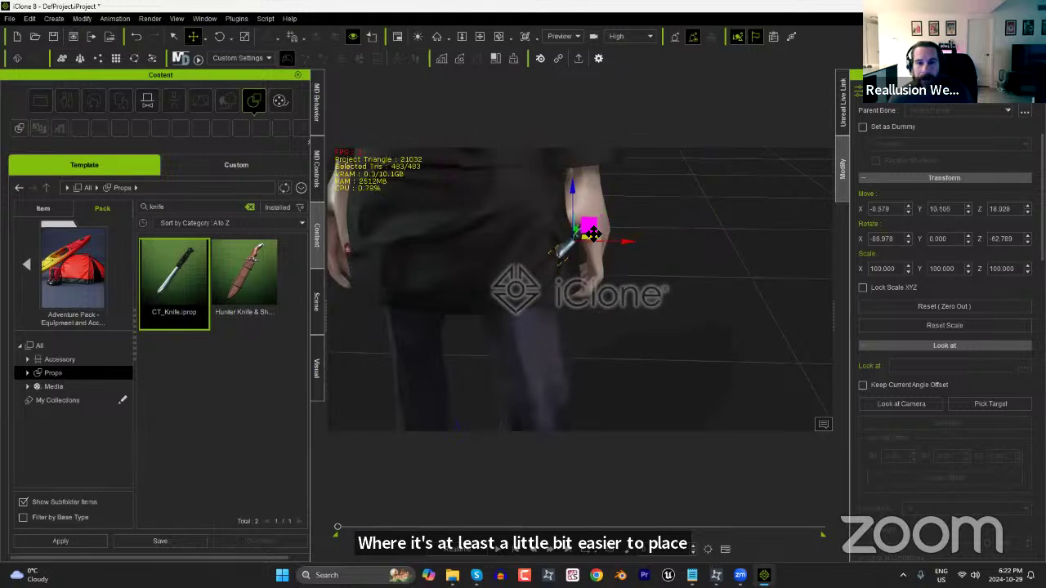
pyautogui.moveTo(647, 219); pyautogui.dragTo(446, 245, button='right')
pyautogui.moveTo(612, 249); pyautogui.dragTo(670, 251)
pyautogui.moveTo(630, 219); pyautogui.dragTo(712, 199)
# Scale the knife uniformly to 158 and nudge it to about X 1.1, Y 13.5, Z 9.8 in the hand.
pyautogui.press('r')
pyautogui.moveTo(537, 313); pyautogui.dragTo(729, 241, button='right')
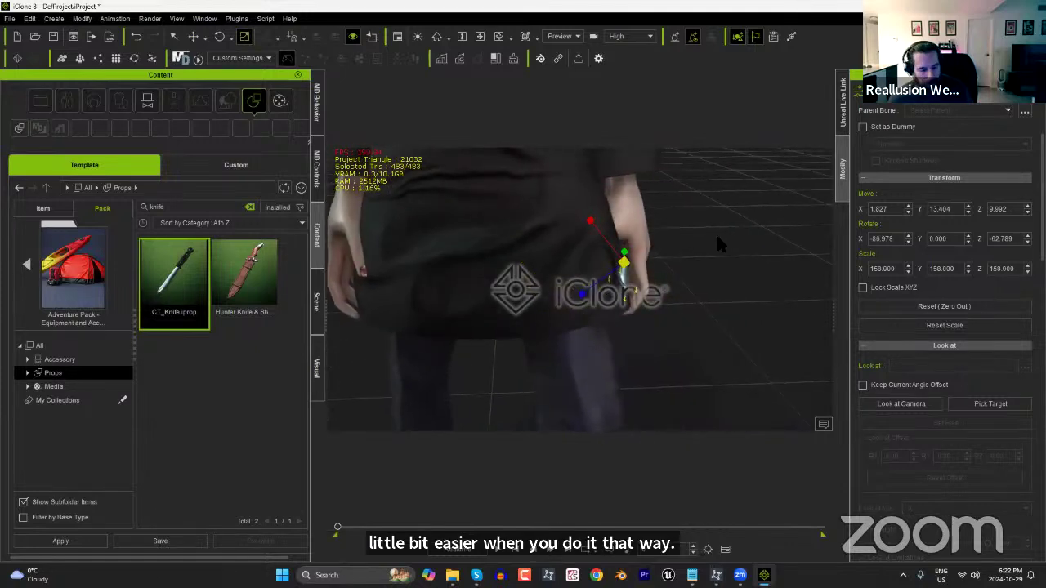
pyautogui.press('w')
pyautogui.moveTo(679, 263); pyautogui.dragTo(678, 264)
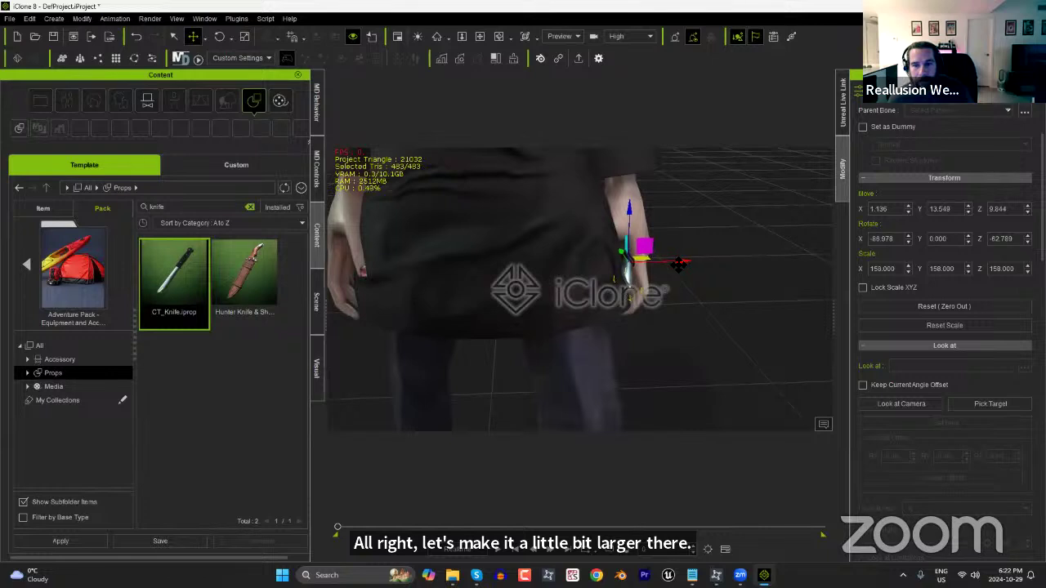
pyautogui.scroll(-5, 692, 263)
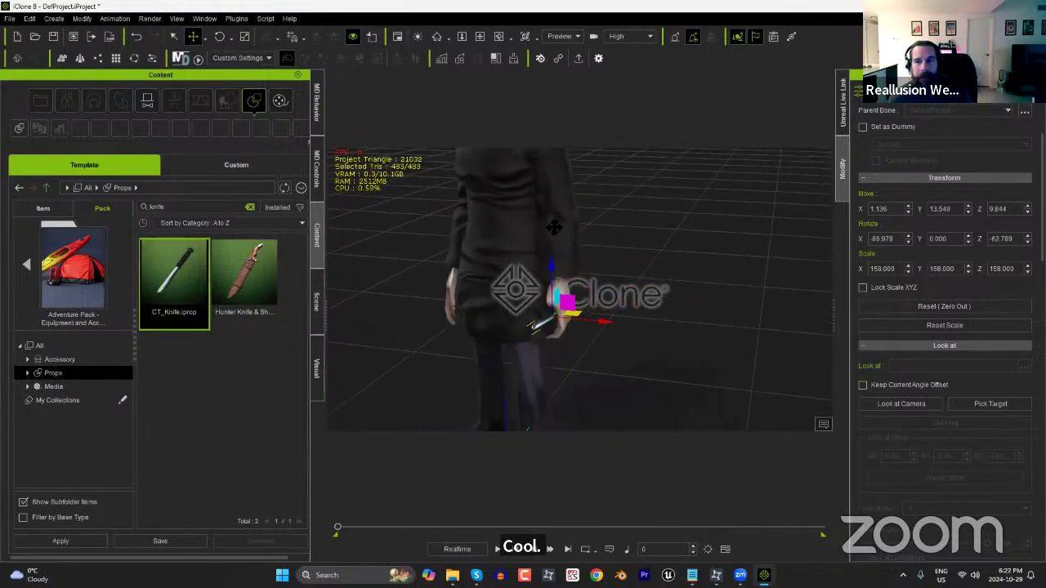
# Use Edit Motion Layer in IK mode to move the vampire's left hand outward, away from the body.
pyautogui.click(866, 118)
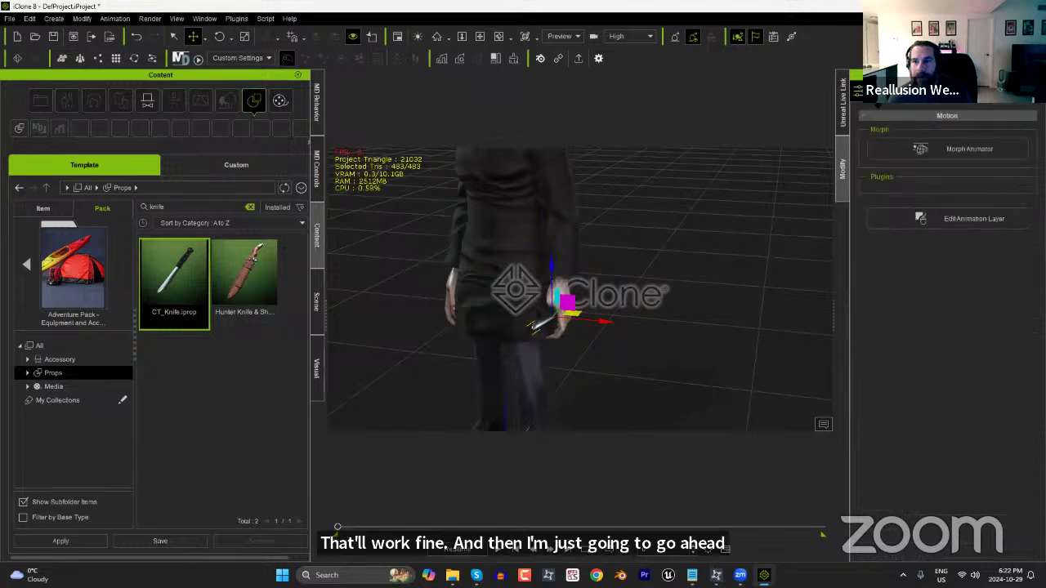
pyautogui.click(543, 248)
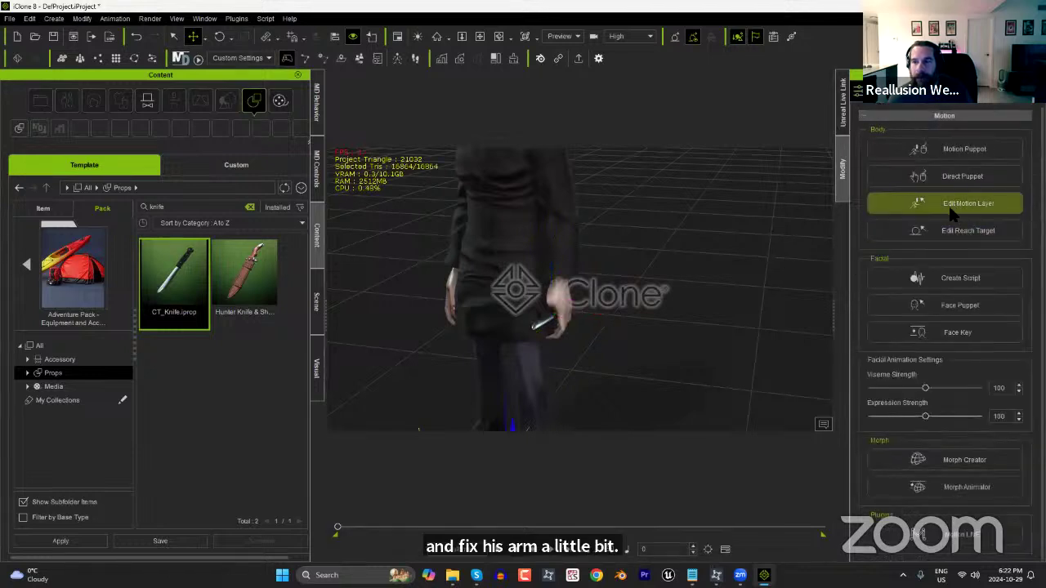
pyautogui.click(915, 214)
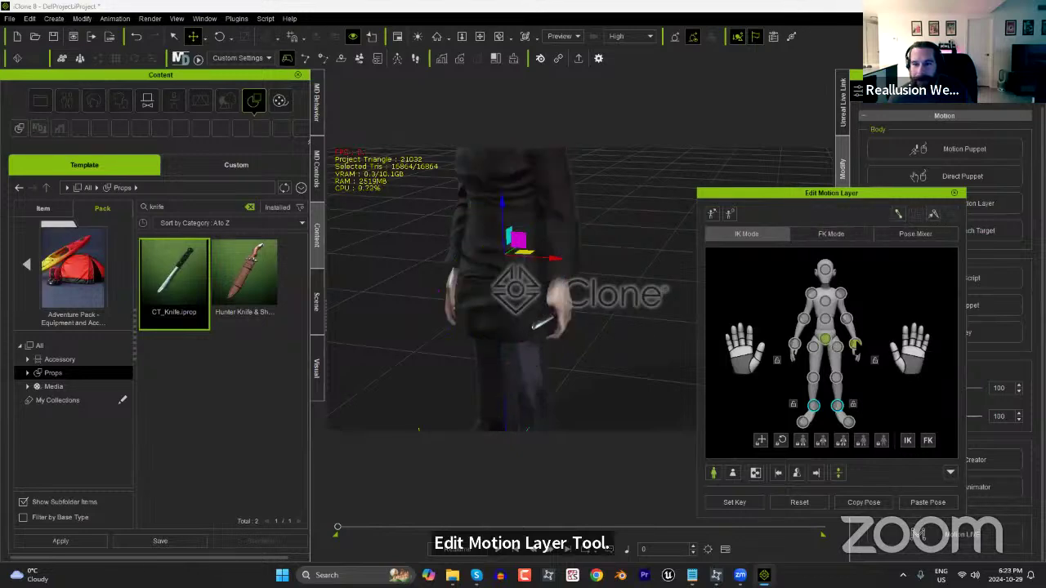
pyautogui.click(855, 344)
pyautogui.keyDown('alt'); pyautogui.moveTo(598, 350); pyautogui.dragTo(614, 303, button='right'); pyautogui.keyUp('alt')
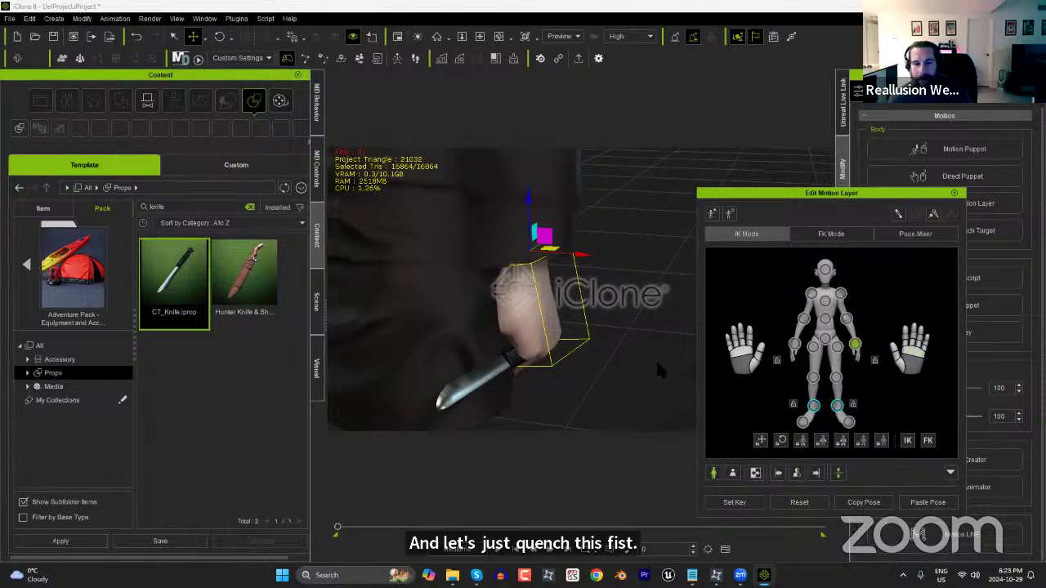
pyautogui.moveTo(582, 256); pyautogui.dragTo(628, 264)
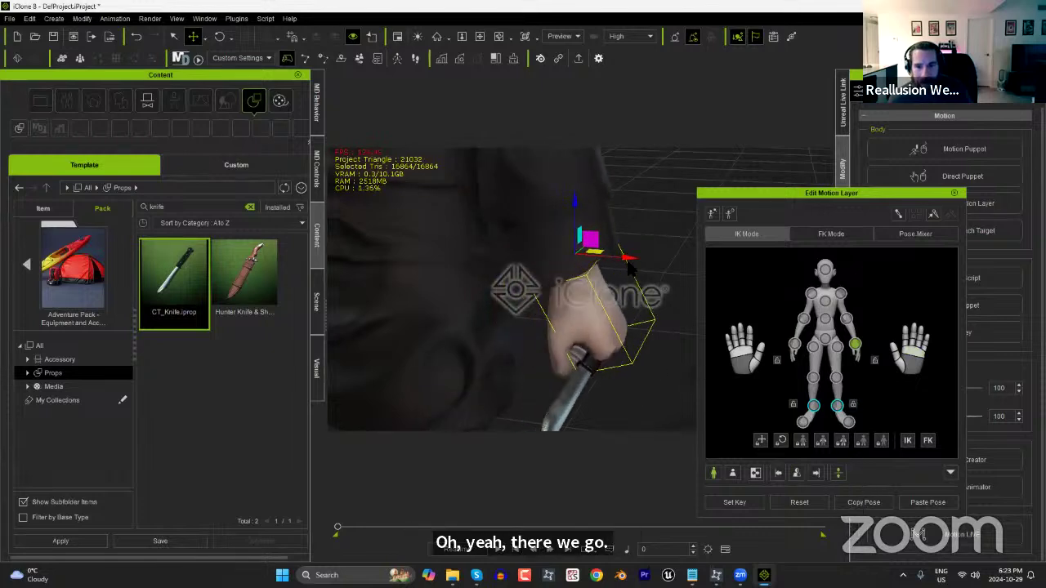
pyautogui.scroll(-5, 603, 311)
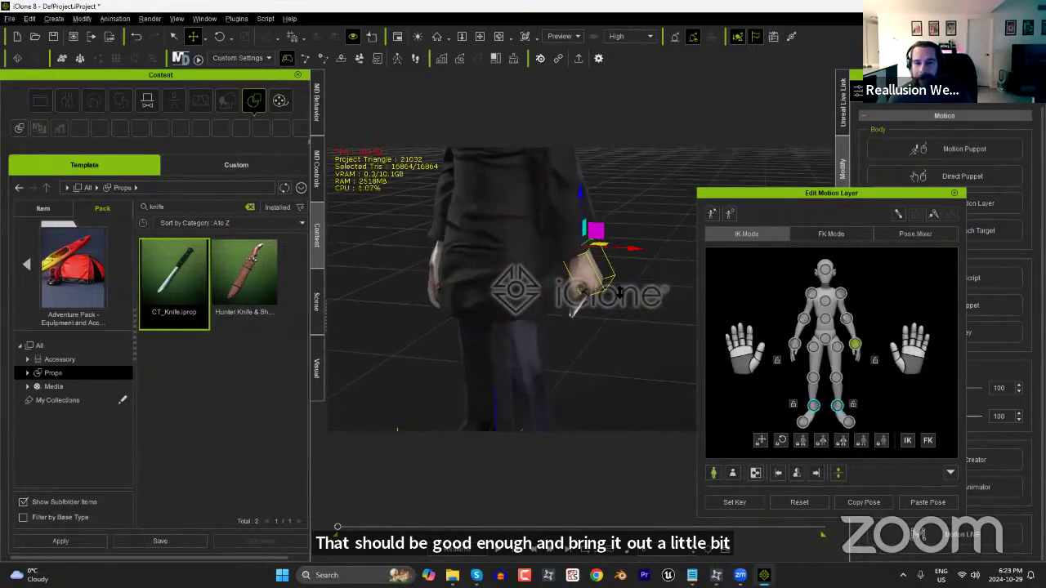
pyautogui.scroll(5, 613, 255)
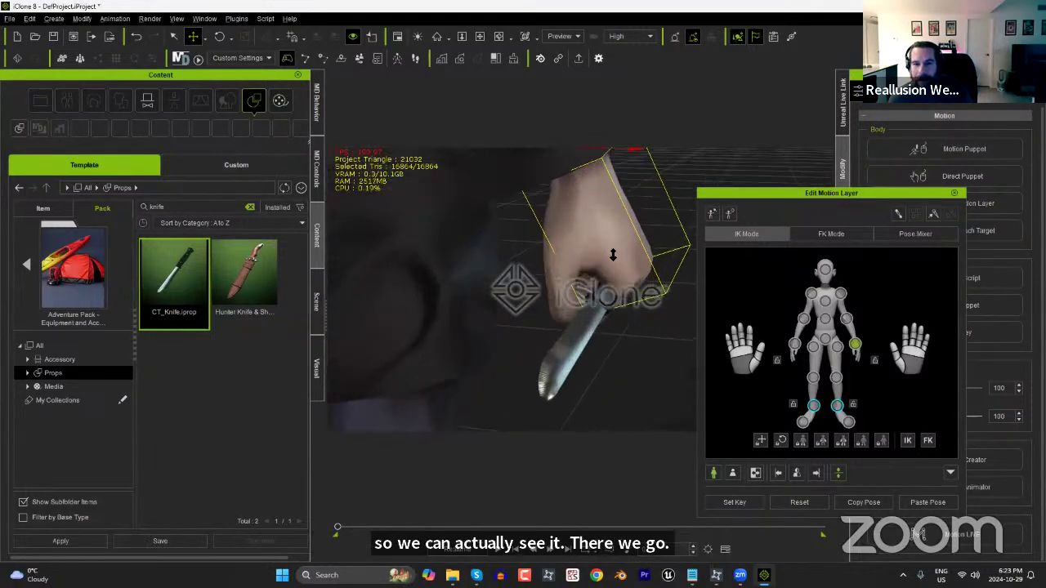
pyautogui.moveTo(613, 255); pyautogui.dragTo(458, 263, button='right')
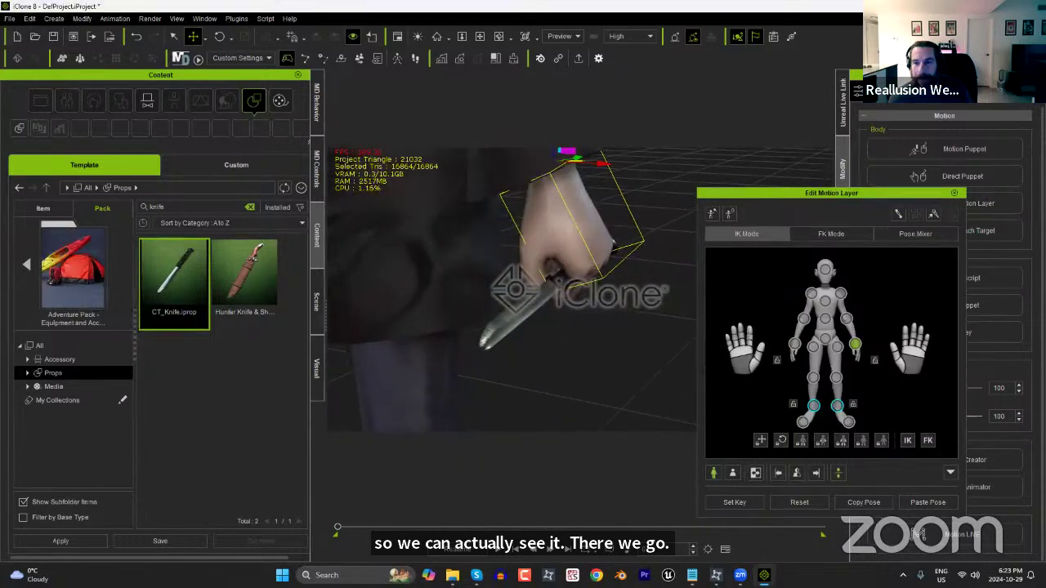
pyautogui.click(954, 193)
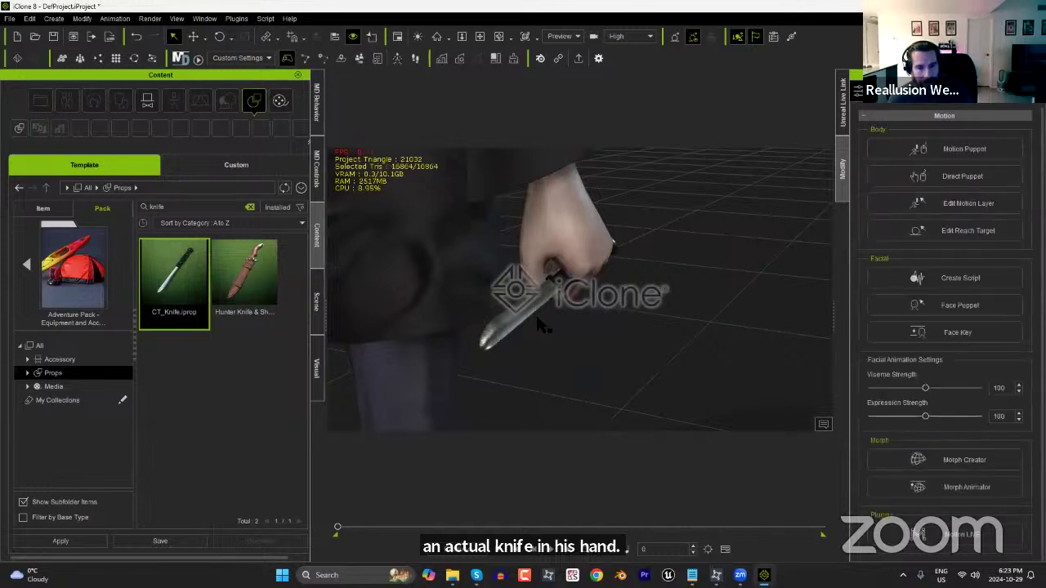
# Refine the knife's position inside the fist to about Y 11.7 and Z 9.6.
pyautogui.click(515, 319)
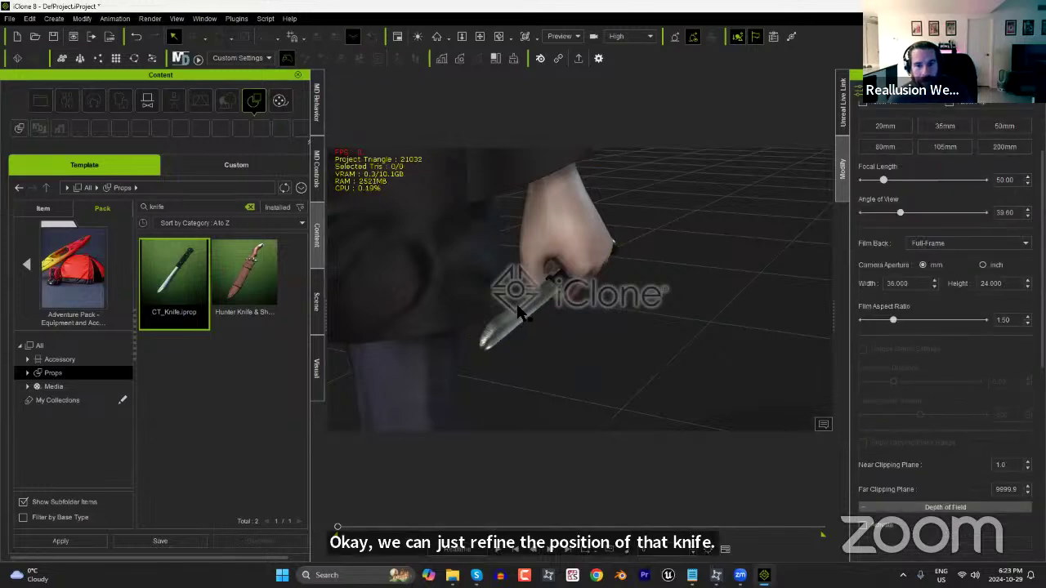
pyautogui.moveTo(516, 317); pyautogui.dragTo(543, 307, button='right')
pyautogui.press('w')
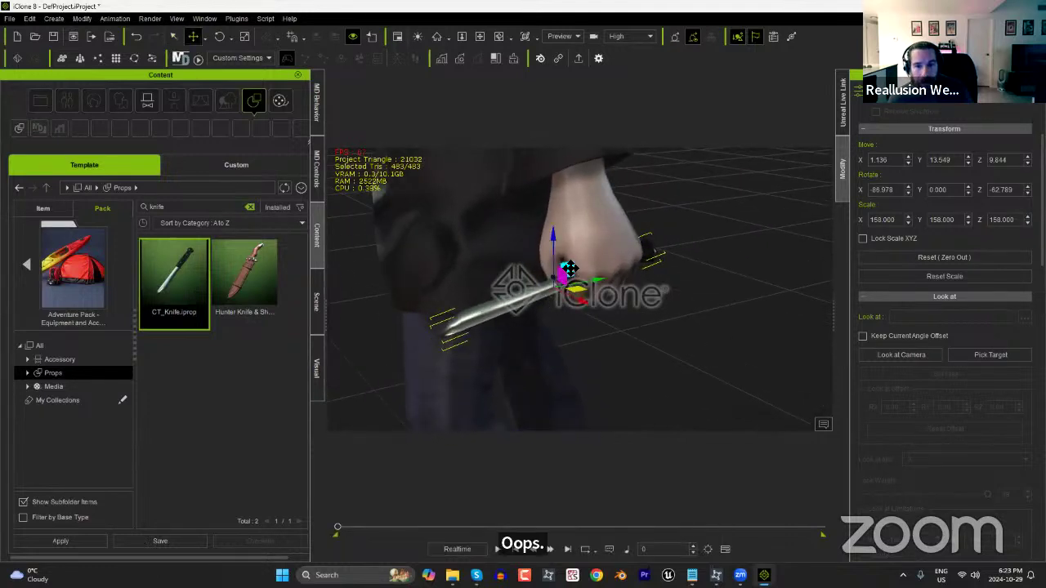
pyautogui.moveTo(554, 224); pyautogui.dragTo(575, 285)
pyautogui.moveTo(543, 253); pyautogui.dragTo(507, 245, button='right')
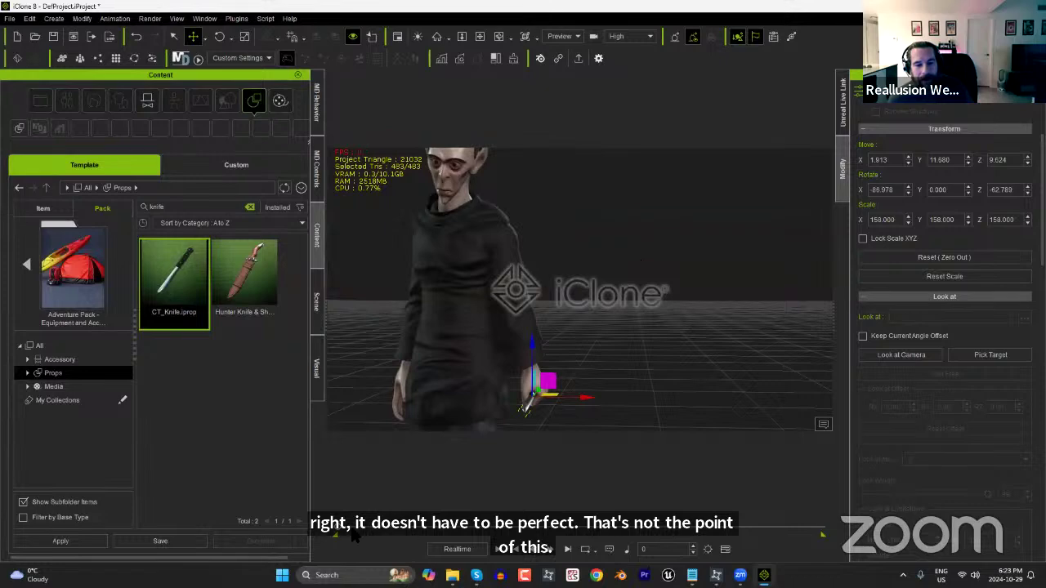
# Play the animation to check how the knife follows the hand, and return the playhead to the first frame.
pyautogui.press('space')
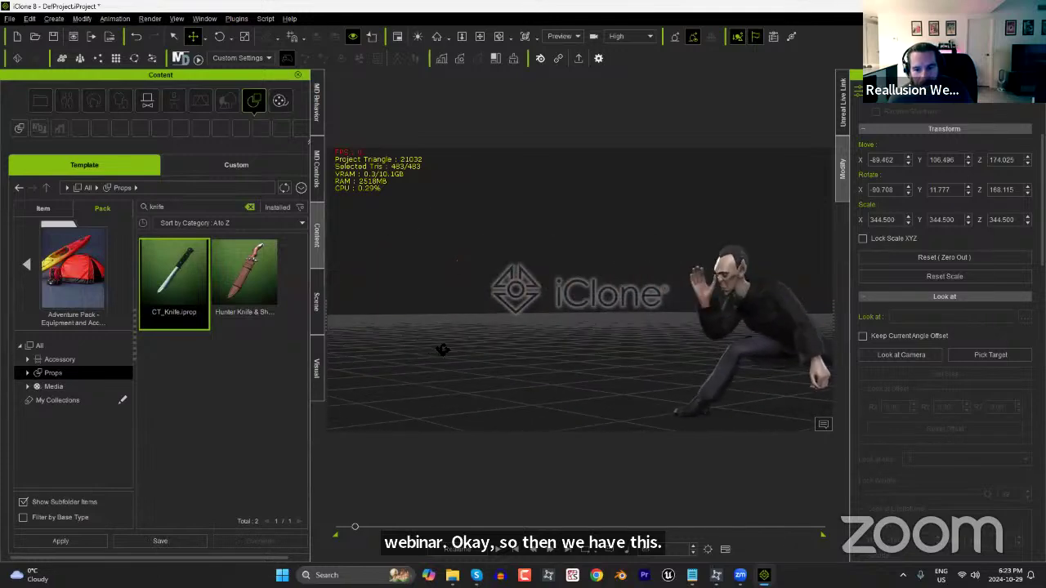
pyautogui.click(670, 327)
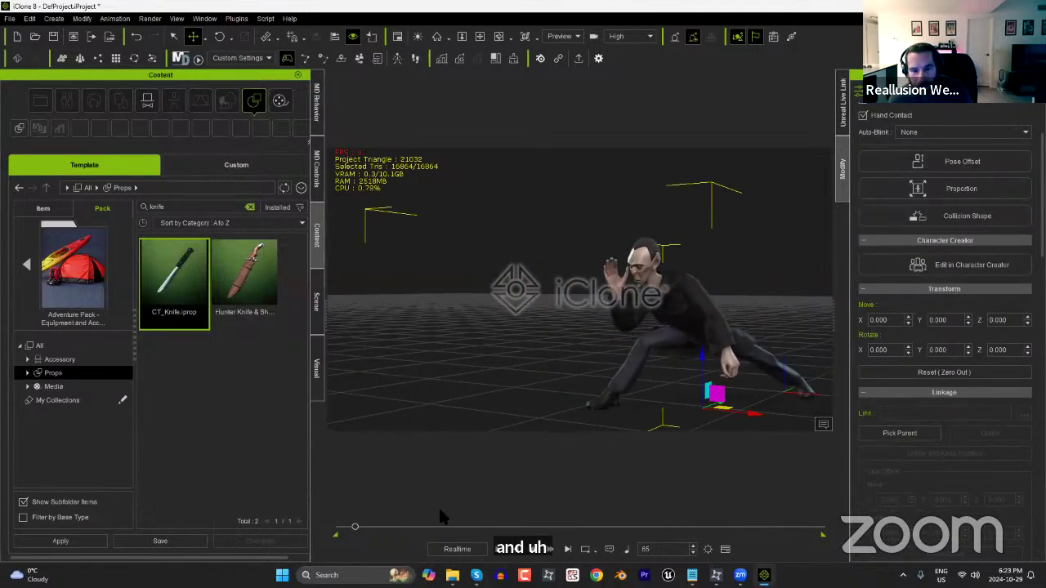
pyautogui.moveTo(357, 528); pyautogui.dragTo(321, 536)
# Select the knife in the vampire's hand and zero out its transform.
pyautogui.moveTo(744, 347); pyautogui.dragTo(528, 348, button='middle')
pyautogui.scroll(8, 613, 246)
pyautogui.moveTo(688, 249); pyautogui.dragTo(693, 251, button='middle')
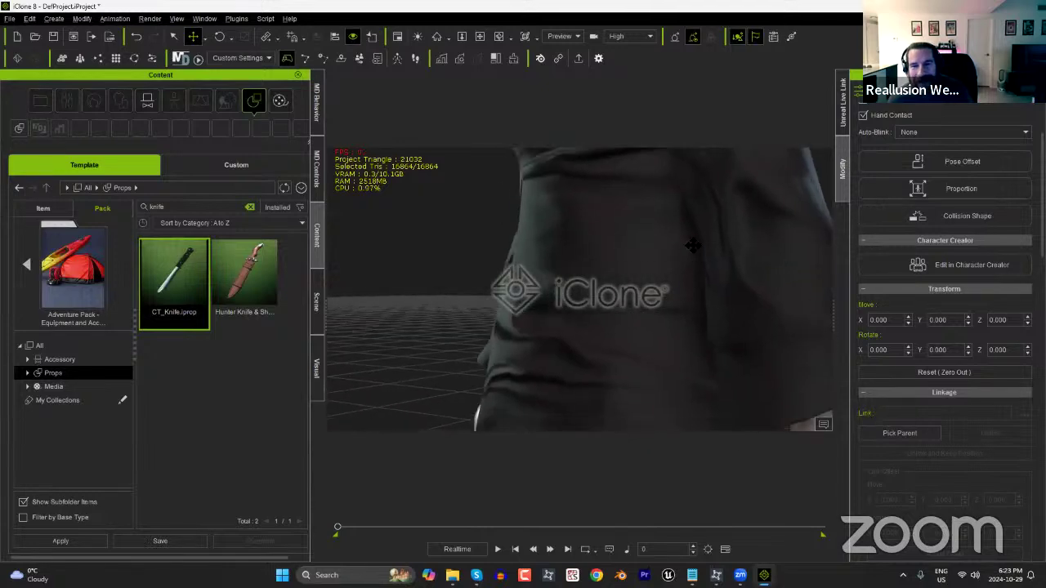
pyautogui.scroll(-5, 684, 303)
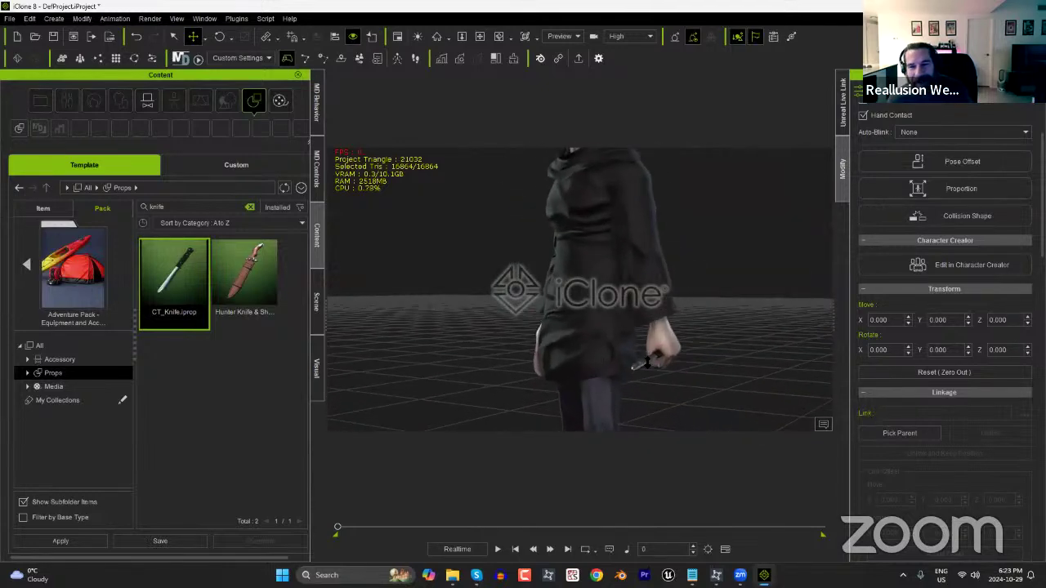
pyautogui.click(648, 360)
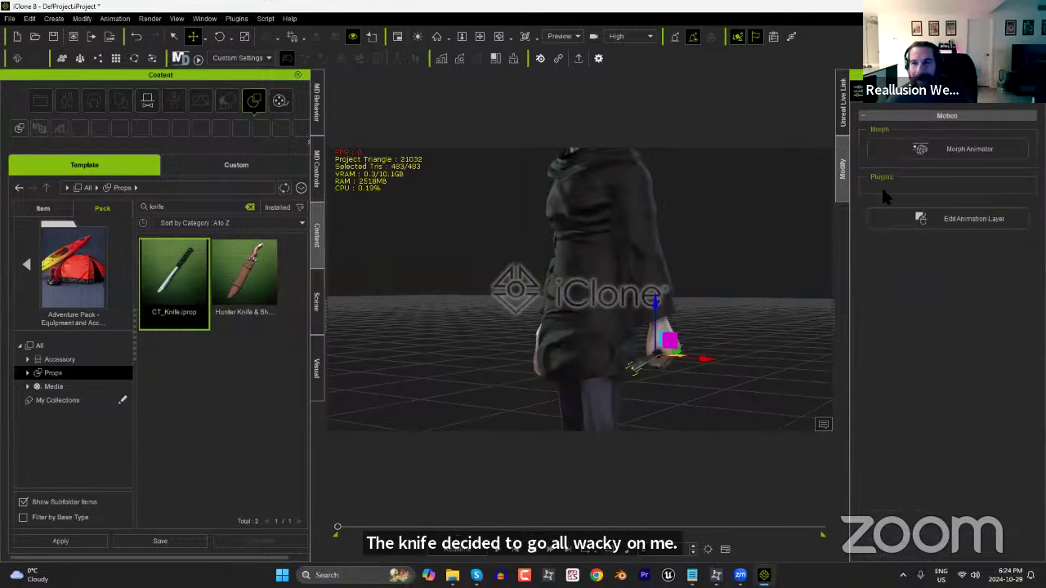
pyautogui.click(857, 102)
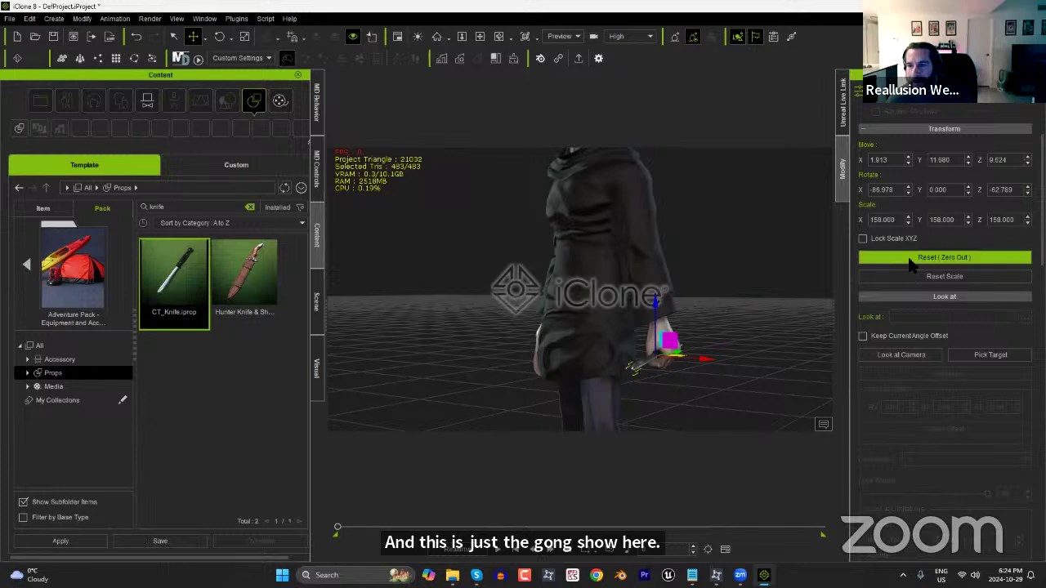
pyautogui.click(944, 257)
# Rotate the knife to about -73 on X and move it toward the fist at about X 1.4, Y 10.7, Z 12.4.
pyautogui.moveTo(660, 262); pyautogui.dragTo(658, 301)
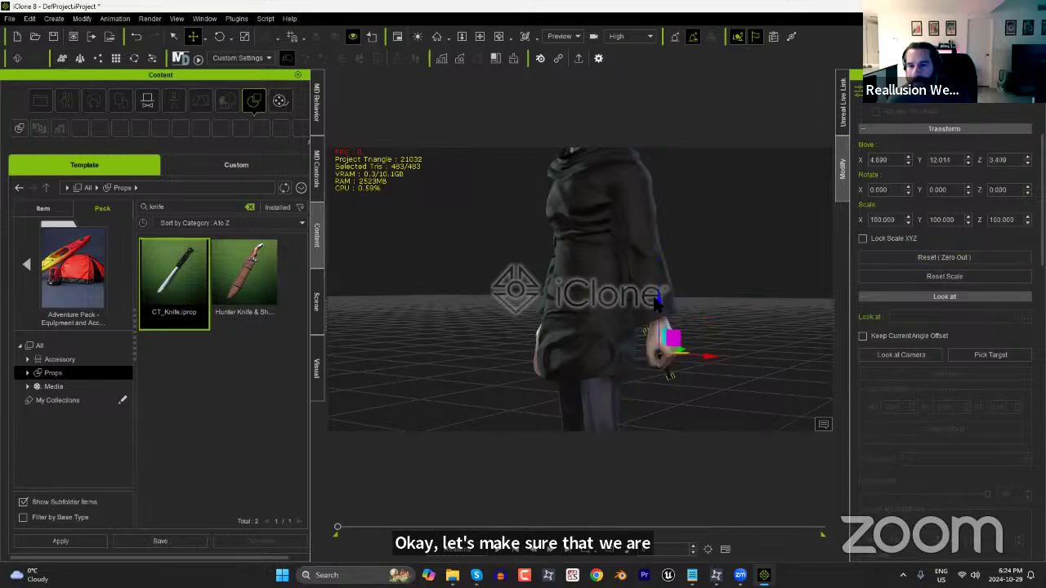
pyautogui.moveTo(701, 364); pyautogui.dragTo(600, 365, button='right')
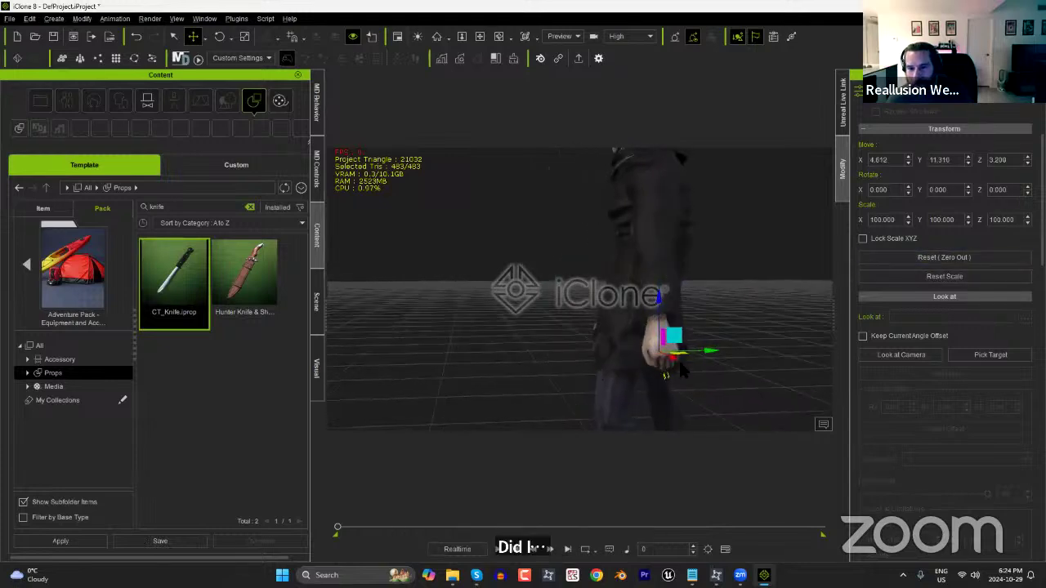
pyautogui.moveTo(704, 353); pyautogui.dragTo(685, 364)
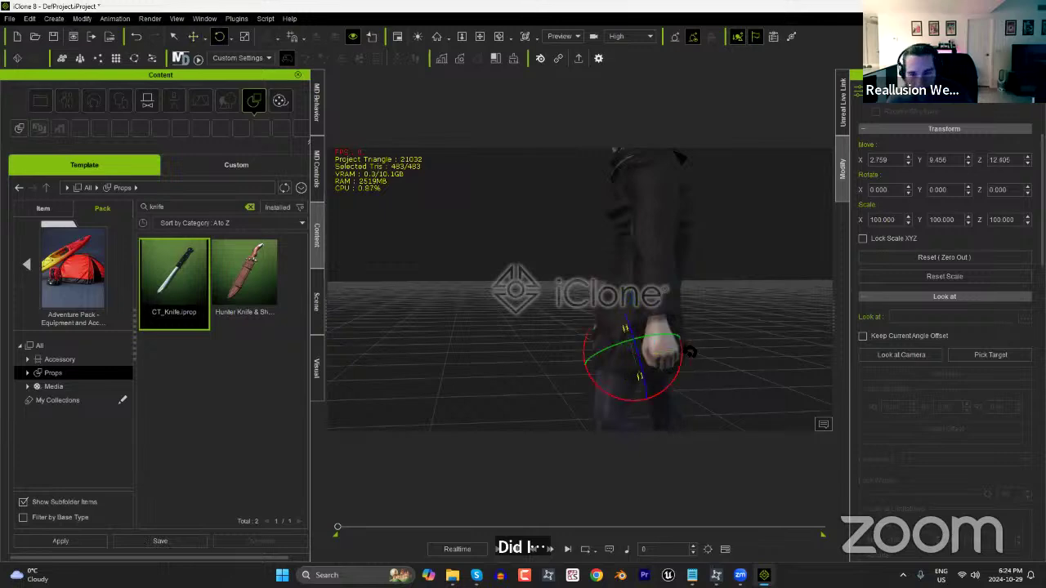
pyautogui.press('e')
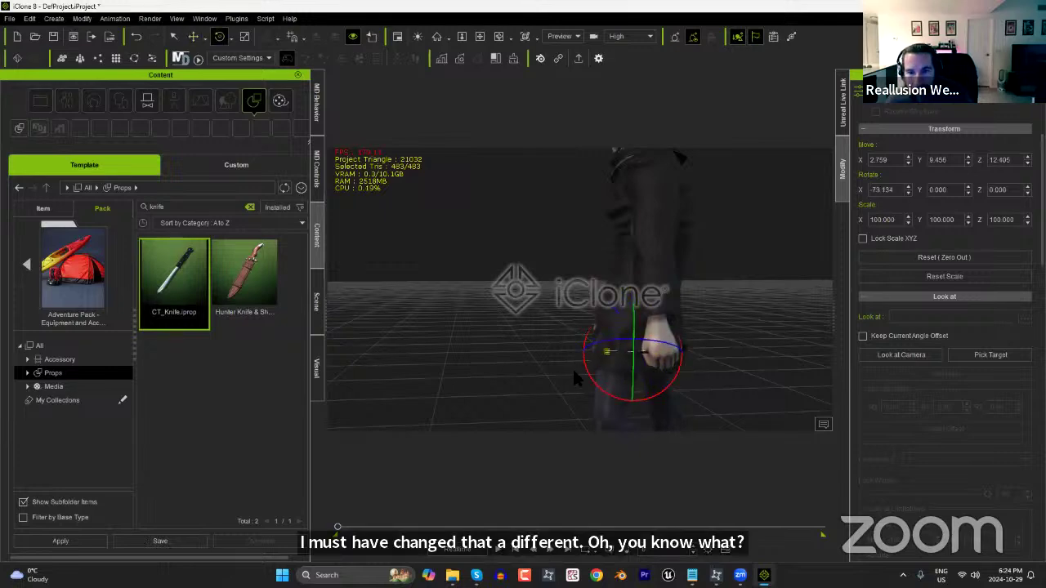
pyautogui.moveTo(616, 369); pyautogui.dragTo(677, 353, button='right')
pyautogui.press('w')
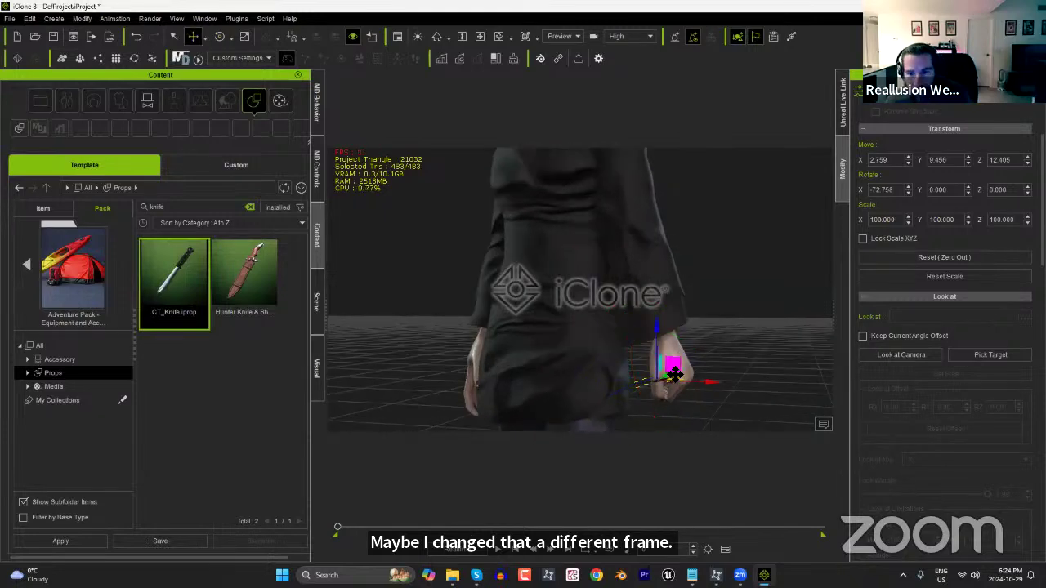
pyautogui.moveTo(674, 374); pyautogui.dragTo(680, 373)
pyautogui.moveTo(722, 369)
pyautogui.mouseDown(button='right')
pyautogui.moveTo(734, 377)
pyautogui.moveTo(722, 385)
pyautogui.mouseUp(button='right')
# Show the timeline, delete the knife's stray keyframe at about frame 63, and return to the first frame.
pyautogui.press('F3')
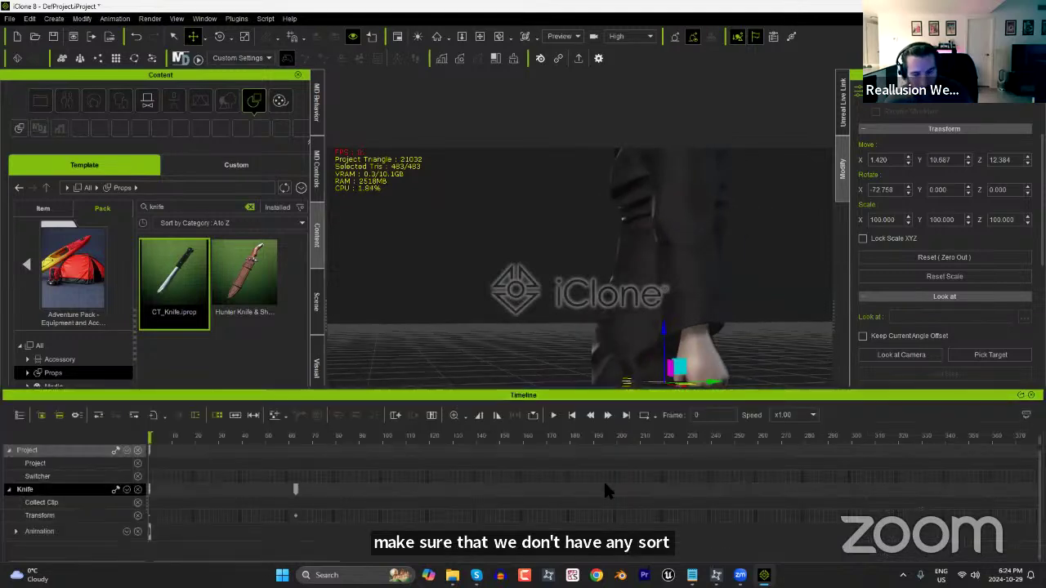
pyautogui.click(296, 490)
pyautogui.press('Delete')
pyautogui.moveTo(486, 295); pyautogui.dragTo(719, 340, button='right')
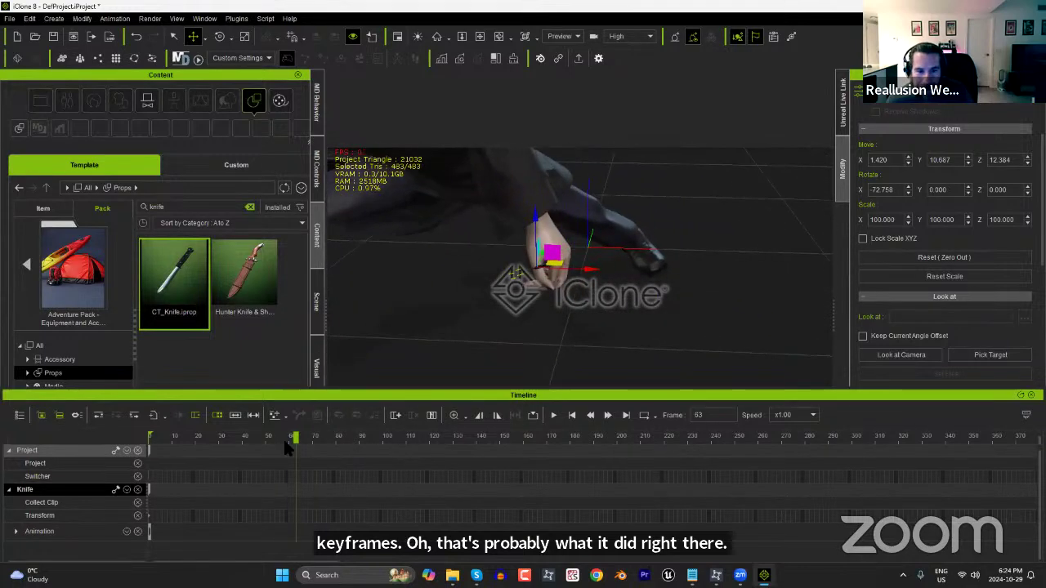
pyautogui.click(259, 437)
pyautogui.moveTo(248, 440); pyautogui.dragTo(167, 441)
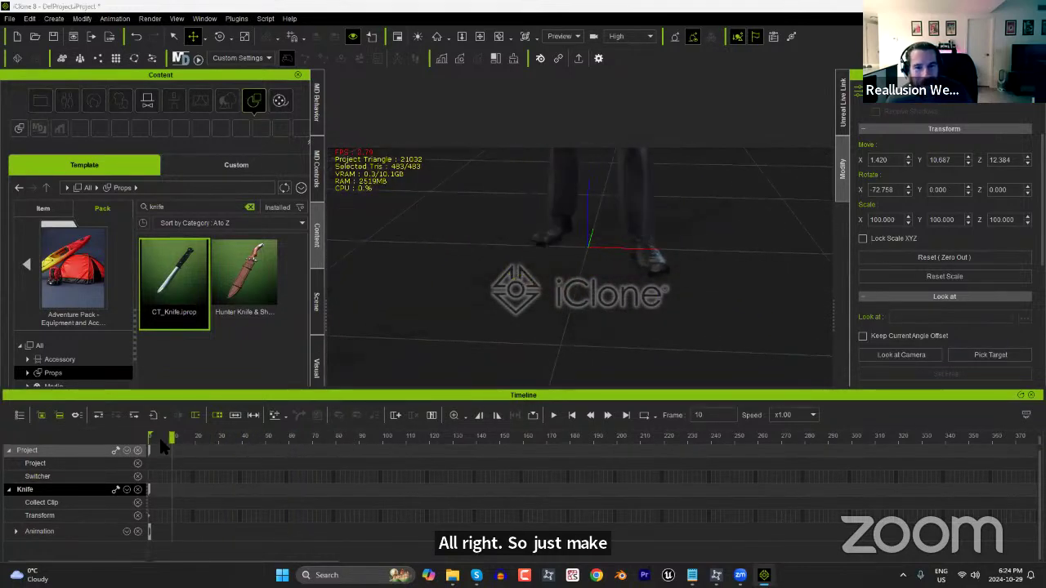
# Nudge the knife to about X 2.5, Y 10.2, Z 12.5 and rotate it to about X -72.5, Y -9.0, Z -2.8.
pyautogui.moveTo(572, 310)
pyautogui.mouseDown(button='right')
pyautogui.moveTo(621, 295)
pyautogui.moveTo(742, 298)
pyautogui.moveTo(430, 288)
pyautogui.moveTo(572, 294)
pyautogui.mouseUp(button='right')
pyautogui.scroll(4, 656, 288)
pyautogui.moveTo(649, 268); pyautogui.dragTo(885, 259, button='right')
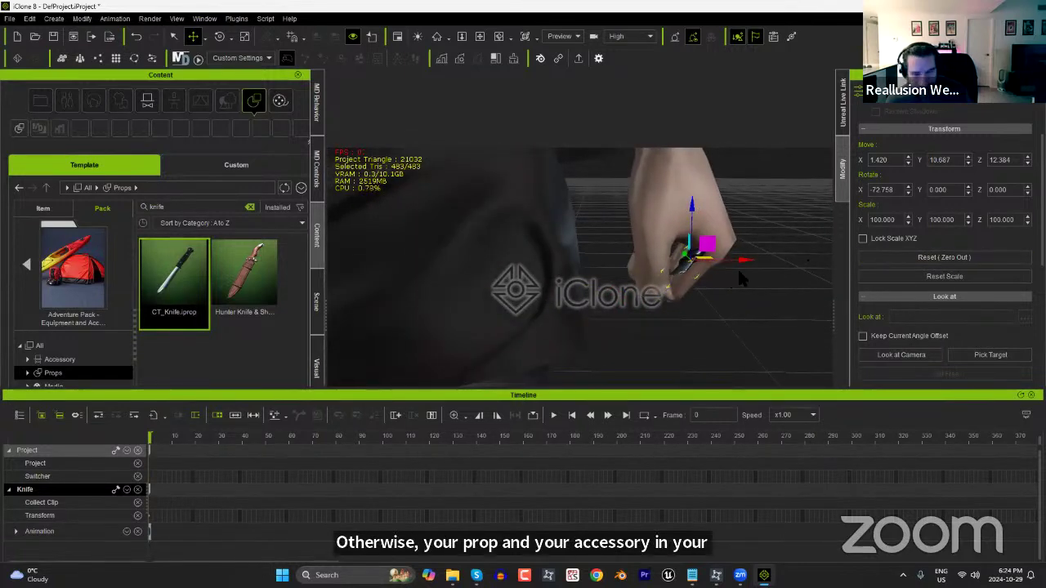
pyautogui.moveTo(748, 261); pyautogui.dragTo(703, 256)
pyautogui.press('e')
pyautogui.moveTo(735, 260); pyautogui.dragTo(569, 280, button='right')
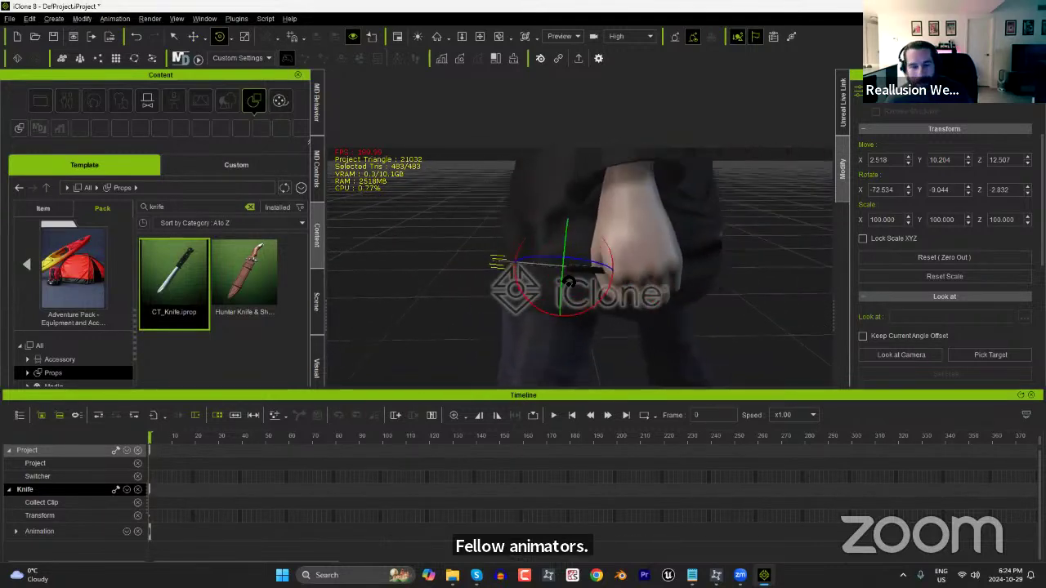
# Scale the knife uniformly to 144.5 and move it into the fist at about X 3.3, Y 10.9, Z 8.9.
pyautogui.press('r')
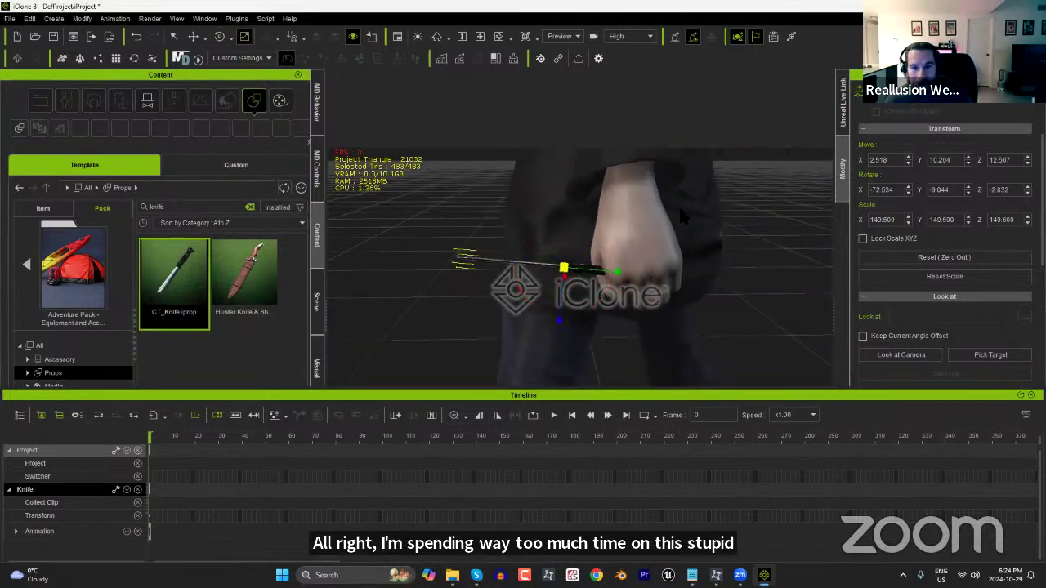
pyautogui.press('w')
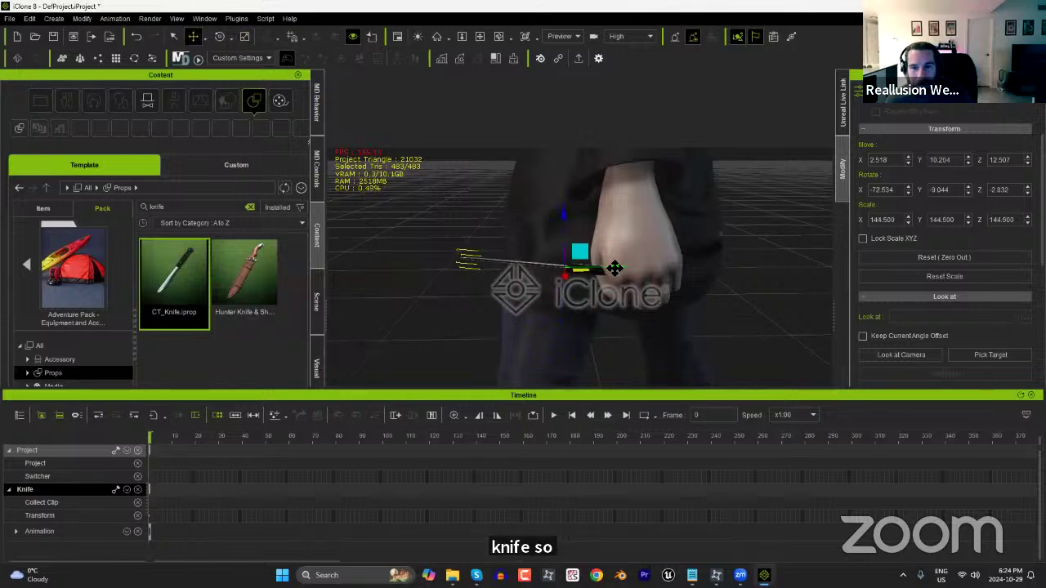
pyautogui.moveTo(624, 268); pyautogui.dragTo(642, 269)
# Scrub the animation through to frame 180 and inspect how the knife sits in the moving hand.
pyautogui.moveTo(497, 276); pyautogui.dragTo(620, 287, button='right')
pyautogui.scroll(-5, 700, 251)
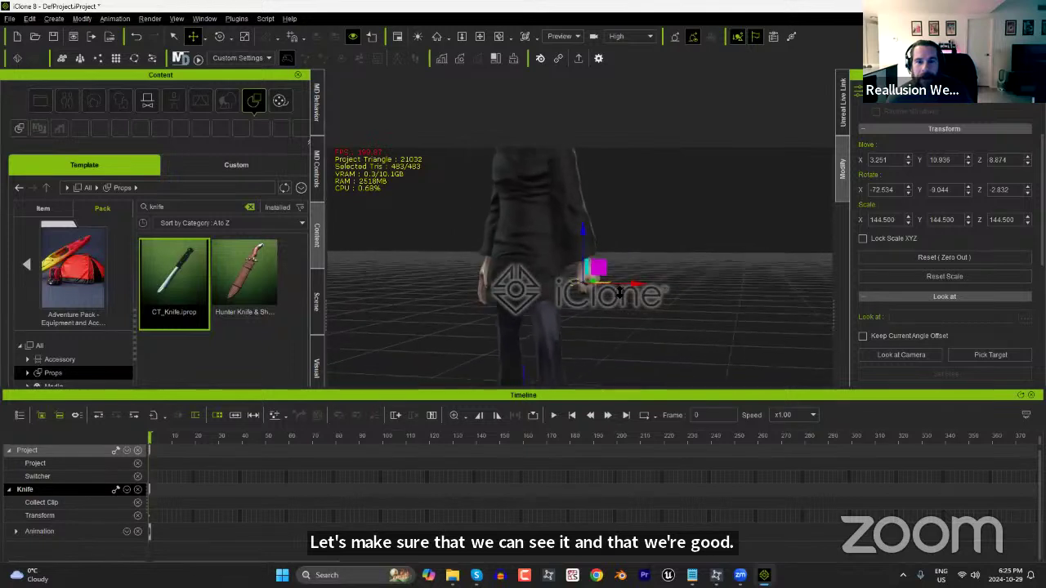
pyautogui.click(275, 435)
pyautogui.moveTo(295, 440); pyautogui.dragTo(541, 449)
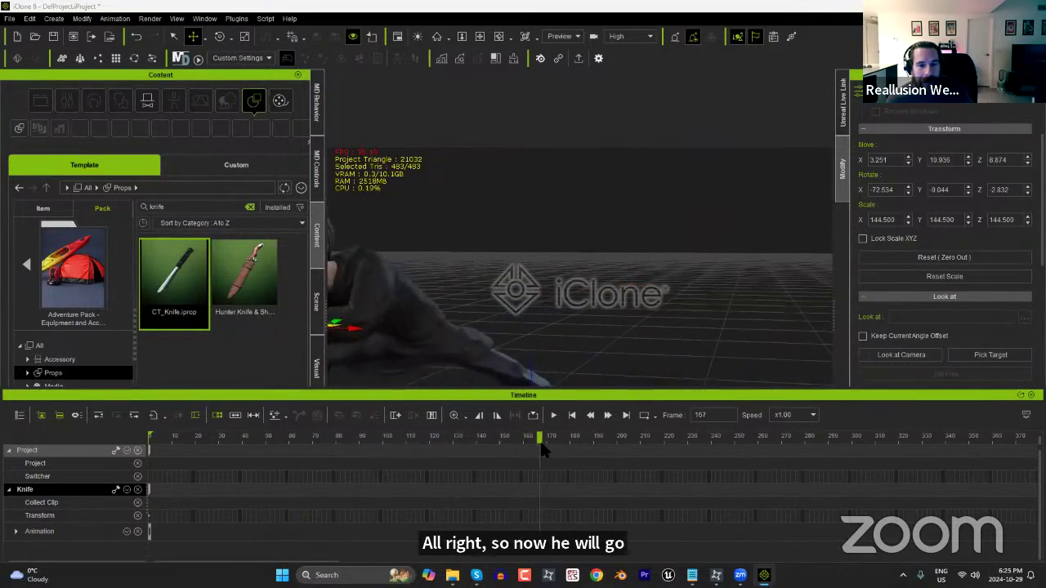
pyautogui.moveTo(415, 316); pyautogui.dragTo(532, 260, button='middle')
pyautogui.scroll(6, 532, 246)
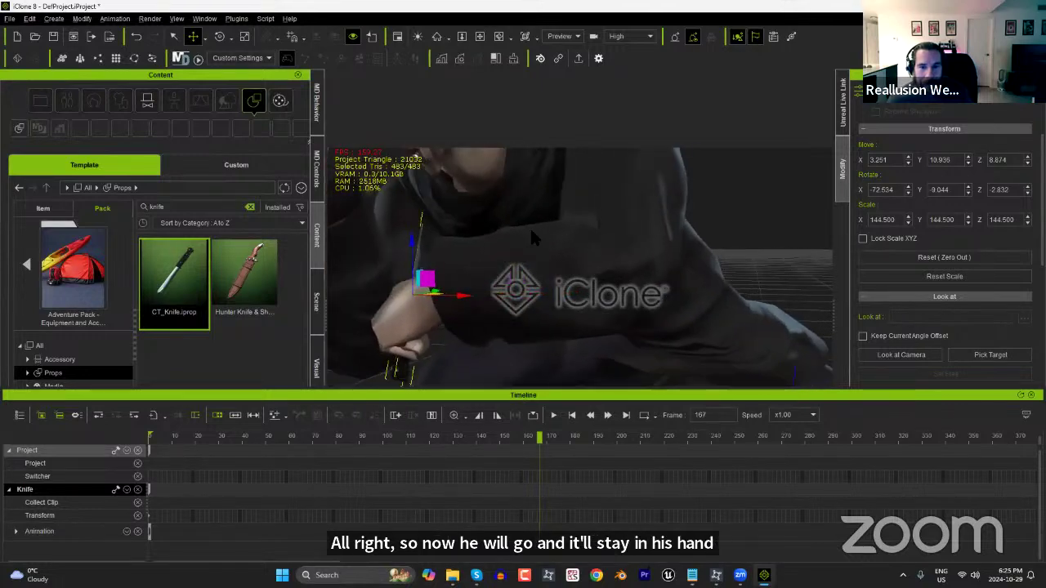
pyautogui.moveTo(533, 235); pyautogui.dragTo(531, 259, button='right')
pyautogui.scroll(-8, 531, 258)
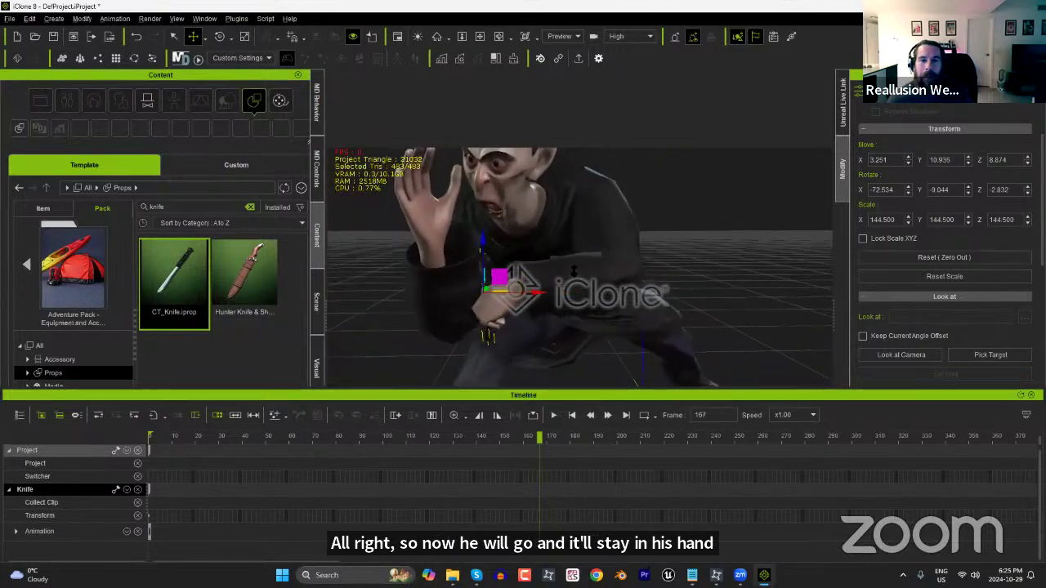
pyautogui.moveTo(502, 439); pyautogui.dragTo(570, 460)
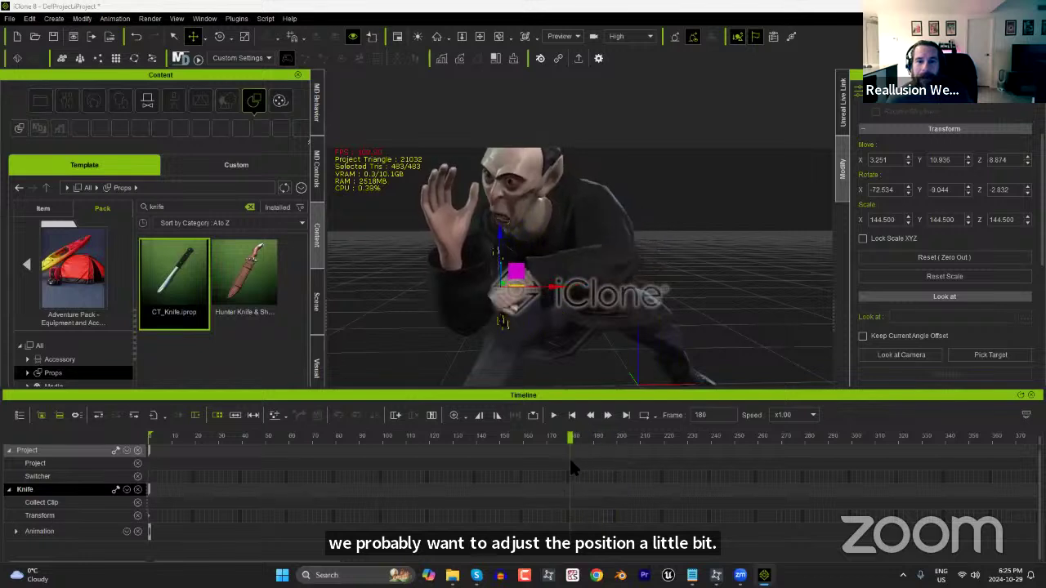
# Open Edit Motion Layer for the vampire and set a full-body key at frame 180.
pyautogui.click(886, 92)
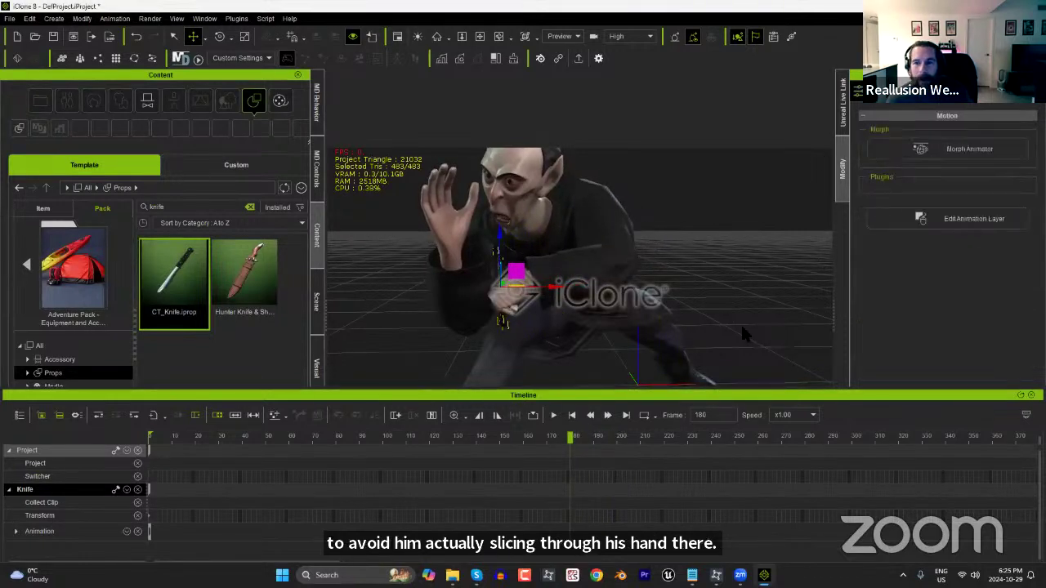
pyautogui.click(577, 236)
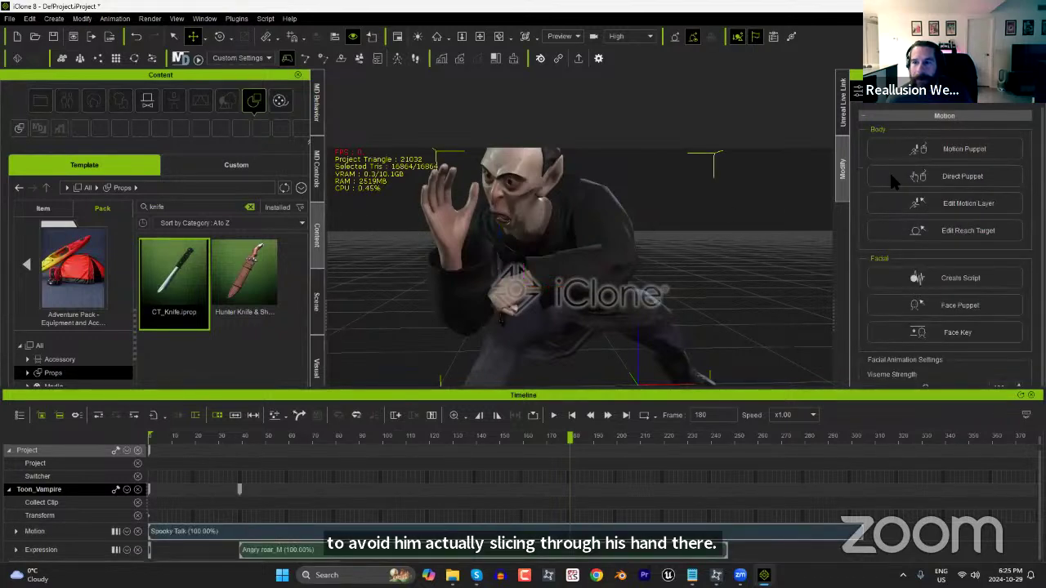
pyautogui.click(940, 201)
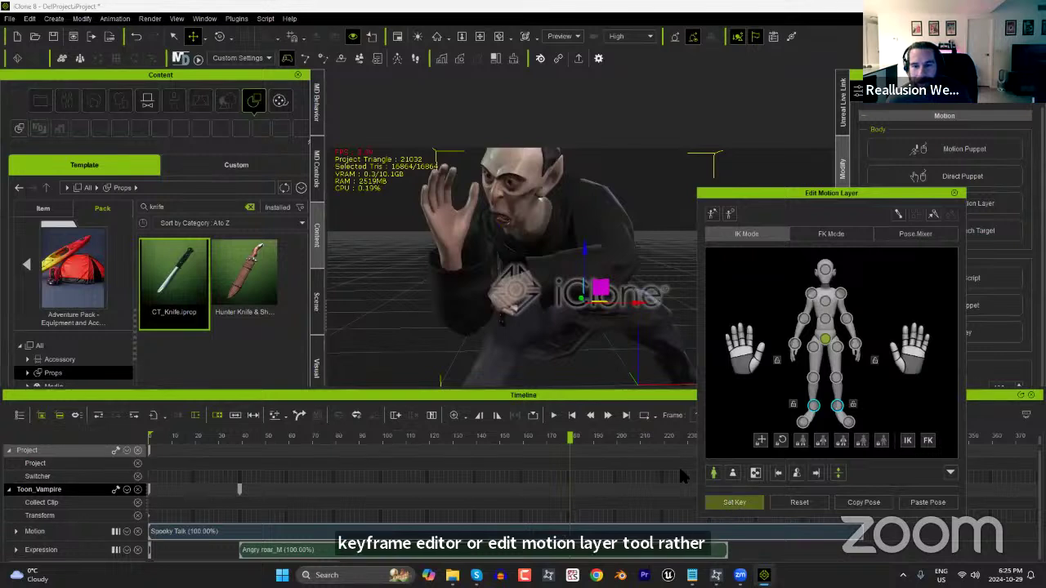
# At frame 194, raise and slightly rotate the vampire's left hand in IK mode.
pyautogui.click(585, 439)
pyautogui.click(603, 439)
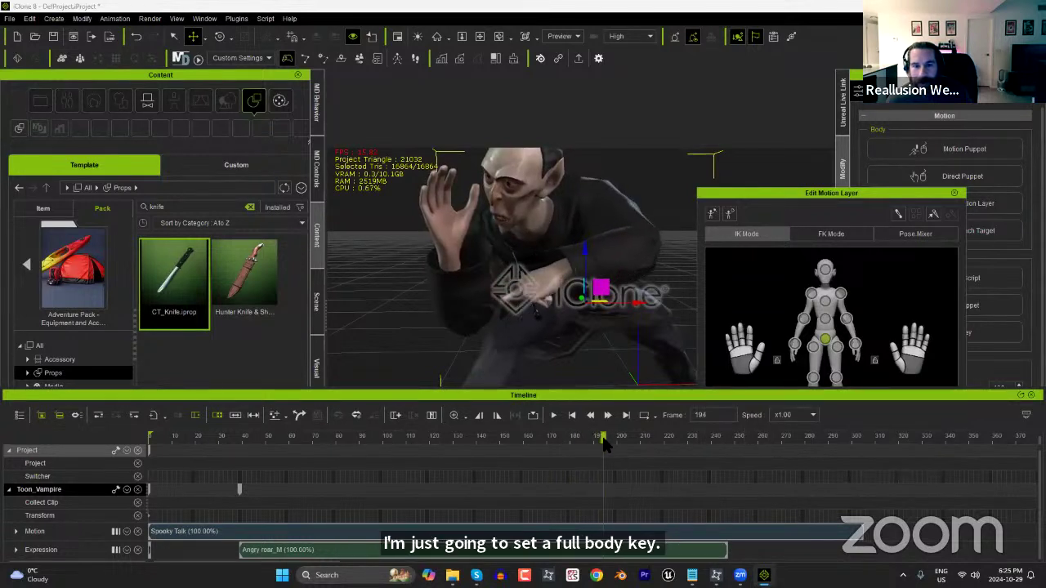
pyautogui.click(854, 344)
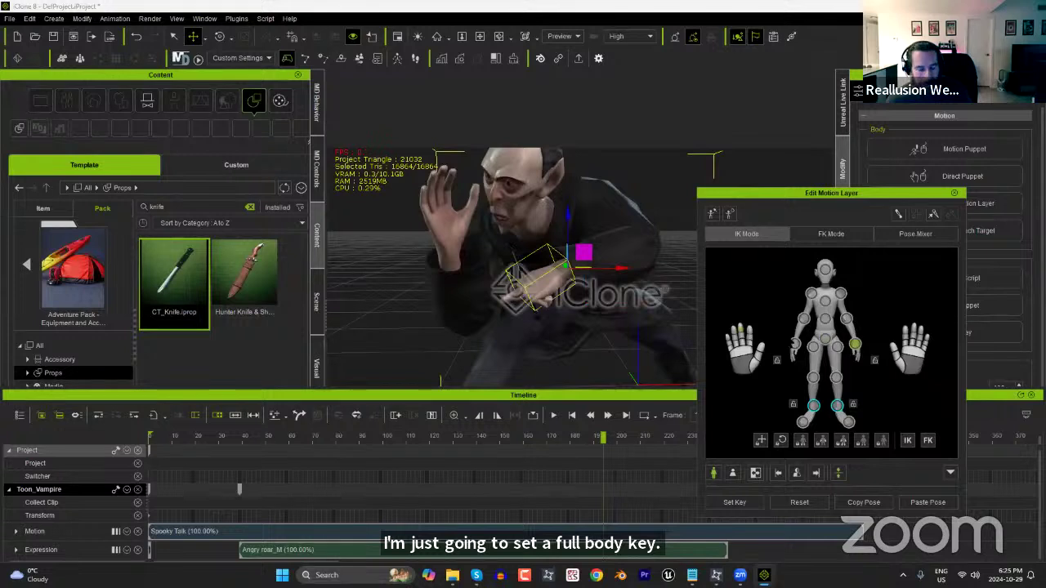
pyautogui.moveTo(568, 215); pyautogui.dragTo(570, 194)
pyautogui.press('e')
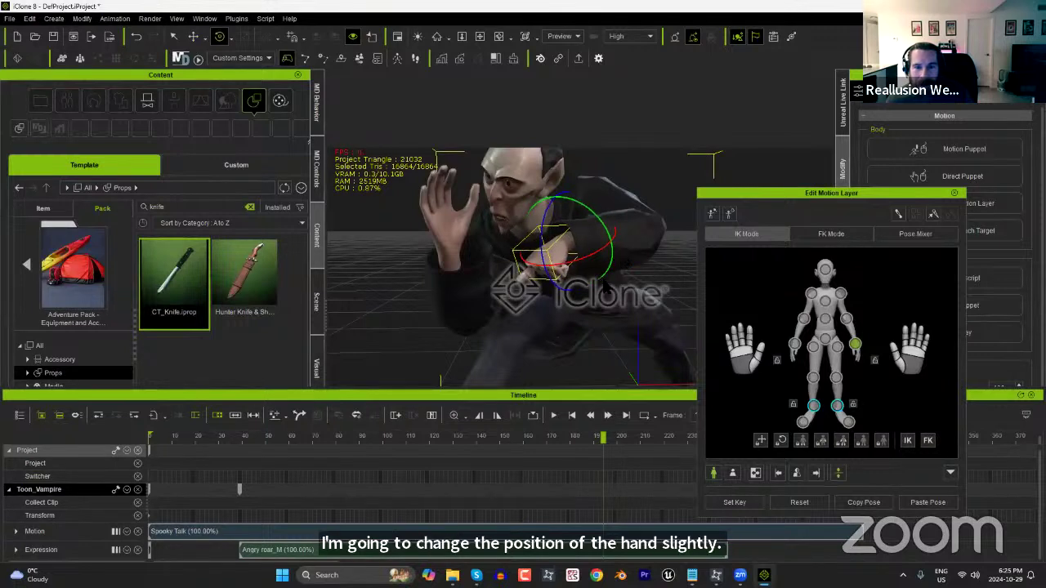
# Rotate the left hand's finger and thumb joints to tuck the thumb around the knife handle.
pyautogui.click(914, 352)
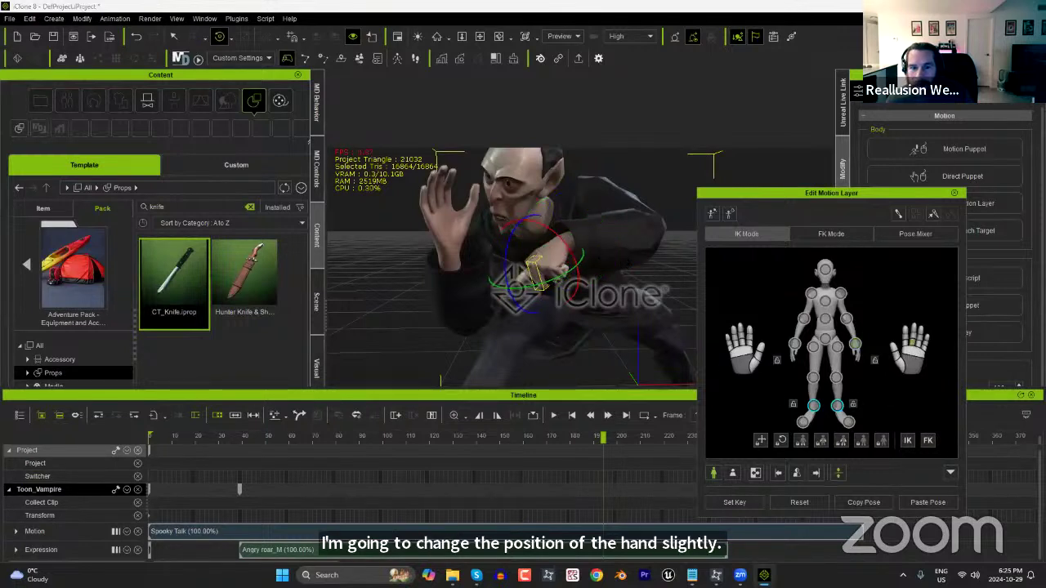
pyautogui.moveTo(508, 286); pyautogui.dragTo(505, 263)
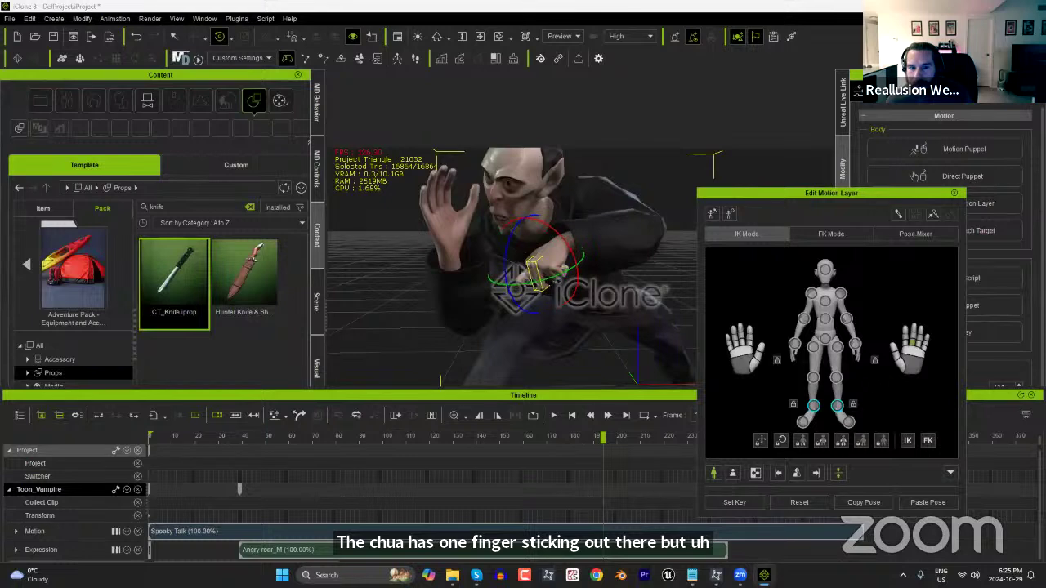
pyautogui.click(900, 365)
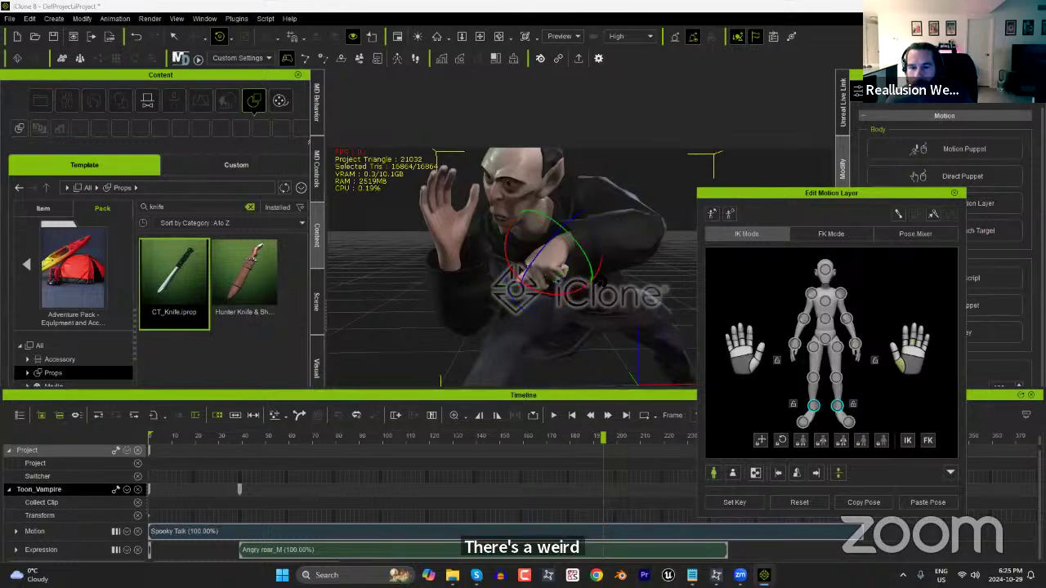
pyautogui.moveTo(571, 291); pyautogui.dragTo(582, 287)
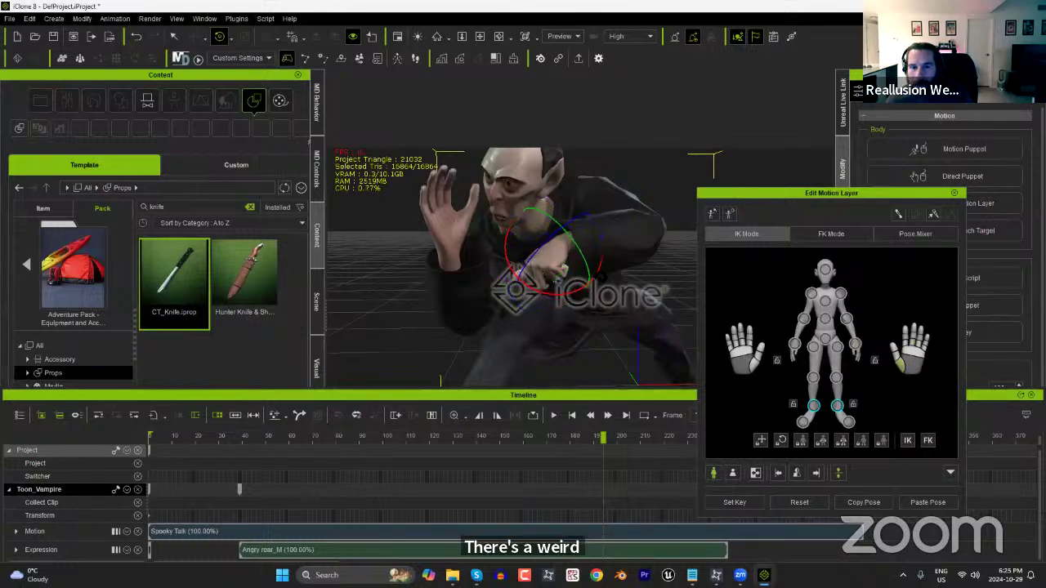
pyautogui.click(898, 360)
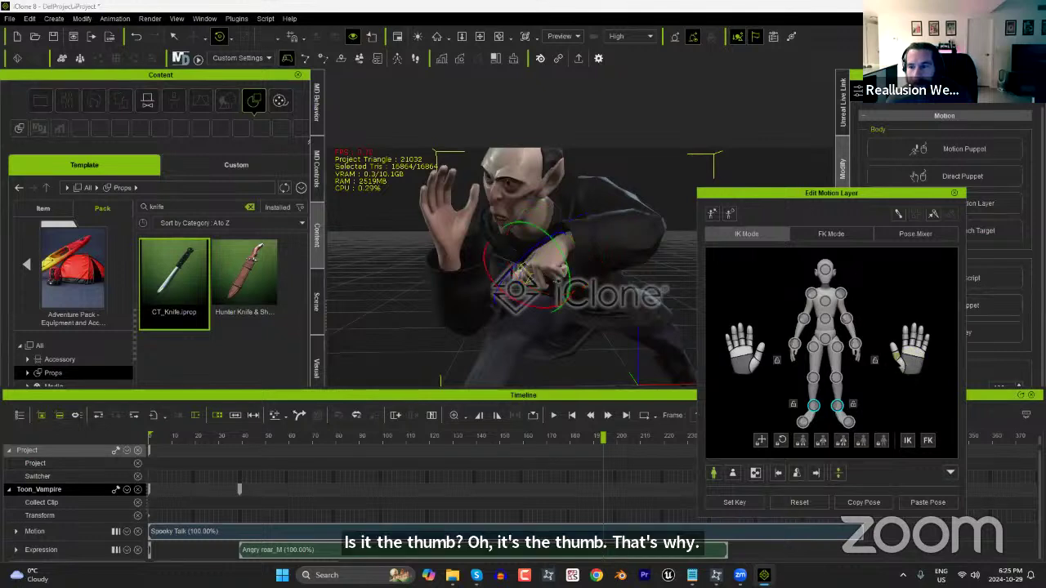
pyautogui.moveTo(539, 307); pyautogui.dragTo(568, 310)
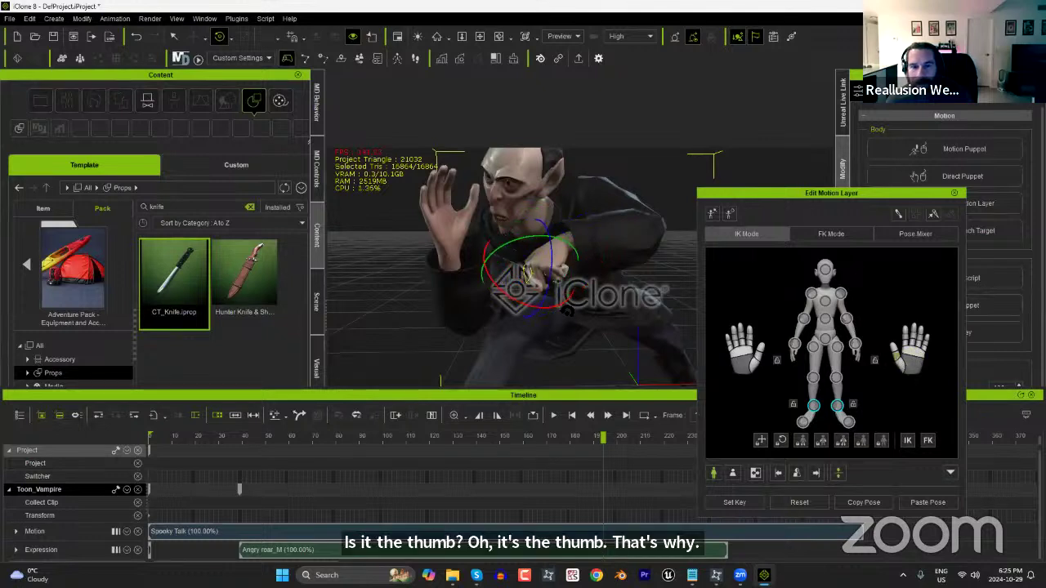
pyautogui.moveTo(530, 276); pyautogui.dragTo(602, 297)
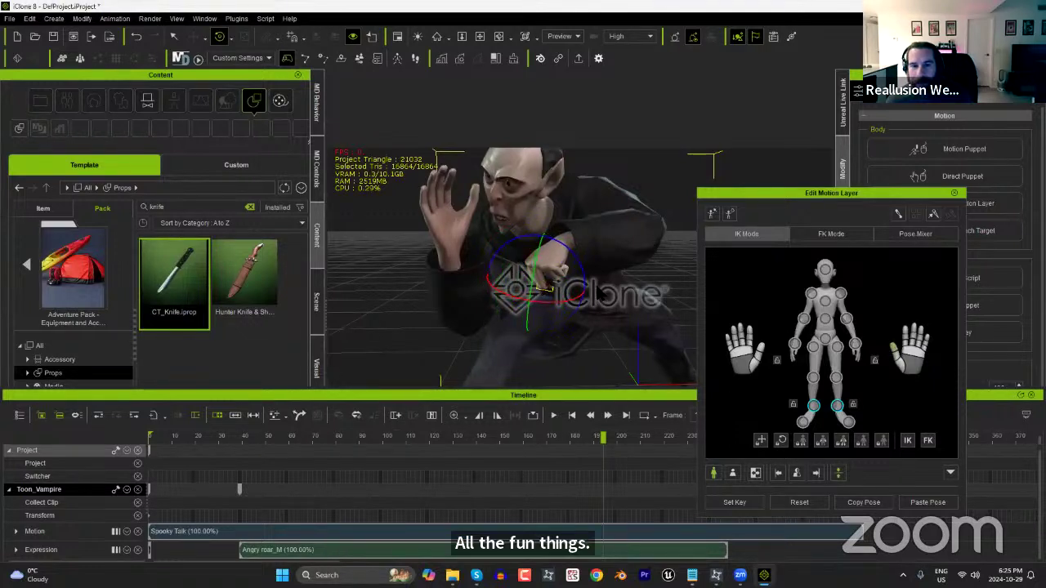
# Move the Edit Motion Layer window clear of the timeline and try resetting the vampire's pose at frame 256.
pyautogui.moveTo(602, 444); pyautogui.dragTo(711, 476)
pyautogui.moveTo(857, 196); pyautogui.dragTo(879, 90)
pyautogui.moveTo(715, 437); pyautogui.dragTo(750, 443)
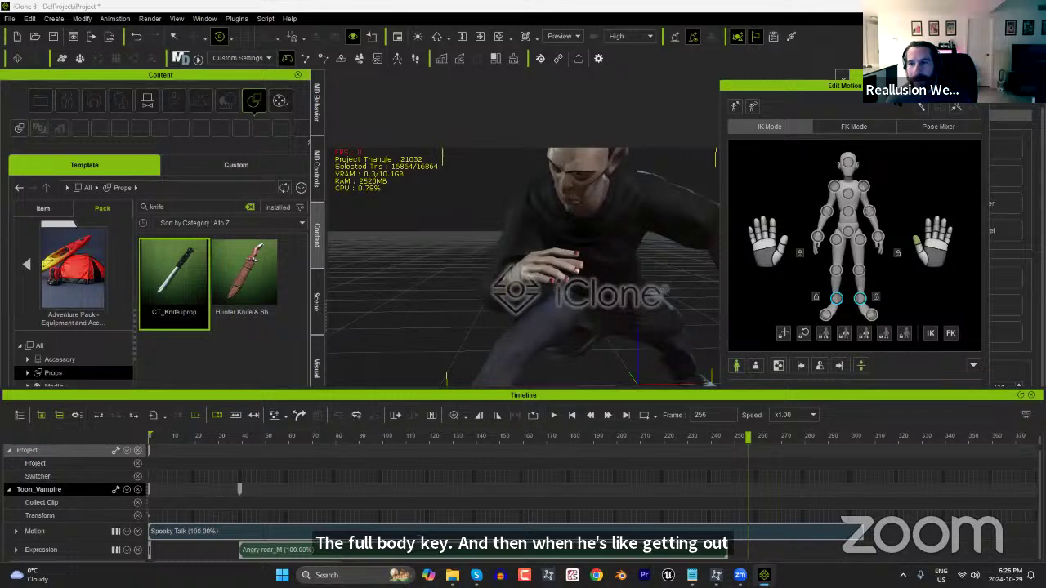
pyautogui.moveTo(909, 85); pyautogui.dragTo(916, 51)
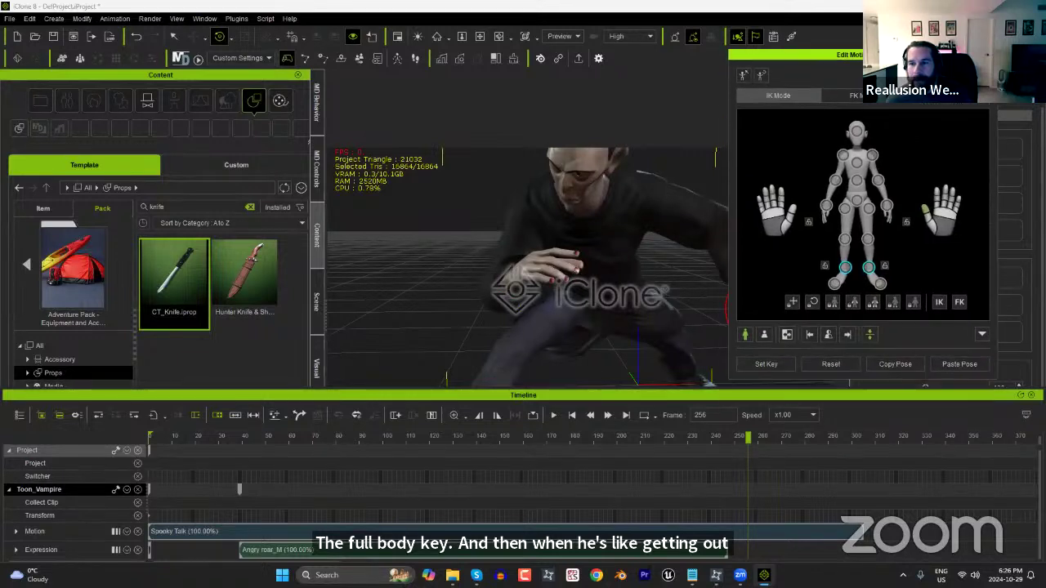
pyautogui.click(829, 361)
# Review the vampire's hand and knife motion across the timeline up to frame 300, and close Edit Motion Layer.
pyautogui.moveTo(728, 439); pyautogui.dragTo(853, 445)
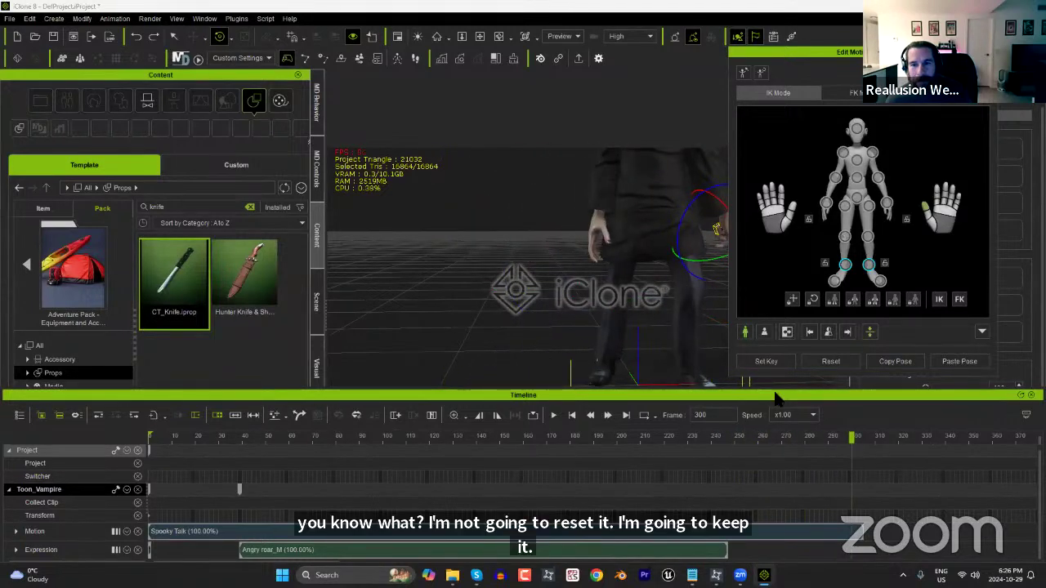
pyautogui.moveTo(578, 442); pyautogui.dragTo(355, 450)
pyautogui.moveTo(410, 441); pyautogui.dragTo(650, 441)
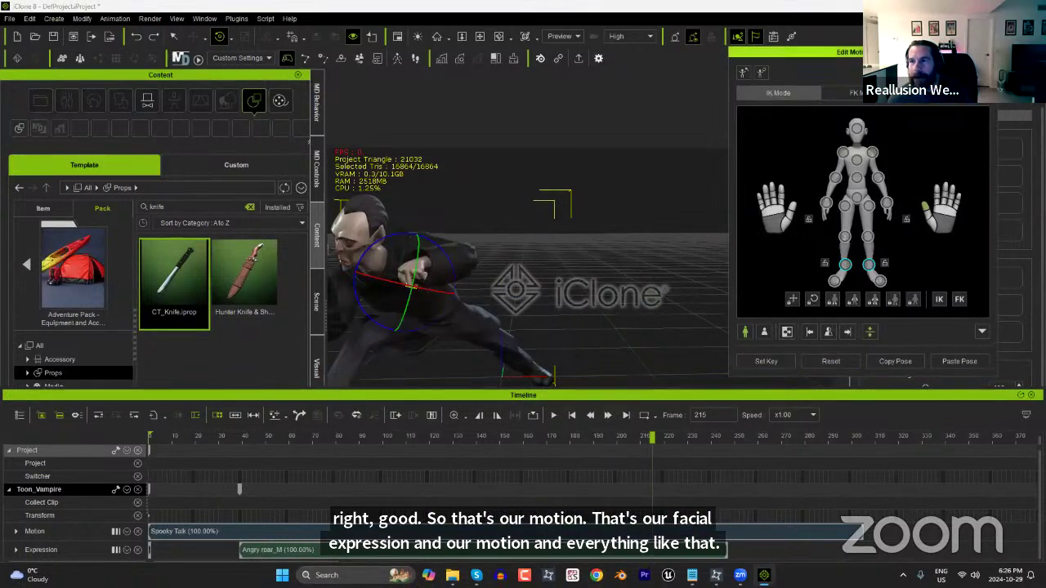
pyautogui.press('Escape')
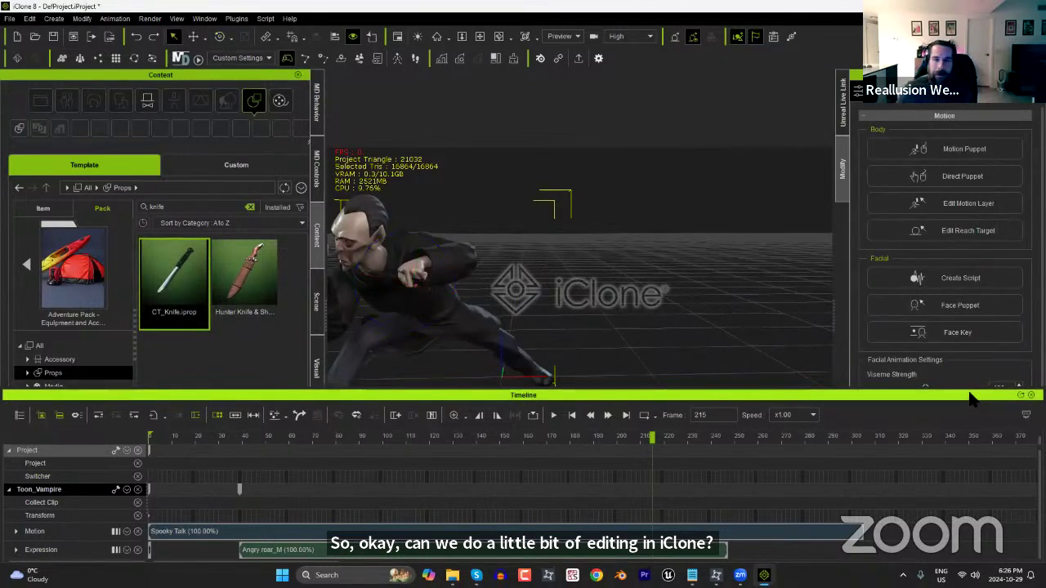
pyautogui.moveTo(478, 437); pyautogui.dragTo(327, 437)
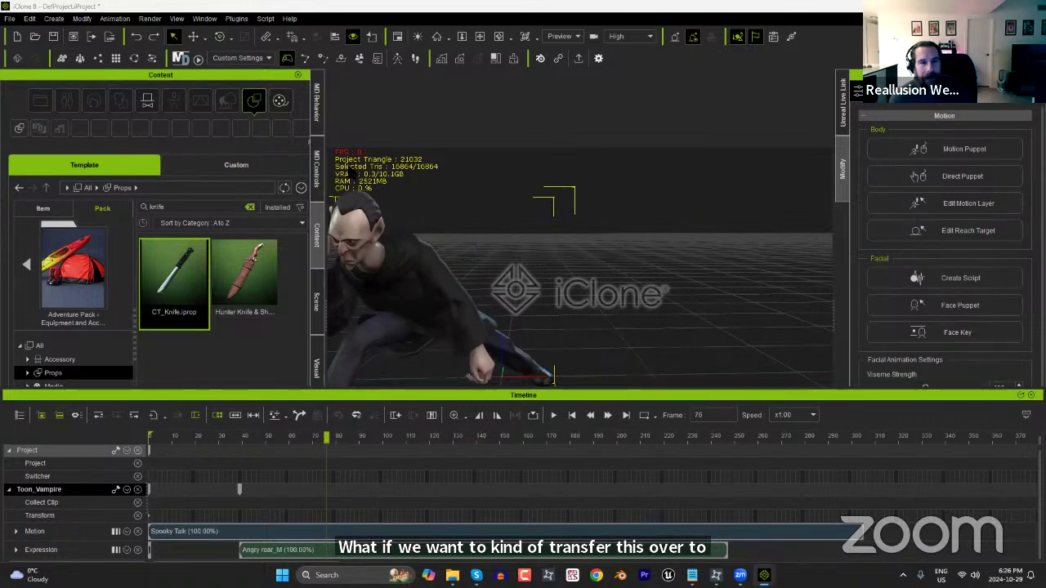
# Activate the purchased items to clear the watermark from the viewport.
pyautogui.click(290, 18)
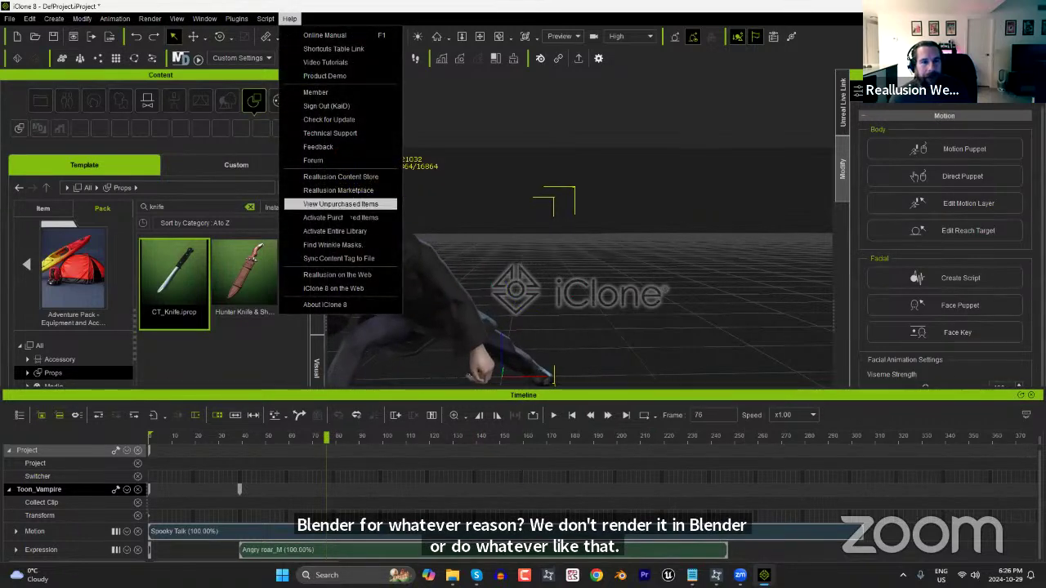
pyautogui.click(347, 217)
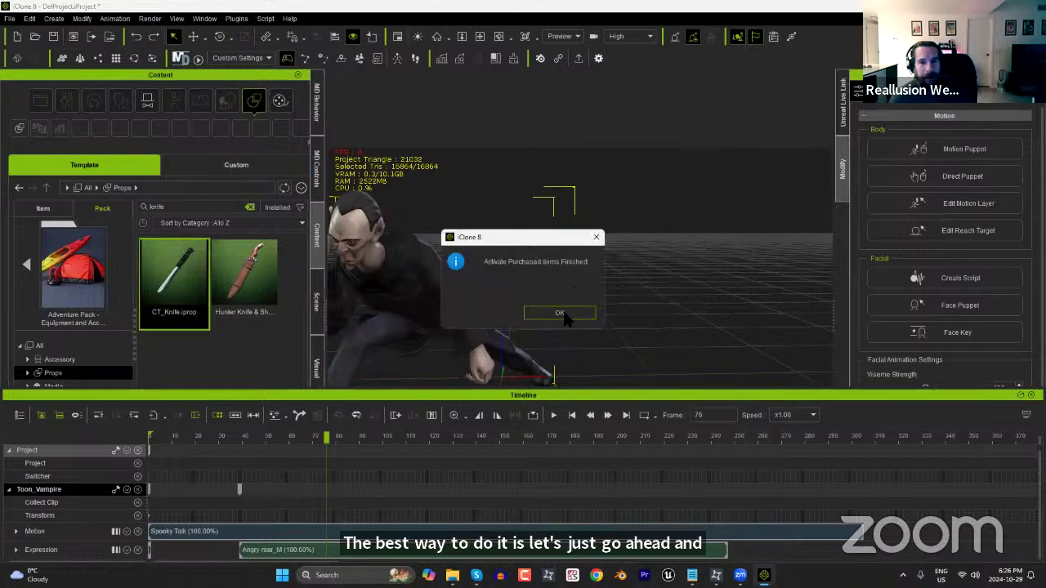
pyautogui.click(560, 313)
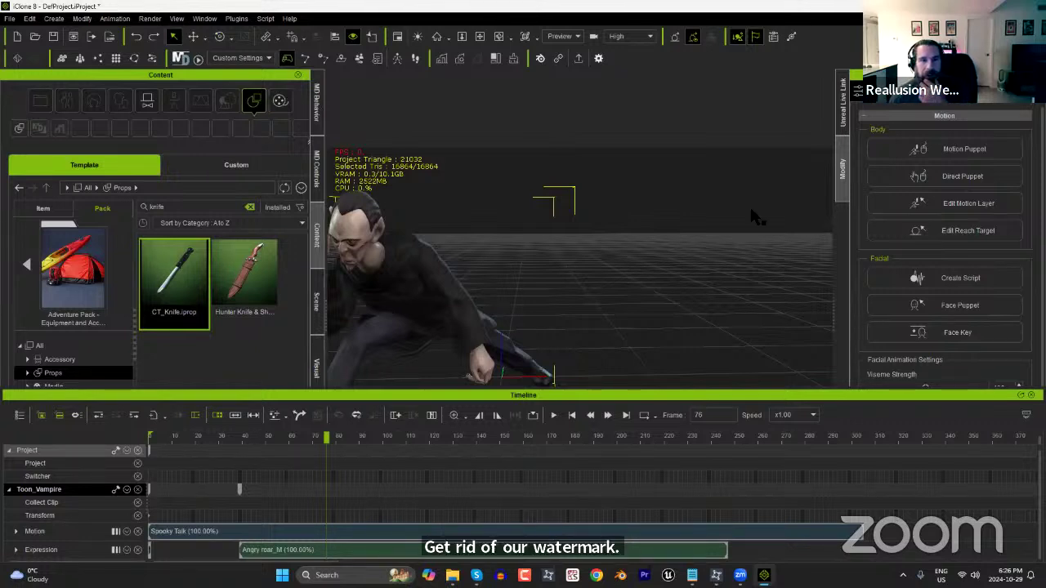
# Open the Blender Pipeline's DataLink, dock it at the side of the workspace, and close the timeline.
pyautogui.click(238, 19)
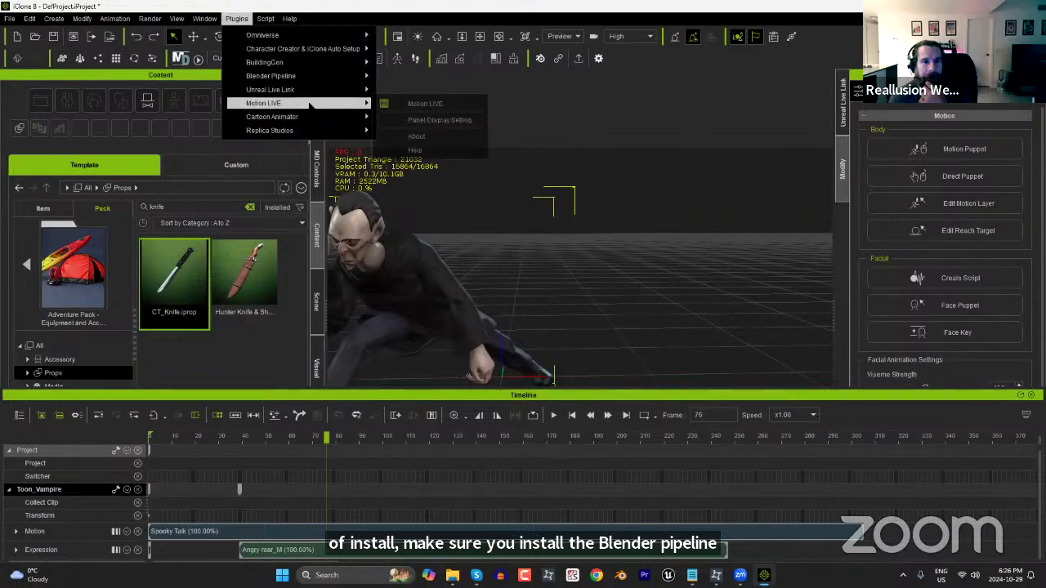
pyautogui.moveTo(327, 76)
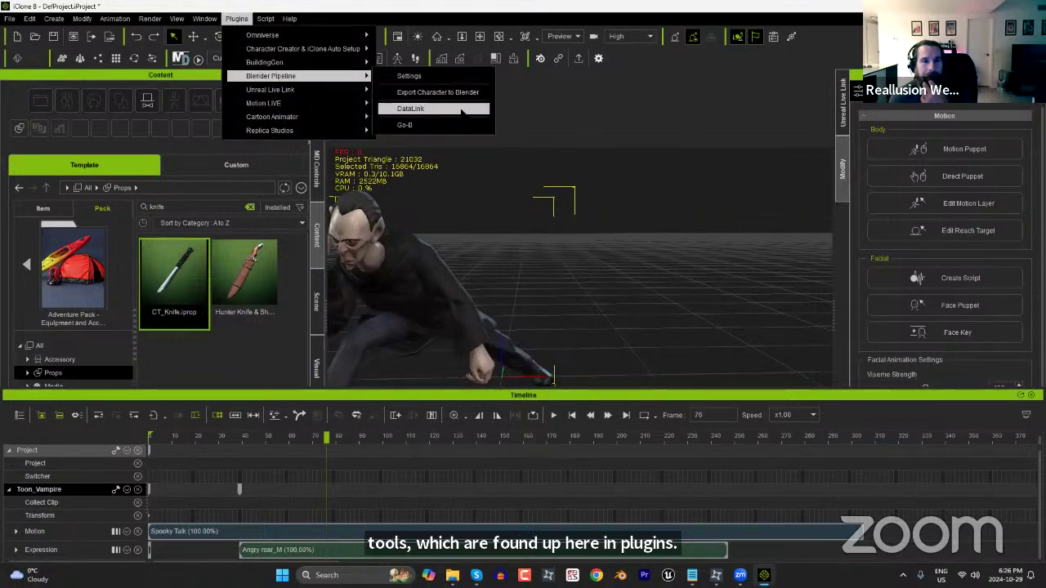
pyautogui.click(460, 109)
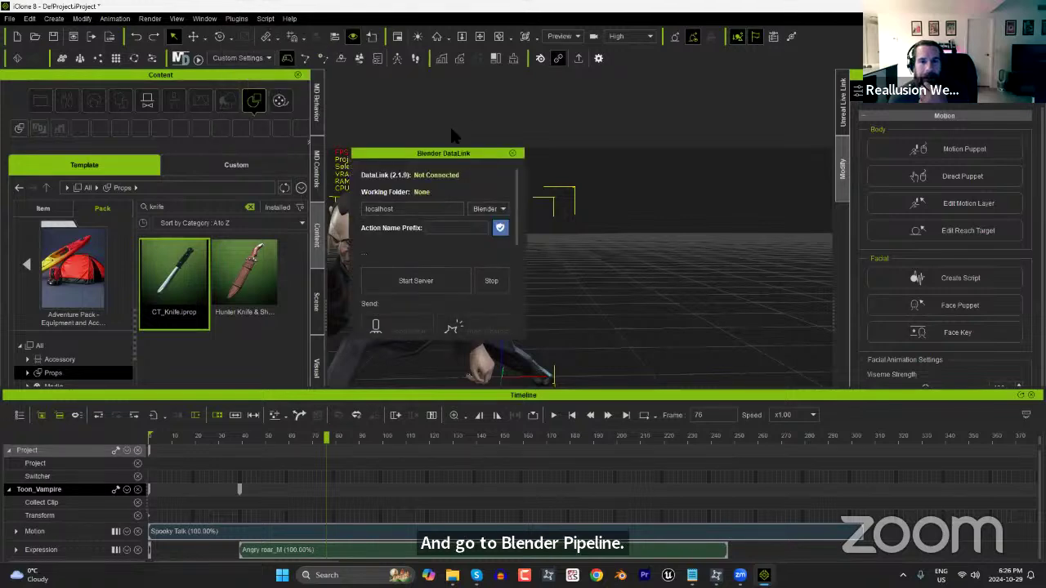
pyautogui.moveTo(446, 154); pyautogui.dragTo(953, 234)
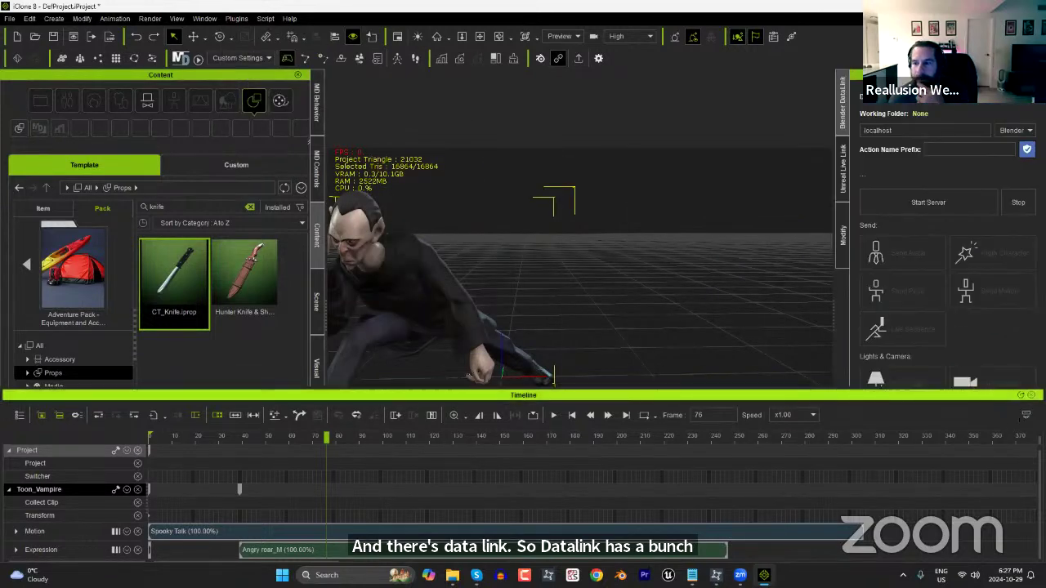
pyautogui.click(1031, 395)
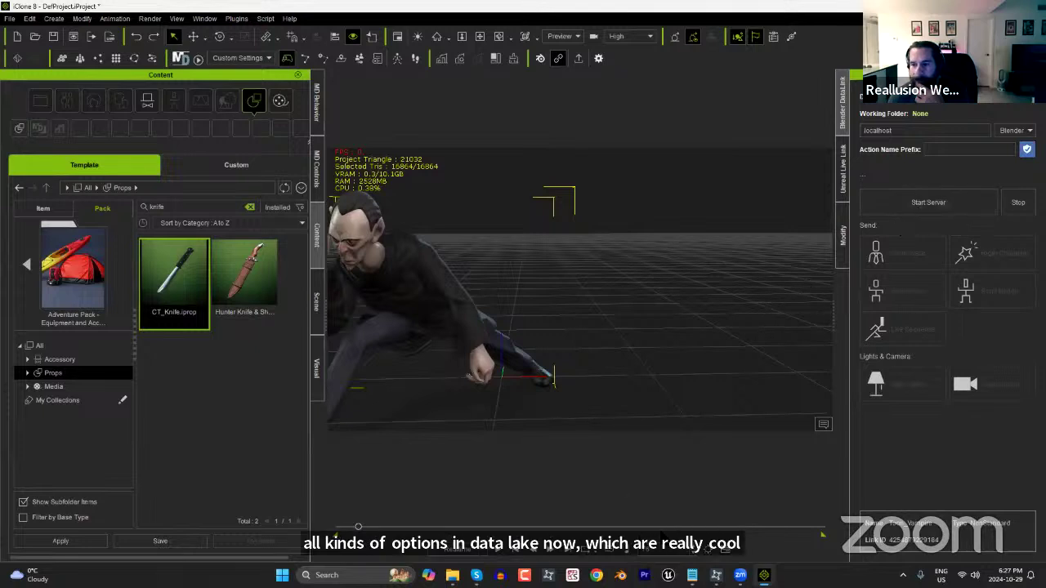
# Switch to Blender, delete the default cube, and show the CC/iC Link controls.
pyautogui.moveTo(740, 574)
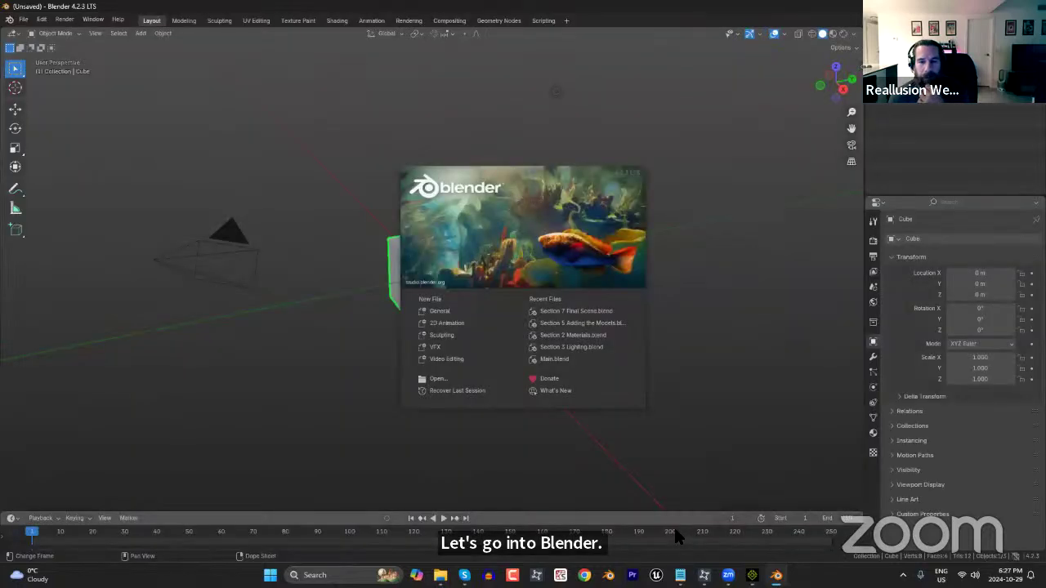
pyautogui.click(688, 348)
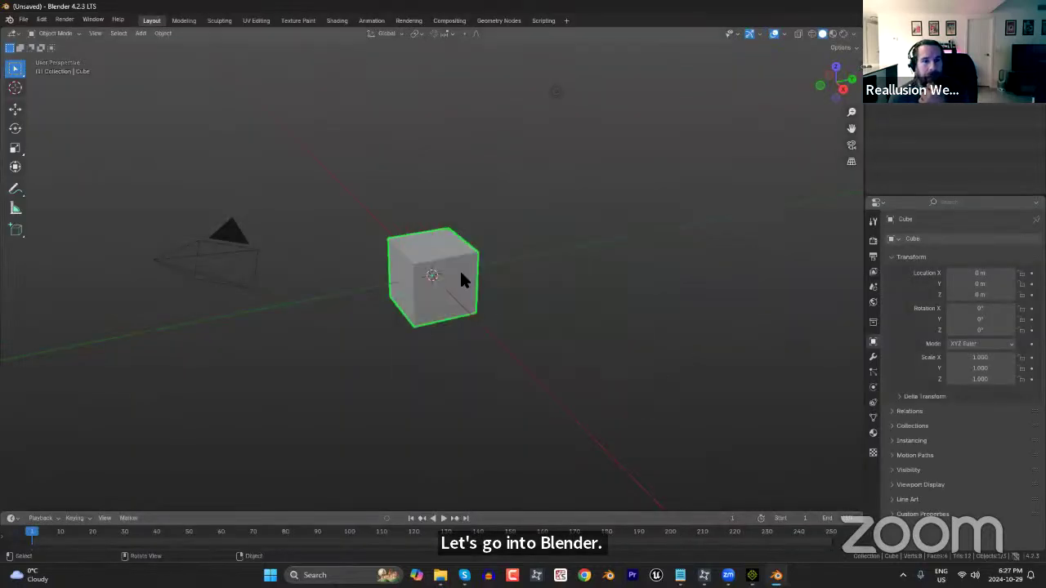
pyautogui.press('Delete')
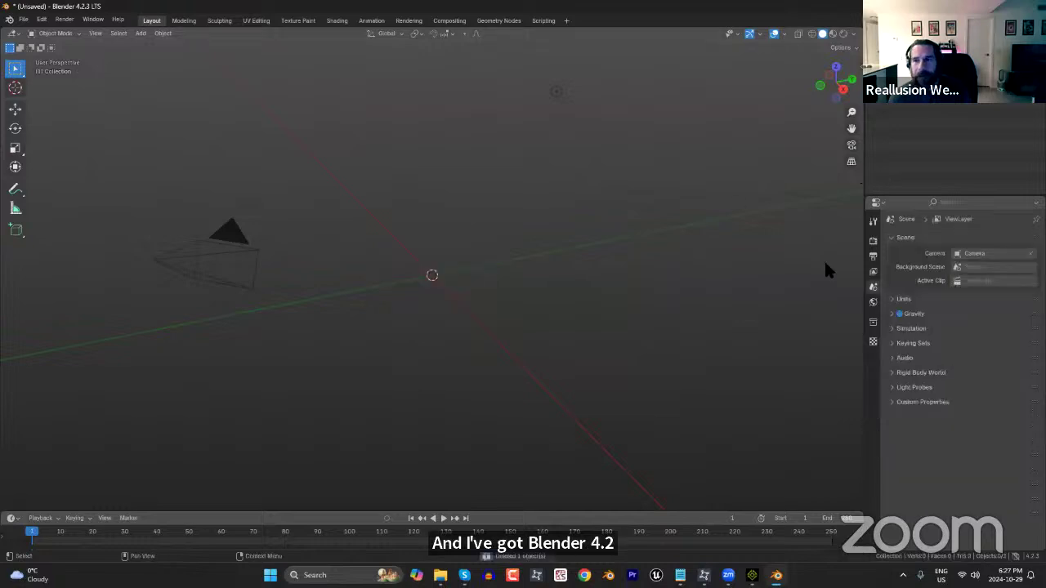
pyautogui.press('n')
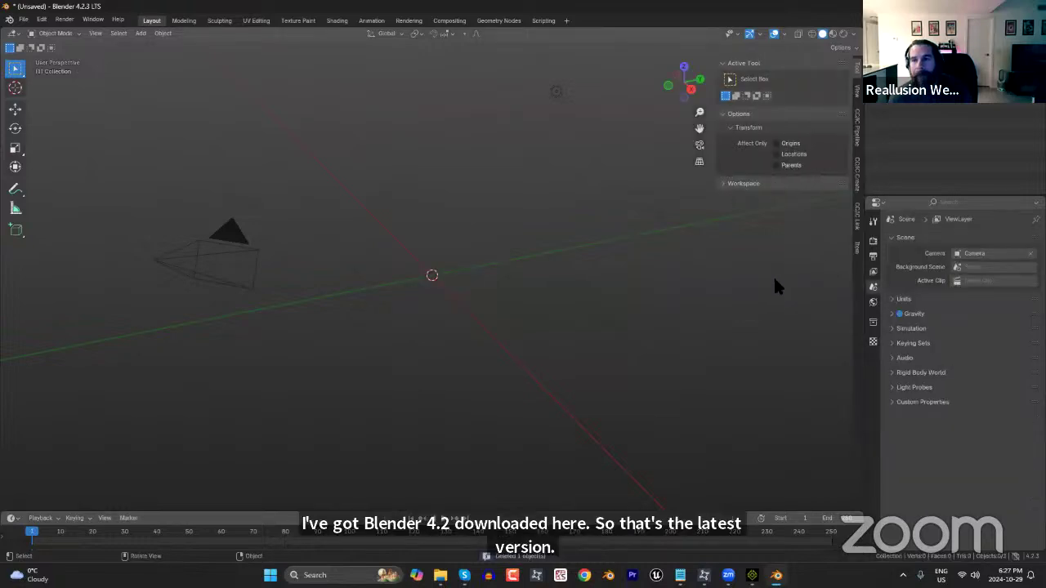
pyautogui.click(858, 222)
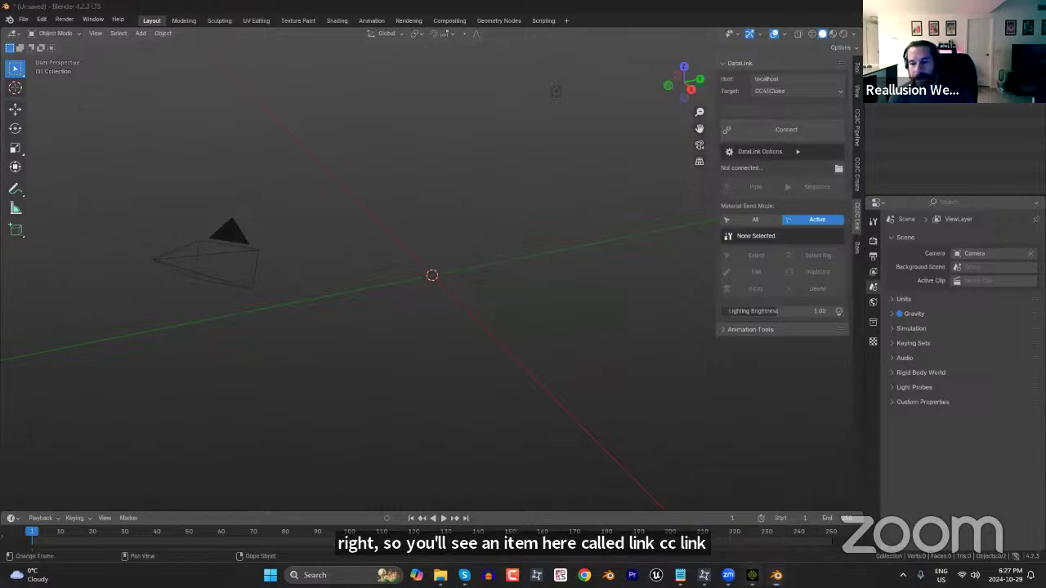
# Start the DataLink server in iClone and connect to it from Blender.
pyautogui.hotkey('alt', 'Tab')
pyautogui.click(931, 204)
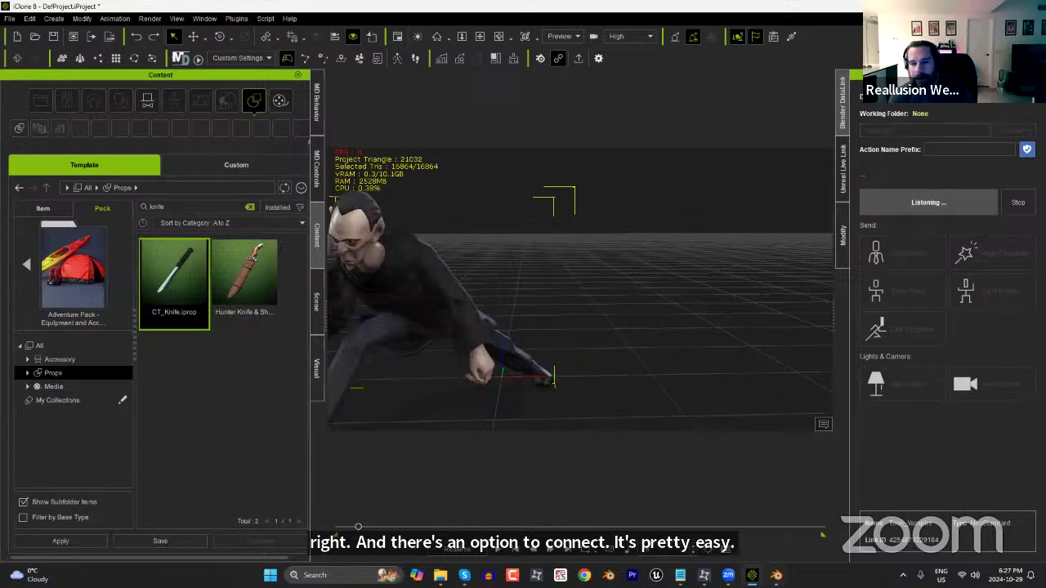
pyautogui.hotkey('alt', 'Tab')
pyautogui.click(792, 147)
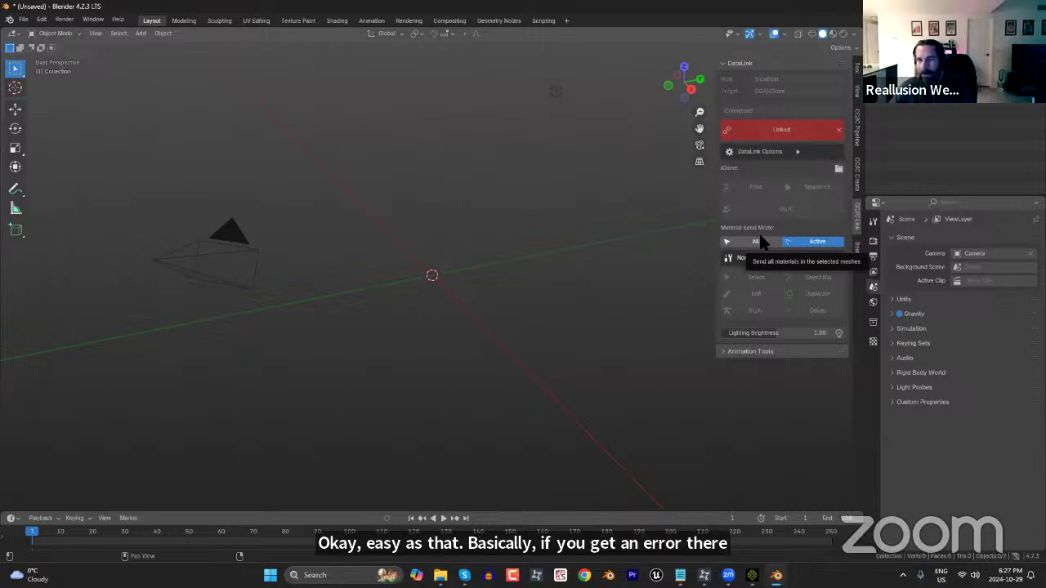
# Examine the DataLink options and the Animation Tools section in Blender.
pyautogui.click(798, 156)
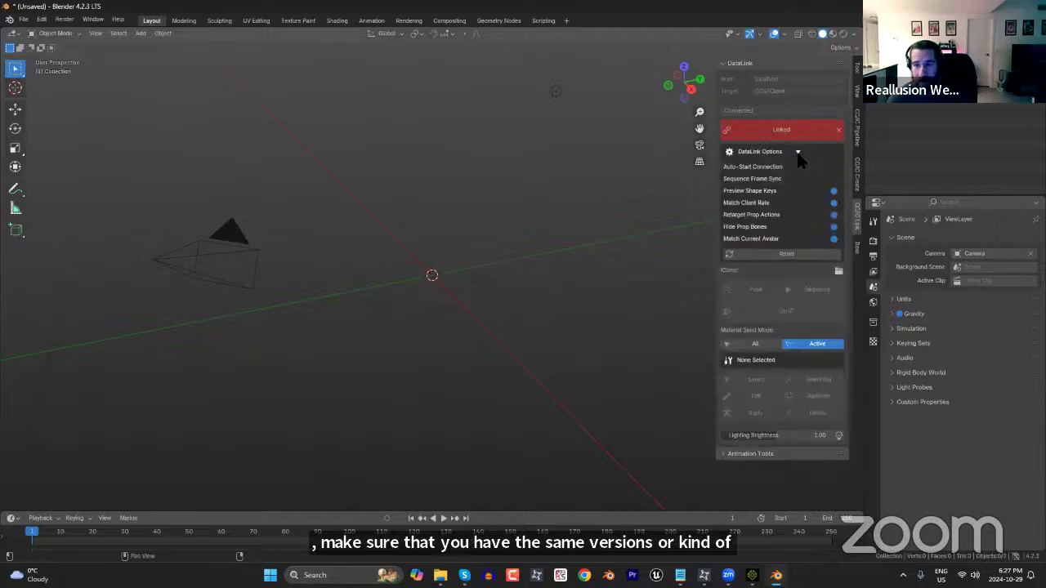
pyautogui.click(798, 153)
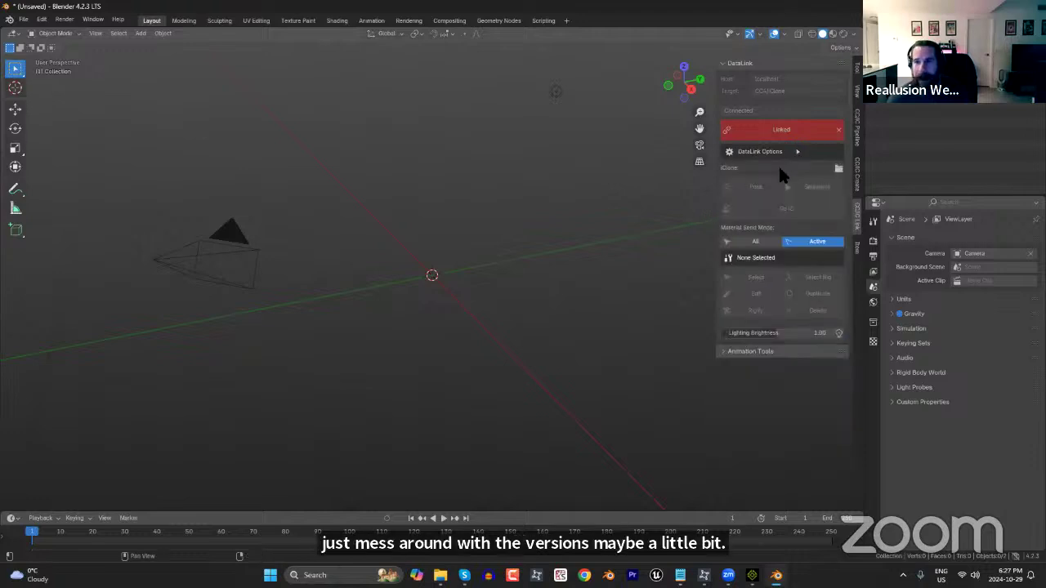
pyautogui.click(723, 352)
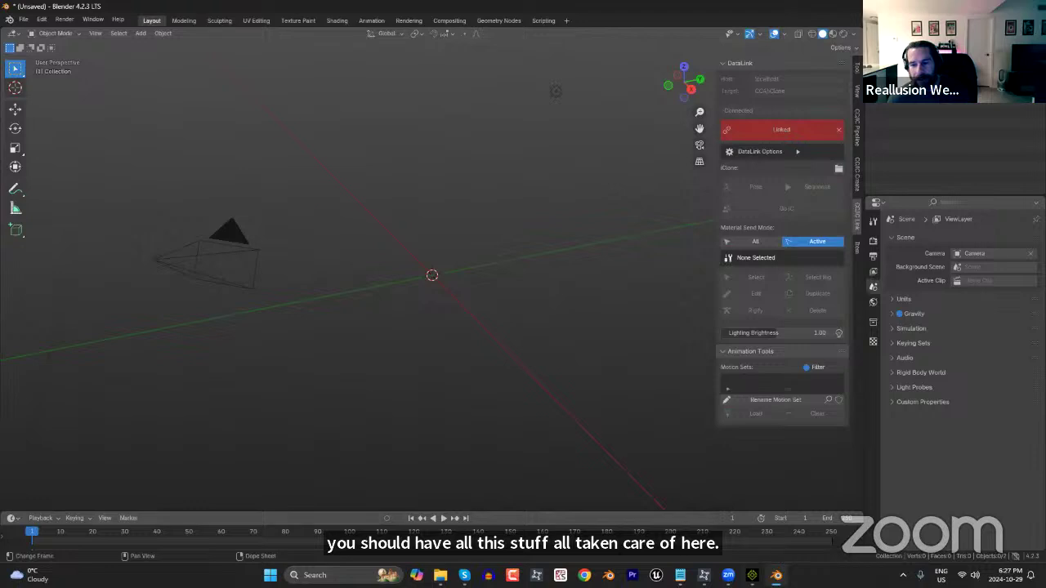
# In iClone, shorten the playback range to where the vampire's motion stops, and return to frame 0 with the whole character in view.
pyautogui.click(752, 575)
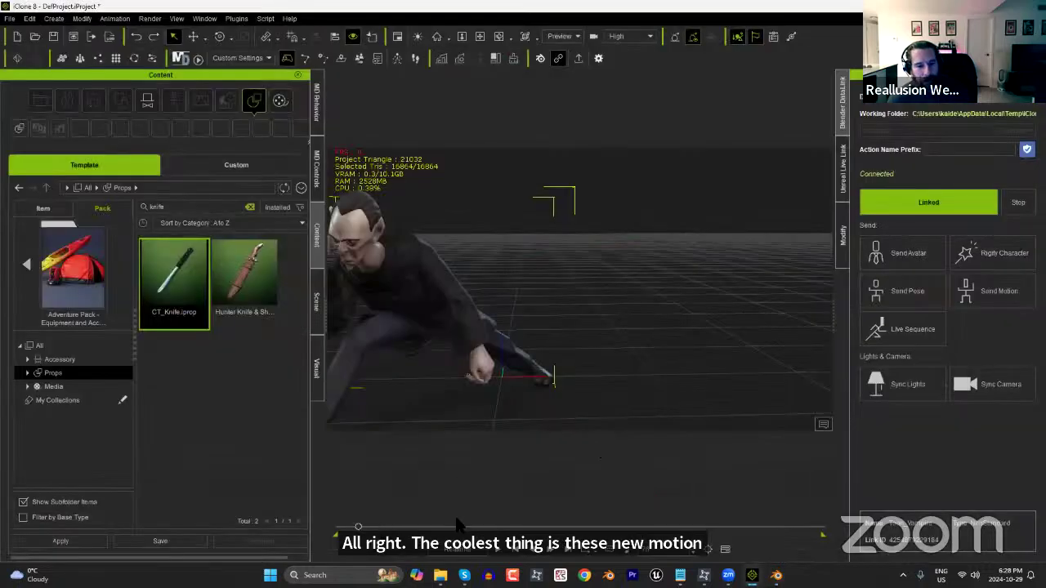
pyautogui.moveTo(358, 527); pyautogui.dragTo(422, 529)
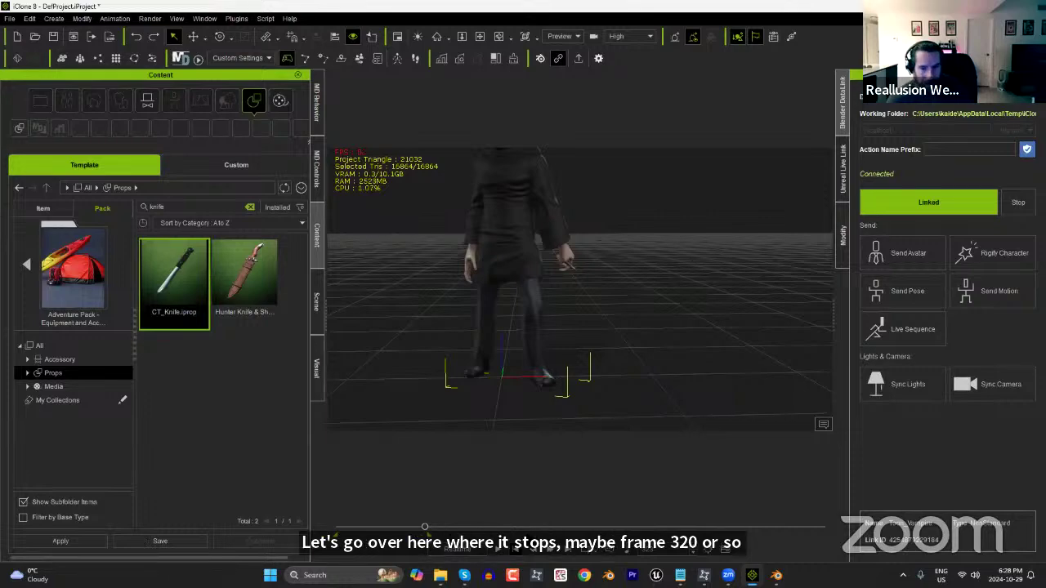
pyautogui.click(514, 548)
pyautogui.moveTo(555, 309); pyautogui.dragTo(790, 342, button='right')
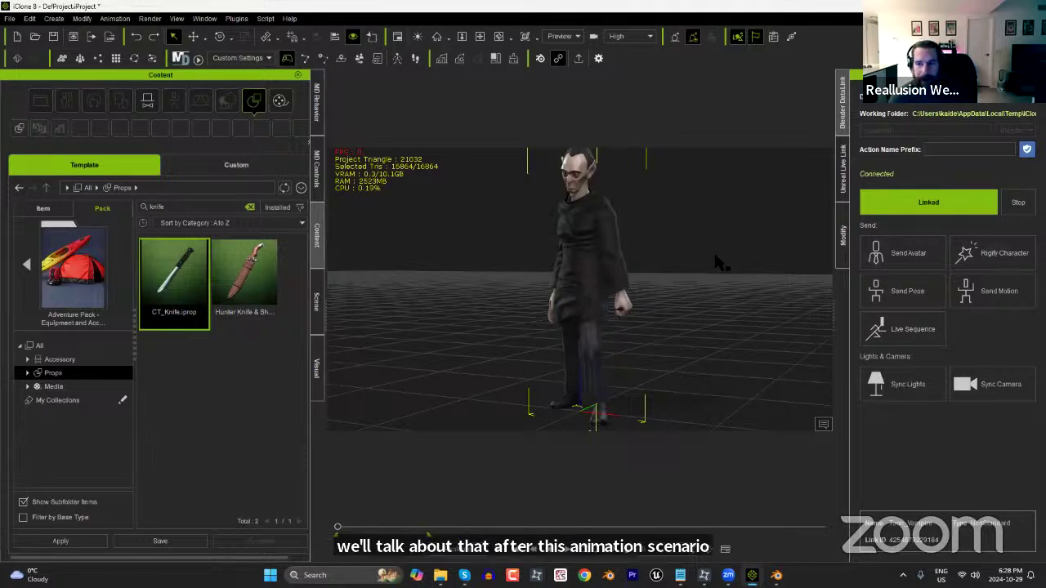
# Send the Toon Vampire avatar through DataLink and switch to Blender.
pyautogui.click(902, 252)
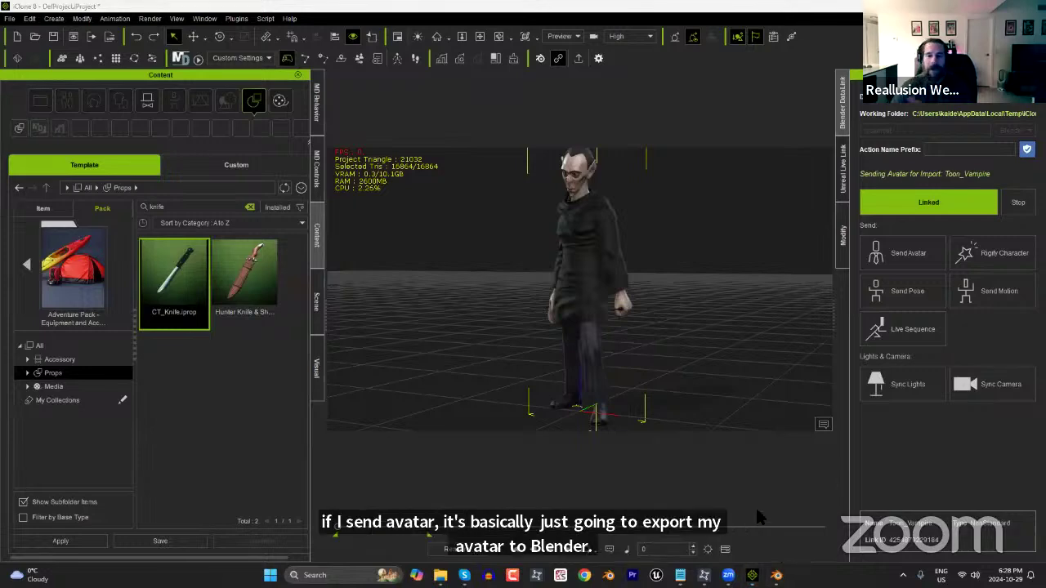
pyautogui.hotkey('alt', 'Tab')
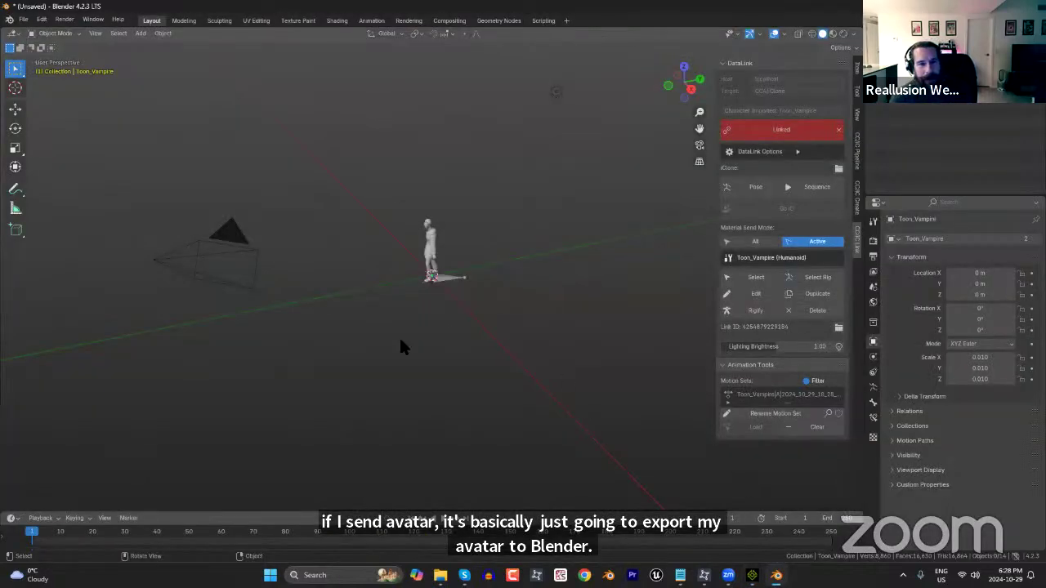
# Frame the imported vampire in the viewport and show it in Material Preview shading.
pyautogui.moveTo(463, 303)
pyautogui.mouseDown(button='middle')
pyautogui.moveTo(458, 283)
pyautogui.moveTo(470, 290)
pyautogui.mouseUp(button='middle')
pyautogui.scroll(8, 480, 278)
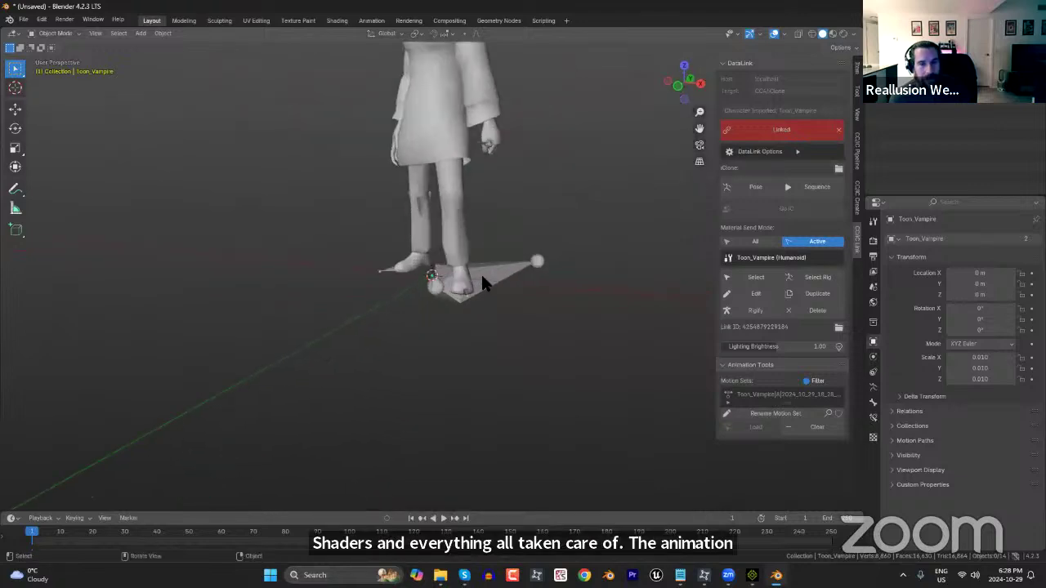
pyautogui.scroll(-5, 482, 196)
pyautogui.moveTo(506, 189); pyautogui.dragTo(529, 231, button='middle')
pyautogui.scroll(3, 531, 228)
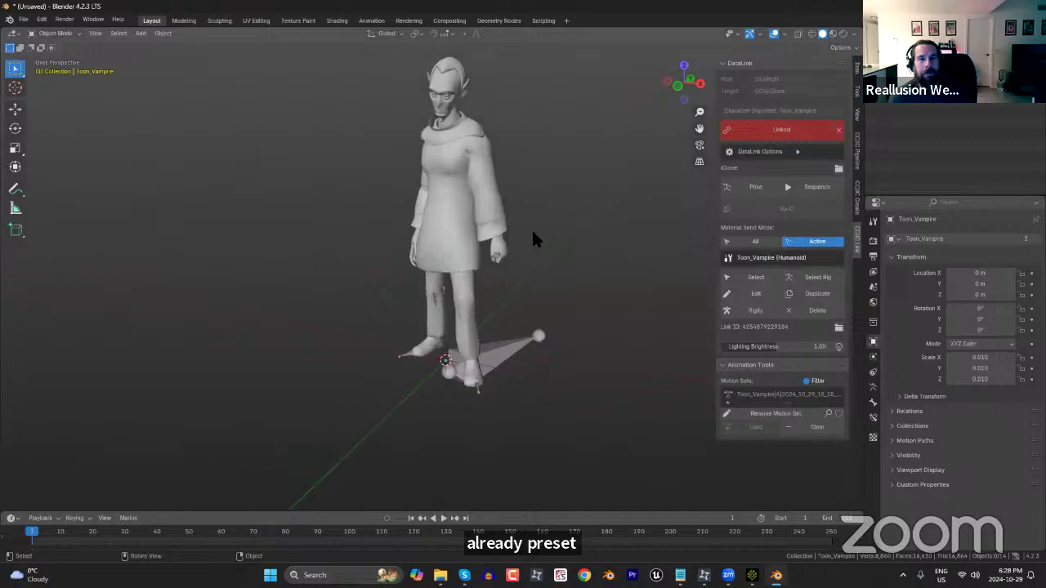
pyautogui.moveTo(546, 179); pyautogui.dragTo(545, 229, button='middle')
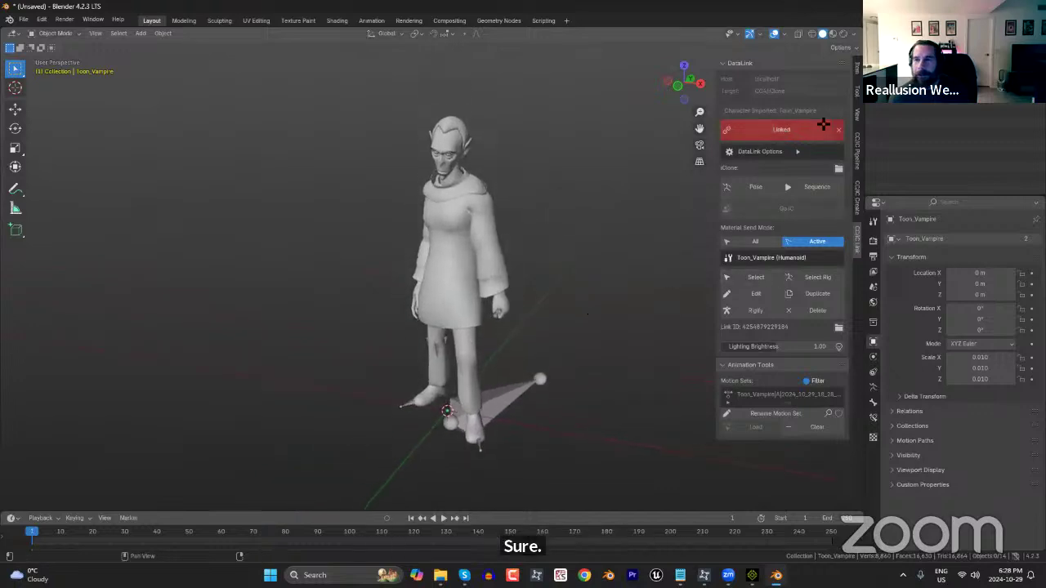
pyautogui.click(832, 34)
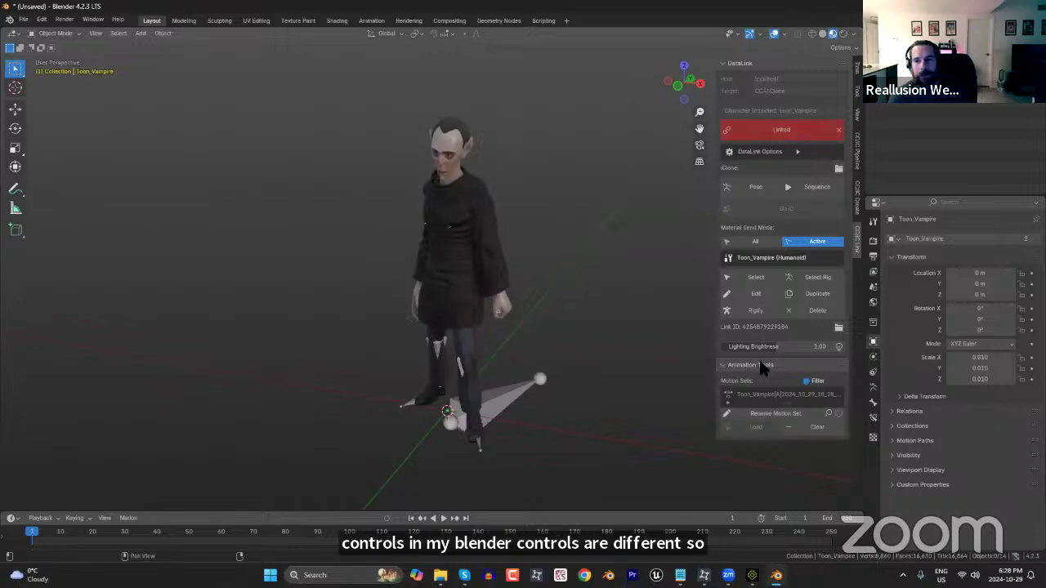
# Apply the CC3 scene lighting preset from the CC/iC Pipeline's Scene Tools.
pyautogui.click(857, 180)
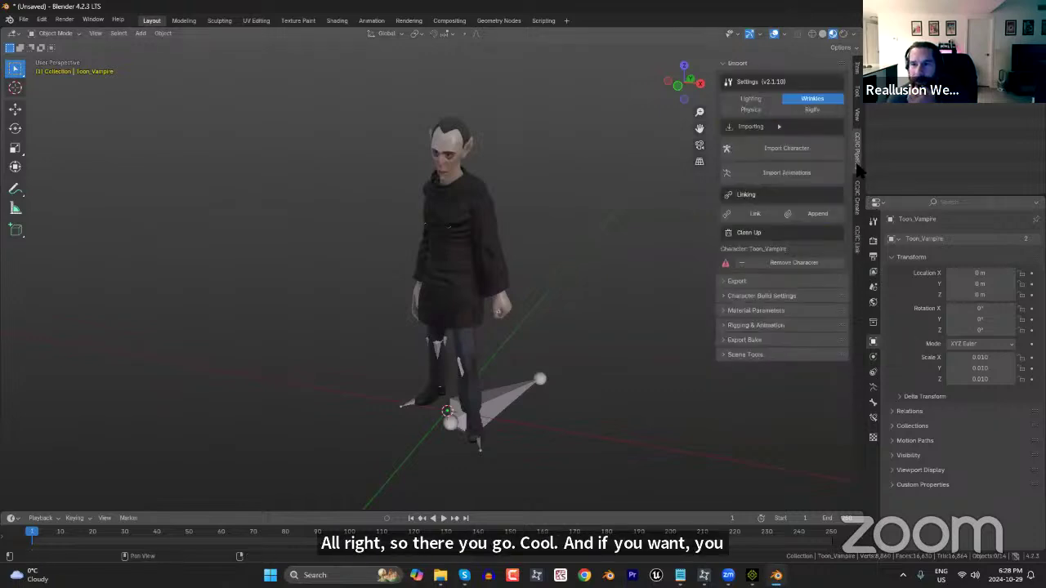
pyautogui.click(741, 357)
pyautogui.click(753, 401)
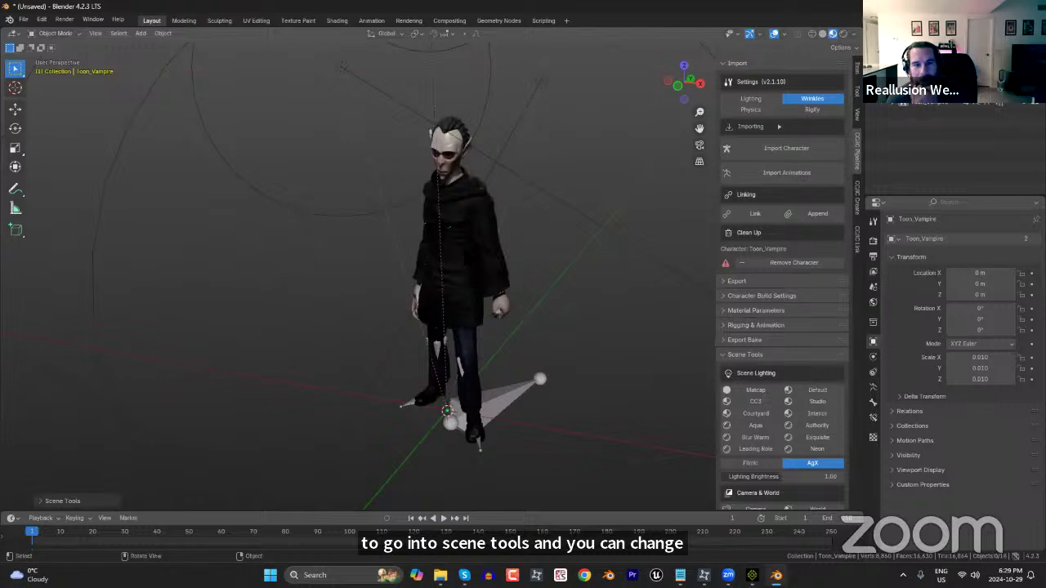
# Play back the vampire's animation to about frame 196 to check how it looks under the CC3 lighting.
pyautogui.scroll(1, 431, 278)
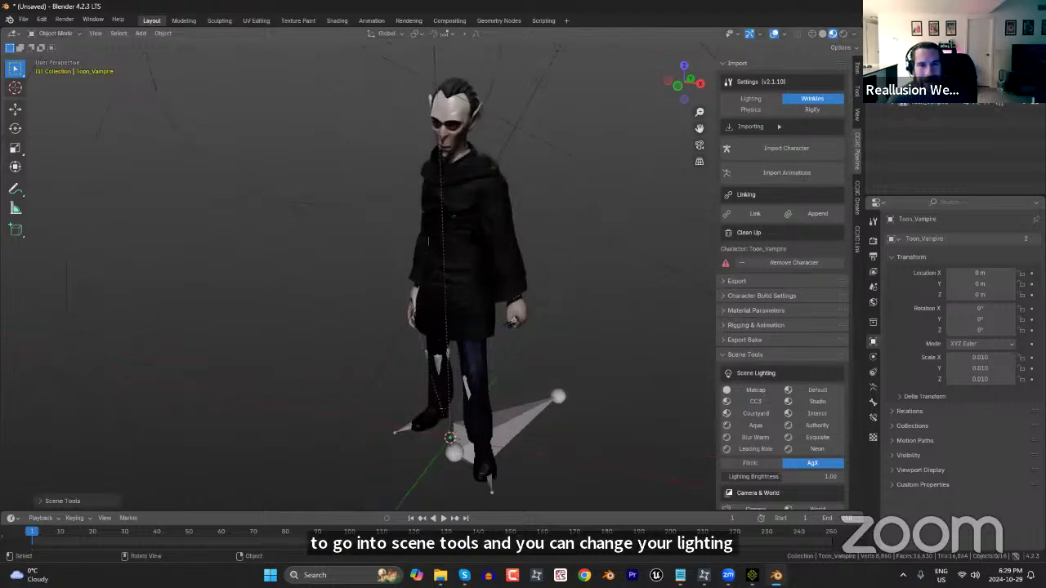
pyautogui.scroll(-1, 428, 241)
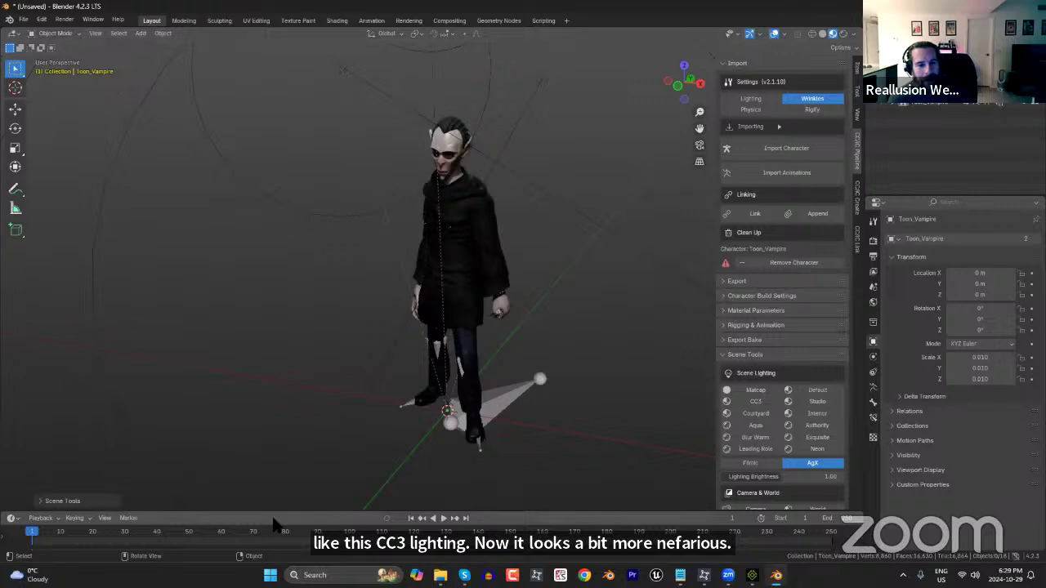
pyautogui.moveTo(167, 531); pyautogui.dragTo(636, 563)
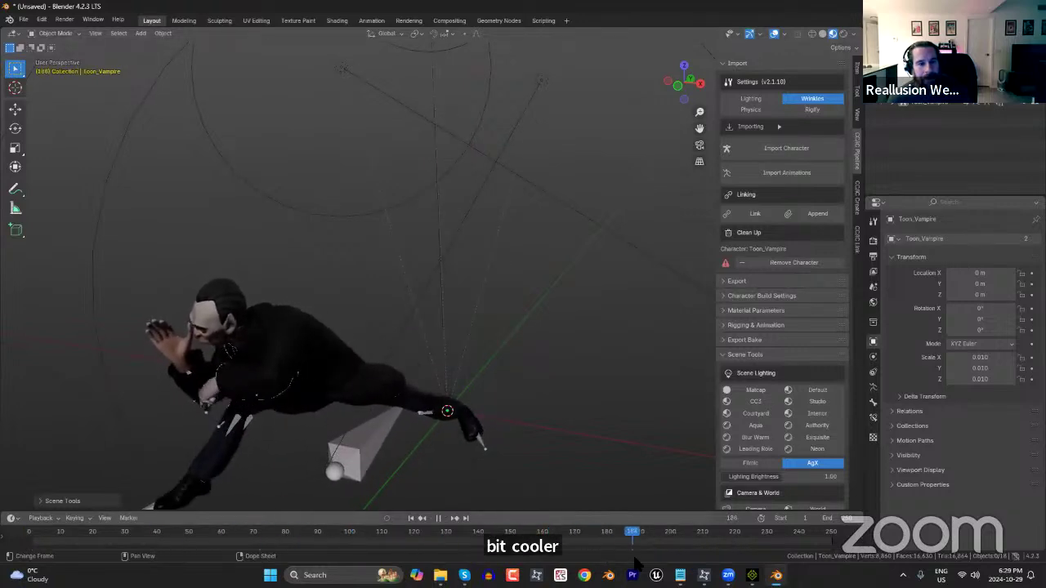
pyautogui.press('space')
pyautogui.moveTo(530, 461); pyautogui.dragTo(655, 403, button='middle')
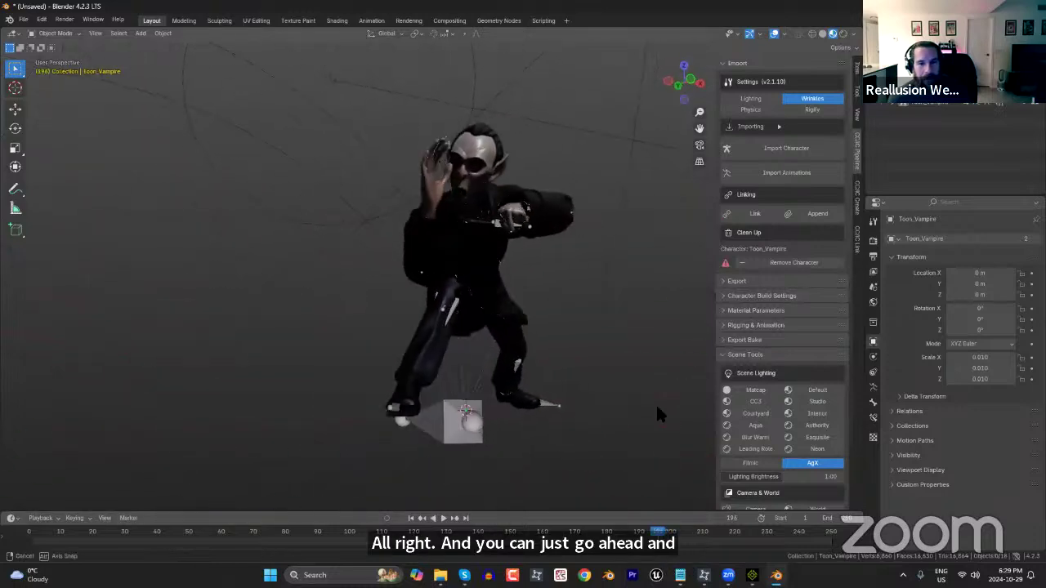
# Apply the Studio scene lighting preset and play back the vampire's animation under it.
pyautogui.click(809, 402)
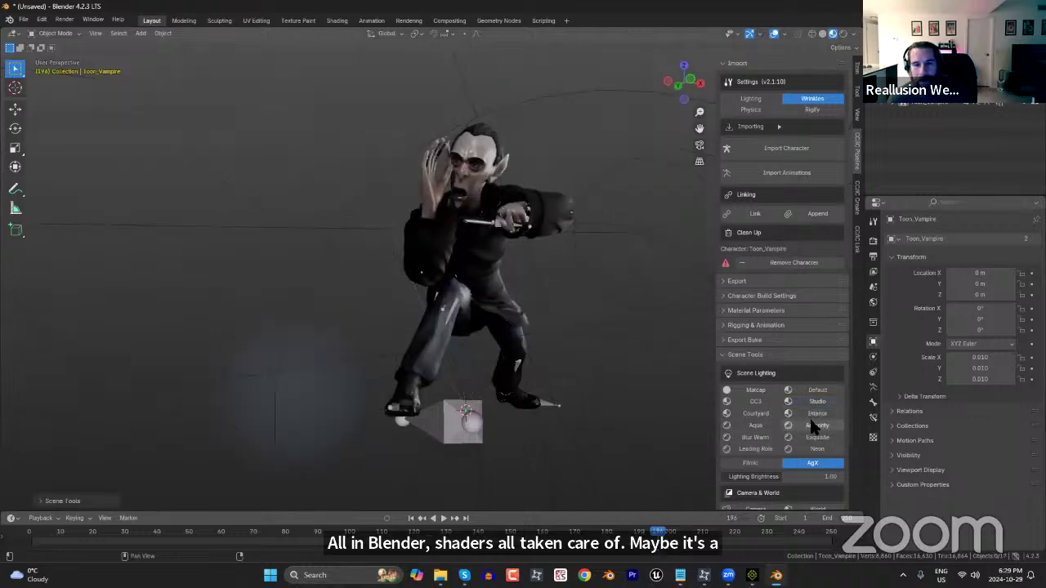
pyautogui.moveTo(574, 270); pyautogui.dragTo(575, 271, button='middle')
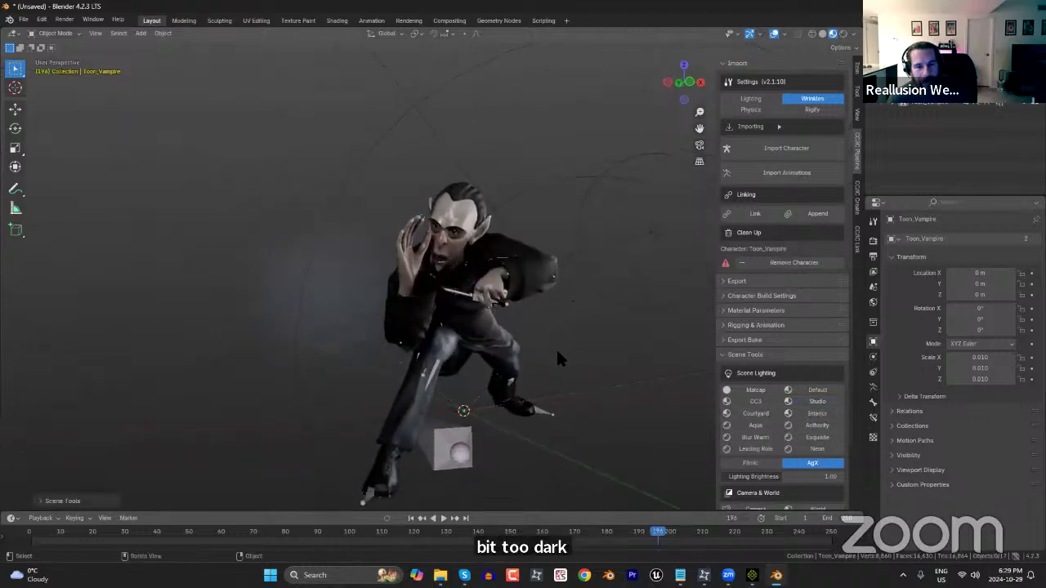
pyautogui.moveTo(459, 535); pyautogui.dragTo(121, 535)
pyautogui.press('space')
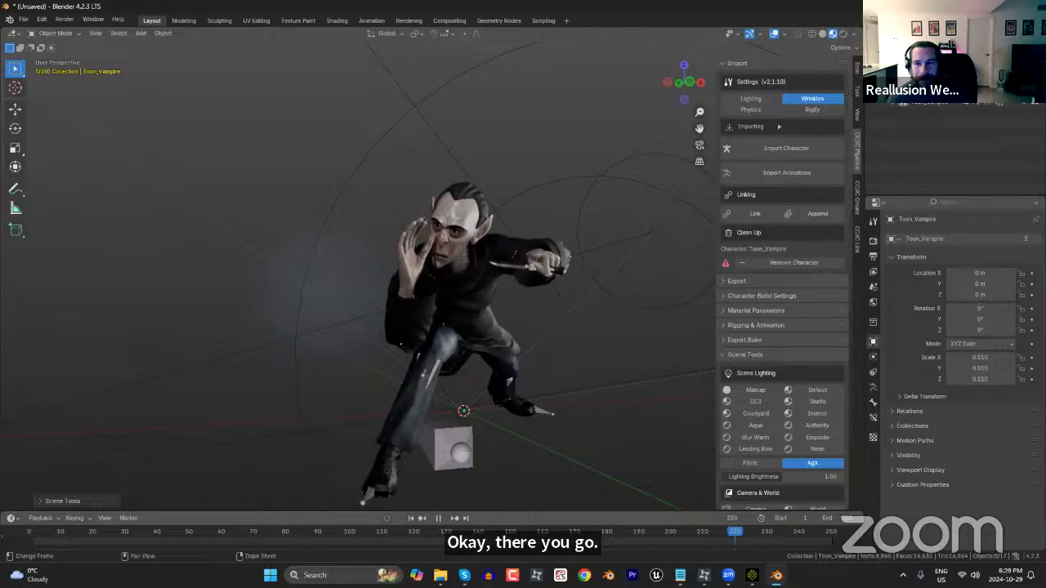
pyautogui.press('space')
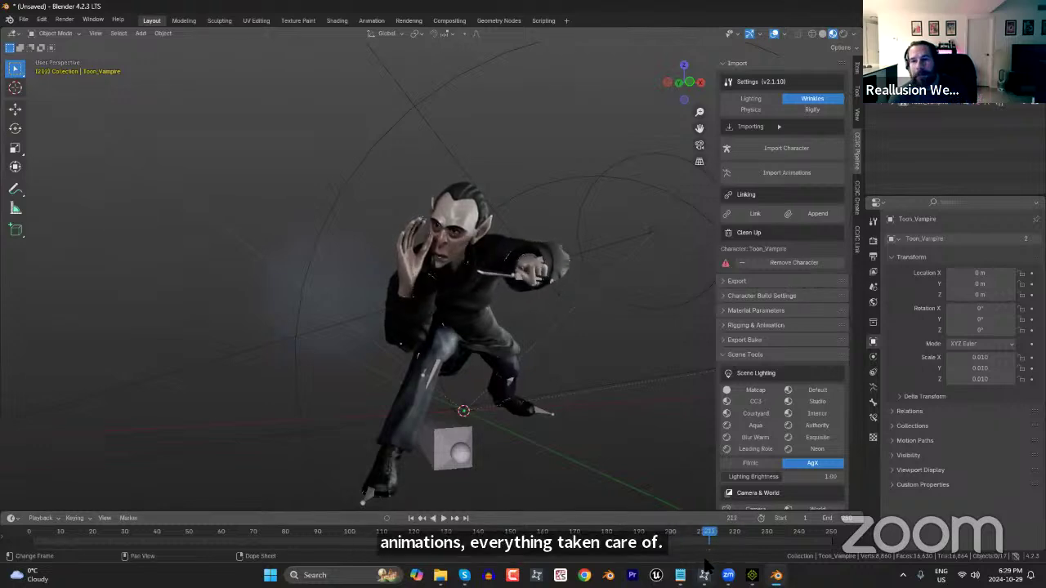
# Select the Toon_Vampire motion set in the DataLink animation tools and switch to iClone.
pyautogui.click(857, 238)
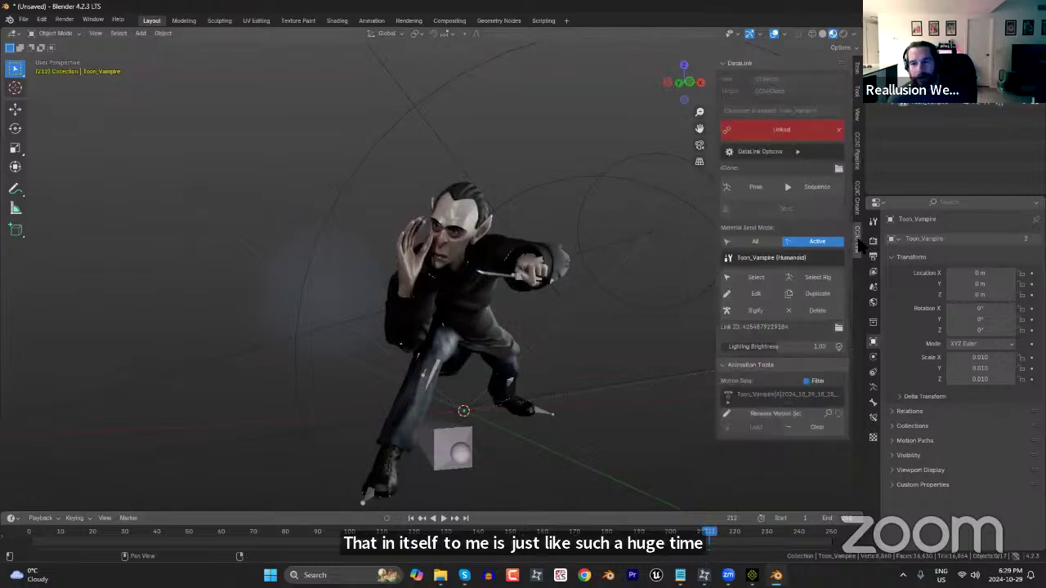
pyautogui.click(753, 396)
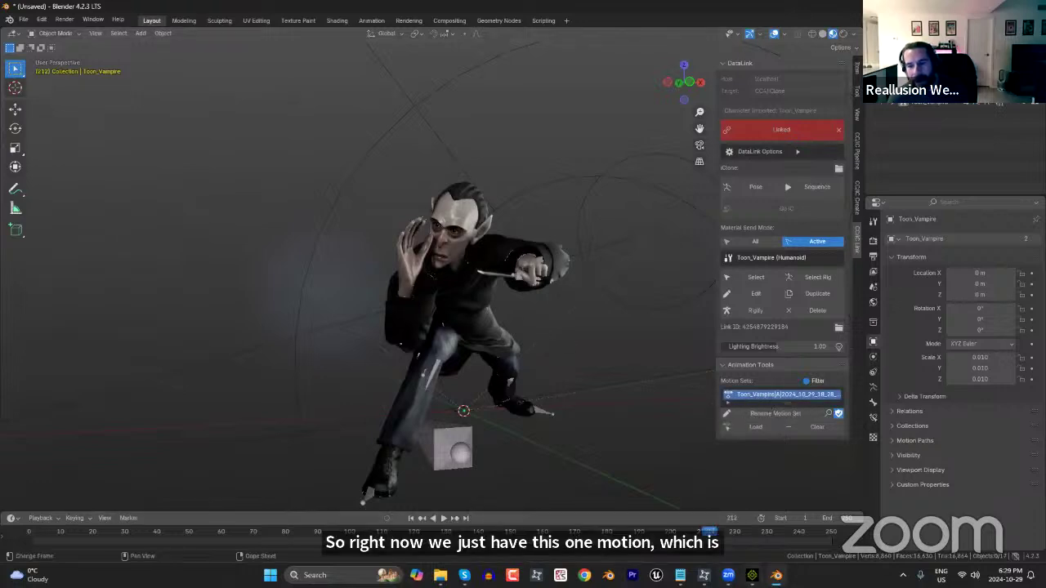
pyautogui.moveTo(752, 575)
pyautogui.click(750, 506)
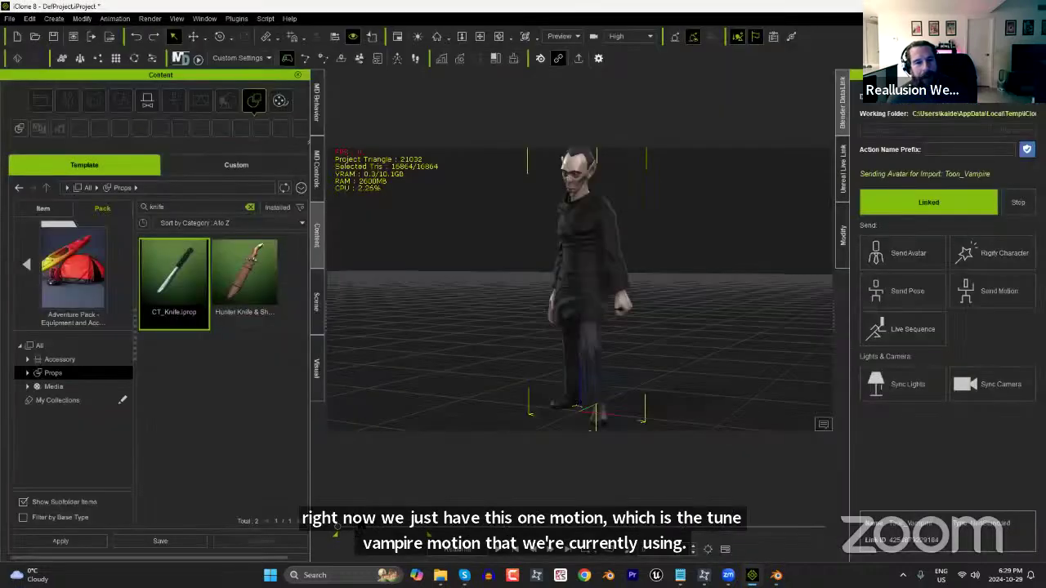
# Leave the props pack and open the Motion-Plus animation folder in the custom content library.
pyautogui.click(18, 187)
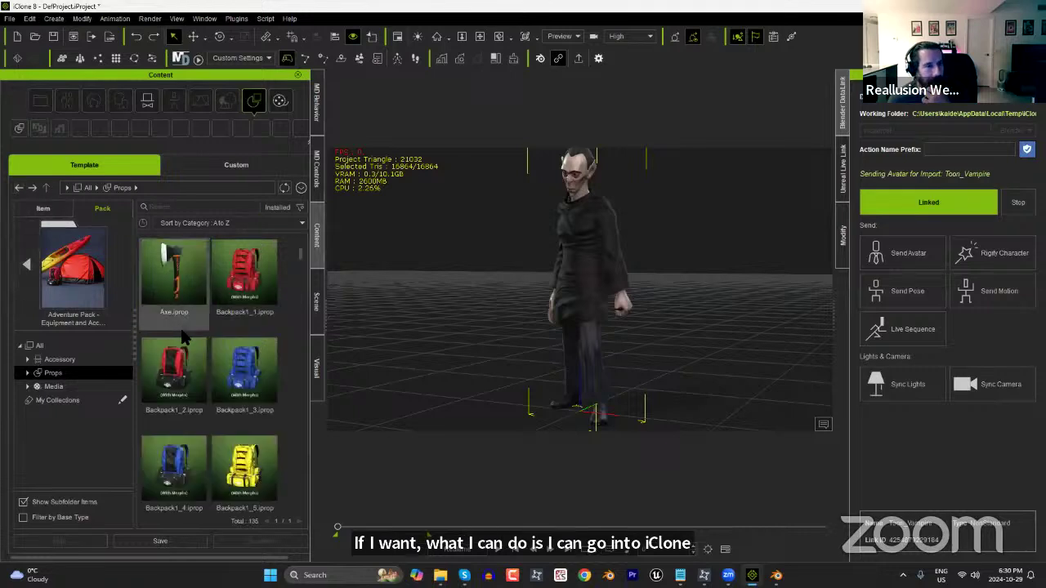
pyautogui.click(22, 272)
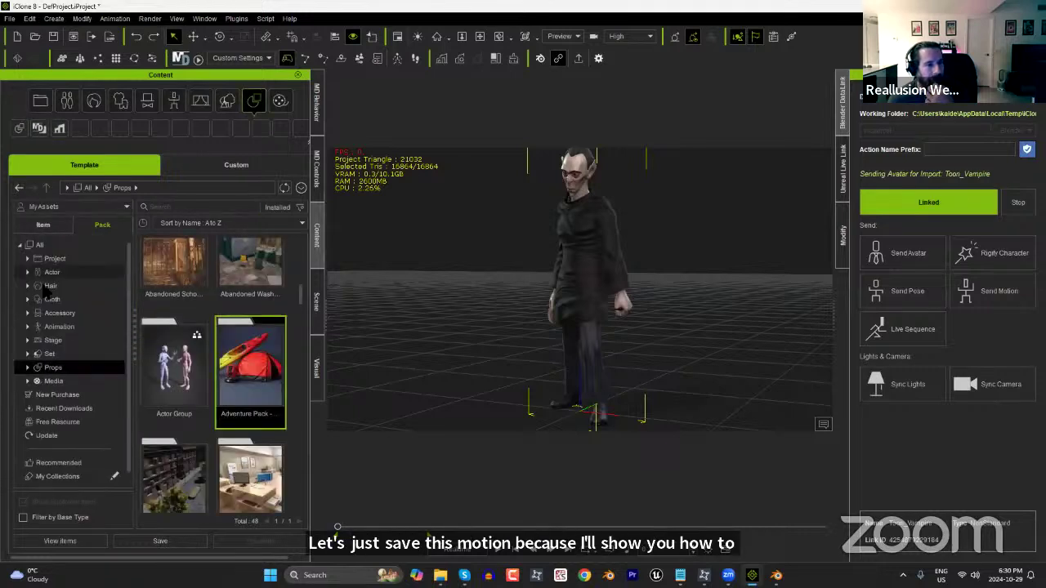
pyautogui.click(227, 166)
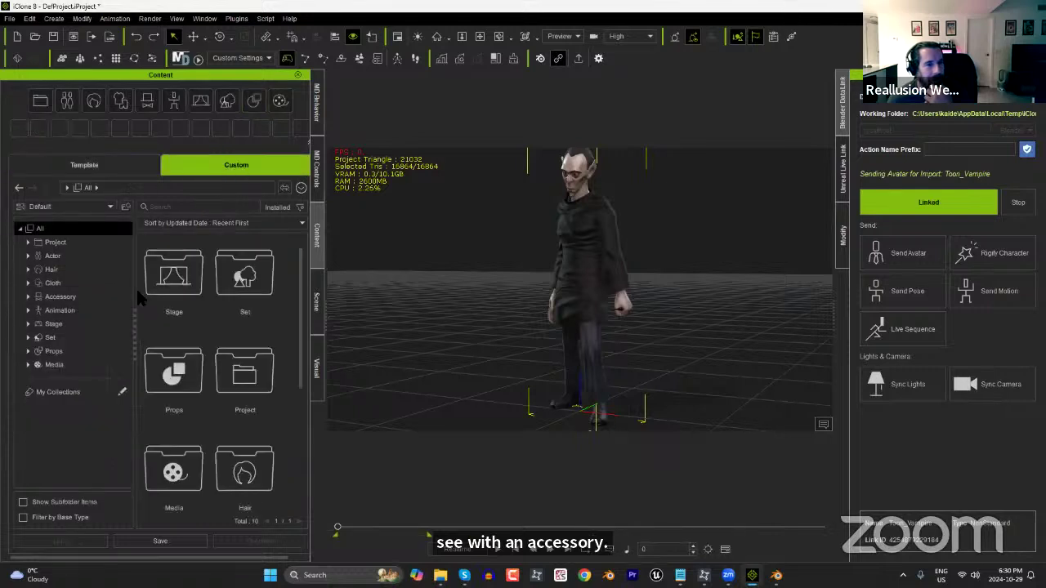
pyautogui.click(71, 311)
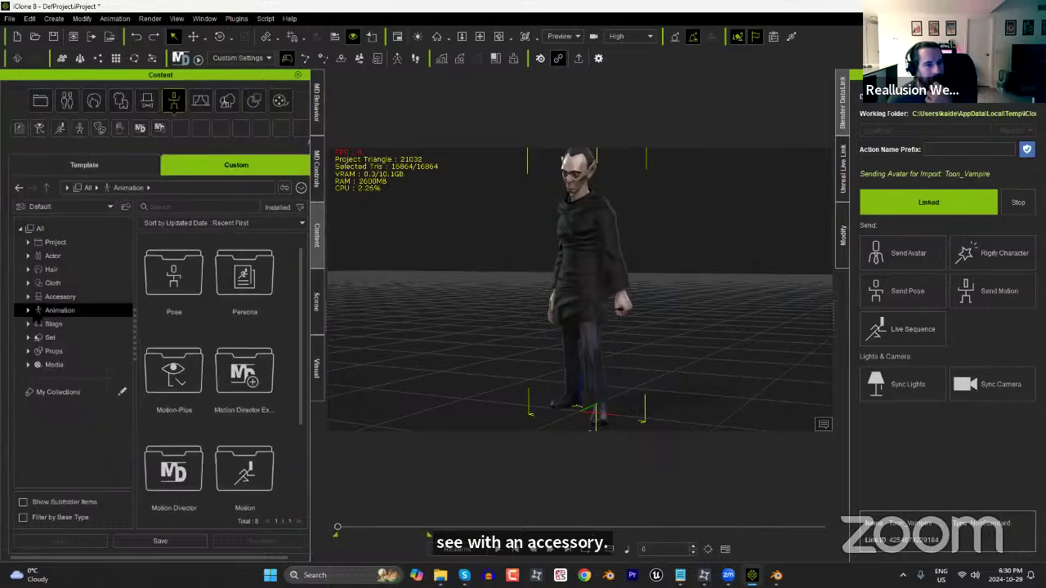
pyautogui.click(29, 312)
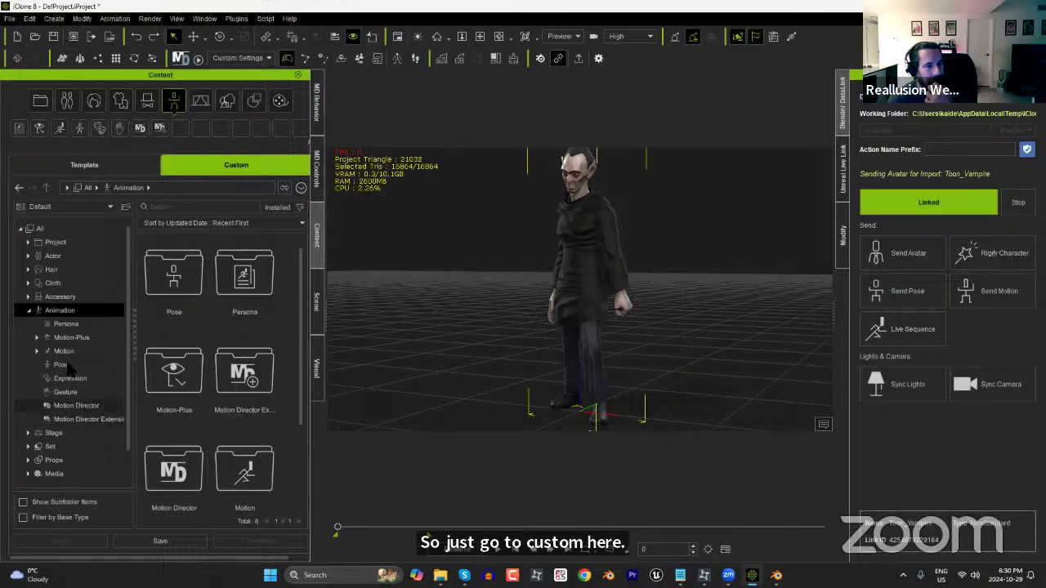
pyautogui.click(77, 338)
# Create a subfolder named BlenderDemo inside the custom Motion-Plus folder and open it.
pyautogui.rightClick(196, 366)
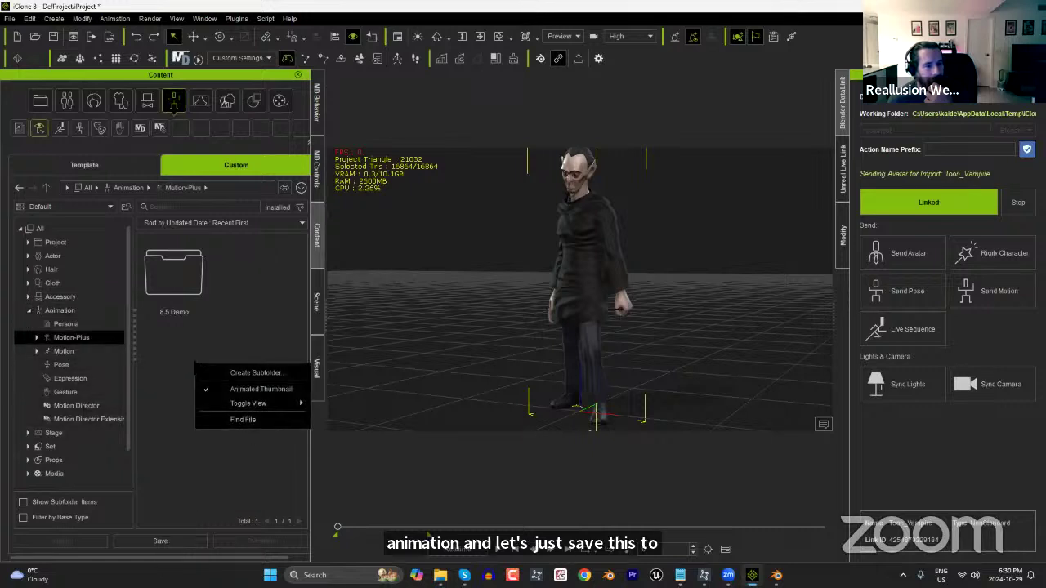
pyautogui.click(256, 372)
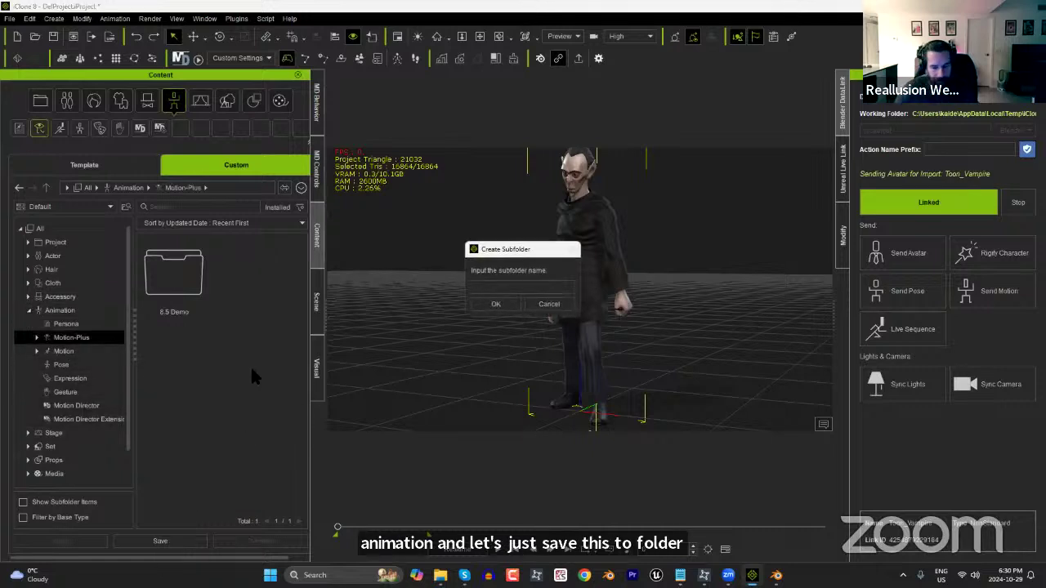
pyautogui.write('W')
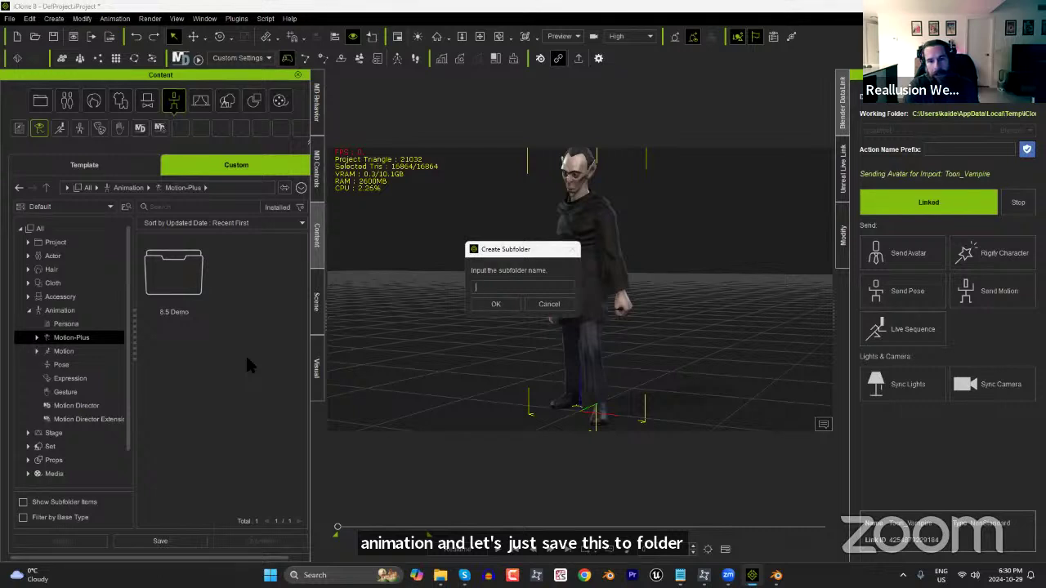
pyautogui.write('lenderDemo')
pyautogui.press('Return')
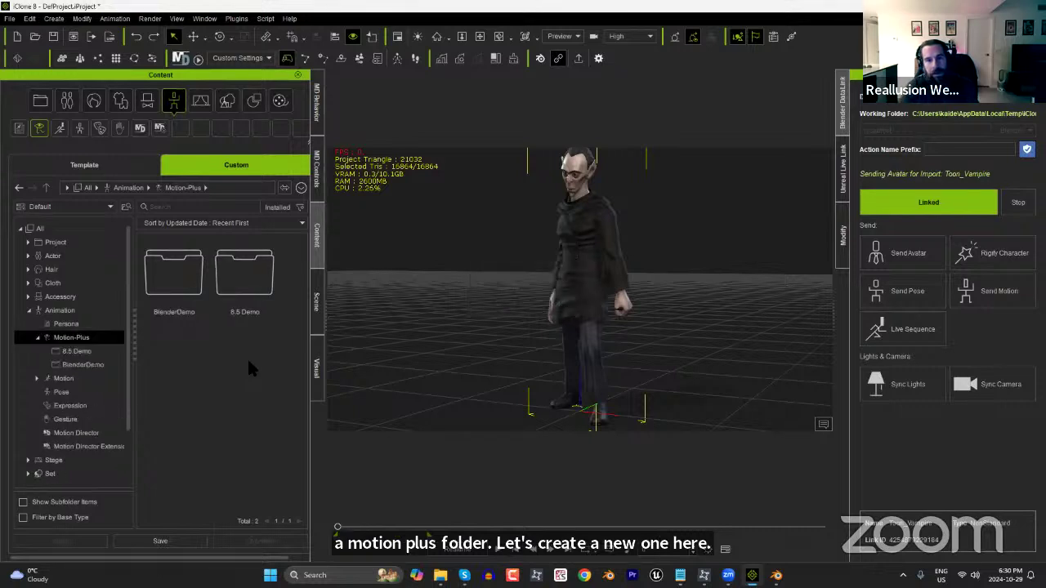
pyautogui.doubleClick(200, 285)
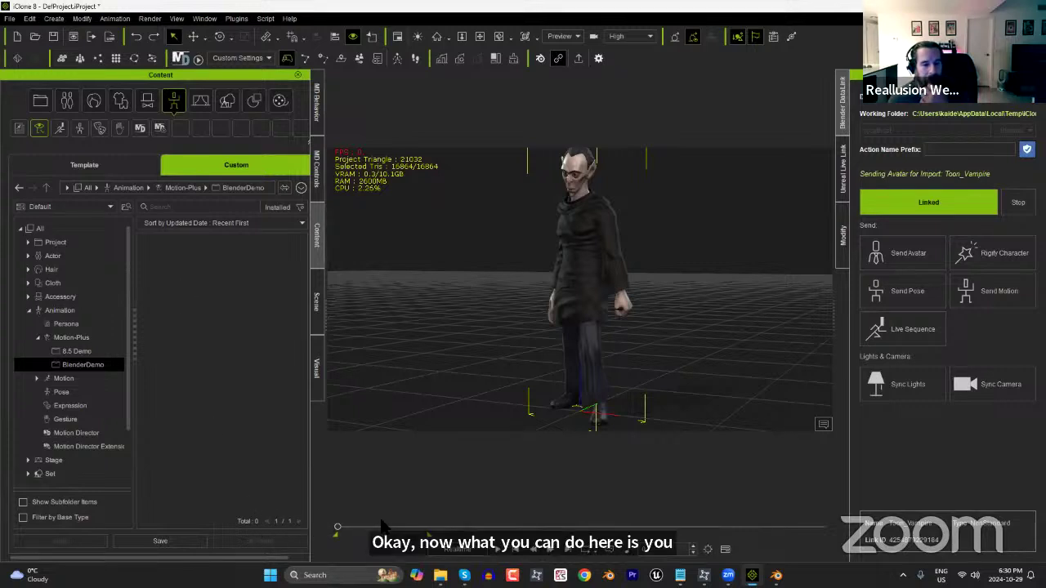
# Save the vampire's motion in the BlenderDemo folder as a Motion-Plus file named BlenderTest, including its character and accessory data.
pyautogui.click(185, 537)
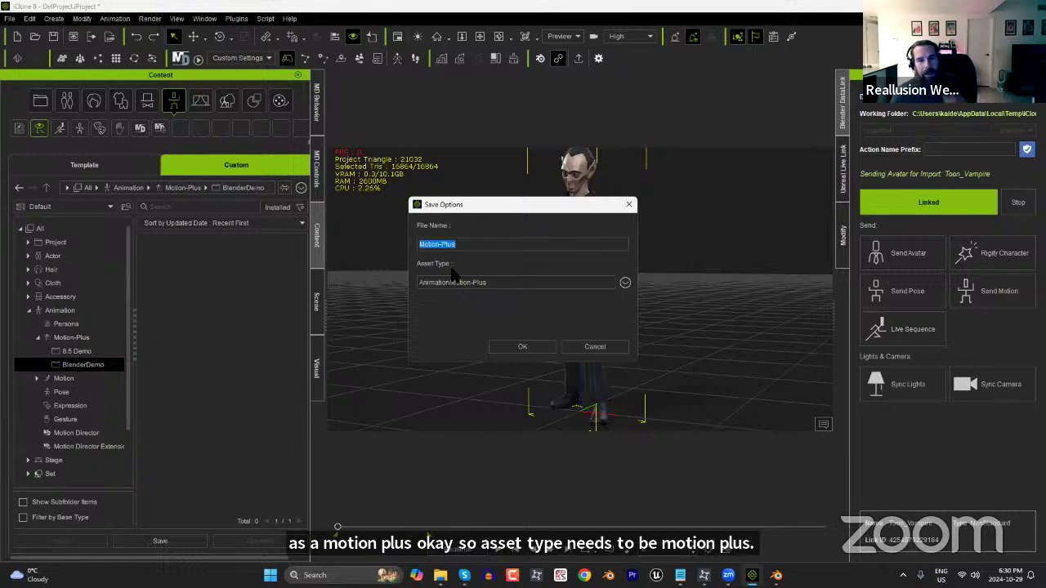
pyautogui.moveTo(485, 245); pyautogui.dragTo(384, 238)
pyautogui.write('BlenderTest')
pyautogui.click(519, 349)
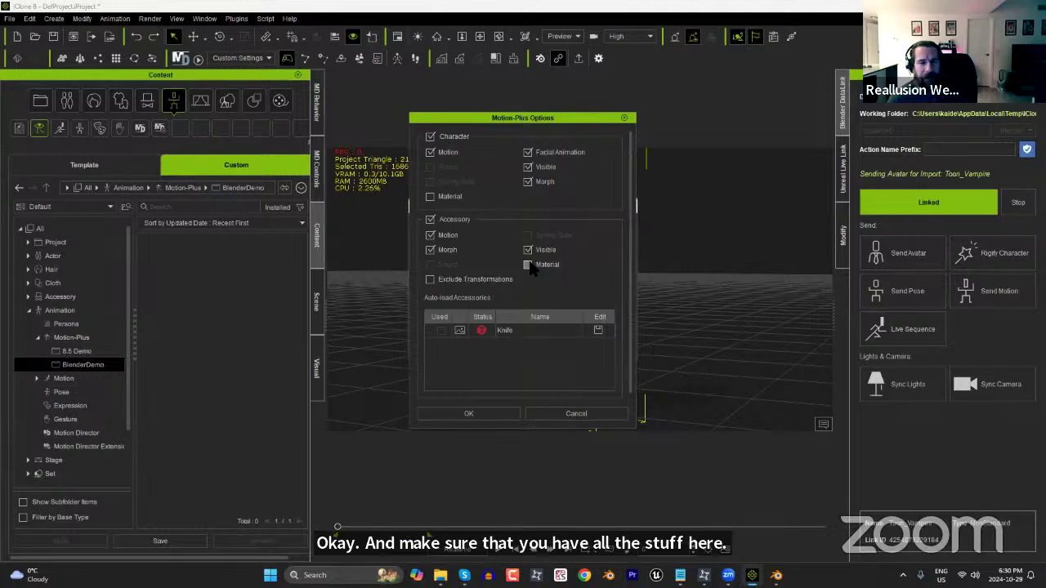
pyautogui.click(494, 333)
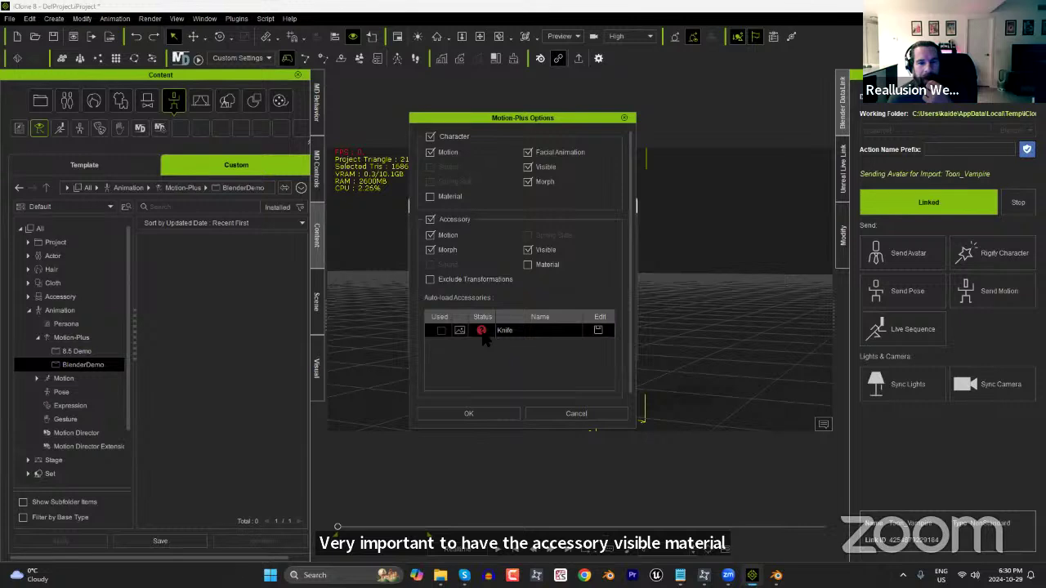
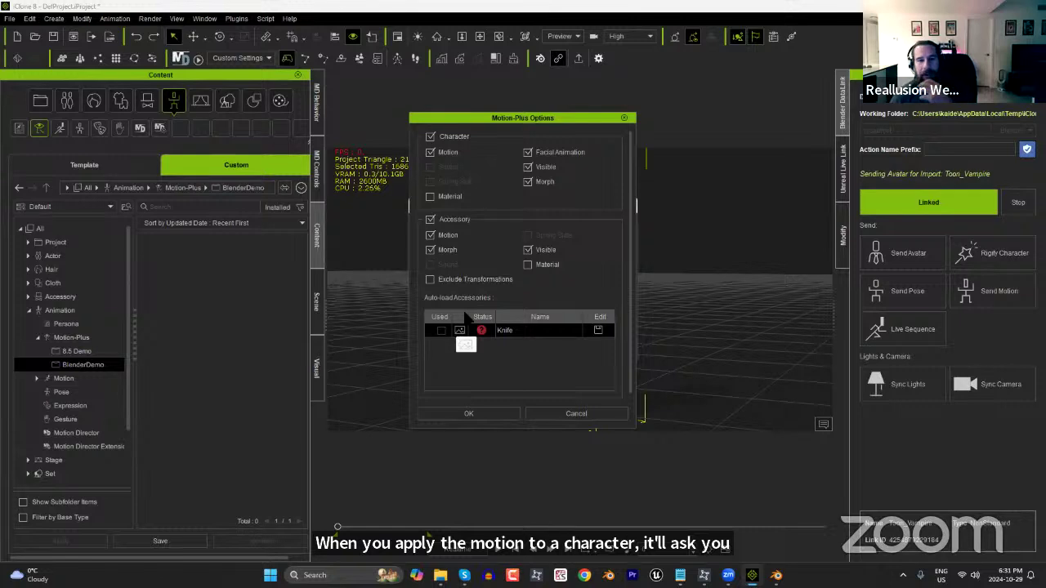
pyautogui.click(491, 412)
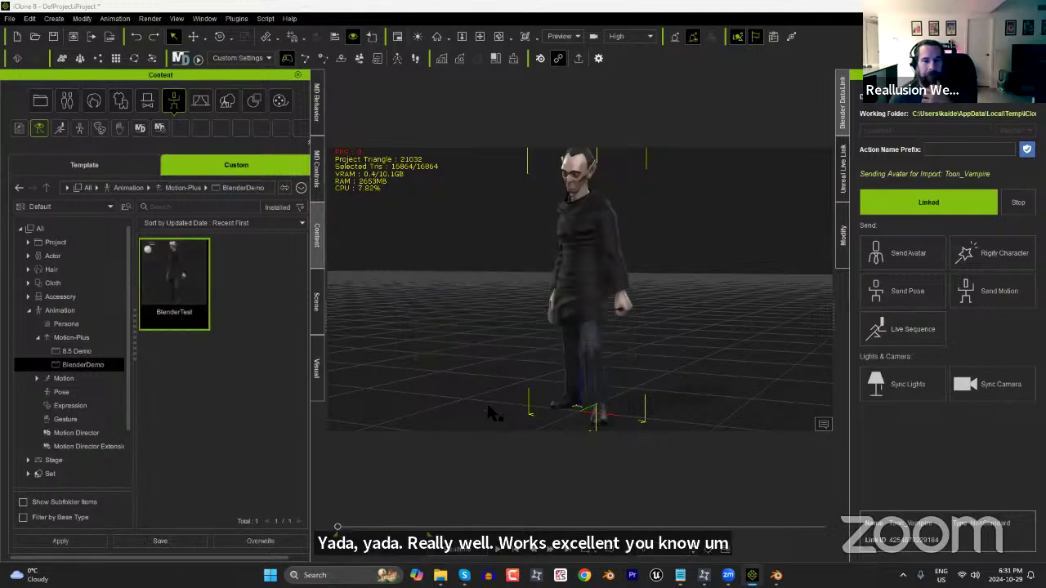
# Apply the Cheer03 Motion-Plus from the 8.5 Demo folder to the vampire, loading its accessory with the Banner mesh and Default material.
pyautogui.moveTo(337, 527)
pyautogui.mouseDown()
pyautogui.moveTo(357, 529)
pyautogui.moveTo(336, 530)
pyautogui.mouseUp()
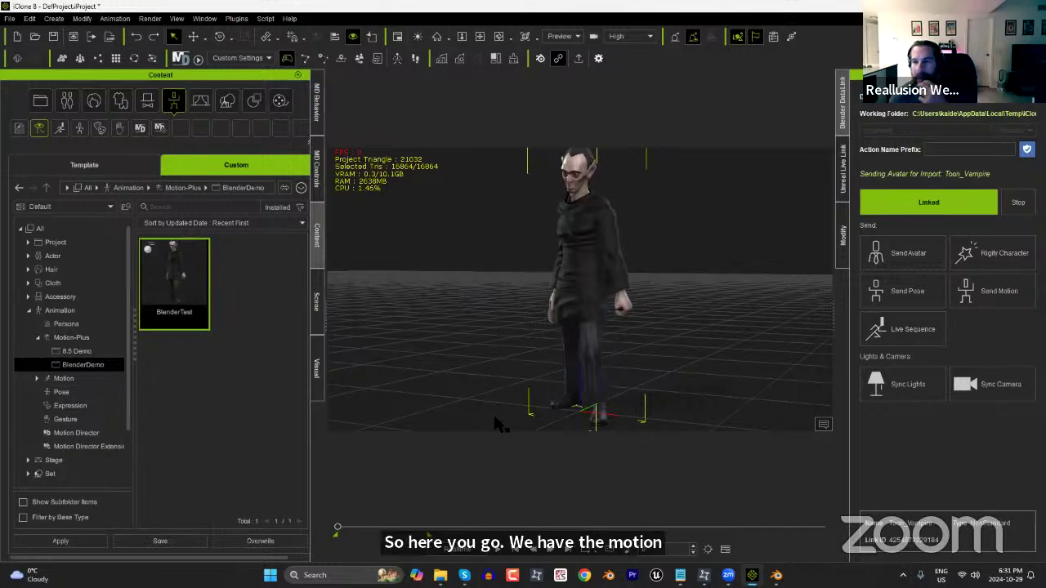
pyautogui.click(92, 351)
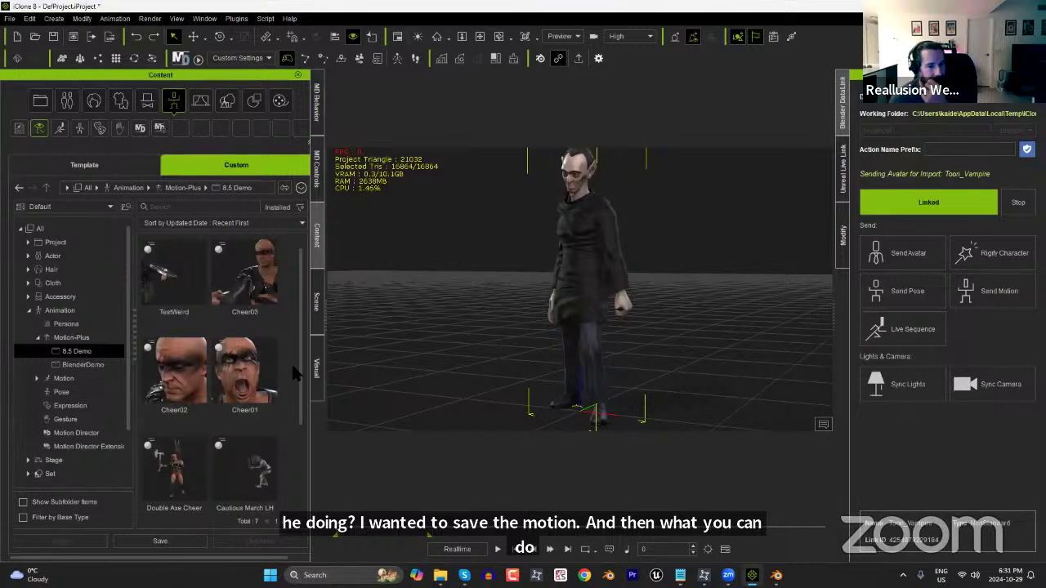
pyautogui.moveTo(301, 394); pyautogui.dragTo(305, 464)
pyautogui.scroll(3, 304, 464)
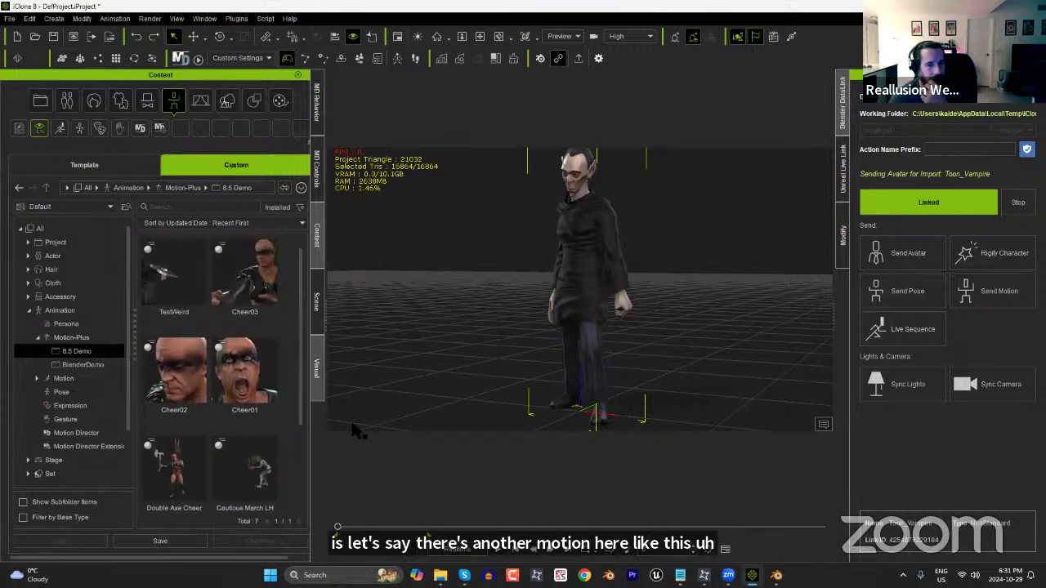
pyautogui.doubleClick(253, 305)
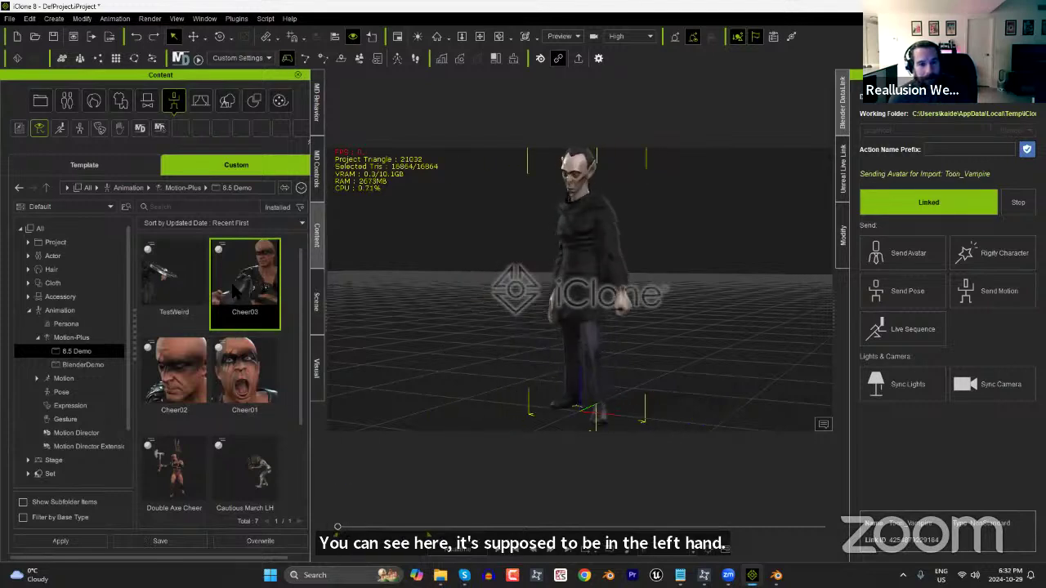
pyautogui.moveTo(245, 283); pyautogui.dragTo(572, 253)
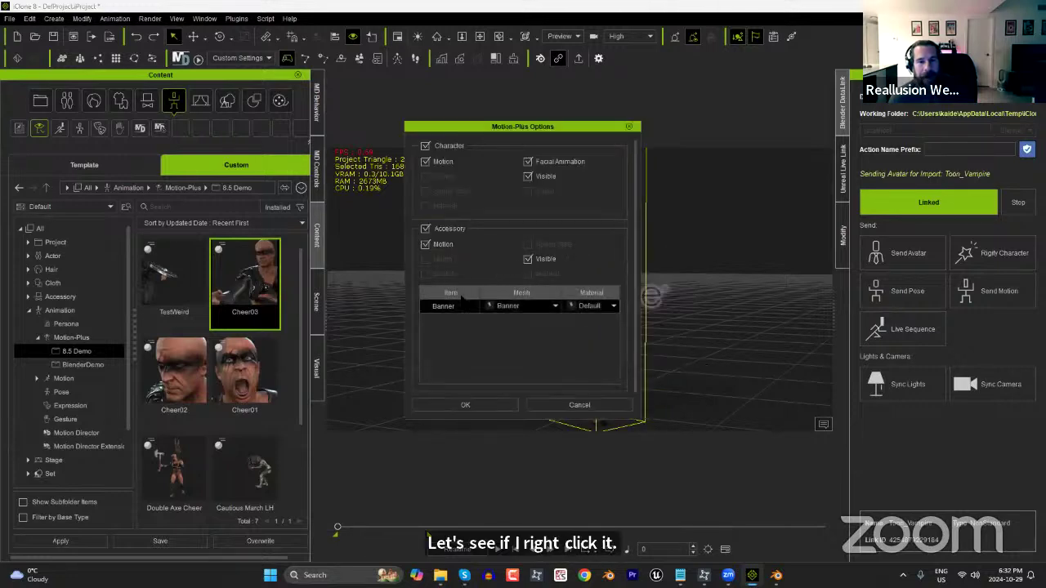
pyautogui.click(553, 311)
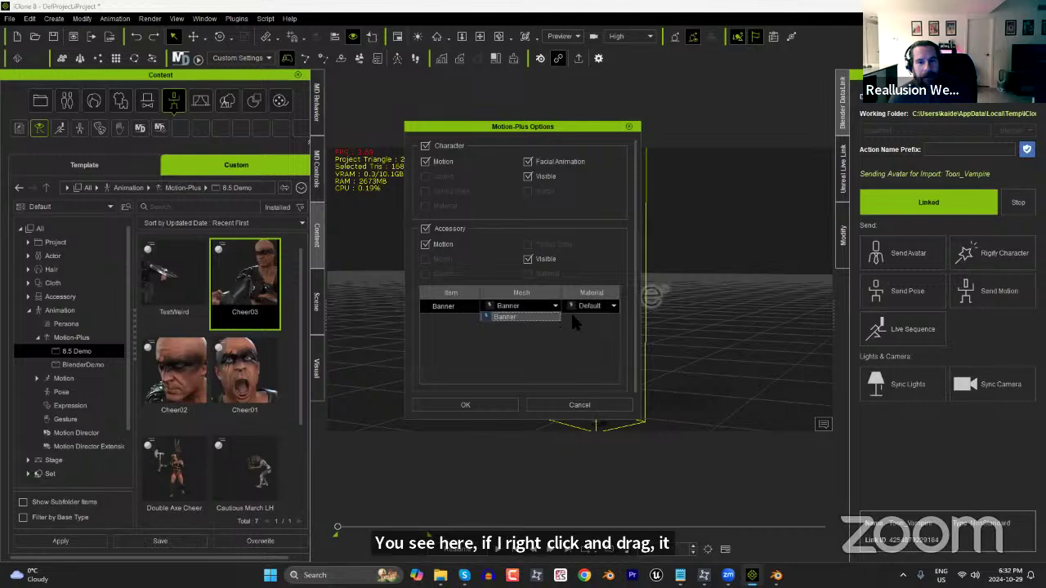
pyautogui.click(500, 318)
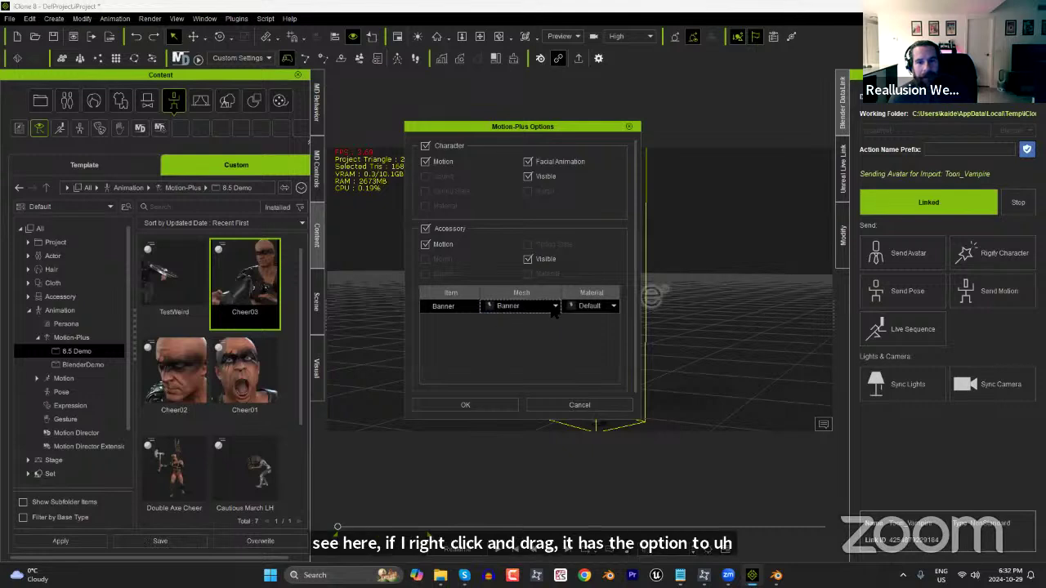
pyautogui.moveTo(556, 313)
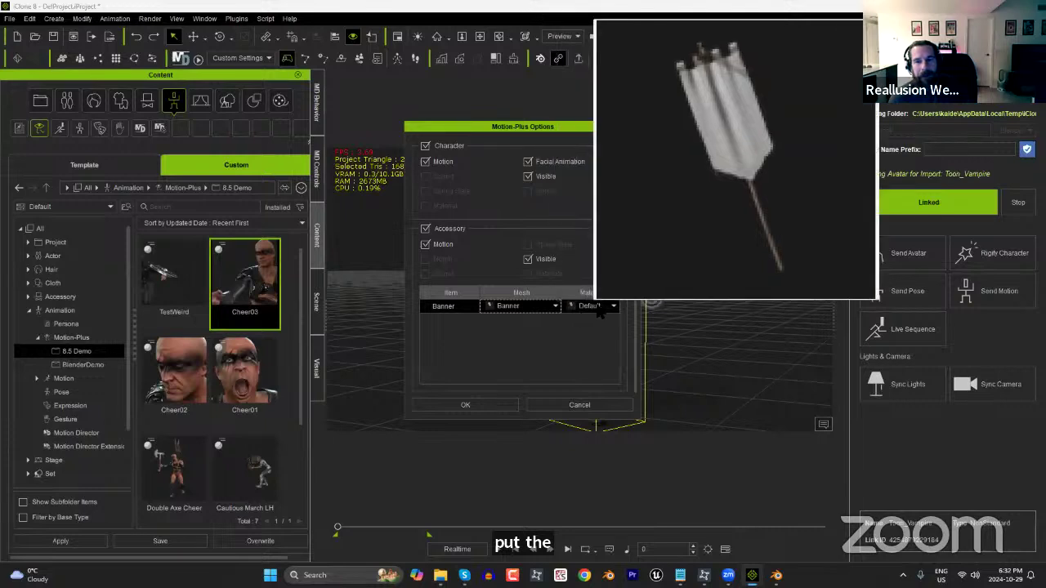
pyautogui.click(469, 404)
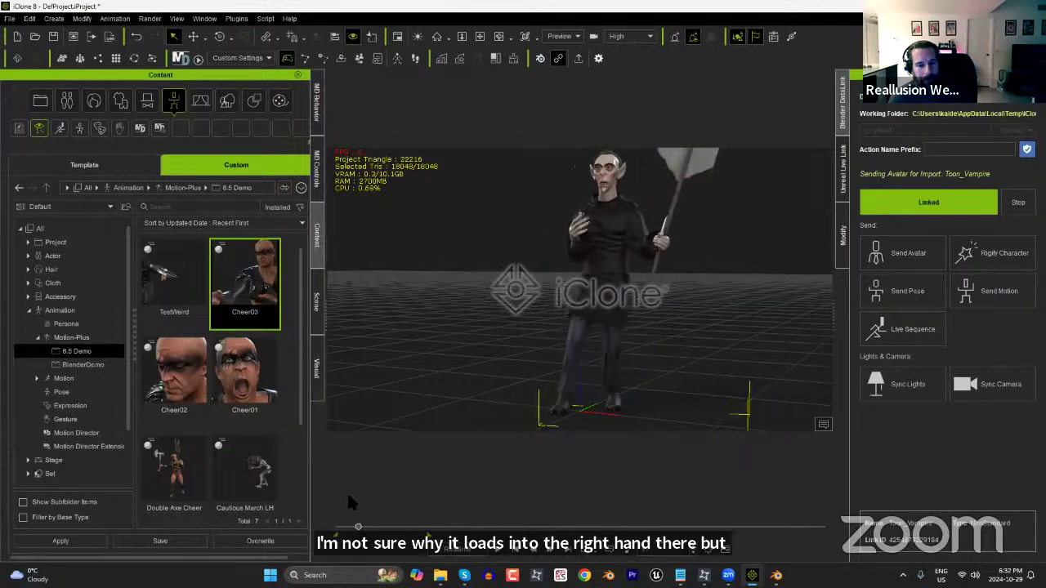
# Play back the vampire's Cheer03 motion to check how the banner moves with the character.
pyautogui.click(589, 313)
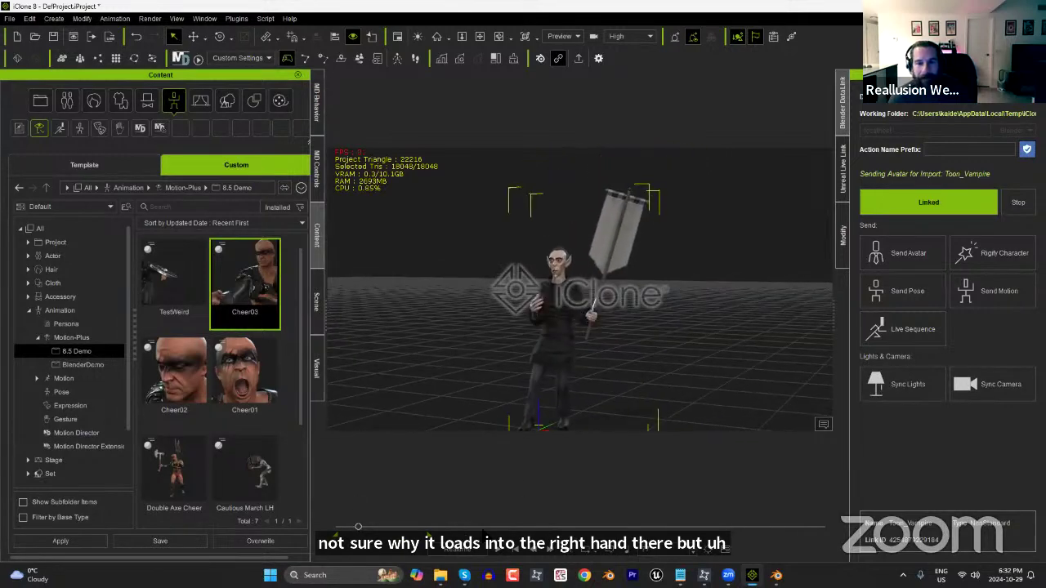
pyautogui.click(499, 548)
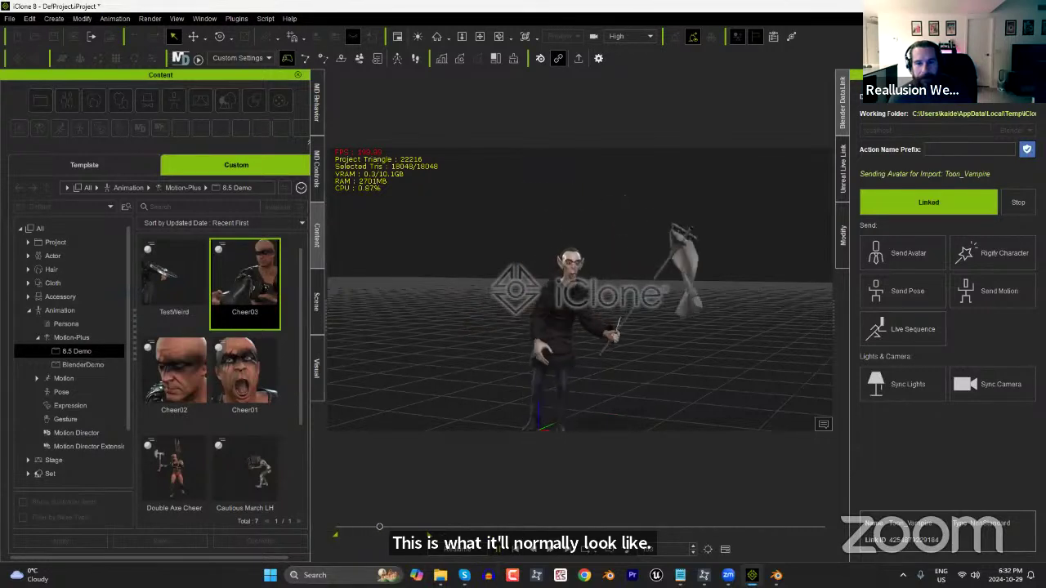
pyautogui.click(497, 546)
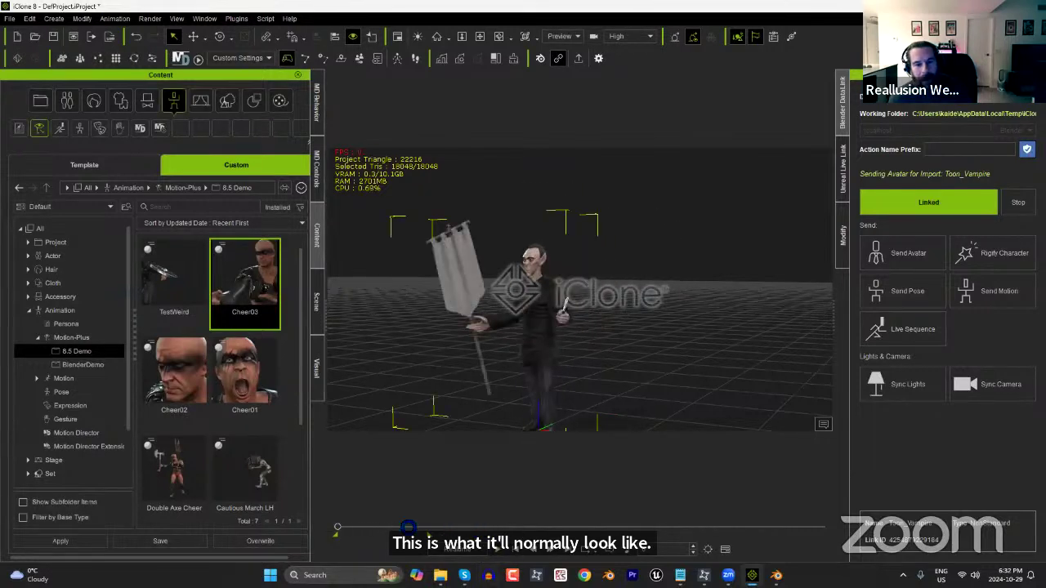
# Move the start of the playback range forward to exclude the odd opening frames of the cheer motion.
pyautogui.moveTo(338, 530); pyautogui.dragTo(360, 529)
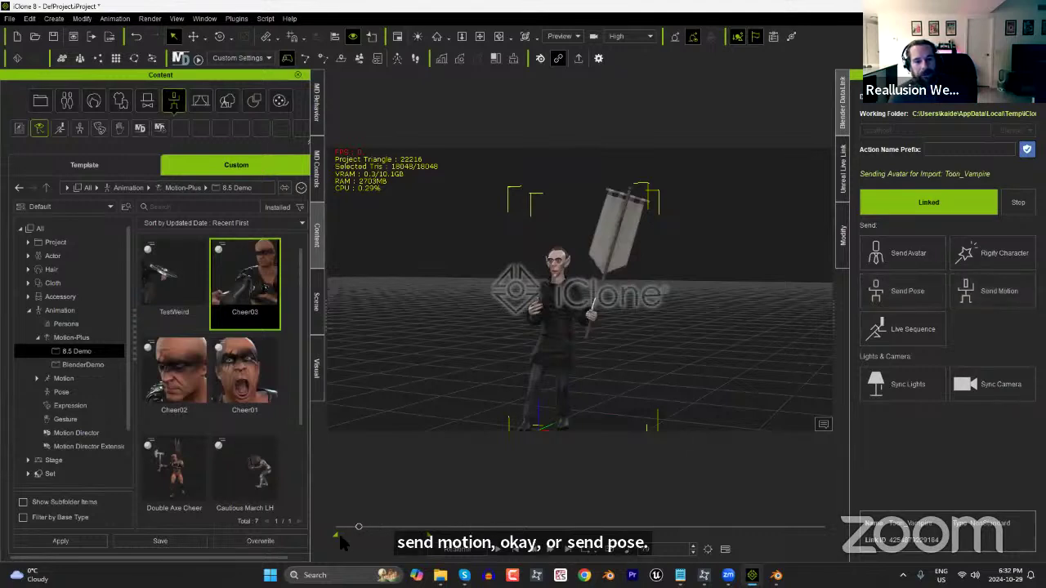
pyautogui.moveTo(359, 528); pyautogui.dragTo(343, 526)
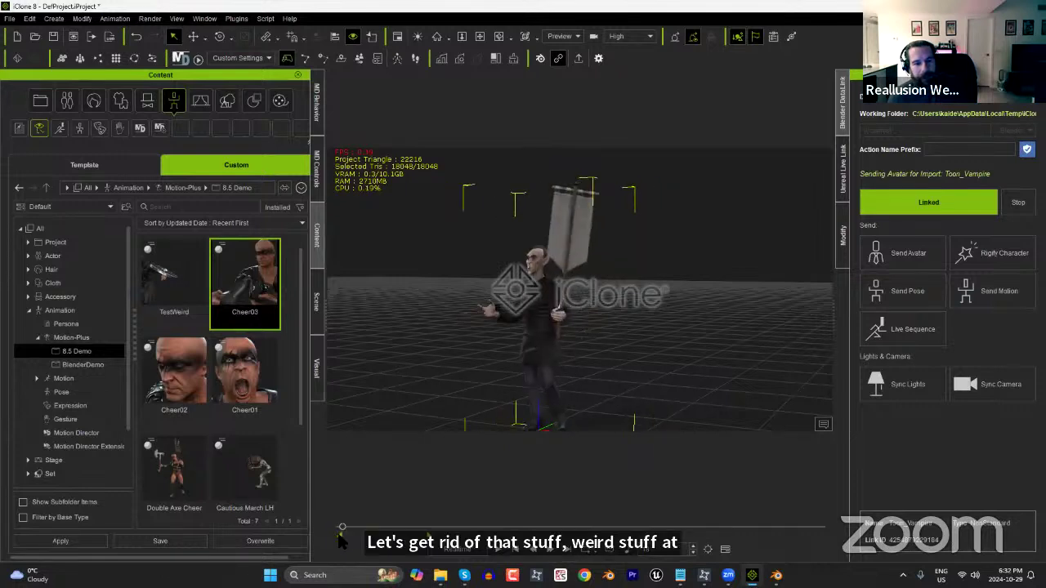
pyautogui.click(344, 528)
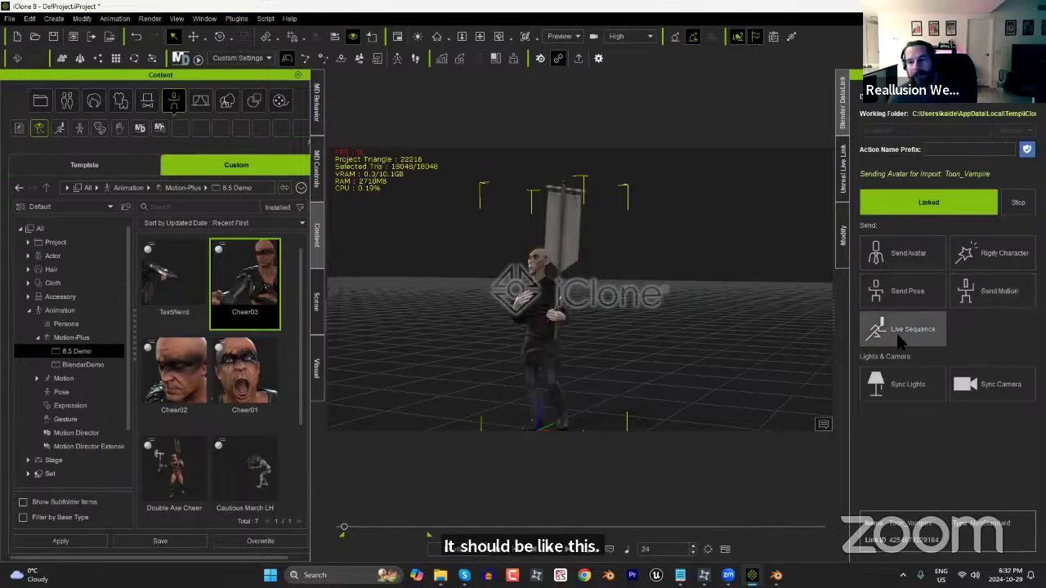
# Send the vampire's cheer motion to Blender through DataLink, accepting the export license notice.
pyautogui.click(972, 294)
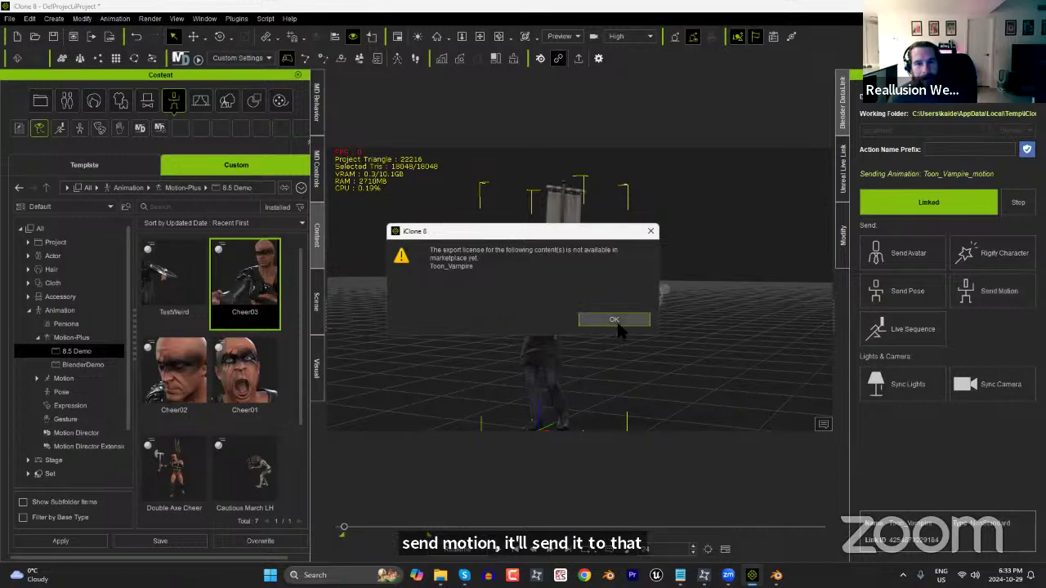
pyautogui.click(290, 18)
pyautogui.click(353, 218)
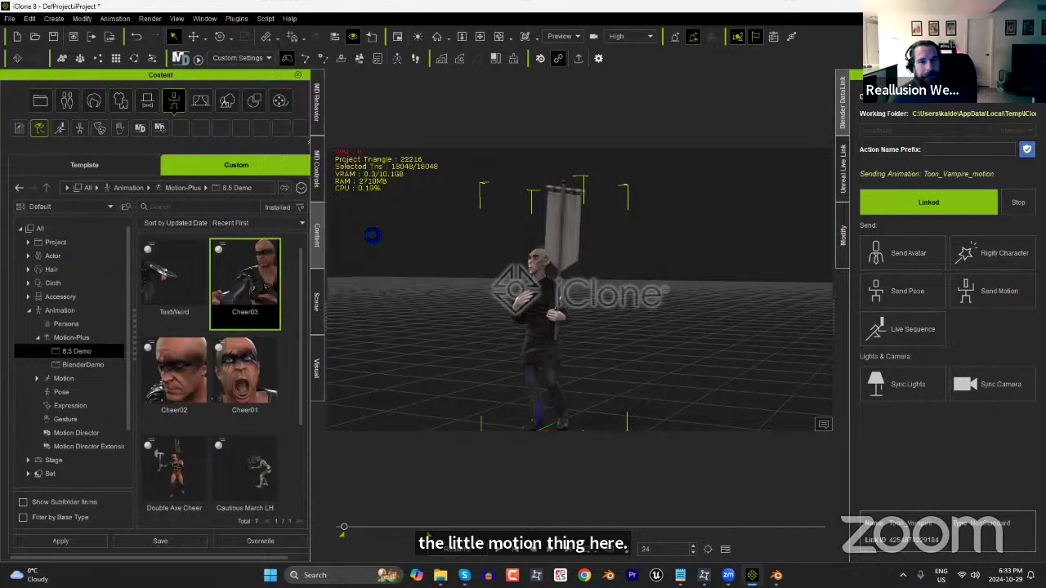
pyautogui.click(572, 353)
pyautogui.click(991, 294)
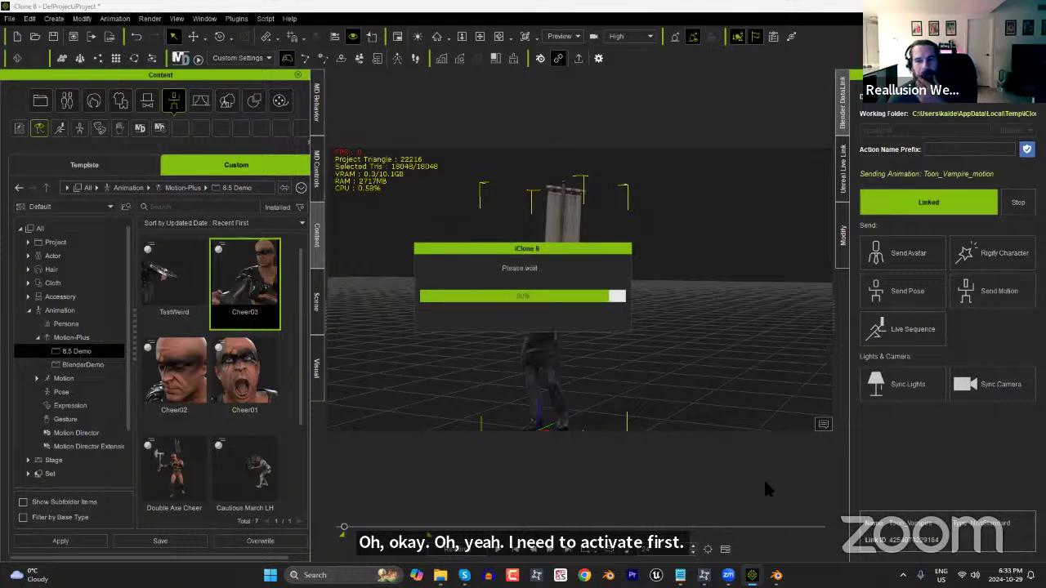
# Switch to Blender and review the newly received cheer motion on the vampire at several frames.
pyautogui.click(776, 574)
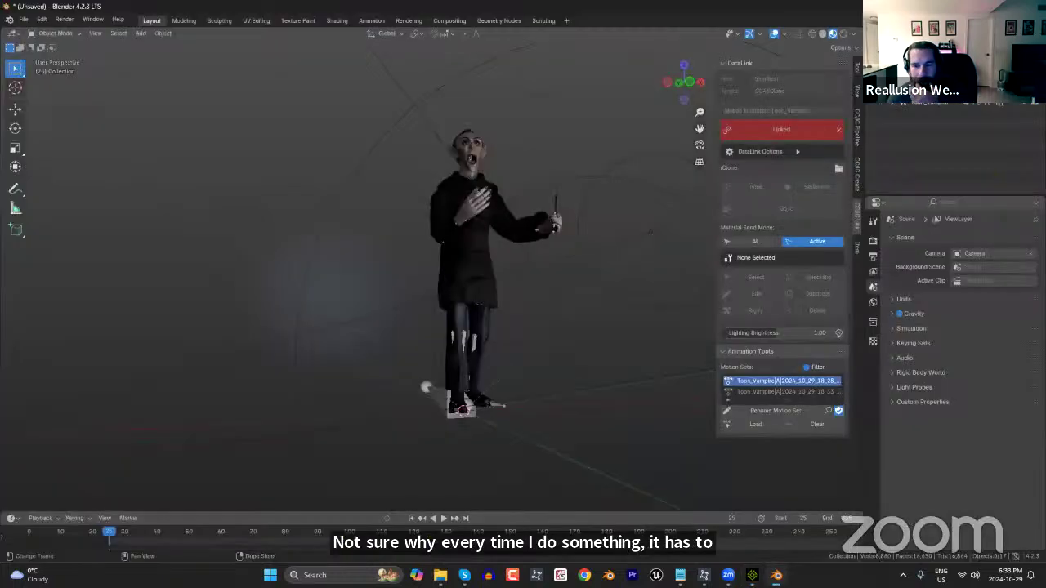
pyautogui.moveTo(618, 415); pyautogui.dragTo(736, 357, button='middle')
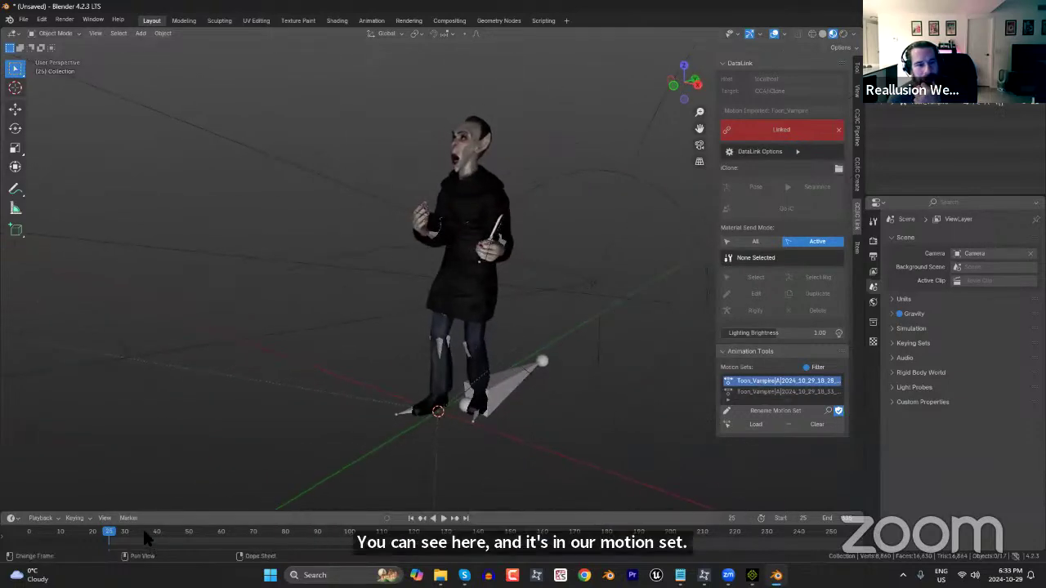
pyautogui.moveTo(135, 538); pyautogui.dragTo(562, 556)
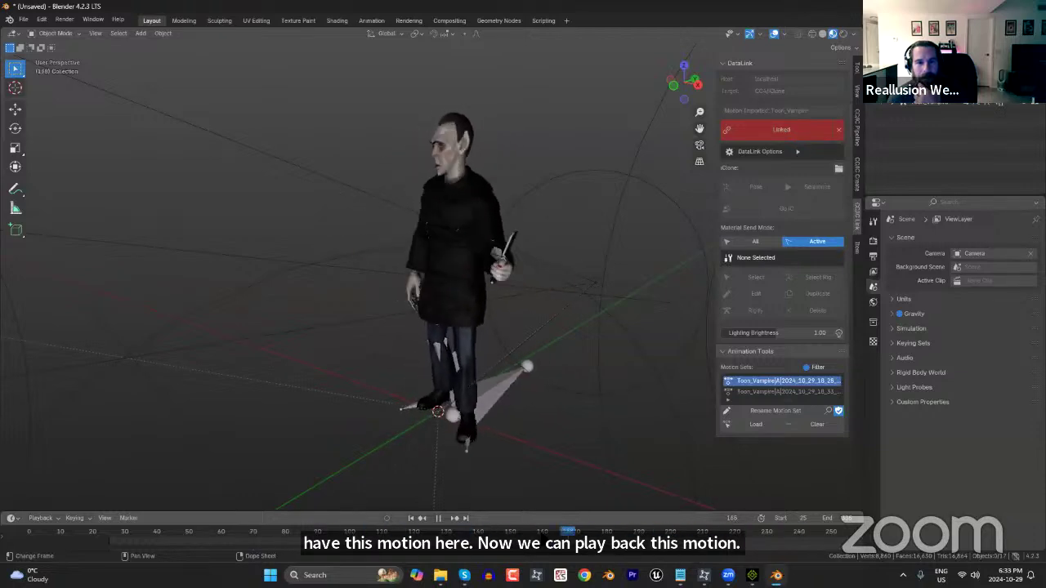
pyautogui.click(458, 531)
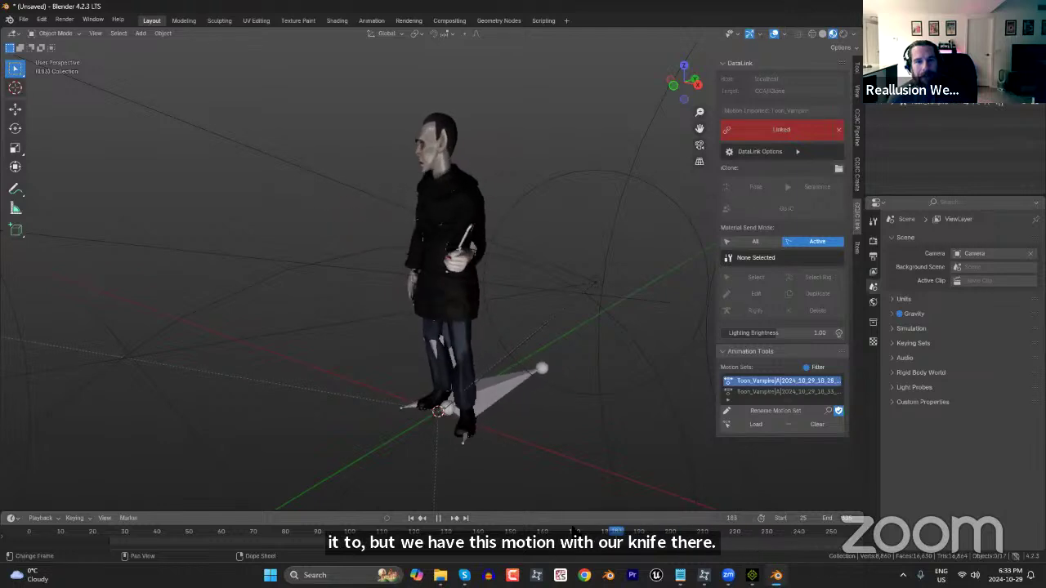
pyautogui.click(446, 532)
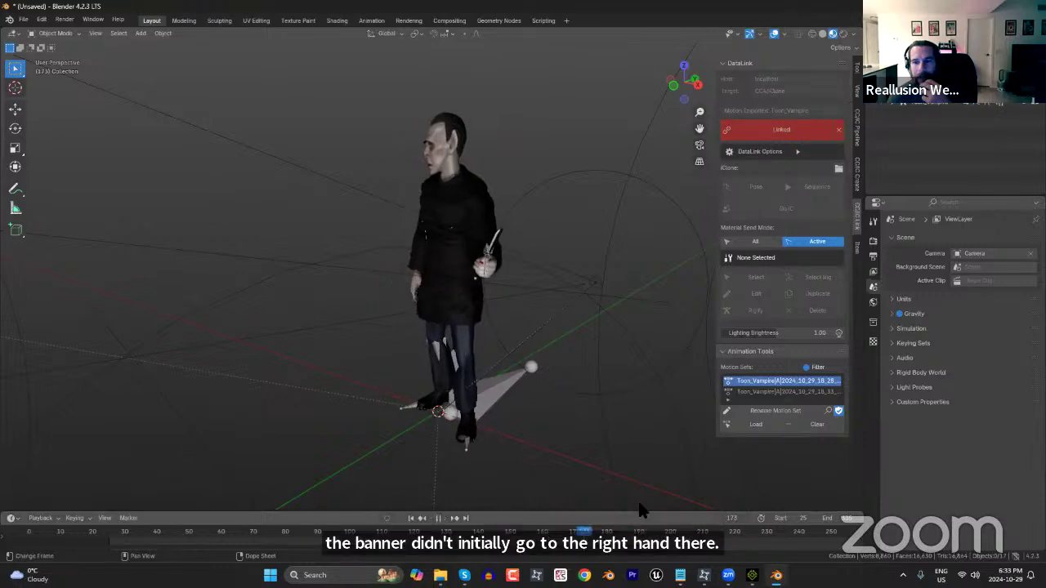
pyautogui.click(767, 393)
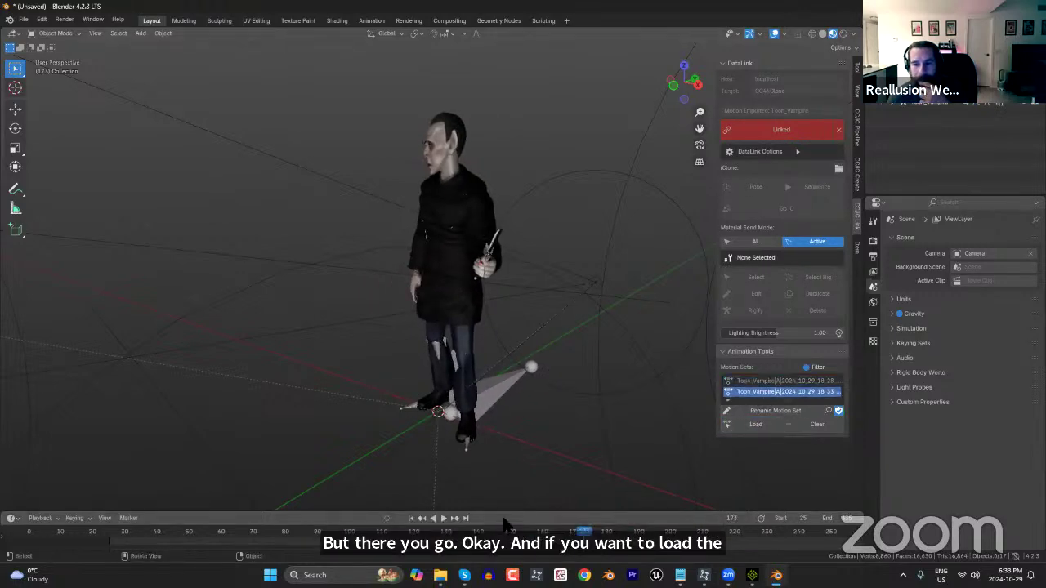
pyautogui.click(450, 531)
pyautogui.press('space')
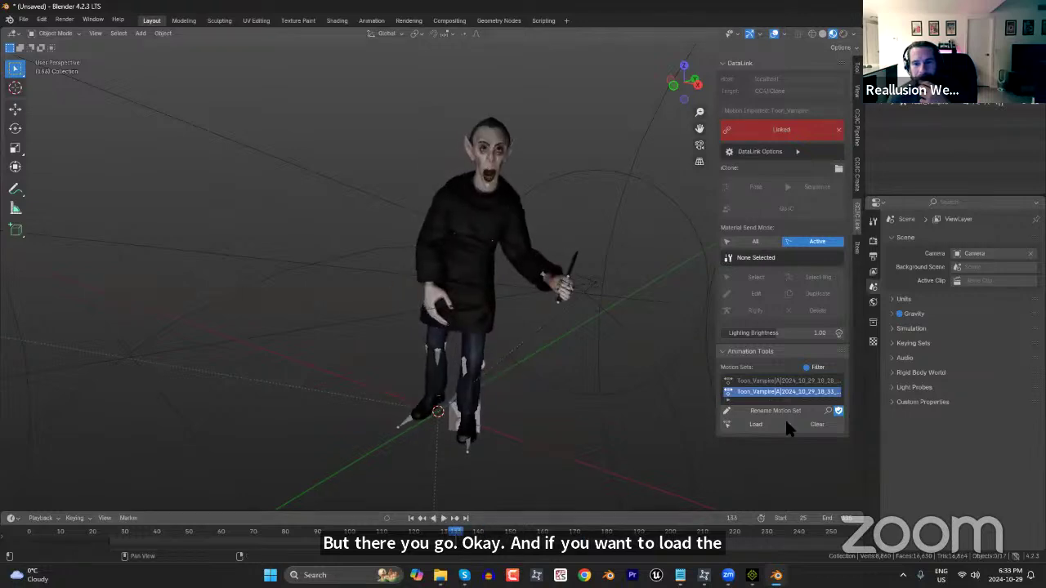
# Load the earlier Toon_Vampire motion set, the first in the list, onto the character and play it back.
pyautogui.click(775, 382)
pyautogui.click(754, 426)
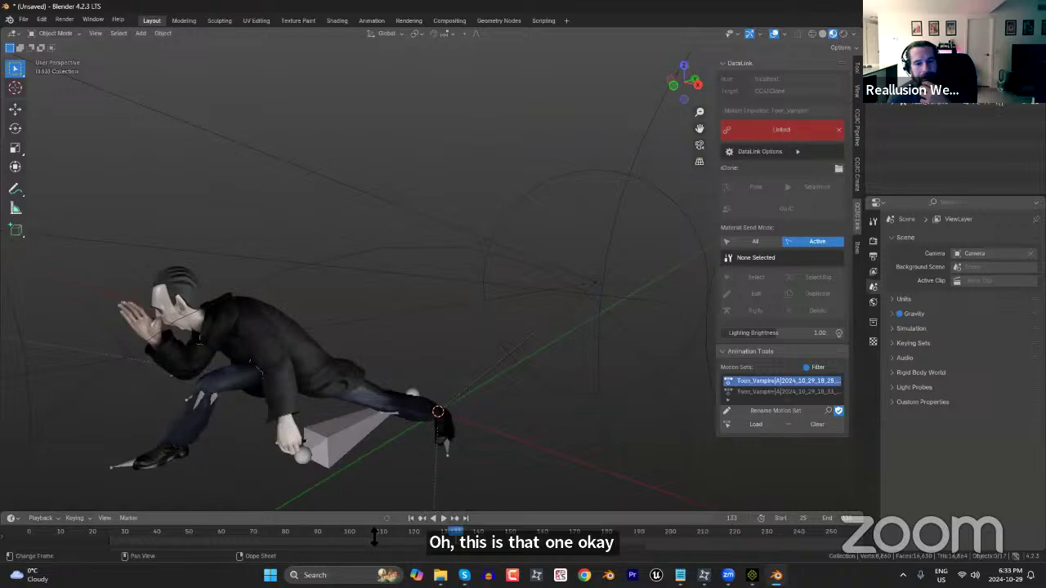
pyautogui.moveTo(372, 533); pyautogui.dragTo(187, 533)
pyautogui.press('space')
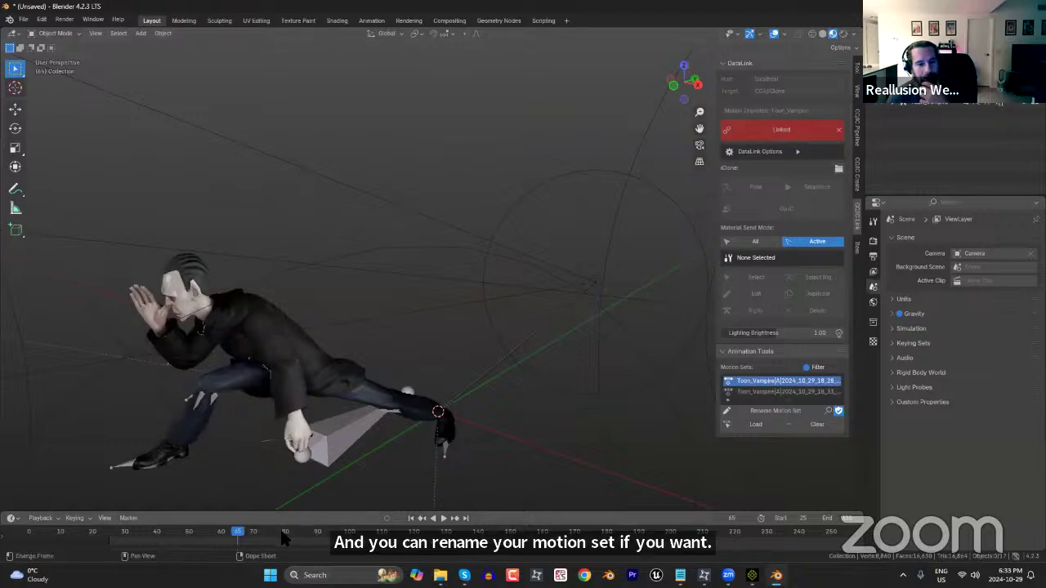
pyautogui.press('space')
pyautogui.press('space')
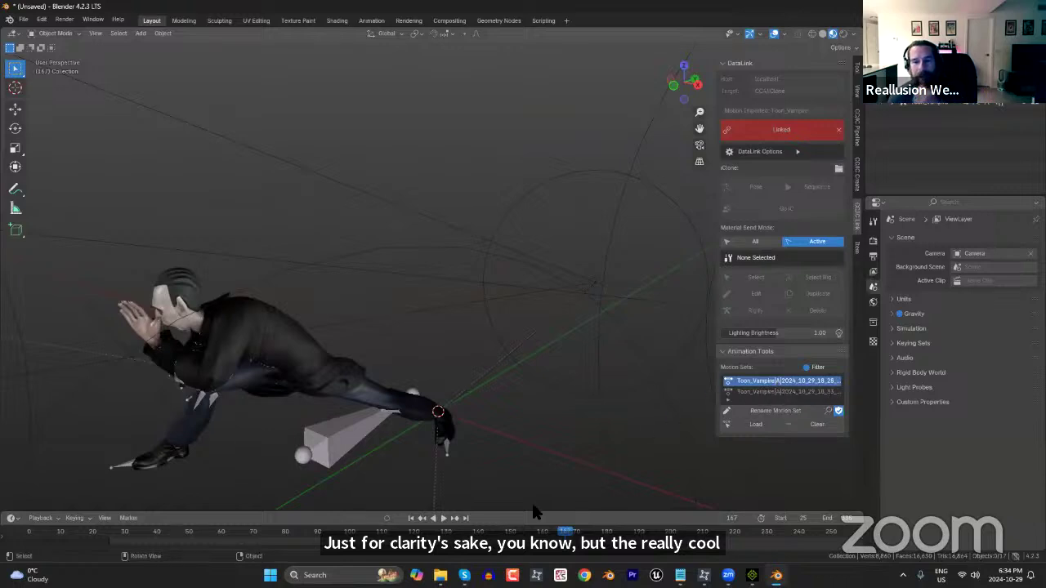
pyautogui.press('space')
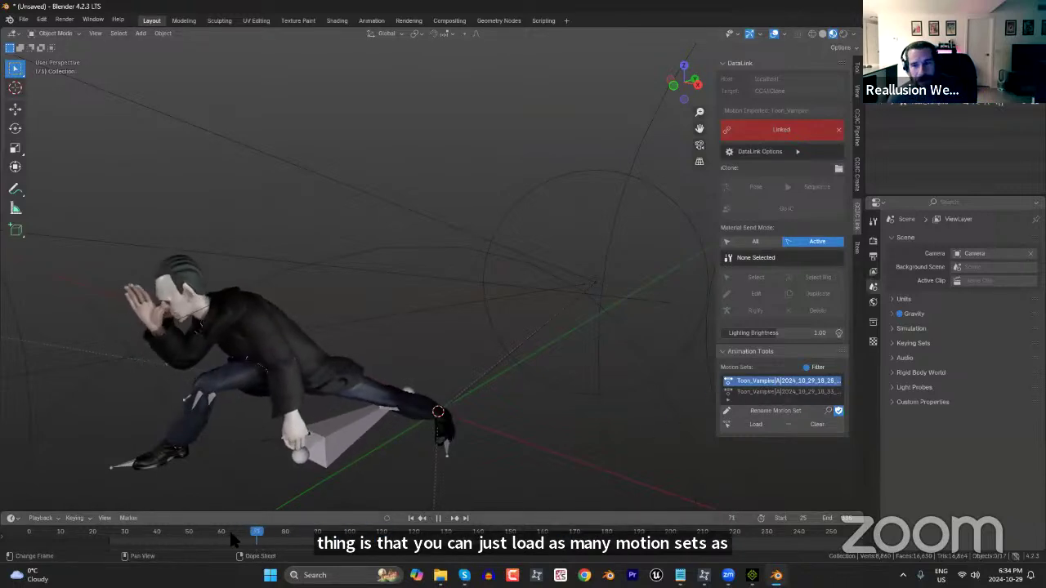
# Select the vampire's armature and convert it to a Rigify rig with the DataLink character tools.
pyautogui.click(285, 411)
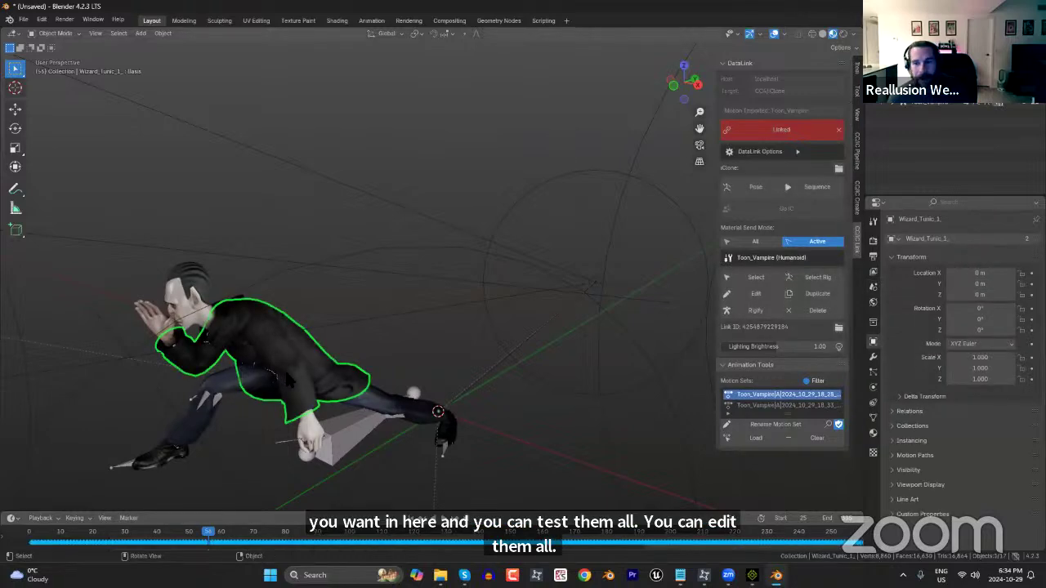
pyautogui.click(739, 278)
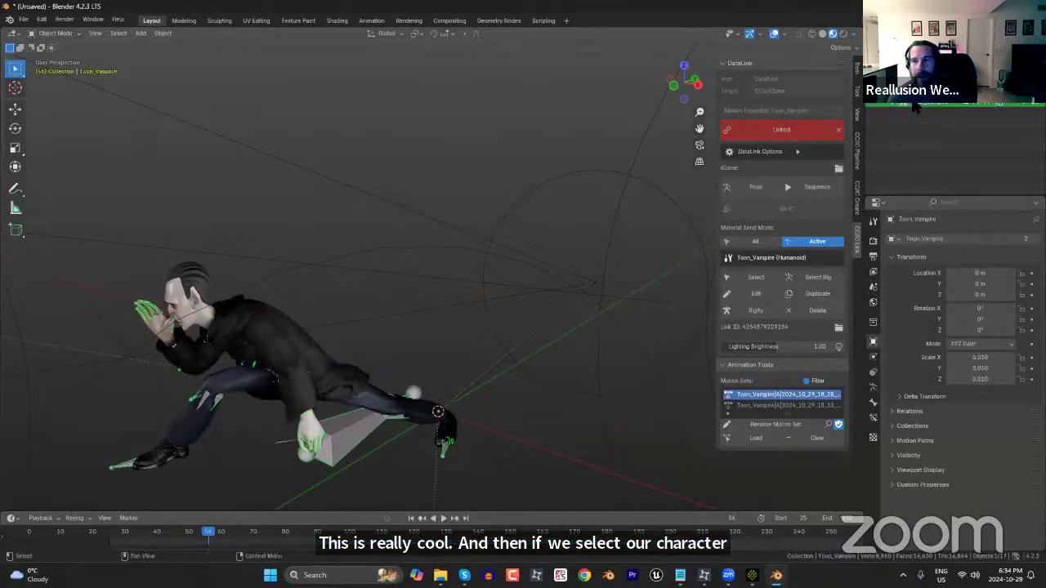
pyautogui.moveTo(475, 380); pyautogui.dragTo(549, 270, button='middle')
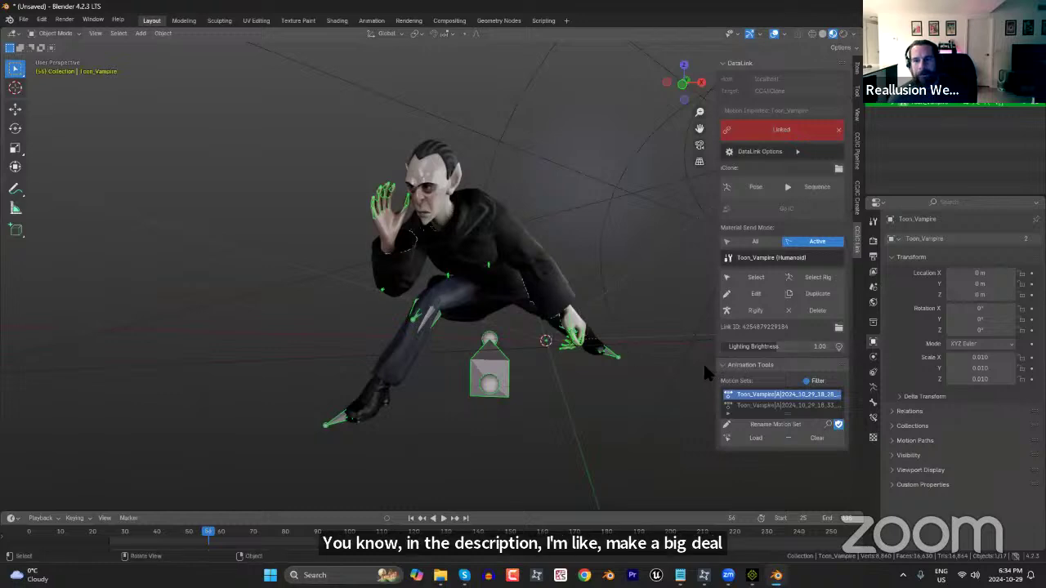
pyautogui.click(751, 310)
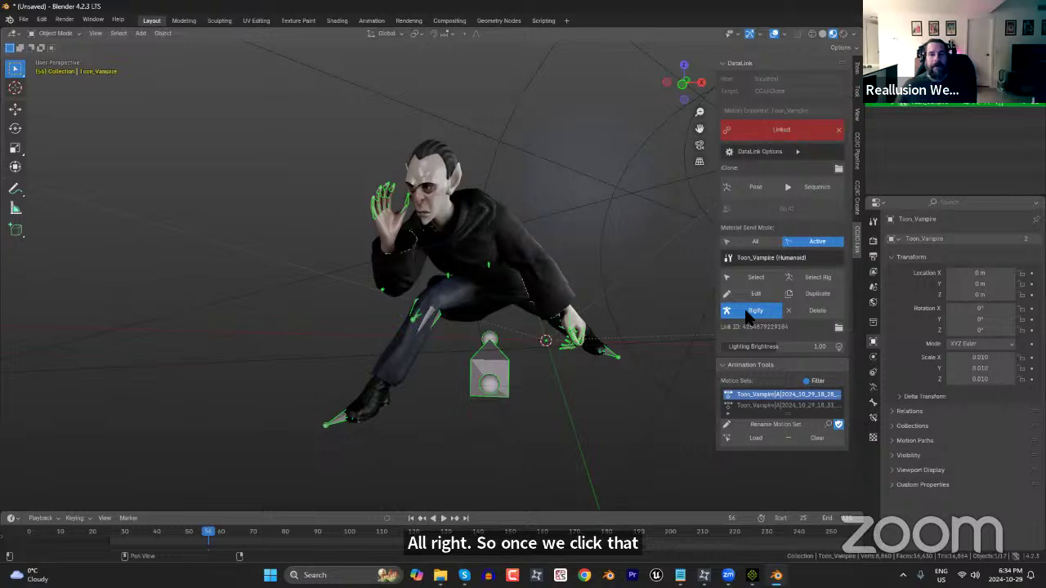
pyautogui.click(750, 311)
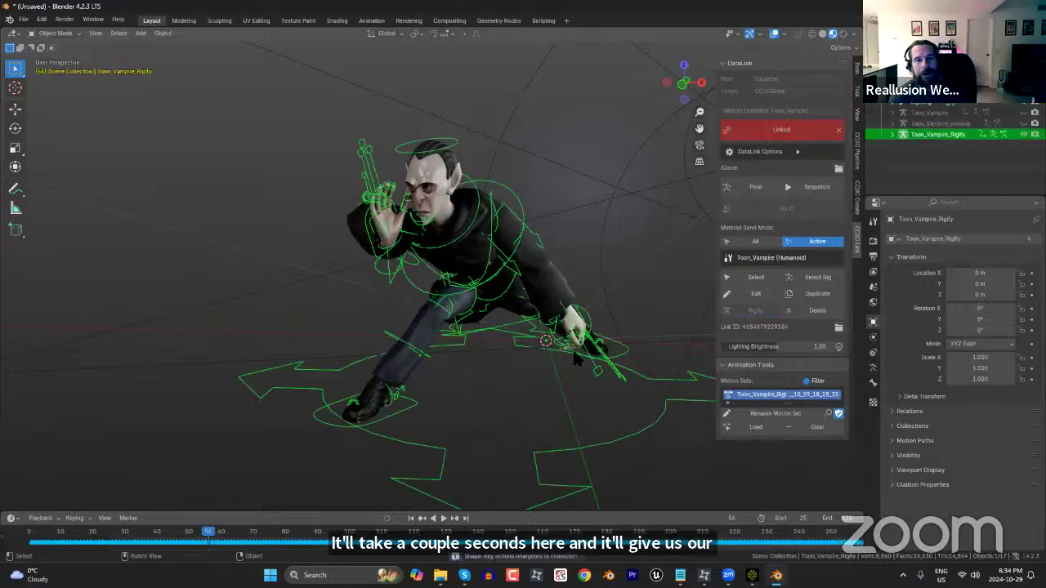
# Open the Animation workspace in Pose Mode for the Rigify rig and frame the vampire from the front.
pyautogui.click(66, 33)
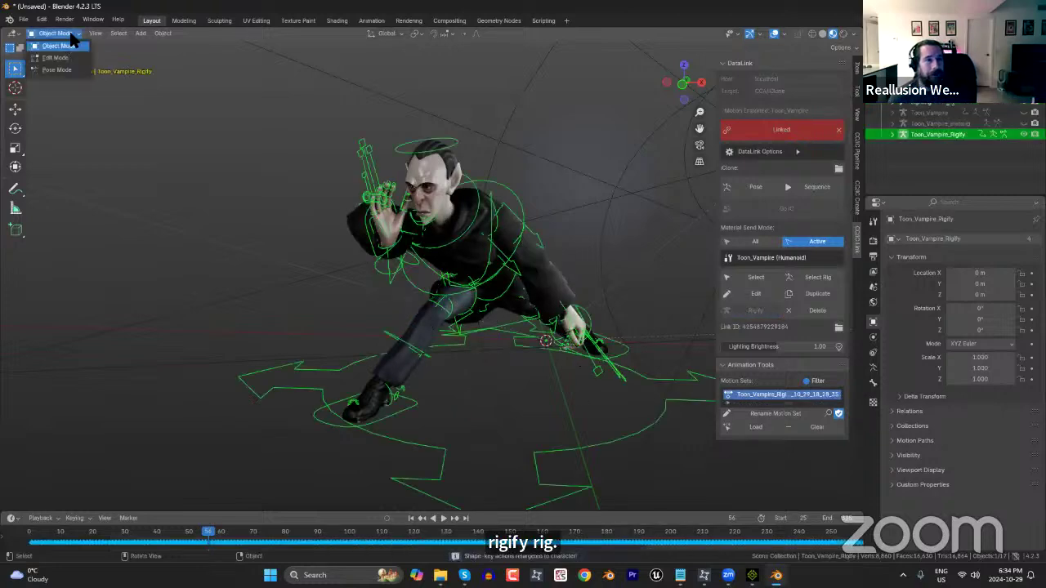
pyautogui.click(162, 33)
pyautogui.click(371, 21)
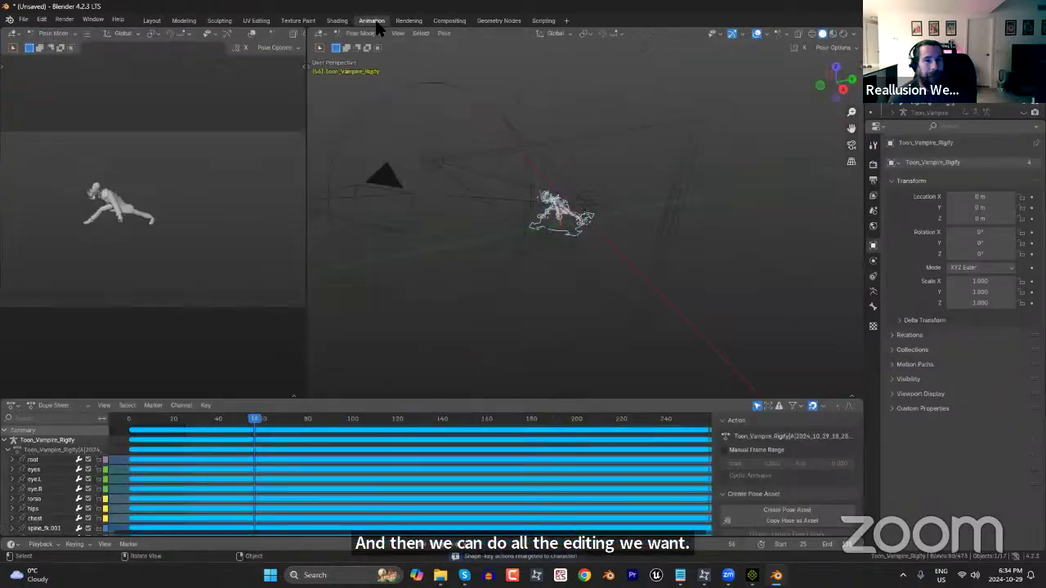
pyautogui.scroll(5, 605, 271)
pyautogui.moveTo(568, 281); pyautogui.dragTo(523, 393, button='middle')
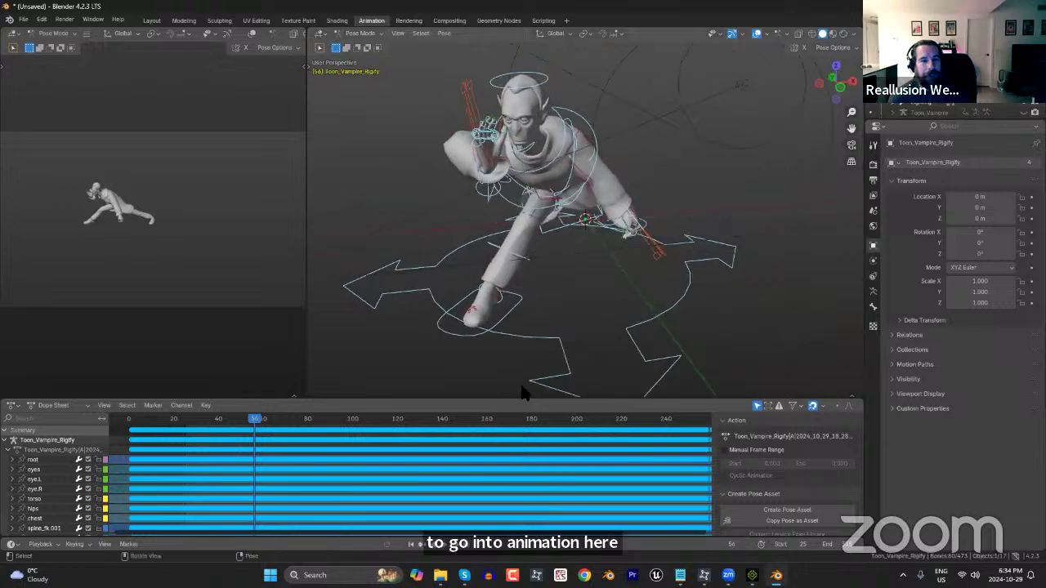
# Select the neck control and review the vampire's pose around frames 40 to 54.
pyautogui.click(541, 161)
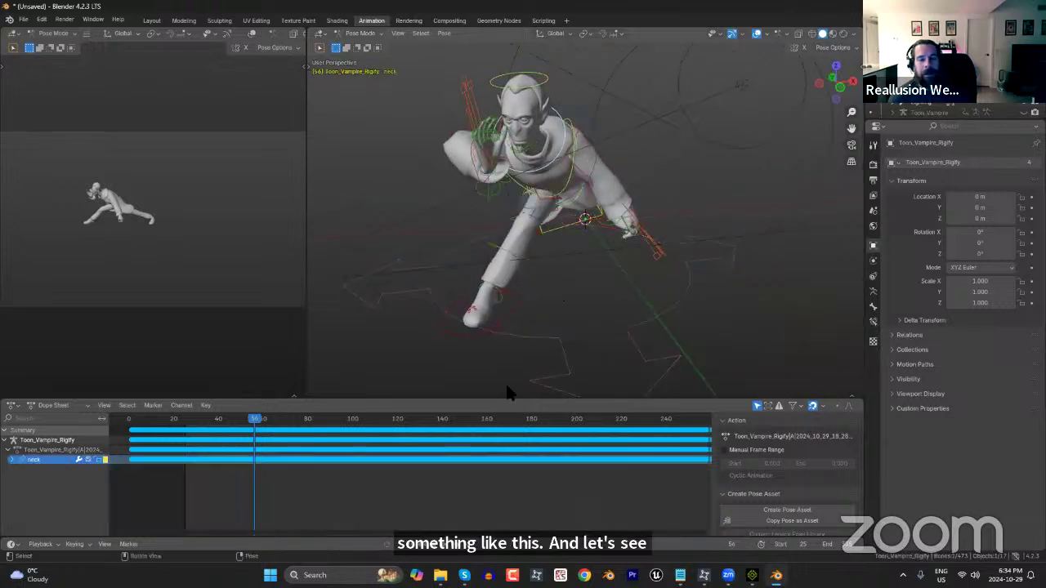
pyautogui.moveTo(324, 424); pyautogui.dragTo(218, 446)
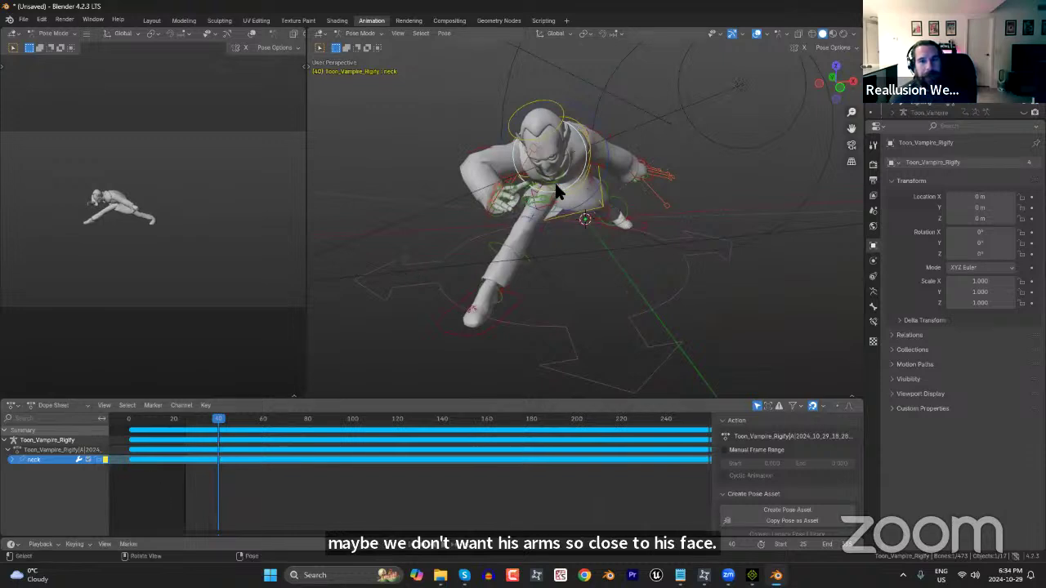
pyautogui.scroll(3, 272, 490)
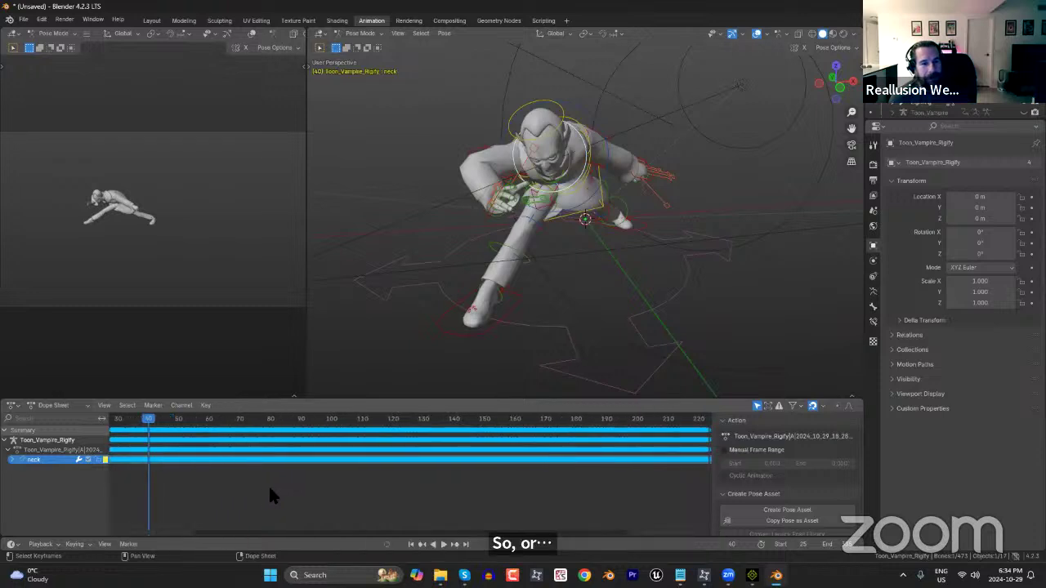
pyautogui.scroll(4, 204, 495)
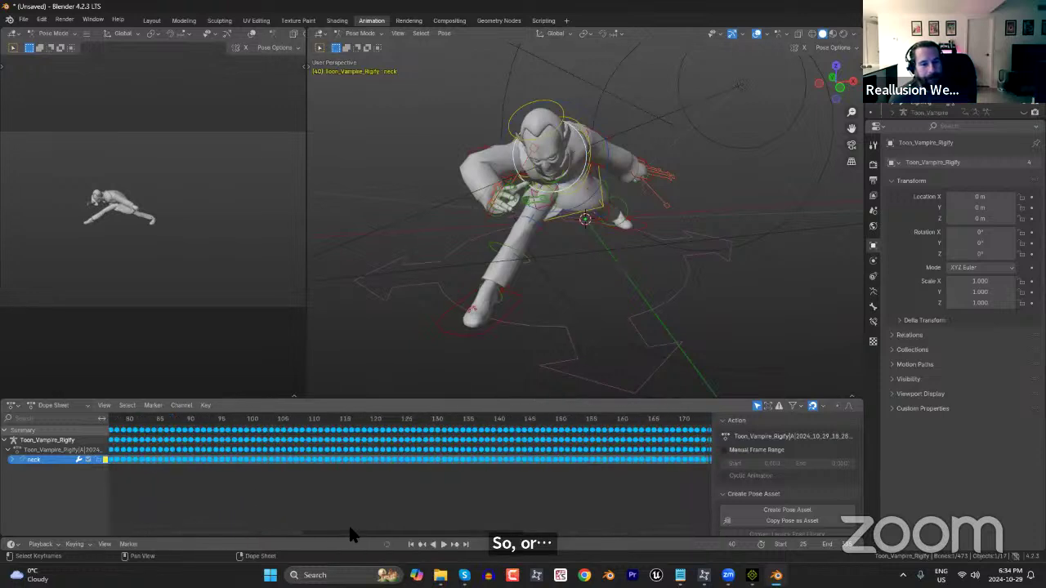
pyautogui.moveTo(342, 538); pyautogui.dragTo(237, 530)
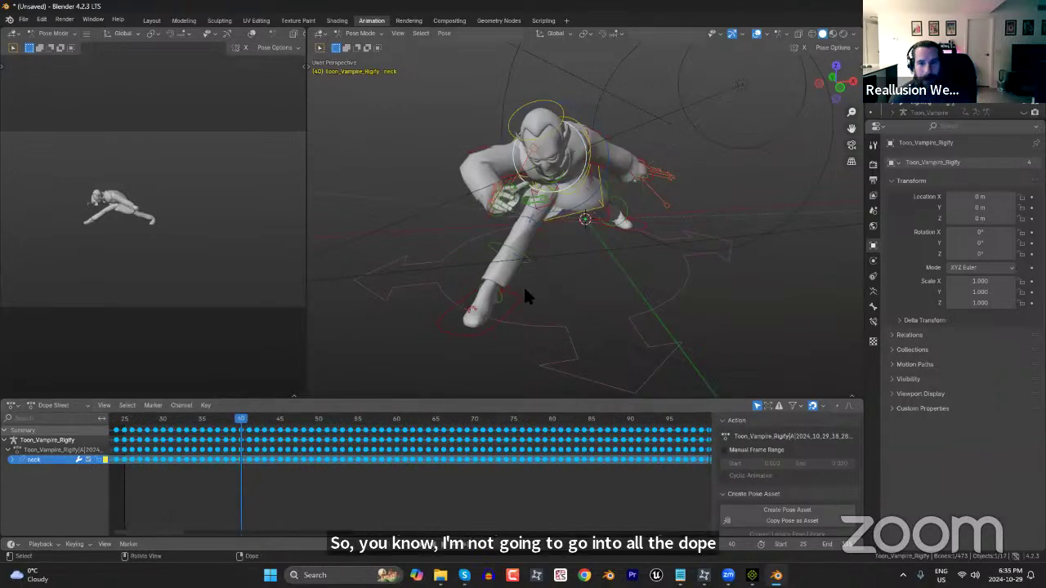
pyautogui.moveTo(256, 427); pyautogui.dragTo(354, 431)
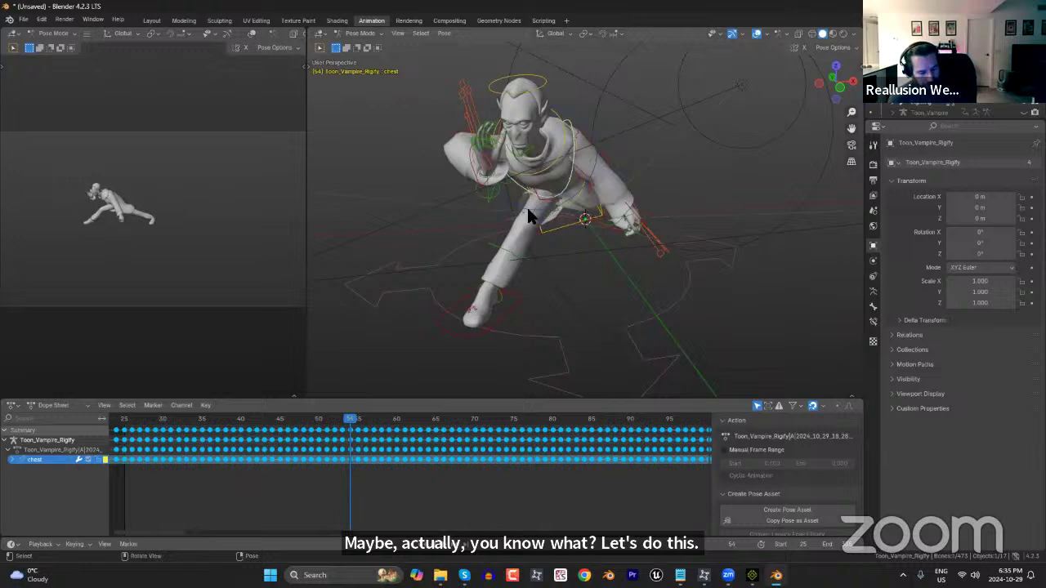
pyautogui.press('c')
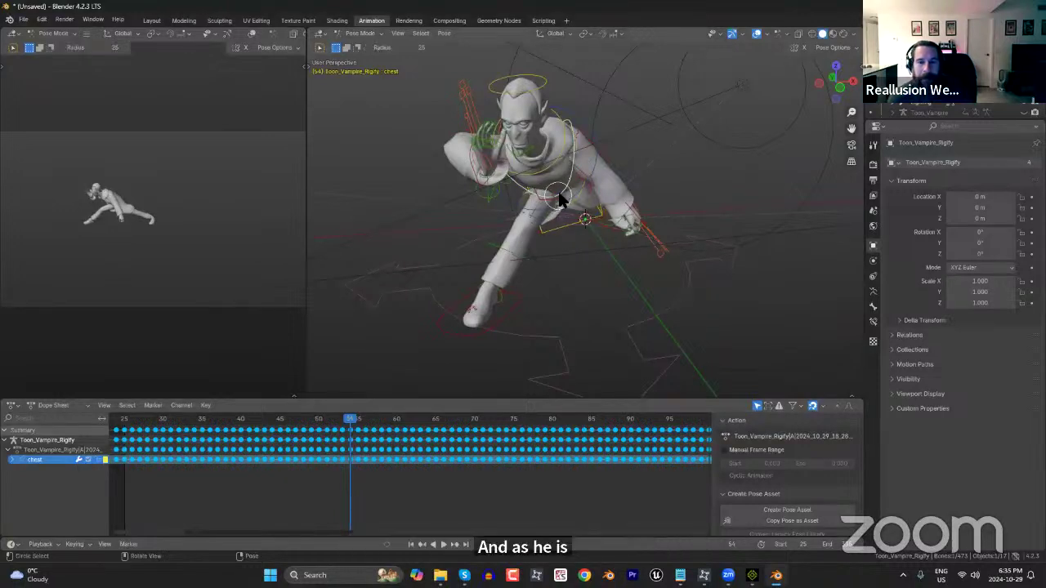
pyautogui.press('Escape')
pyautogui.press('g')
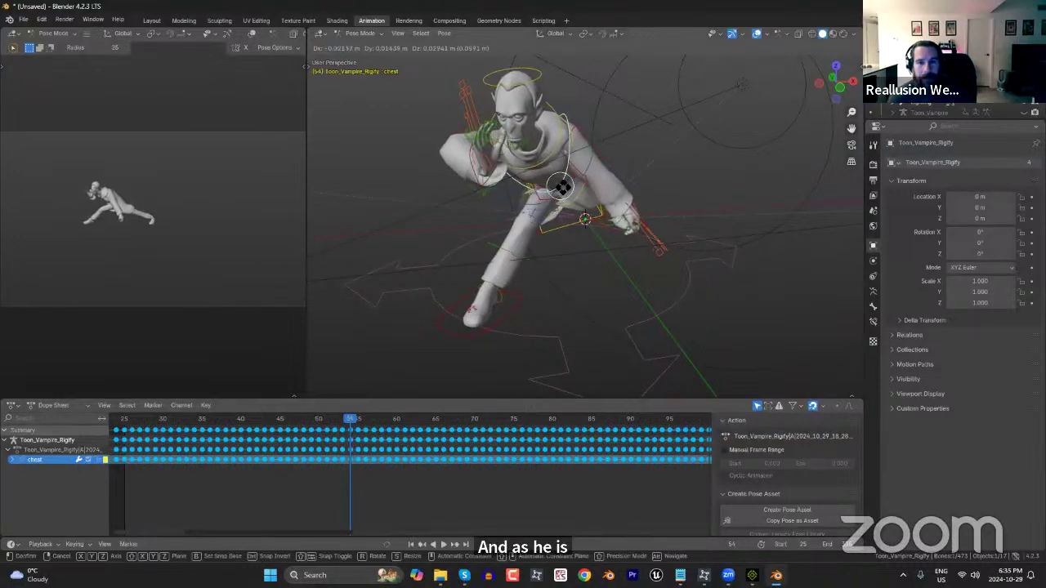
pyautogui.press('r')
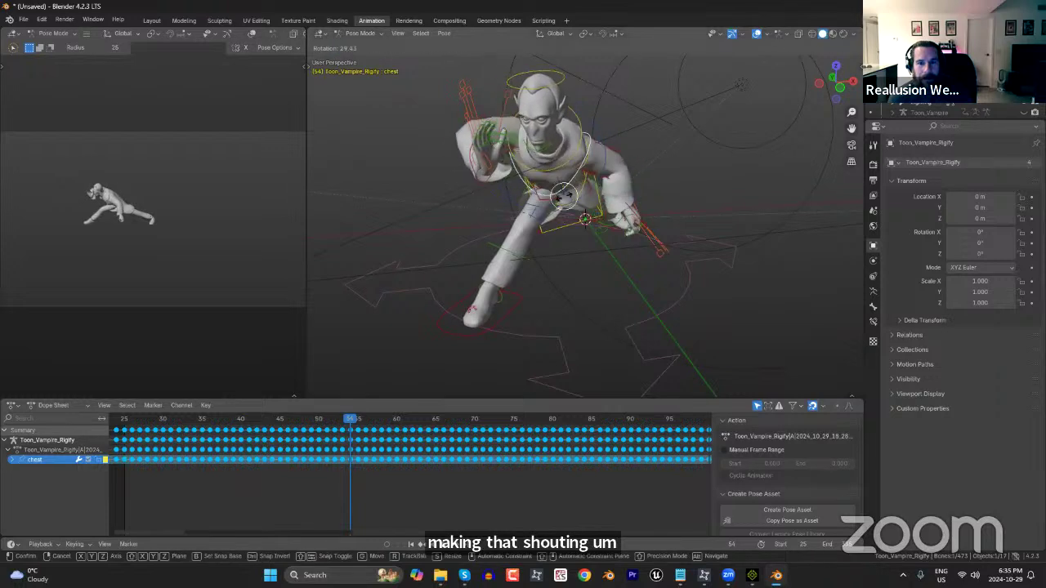
pyautogui.press('Escape')
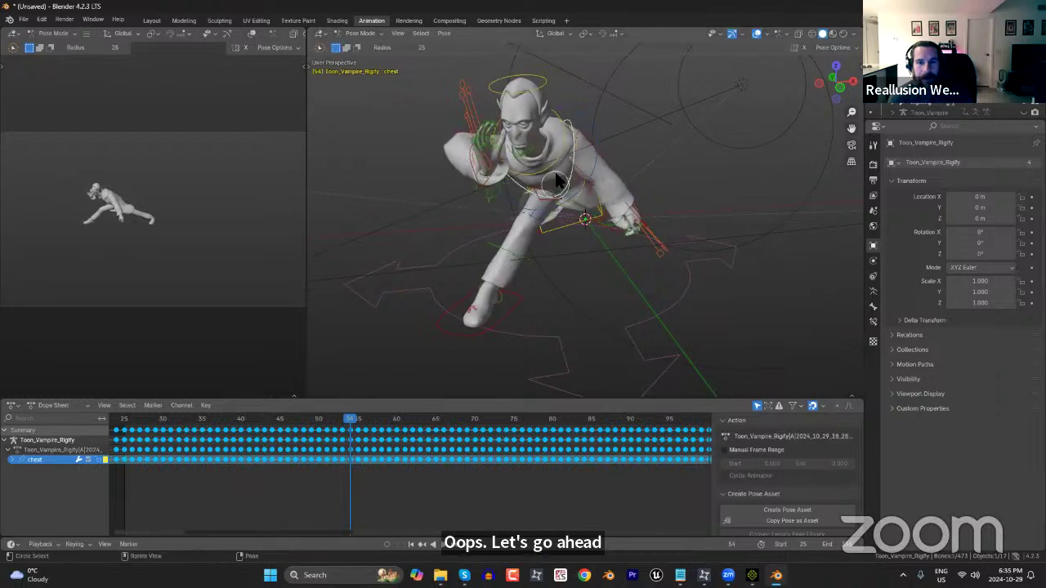
# Select the spine controls, rotate them slightly at frame 54, and delete their keyframes from about frame 40 to 71.
pyautogui.moveTo(628, 237); pyautogui.dragTo(561, 237, button='middle')
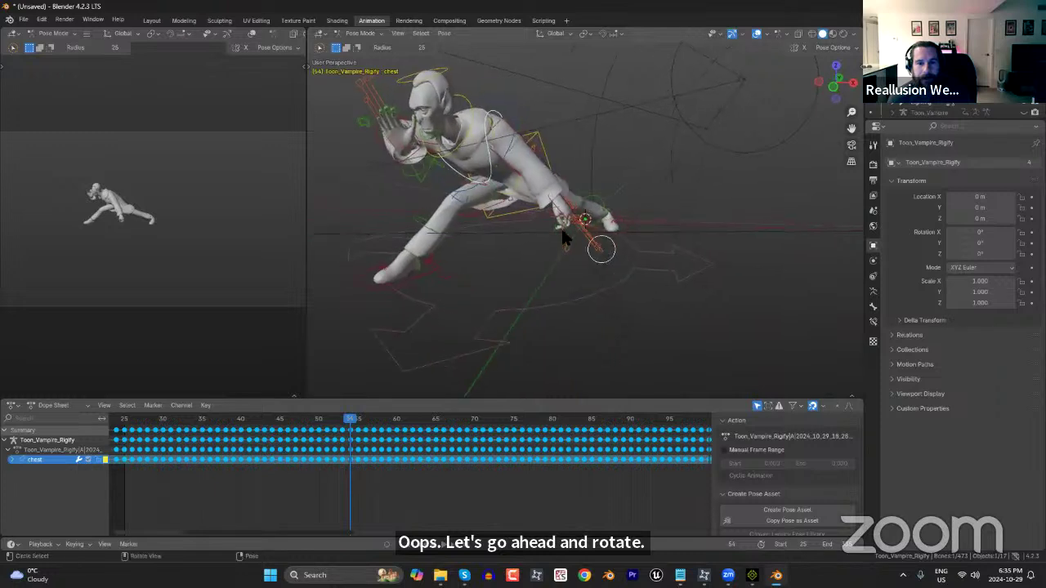
pyautogui.keyDown('shift'); pyautogui.click(509, 136); pyautogui.keyUp('shift')
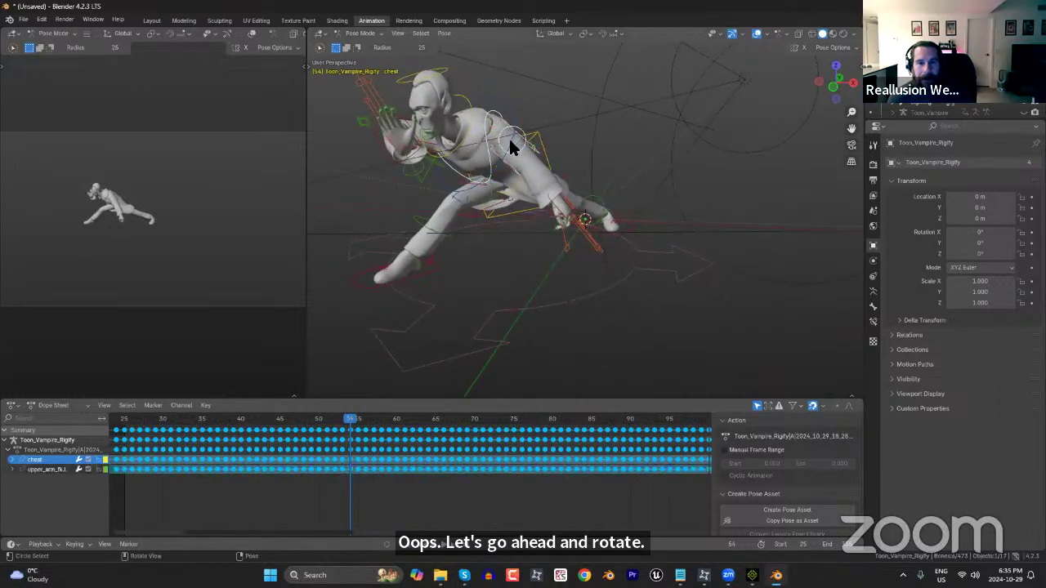
pyautogui.click(515, 119)
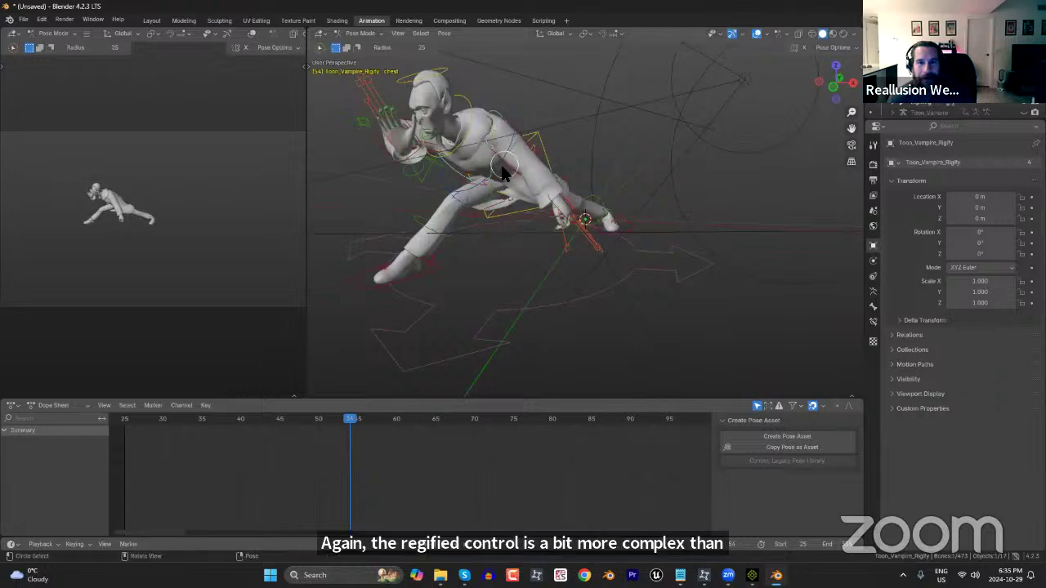
pyautogui.moveTo(488, 173); pyautogui.dragTo(500, 137)
pyautogui.press('r')
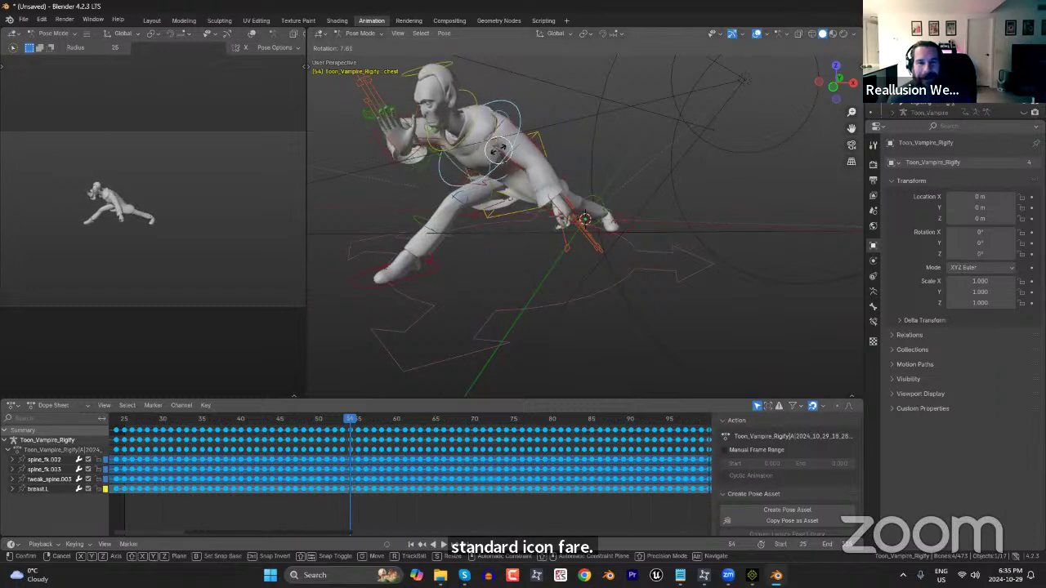
pyautogui.click(499, 150)
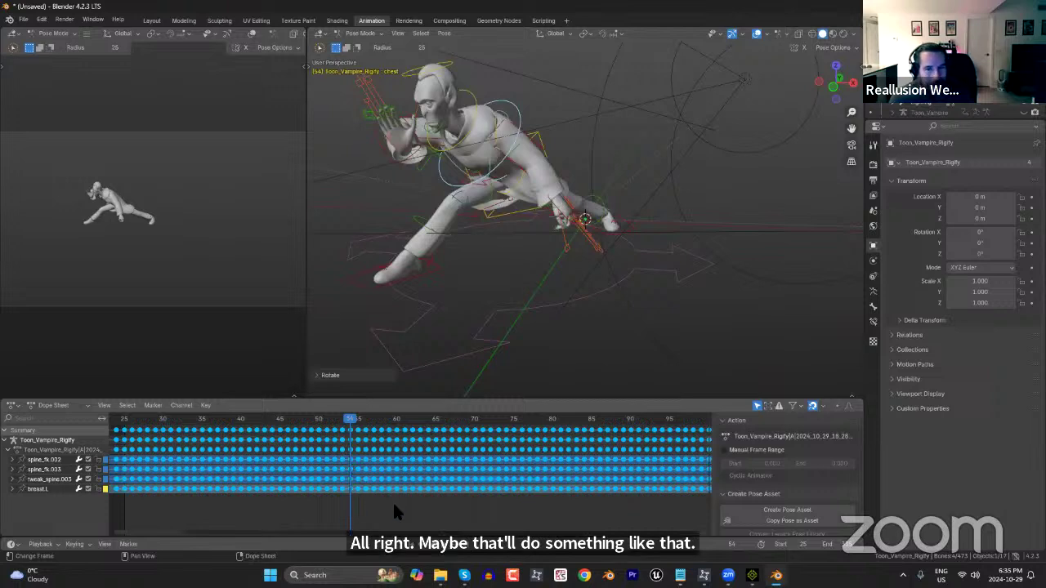
pyautogui.moveTo(480, 520); pyautogui.dragTo(317, 429)
pyautogui.press('Delete')
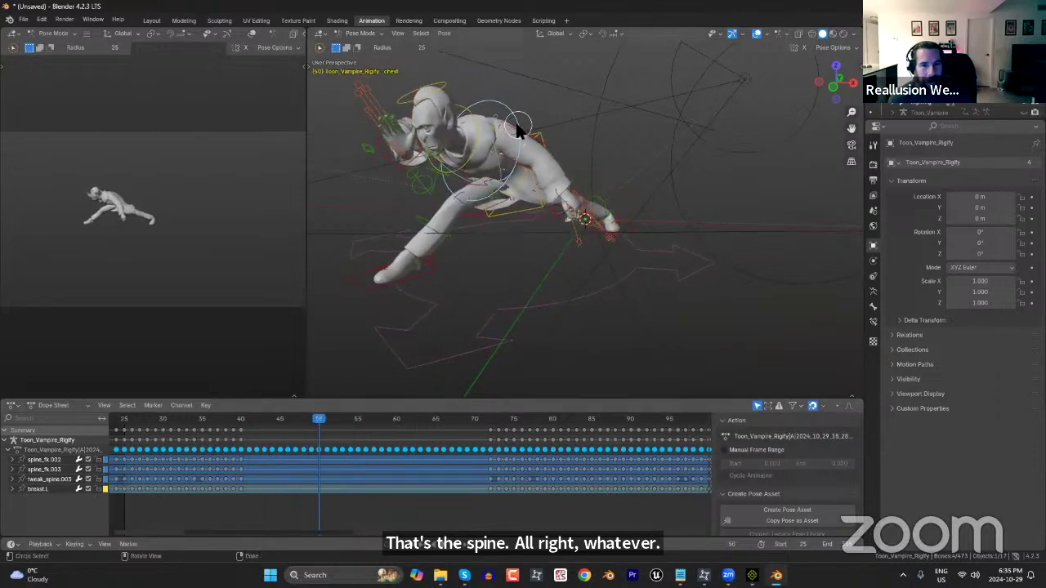
# Select the torso, hips, chest and spine controls together and delete their keyframes from about frame 40 to 61.
pyautogui.click(519, 132)
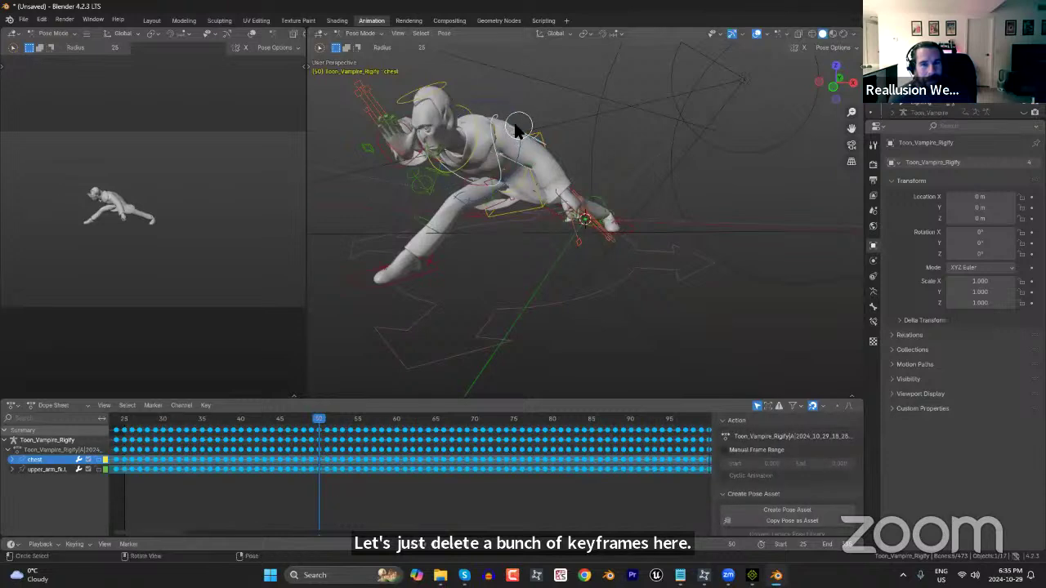
pyautogui.click(516, 126)
pyautogui.click(516, 122)
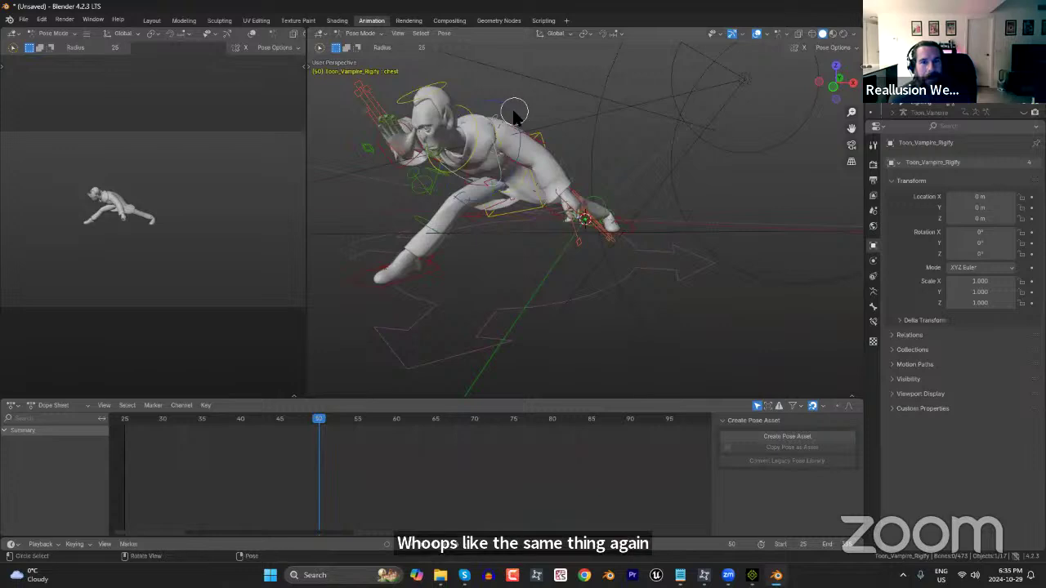
pyautogui.click(516, 168)
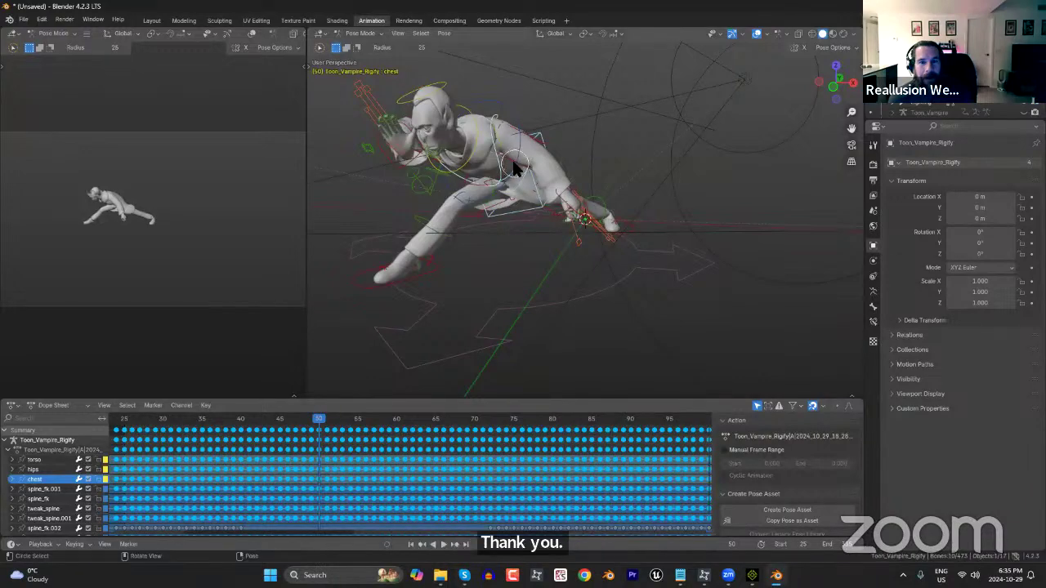
pyautogui.press('r')
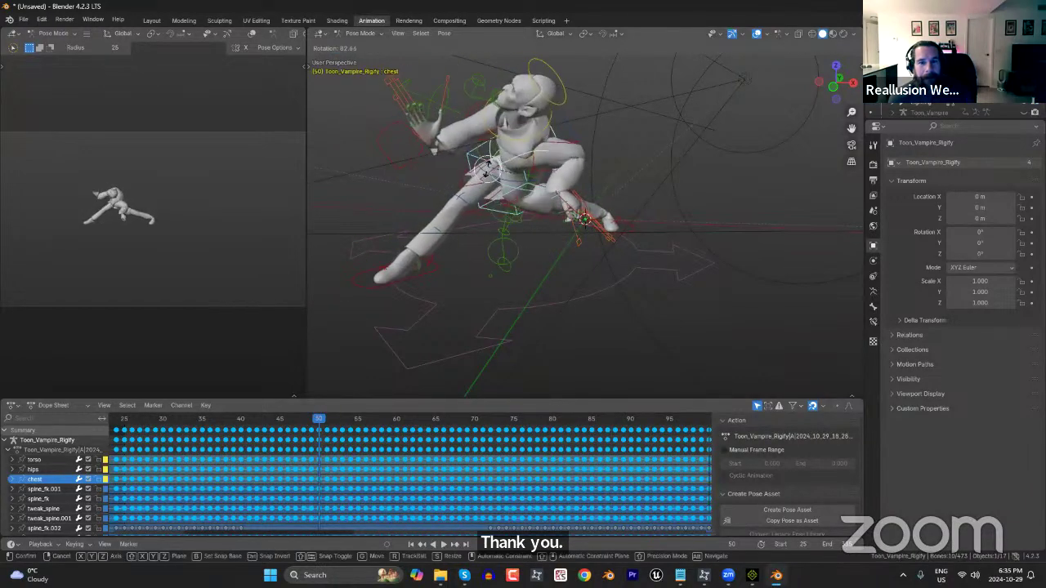
pyautogui.click(463, 214)
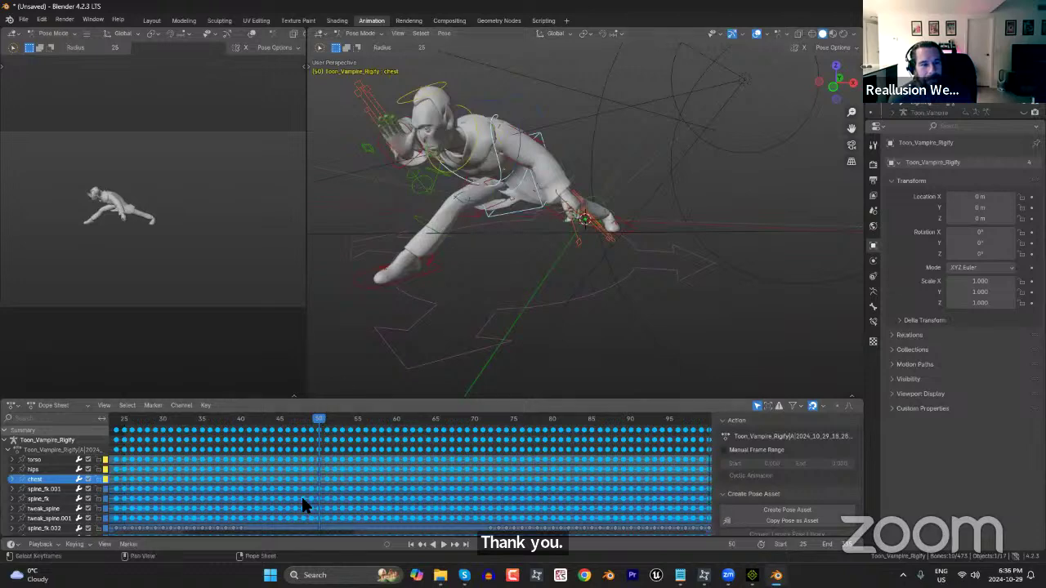
pyautogui.moveTo(330, 422); pyautogui.dragTo(237, 426)
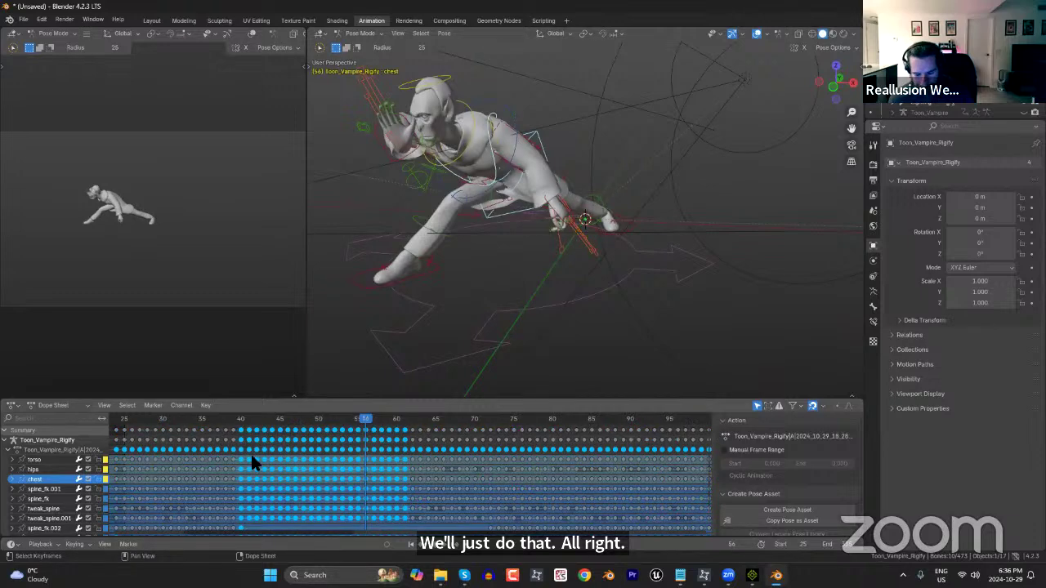
pyautogui.press('Delete')
# At frame 47, rotate the selected torso controls slightly further down and insert a keyframe.
pyautogui.moveTo(255, 419); pyautogui.dragTo(295, 420)
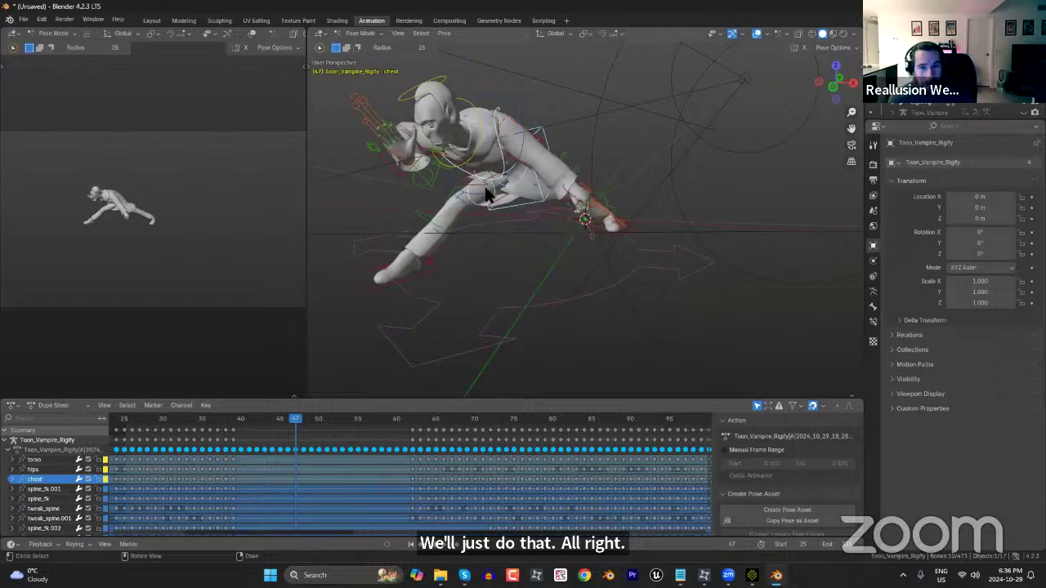
pyautogui.press('r')
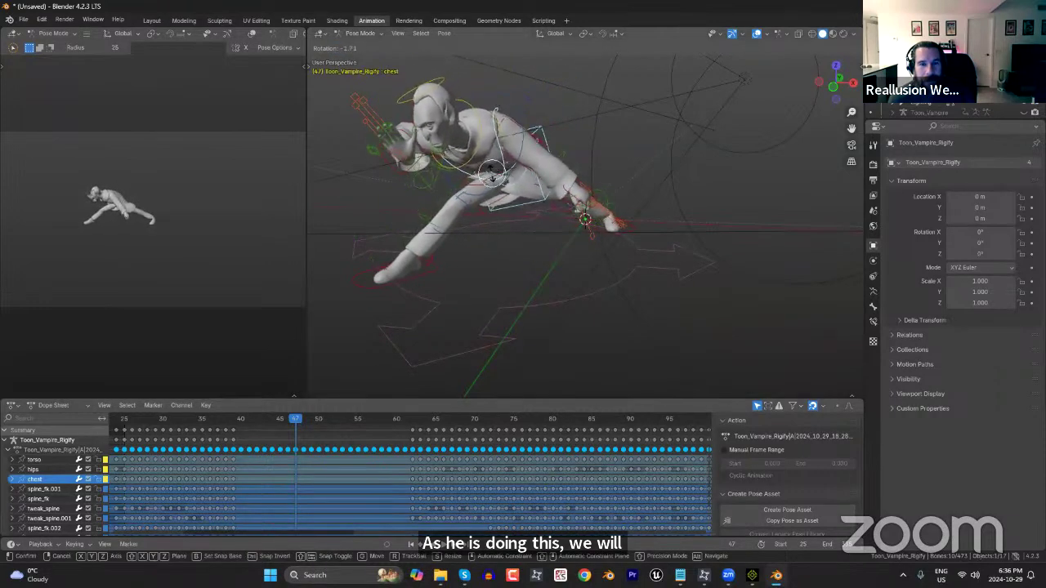
pyautogui.click(487, 173)
pyautogui.press('i')
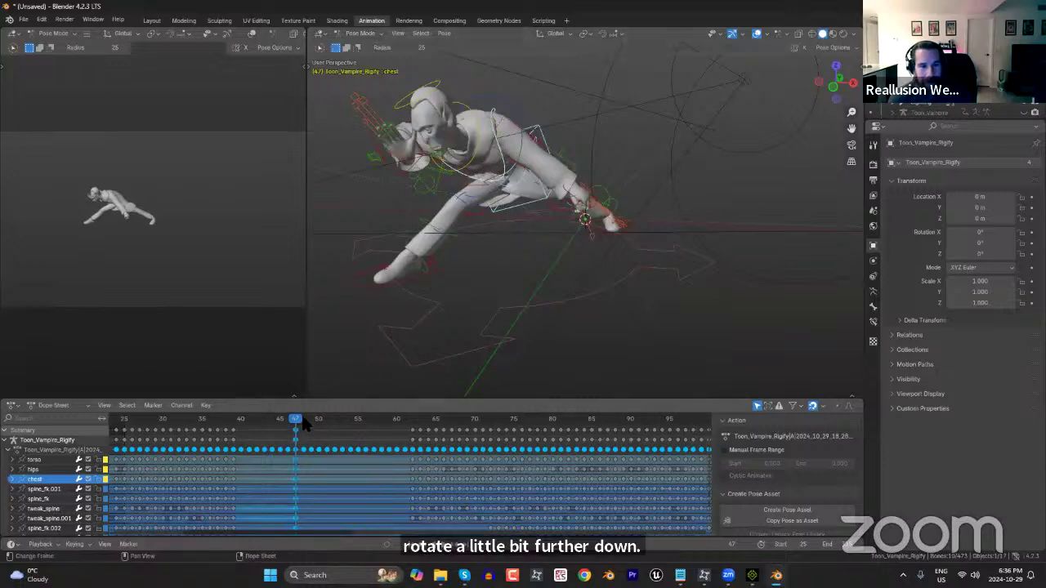
# At frame 56, rotate the selected torso controls so the upper body rears up and key the pose.
pyautogui.moveTo(313, 421); pyautogui.dragTo(372, 426)
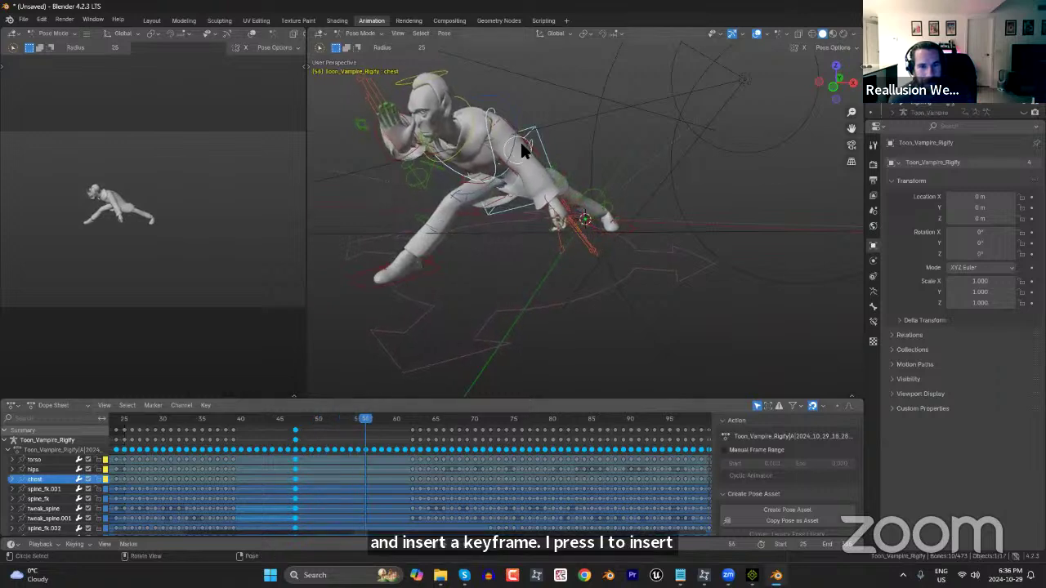
pyautogui.press('r')
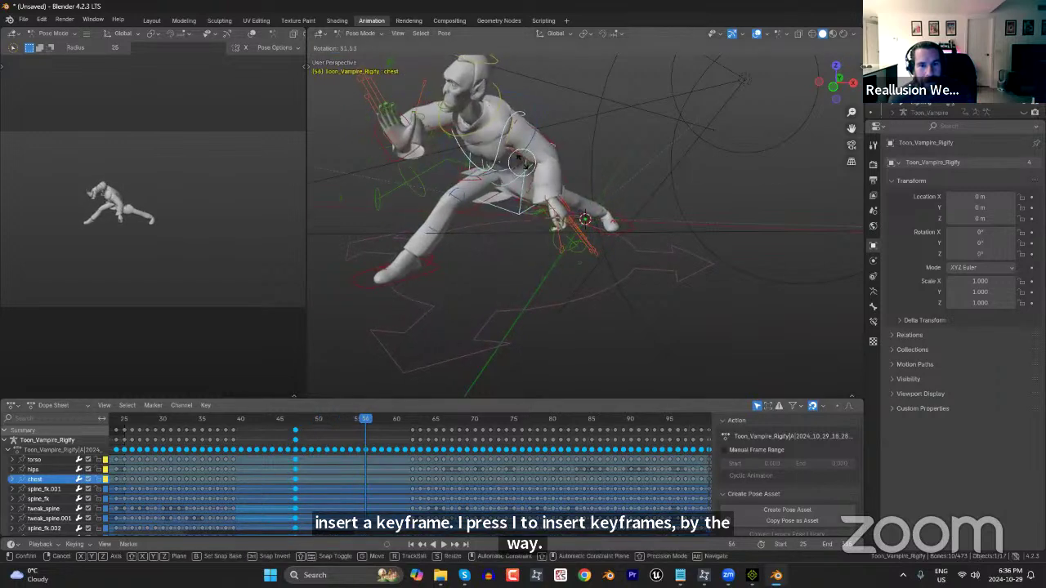
pyautogui.click(523, 166)
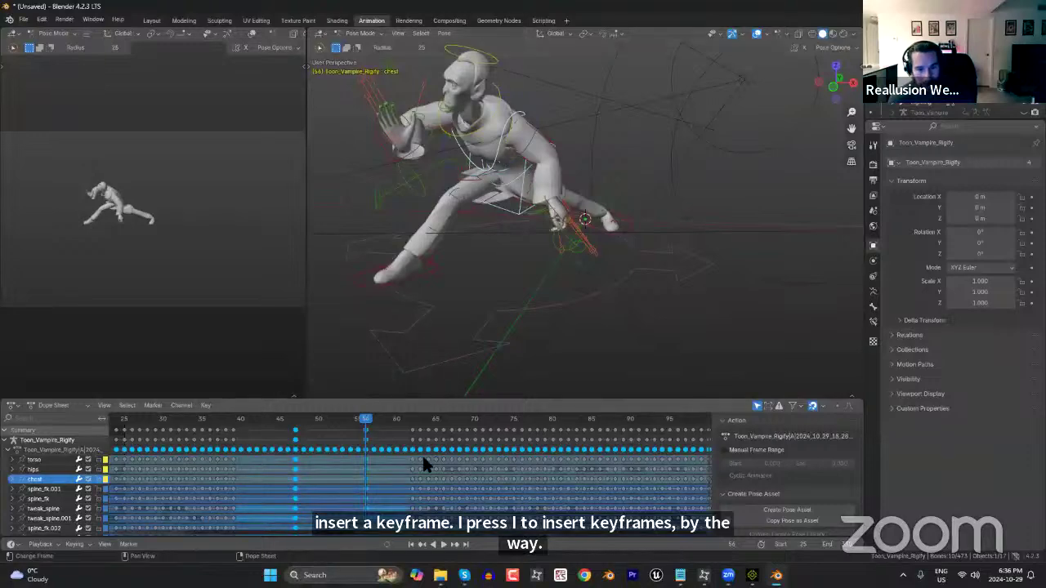
# Play back and scrub through the edited range to review the new torso motion.
pyautogui.moveTo(273, 417); pyautogui.dragTo(196, 419)
pyautogui.press('space')
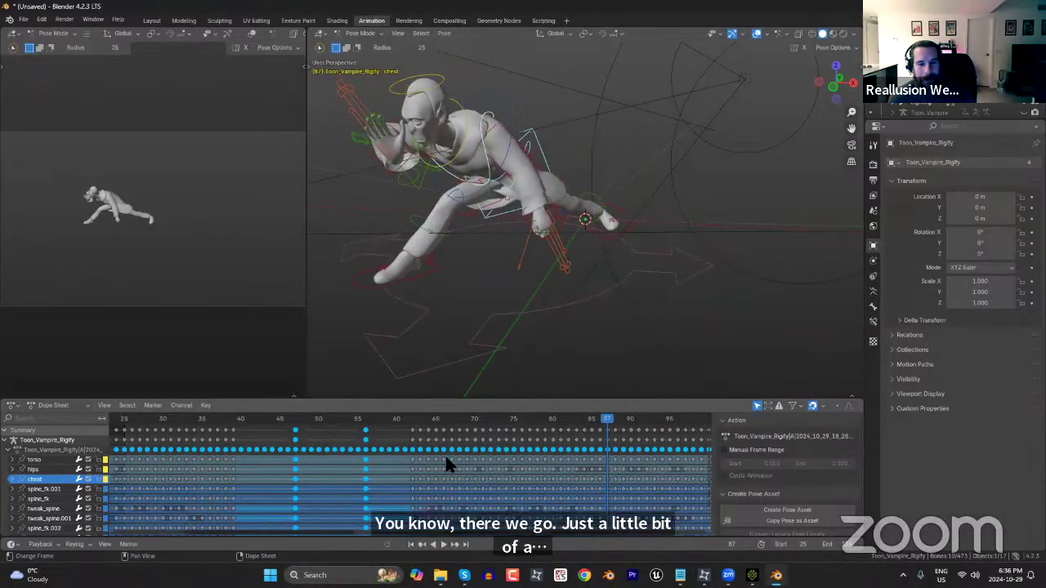
pyautogui.moveTo(327, 417); pyautogui.dragTo(456, 439)
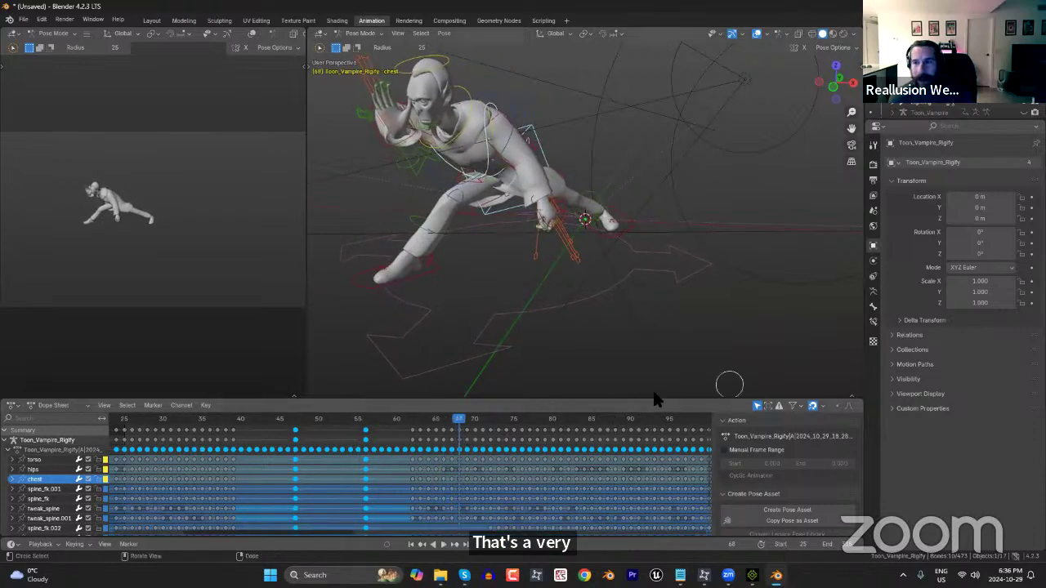
# Review the edited pose around frame 53 and send the vampire's animation to iClone as a DataLink sequence.
pyautogui.press('n')
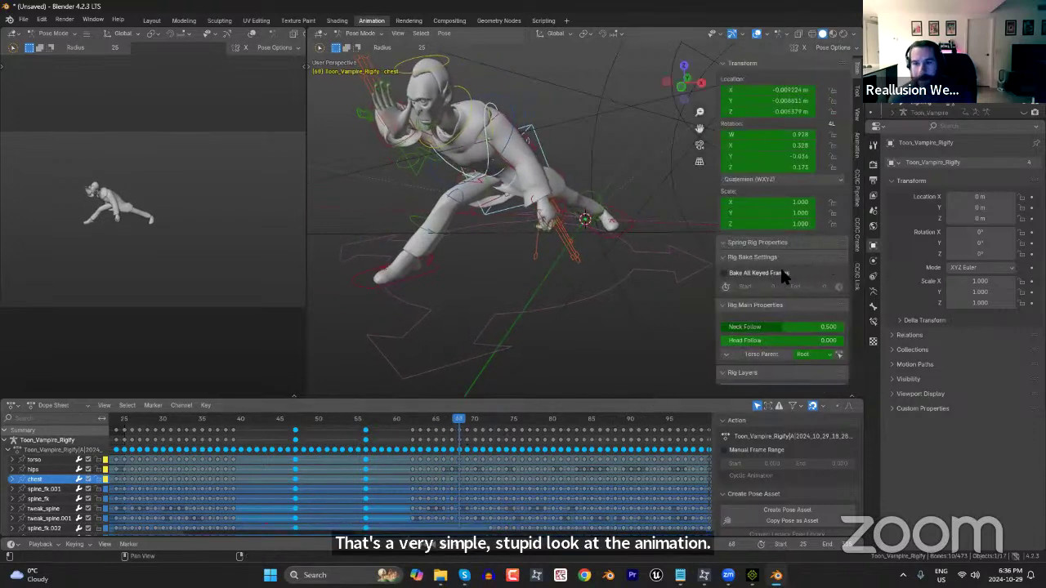
pyautogui.click(855, 277)
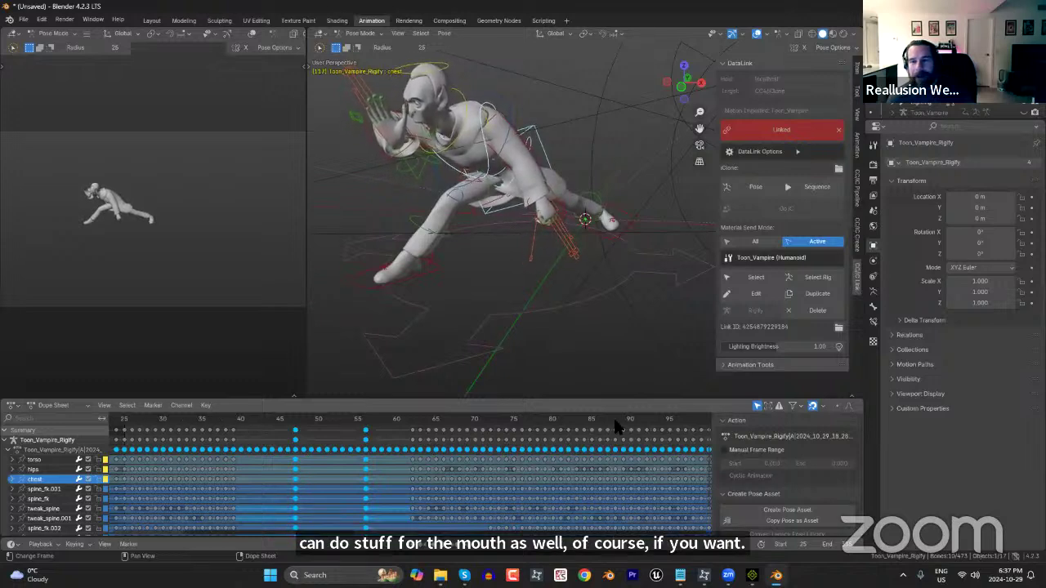
pyautogui.moveTo(751, 576)
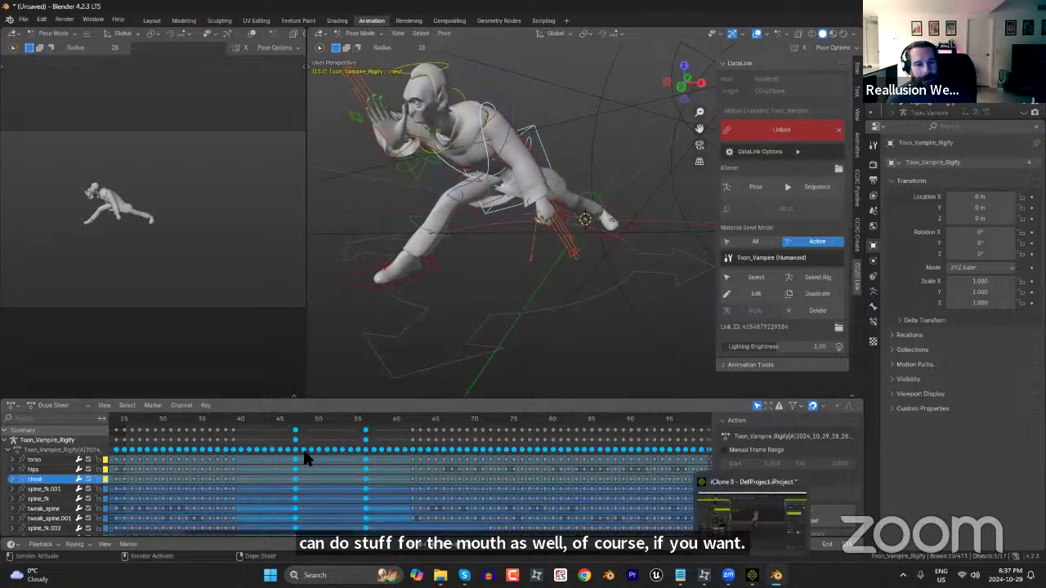
pyautogui.click(319, 422)
pyautogui.moveTo(334, 422); pyautogui.dragTo(342, 426)
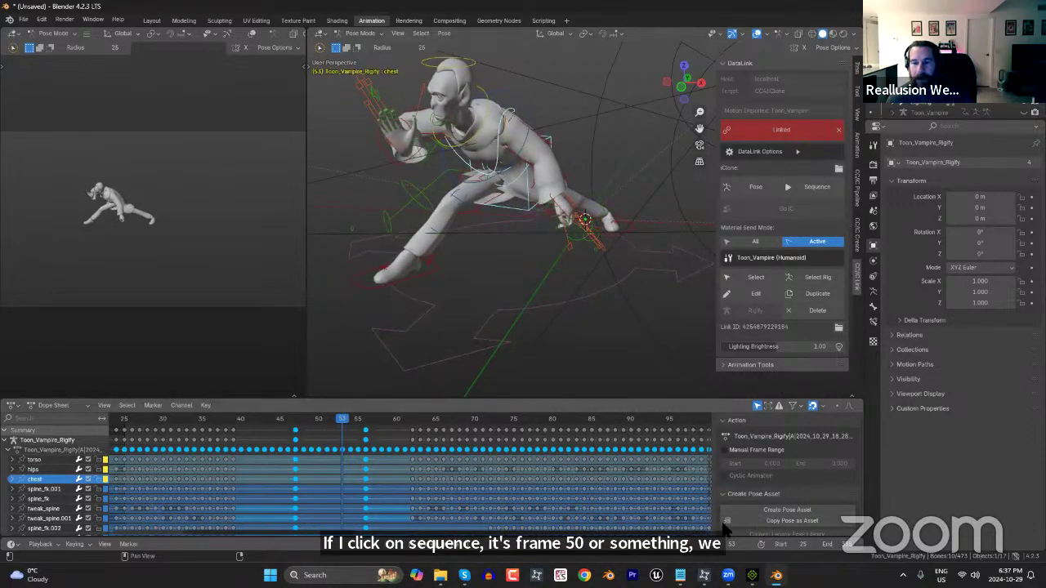
pyautogui.click(818, 187)
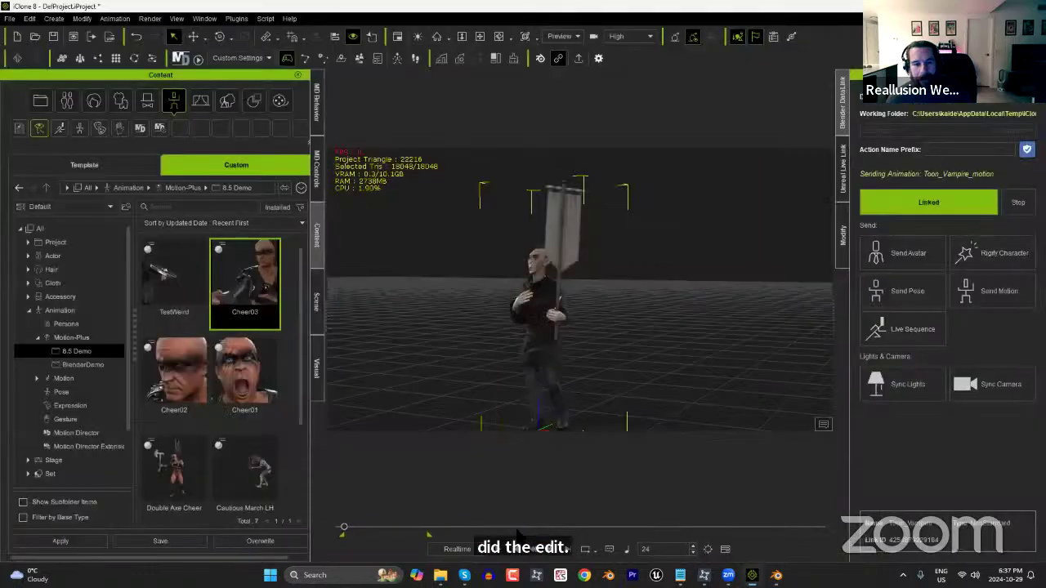
# Delete the banner prop that the vampire is holding in the iClone scene.
pyautogui.click(563, 258)
pyautogui.press('Delete')
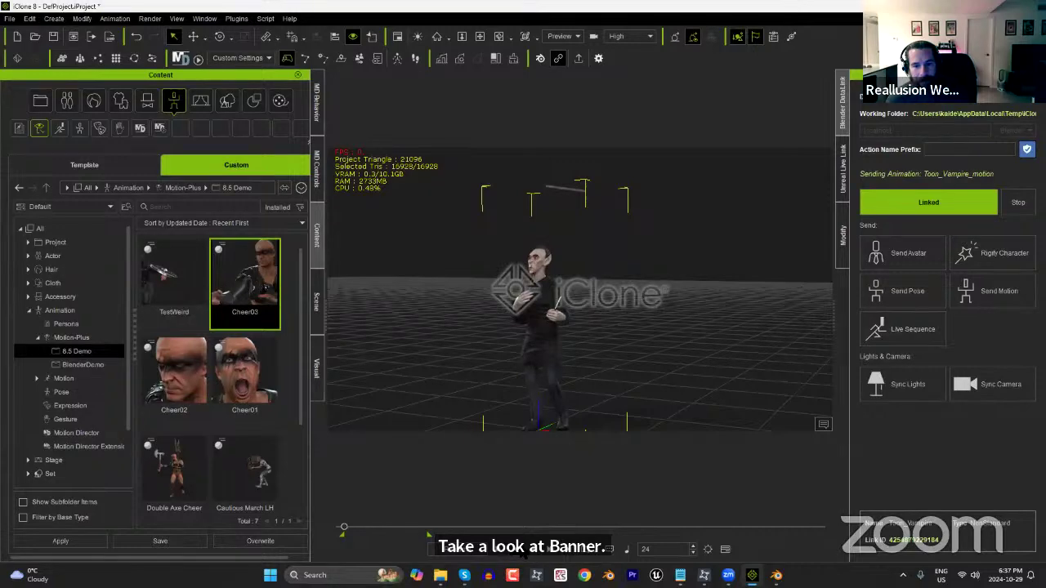
# Switch to Blender and send the Toon_Vampire animation to iClone again as a full DataLink sequence.
pyautogui.click(777, 574)
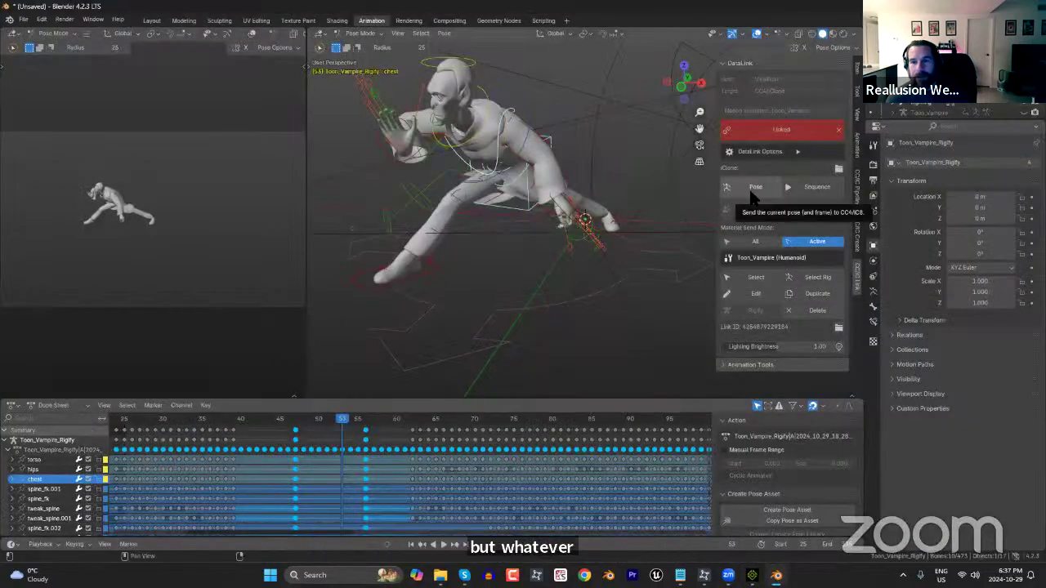
pyautogui.click(811, 190)
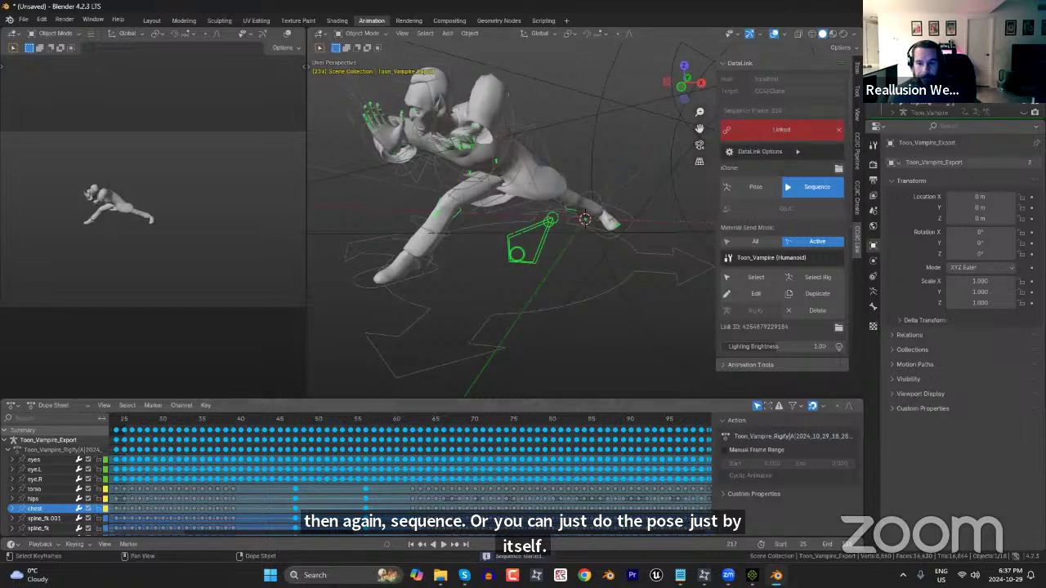
# Return to iClone, scrub the received motion to frame 209 and inspect the vampire's crouching pose up close.
pyautogui.hotkey('alt', 'Tab')
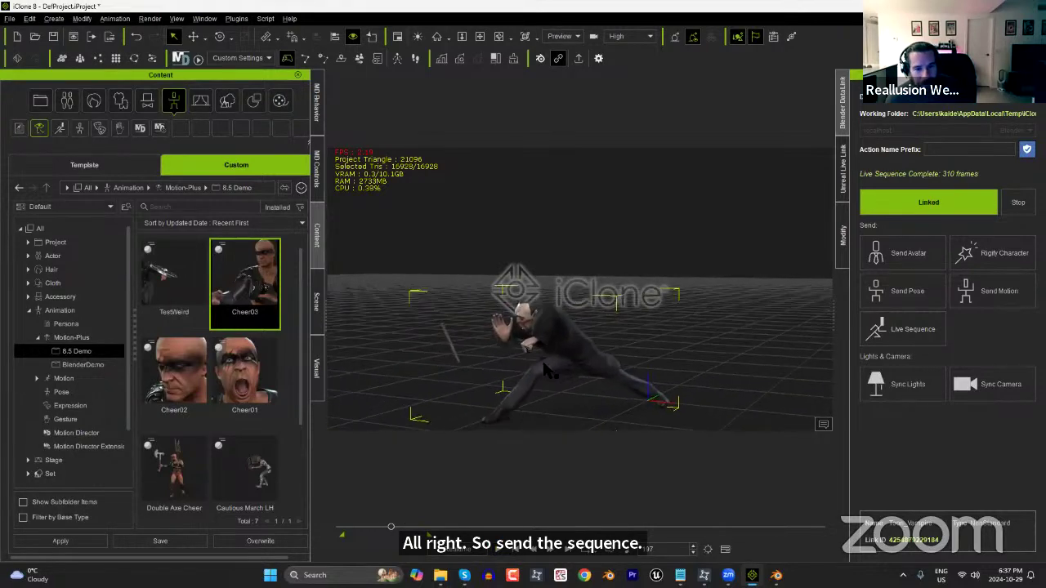
pyautogui.moveTo(391, 528)
pyautogui.mouseDown()
pyautogui.moveTo(371, 531)
pyautogui.moveTo(395, 531)
pyautogui.mouseUp()
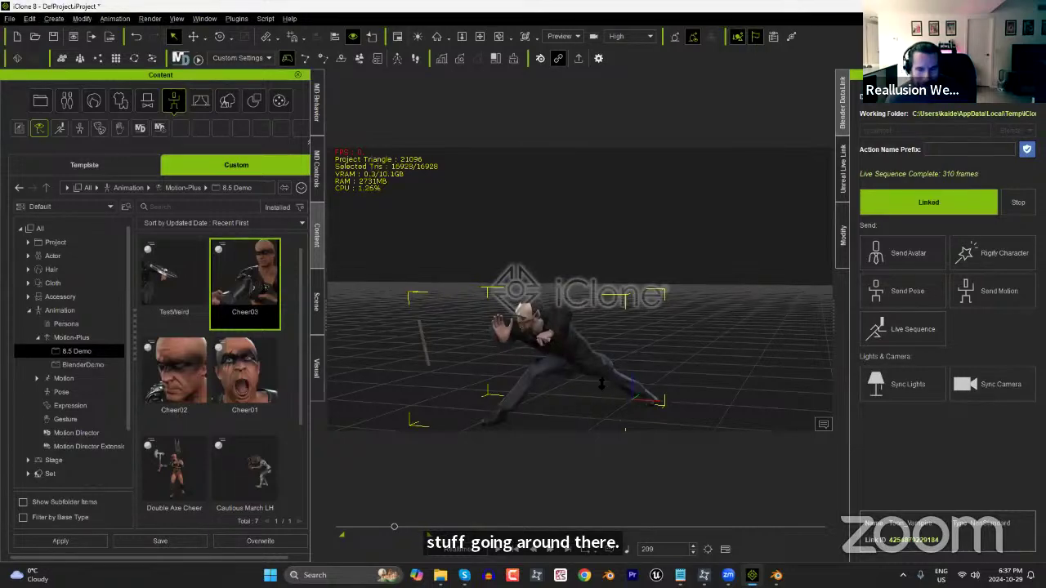
pyautogui.scroll(5, 625, 429)
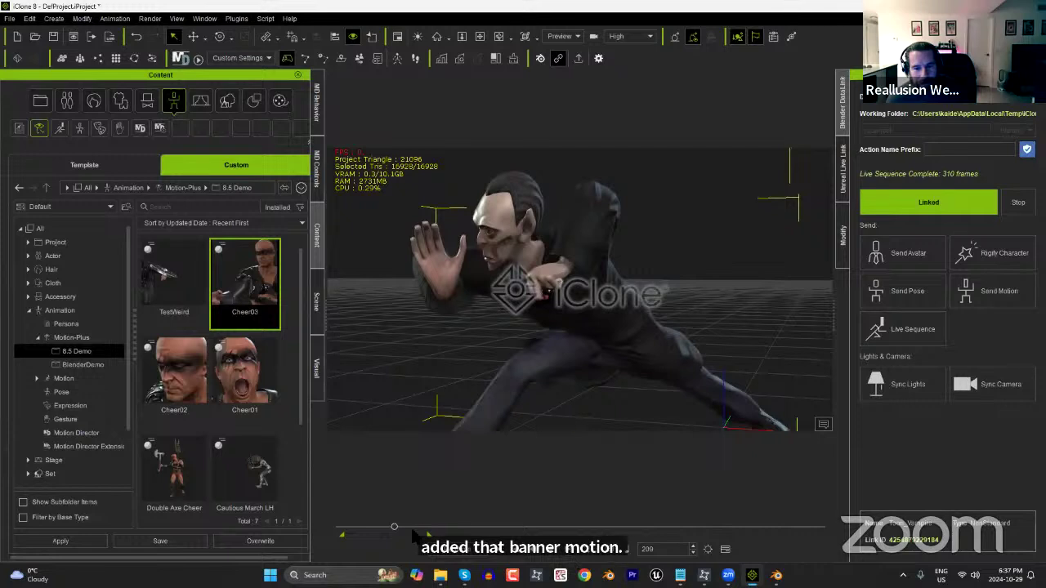
# Apply the Against Wall_02 pose from the template Animation pose pack to the vampire at frame 183.
pyautogui.moveTo(393, 528); pyautogui.dragTo(348, 527)
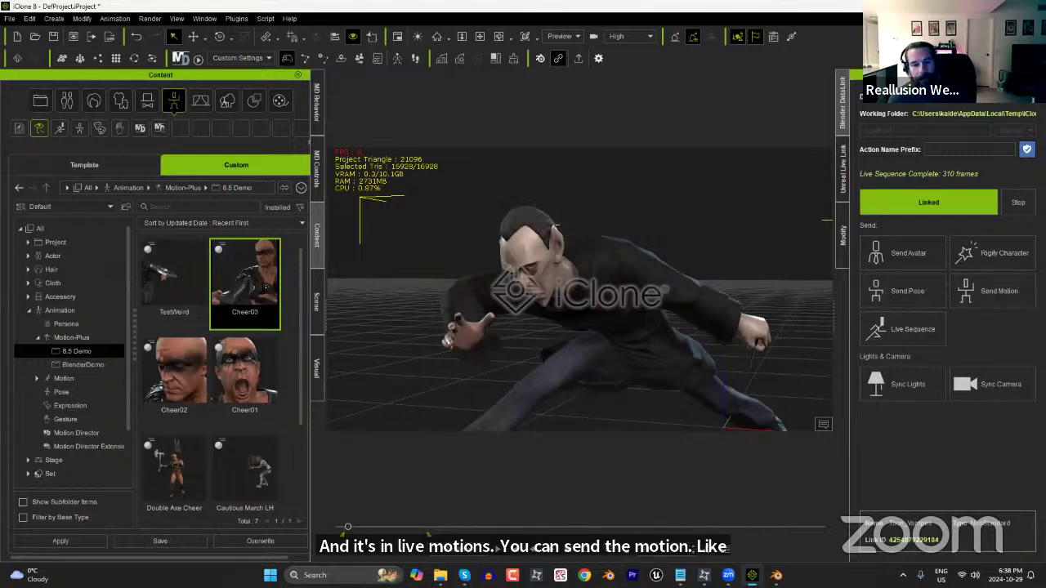
pyautogui.moveTo(348, 528); pyautogui.dragTo(388, 529)
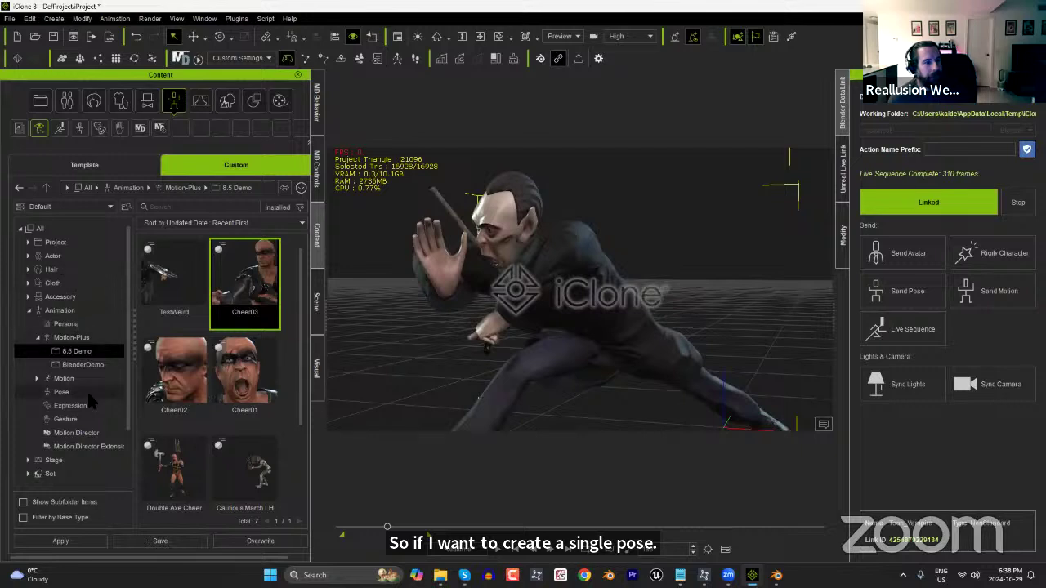
pyautogui.click(64, 392)
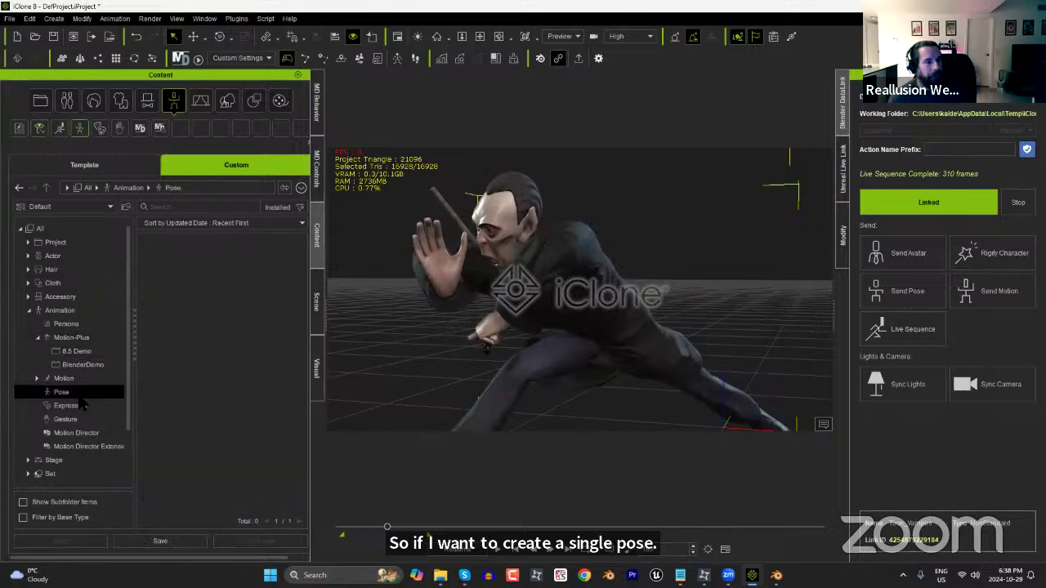
pyautogui.click(98, 167)
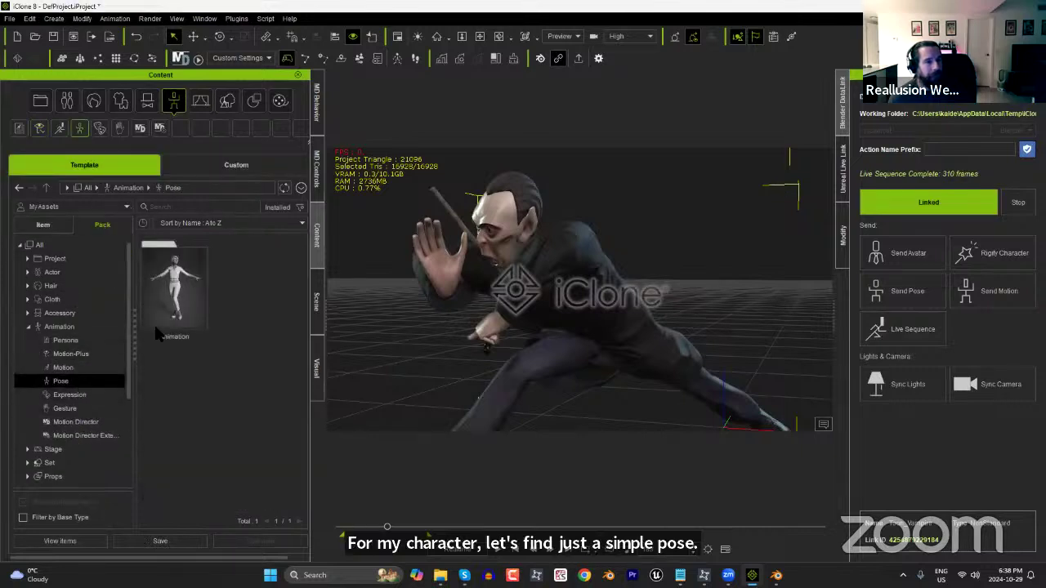
pyautogui.doubleClick(175, 286)
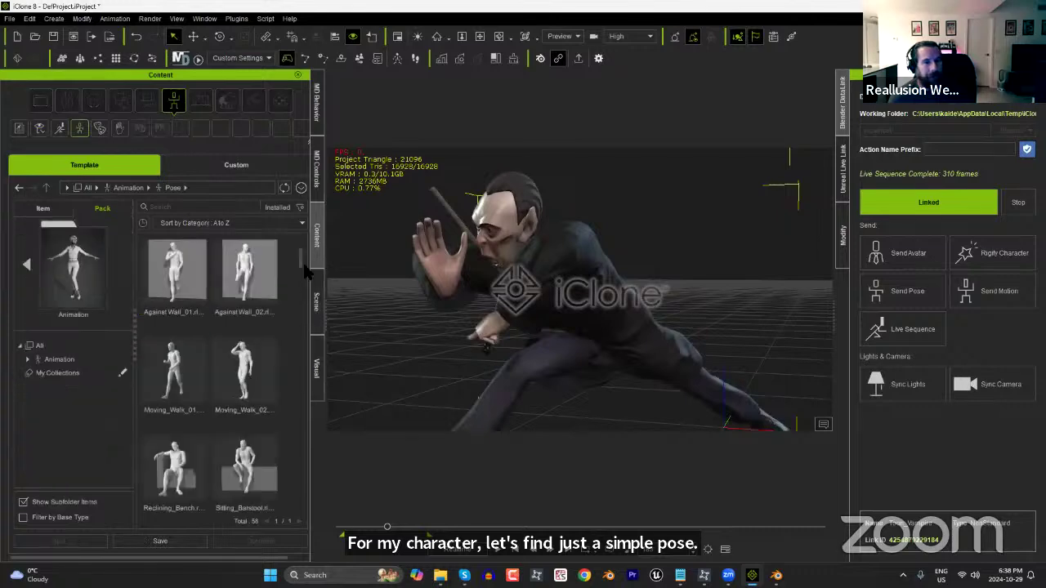
pyautogui.doubleClick(260, 277)
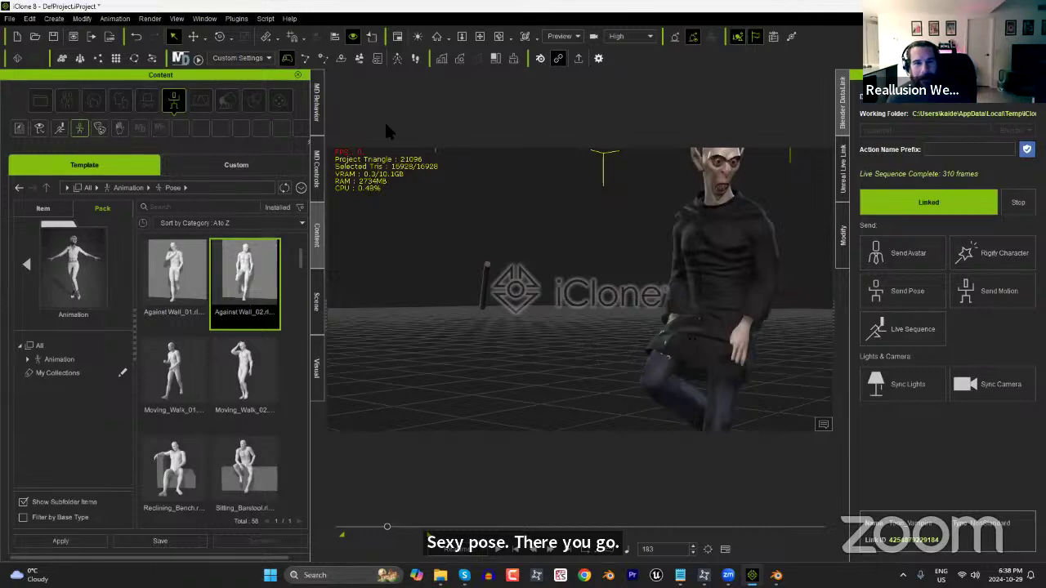
# Activate the purchased content items.
pyautogui.click(289, 18)
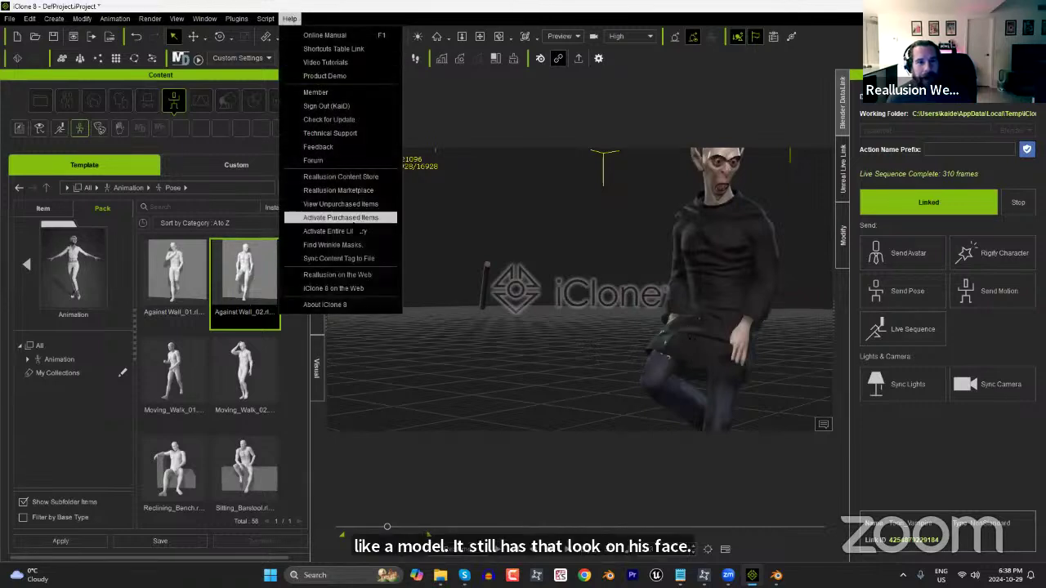
pyautogui.click(340, 218)
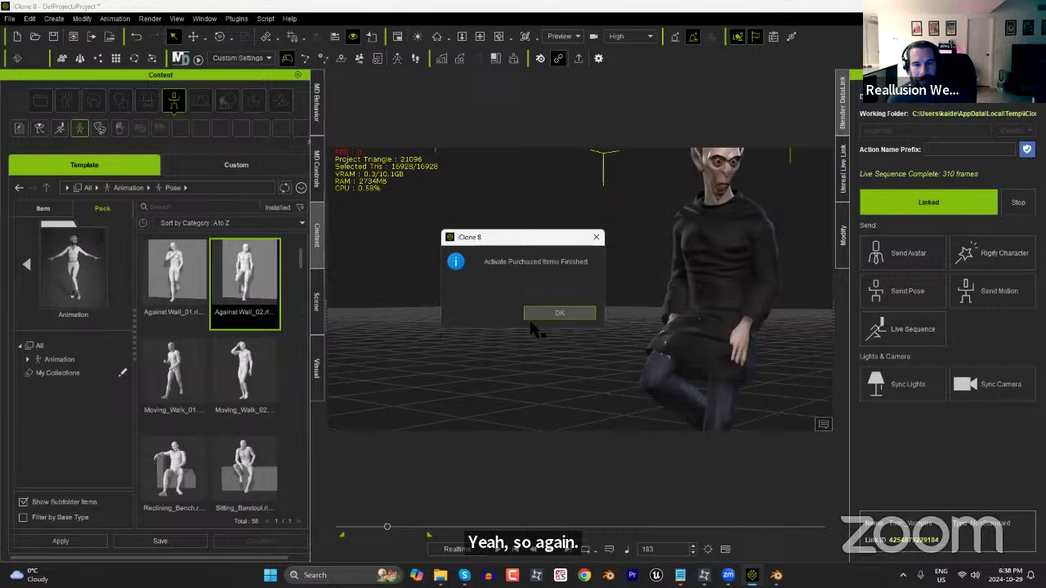
pyautogui.click(541, 315)
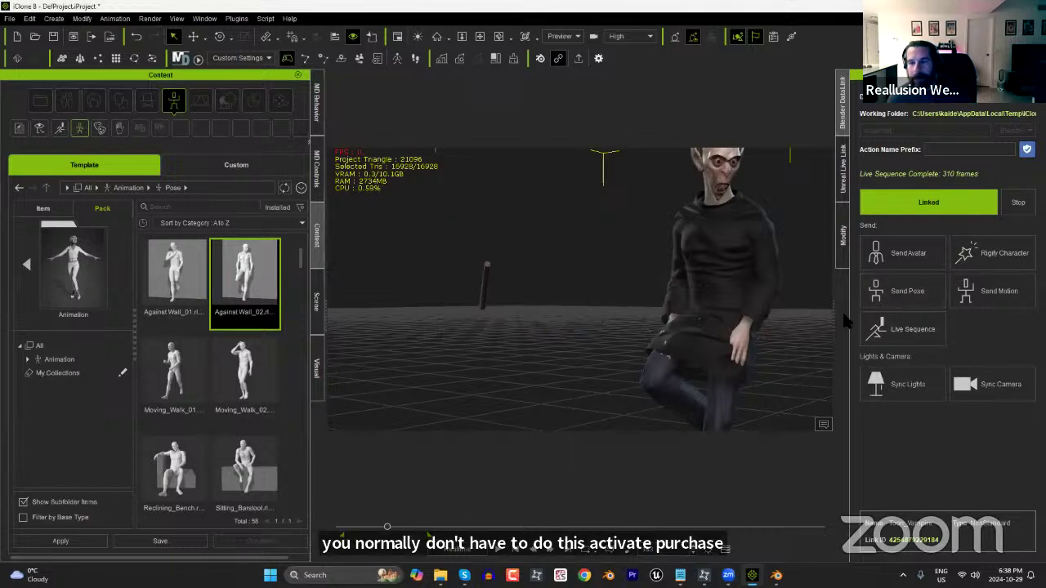
# Send the vampire's current pose through Blender DataLink and switch to Blender to inspect it.
pyautogui.click(906, 293)
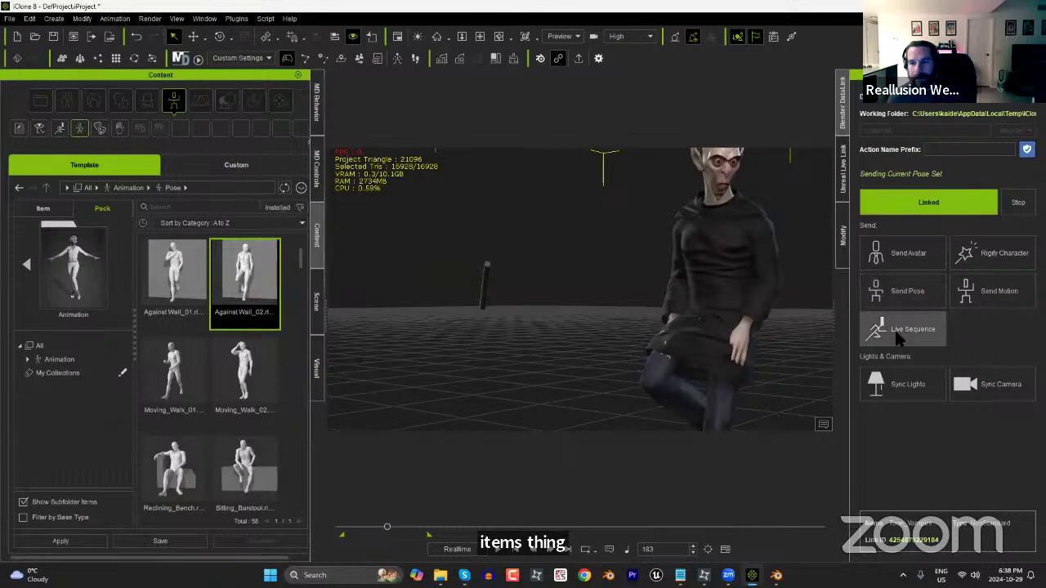
pyautogui.click(777, 575)
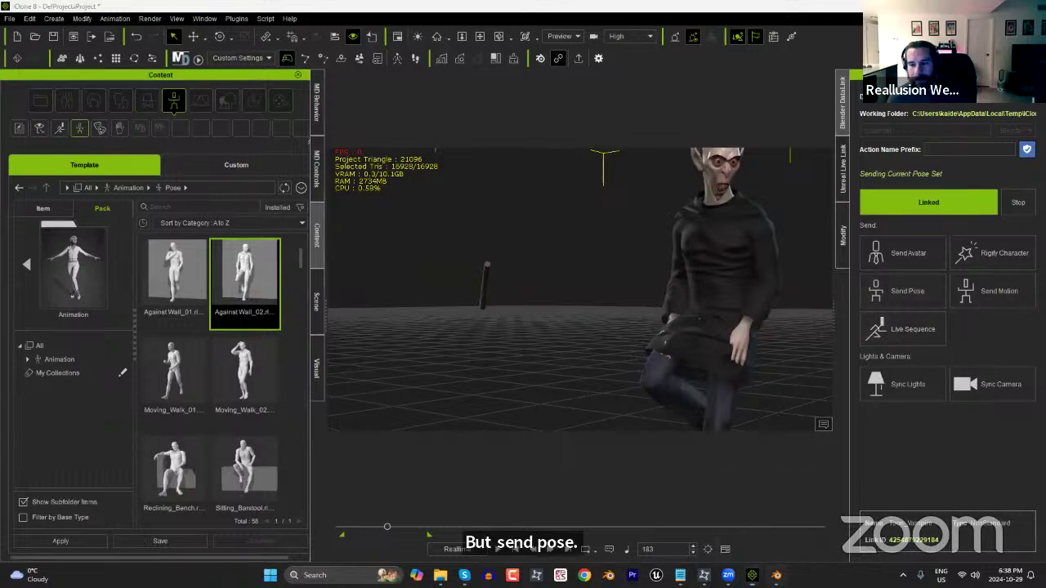
pyautogui.moveTo(636, 262); pyautogui.dragTo(539, 368, button='middle')
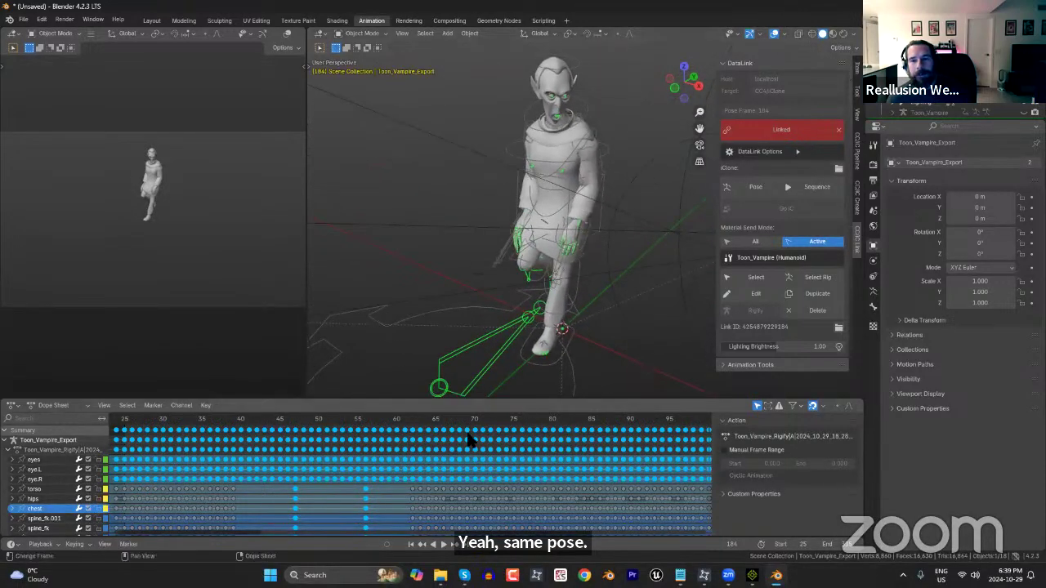
# Play the animation in the Layout workspace to check the pose sent to the vampire.
pyautogui.moveTo(379, 427); pyautogui.dragTo(288, 449)
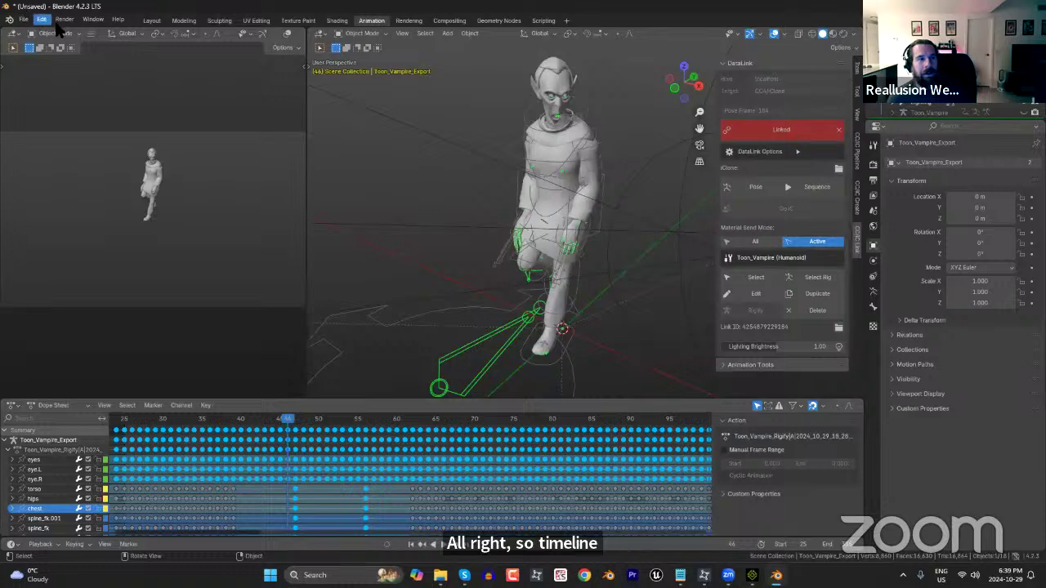
pyautogui.click(149, 21)
pyautogui.moveTo(621, 250); pyautogui.dragTo(546, 383, button='middle')
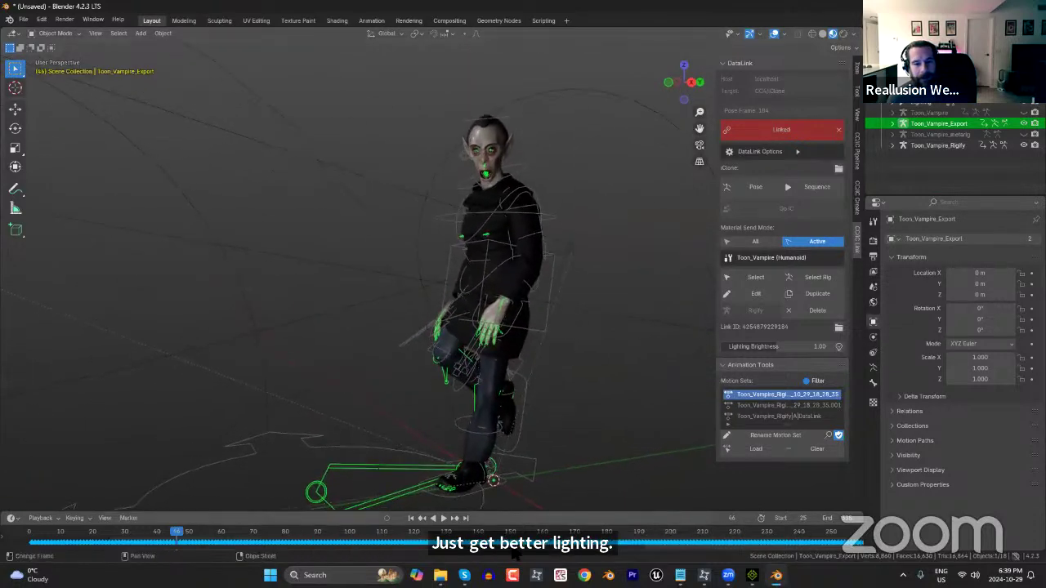
pyautogui.press('space')
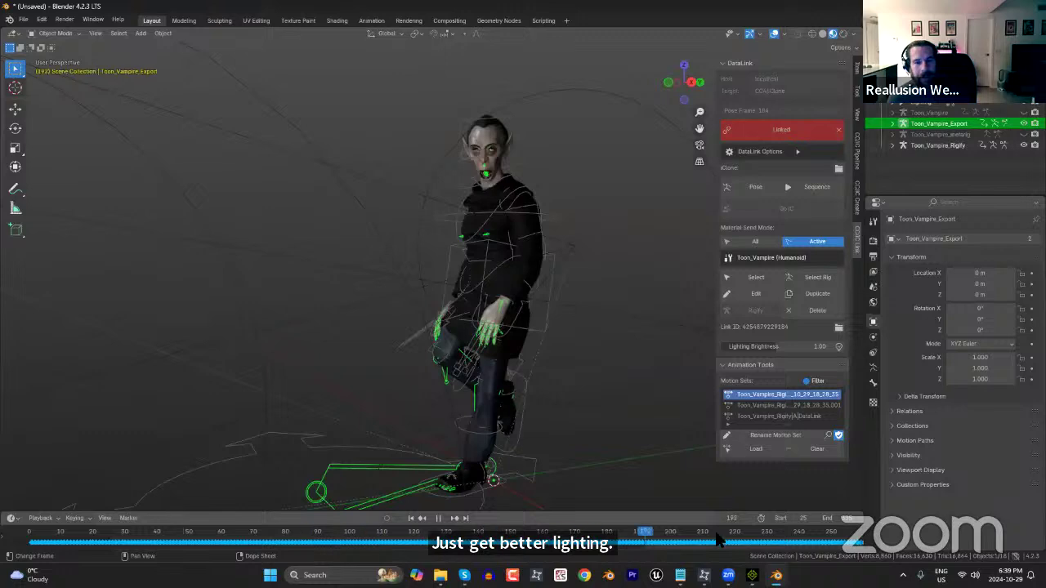
pyautogui.press('space')
# Load the vampire motion set ending in 29_18_28_35.001 onto the rig.
pyautogui.click(769, 406)
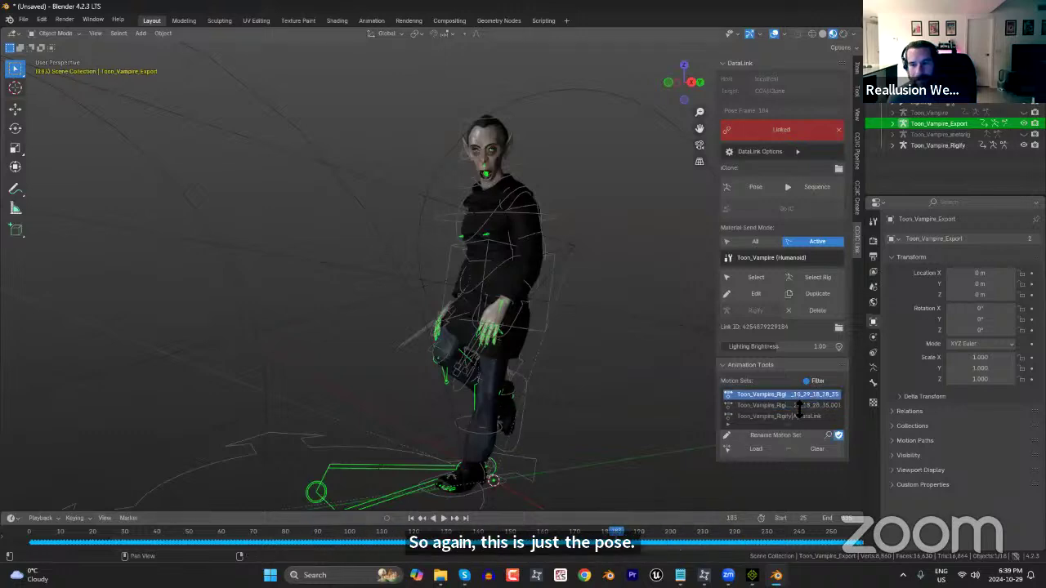
pyautogui.click(791, 416)
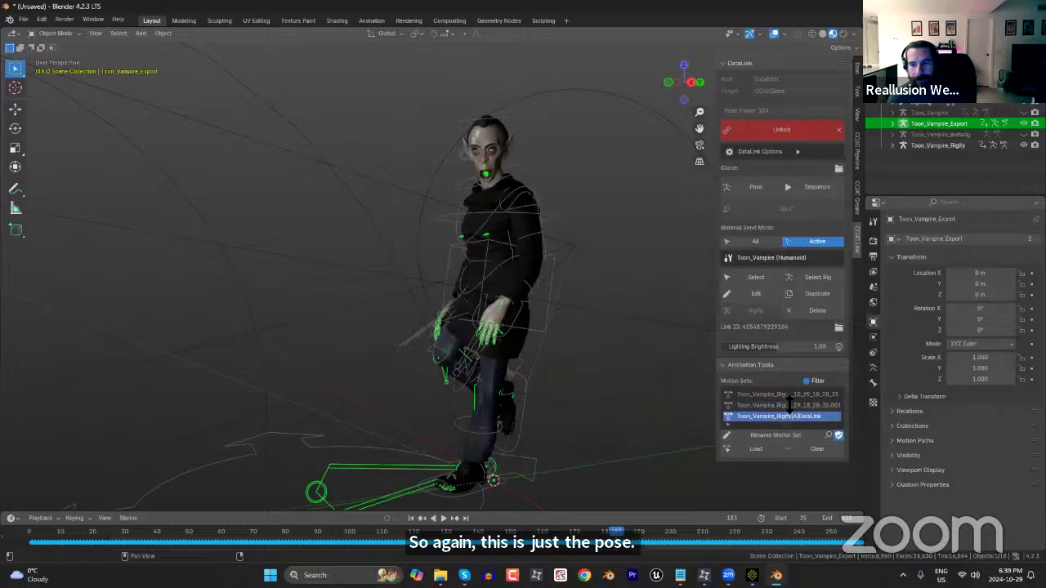
pyautogui.click(791, 395)
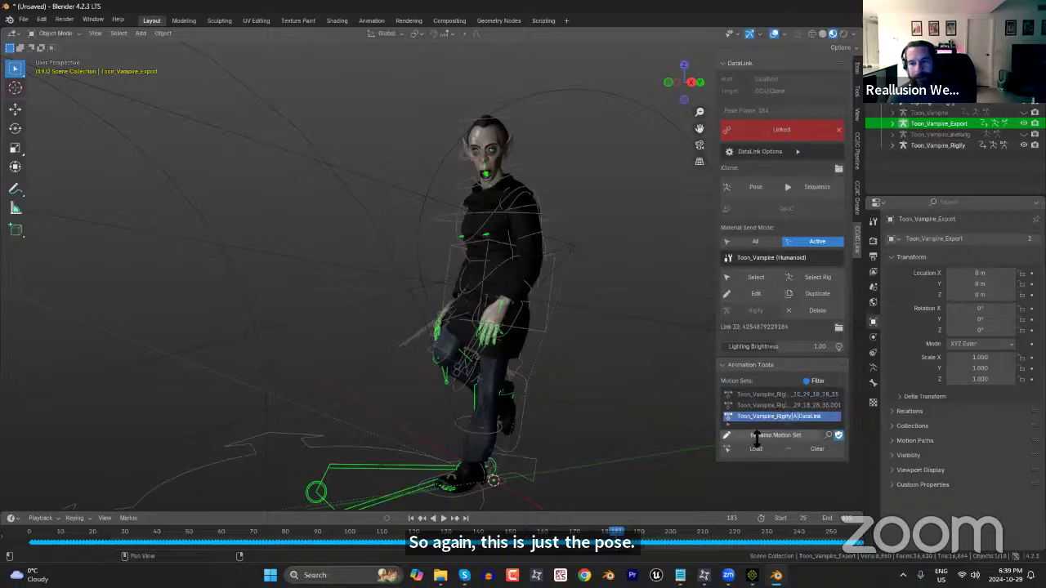
pyautogui.click(772, 405)
pyautogui.click(762, 450)
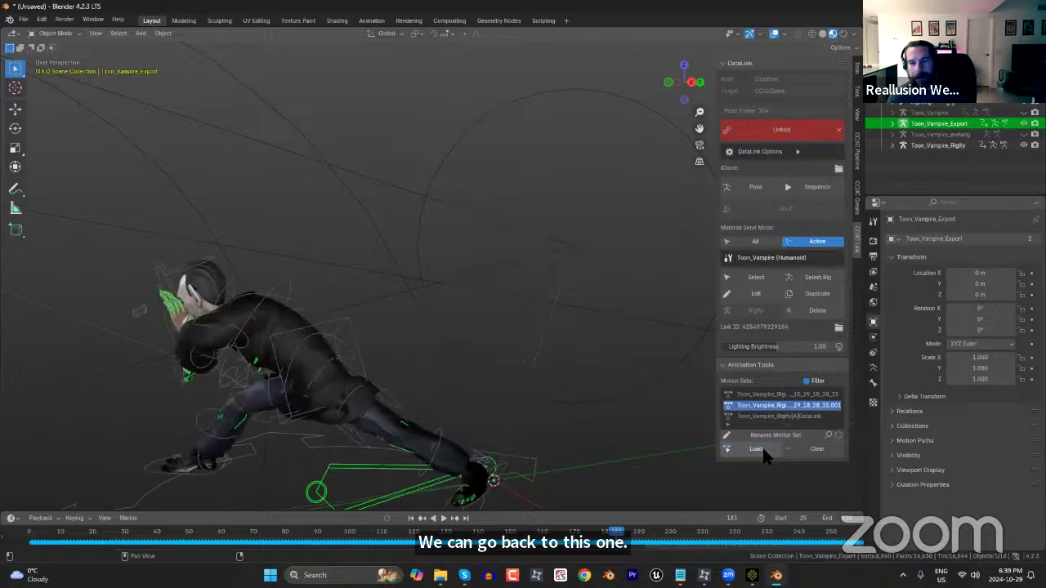
# Load the Toon_Vampire_Rigify|A|DataLink motion set onto the vampire rig.
pyautogui.click(785, 396)
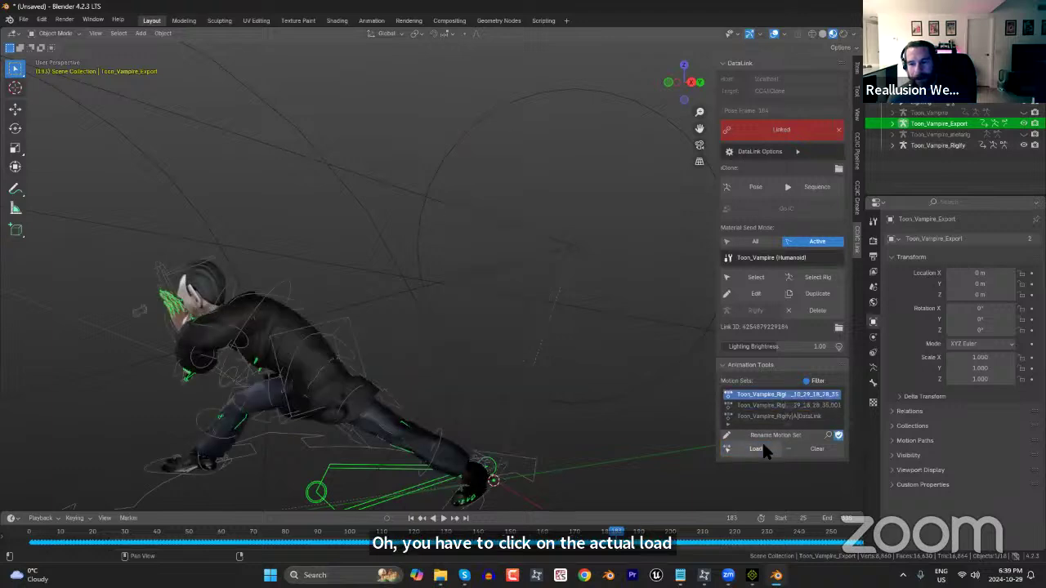
pyautogui.click(783, 416)
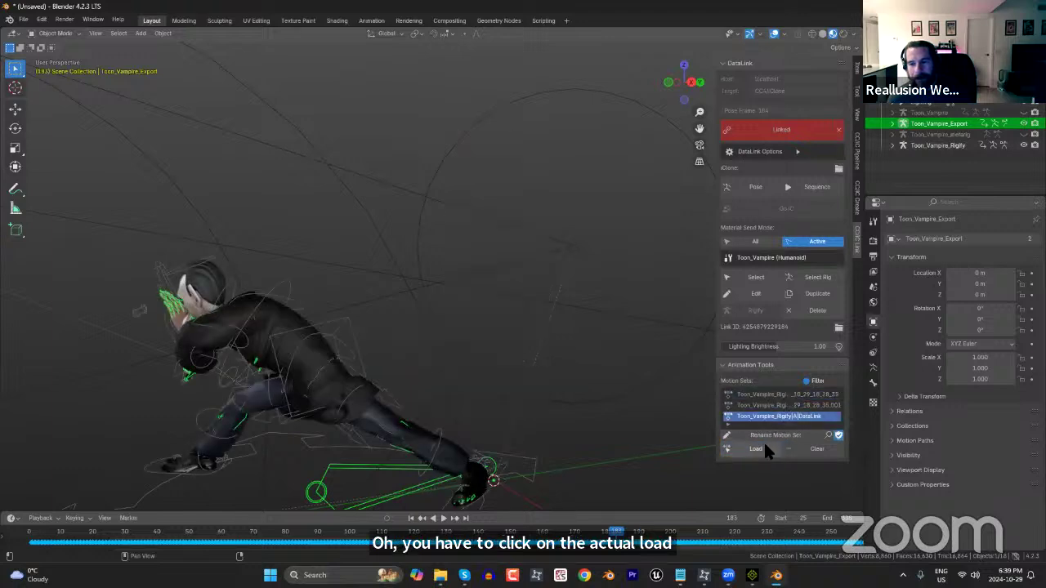
pyautogui.click(760, 446)
pyautogui.scroll(4, 420, 339)
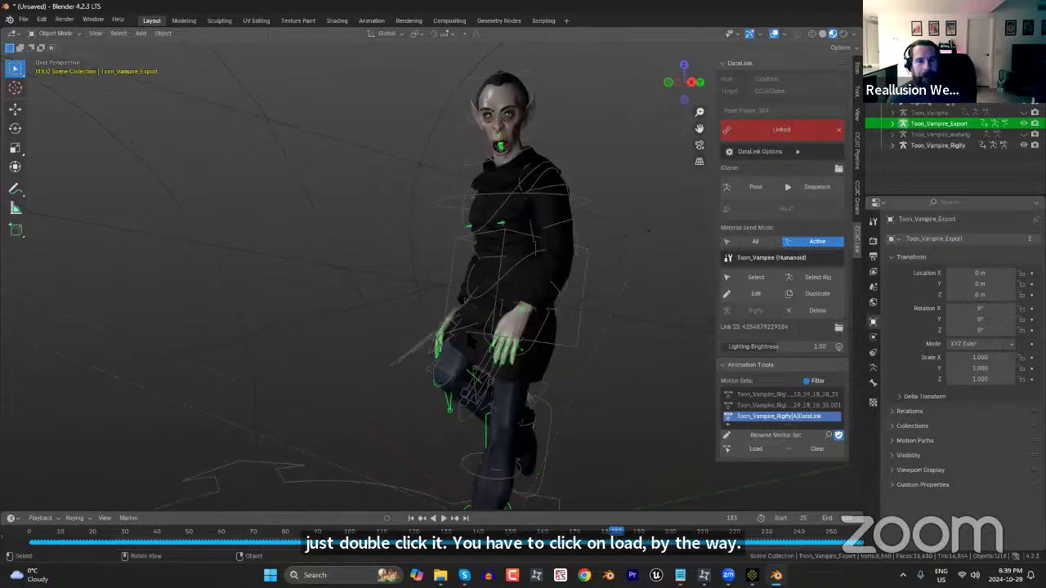
# Put Toon_Vampire_Export in Pose Mode, select its left thigh bone and go to frame 113.
pyautogui.click(57, 33)
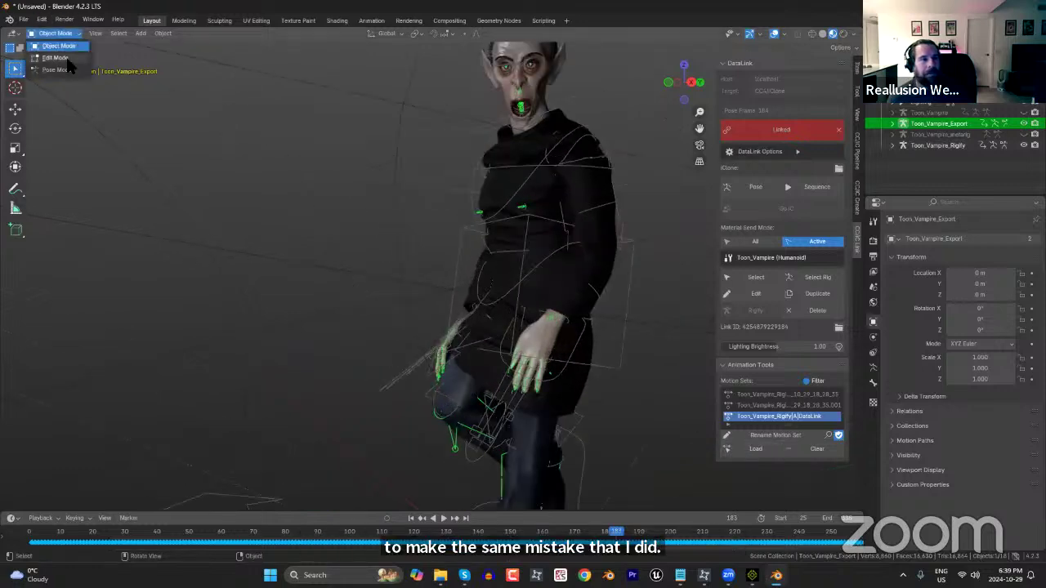
pyautogui.click(56, 57)
pyautogui.click(55, 32)
pyautogui.click(54, 70)
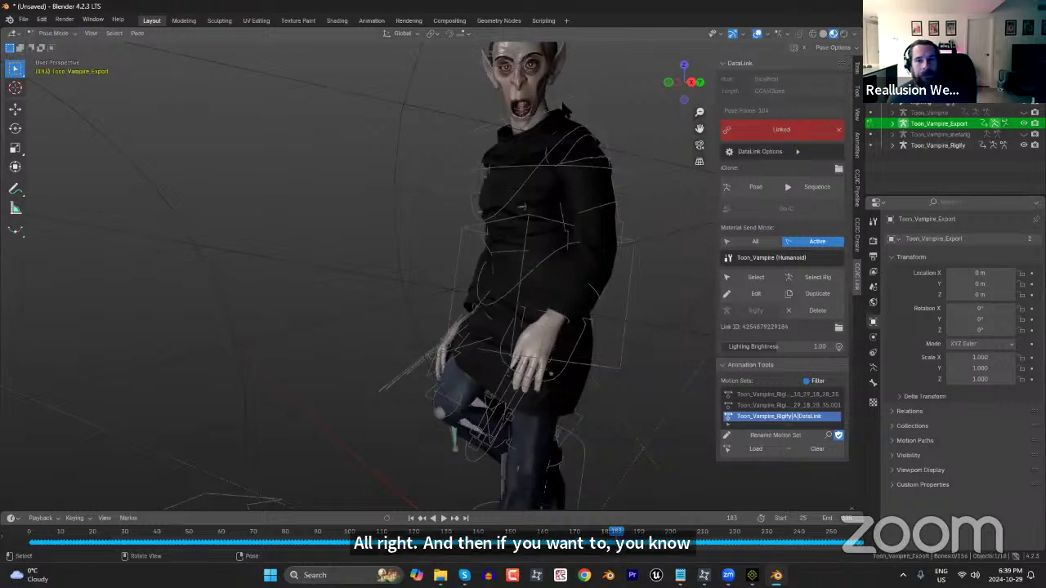
pyautogui.click(549, 335)
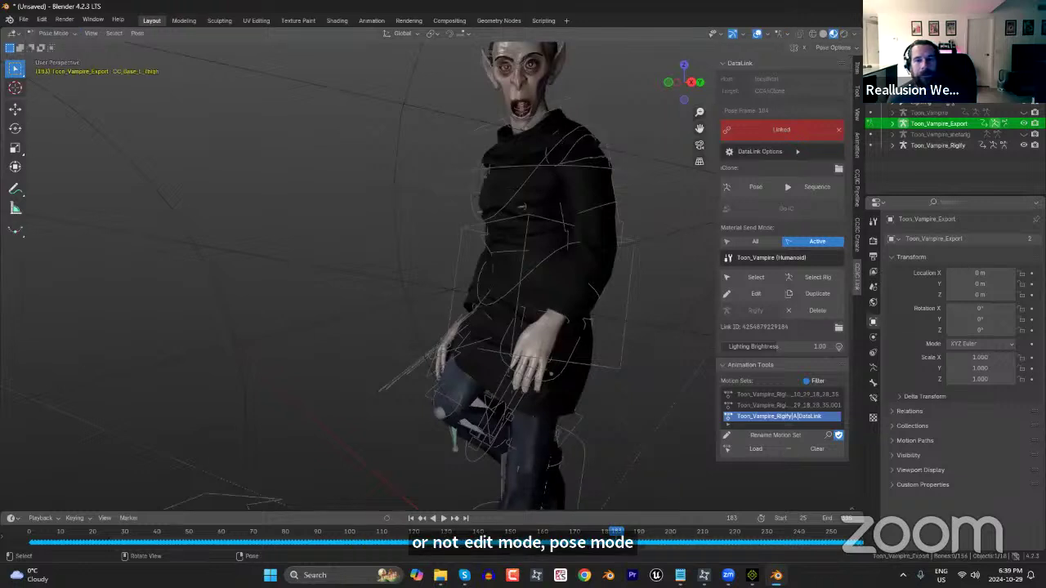
pyautogui.moveTo(419, 532); pyautogui.dragTo(386, 536)
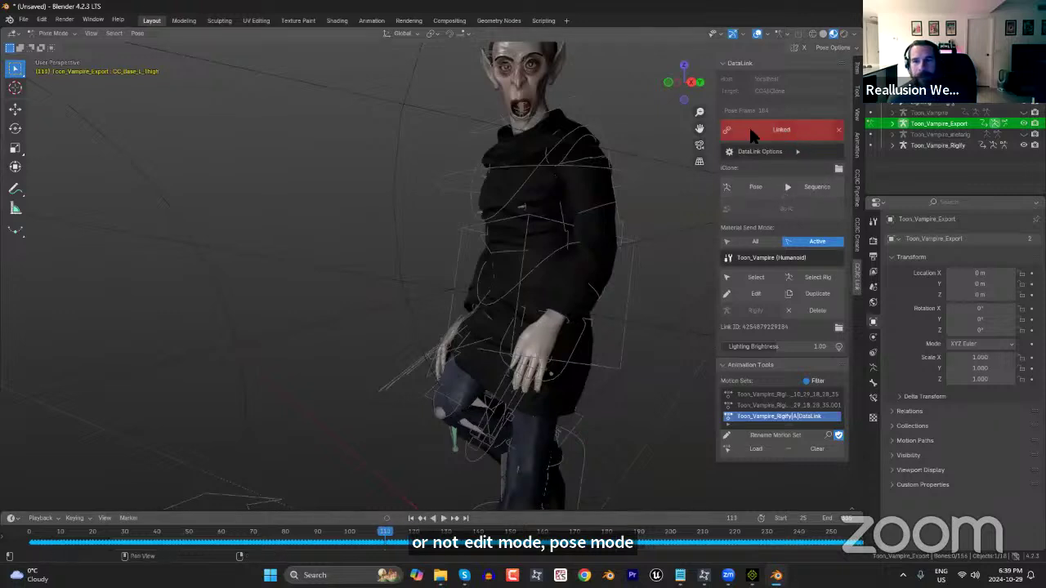
# Open the Animation workspace and move the playhead to frame 65.
pyautogui.click(372, 20)
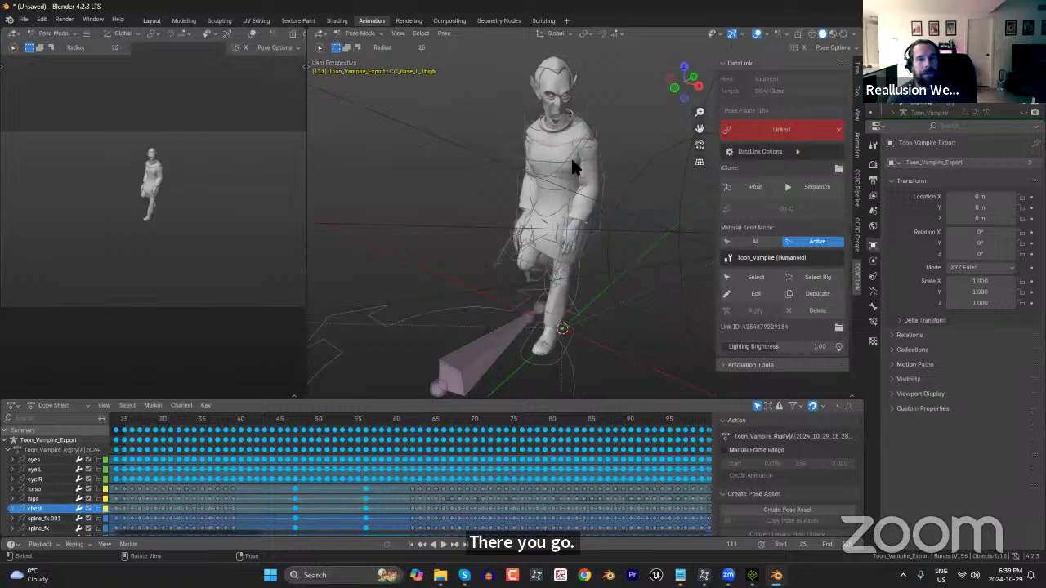
pyautogui.press('c')
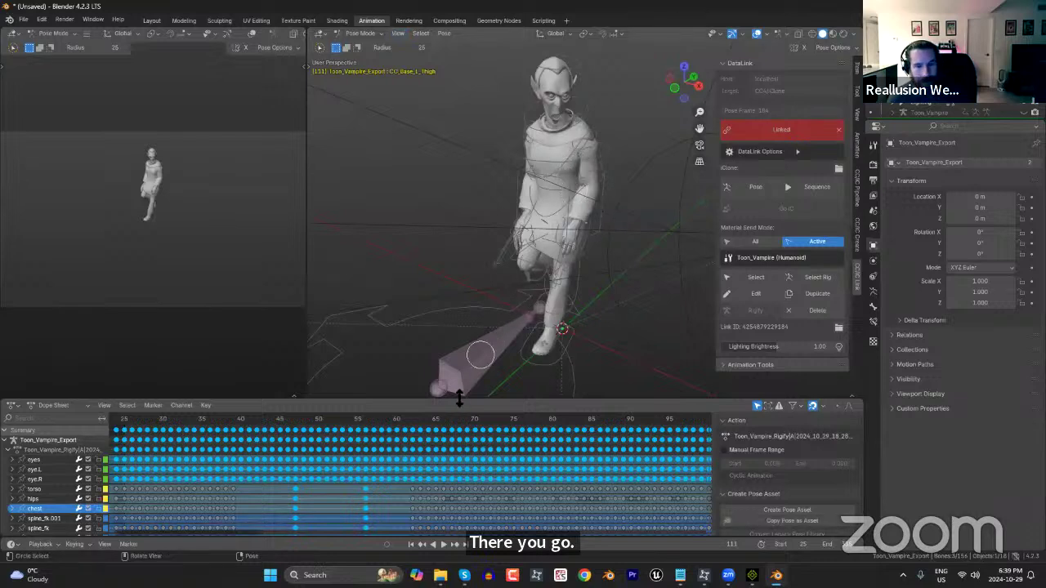
pyautogui.moveTo(384, 420); pyautogui.dragTo(436, 420)
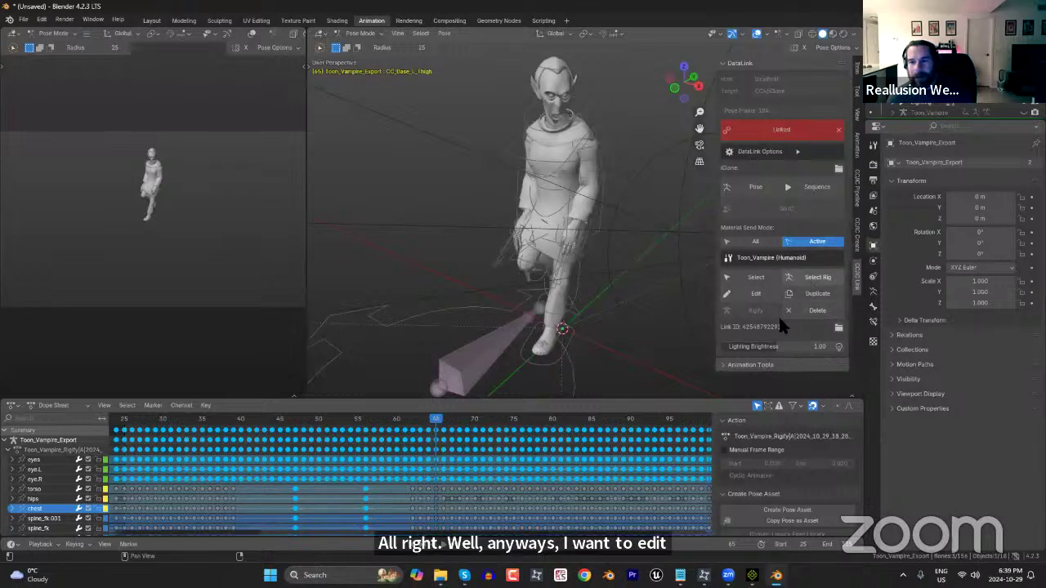
# Expand the Animation Tools section and show the 3D viewport with Material Preview shading.
pyautogui.click(722, 365)
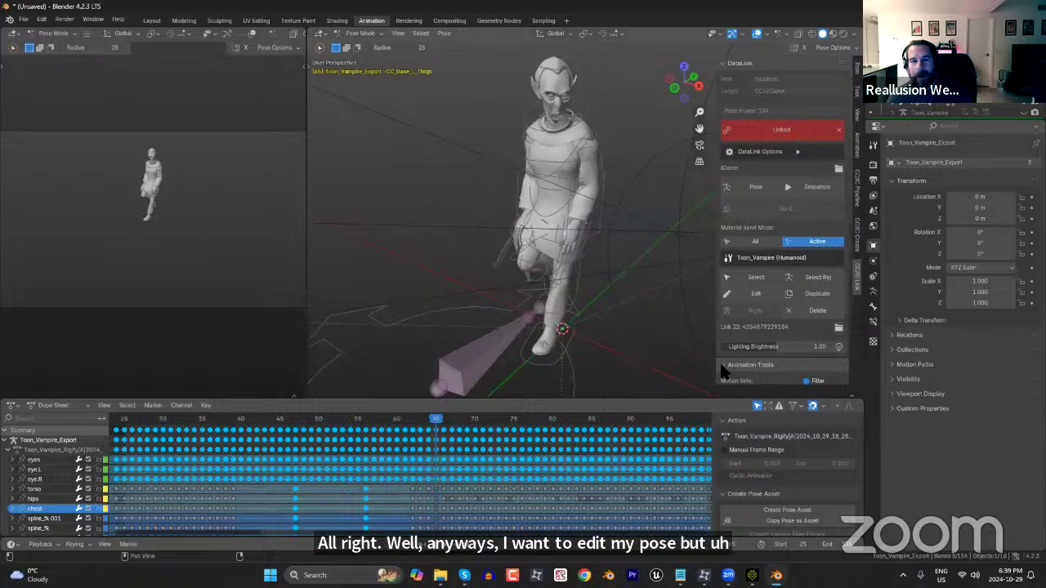
pyautogui.press('c')
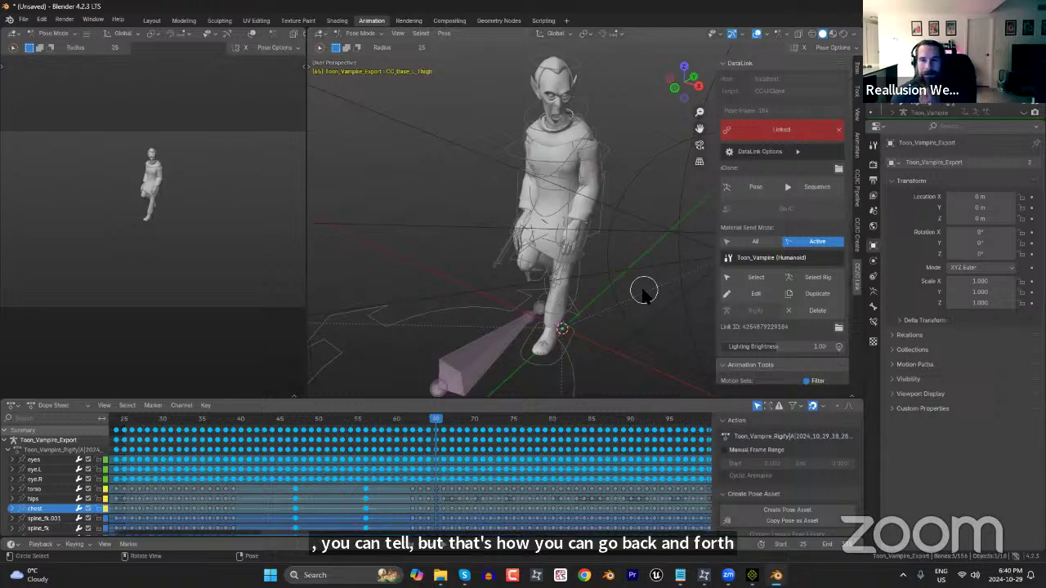
pyautogui.click(833, 34)
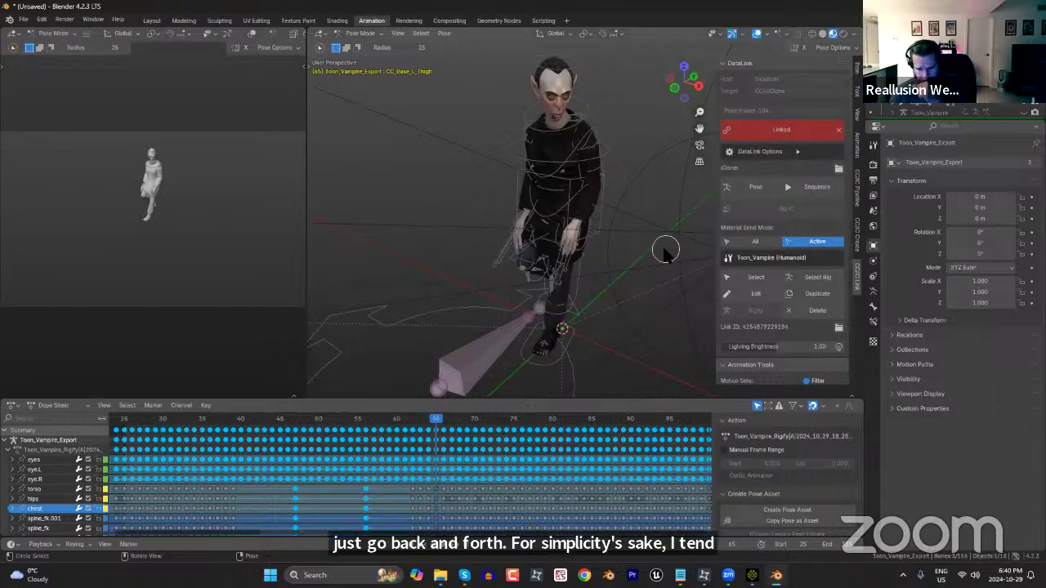
pyautogui.moveTo(655, 289); pyautogui.dragTo(666, 270, button='middle')
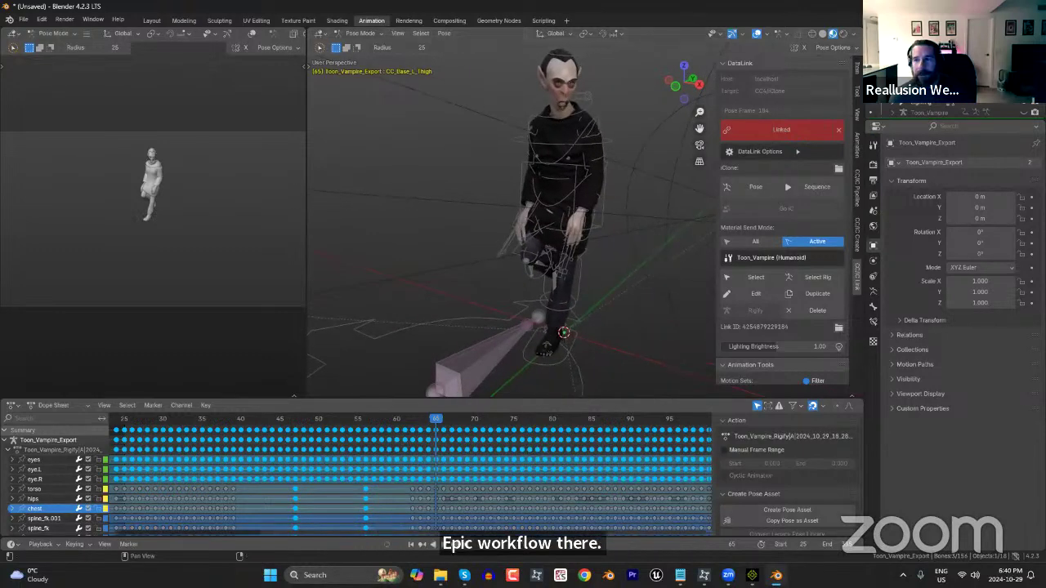
# Close the untitled Blender project without saving its changes and return to iClone.
pyautogui.click(940, 107)
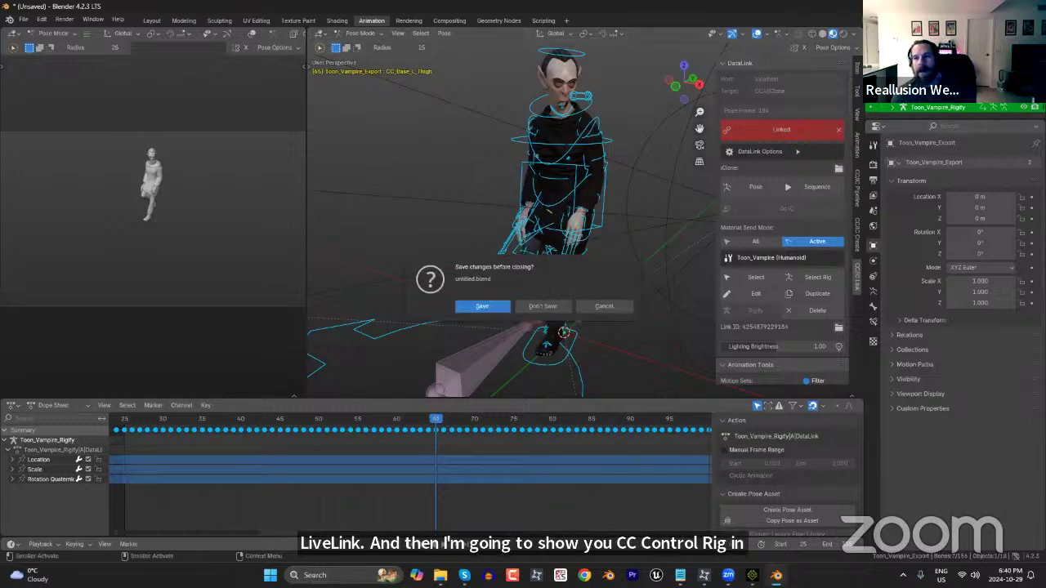
pyautogui.click(535, 311)
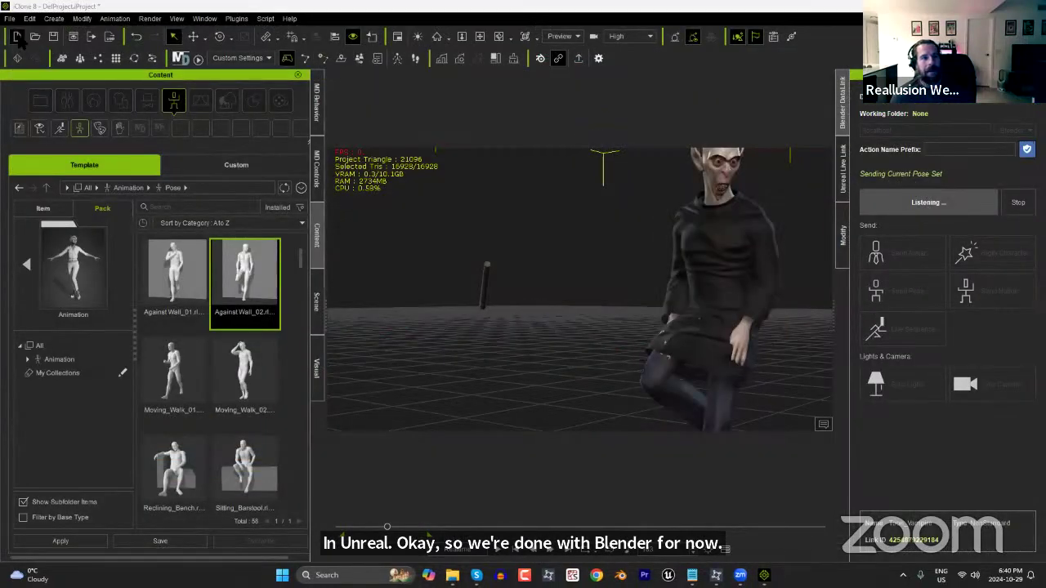
# Start a new iClone project in place of the vampire scene.
pyautogui.click(17, 36)
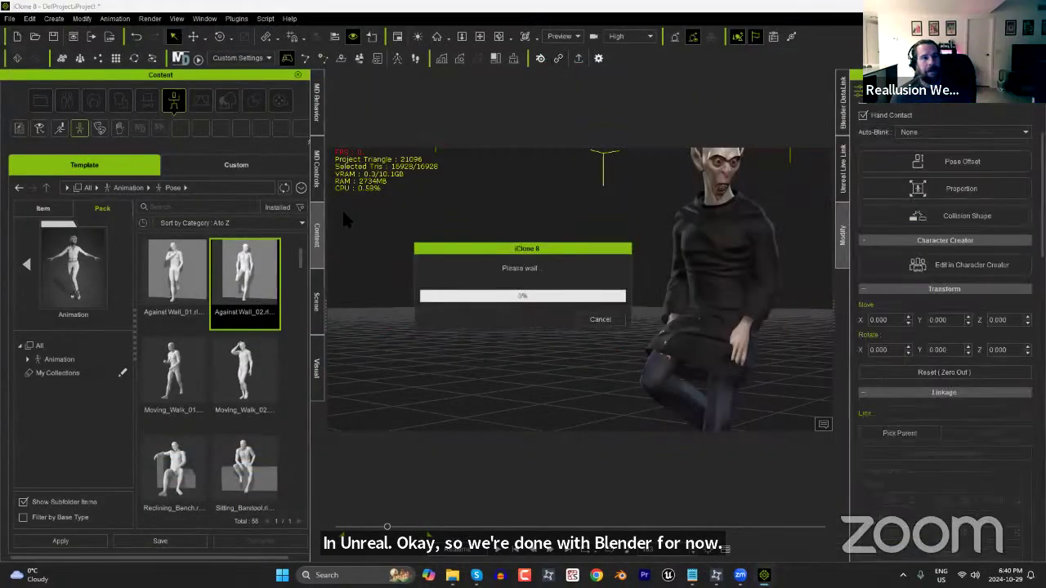
pyautogui.click(516, 314)
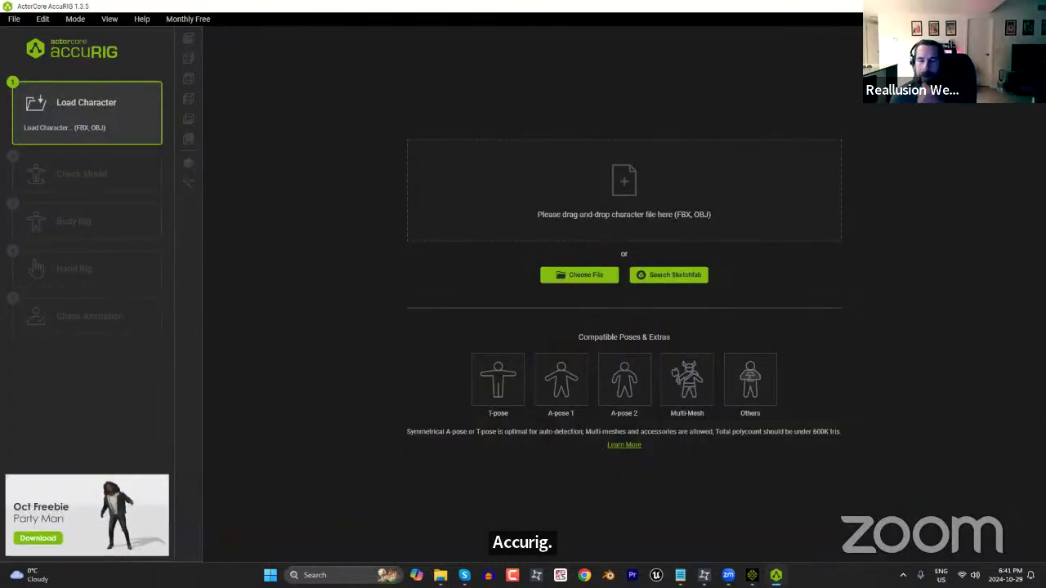
# In ActorCore AccuRIG, load the character106-man model from the toy man folder and generate its body rig joints.
pyautogui.click(582, 277)
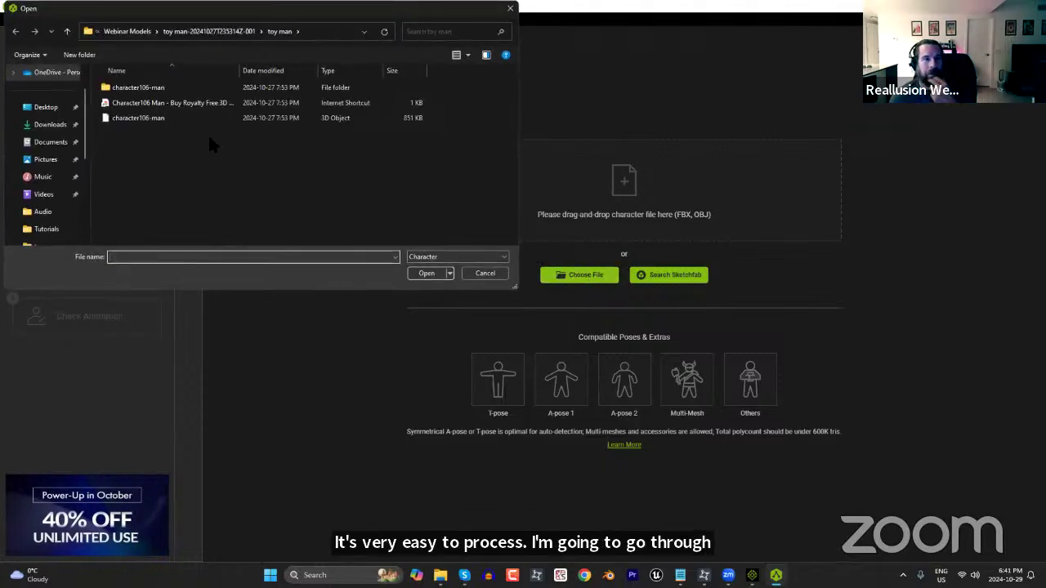
pyautogui.doubleClick(147, 119)
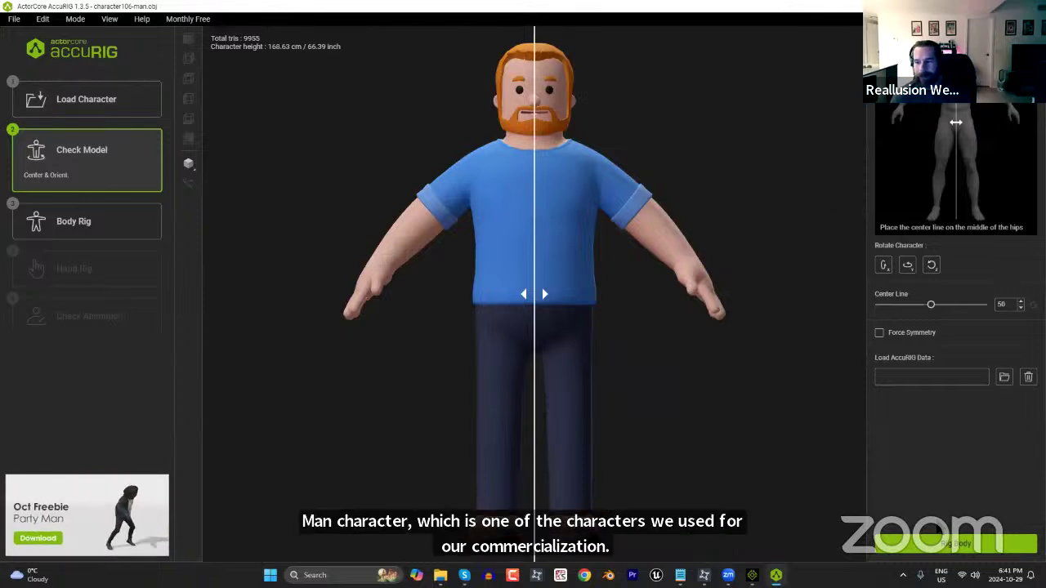
pyautogui.click(952, 546)
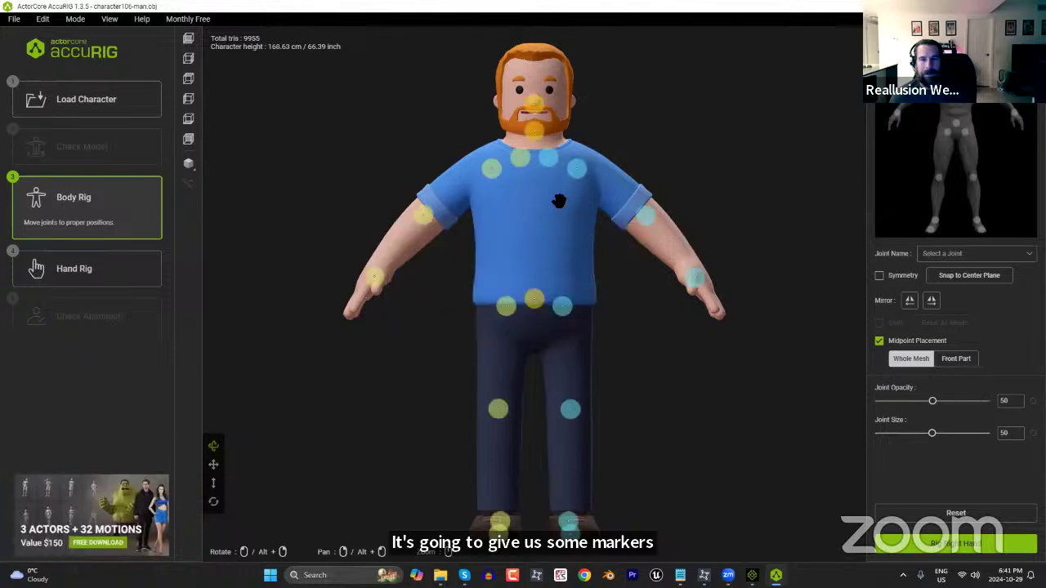
# Lower the head joint to the mouth, enable Symmetry, and lower the neck joint to just below the beard.
pyautogui.scroll(3, 561, 201)
pyautogui.scroll(2, 560, 201)
pyautogui.moveTo(672, 229); pyautogui.dragTo(705, 493, button='middle')
pyautogui.scroll(3, 681, 428)
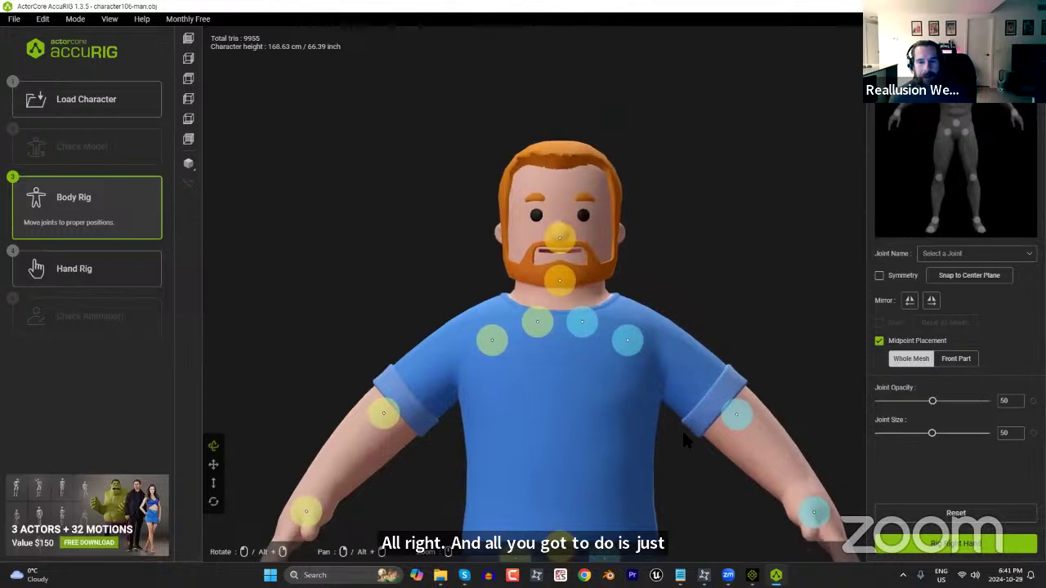
pyautogui.click(577, 230)
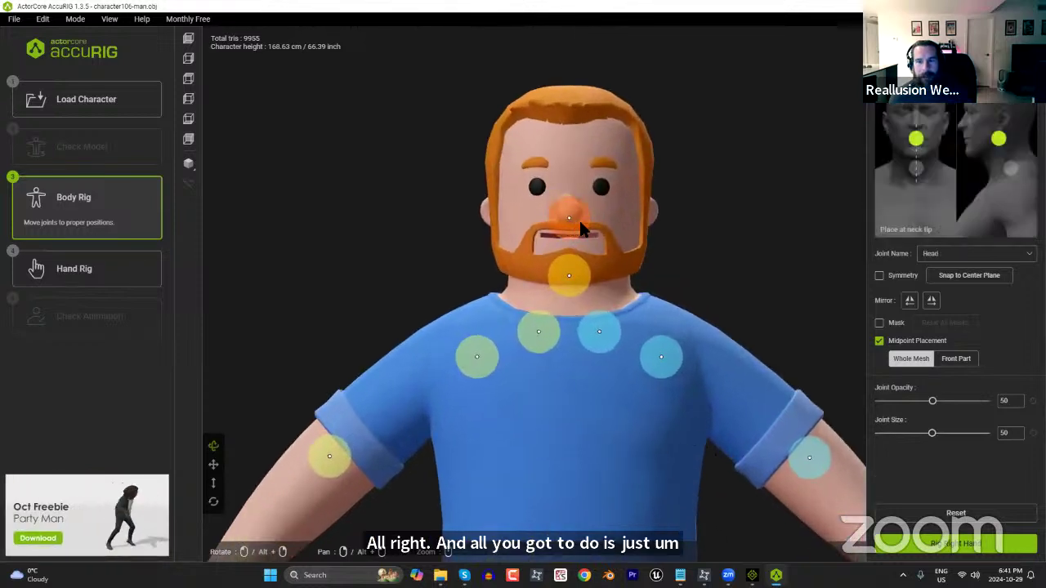
pyautogui.moveTo(573, 213); pyautogui.dragTo(581, 240)
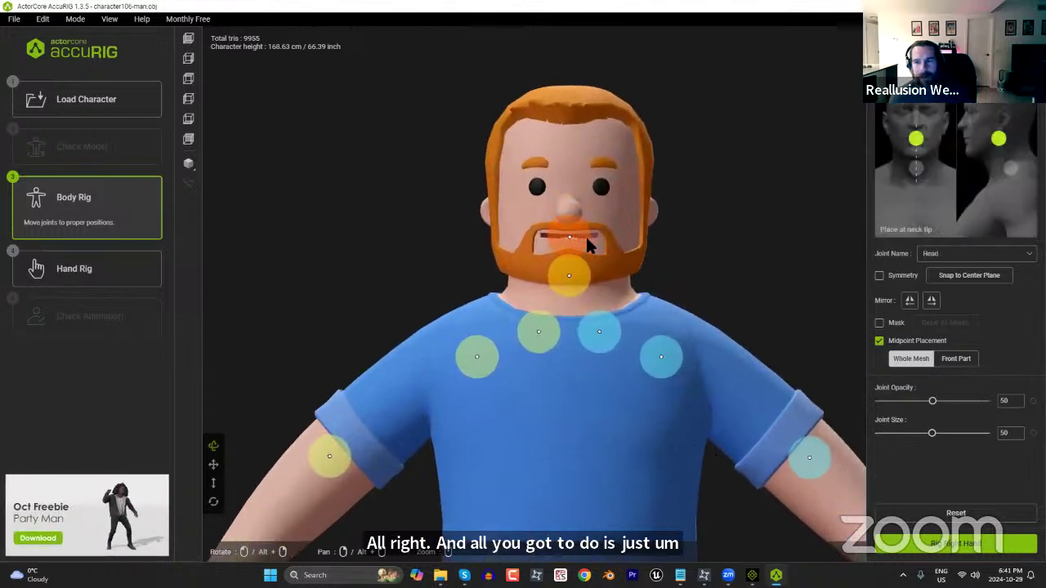
pyautogui.click(880, 275)
pyautogui.click(579, 280)
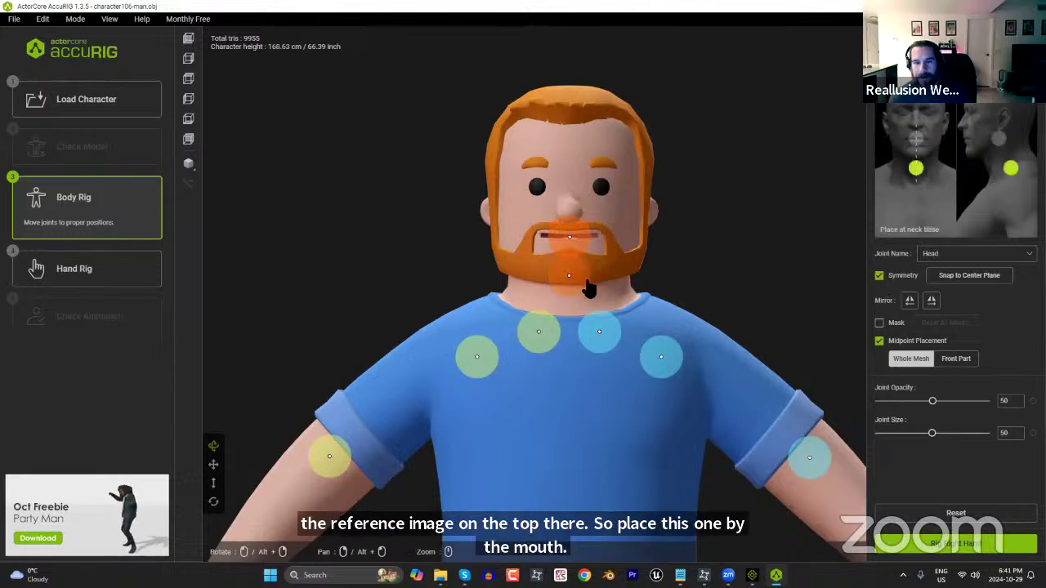
pyautogui.moveTo(580, 280); pyautogui.dragTo(574, 302)
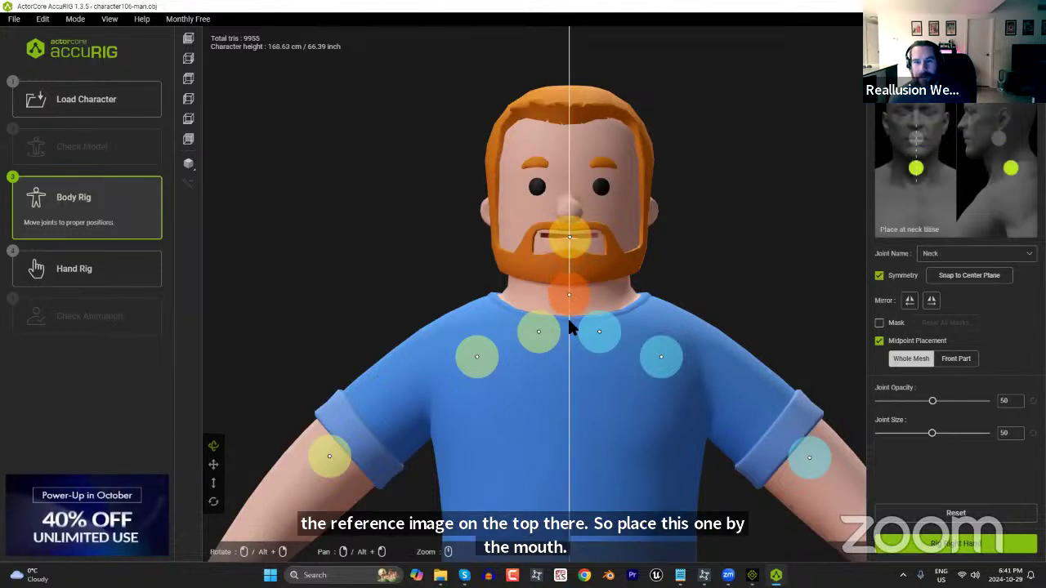
# Spread the clavicle joints outward to the sides of the neck and the humerus joints outward to the shoulders.
pyautogui.click(595, 335)
pyautogui.moveTo(590, 346); pyautogui.dragTo(633, 328)
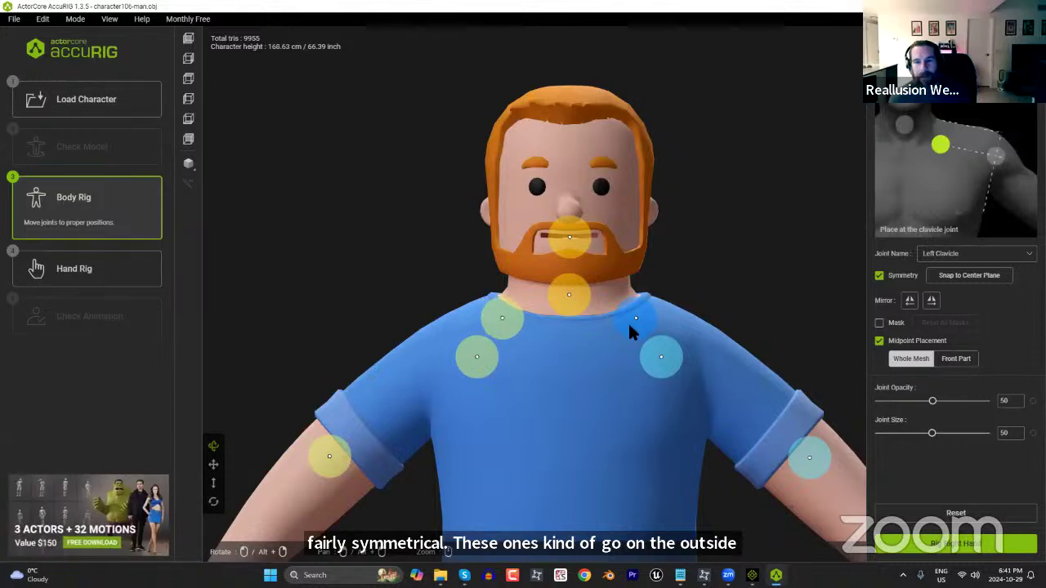
pyautogui.moveTo(662, 368); pyautogui.dragTo(704, 366)
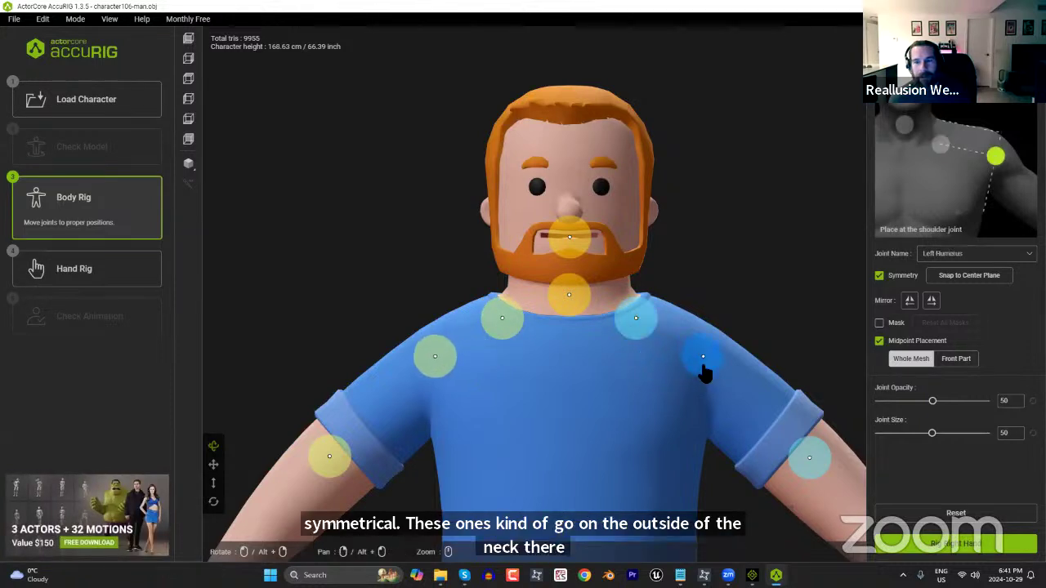
# Adjust the left forearm joint at the elbow below the sleeve cuff and raise the left hand joint to the wrist.
pyautogui.moveTo(789, 490); pyautogui.dragTo(699, 376, button='middle')
pyautogui.click(675, 314)
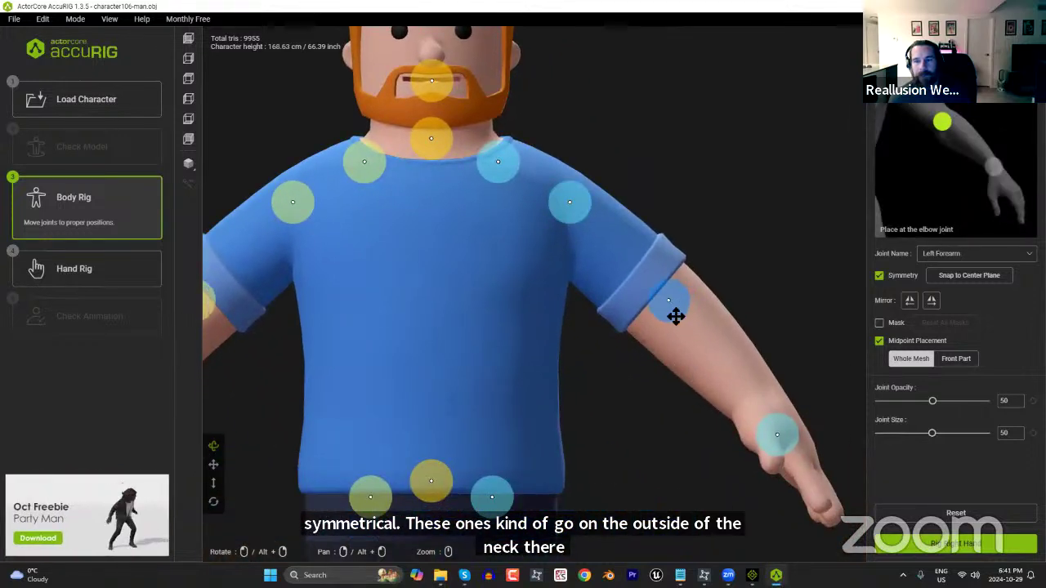
pyautogui.click(774, 435)
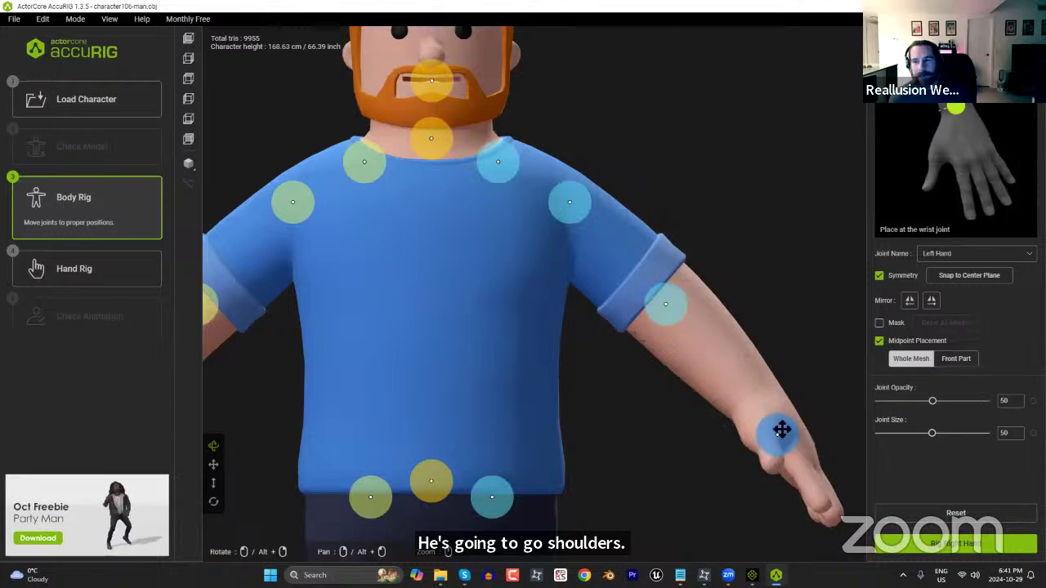
pyautogui.moveTo(778, 429); pyautogui.dragTo(766, 398)
# Lower the thigh joints to the hips beside the crotch and raise the pelvis joint just above the shirt hem.
pyautogui.moveTo(506, 423); pyautogui.dragTo(741, 216, button='middle')
pyautogui.click(698, 296)
pyautogui.moveTo(703, 296); pyautogui.dragTo(700, 343)
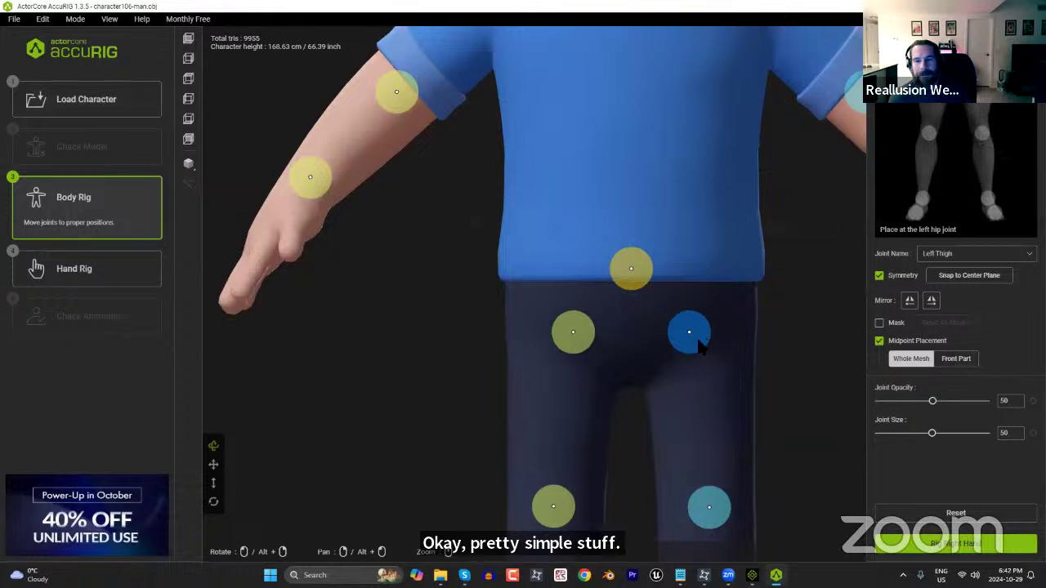
pyautogui.moveTo(652, 279); pyautogui.dragTo(647, 248)
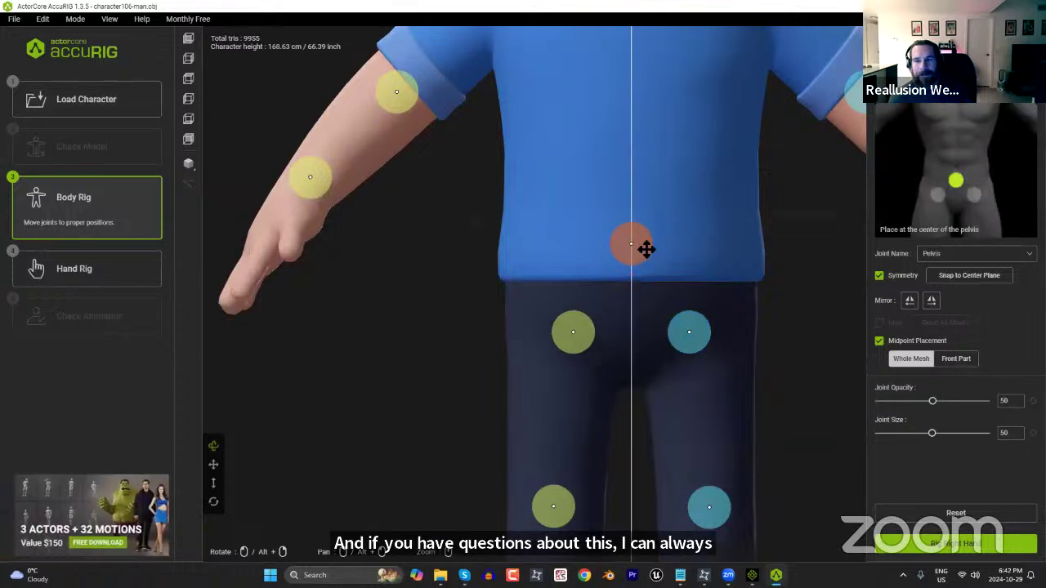
# Fine-tune the left calf joint at the knee and raise the foot joints to the ankles where the trousers meet the shoes.
pyautogui.moveTo(800, 469); pyautogui.dragTo(769, 126, button='middle')
pyautogui.moveTo(688, 180); pyautogui.dragTo(690, 191)
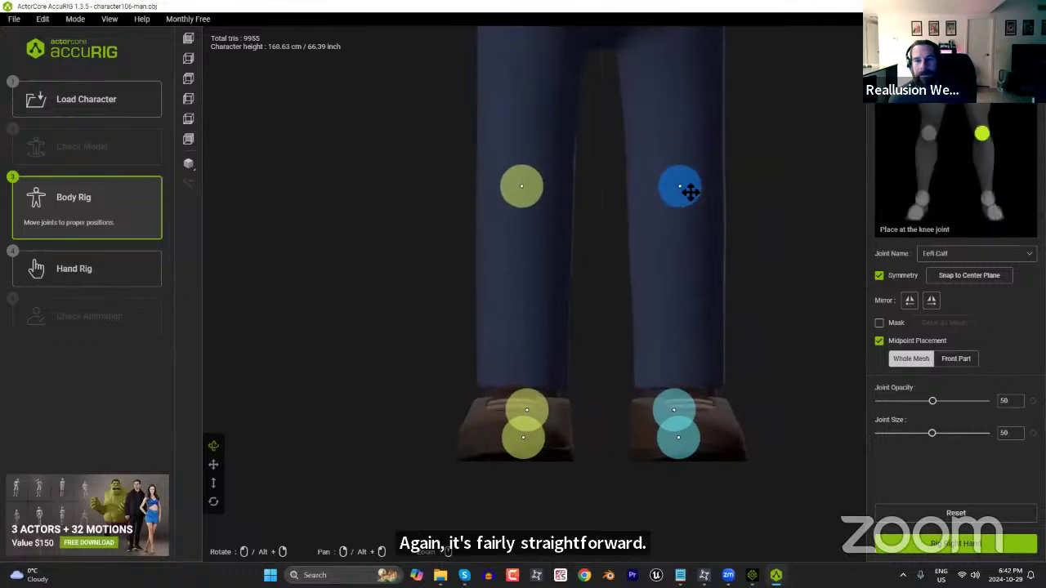
pyautogui.moveTo(708, 252); pyautogui.dragTo(766, 302, button='right')
pyautogui.moveTo(685, 419); pyautogui.dragTo(708, 427)
pyautogui.moveTo(803, 464); pyautogui.dragTo(763, 385, button='right')
pyautogui.moveTo(660, 399); pyautogui.dragTo(677, 377)
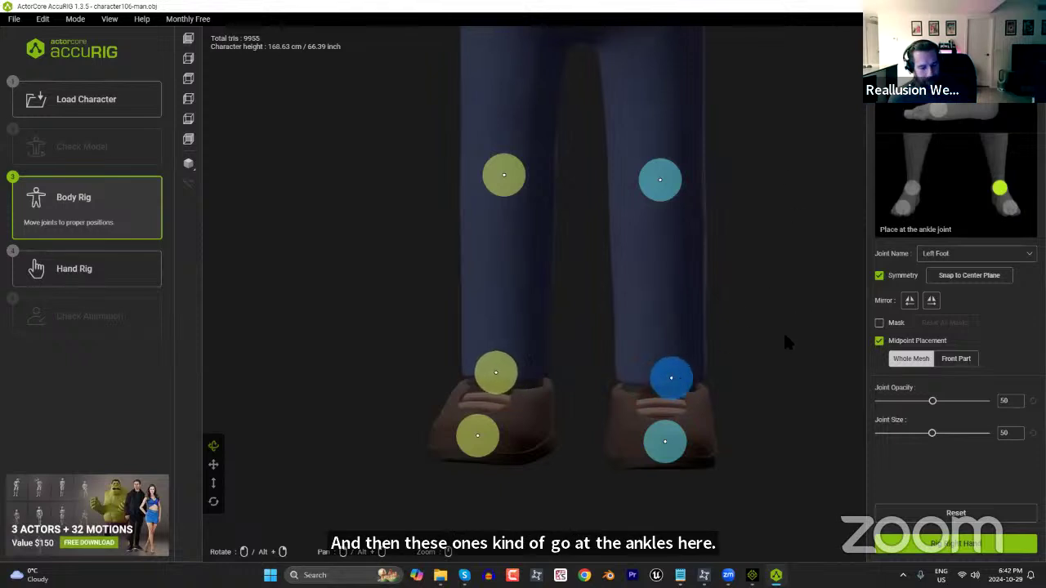
# Frame the character from the front and generate the right hand rig with 5 fingers.
pyautogui.moveTo(778, 326); pyautogui.dragTo(719, 265, button='middle')
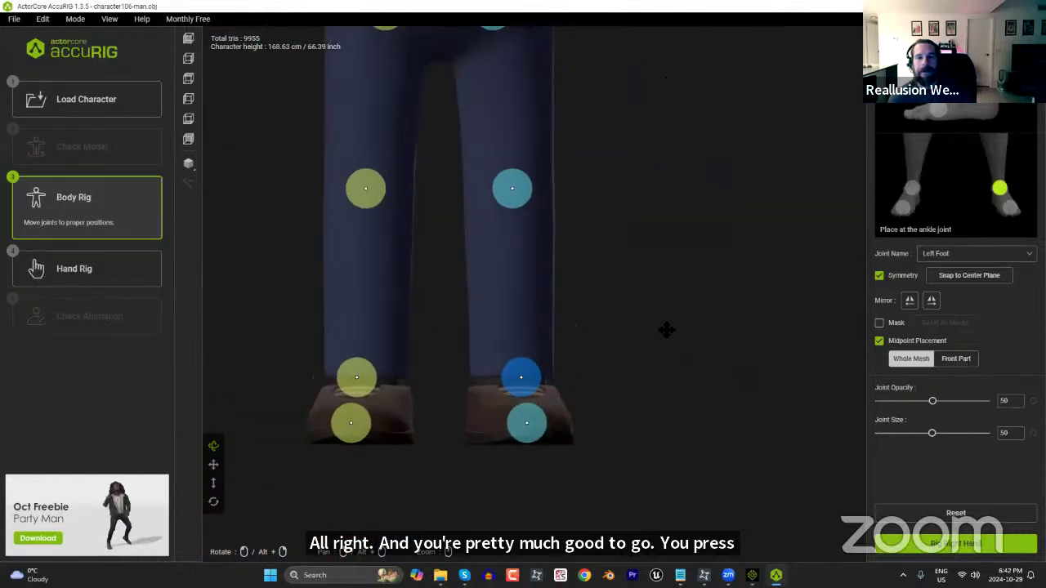
pyautogui.press('f')
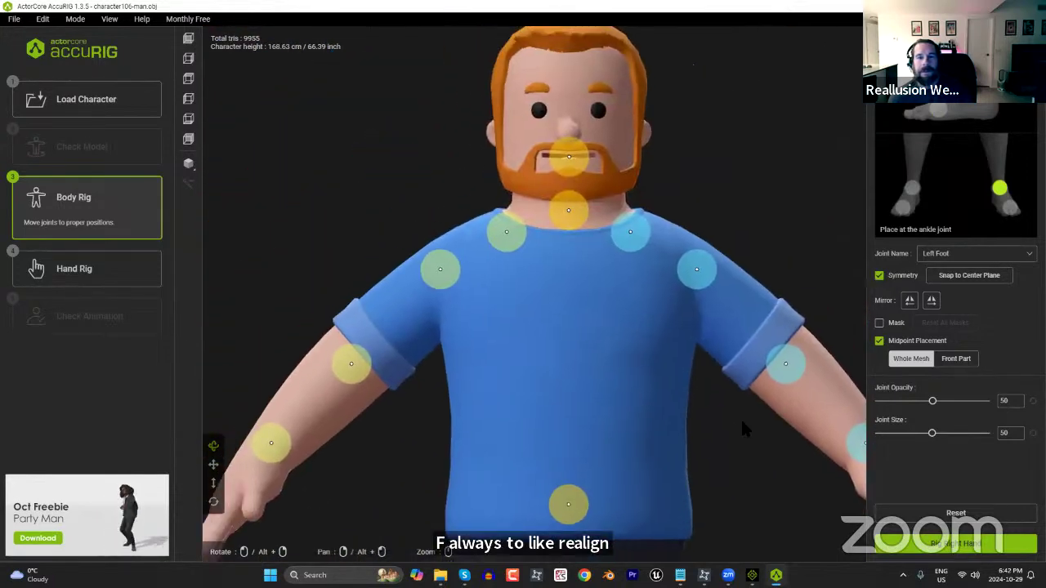
pyautogui.moveTo(742, 422); pyautogui.dragTo(732, 405, button='middle')
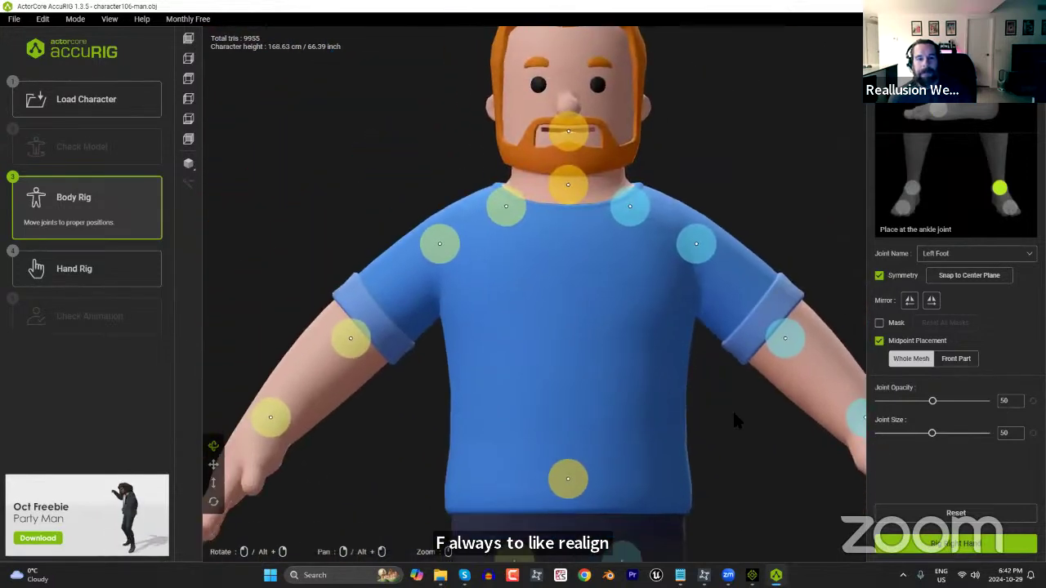
pyautogui.scroll(-2, 731, 405)
pyautogui.click(956, 547)
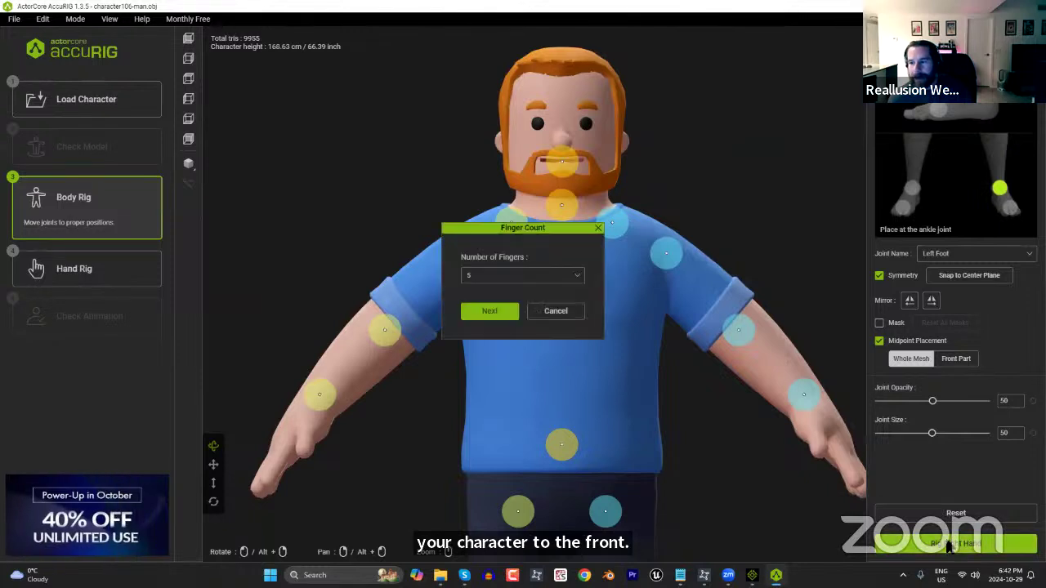
pyautogui.click(486, 309)
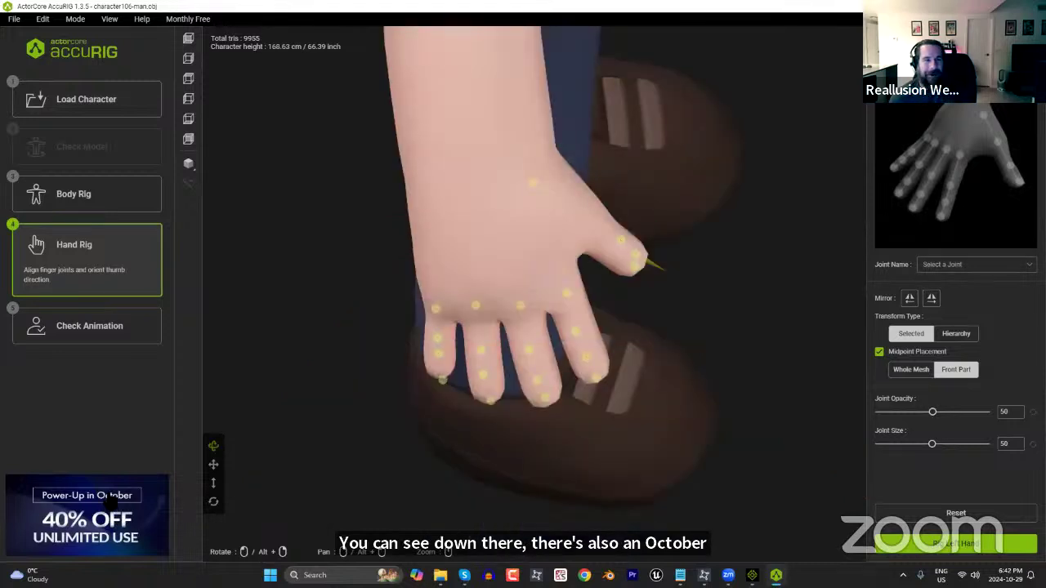
# Align the right hand's pinky and ring fingertip joints inside the fingers and space the thumb joints back along the thumb.
pyautogui.click(440, 375)
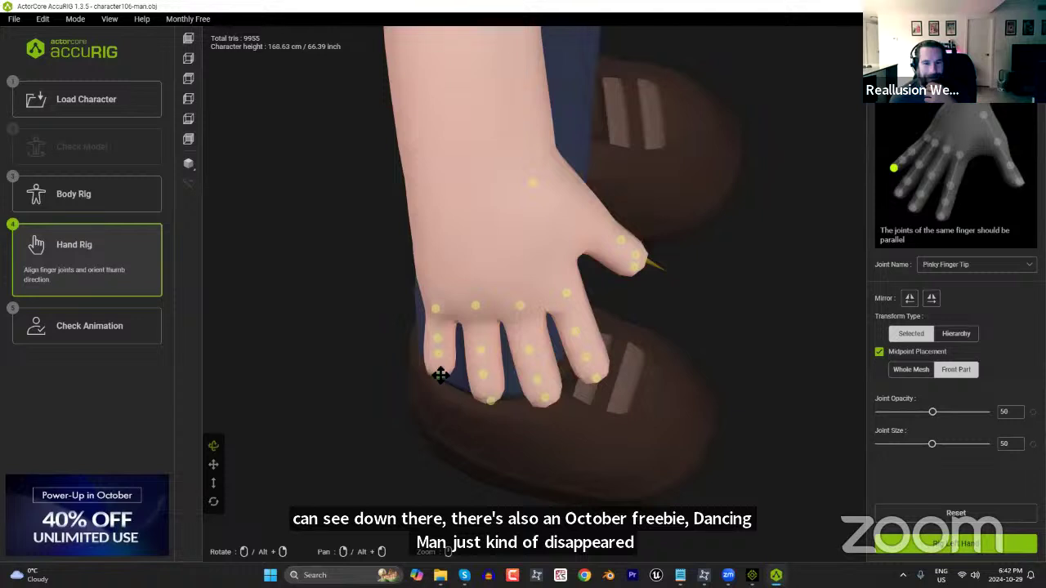
pyautogui.click(489, 402)
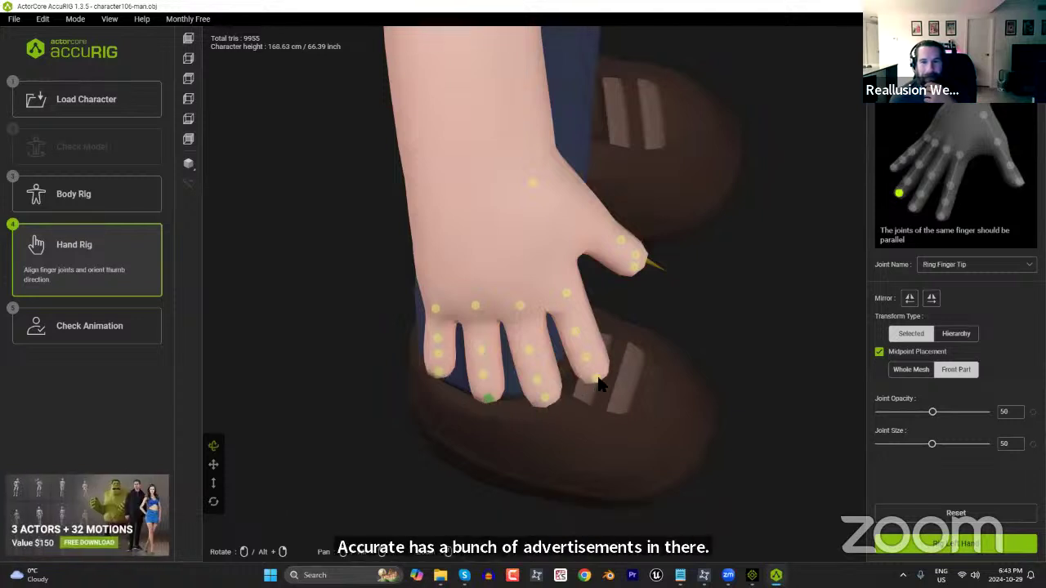
pyautogui.moveTo(621, 249); pyautogui.dragTo(587, 210)
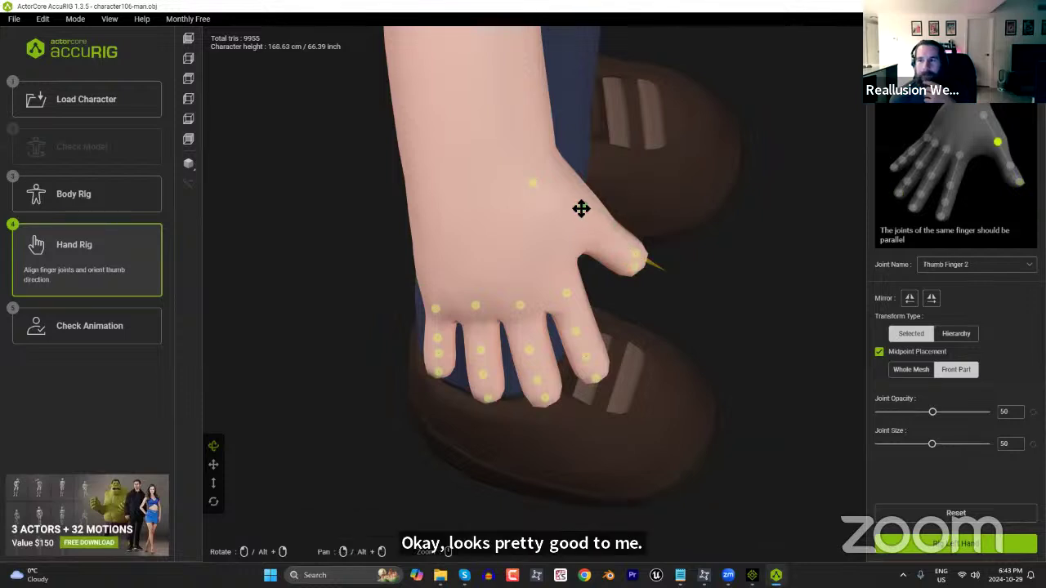
pyautogui.click(608, 242)
pyautogui.click(639, 268)
pyautogui.moveTo(542, 164); pyautogui.dragTo(547, 164)
# Select the right hand's Thumb Finger 3 joint and orient its direction cone perpendicular to the thumbnail.
pyautogui.moveTo(711, 329); pyautogui.dragTo(572, 343, button='right')
pyautogui.click(523, 284)
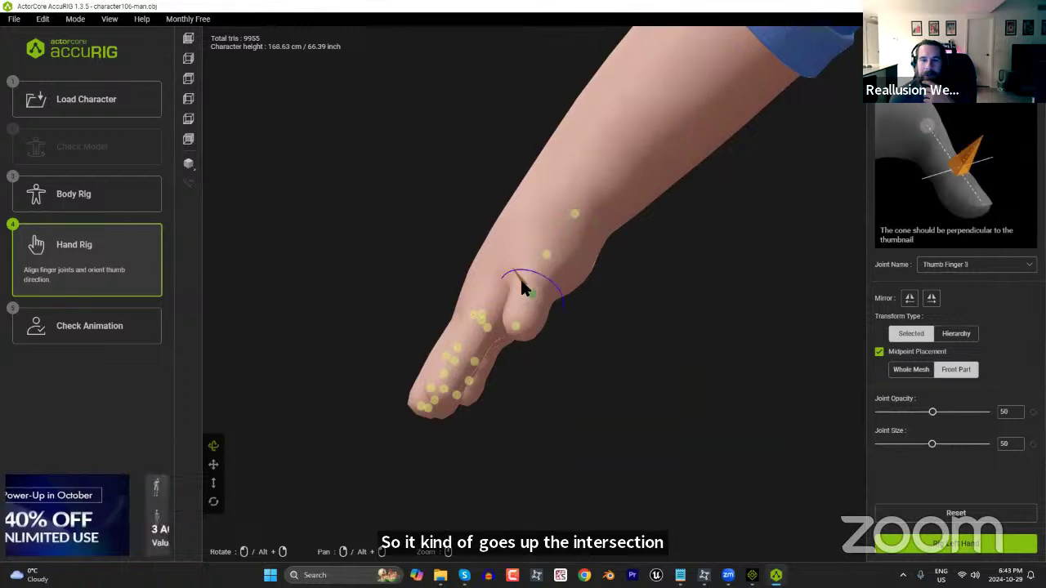
pyautogui.moveTo(609, 403); pyautogui.dragTo(629, 410, button='right')
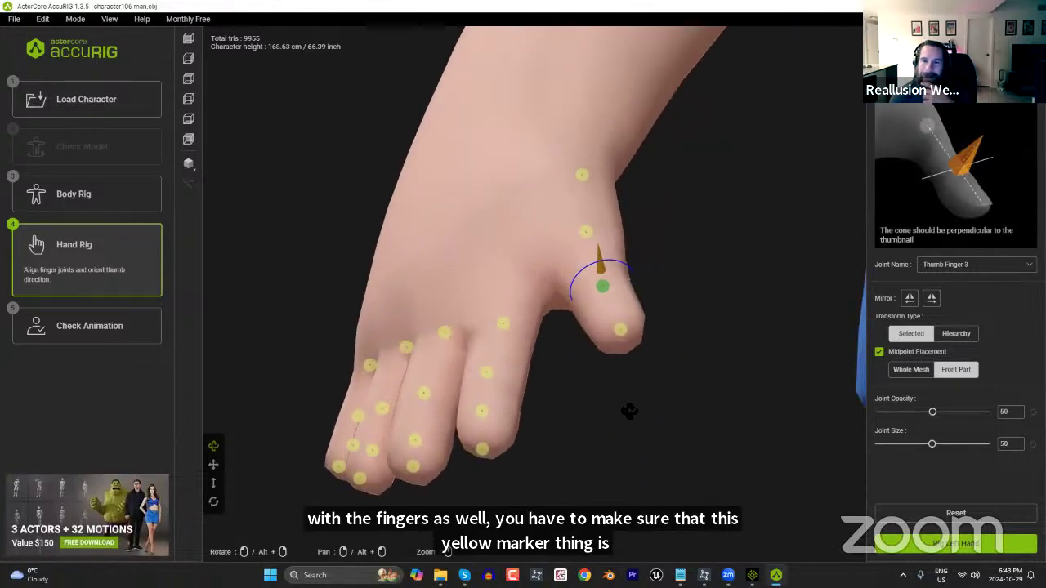
pyautogui.moveTo(613, 260); pyautogui.dragTo(606, 266)
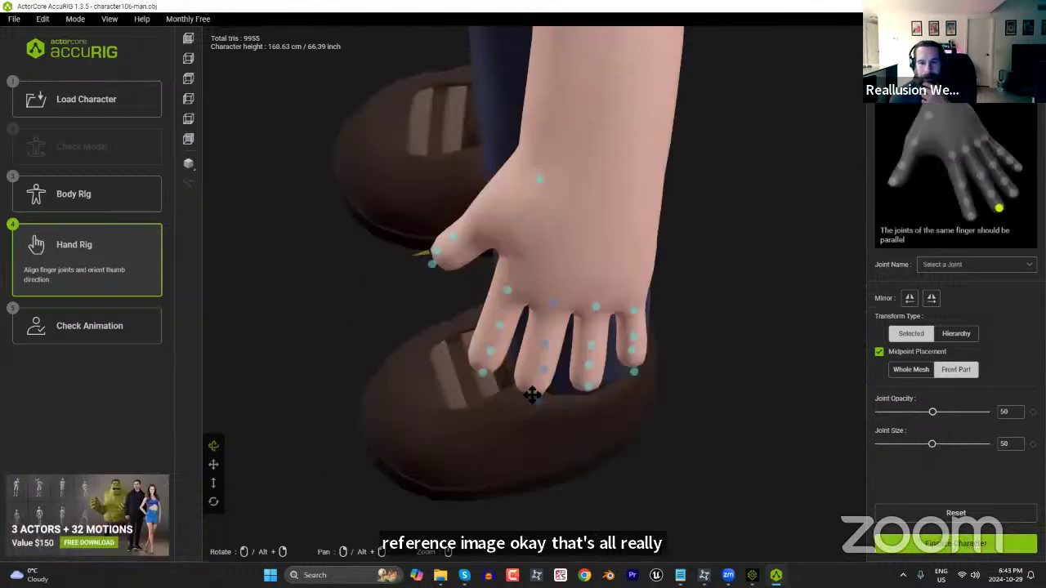
# Align the left hand's index, pinky and ring fingertip joints inside the fingers and reposition the thumb joints along the thumb.
pyautogui.click(486, 370)
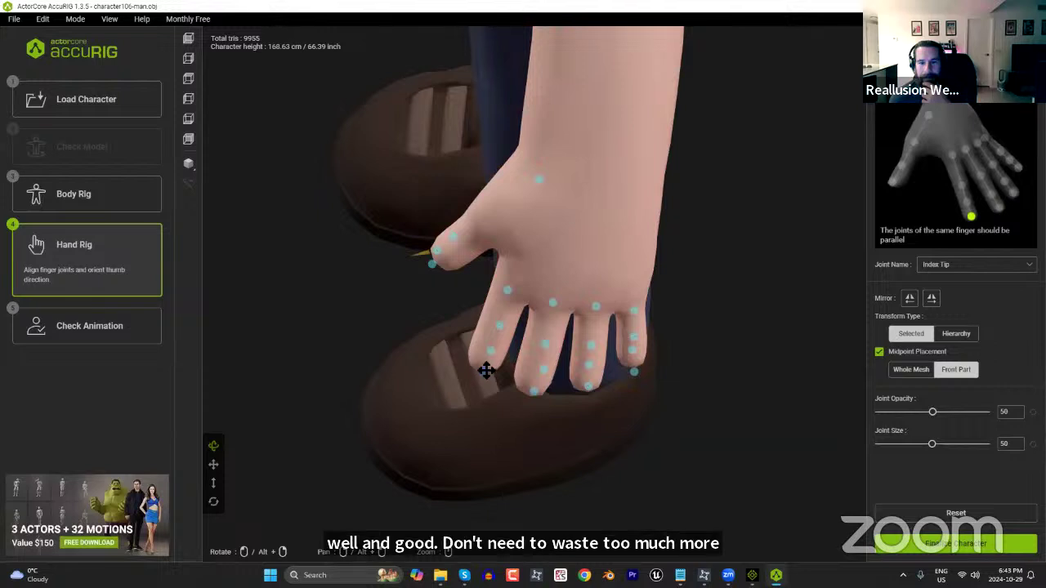
pyautogui.click(634, 373)
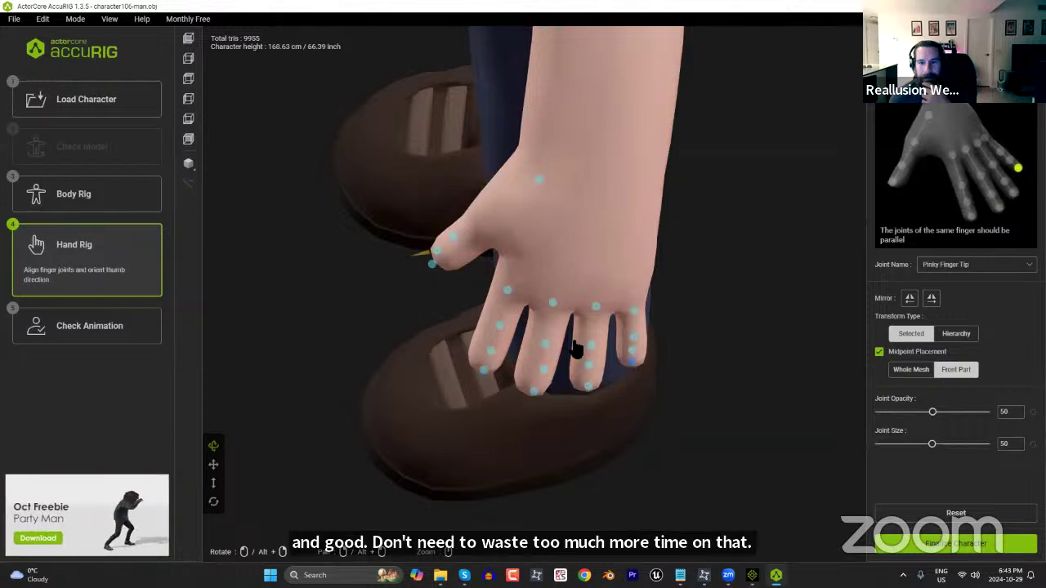
pyautogui.click(544, 169)
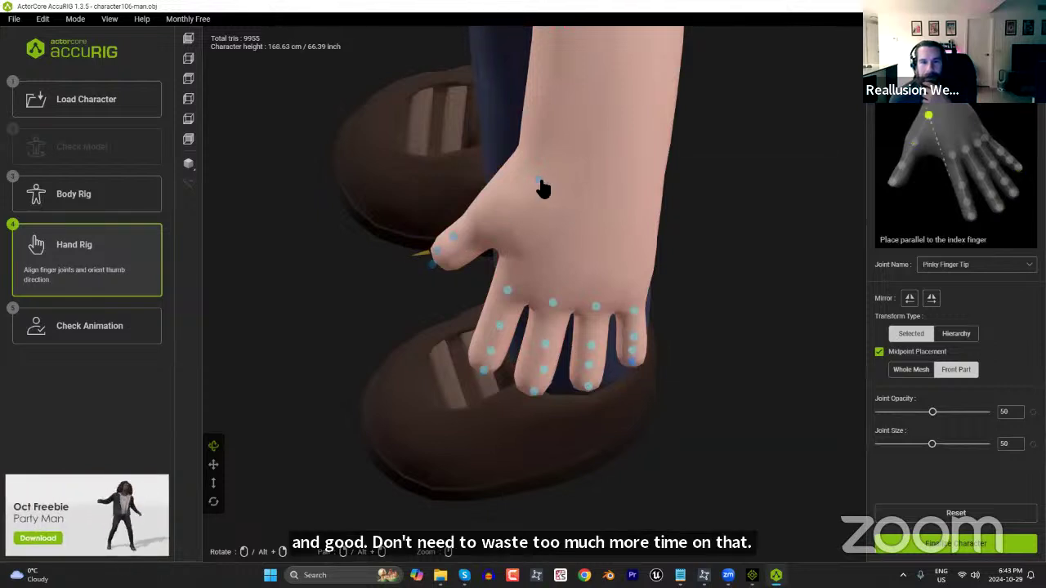
pyautogui.click(454, 239)
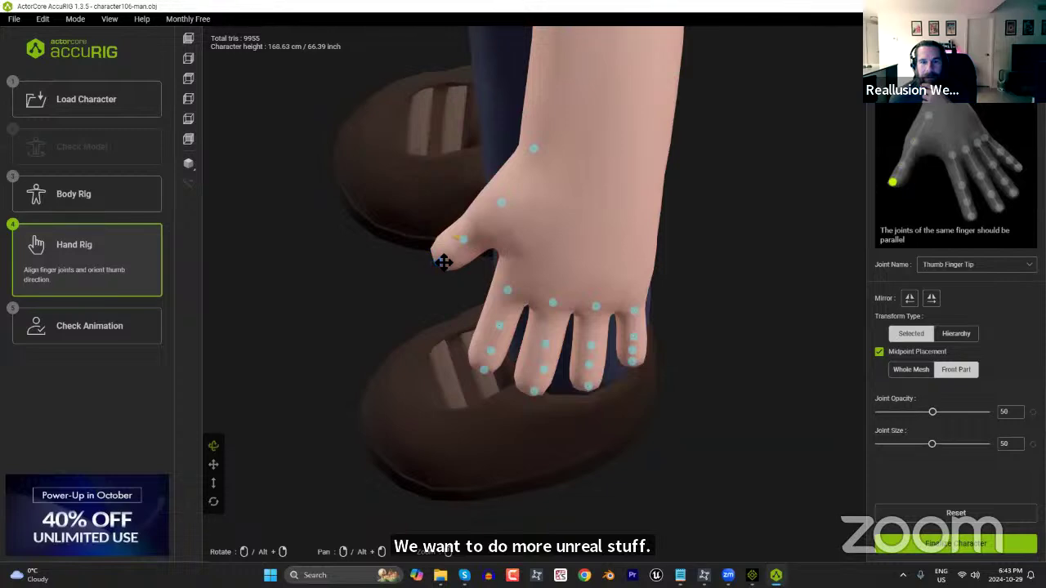
pyautogui.moveTo(461, 361); pyautogui.dragTo(563, 442, button='right')
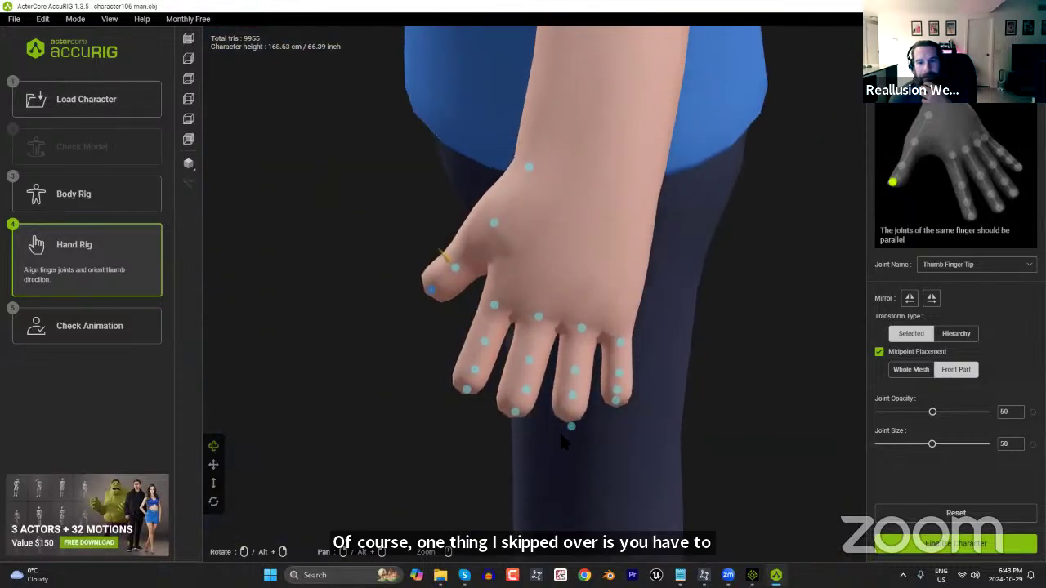
pyautogui.click(571, 425)
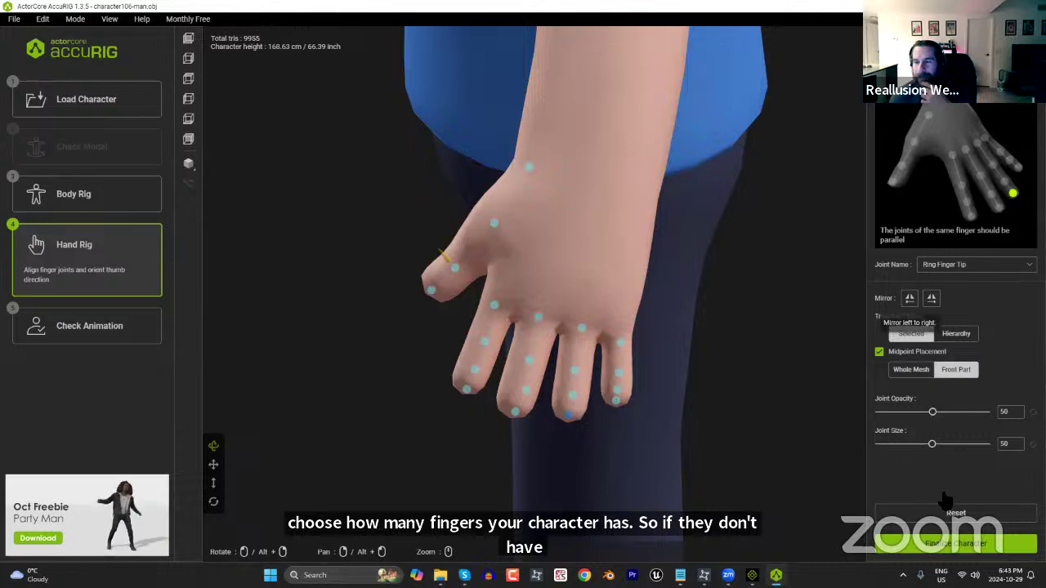
# Finalize the rigged character to generate its animation controls.
pyautogui.click(986, 546)
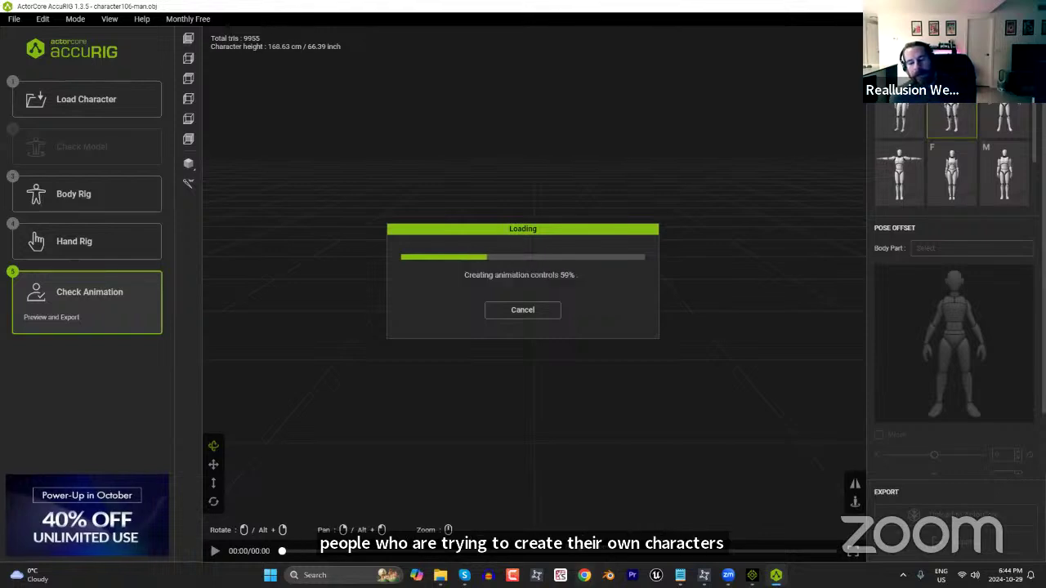
# Switch to Chrome with the work profile and open reallusion.com.
pyautogui.click(584, 575)
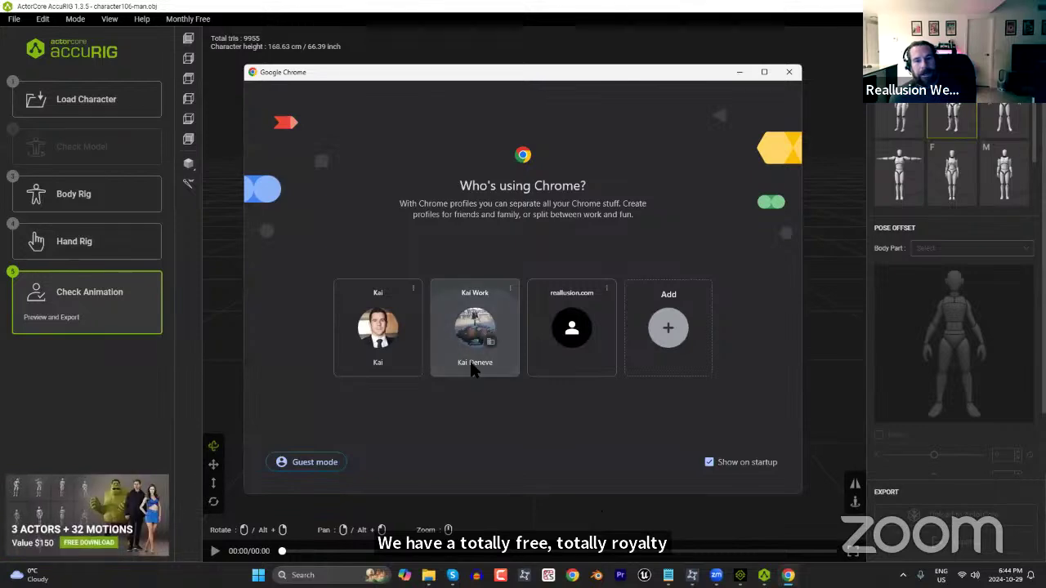
pyautogui.click(474, 369)
pyautogui.write('reallusion.com')
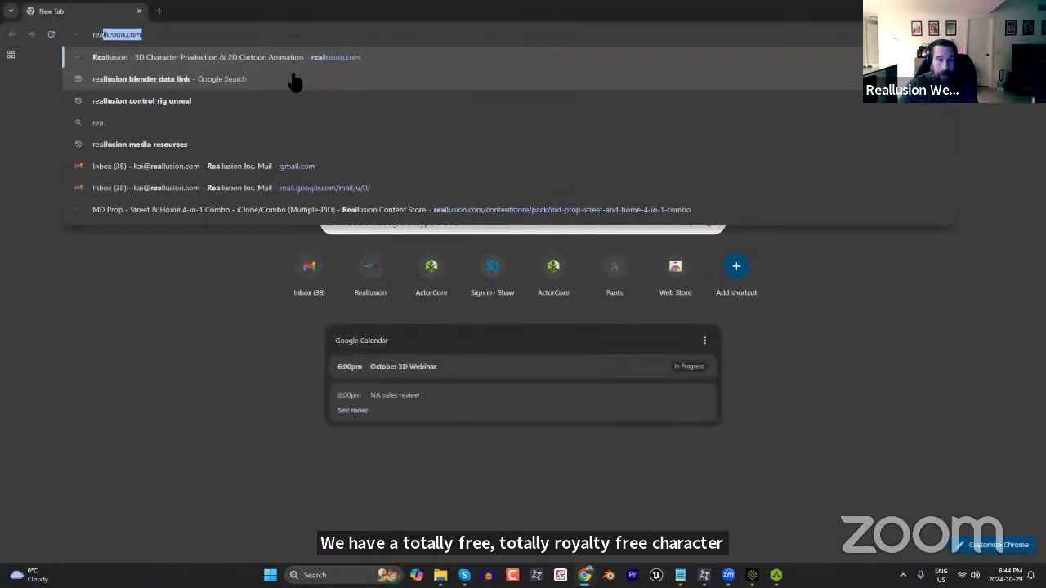
pyautogui.press('Return')
# Open Character Creator's free CC Character Base resource page and review its included features and models.
pyautogui.moveTo(437, 82)
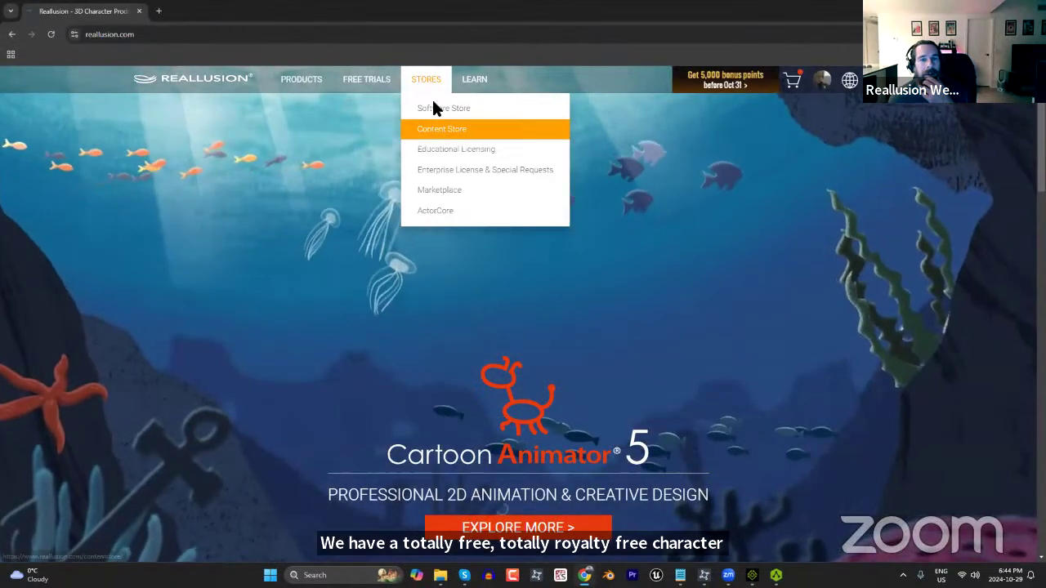
pyautogui.moveTo(304, 82)
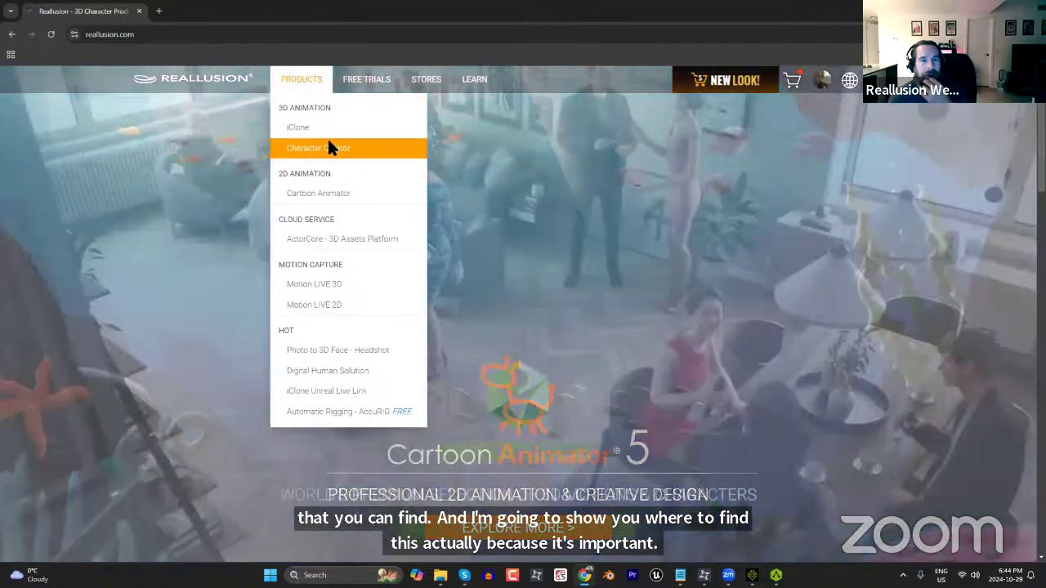
pyautogui.click(328, 144)
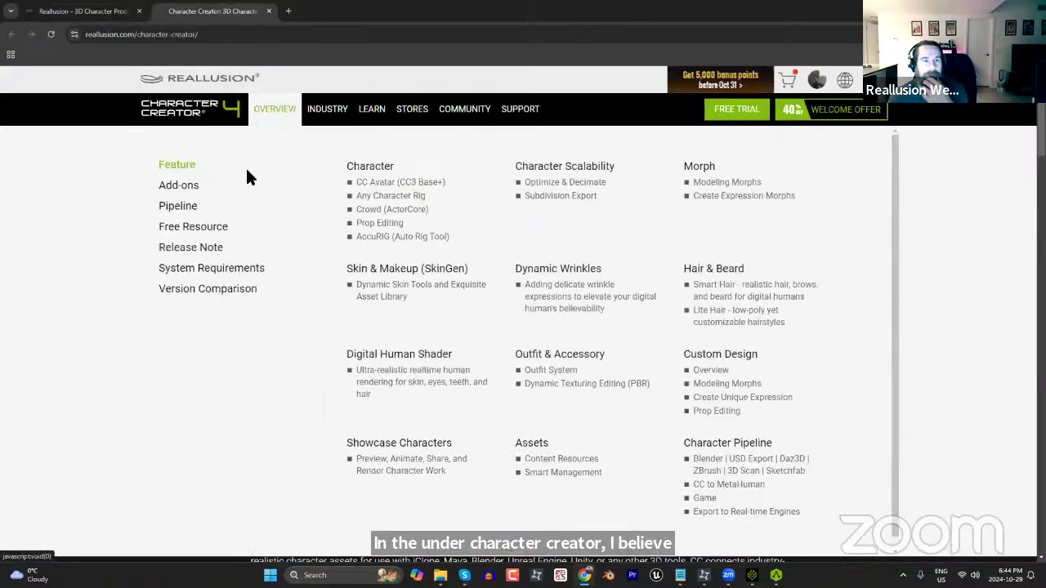
pyautogui.moveTo(185, 207)
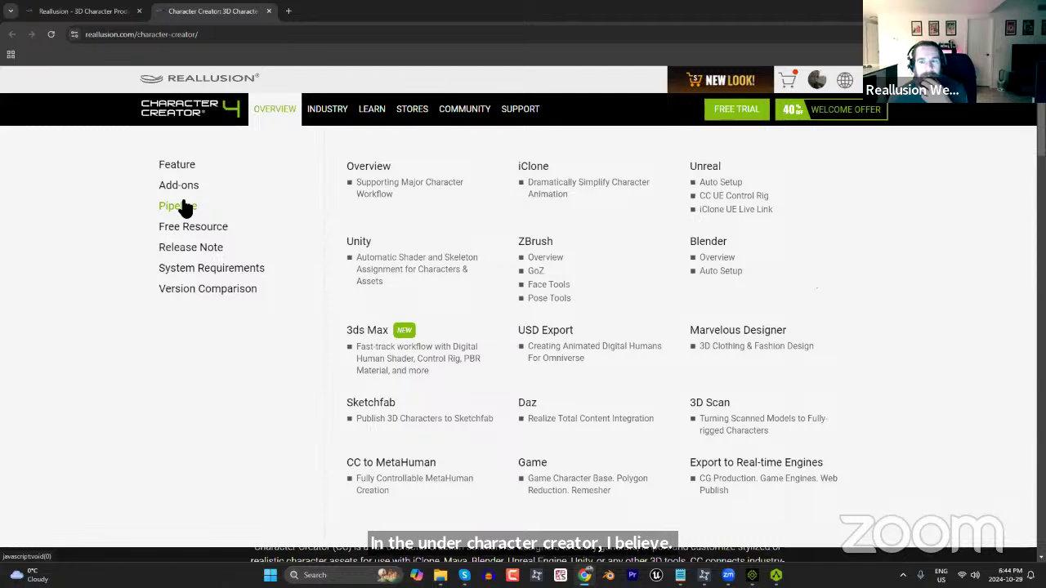
pyautogui.moveTo(193, 226)
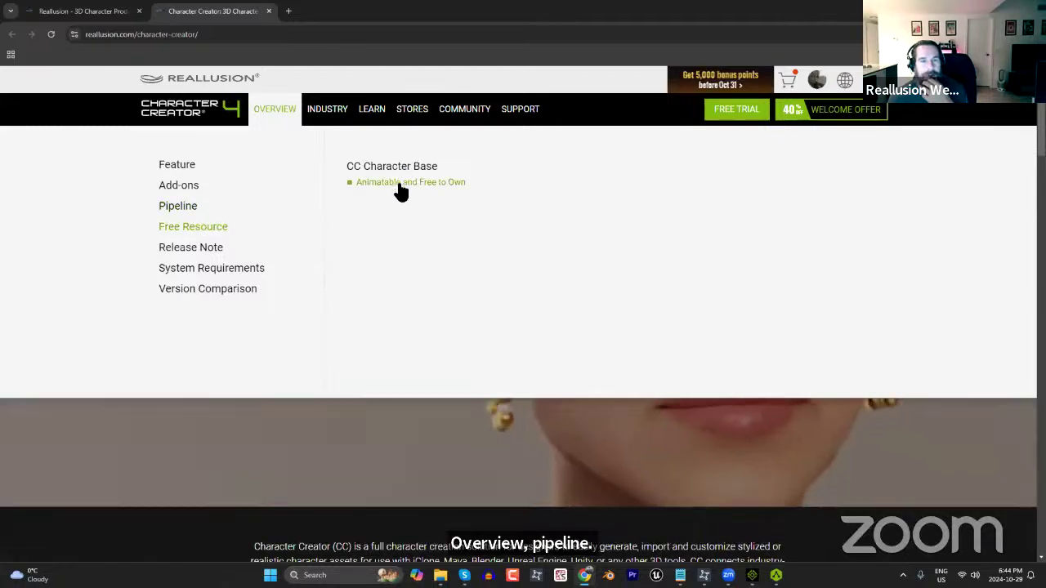
pyautogui.click(400, 188)
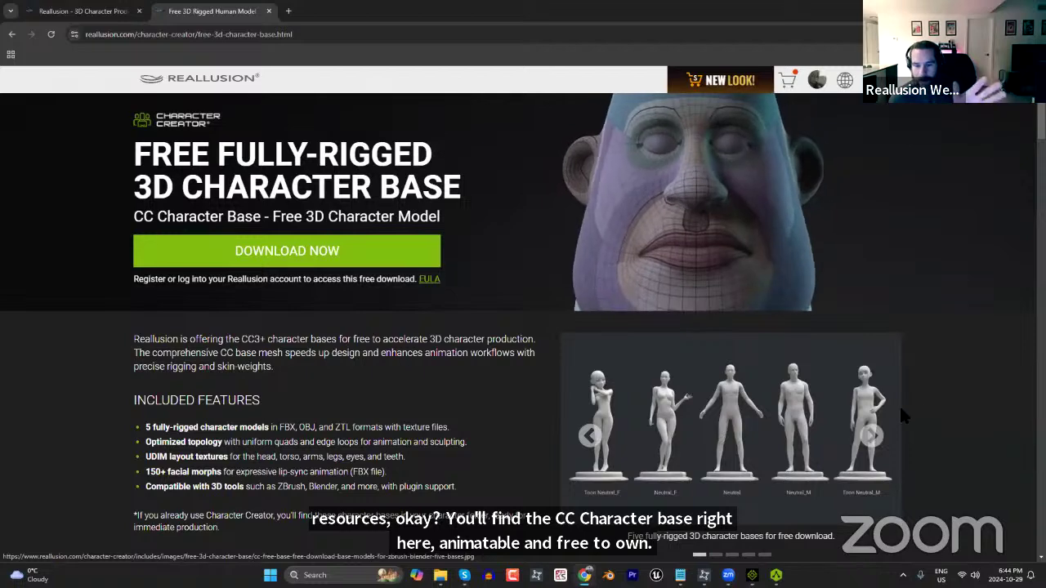
pyautogui.scroll(-2, 975, 411)
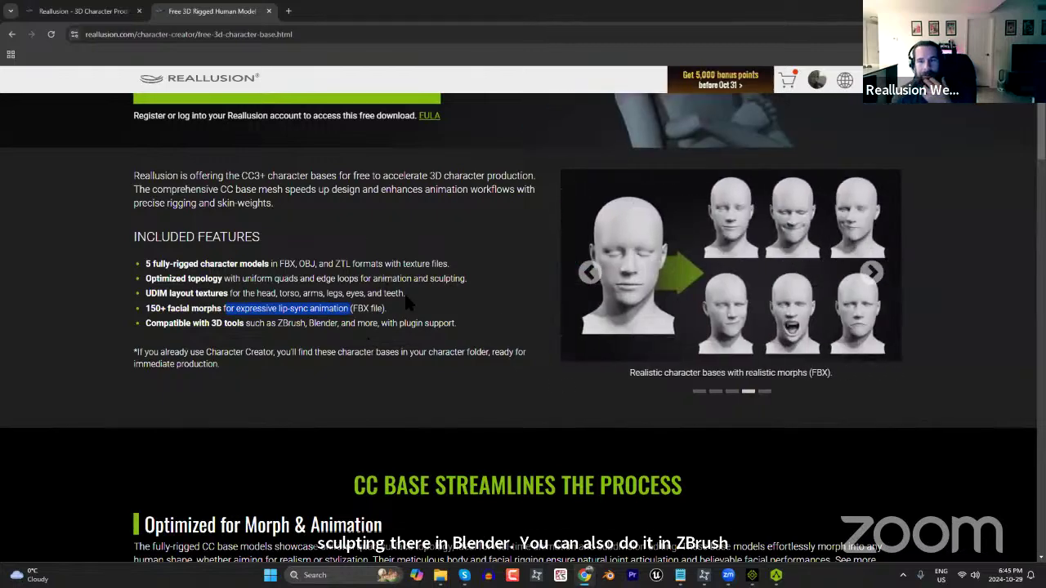
pyautogui.scroll(2, 457, 318)
pyautogui.scroll(1, 455, 339)
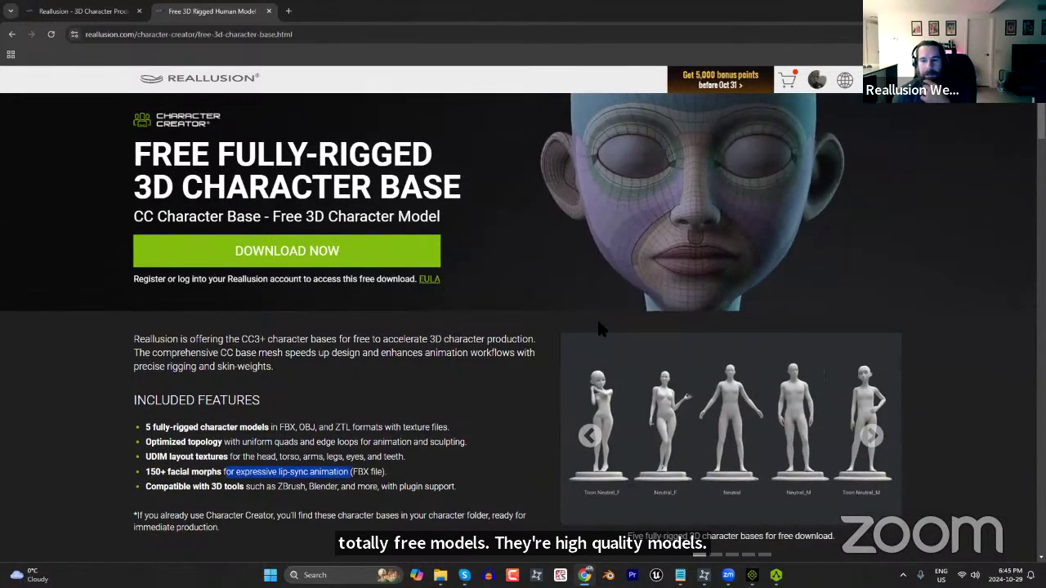
pyautogui.click(275, 36)
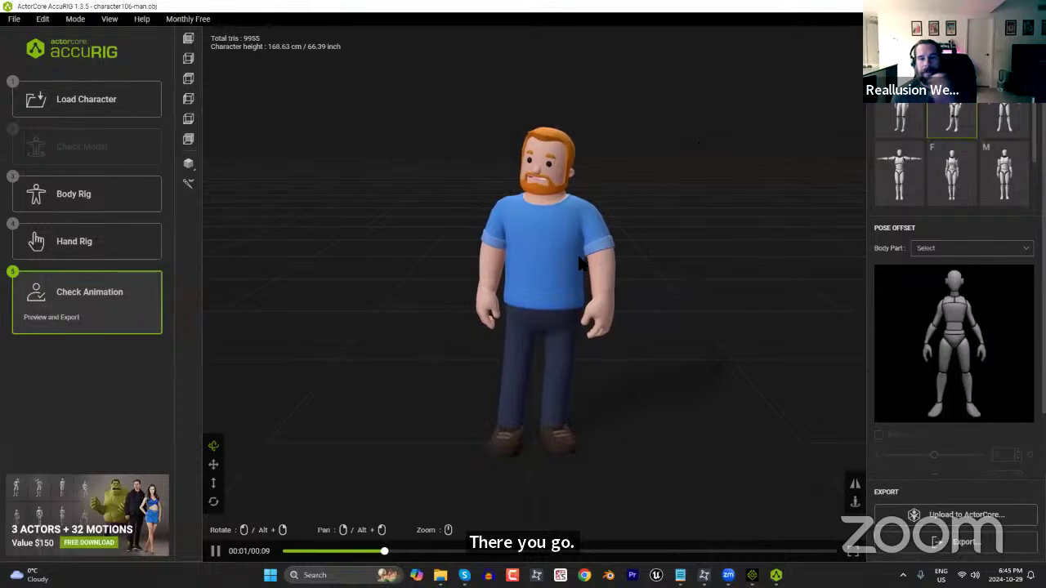
# In AccuRIG, preview a hand motion on the rigged character, inspect how the fingers bend, and pause playback.
pyautogui.moveTo(707, 331); pyautogui.dragTo(673, 335)
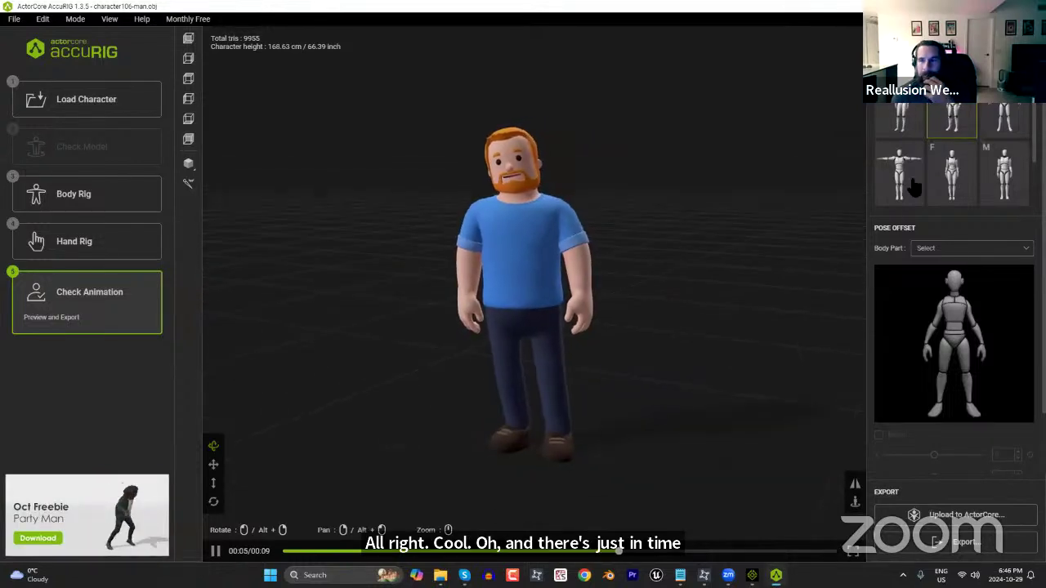
pyautogui.scroll(3, 926, 118)
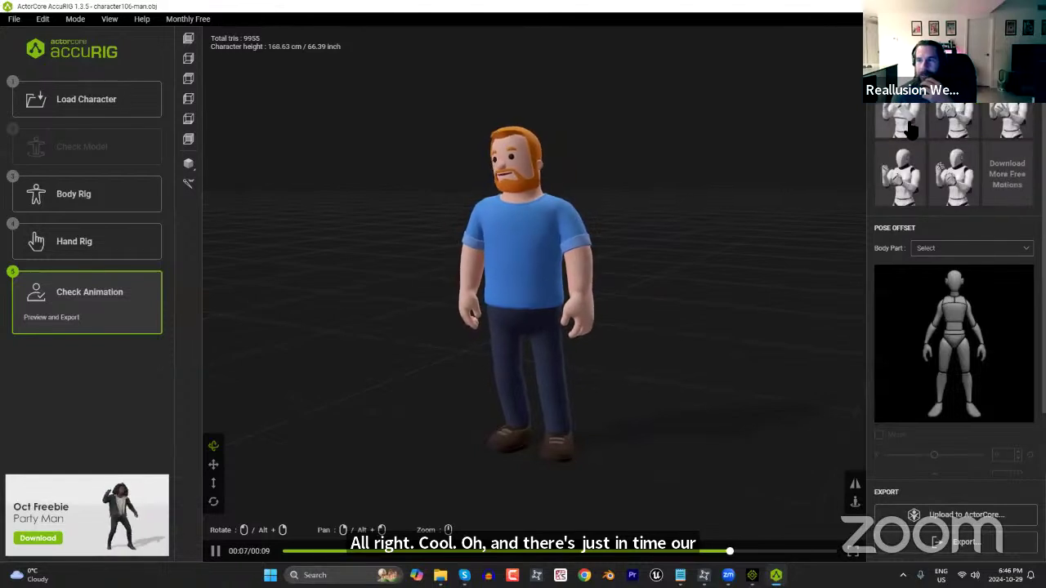
pyautogui.click(922, 120)
pyautogui.moveTo(655, 324); pyautogui.dragTo(583, 303)
pyautogui.scroll(3, 544, 258)
pyautogui.moveTo(544, 257)
pyautogui.mouseDown()
pyautogui.moveTo(728, 262)
pyautogui.moveTo(546, 251)
pyautogui.moveTo(552, 239)
pyautogui.mouseUp()
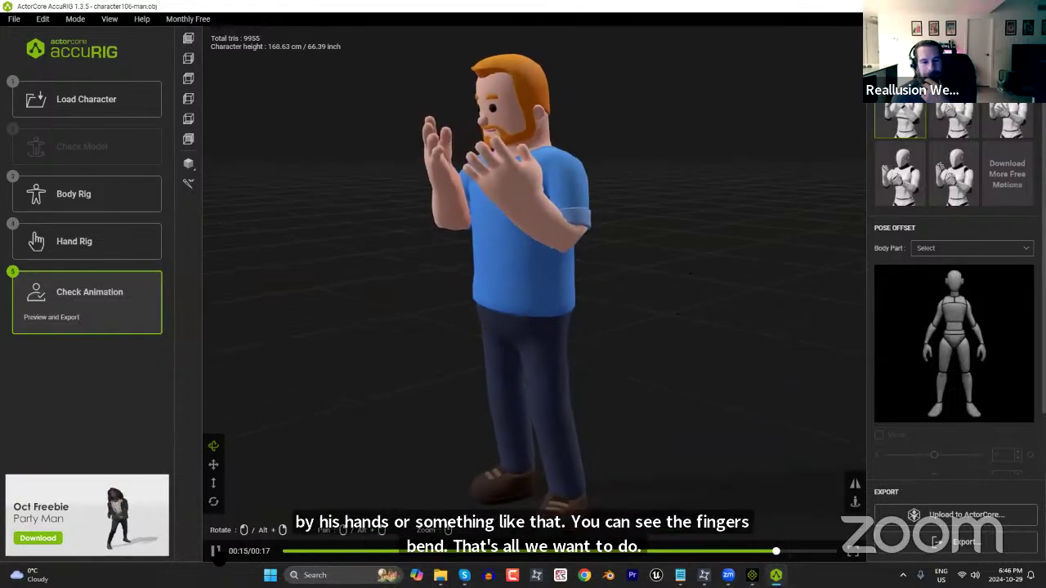
pyautogui.click(214, 556)
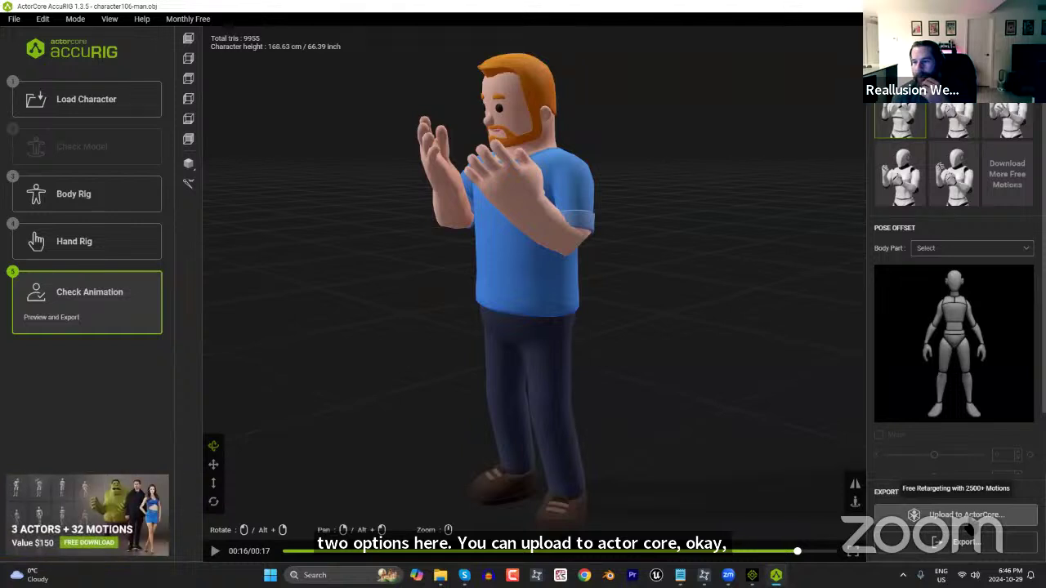
# Upload the rigged character to ActorCore and view the uploaded actor in the web preview from another angle.
pyautogui.click(956, 515)
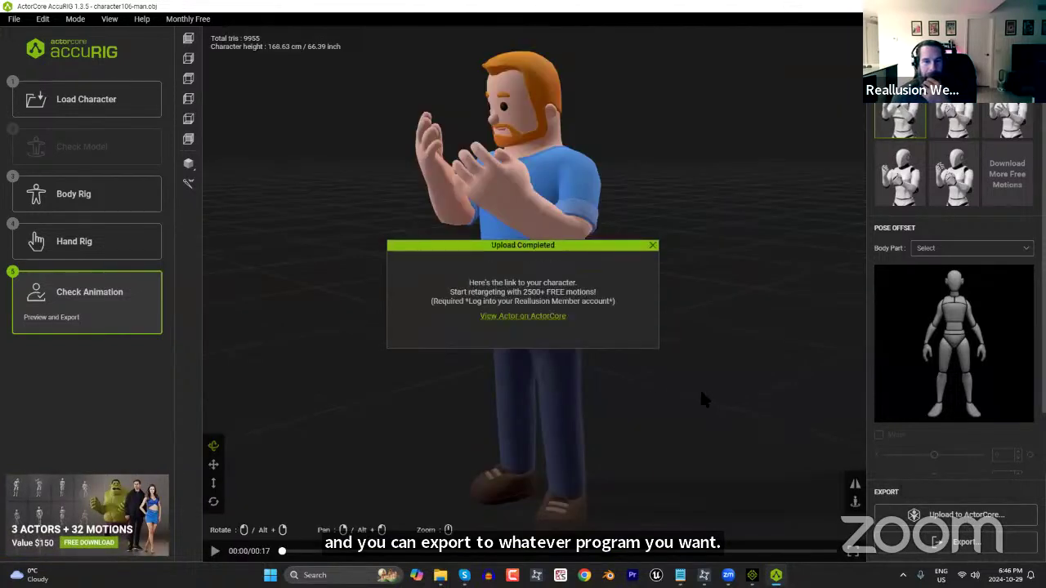
pyautogui.click(523, 317)
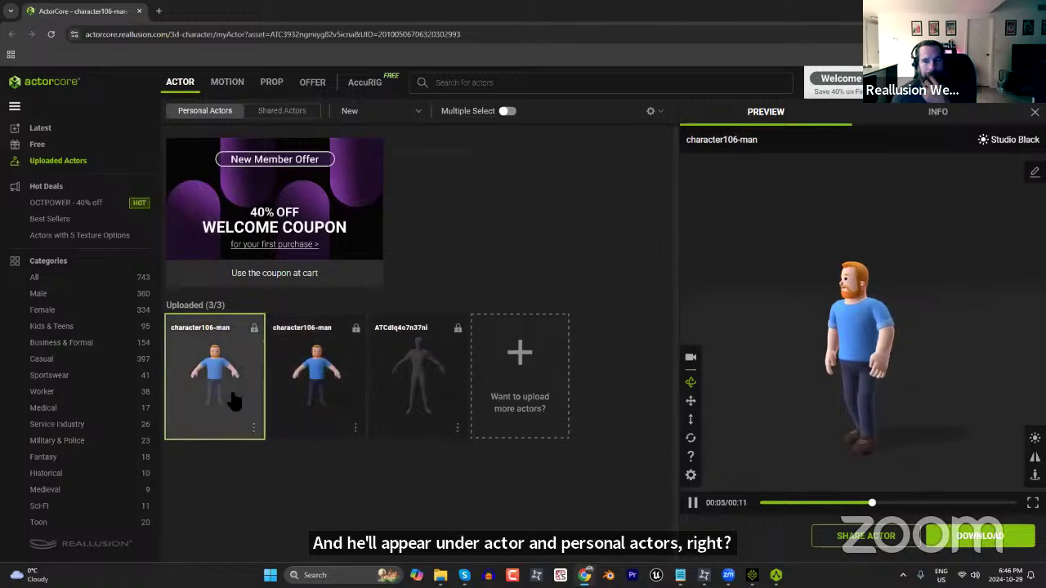
pyautogui.moveTo(788, 358); pyautogui.dragTo(946, 369)
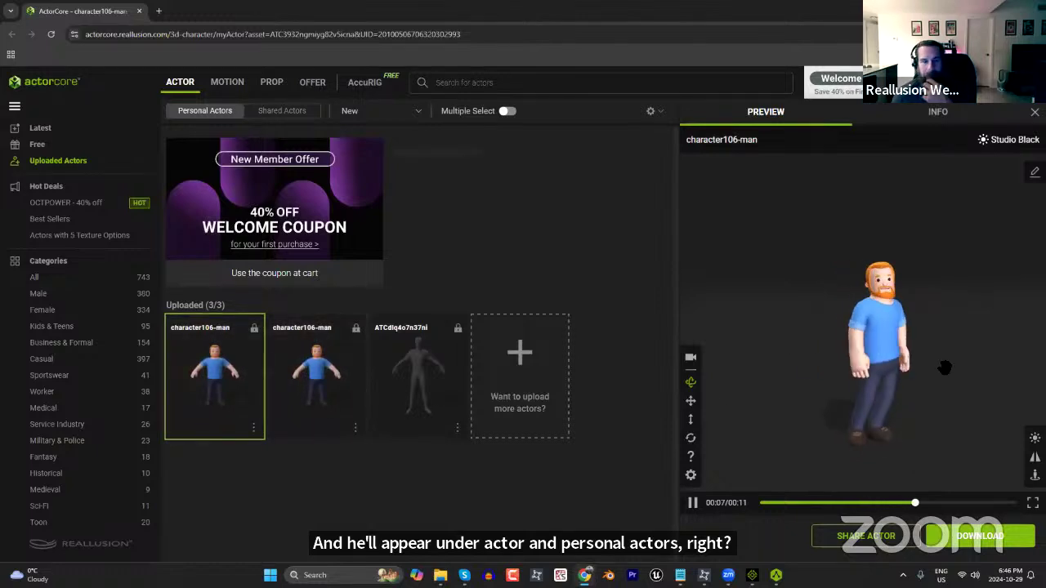
# Preview the Loved_Big_Heart_F motion on the uploaded character in ActorCore.
pyautogui.click(228, 83)
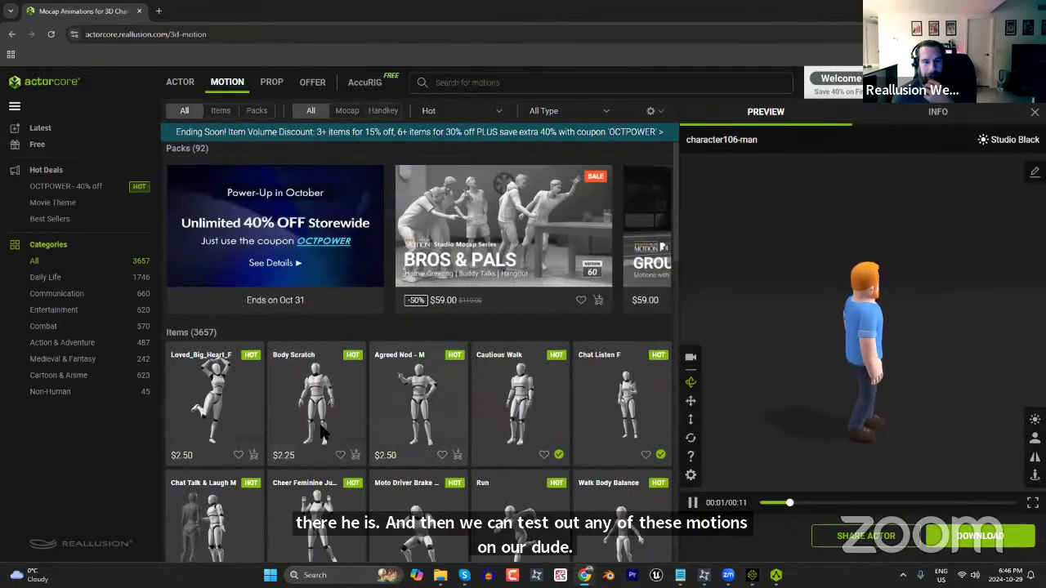
pyautogui.click(216, 401)
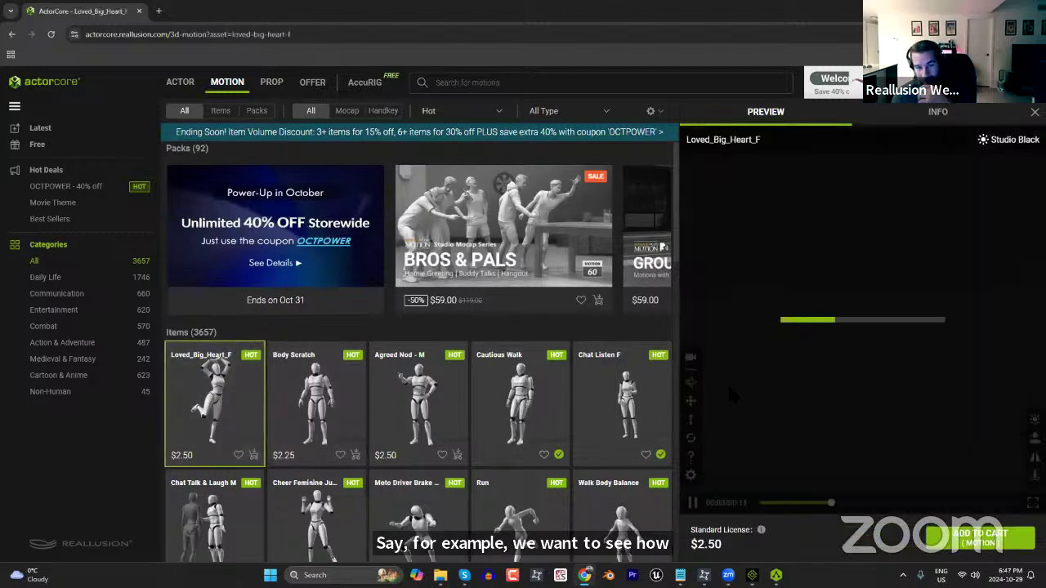
pyautogui.moveTo(888, 408); pyautogui.dragTo(917, 413)
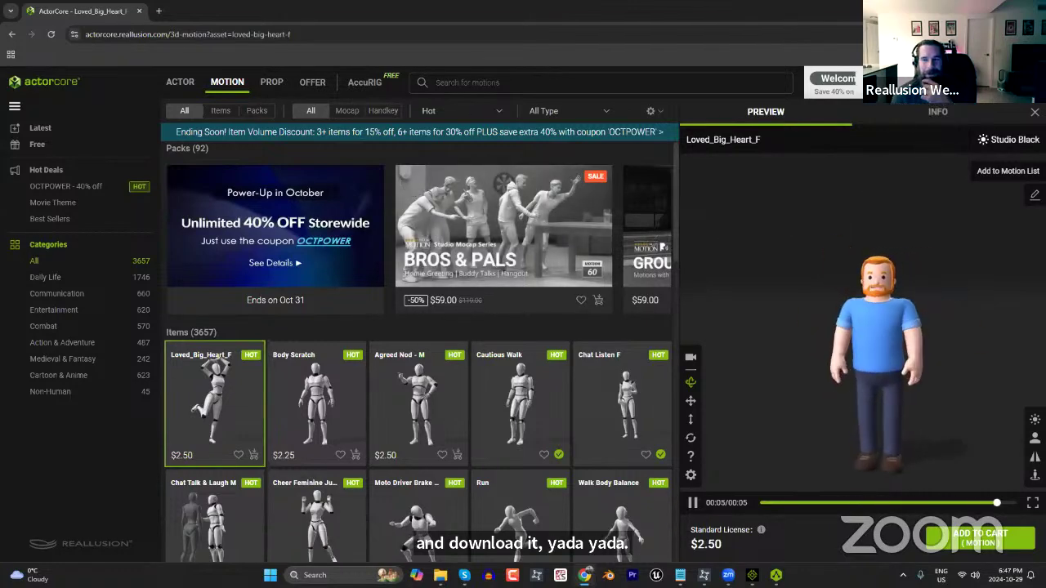
# Switch back to AccuRIG and export the character as an iAvatar for iClone 8, saved on the Desktop as HeartDude.
pyautogui.click(776, 575)
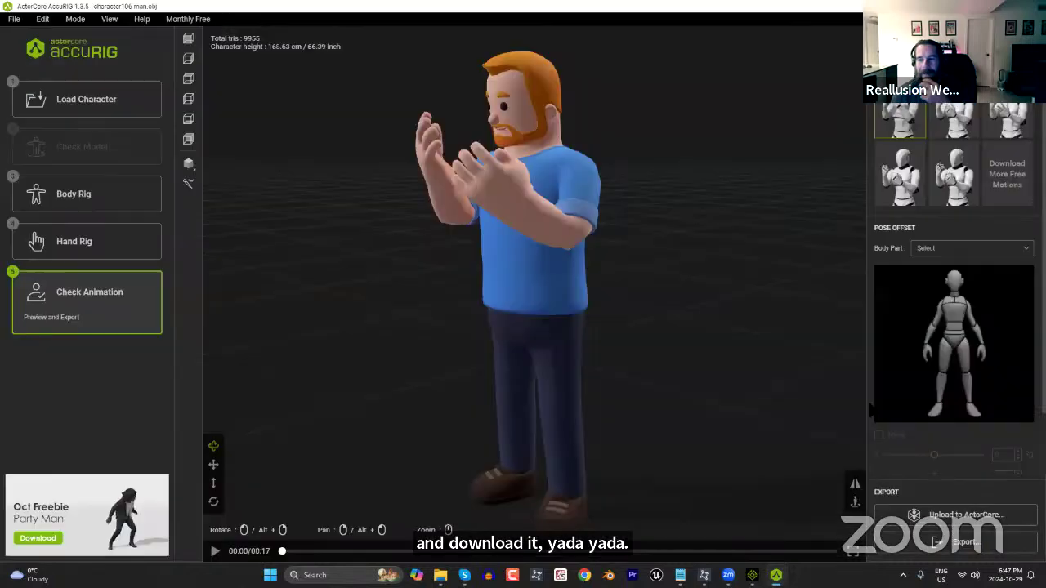
pyautogui.click(949, 546)
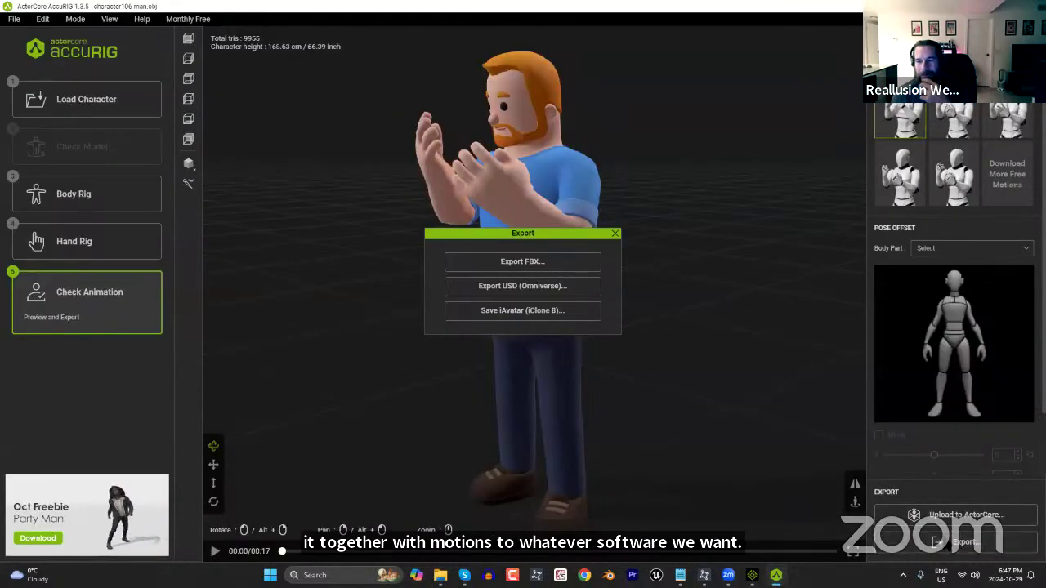
pyautogui.click(520, 311)
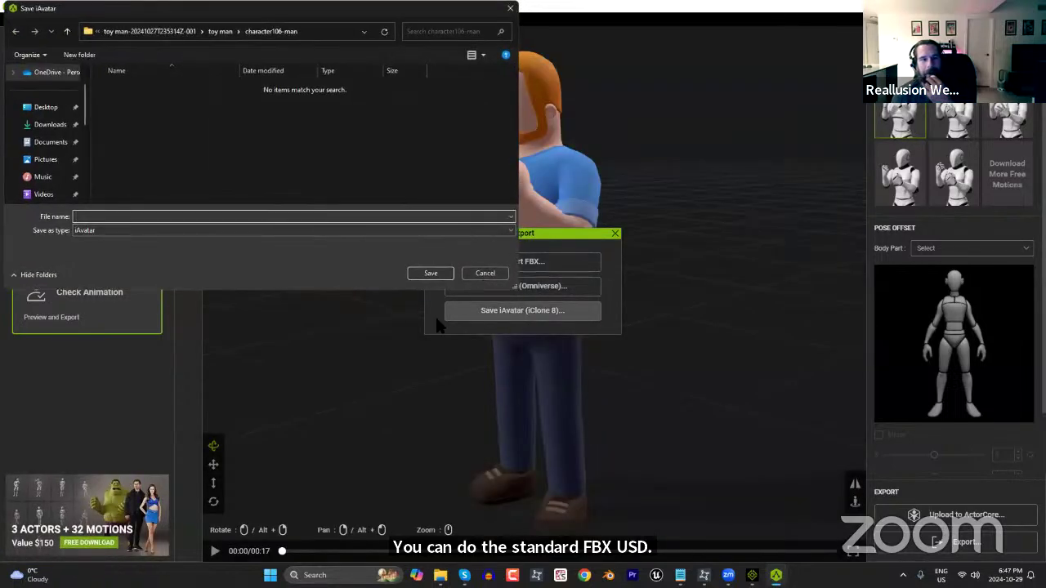
pyautogui.click(69, 107)
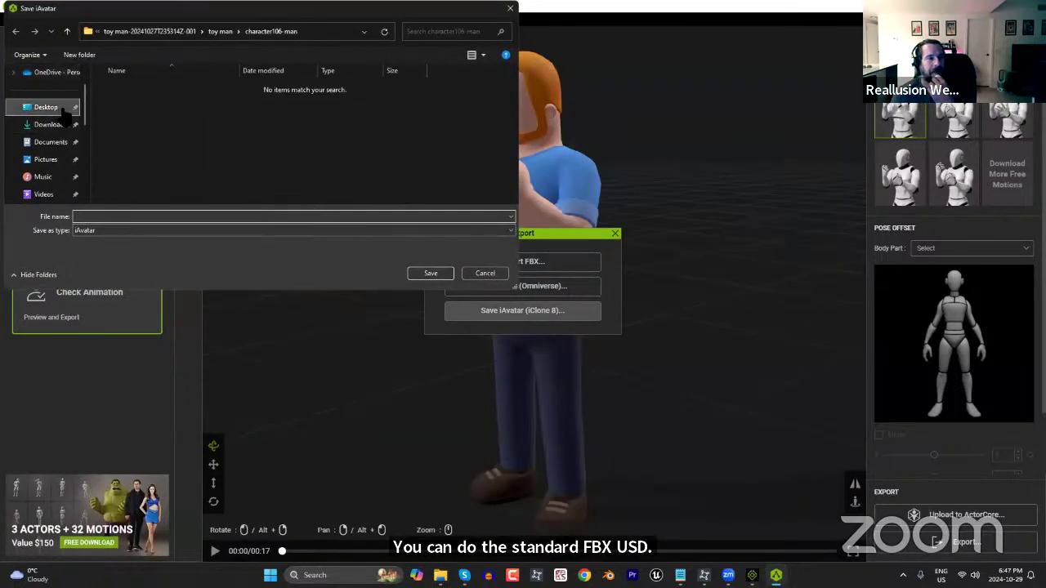
pyautogui.click(156, 217)
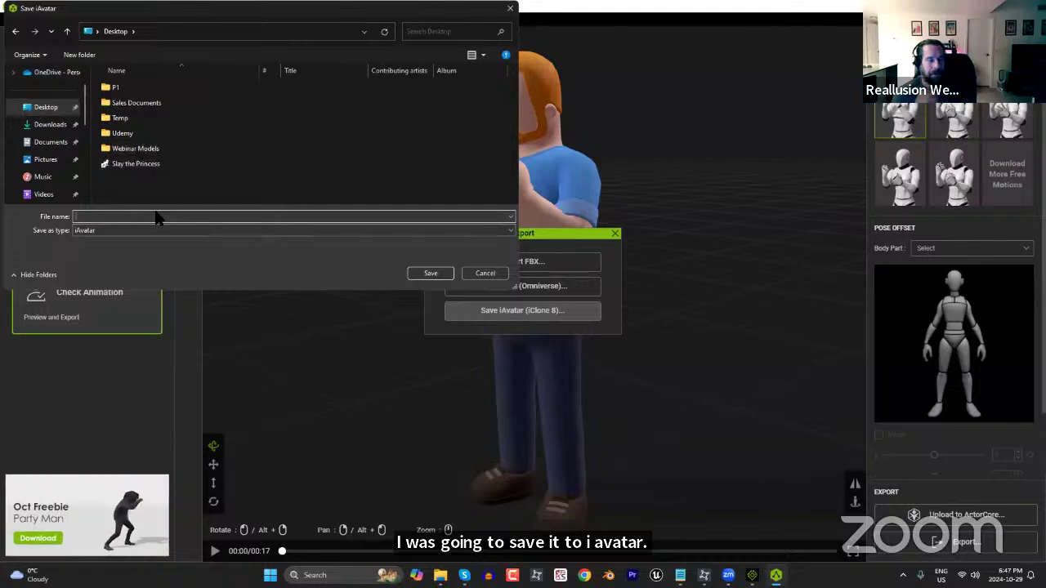
pyautogui.write('HeartDude')
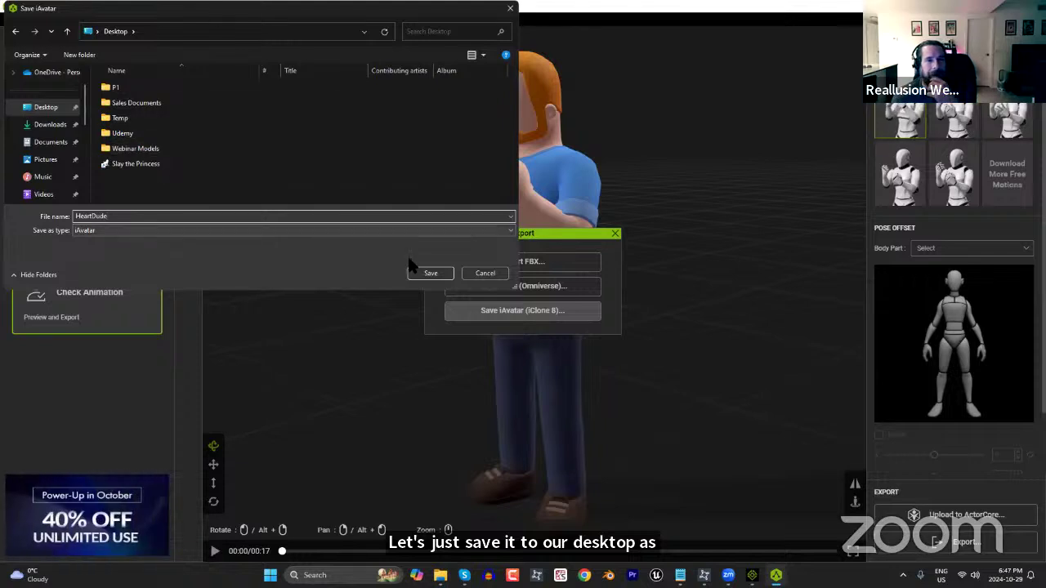
pyautogui.click(425, 274)
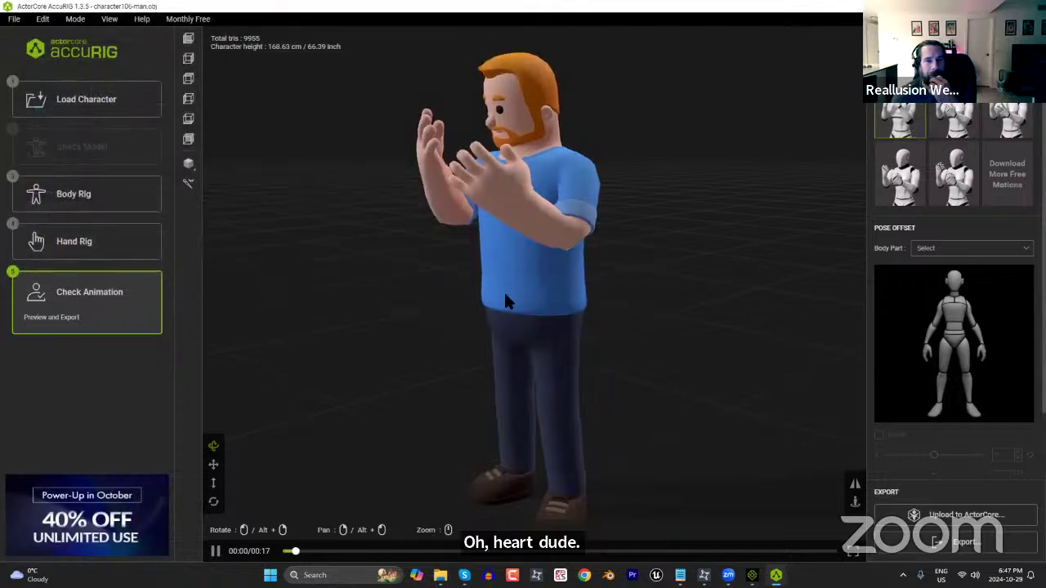
# Switch to iClone 8 and load the HeartDude iAvatar from the desktop into the empty scene.
pyautogui.click(752, 575)
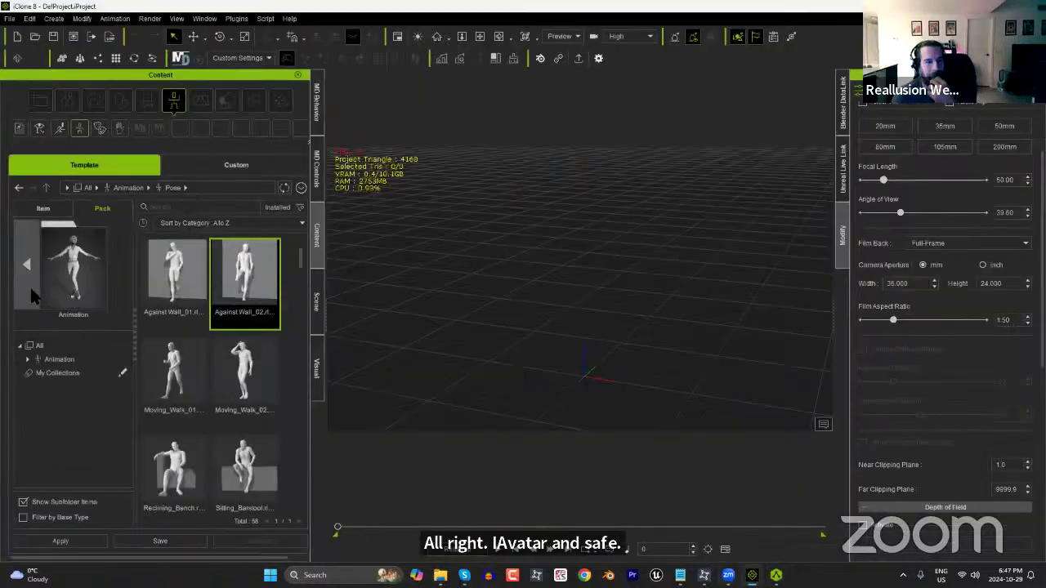
pyautogui.click(27, 264)
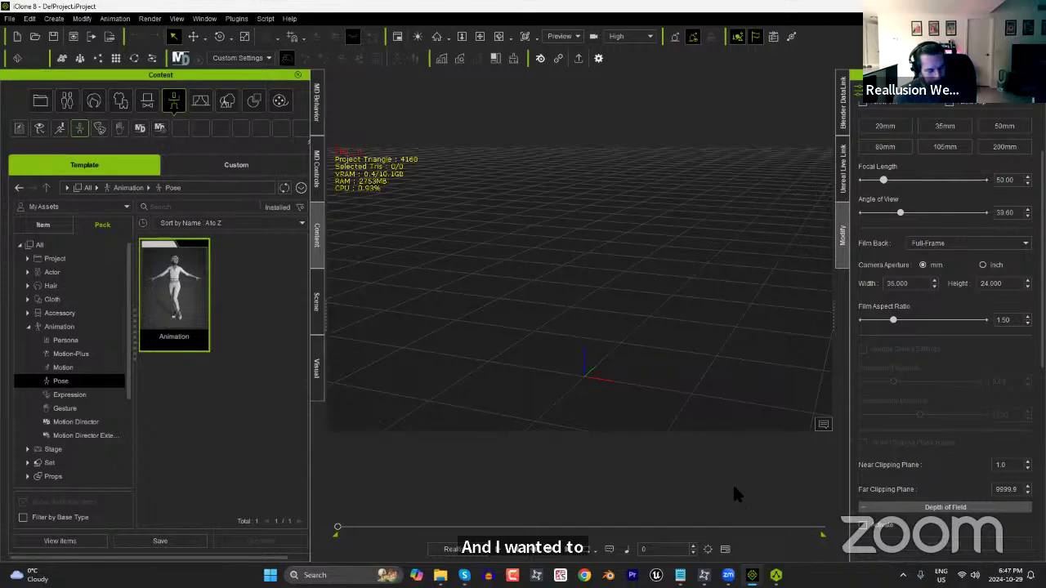
pyautogui.press('super+d')
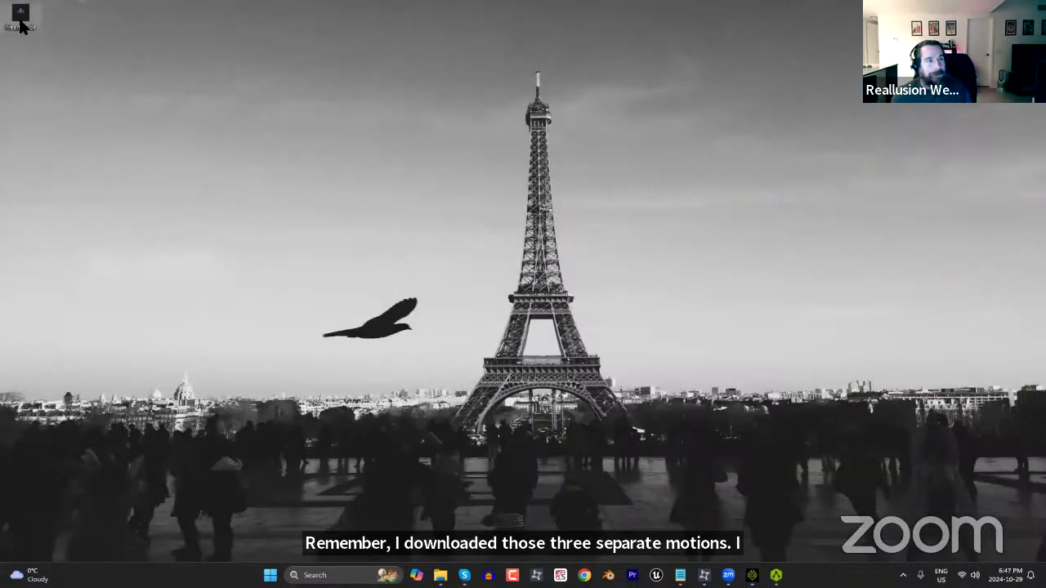
pyautogui.moveTo(27, 25); pyautogui.dragTo(409, 263)
pyautogui.hotkey('alt', 'Tab')
pyautogui.hotkey('alt', 'Tab')
pyautogui.hotkey('alt', 'Tab')
pyautogui.hotkey('alt', 'Tab')
pyautogui.hotkey('alt', 'Tab')
pyautogui.hotkey('alt', 'Tab')
pyautogui.hotkey('alt', 'Tab')
pyautogui.hotkey('alt', 'Tab')
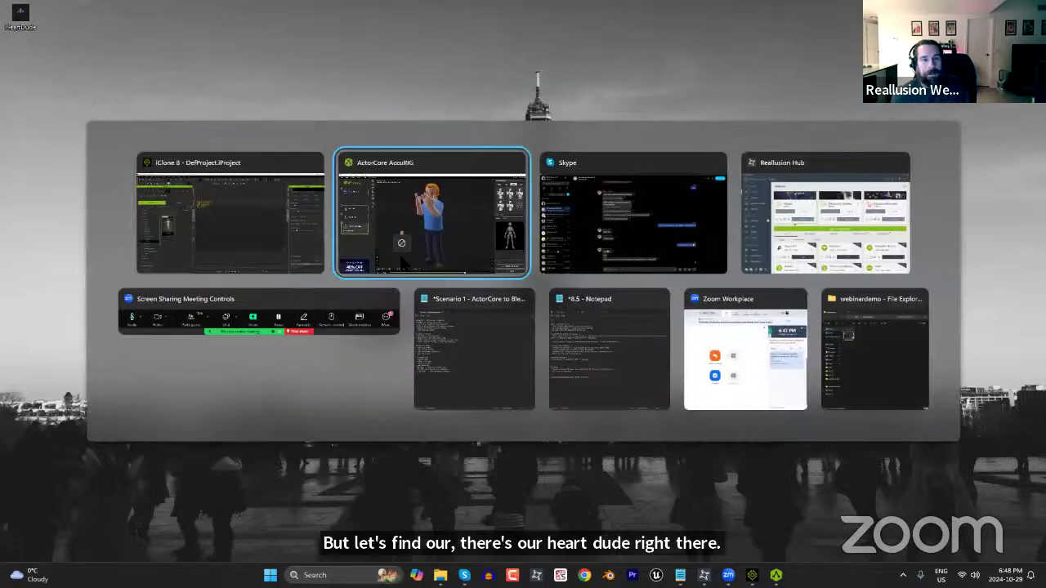
pyautogui.hotkey('alt', 'Tab')
pyautogui.moveTo(406, 262); pyautogui.dragTo(590, 380)
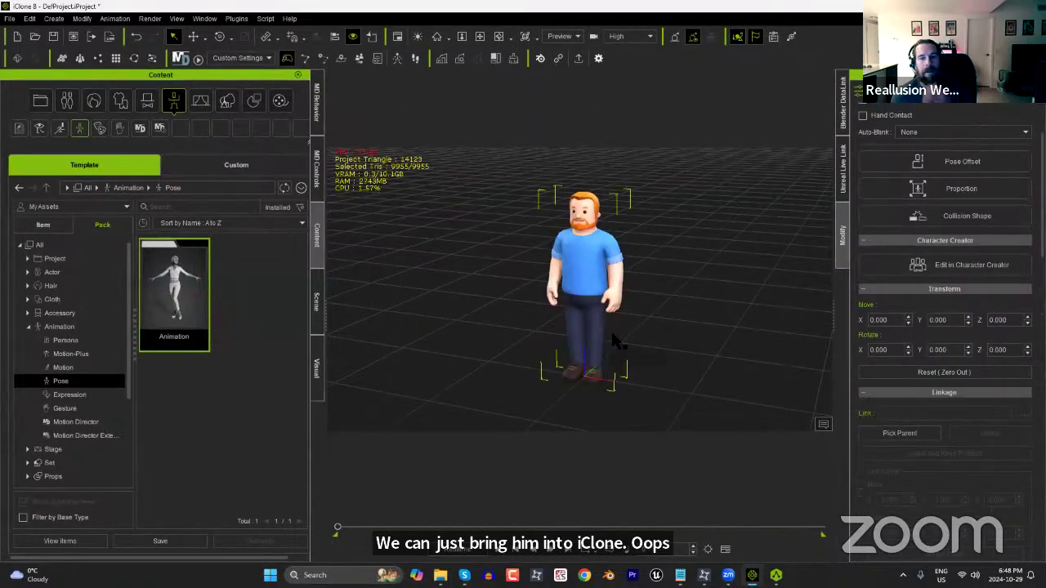
pyautogui.keyDown('alt'); pyautogui.moveTo(668, 307); pyautogui.dragTo(656, 335); pyautogui.keyUp('alt')
pyautogui.keyDown('alt'); pyautogui.moveTo(656, 335); pyautogui.dragTo(647, 303, button='right'); pyautogui.keyUp('alt')
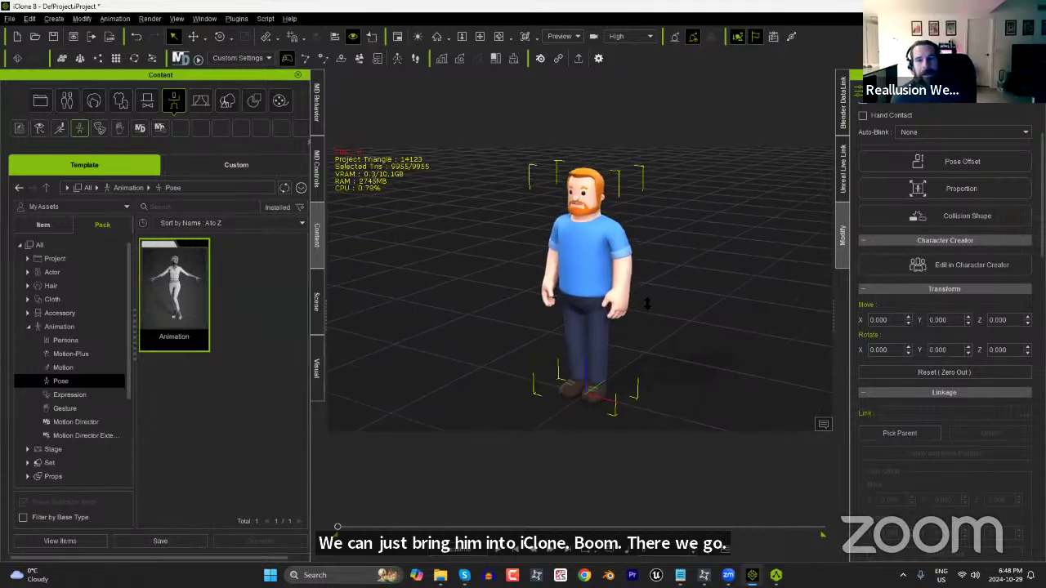
# Switch to the Webinar Models folder in File Explorer and move its window clear of the character in iClone.
pyautogui.keyDown('alt'); pyautogui.moveTo(637, 312); pyautogui.dragTo(671, 350); pyautogui.keyUp('alt')
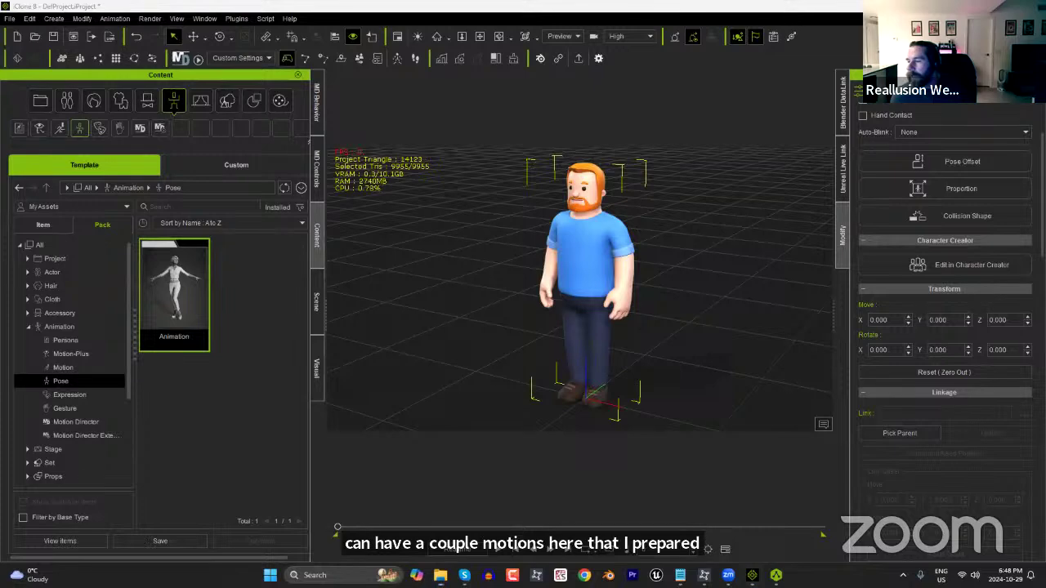
pyautogui.hotkey('alt', 'Tab')
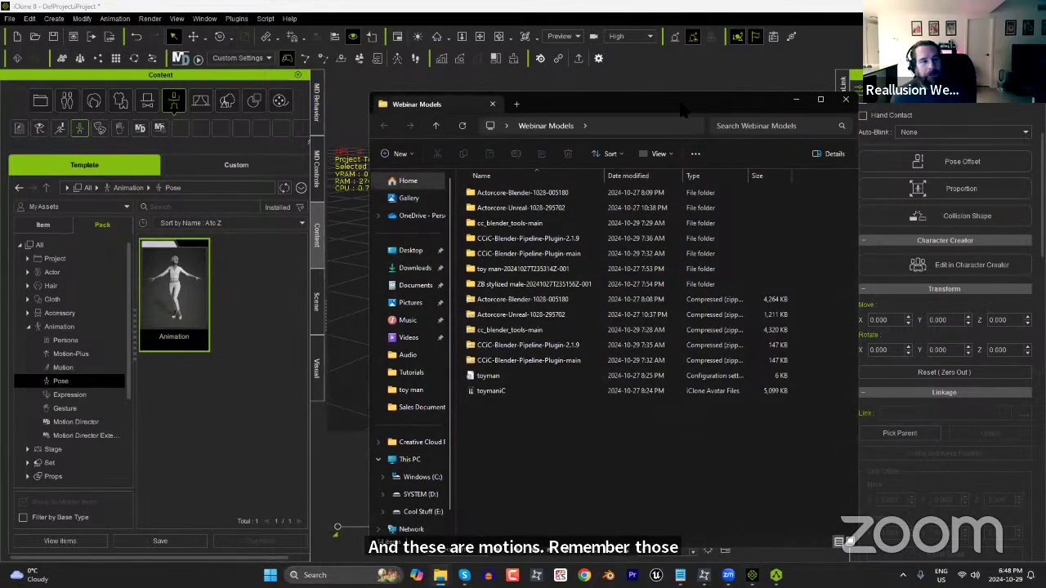
pyautogui.moveTo(684, 110); pyautogui.dragTo(337, 97)
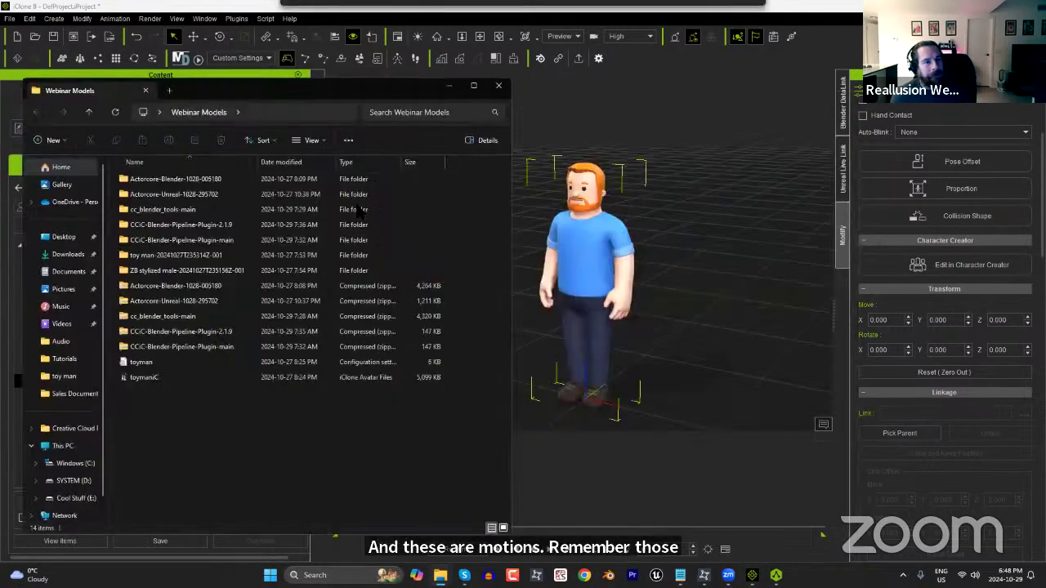
pyautogui.doubleClick(175, 211)
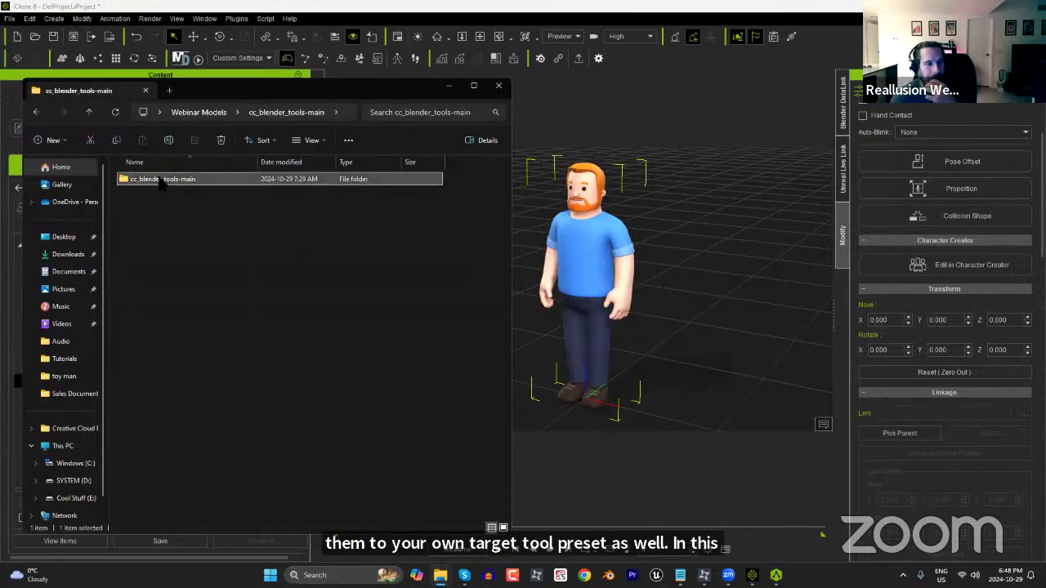
pyautogui.doubleClick(160, 179)
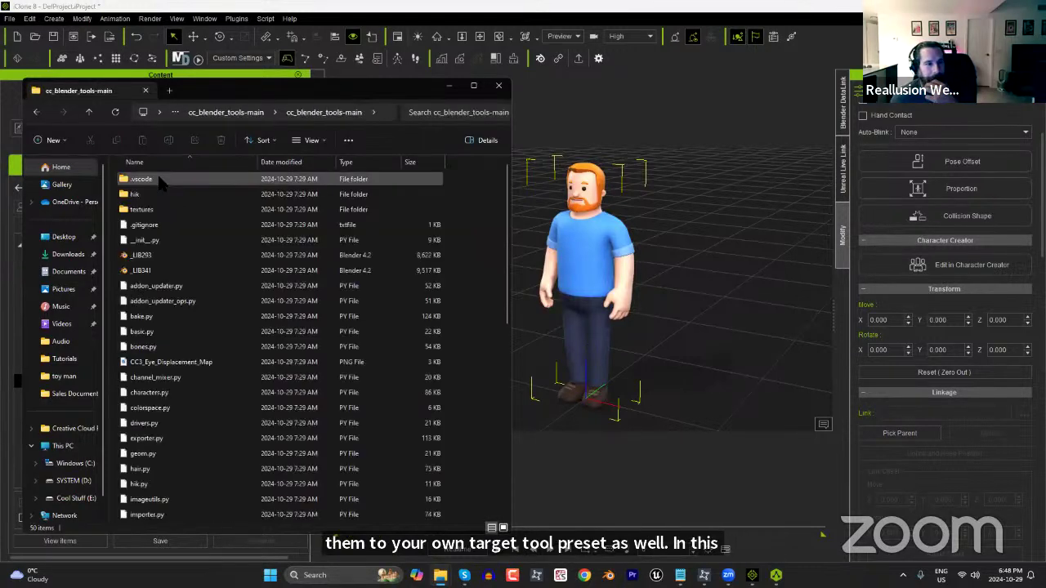
pyautogui.click(162, 114)
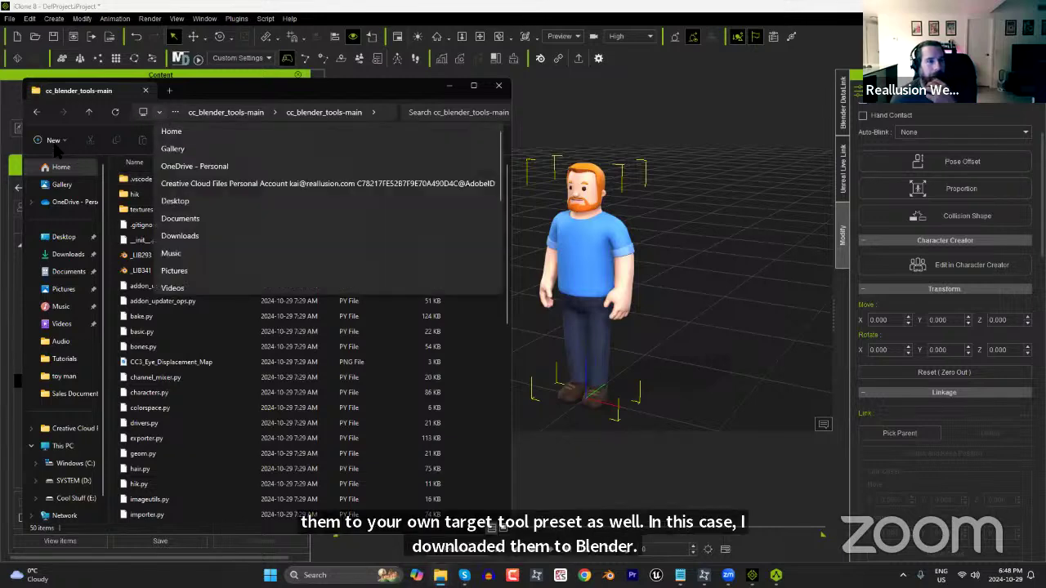
pyautogui.click(36, 112)
pyautogui.click(36, 112)
pyautogui.click(36, 112)
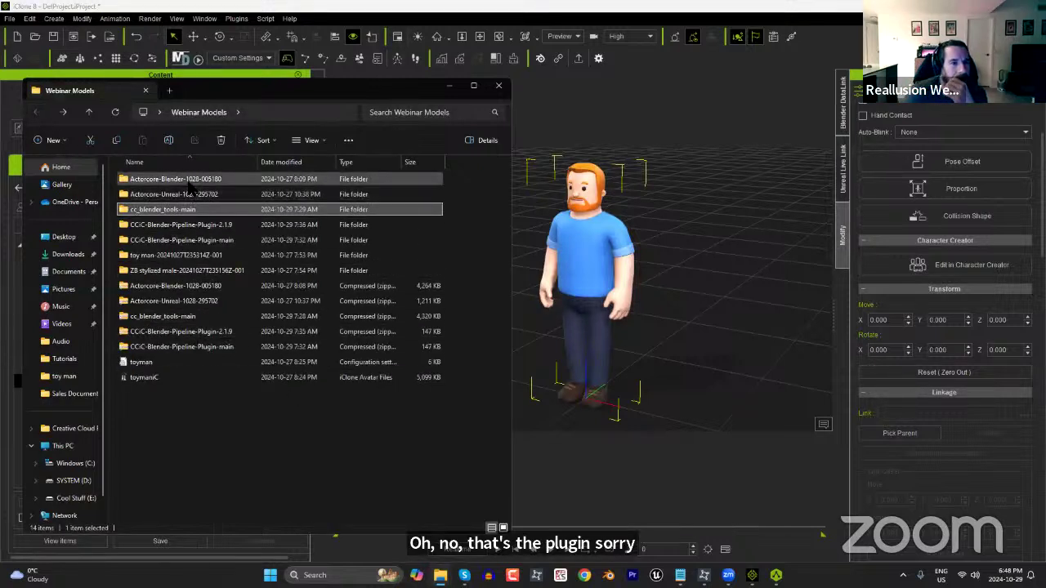
pyautogui.doubleClick(176, 179)
pyautogui.doubleClick(151, 193)
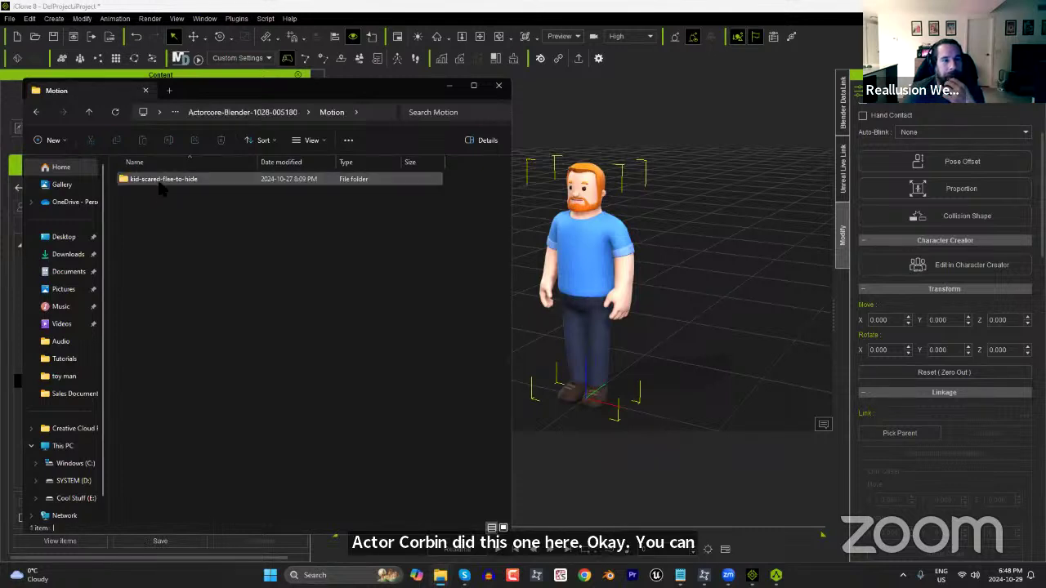
pyautogui.doubleClick(159, 182)
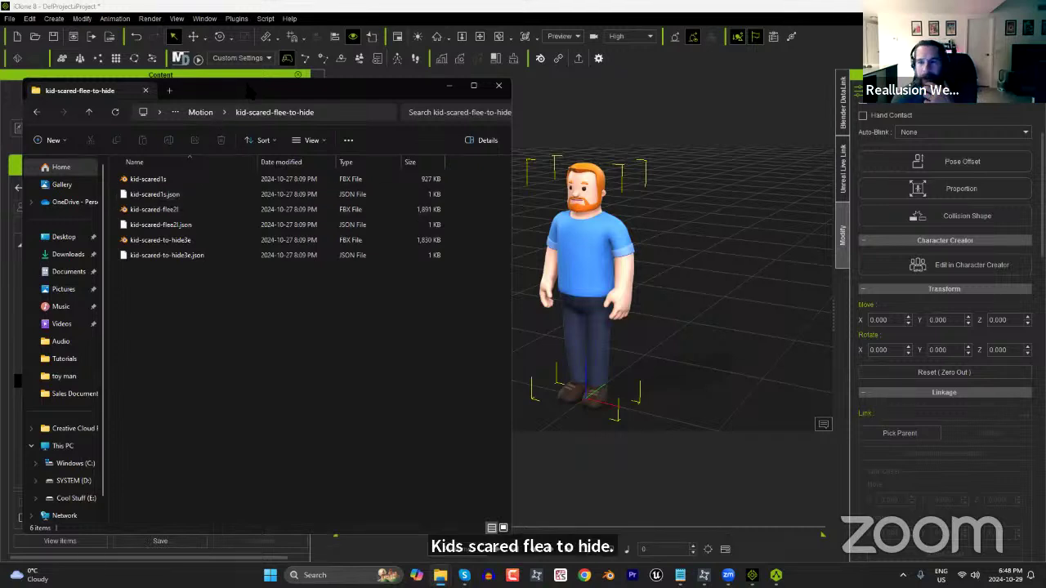
pyautogui.moveTo(247, 90); pyautogui.dragTo(899, 159)
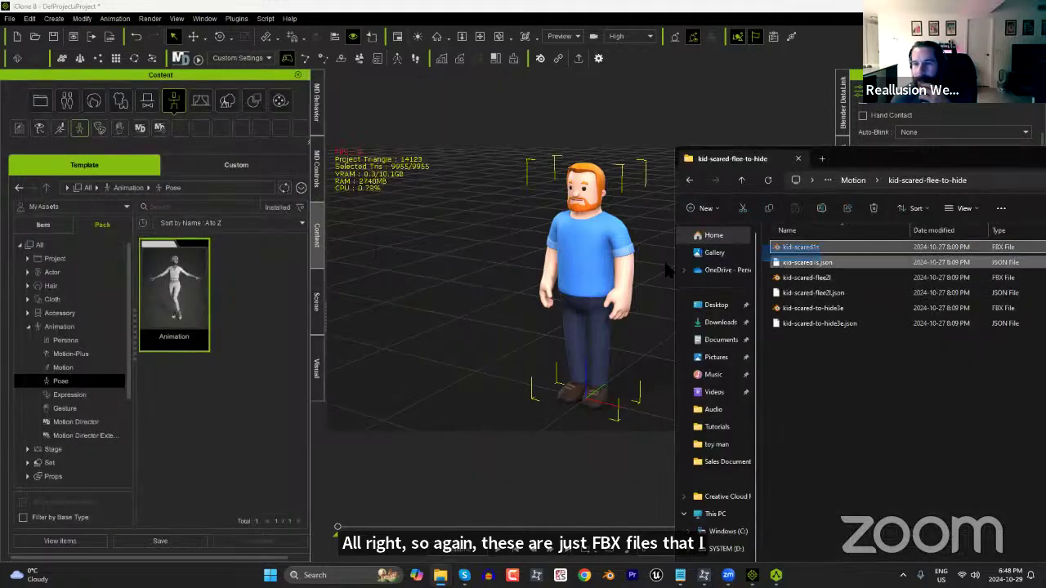
# Import the kid-scared1s FBX motion onto the character, converting it with the Current Character motion profile.
pyautogui.moveTo(816, 247); pyautogui.dragTo(584, 265)
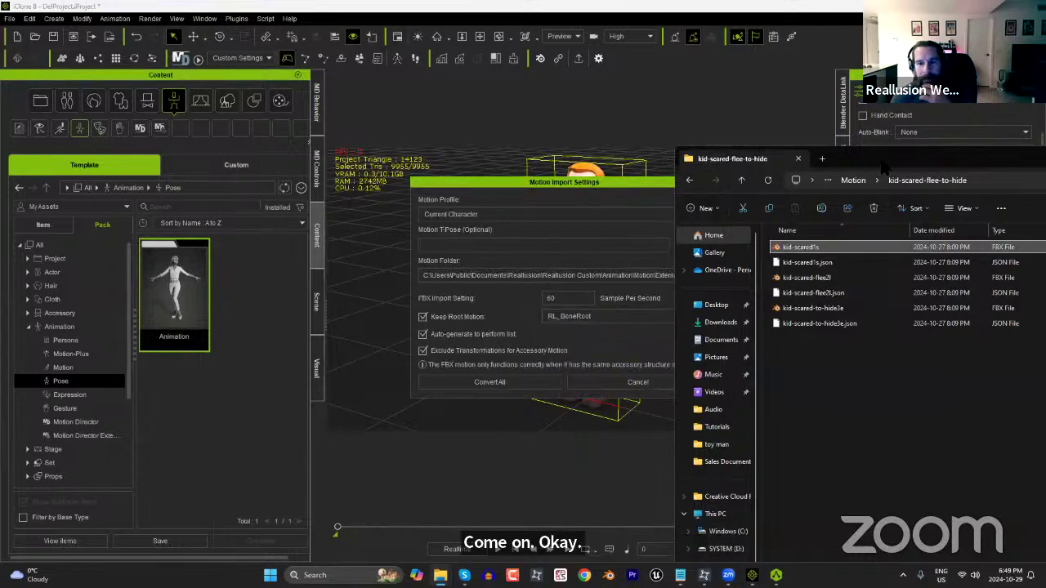
pyautogui.moveTo(882, 165); pyautogui.dragTo(946, 158)
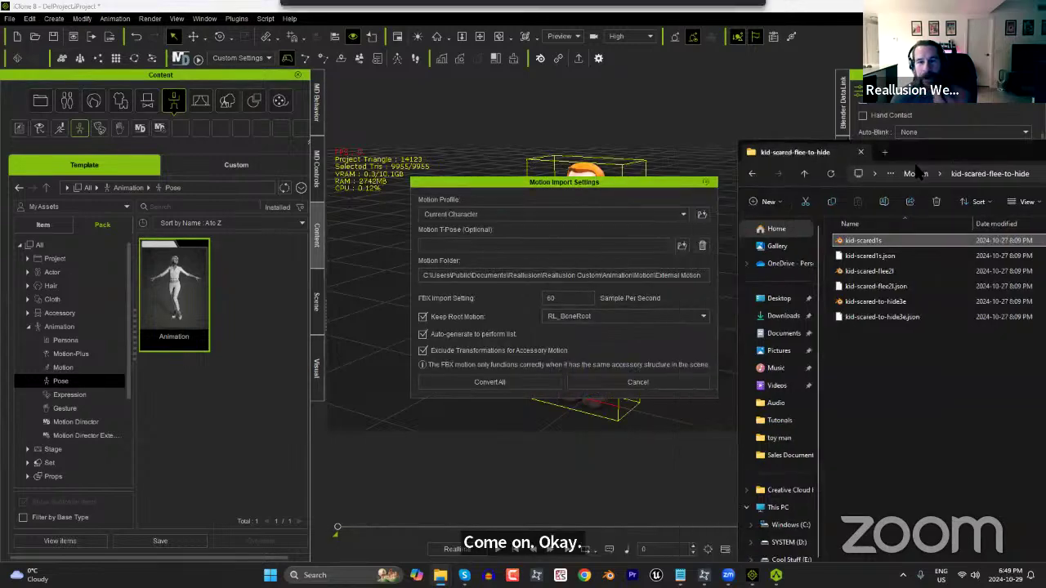
pyautogui.click(485, 213)
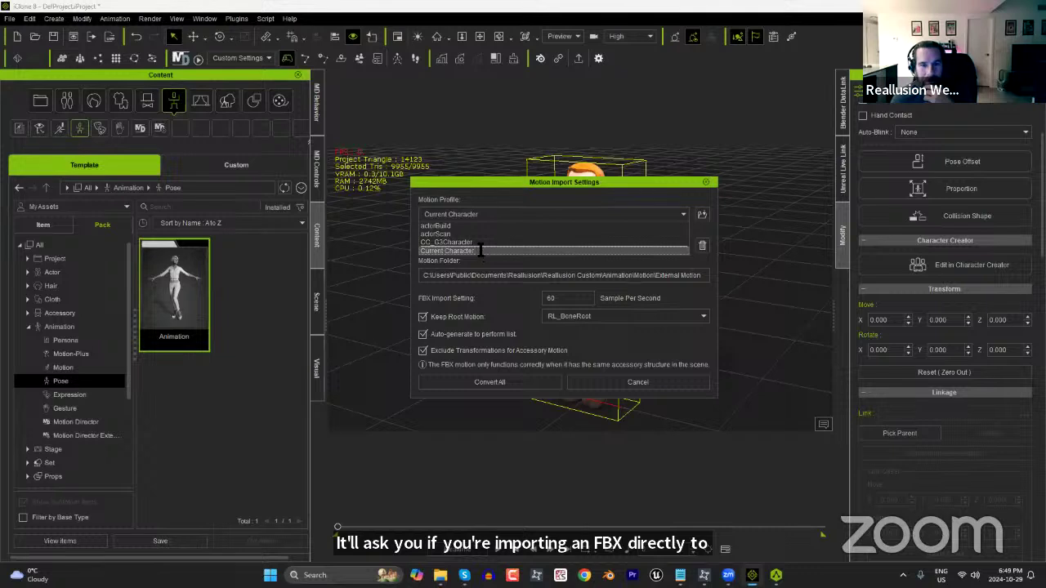
pyautogui.click(479, 251)
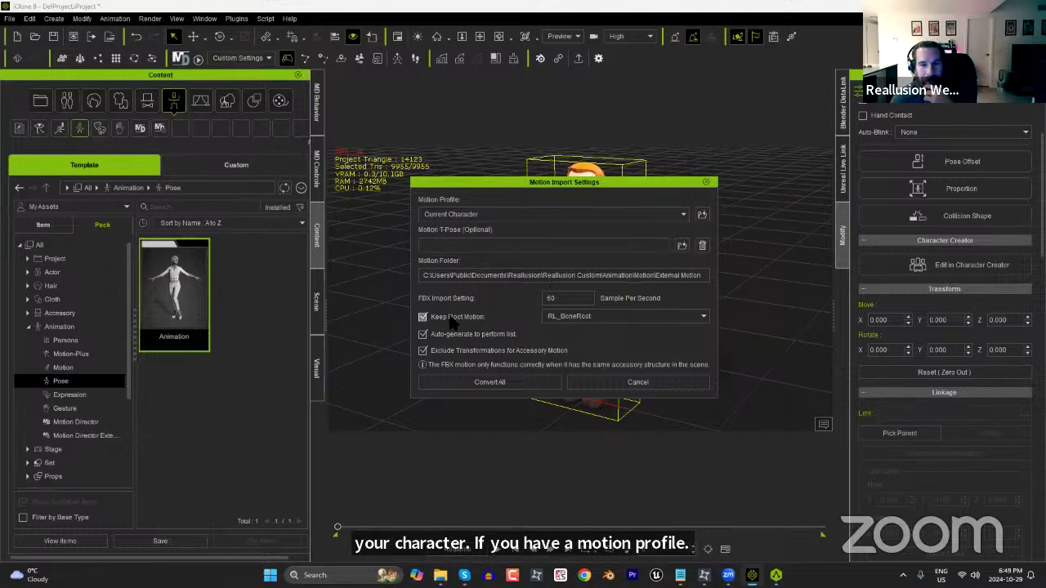
pyautogui.click(508, 376)
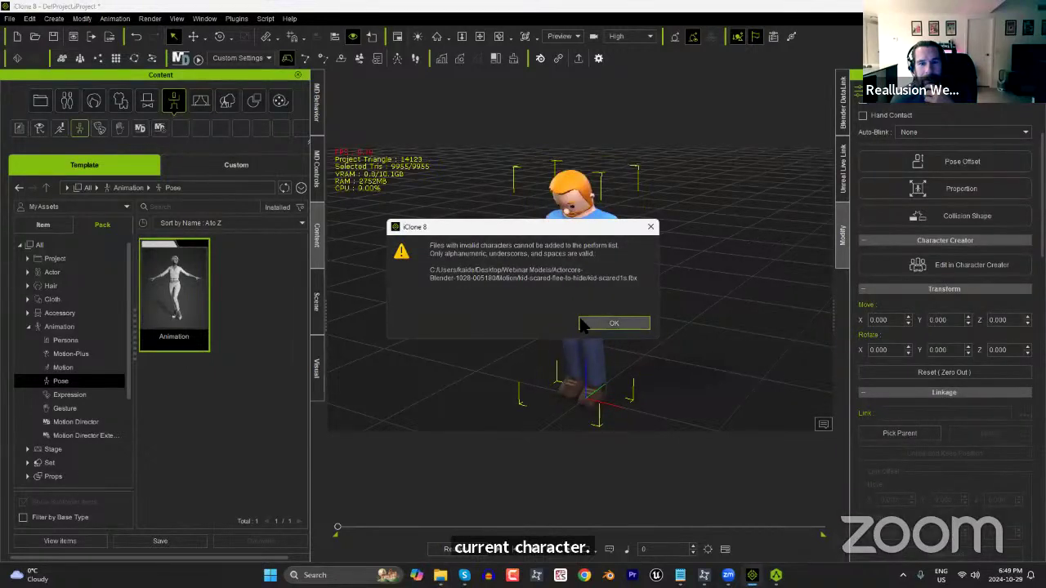
pyautogui.click(609, 324)
# At the first frame, use Edit Motion Layer to rotate the character's drooping head upward so it faces forward.
pyautogui.click(343, 533)
pyautogui.moveTo(342, 526)
pyautogui.mouseDown()
pyautogui.moveTo(354, 529)
pyautogui.moveTo(338, 528)
pyautogui.mouseUp()
pyautogui.moveTo(497, 307); pyautogui.dragTo(676, 300, button='right')
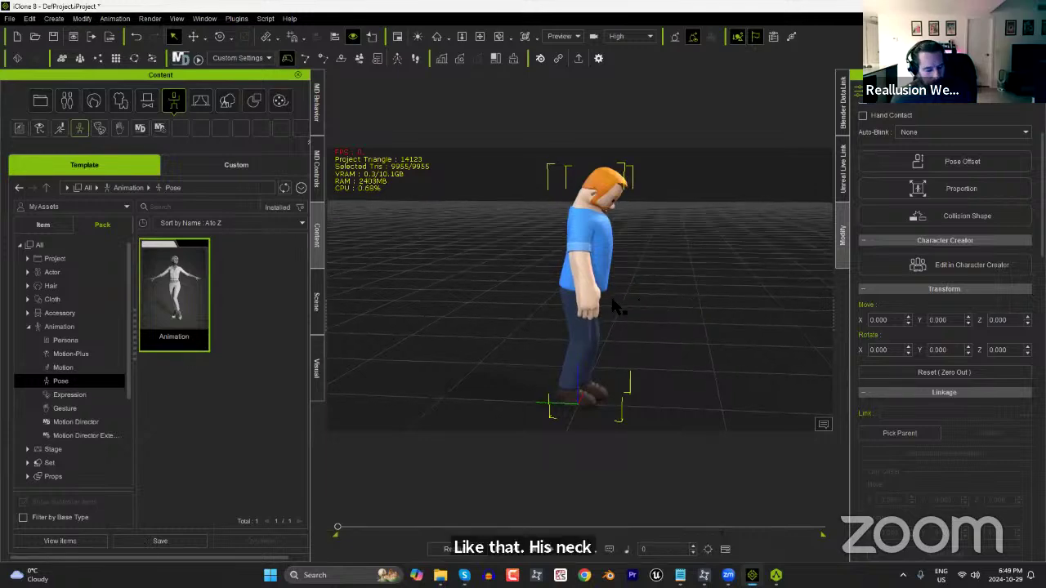
pyautogui.scroll(-5, 915, 205)
pyautogui.click(915, 201)
pyautogui.click(856, 130)
pyautogui.press('e')
pyautogui.moveTo(625, 163); pyautogui.dragTo(611, 149)
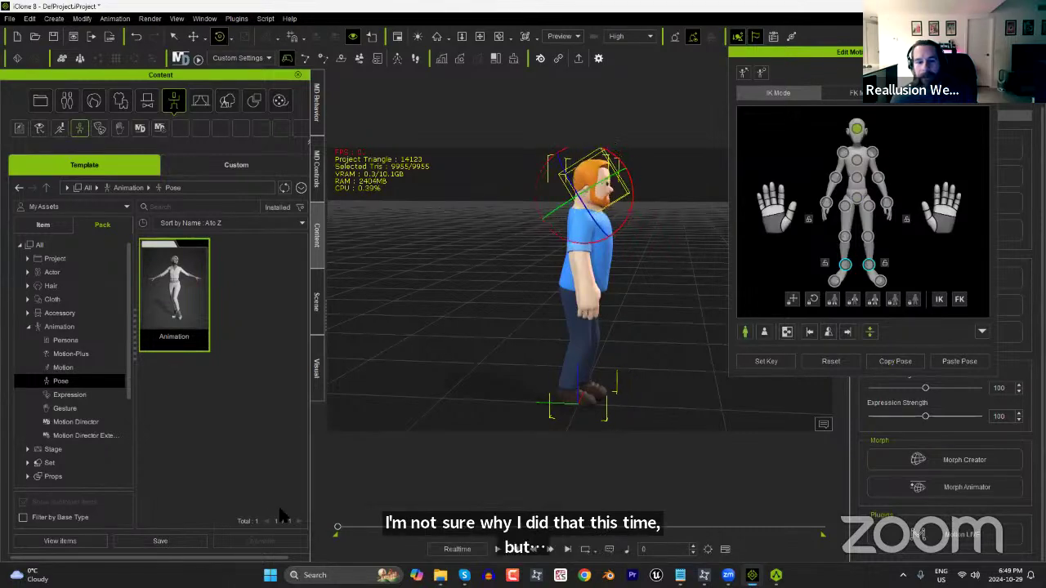
# Scrub and play the scared motion to check the corrected head, and close the motion layer editor.
pyautogui.moveTo(338, 532); pyautogui.dragTo(377, 536)
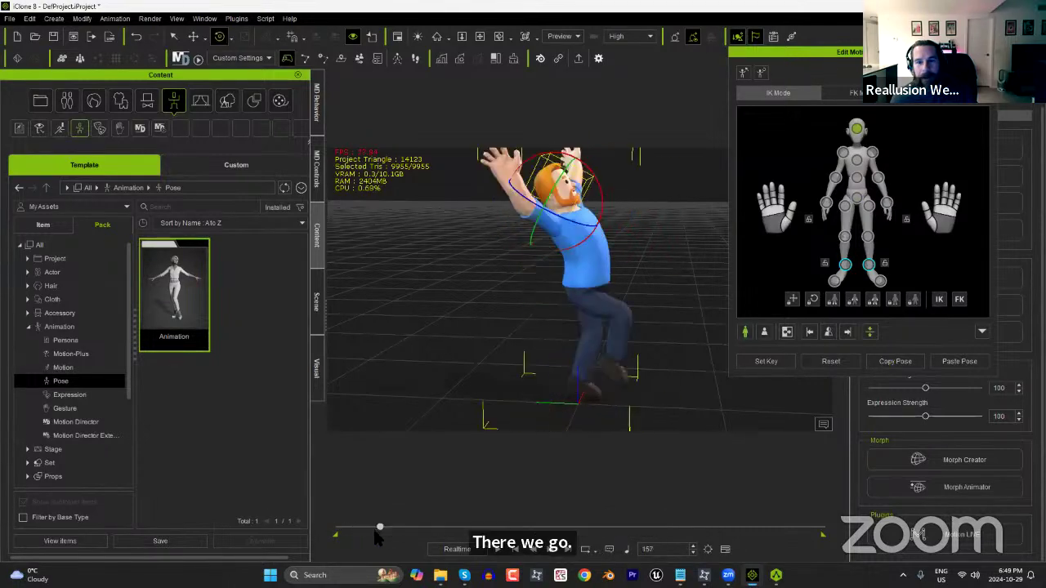
pyautogui.click(500, 549)
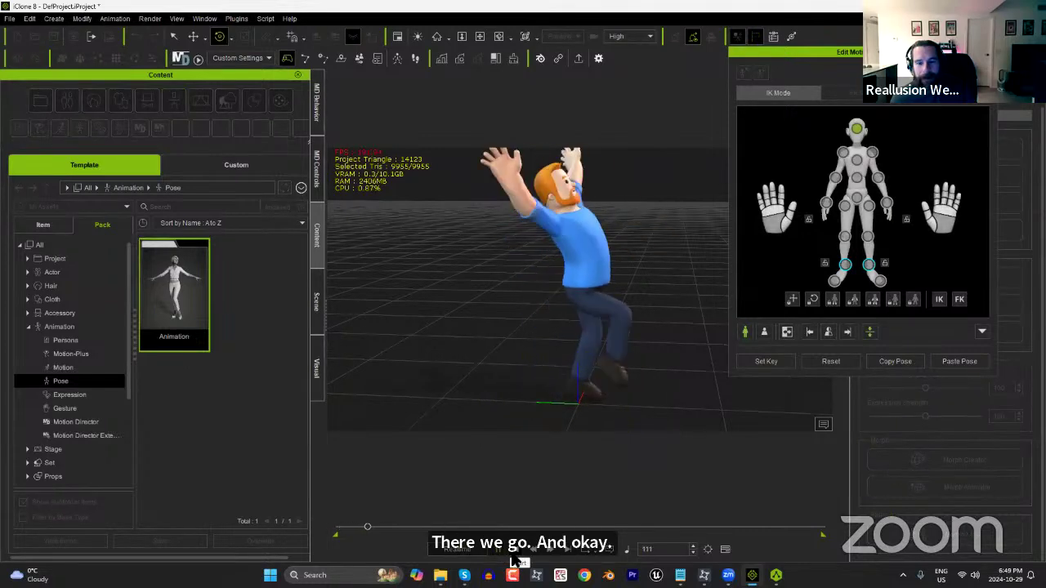
pyautogui.click(500, 549)
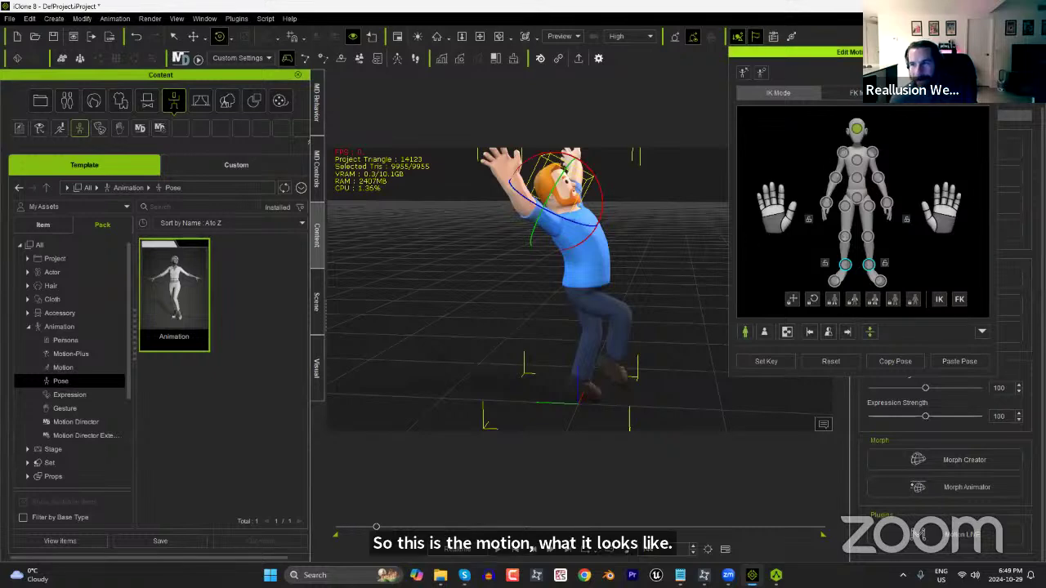
pyautogui.click(985, 51)
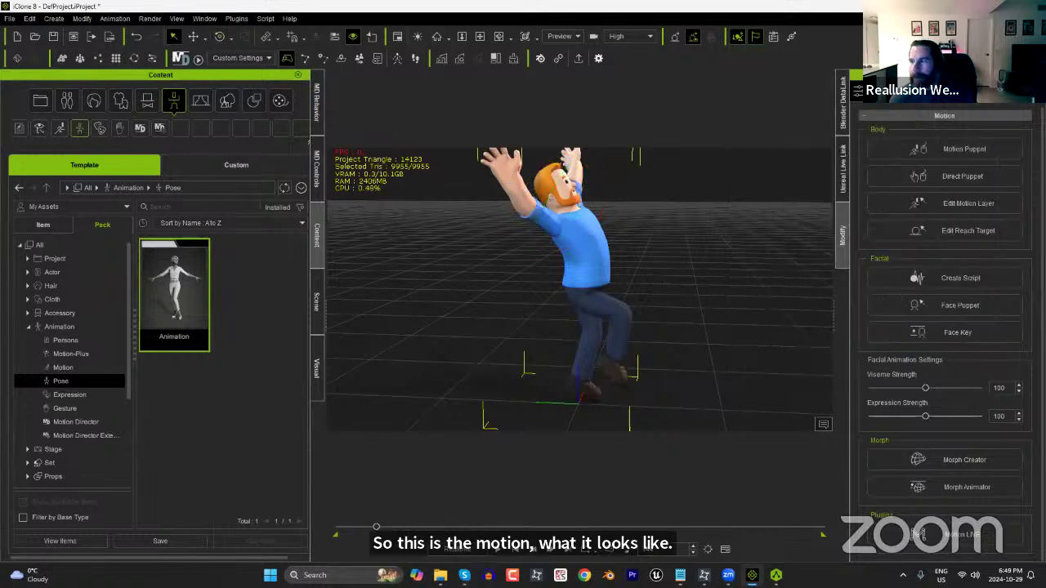
# Import the kid-scared-flee2l FBX motion onto the character at frame 144 with the Current Character motion profile.
pyautogui.hotkey('alt', 'Tab')
pyautogui.moveTo(886, 276); pyautogui.dragTo(593, 252)
pyautogui.moveTo(585, 260); pyautogui.dragTo(576, 264)
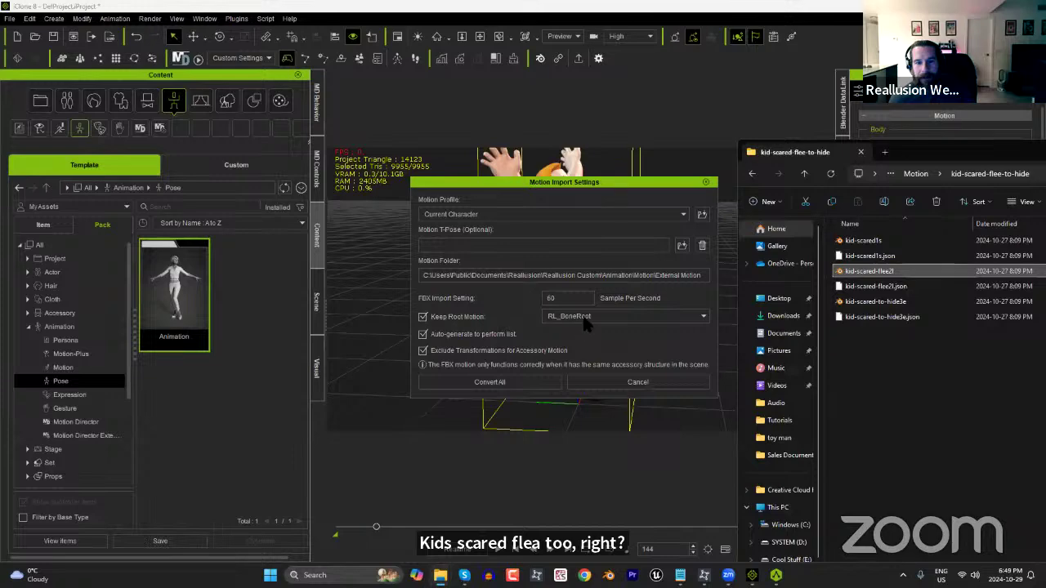
pyautogui.click(490, 382)
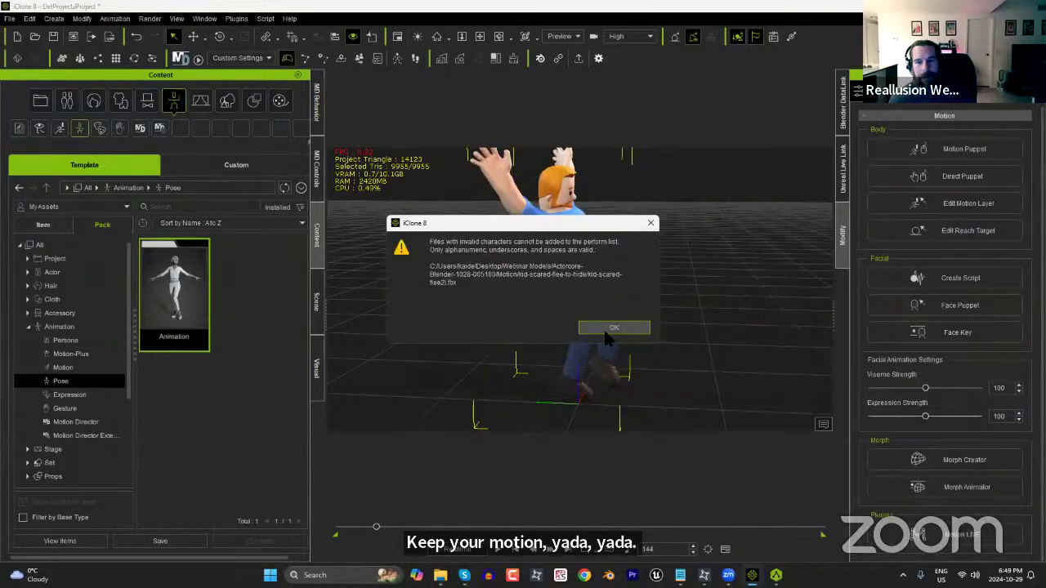
pyautogui.click(612, 332)
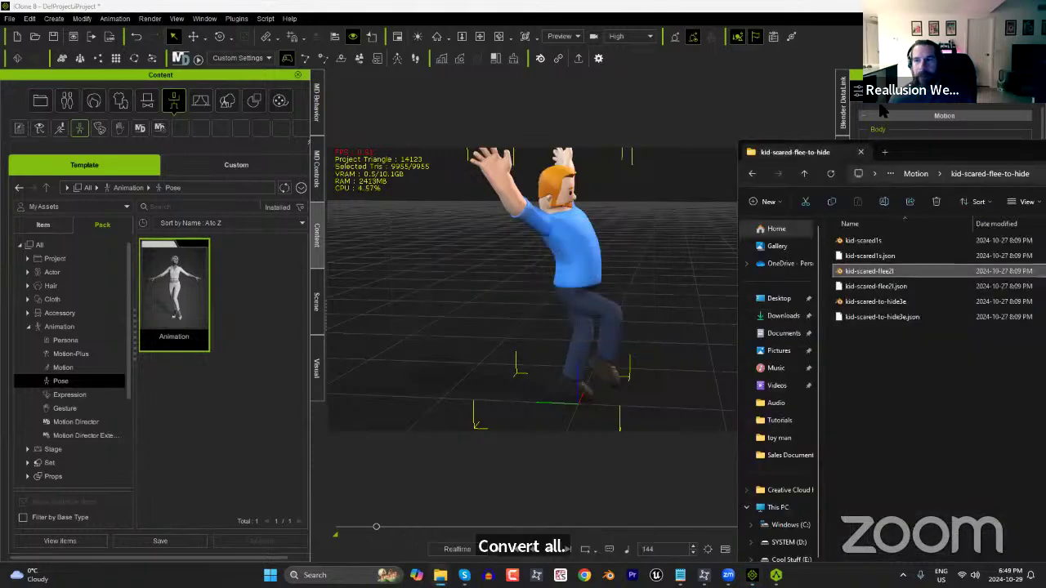
# Use Edit Motion Layer to rotate the character's head upward at the first frame of the flee motion.
pyautogui.click(936, 131)
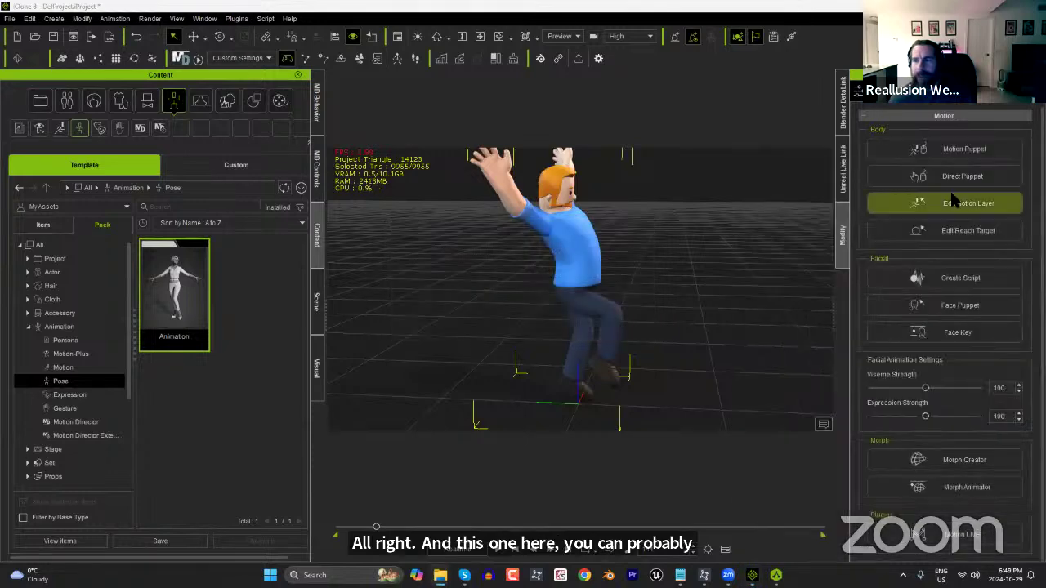
pyautogui.click(933, 196)
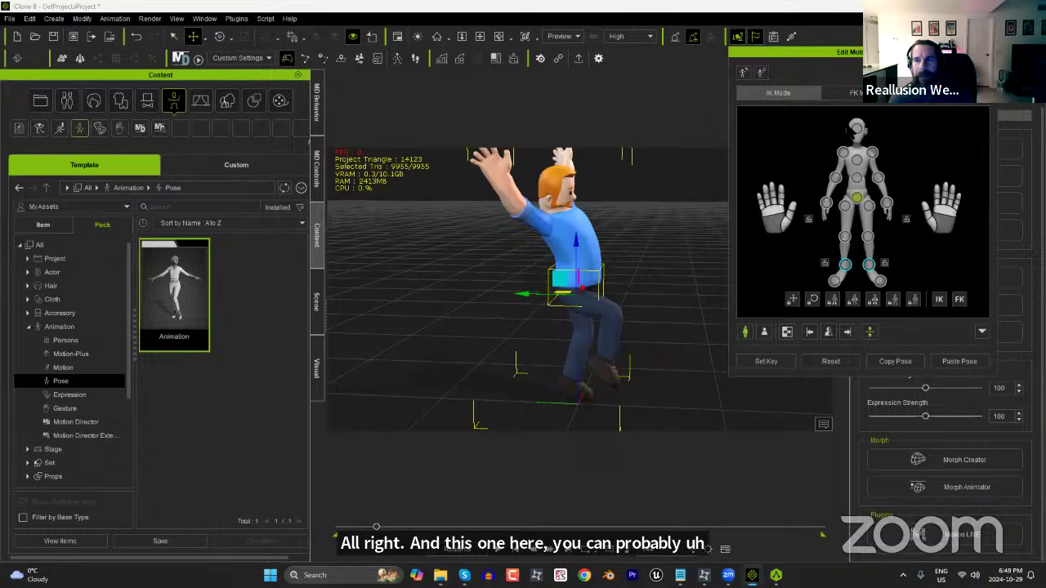
pyautogui.click(552, 184)
pyautogui.moveTo(581, 168); pyautogui.dragTo(544, 235)
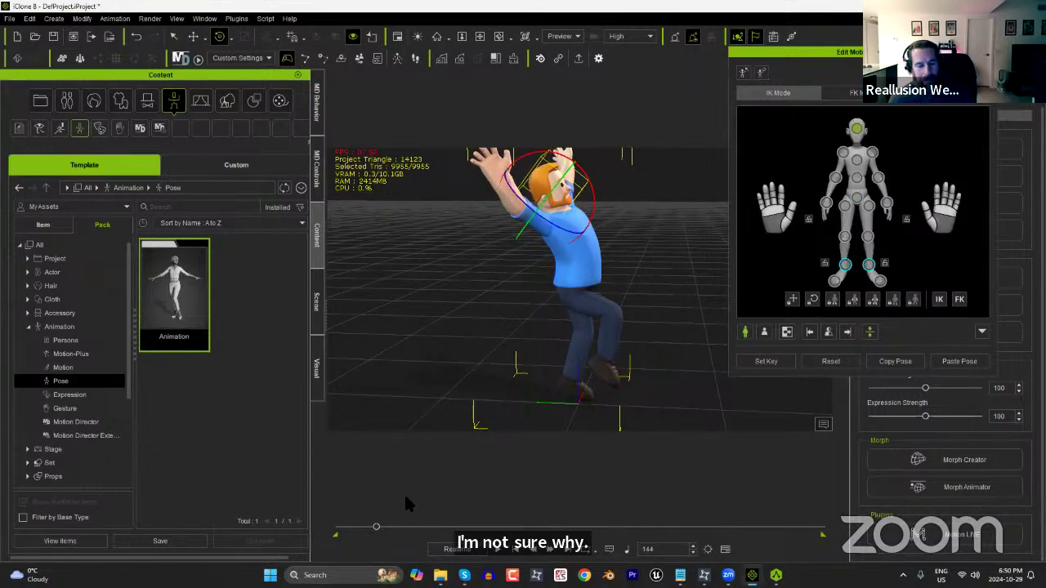
# Show the timeline, expand the character's Motion track, and flatten all layers of the kid_scared_flee2l clip.
pyautogui.press('F3')
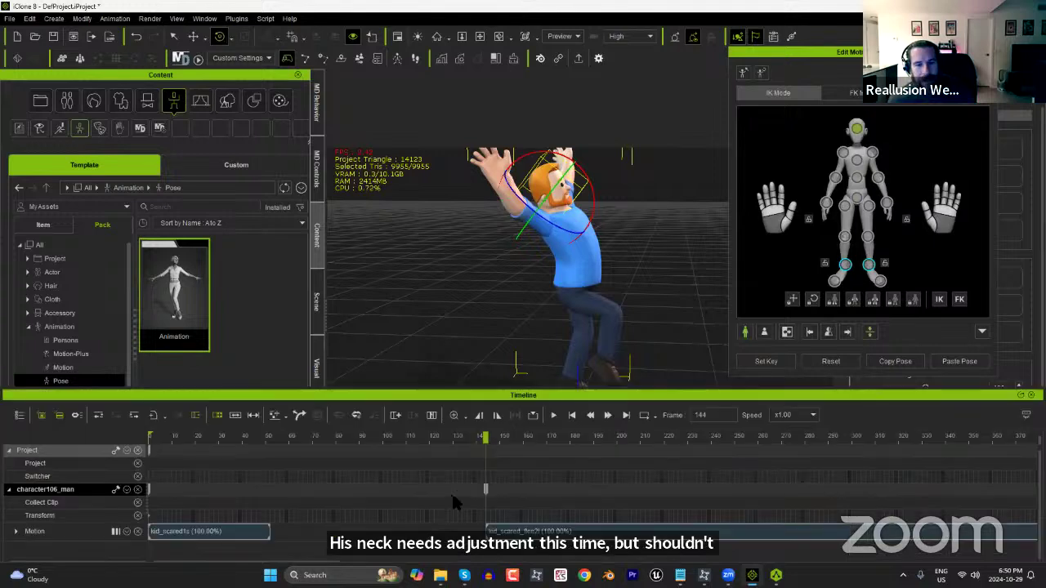
pyautogui.click(119, 490)
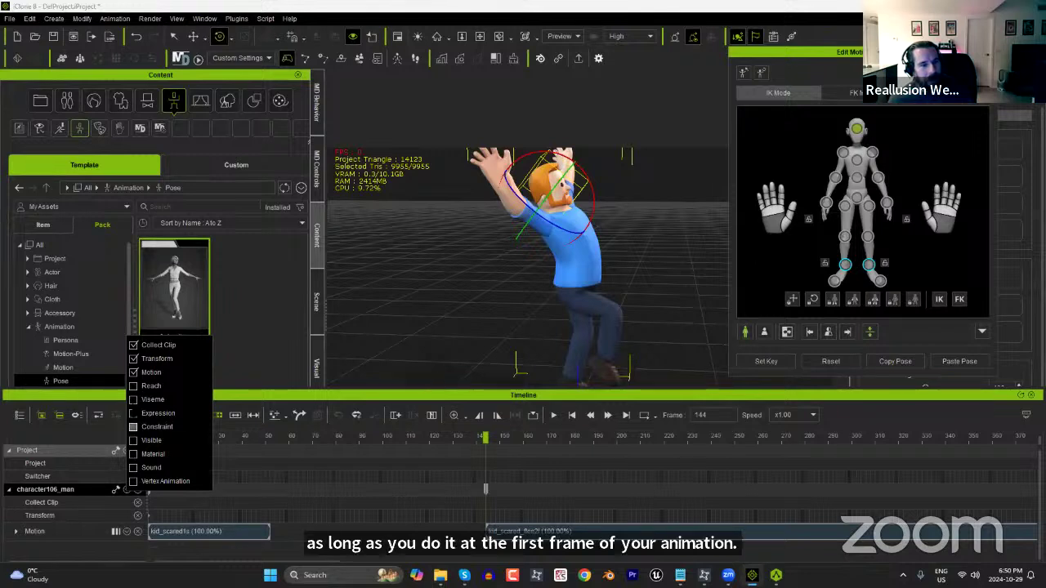
pyautogui.click(254, 396)
pyautogui.click(16, 532)
pyautogui.click(512, 510)
pyautogui.rightClick(514, 509)
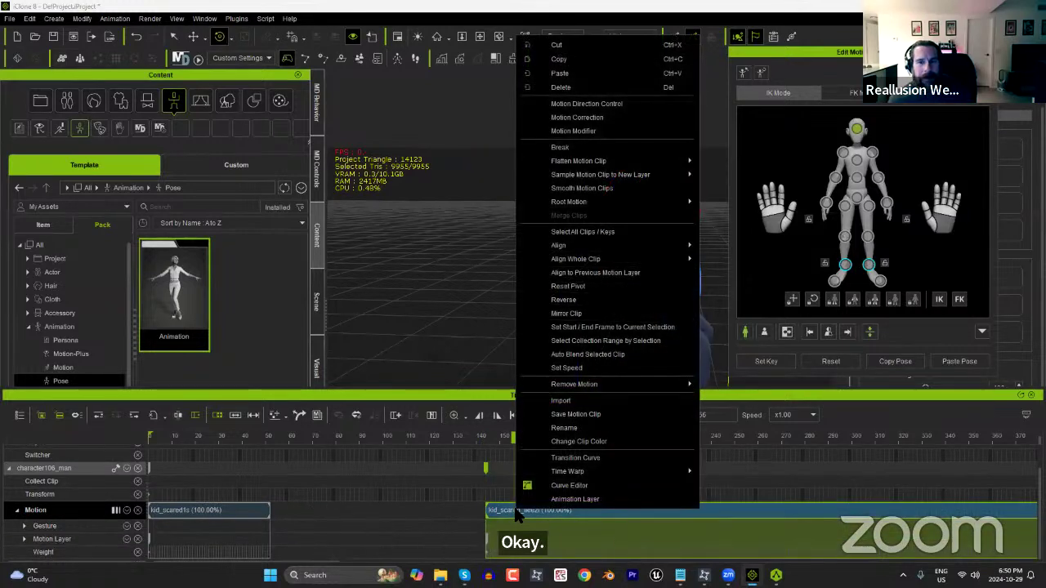
pyautogui.moveTo(653, 162)
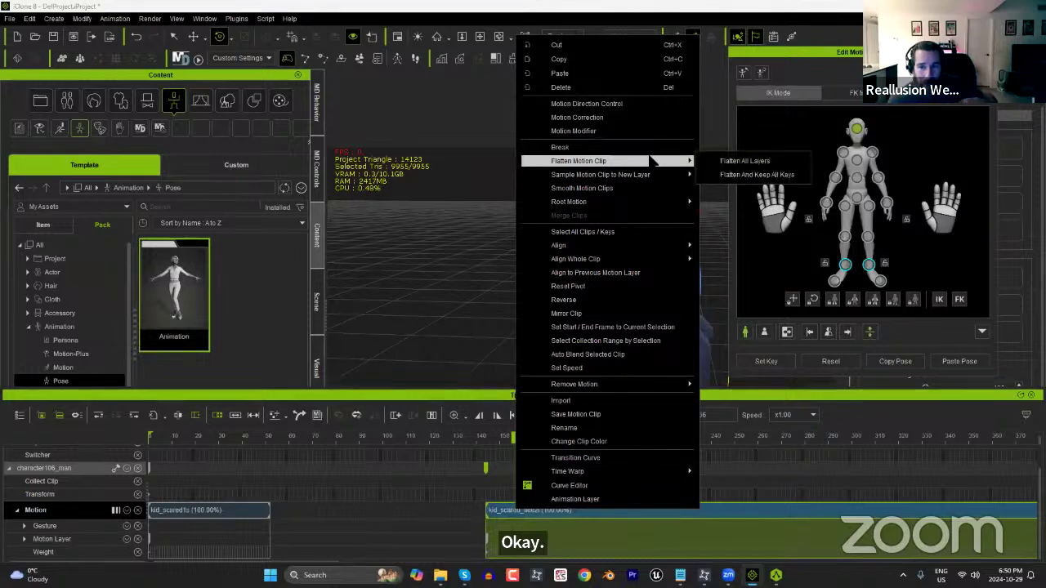
pyautogui.click(753, 162)
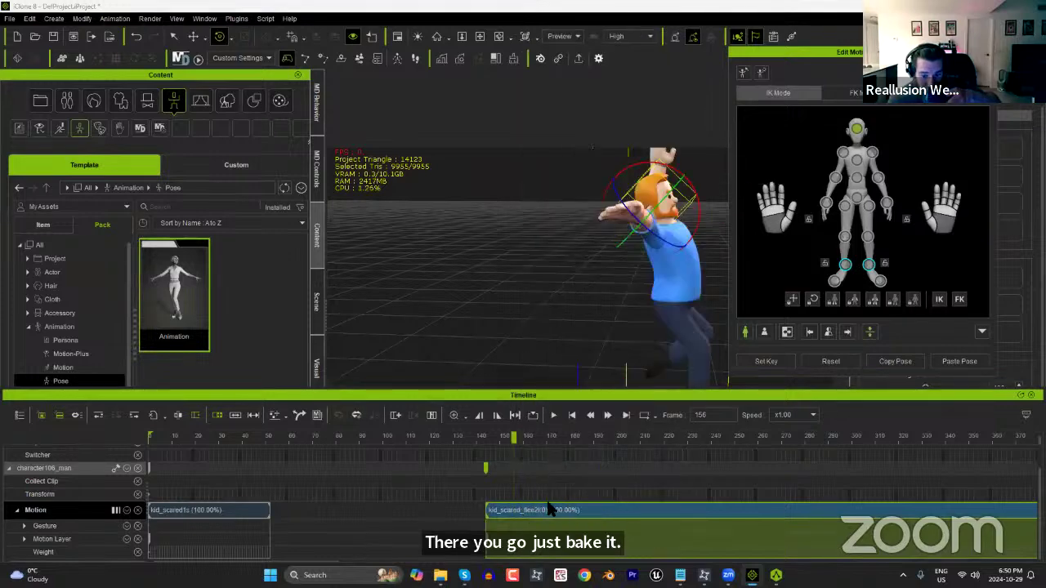
# Flatten all layers of the kid_scared1s motion clip at the start of the timeline.
pyautogui.click(205, 515)
pyautogui.rightClick(204, 517)
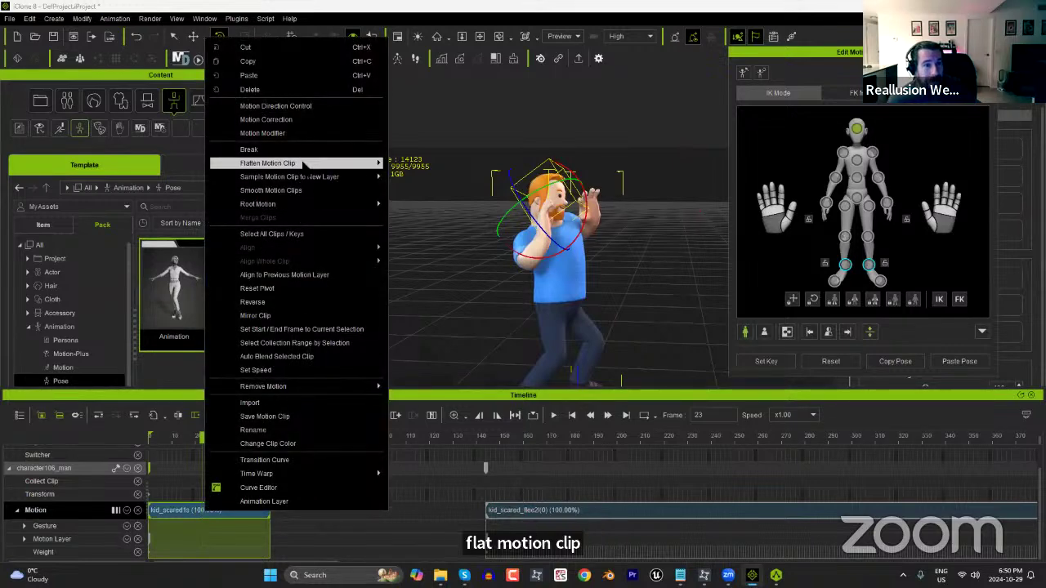
pyautogui.moveTo(343, 164)
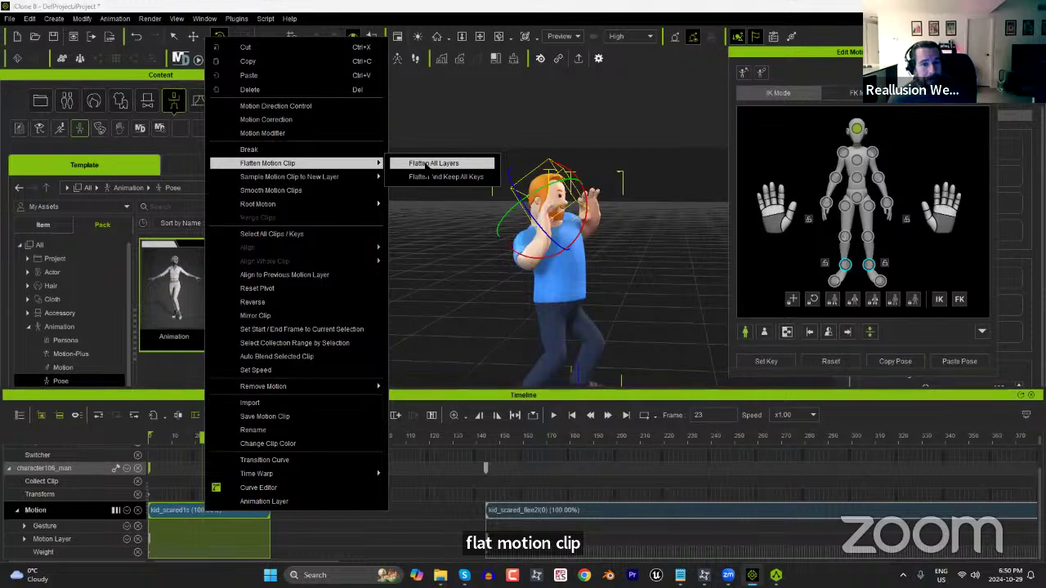
pyautogui.click(433, 164)
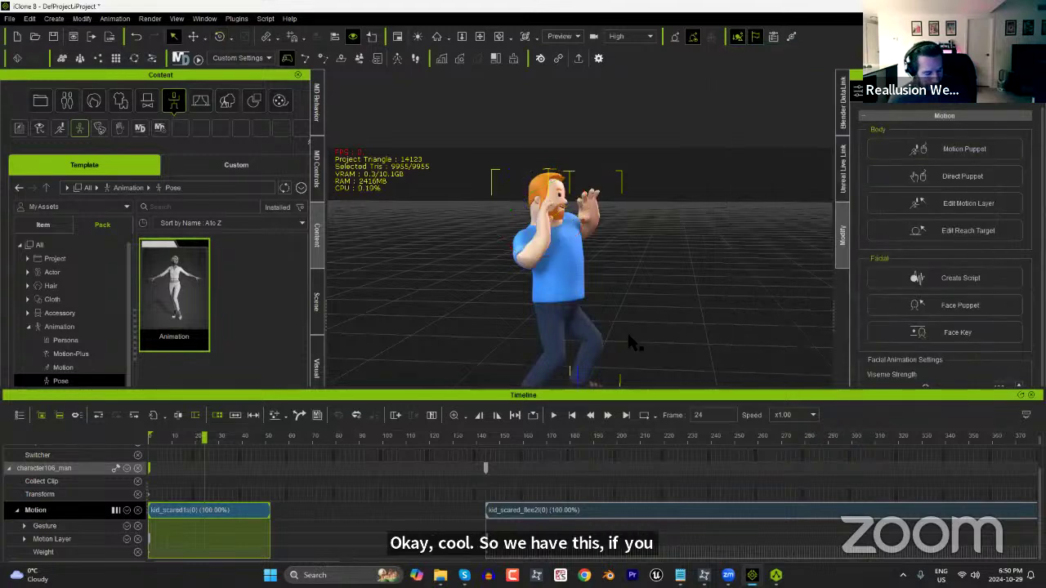
# Move the kid_scared_flee2l clip to start at about frame 40, overlapping the kid_scared1s clip, and preview the blend.
pyautogui.moveTo(627, 331)
pyautogui.mouseDown(button='right')
pyautogui.moveTo(603, 273)
pyautogui.moveTo(658, 284)
pyautogui.moveTo(637, 335)
pyautogui.mouseUp(button='right')
pyautogui.moveTo(601, 513); pyautogui.dragTo(358, 529)
pyautogui.moveTo(234, 439); pyautogui.dragTo(263, 439)
pyautogui.press('space')
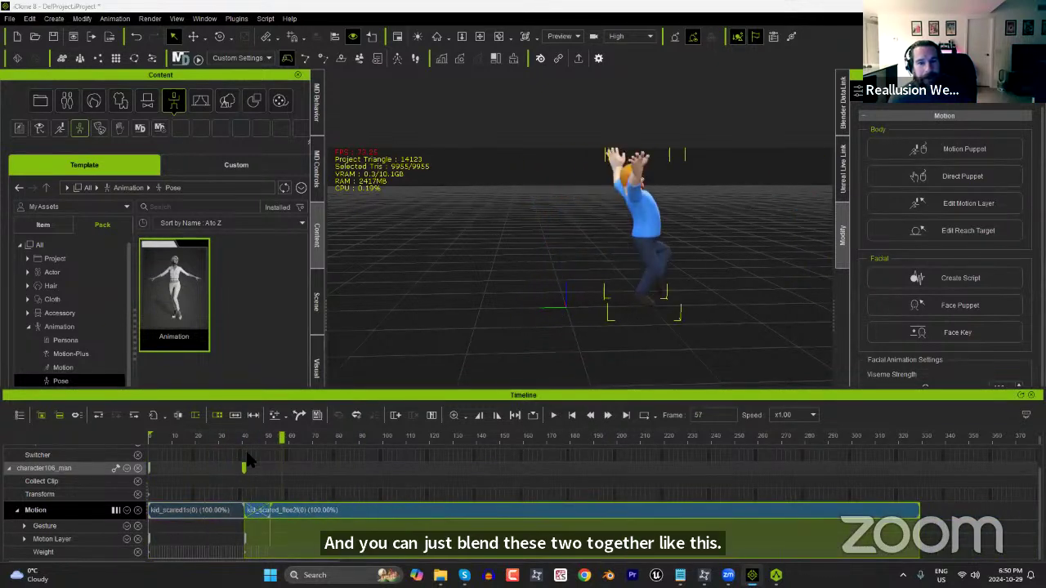
pyautogui.press('space')
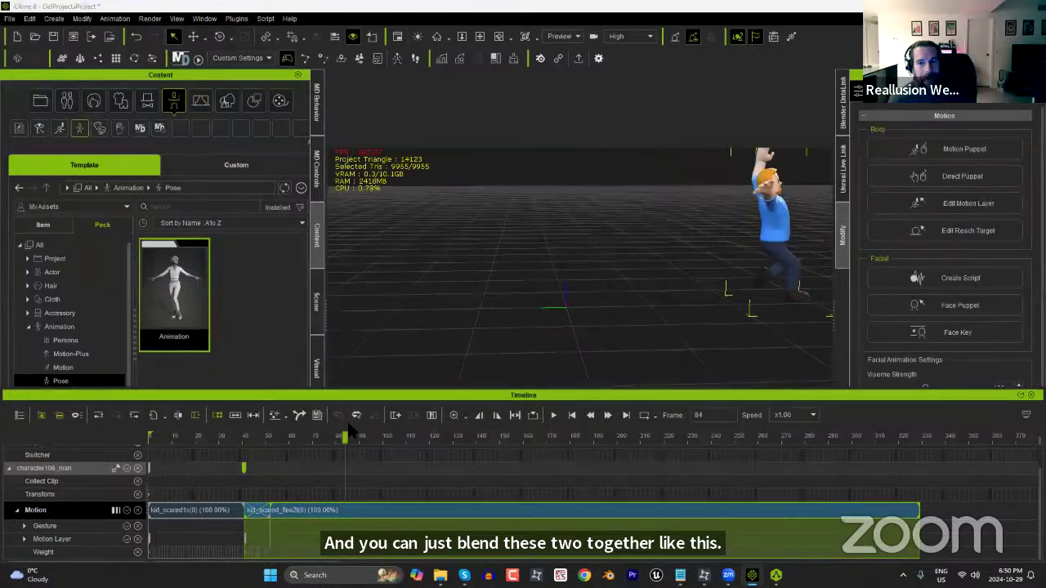
pyautogui.moveTo(324, 440); pyautogui.dragTo(280, 461)
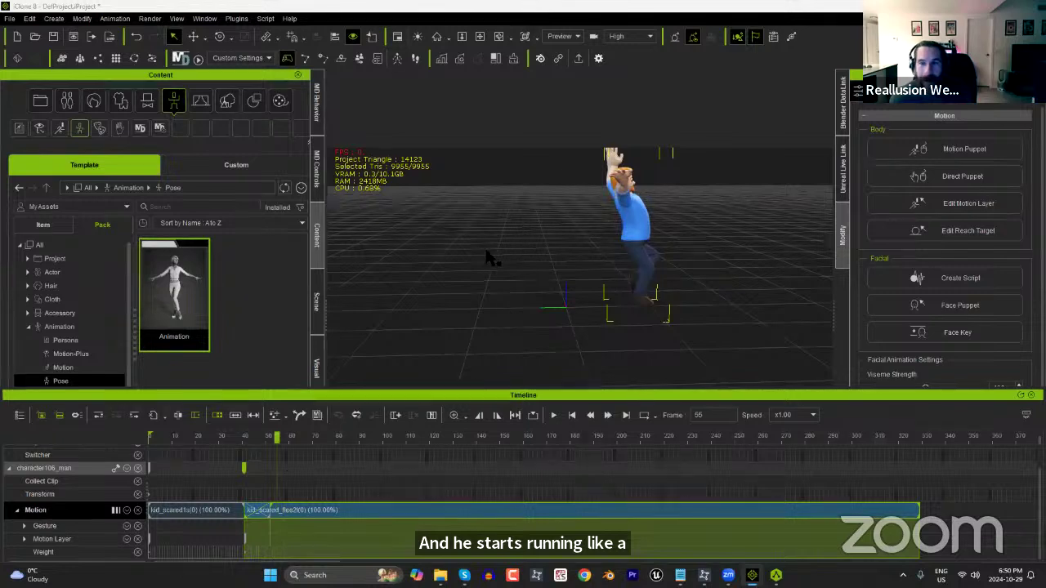
pyautogui.moveTo(503, 274); pyautogui.dragTo(621, 282, button='right')
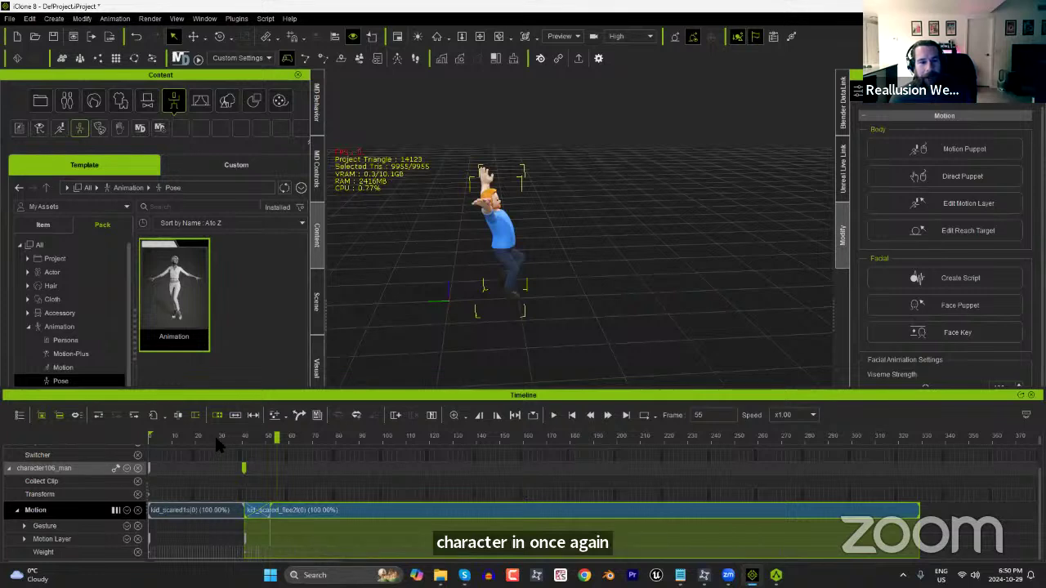
pyautogui.moveTo(211, 435); pyautogui.dragTo(274, 445)
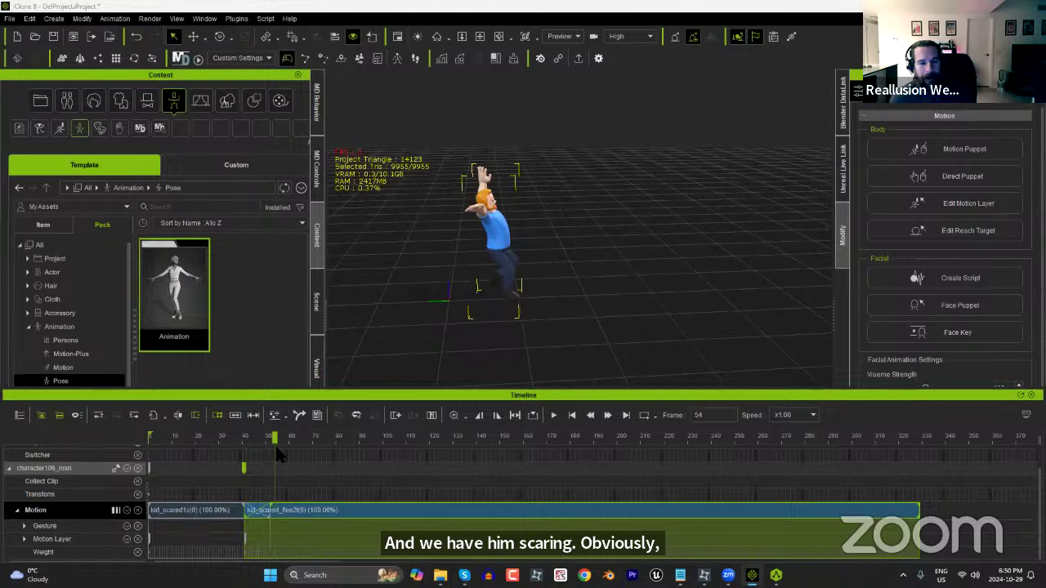
# Use Motion Direction Control to rotate the kid_scared_flee2l clip to about -149 degrees around Z and preview the new running direction.
pyautogui.rightClick(278, 506)
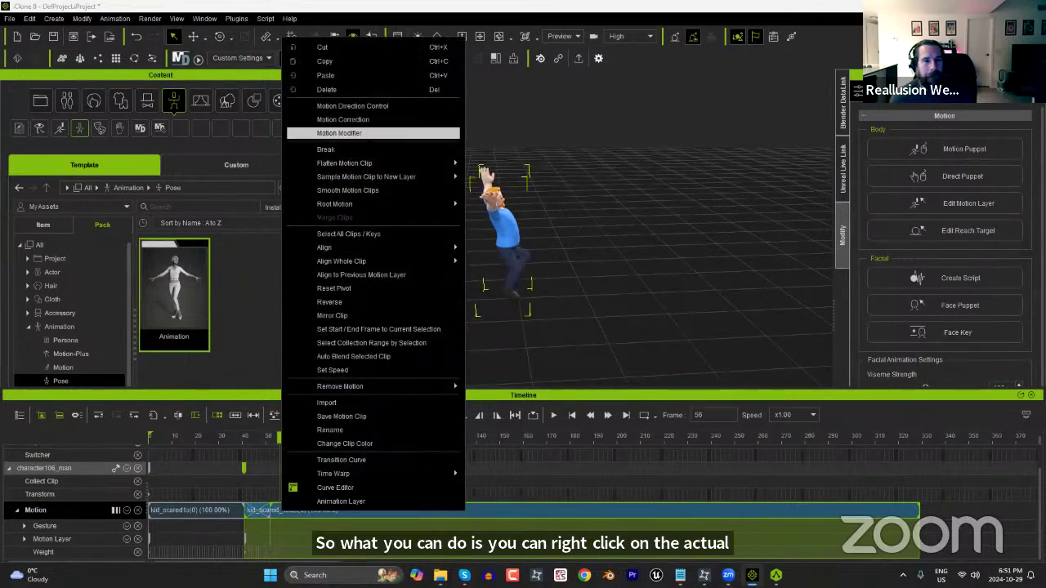
pyautogui.click(351, 106)
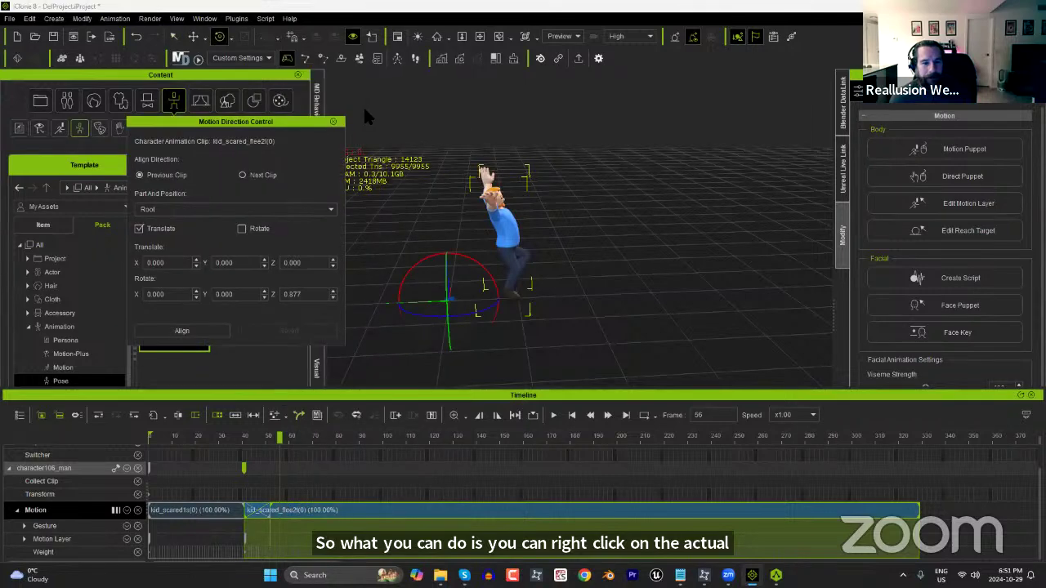
pyautogui.moveTo(515, 341); pyautogui.dragTo(540, 316, button='right')
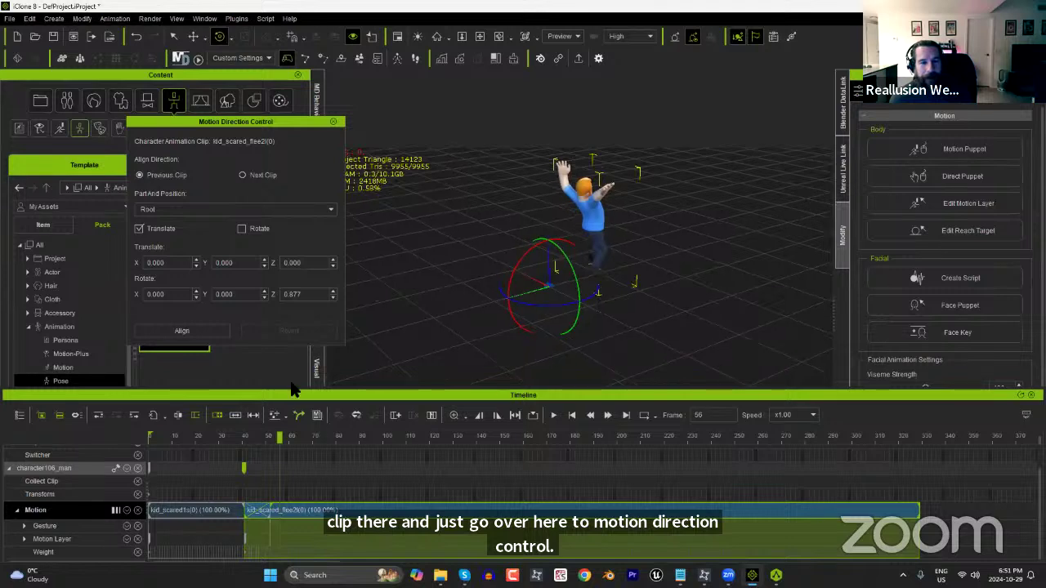
pyautogui.moveTo(549, 308); pyautogui.dragTo(537, 308)
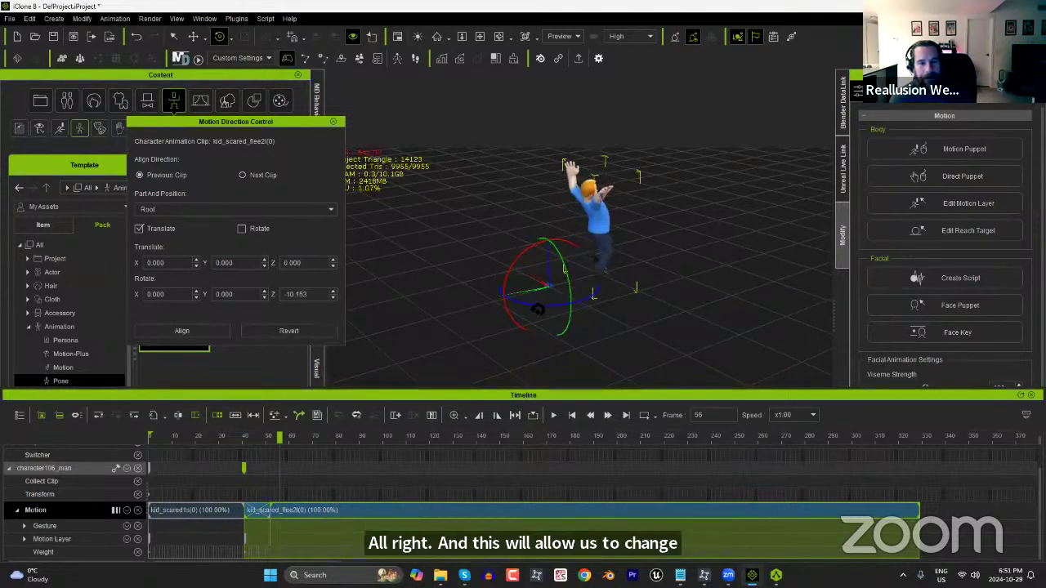
pyautogui.moveTo(537, 309); pyautogui.dragTo(503, 307)
pyautogui.click(265, 439)
pyautogui.moveTo(273, 444); pyautogui.dragTo(152, 454)
pyautogui.press('space')
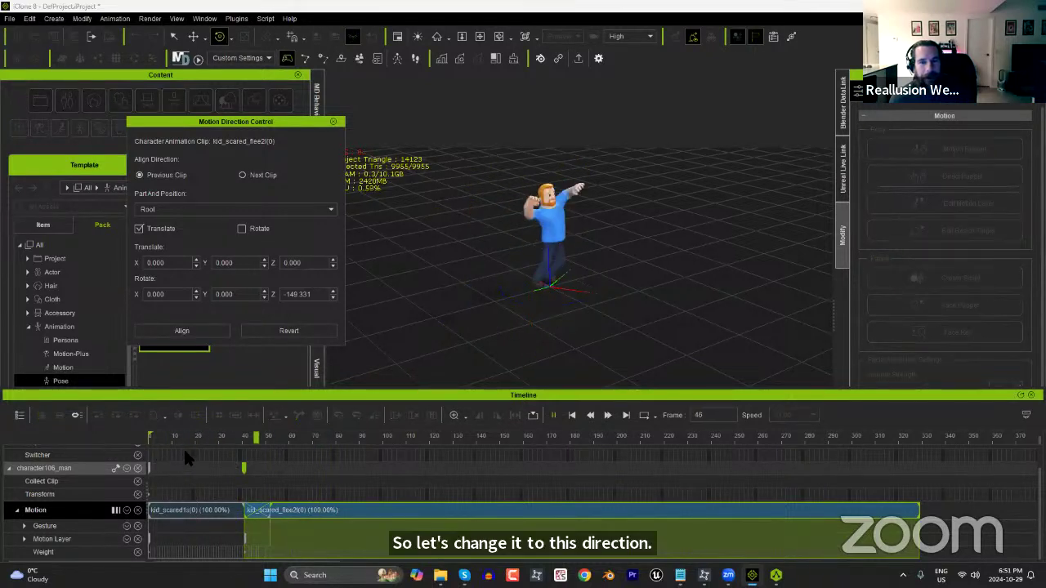
pyautogui.moveTo(288, 448)
pyautogui.mouseDown()
pyautogui.moveTo(226, 448)
pyautogui.moveTo(290, 448)
pyautogui.mouseUp()
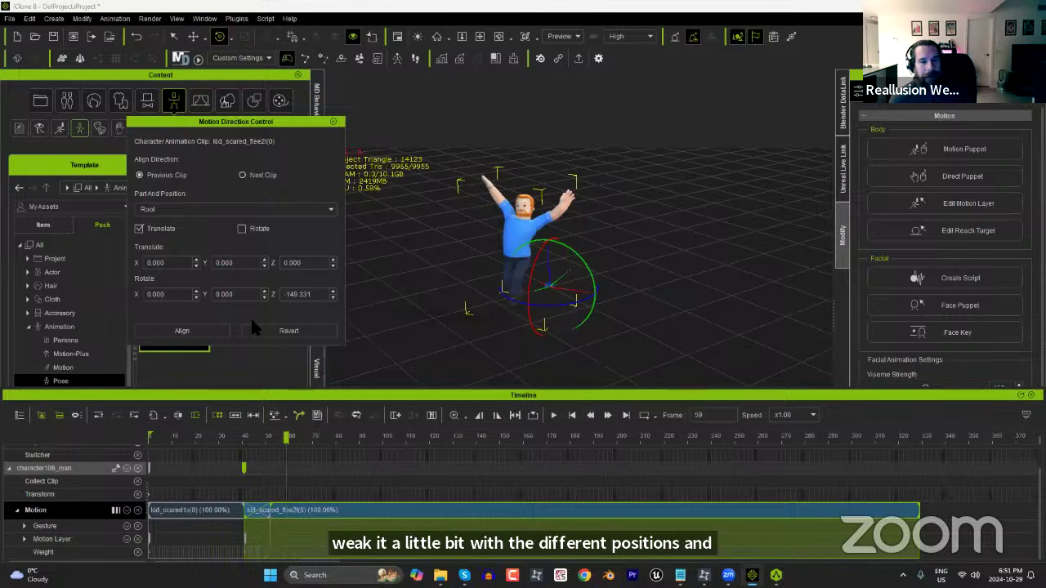
# Align the flee clip's root translation to the previous clip, play back the result, and close Motion Direction Control.
pyautogui.click(181, 331)
pyautogui.moveTo(238, 445); pyautogui.dragTo(134, 451)
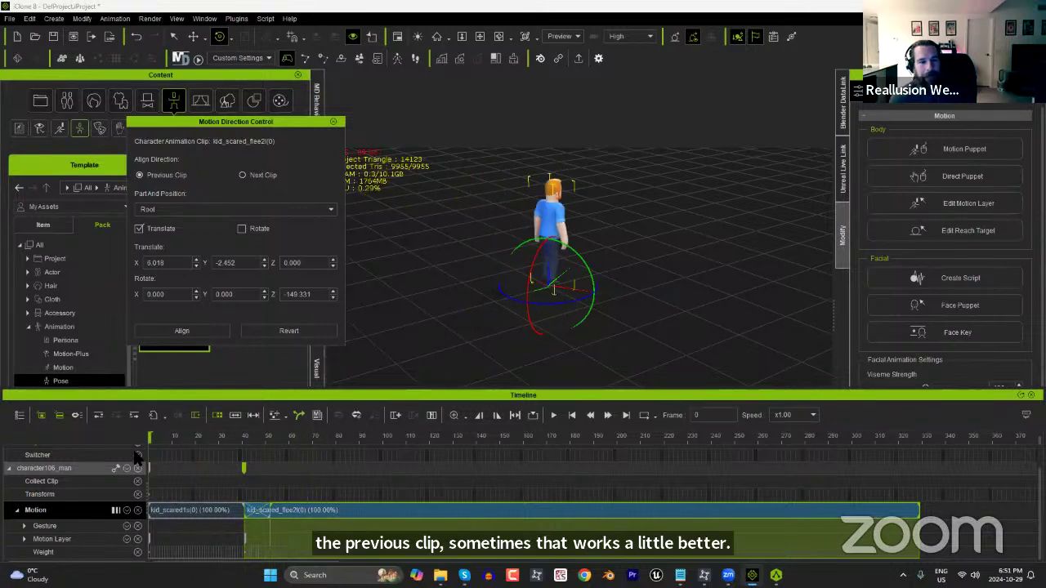
pyautogui.press('space')
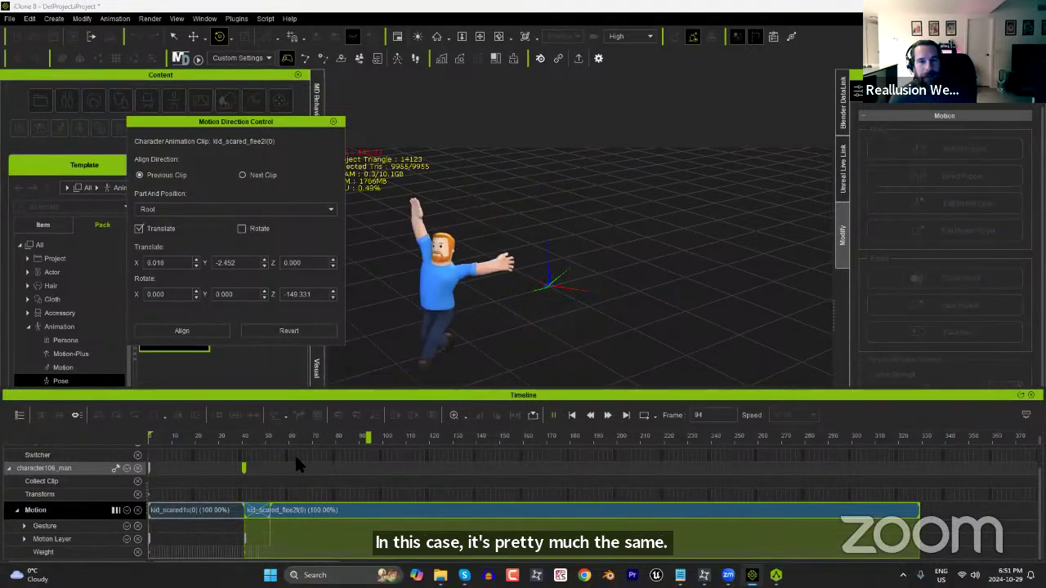
pyautogui.press('space')
pyautogui.click(332, 121)
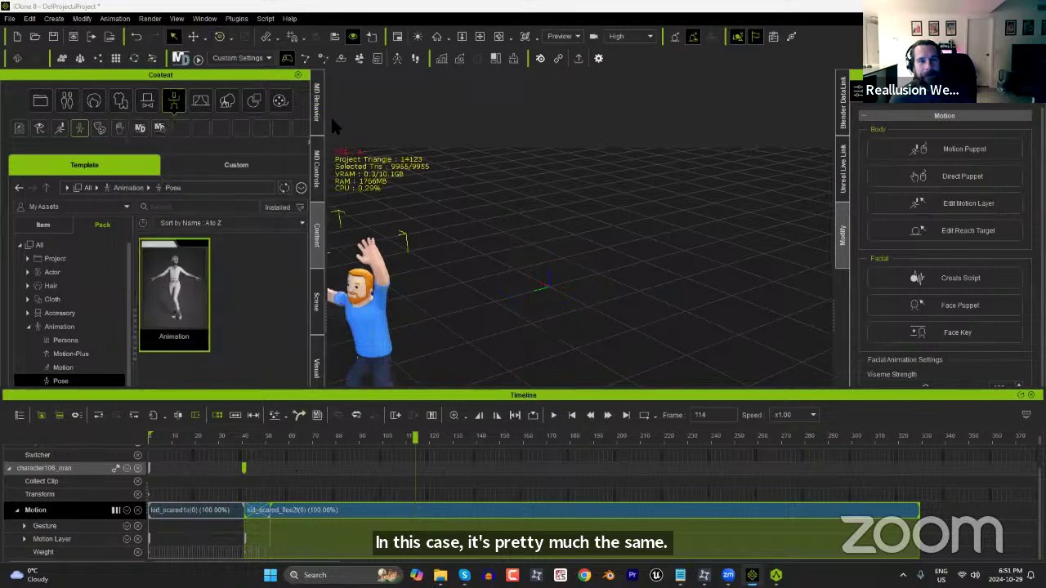
pyautogui.moveTo(415, 439); pyautogui.dragTo(151, 441)
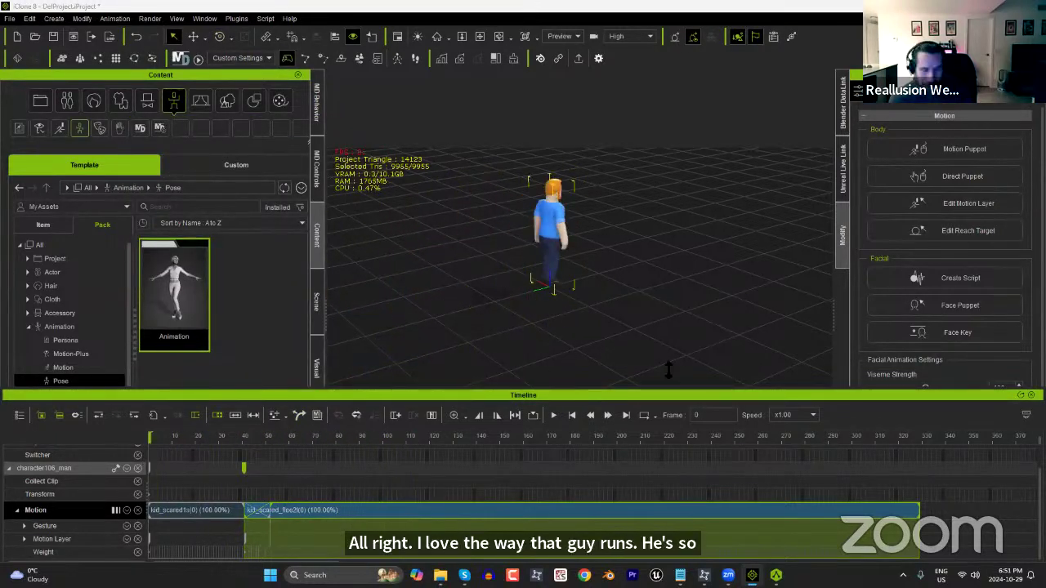
# Search the actor templates for "vampire", add Toon Vampire from Toon Figures Vol.2 in front of the man, and turn it toward him.
pyautogui.moveTo(639, 299); pyautogui.dragTo(504, 312, button='right')
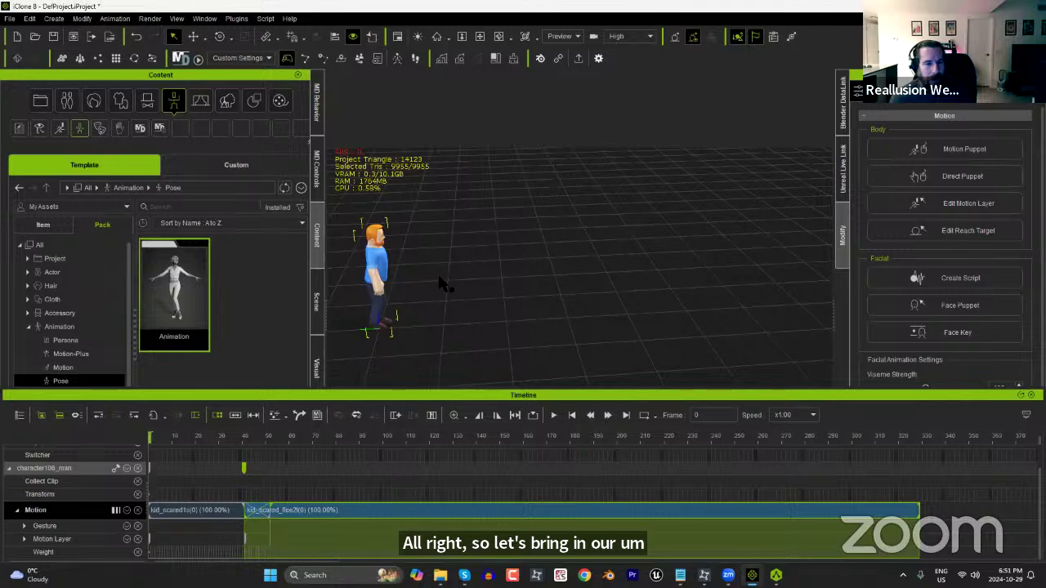
pyautogui.click(1020, 396)
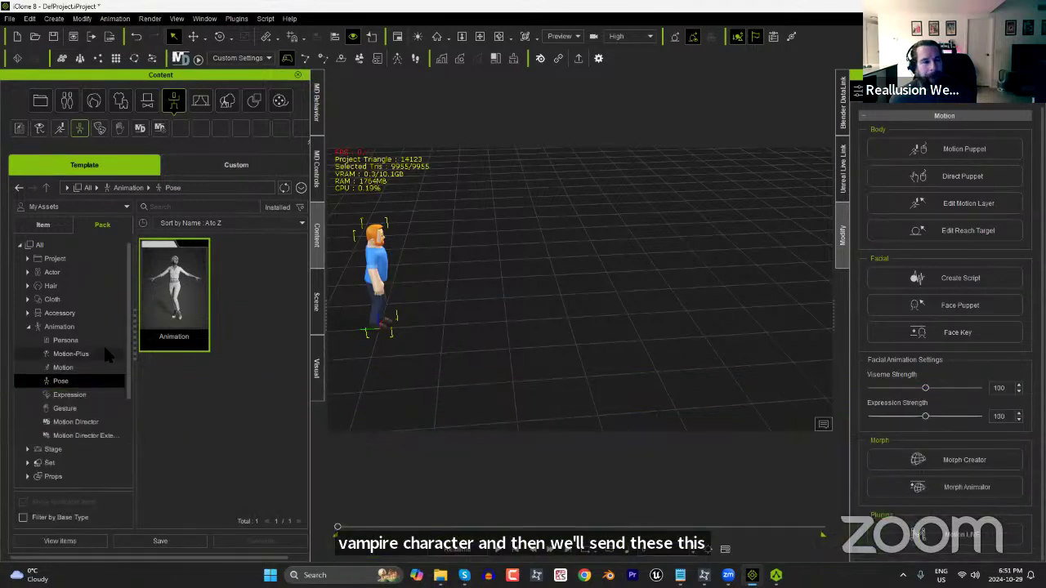
pyautogui.click(61, 271)
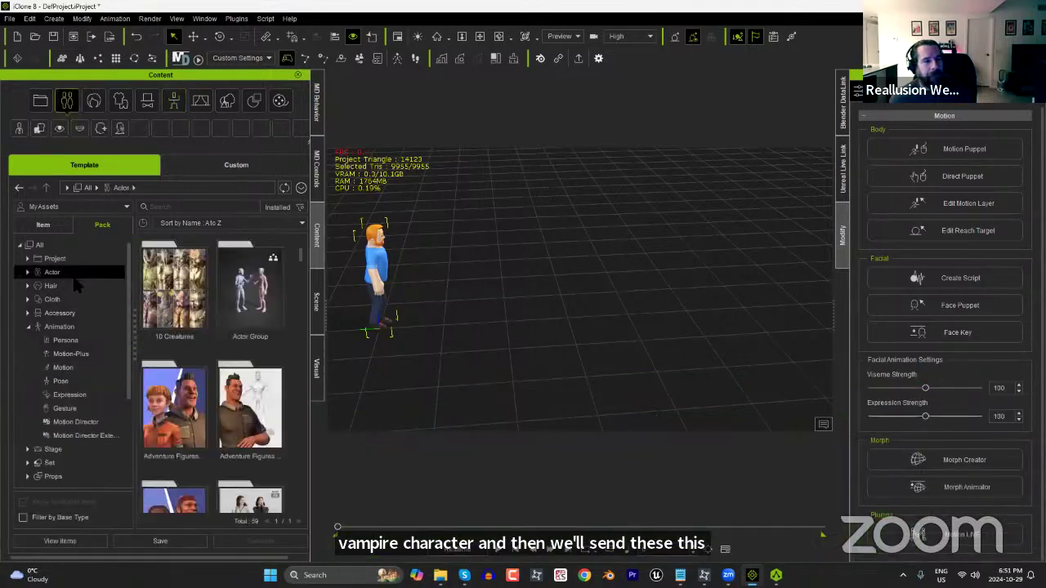
pyautogui.click(212, 206)
pyautogui.write('vampire')
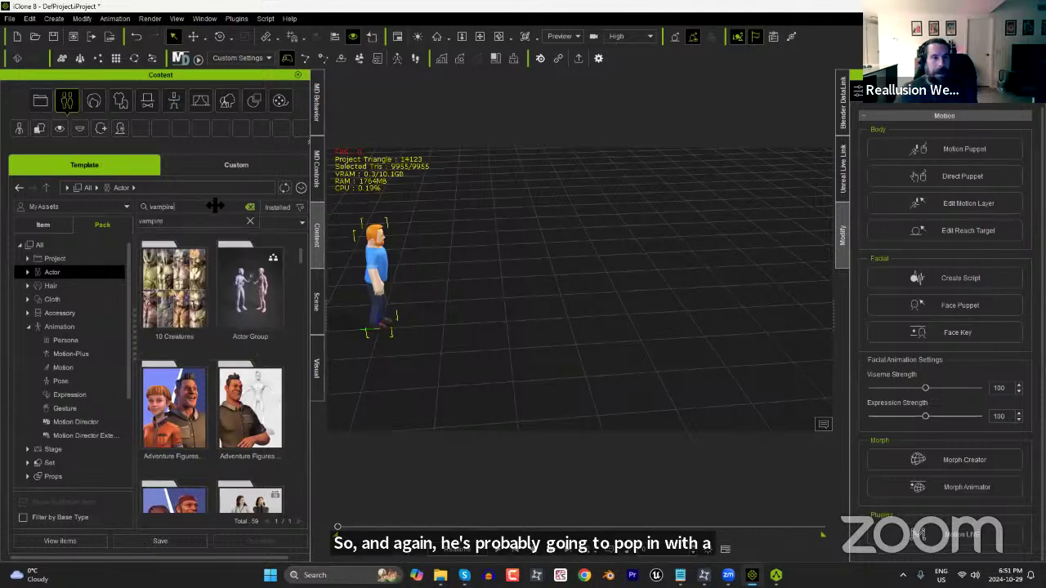
pyautogui.click(213, 222)
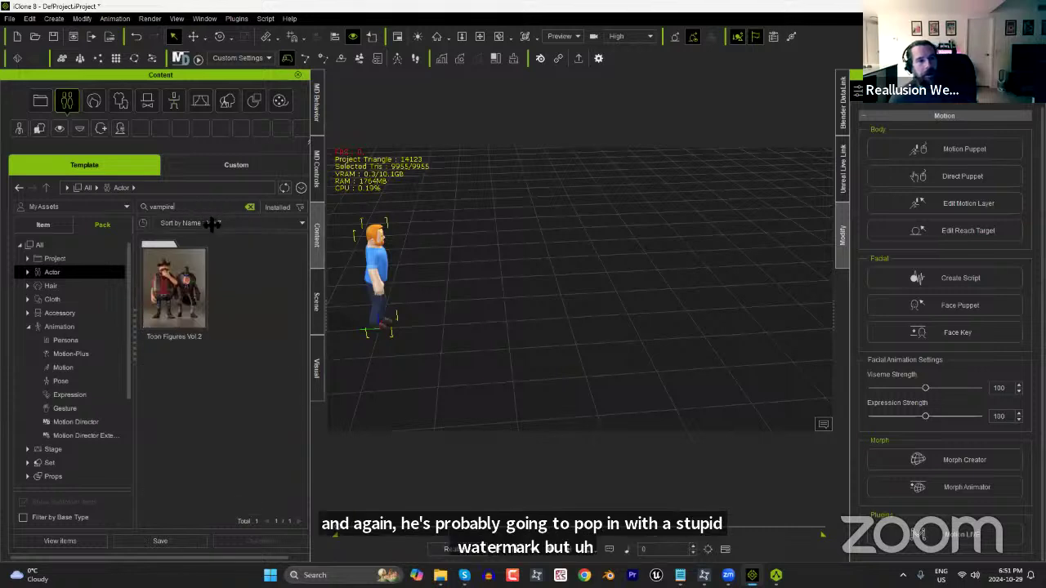
pyautogui.doubleClick(184, 278)
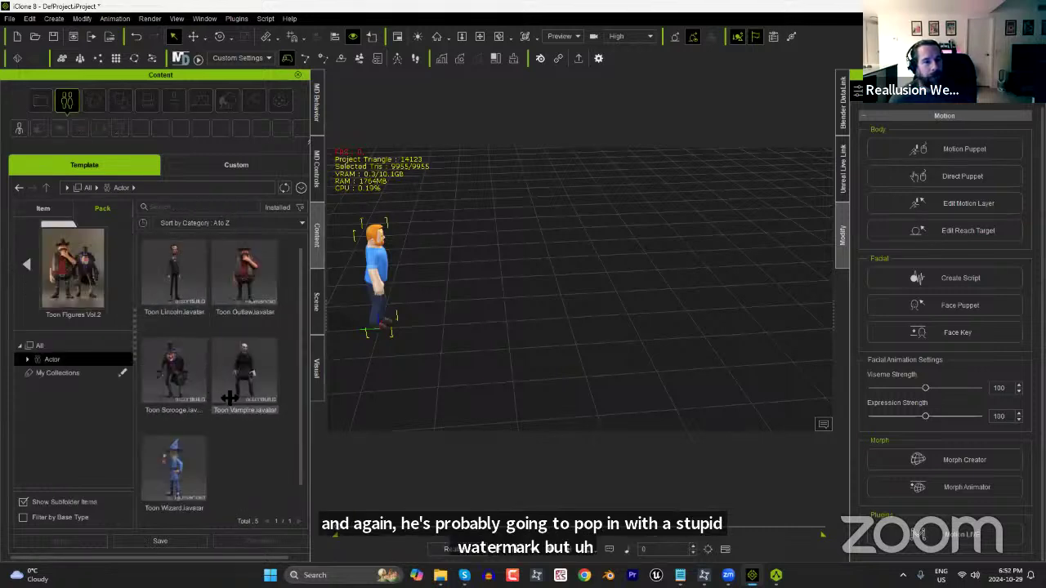
pyautogui.moveTo(244, 372); pyautogui.dragTo(481, 327)
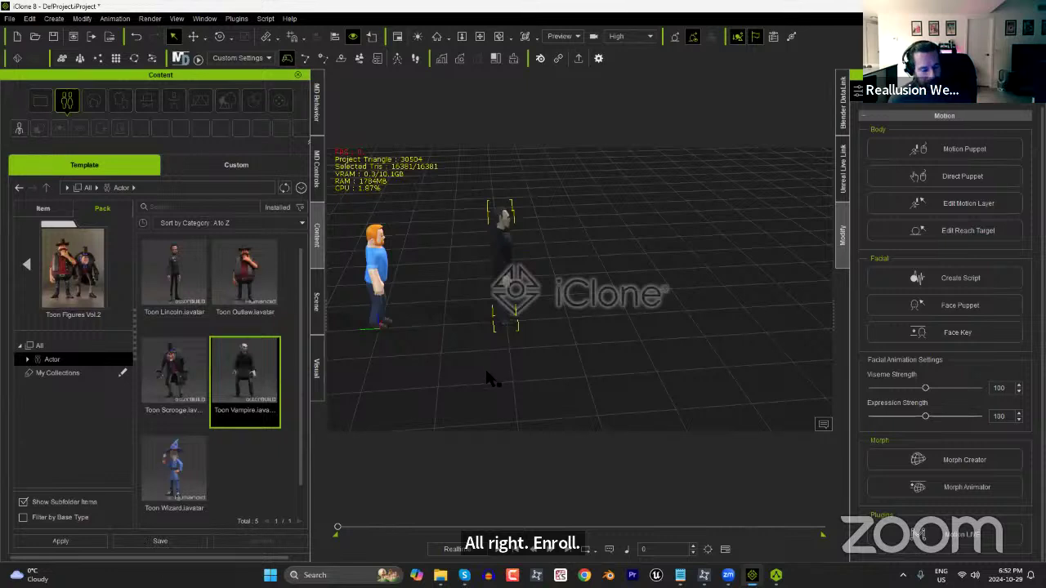
pyautogui.press('e')
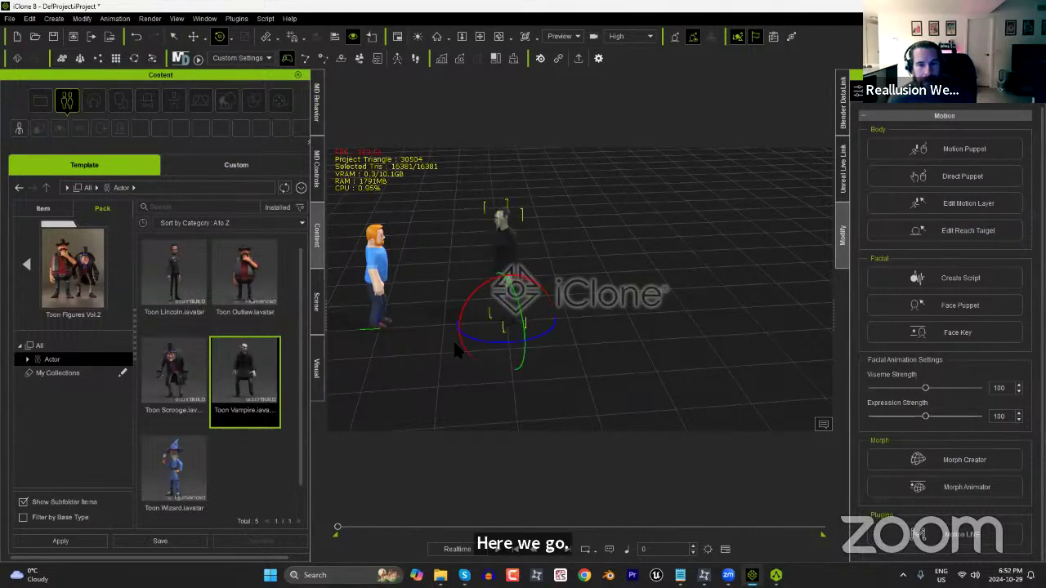
# Apply the custom BlenderTest Motion-Plus clip from the BlenderDemo folder to the vampire and play back the scene.
pyautogui.click(231, 167)
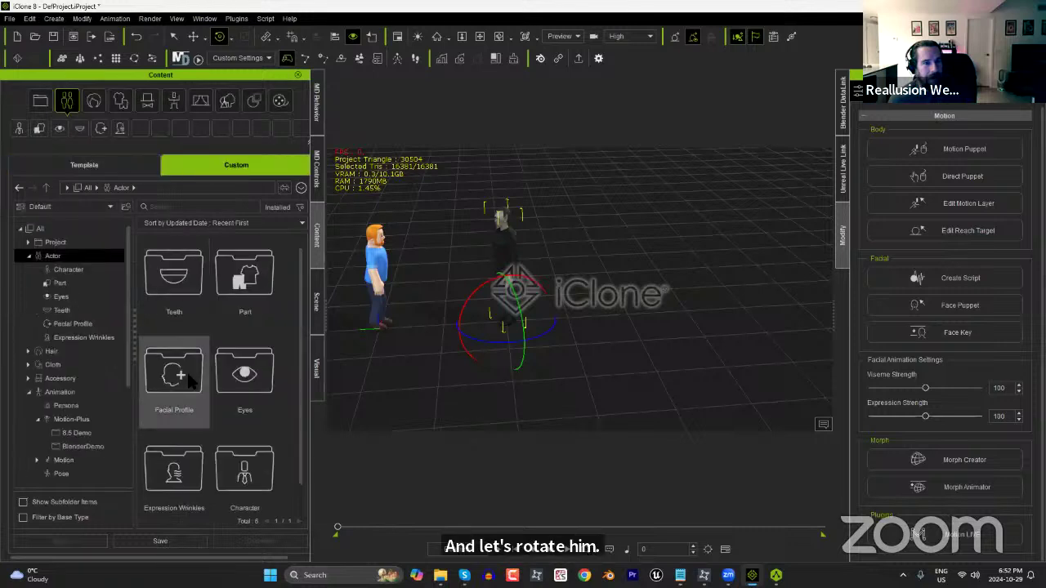
pyautogui.click(60, 392)
pyautogui.click(83, 446)
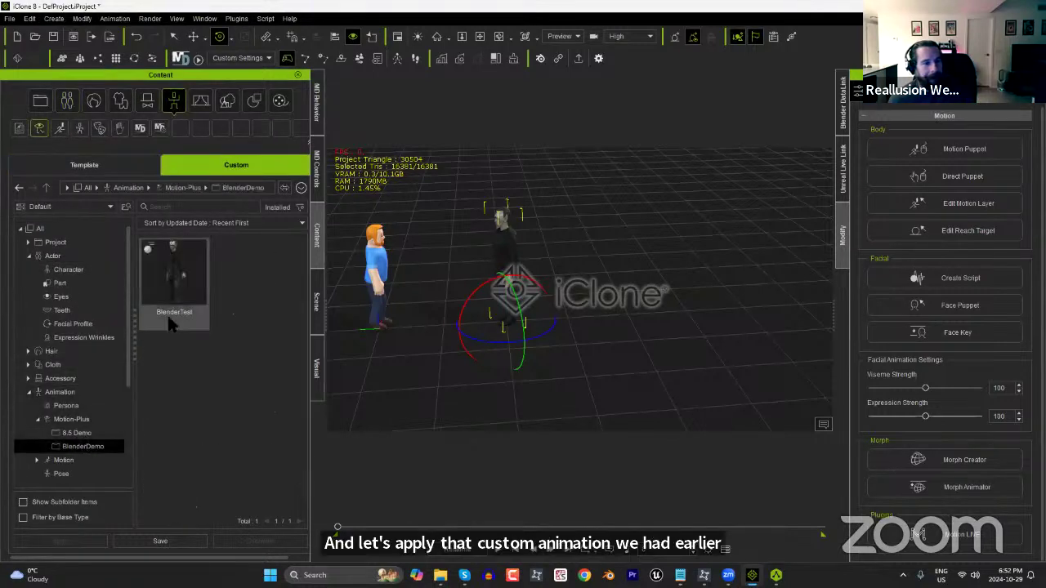
pyautogui.moveTo(173, 274); pyautogui.dragTo(506, 278)
pyautogui.moveTo(337, 526)
pyautogui.mouseDown()
pyautogui.moveTo(349, 545)
pyautogui.moveTo(334, 544)
pyautogui.mouseUp()
pyautogui.moveTo(462, 363); pyautogui.dragTo(637, 376, button='middle')
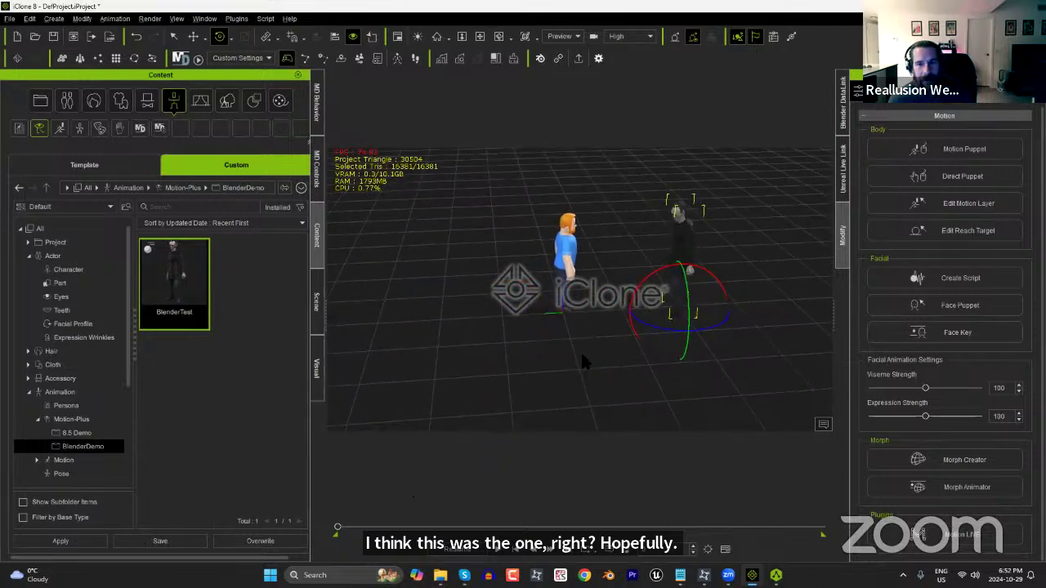
pyautogui.click(497, 552)
pyautogui.click(518, 549)
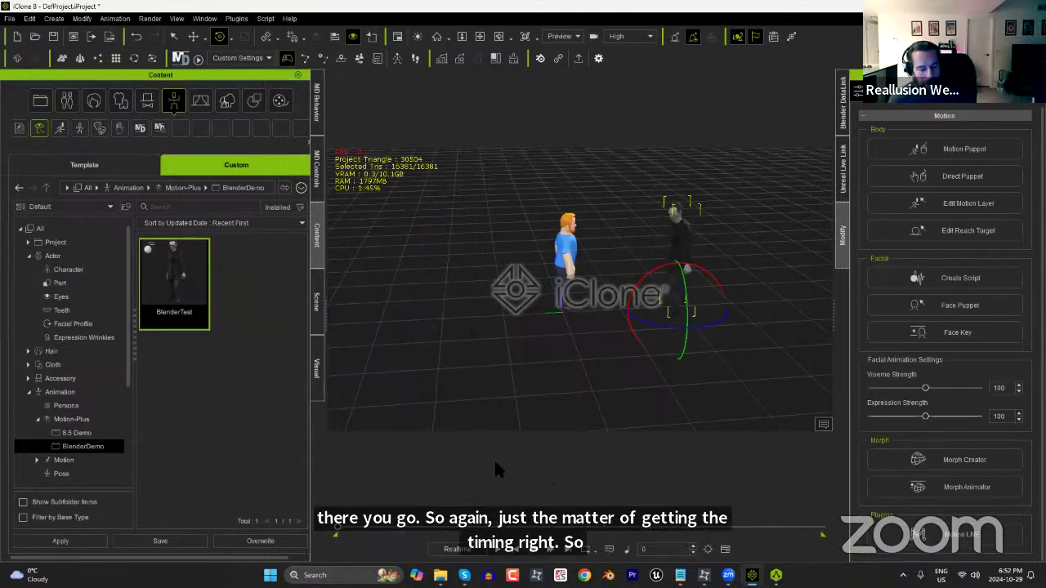
# Show the man's tracks in the timeline and merge his kid_scared1s and kid_scared_flee2l clips into one.
pyautogui.click(569, 273)
pyautogui.press('F3')
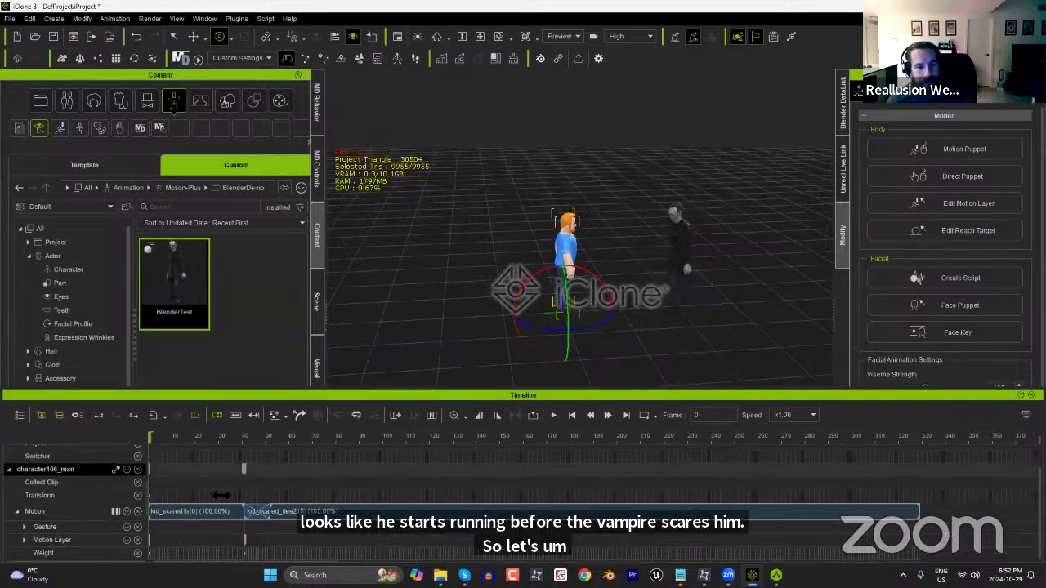
pyautogui.moveTo(203, 483); pyautogui.dragTo(325, 500)
pyautogui.click(323, 512)
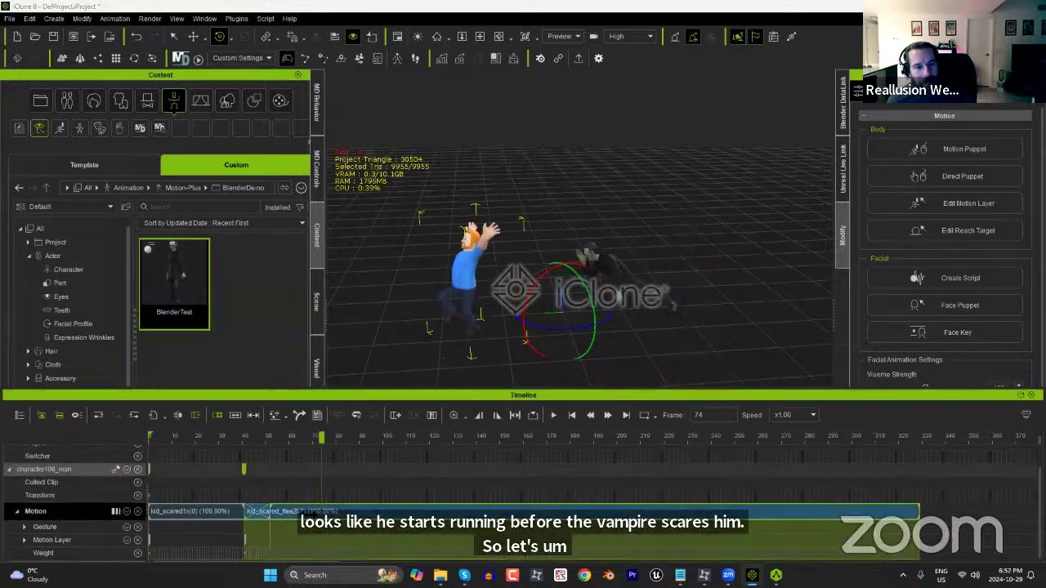
pyautogui.click(220, 512)
pyautogui.rightClick(312, 512)
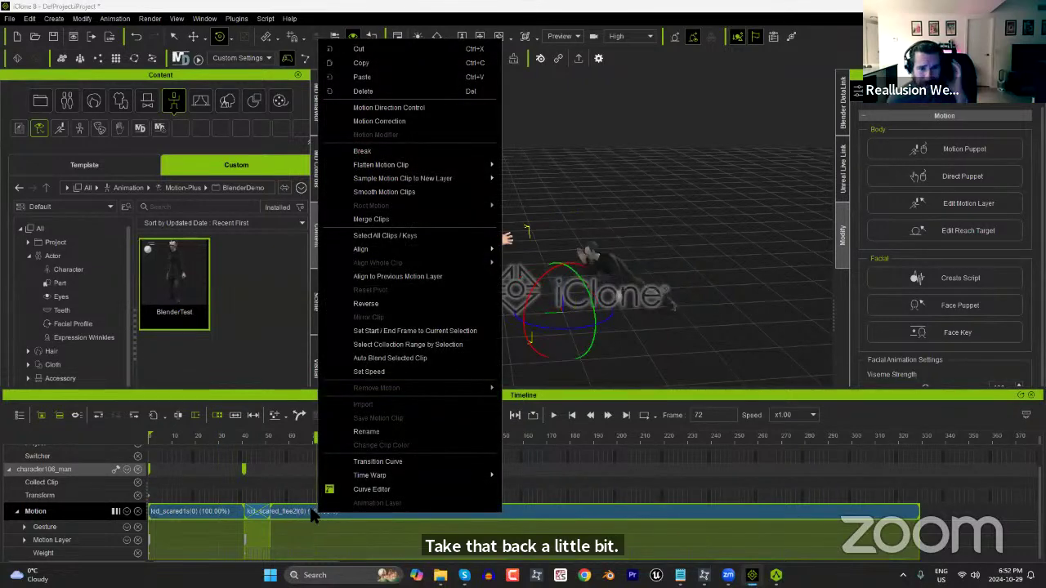
pyautogui.click(388, 220)
# Delay the man's merged motion clip to start at about frame 27 and play back the timing against the vampire.
pyautogui.moveTo(252, 435); pyautogui.dragTo(174, 455)
pyautogui.moveTo(225, 508); pyautogui.dragTo(275, 506)
pyautogui.moveTo(202, 444); pyautogui.dragTo(241, 448)
pyautogui.moveTo(269, 508); pyautogui.dragTo(282, 504)
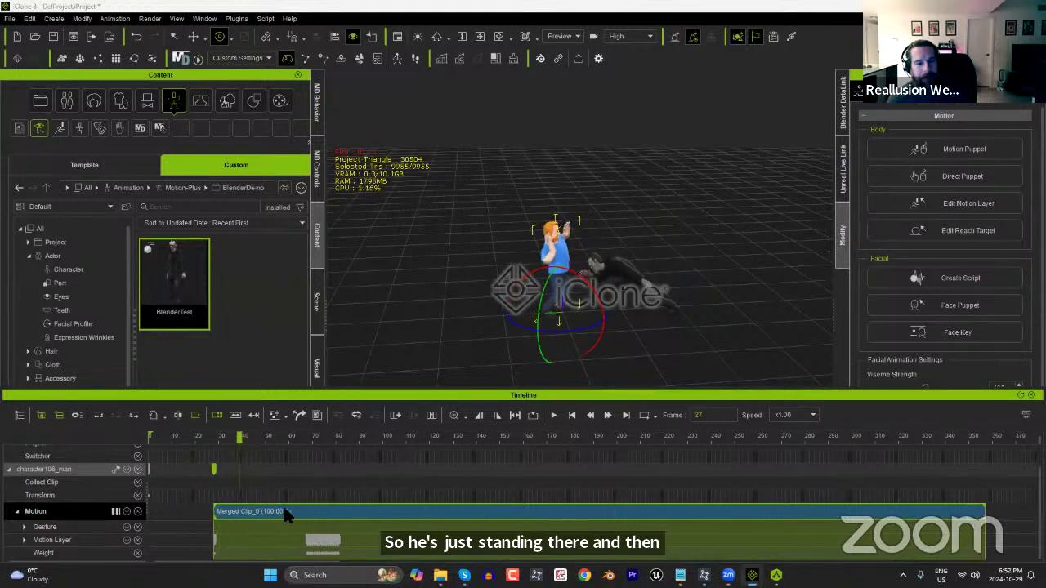
pyautogui.moveTo(214, 438); pyautogui.dragTo(152, 441)
pyautogui.press('space')
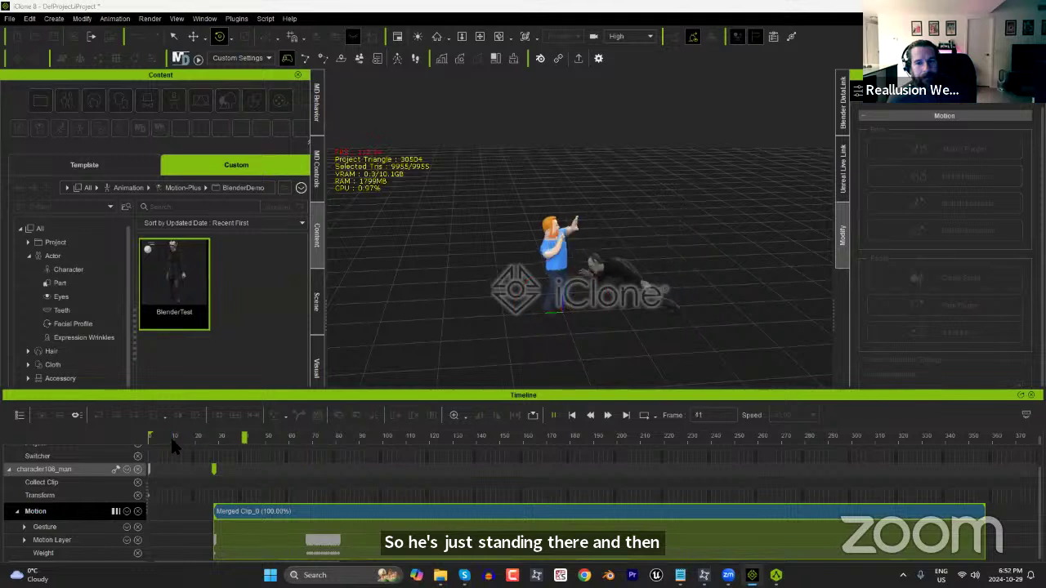
pyautogui.press('space')
pyautogui.click(163, 435)
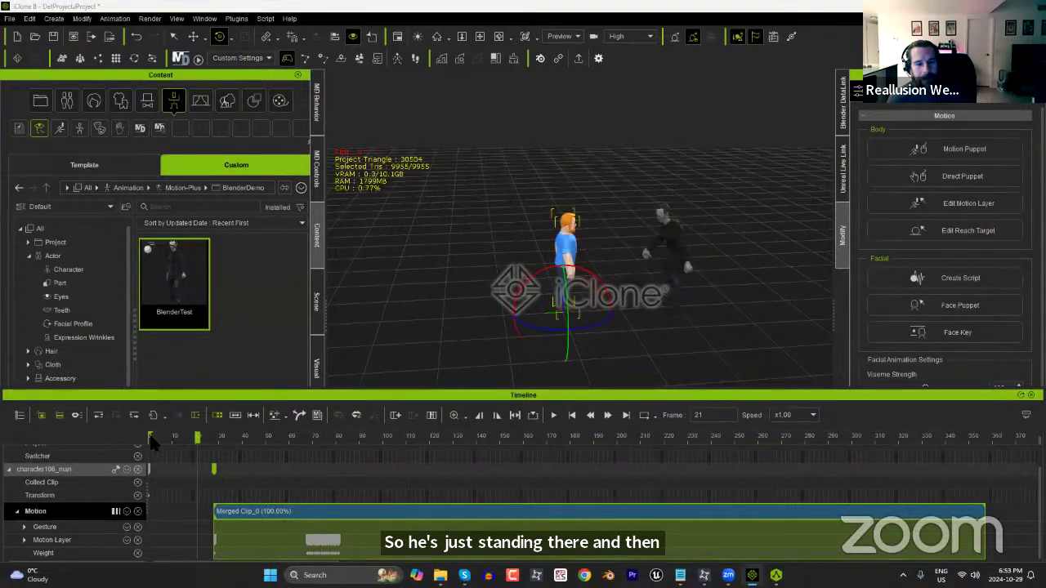
# Move the vampire a little farther back from the man and play back the scene to check the spacing.
pyautogui.click(678, 253)
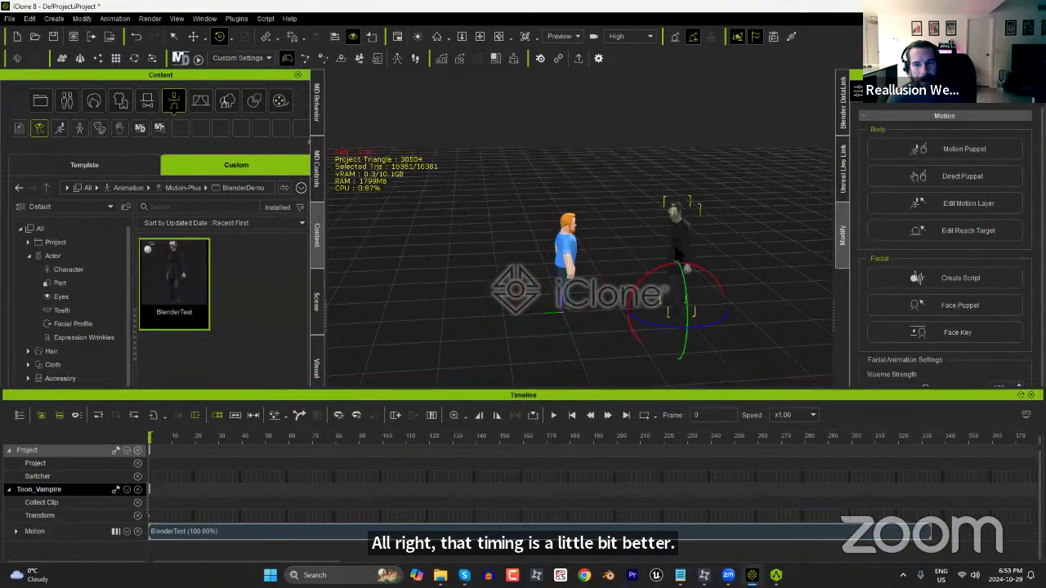
pyautogui.press('w')
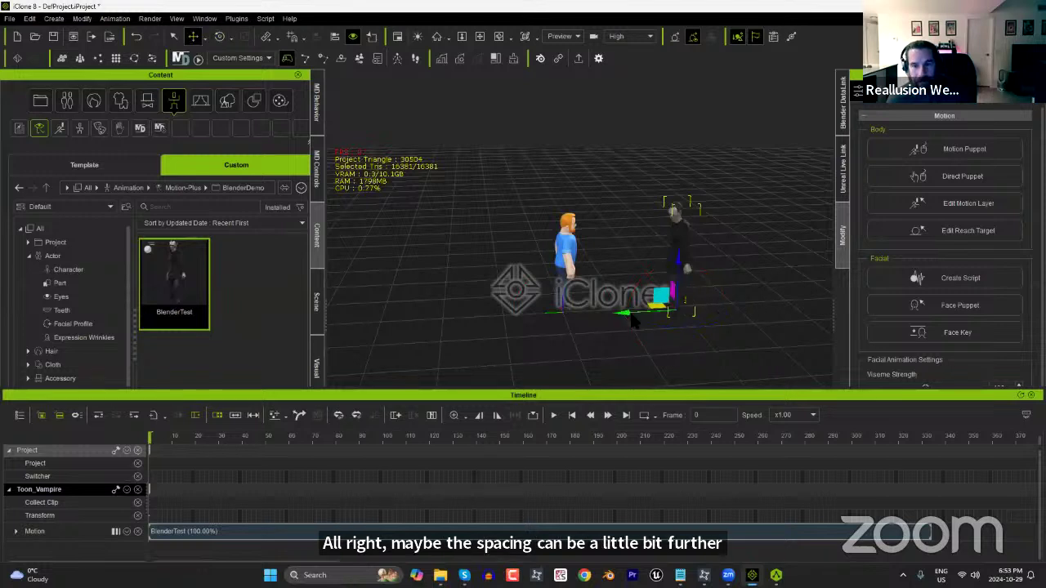
pyautogui.moveTo(634, 319); pyautogui.dragTo(640, 322)
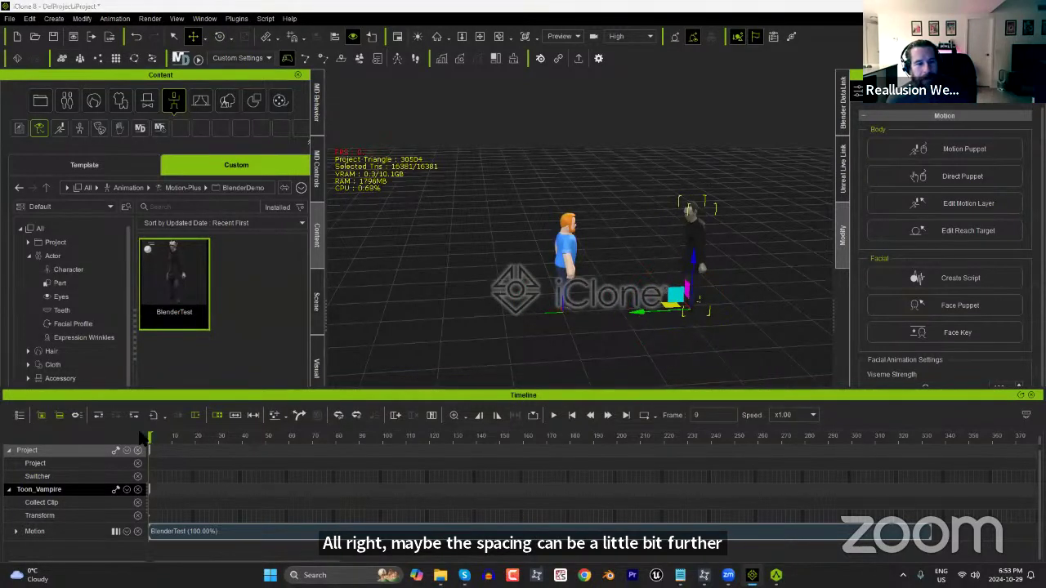
pyautogui.press('space')
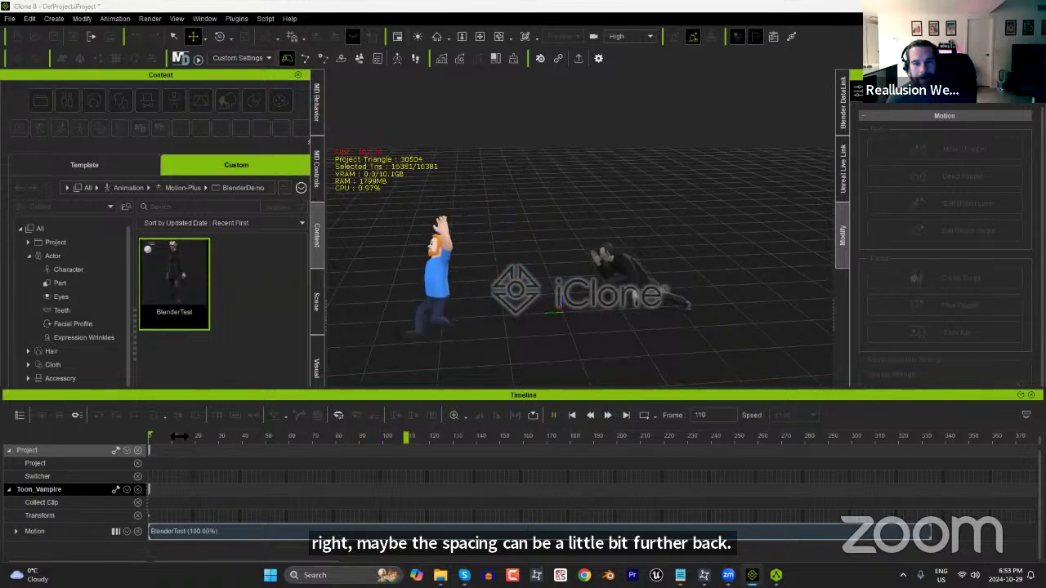
pyautogui.press('space')
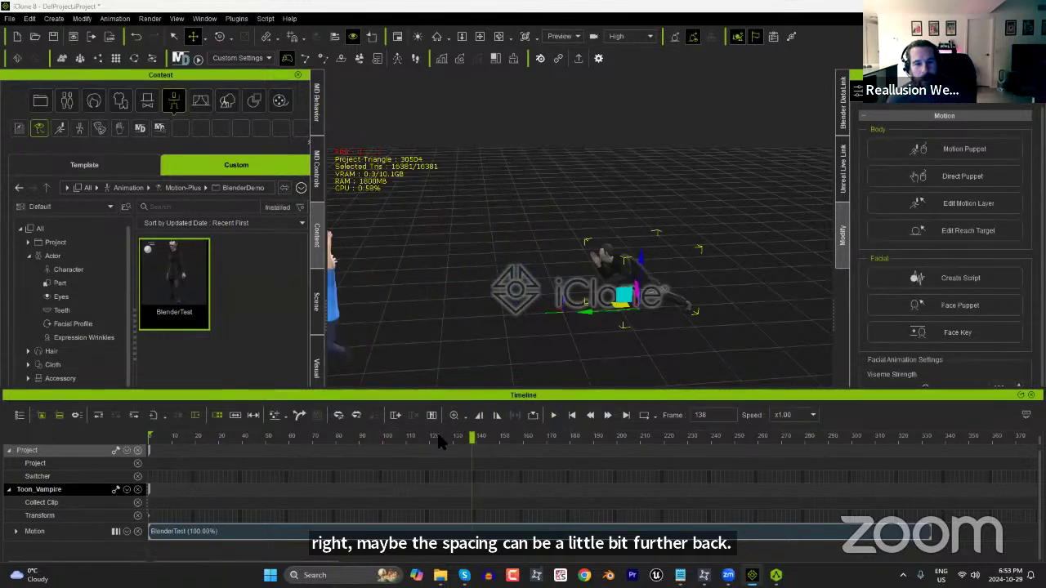
pyautogui.moveTo(445, 436); pyautogui.dragTo(123, 433)
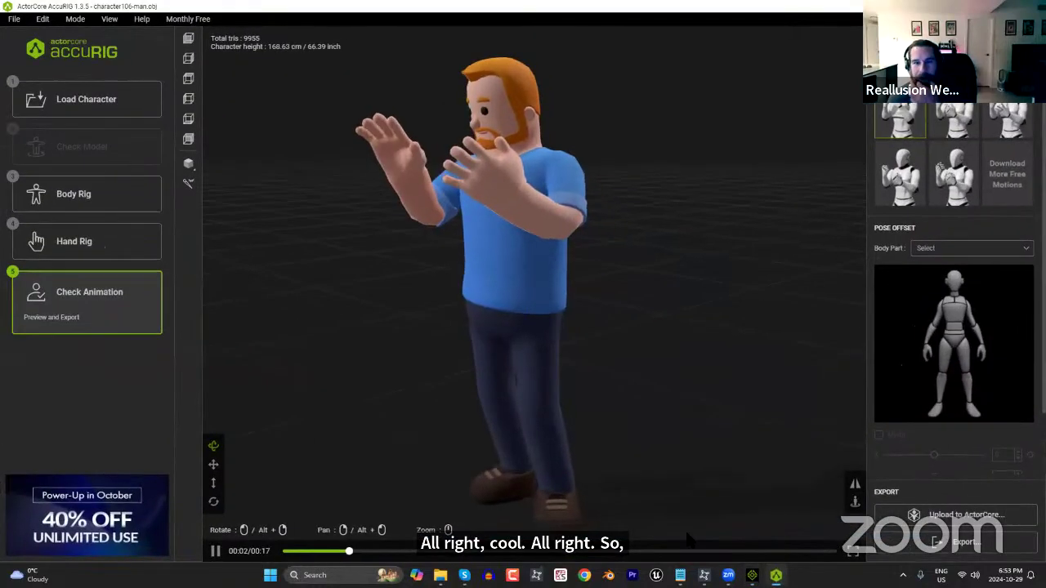
# Close AccuRIG without saving the current character's data.
pyautogui.hotkey('alt', 'F4')
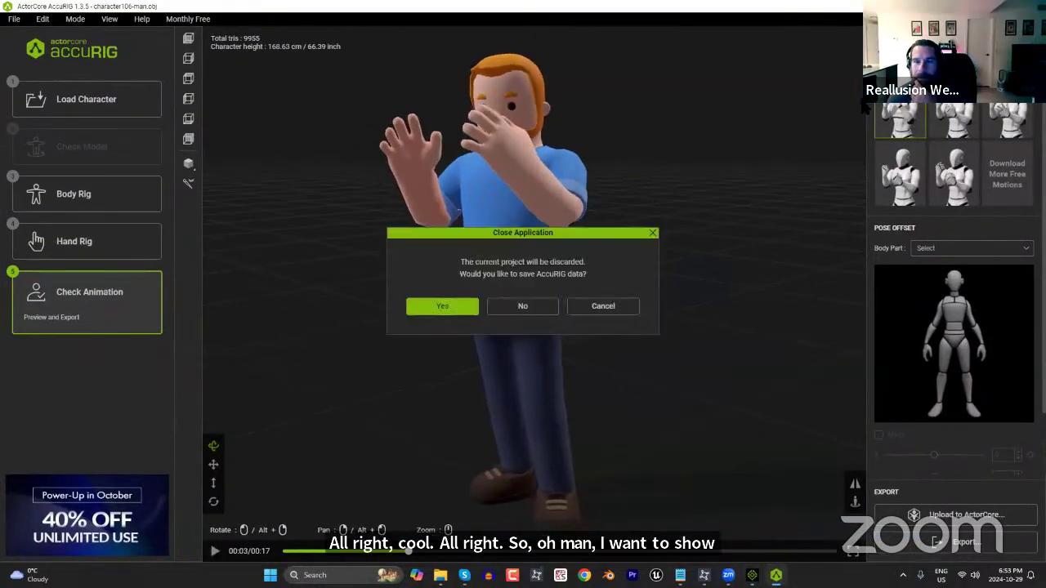
pyautogui.click(524, 306)
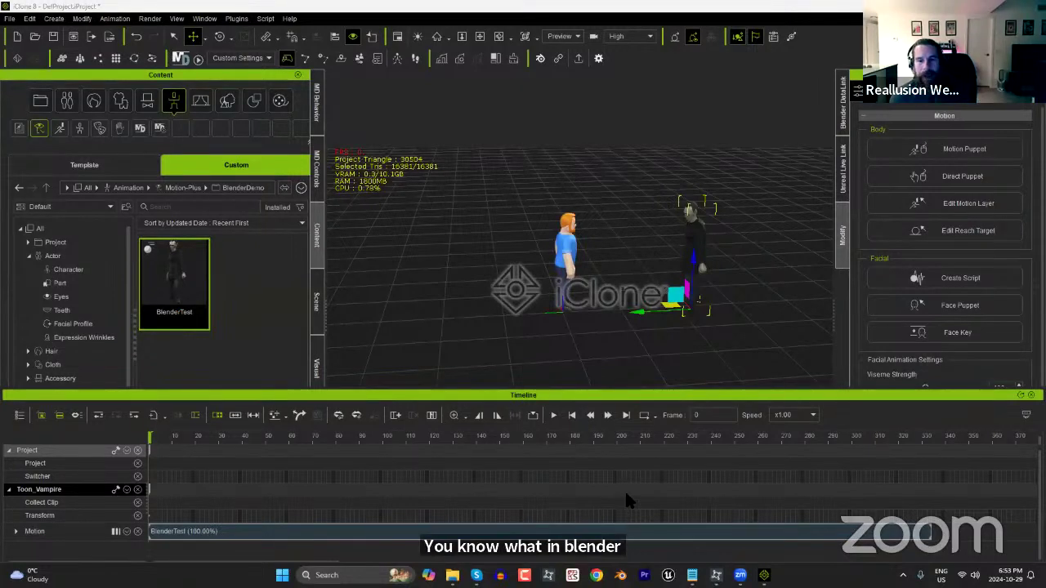
# Scrub through the iClone scene to review both characters' timing, and close the timeline.
pyautogui.moveTo(436, 422); pyautogui.dragTo(156, 435)
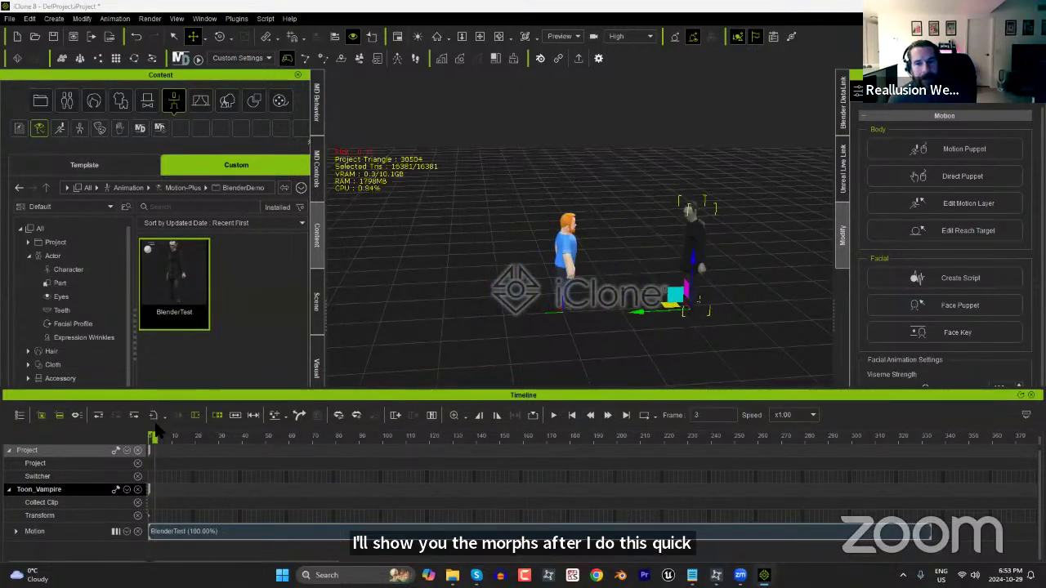
pyautogui.click(289, 18)
pyautogui.click(346, 218)
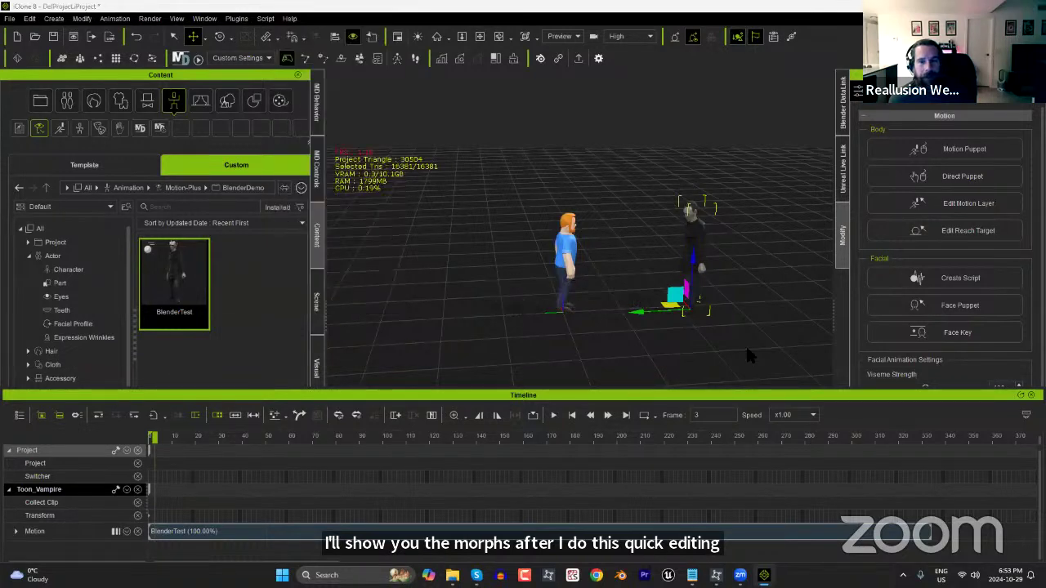
pyautogui.click(569, 303)
pyautogui.moveTo(493, 440); pyautogui.dragTo(631, 437)
pyautogui.moveTo(731, 435); pyautogui.dragTo(138, 471)
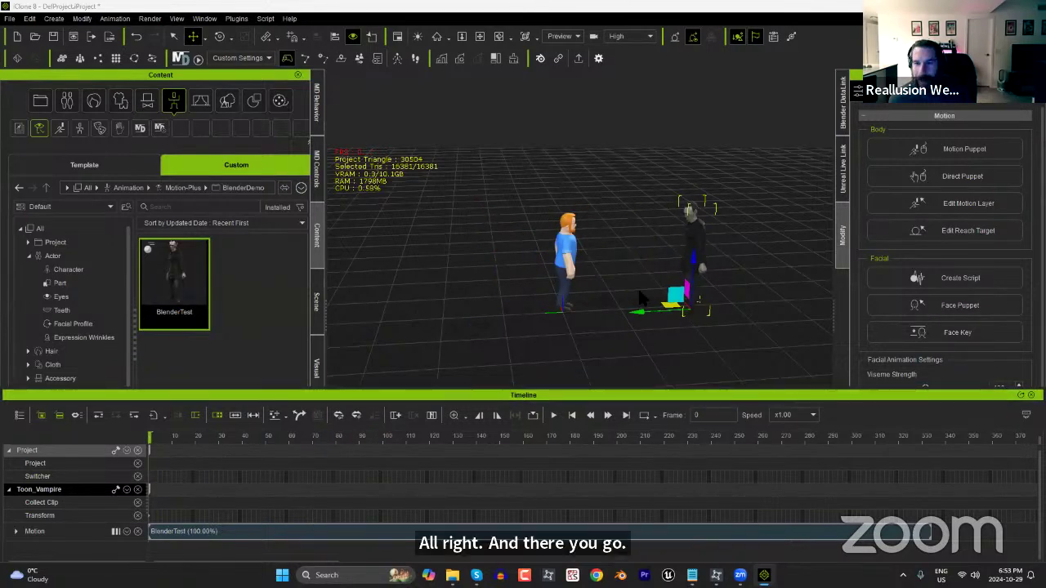
pyautogui.moveTo(639, 311); pyautogui.dragTo(850, 282, button='right')
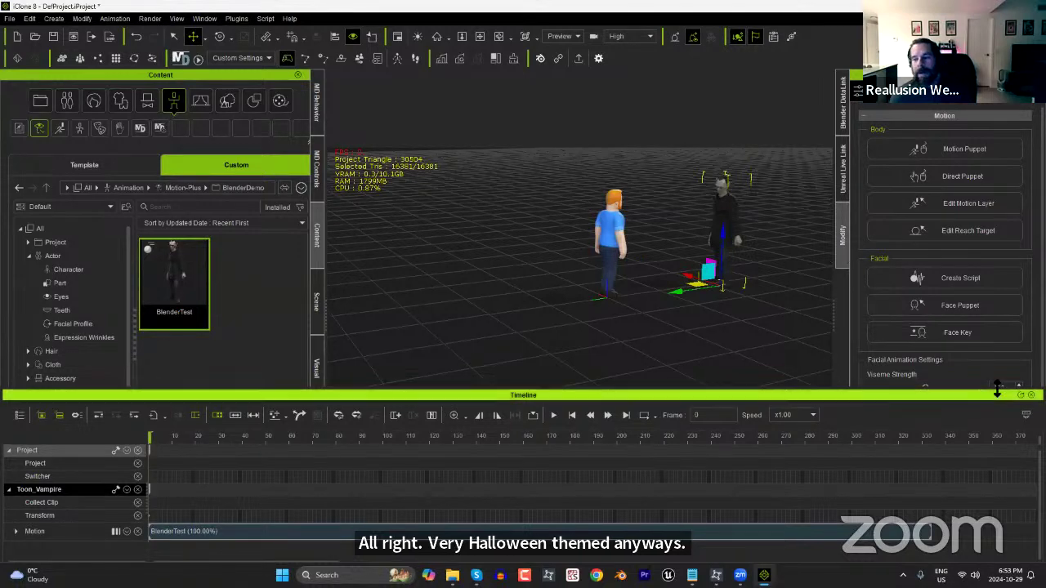
pyautogui.click(1031, 396)
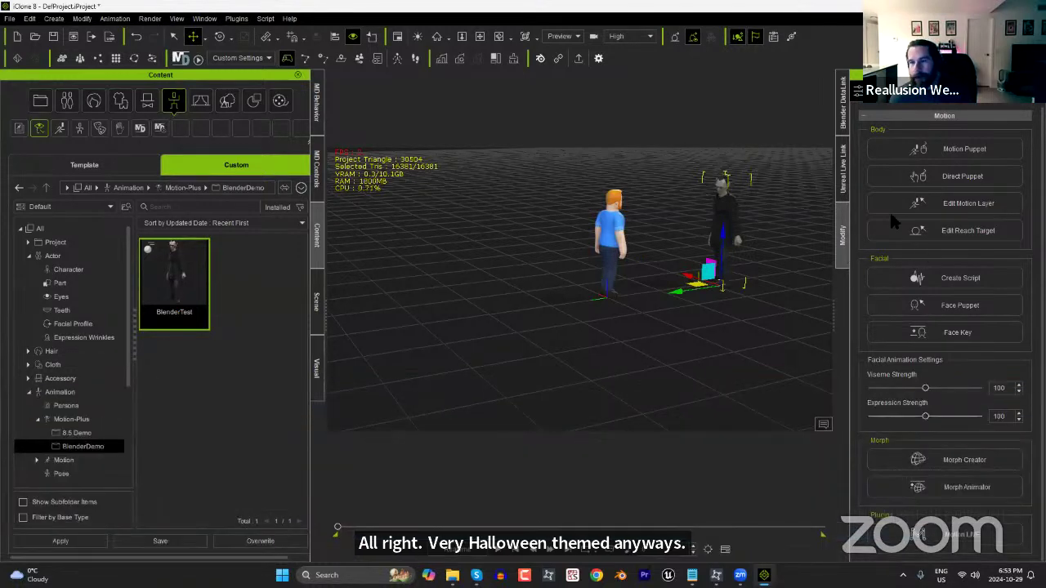
# Show the Unreal Live Link settings and open the NewCinematic project from the Epic Games Launcher library.
pyautogui.click(843, 174)
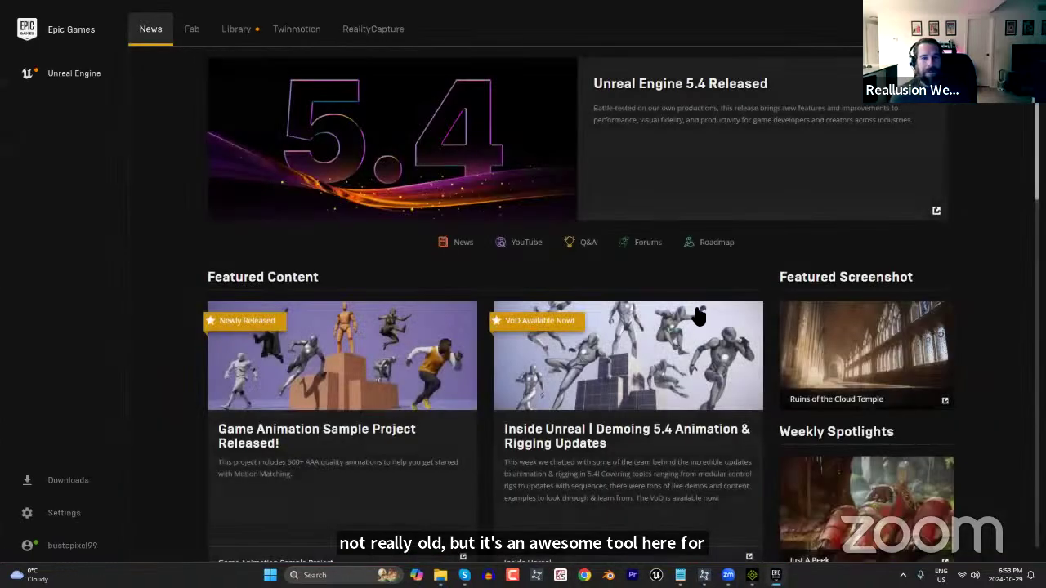
pyautogui.click(245, 39)
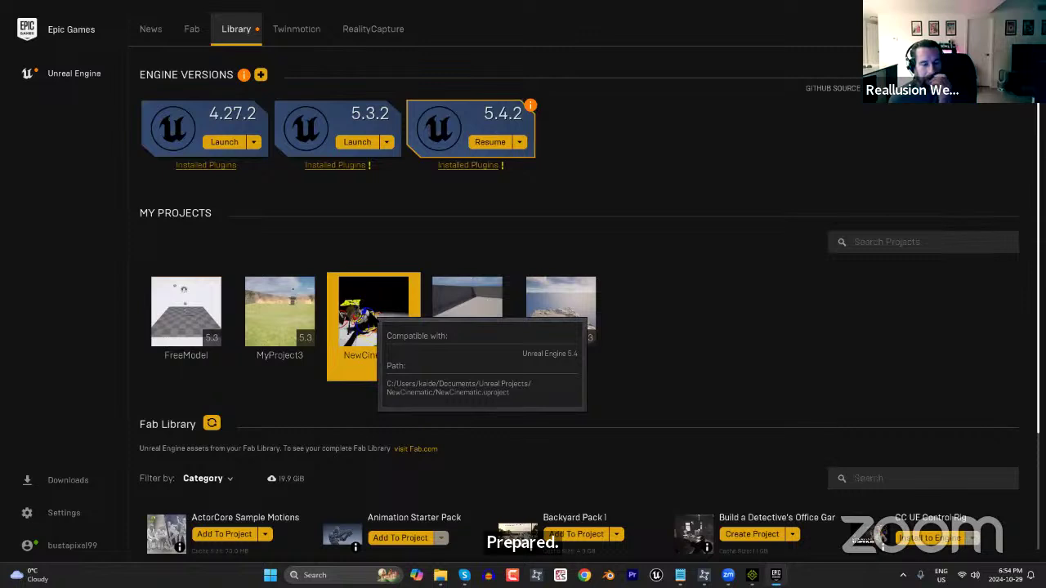
pyautogui.doubleClick(378, 315)
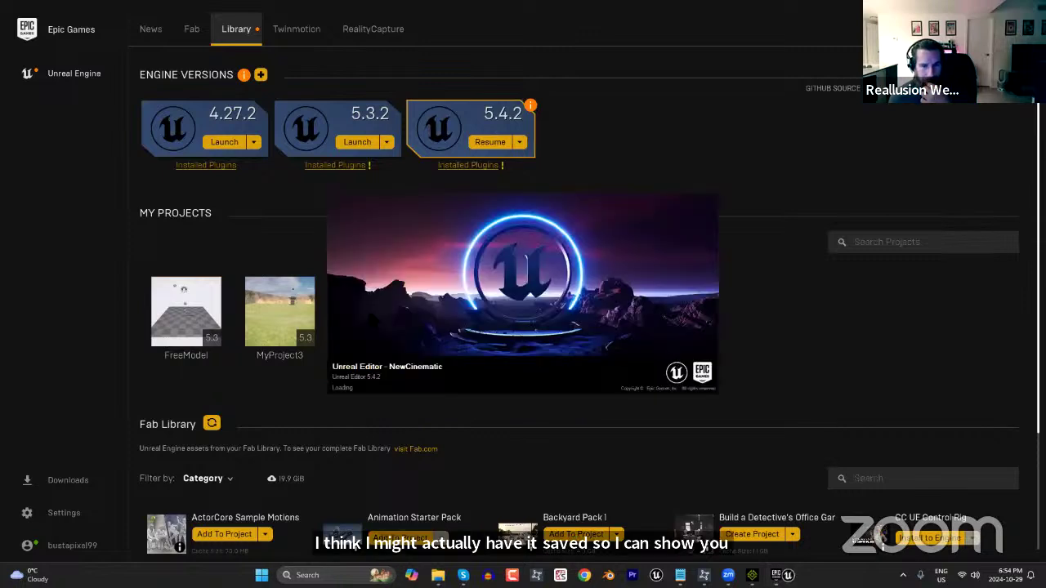
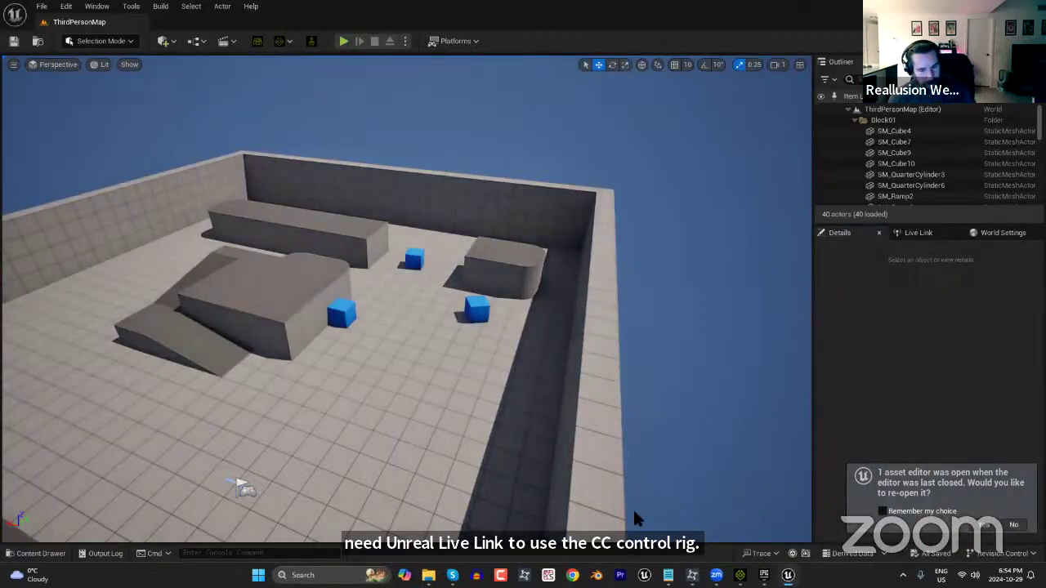
# Open the Untitled level from the Unreal project's main Content folder.
pyautogui.hotkey('ctrl', 'space')
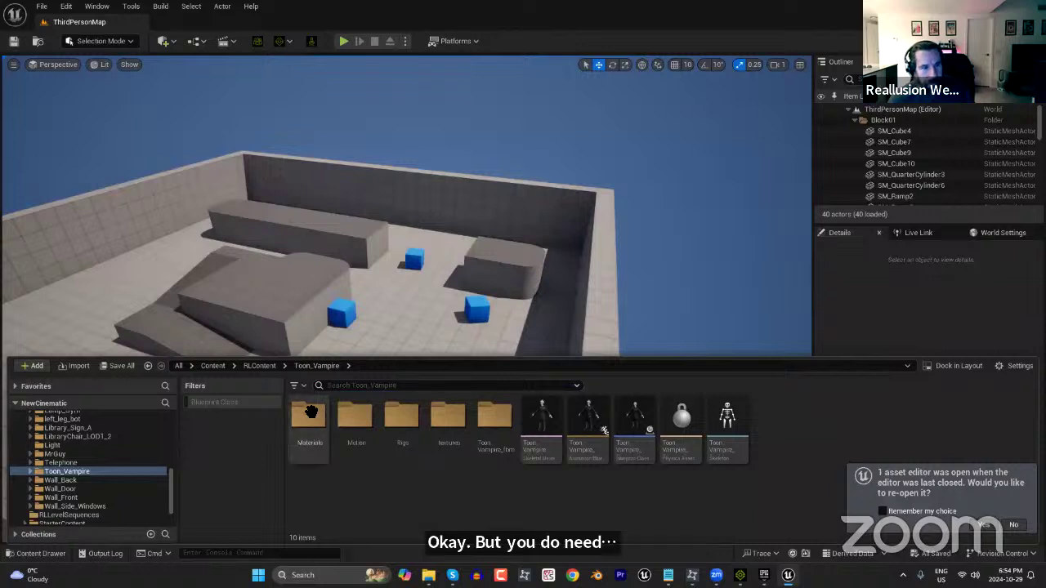
pyautogui.click(212, 365)
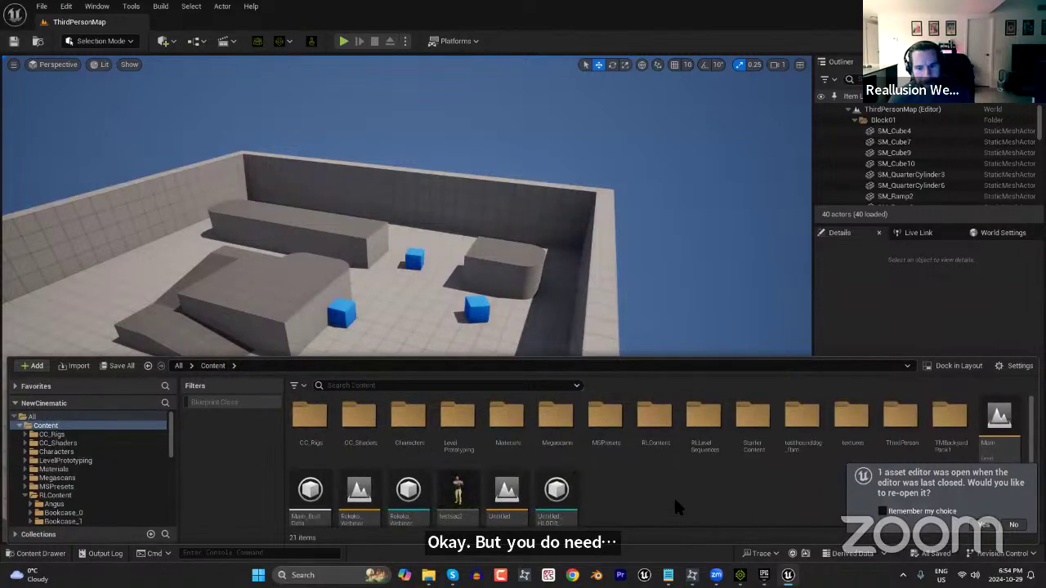
pyautogui.scroll(-1, 638, 497)
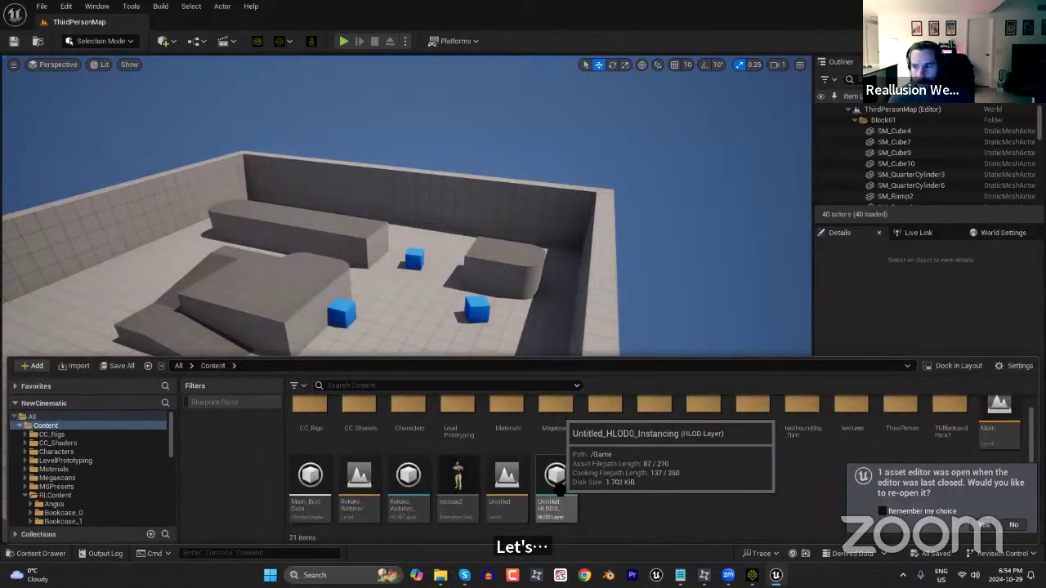
pyautogui.doubleClick(559, 490)
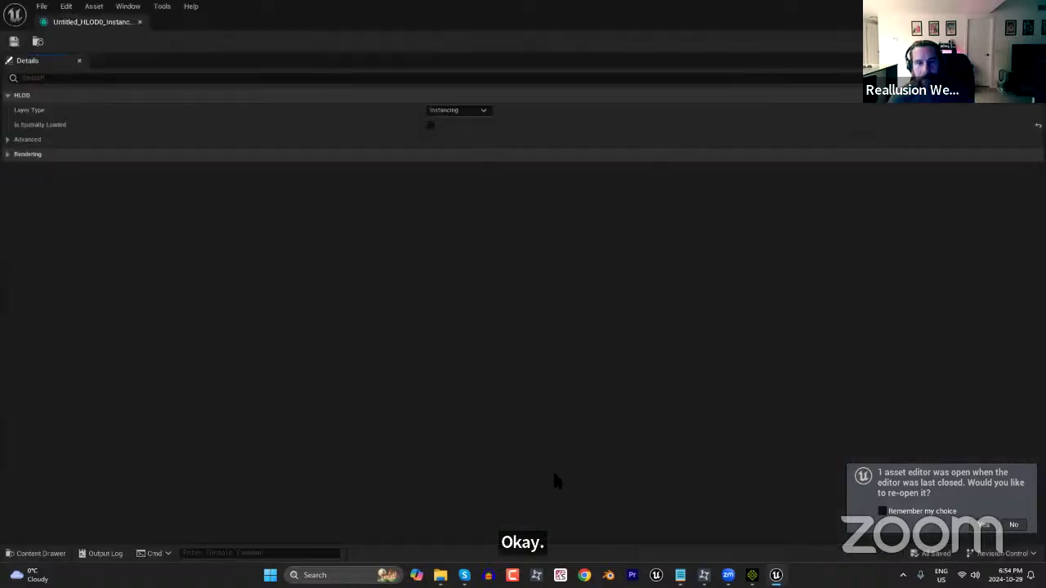
pyautogui.click(139, 22)
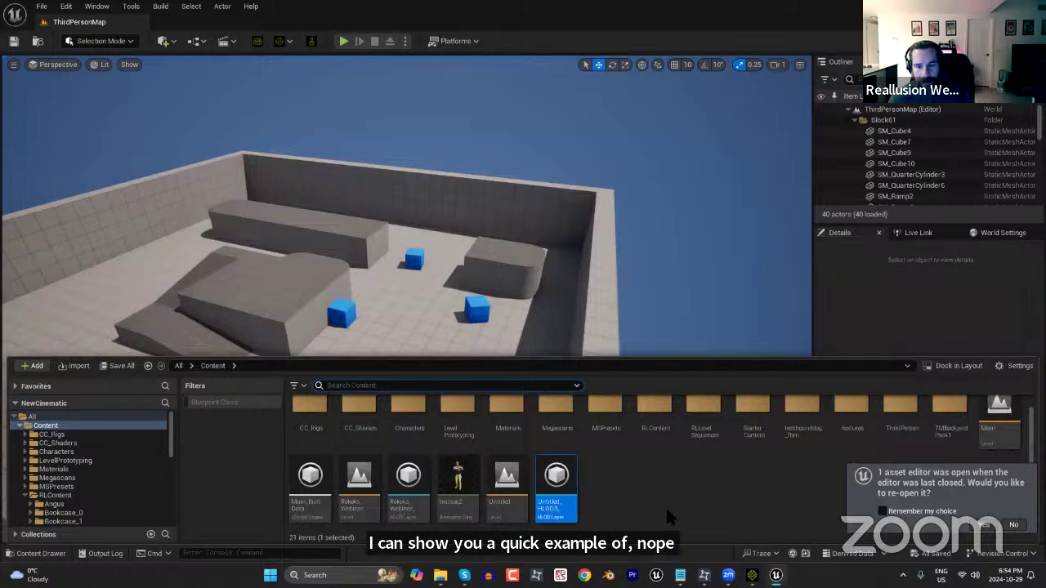
pyautogui.doubleClick(506, 482)
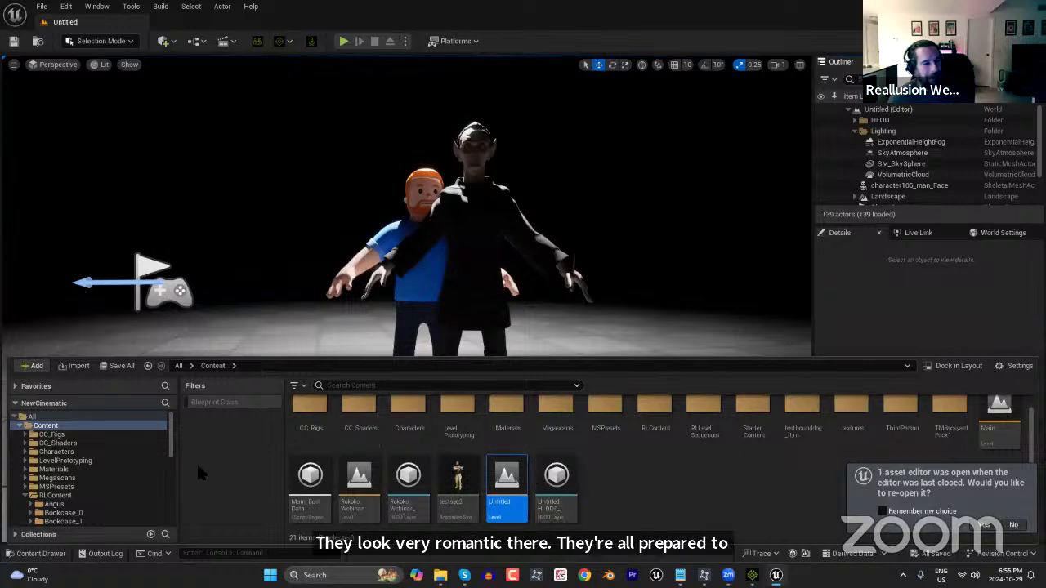
# Browse to the RLLevelSequences folder inside the project's Content folder.
pyautogui.click(178, 365)
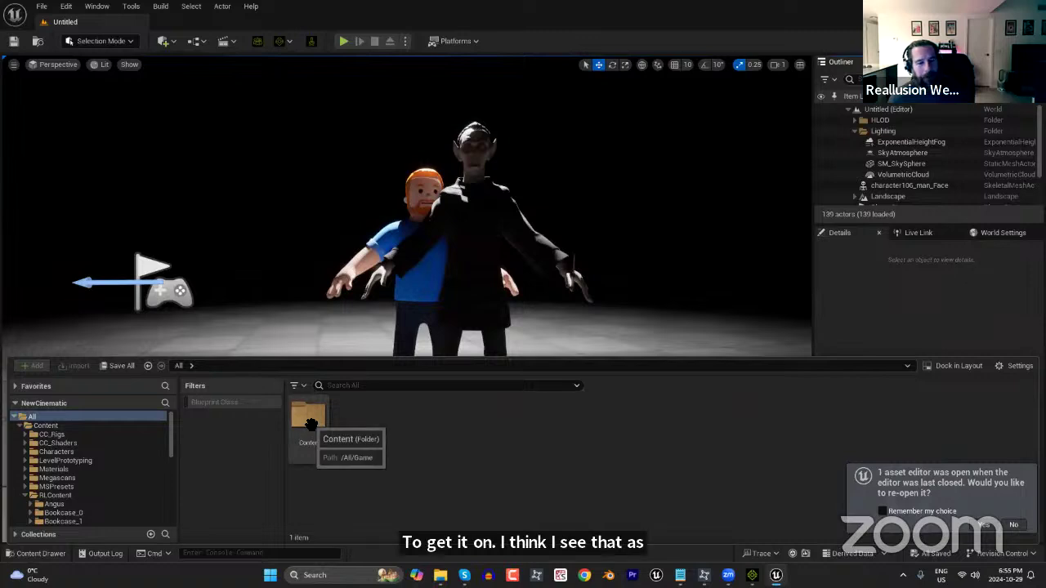
pyautogui.doubleClick(309, 421)
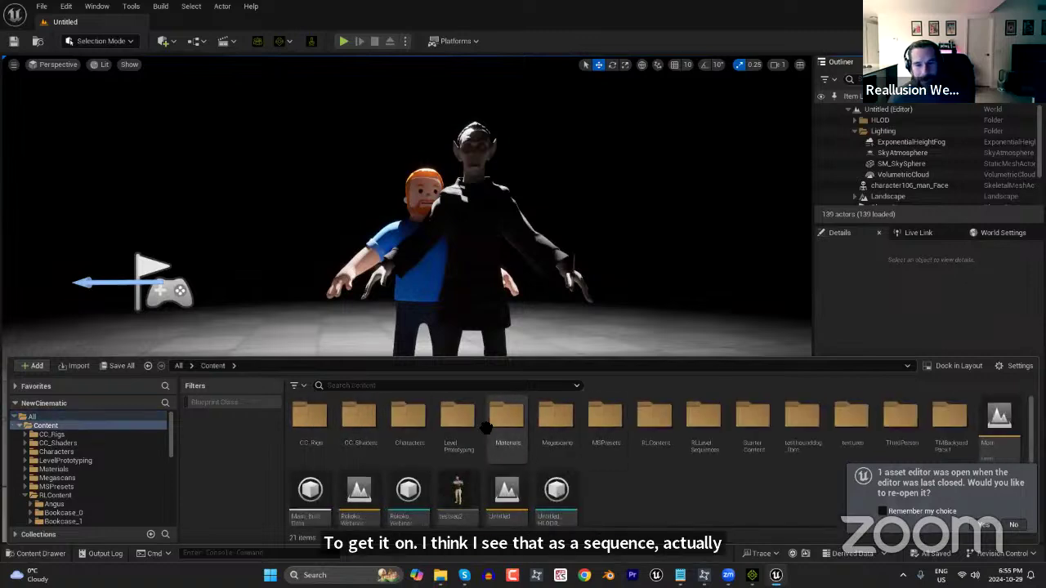
pyautogui.click(707, 432)
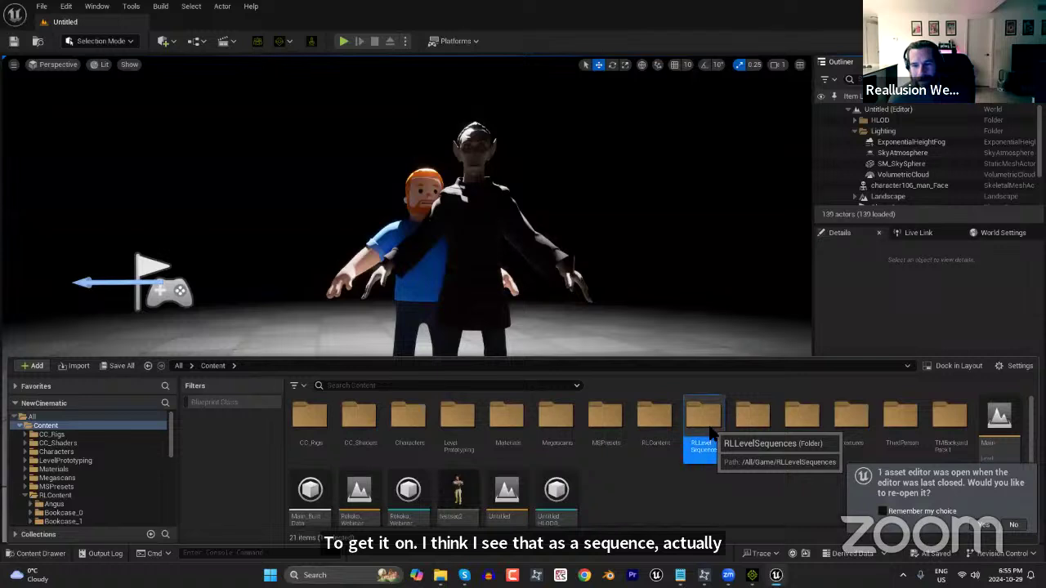
pyautogui.doubleClick(705, 420)
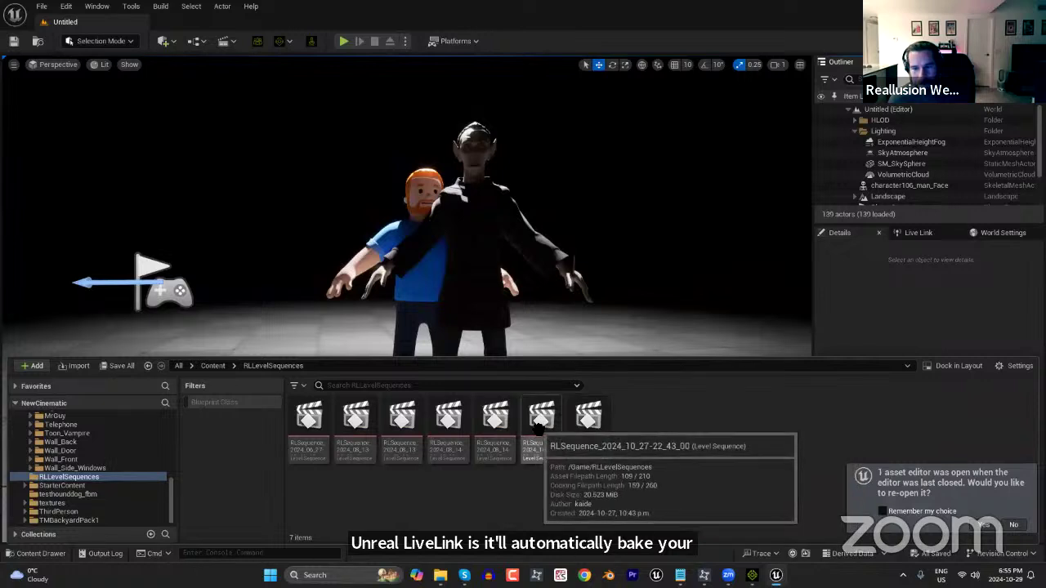
pyautogui.doubleClick(587, 418)
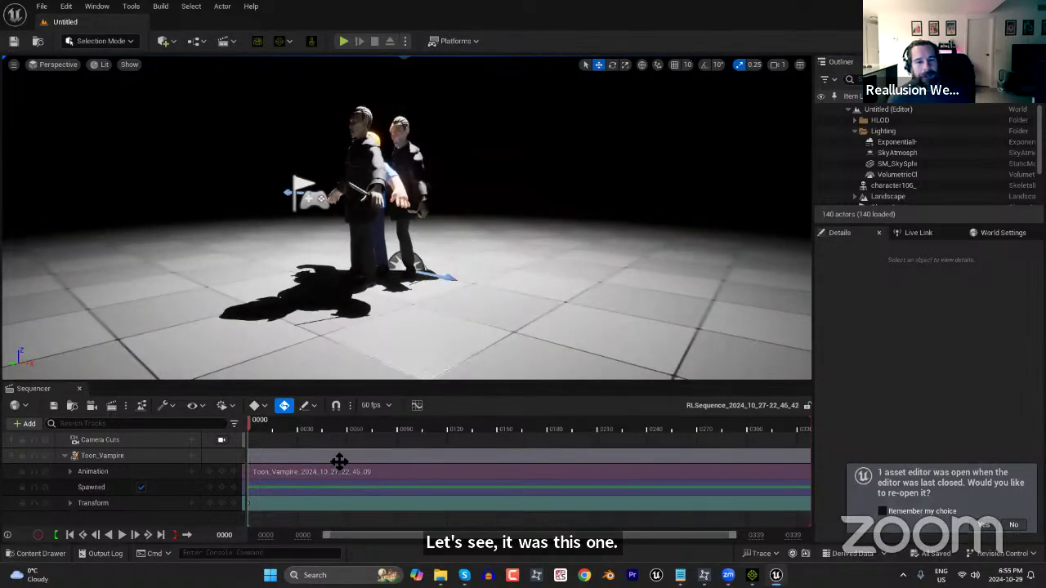
pyautogui.moveTo(392, 427); pyautogui.dragTo(249, 424)
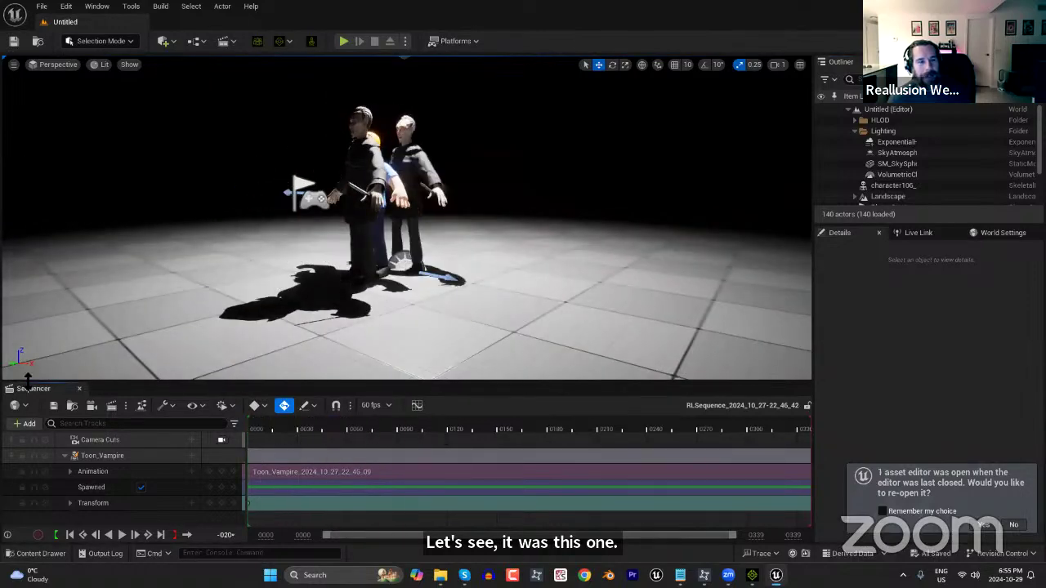
pyautogui.click(80, 389)
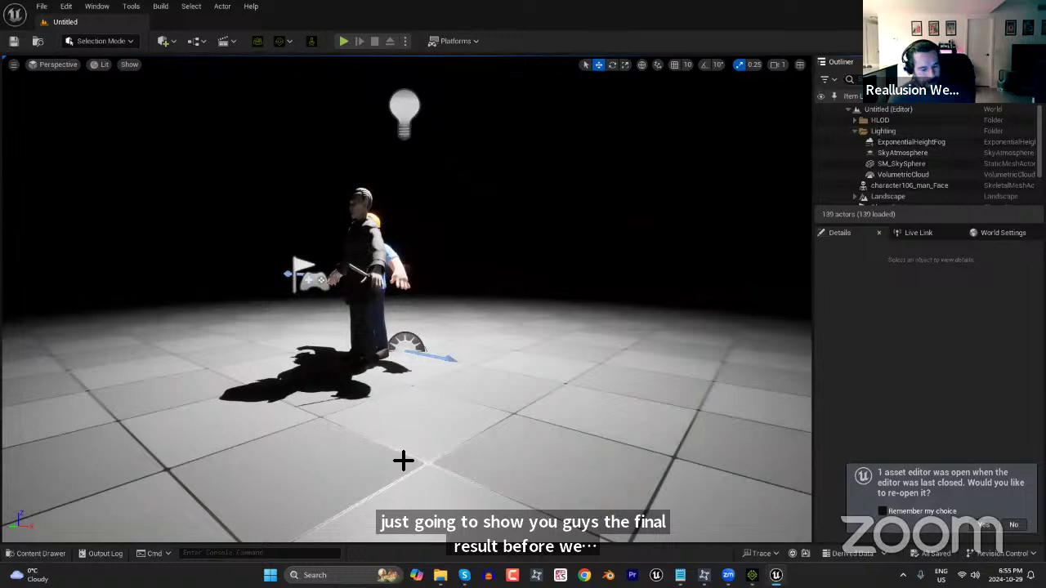
# Open the RLSequence_2024_10_27-22_43_00 level sequence from the RLLevelSequences folder.
pyautogui.hotkey('ctrl', 'space')
pyautogui.click(541, 425)
pyautogui.doubleClick(546, 440)
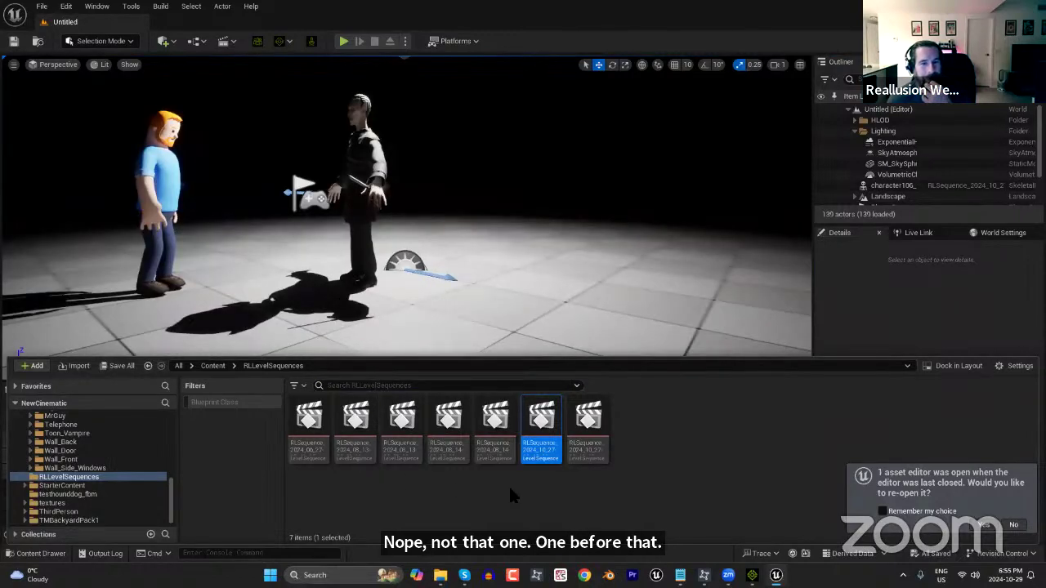
pyautogui.click(224, 41)
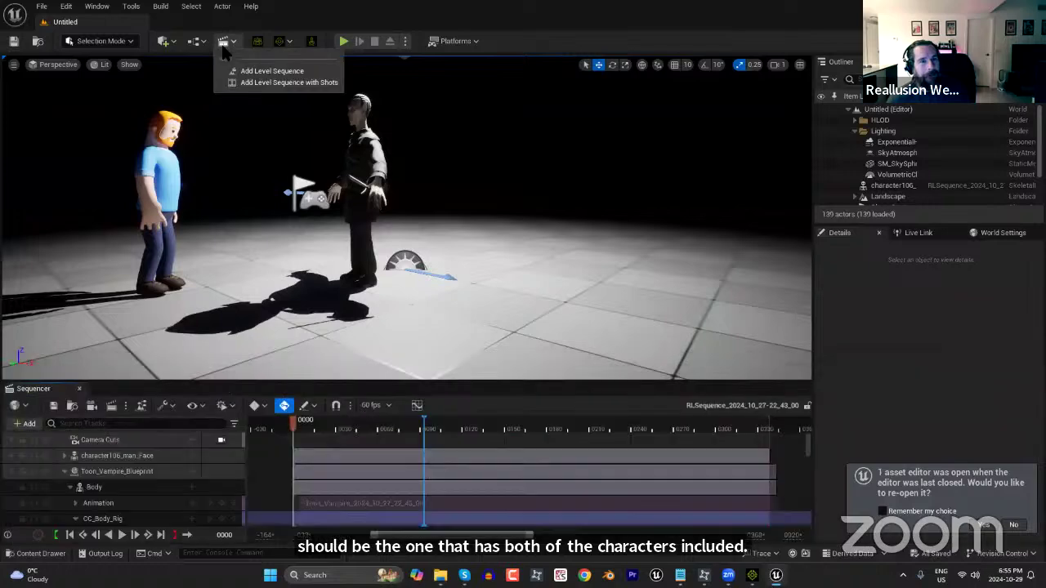
# Play and scrub the level sequence from its start to review the man and vampire animations together.
pyautogui.click(315, 431)
pyautogui.moveTo(315, 433); pyautogui.dragTo(259, 438)
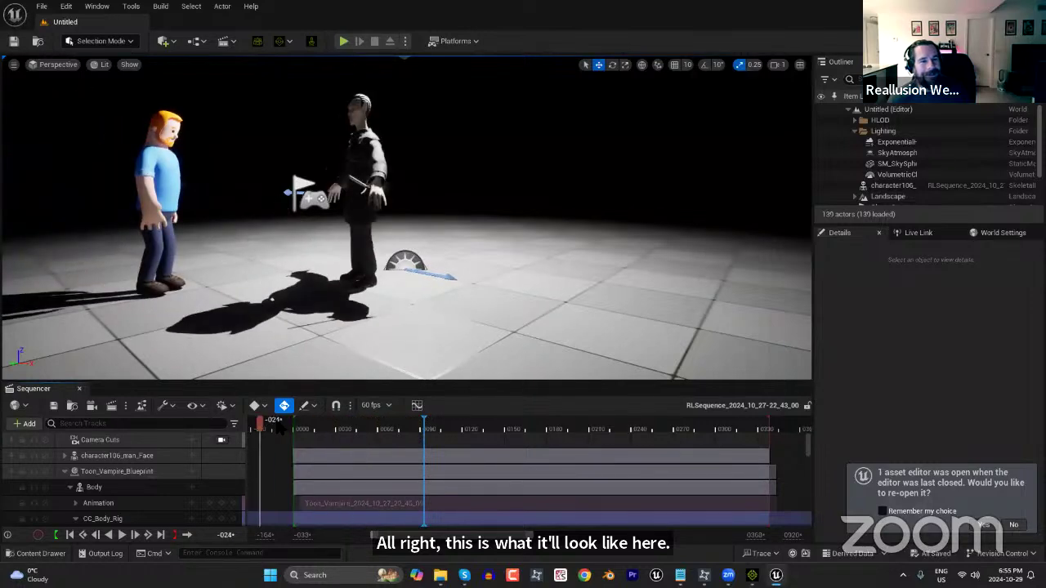
pyautogui.moveTo(416, 313); pyautogui.dragTo(539, 336, button='right')
pyautogui.press('space')
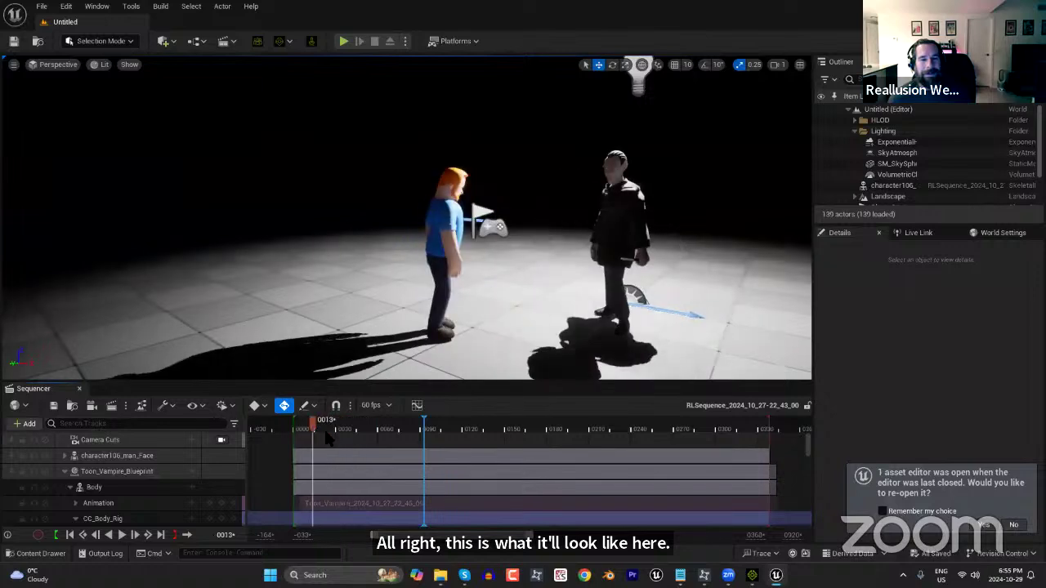
pyautogui.moveTo(418, 447); pyautogui.dragTo(352, 466)
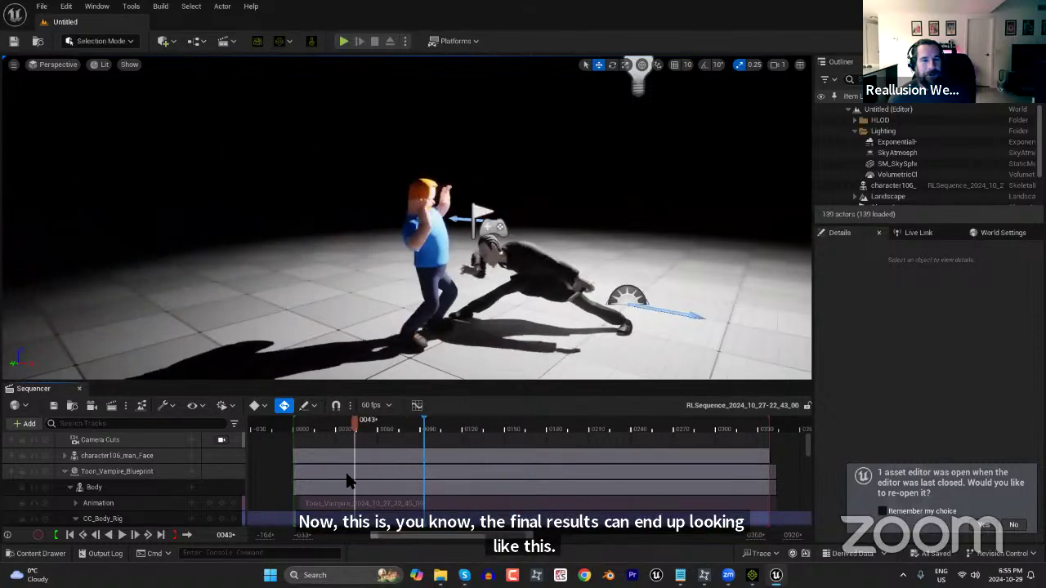
# Create a new level from the Open World template.
pyautogui.click(41, 7)
pyautogui.click(73, 46)
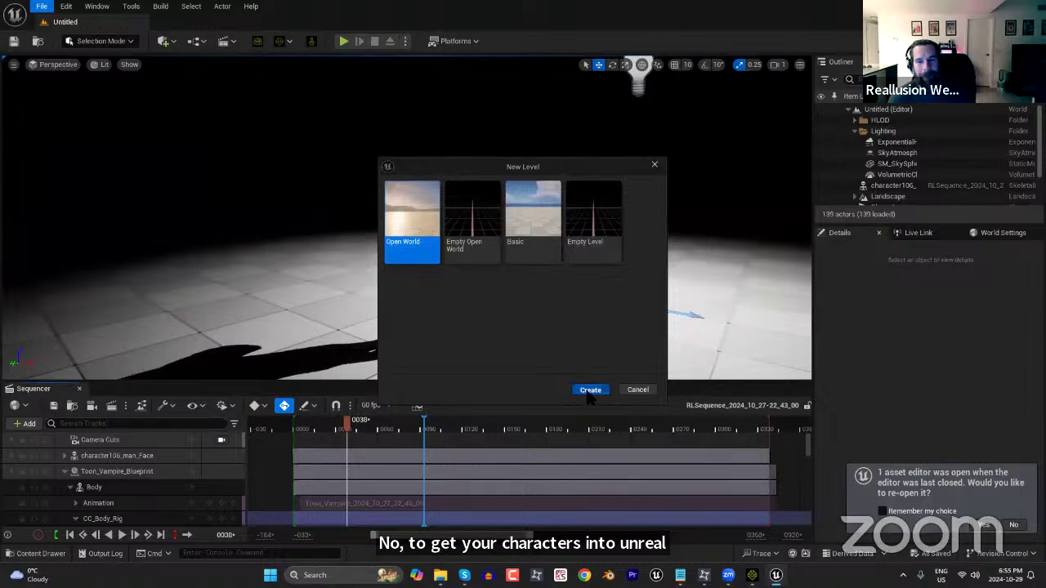
pyautogui.click(589, 392)
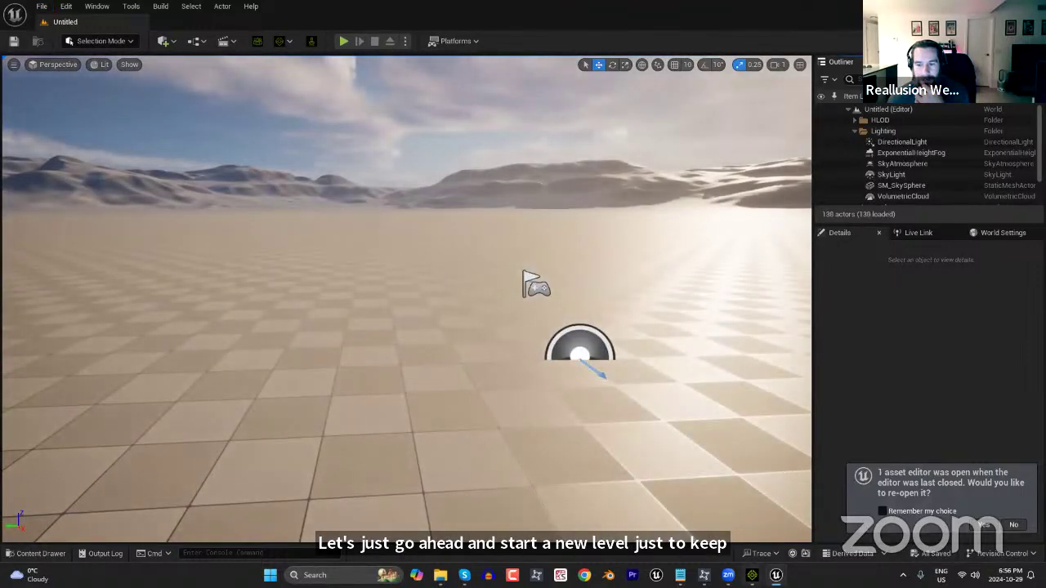
# Bring up Unreal's Live Link settings, and switch to iClone to activate its Unreal Live Link.
pyautogui.moveTo(752, 575)
pyautogui.click(917, 235)
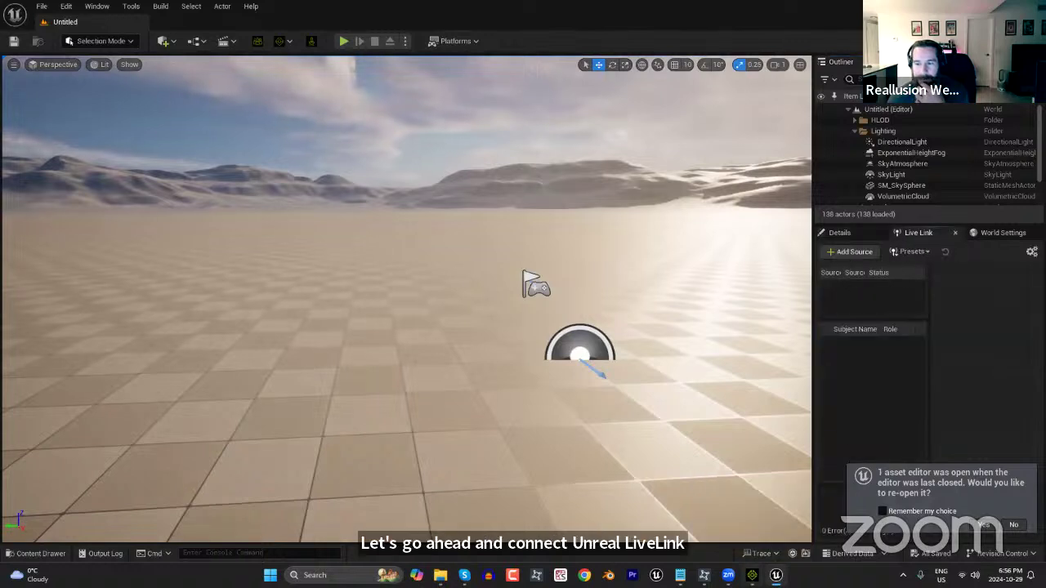
pyautogui.click(756, 572)
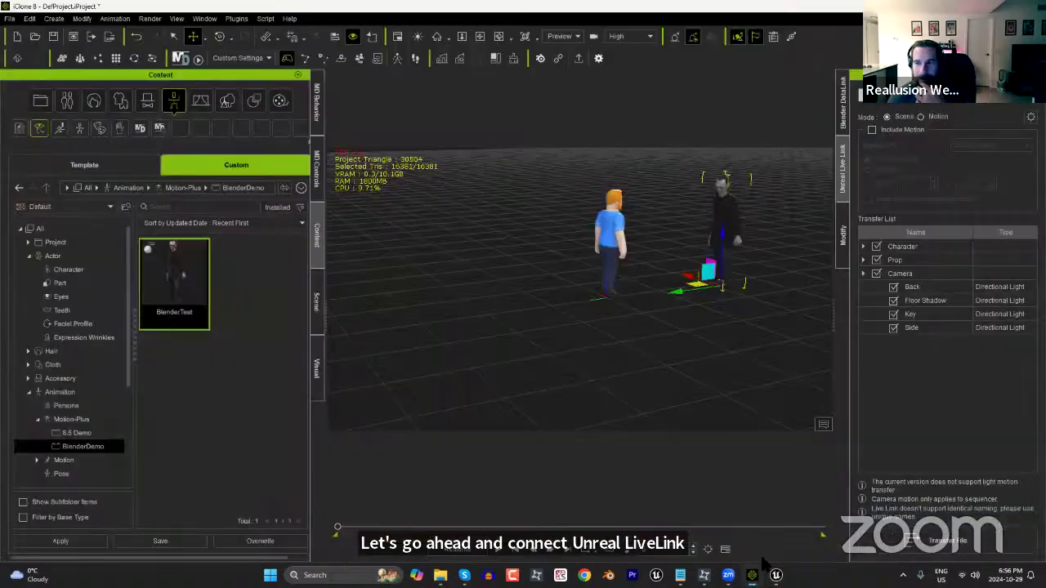
pyautogui.click(979, 98)
pyautogui.click(946, 541)
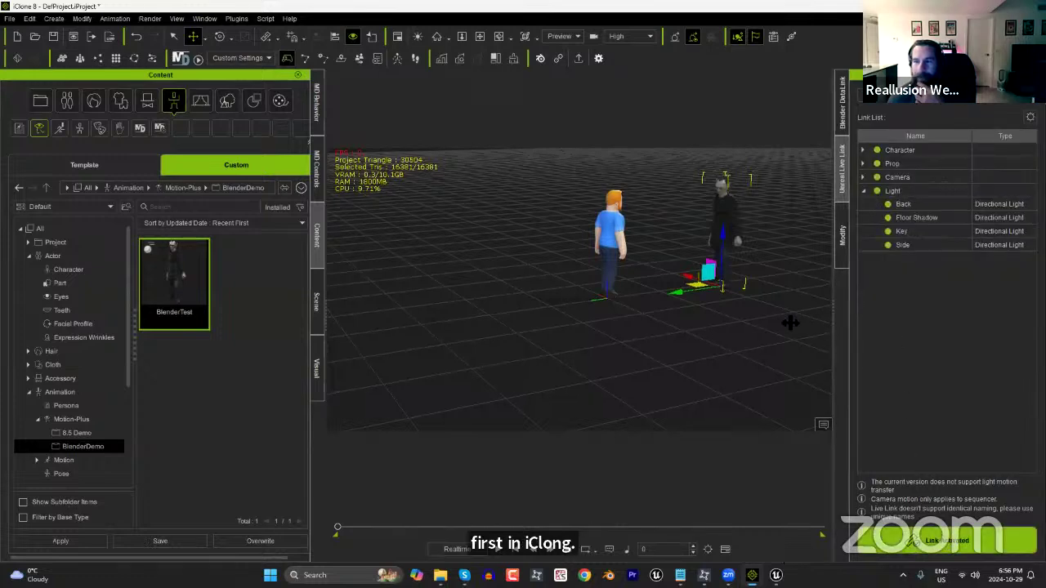
pyautogui.moveTo(794, 323); pyautogui.dragTo(787, 326)
# Switch to Unreal and add an iClone Live Link source on port 54321.
pyautogui.hotkey('alt', 'Tab')
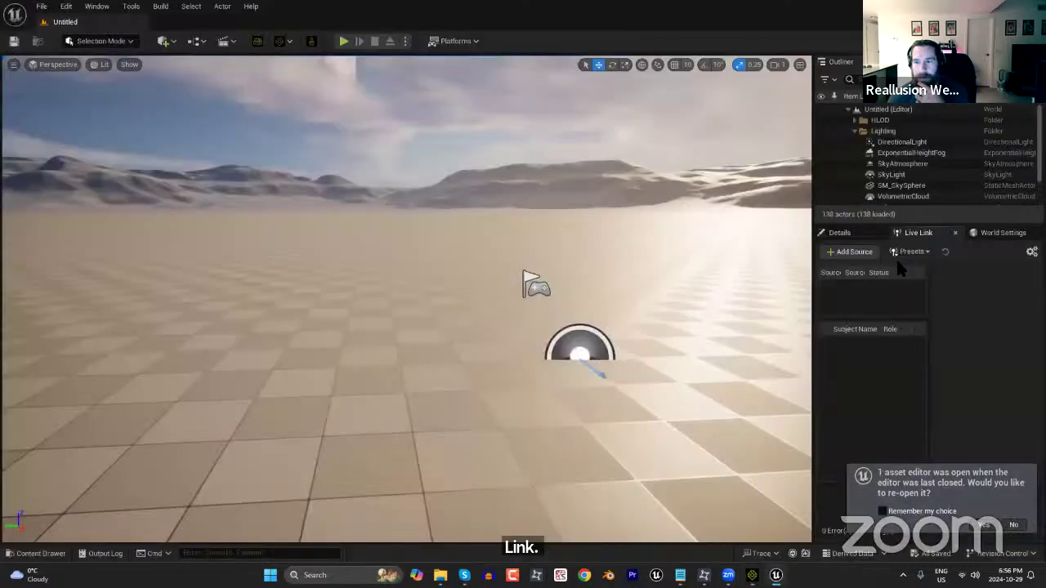
pyautogui.click(852, 252)
pyautogui.moveTo(858, 281)
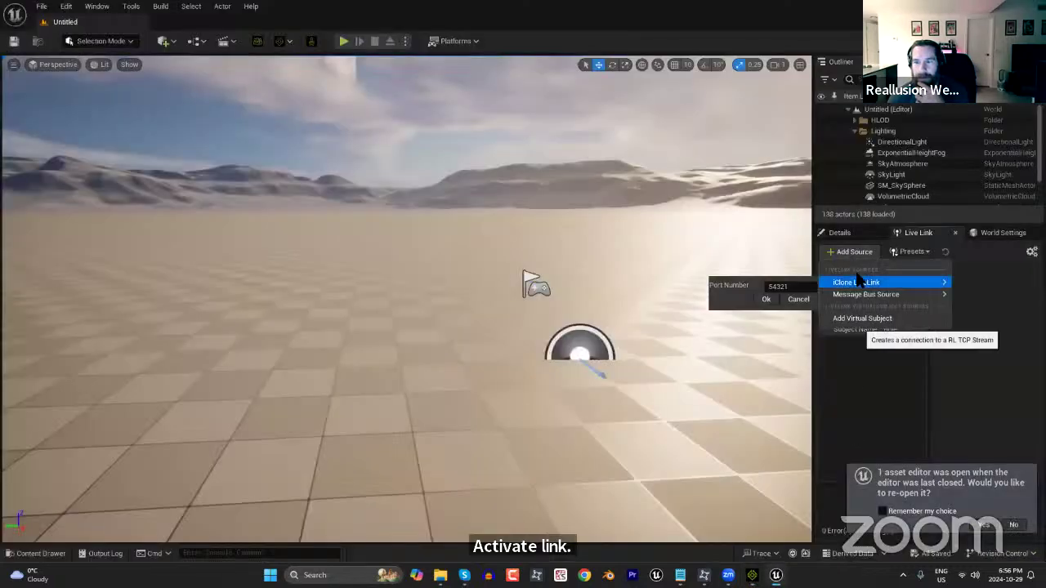
pyautogui.click(773, 299)
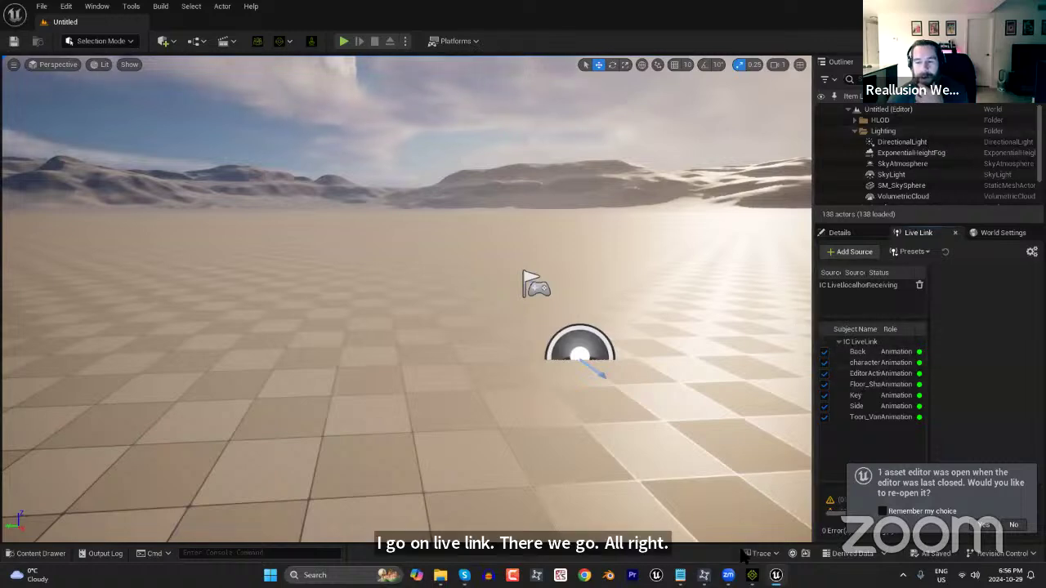
# Switch to iClone and play the scene to review the man and vampire animations.
pyautogui.click(752, 575)
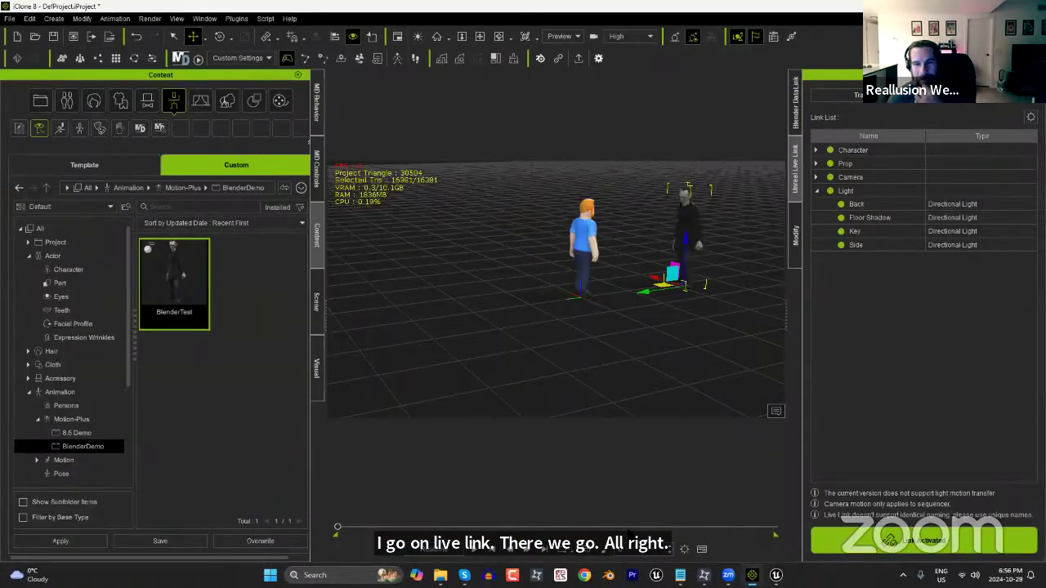
pyautogui.press('space')
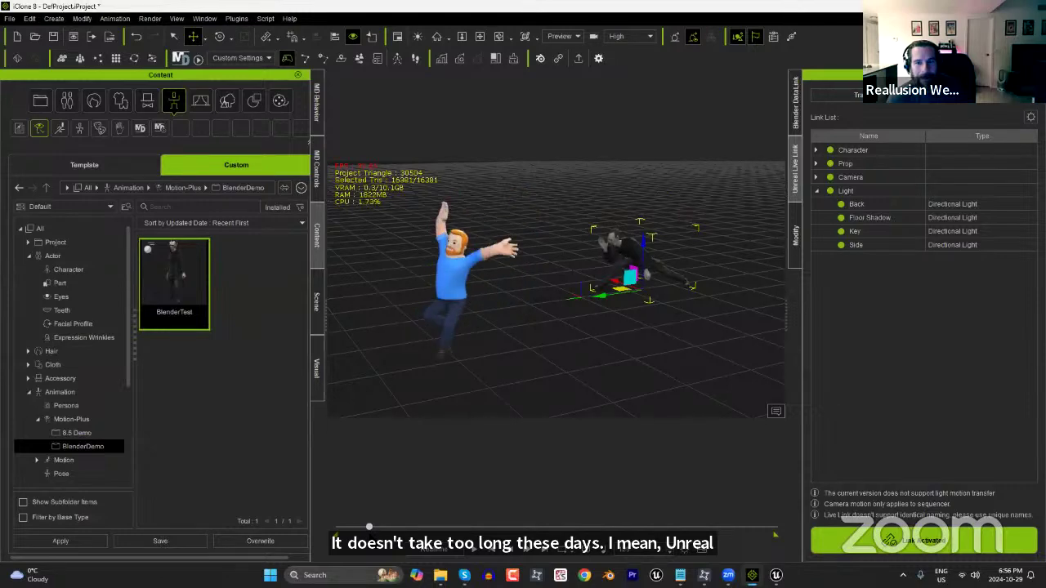
pyautogui.moveTo(626, 341); pyautogui.dragTo(680, 344, button='right')
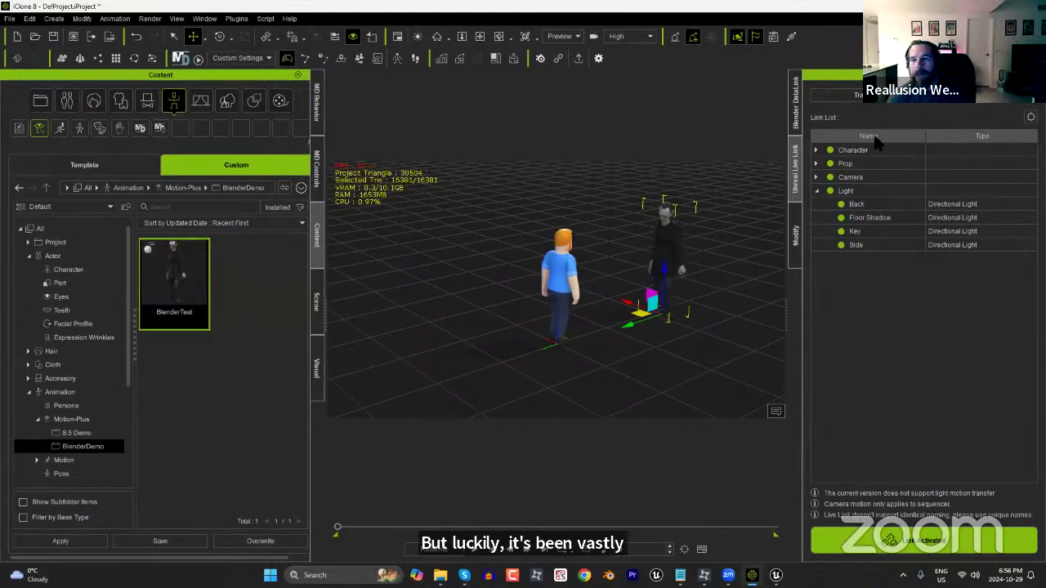
# Set the scene transfer to include motion for frames 0 to 400 and bake all animations to sequencer.
pyautogui.click(879, 99)
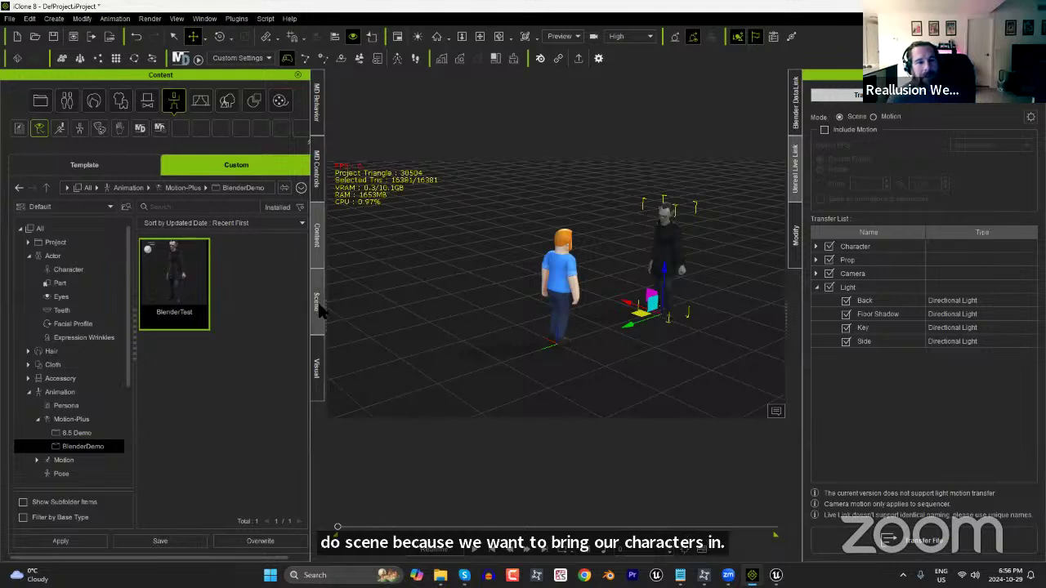
pyautogui.click(832, 132)
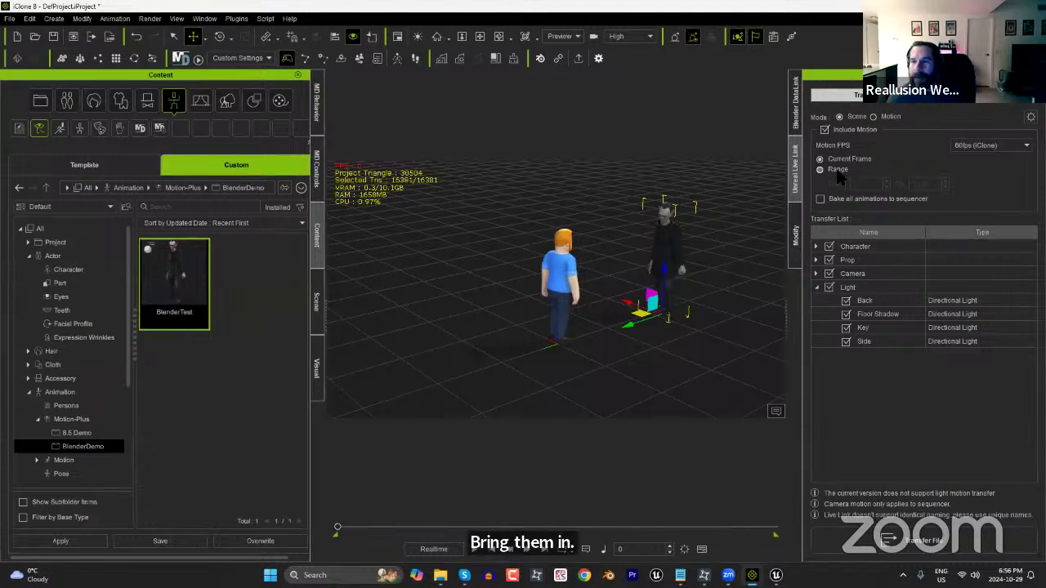
pyautogui.moveTo(364, 527); pyautogui.dragTo(435, 542)
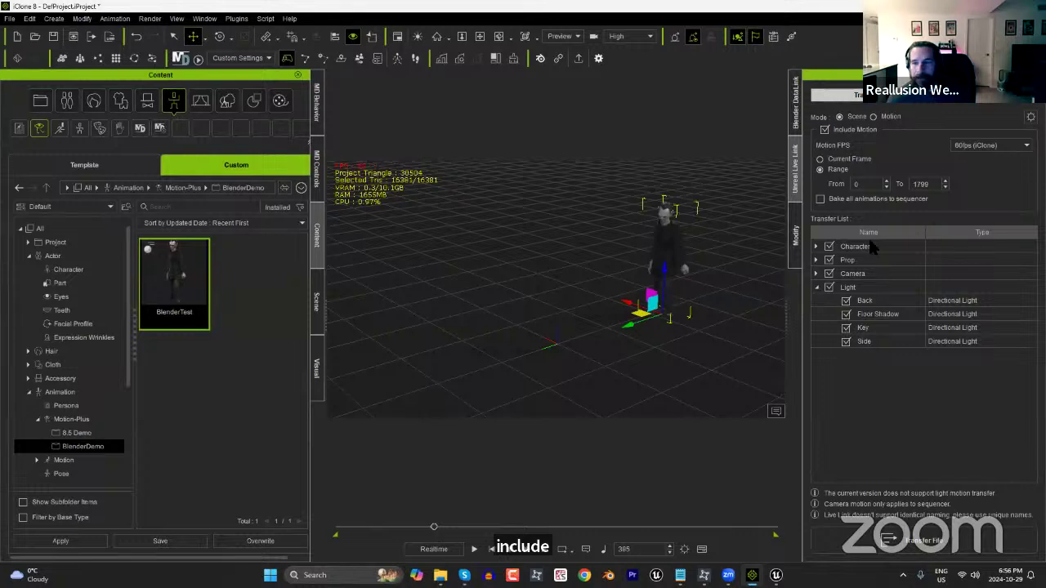
pyautogui.doubleClick(921, 184)
pyautogui.write('400')
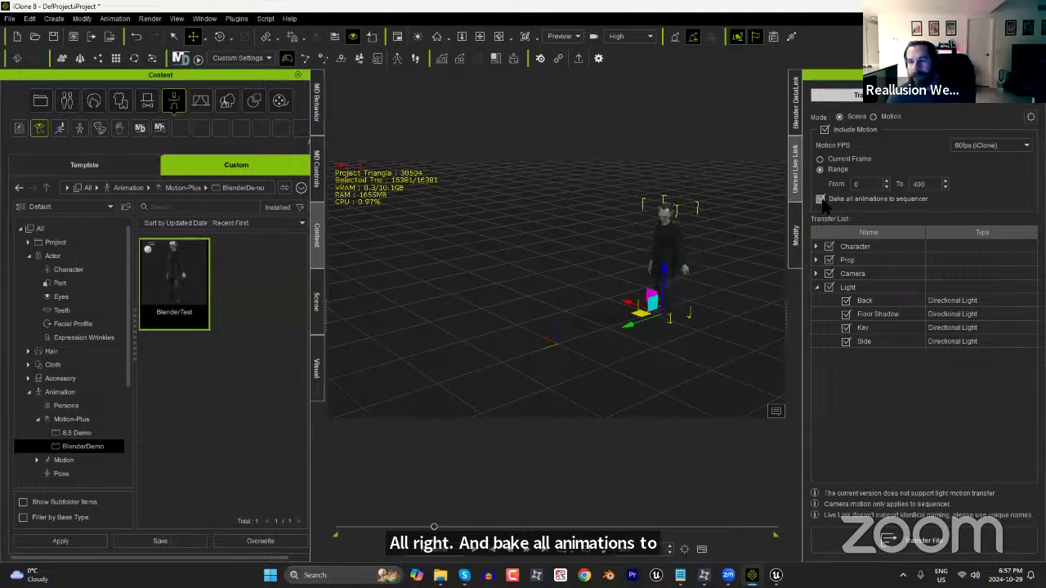
pyautogui.click(821, 200)
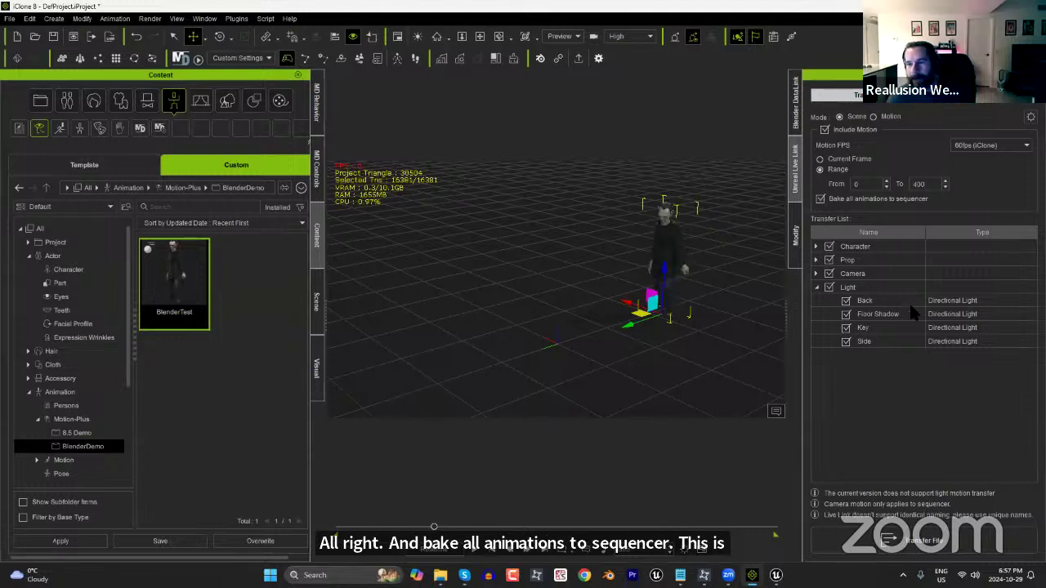
# Exclude props, cameras and lights from the transfer list and try to transfer the characters to Unreal.
pyautogui.click(829, 274)
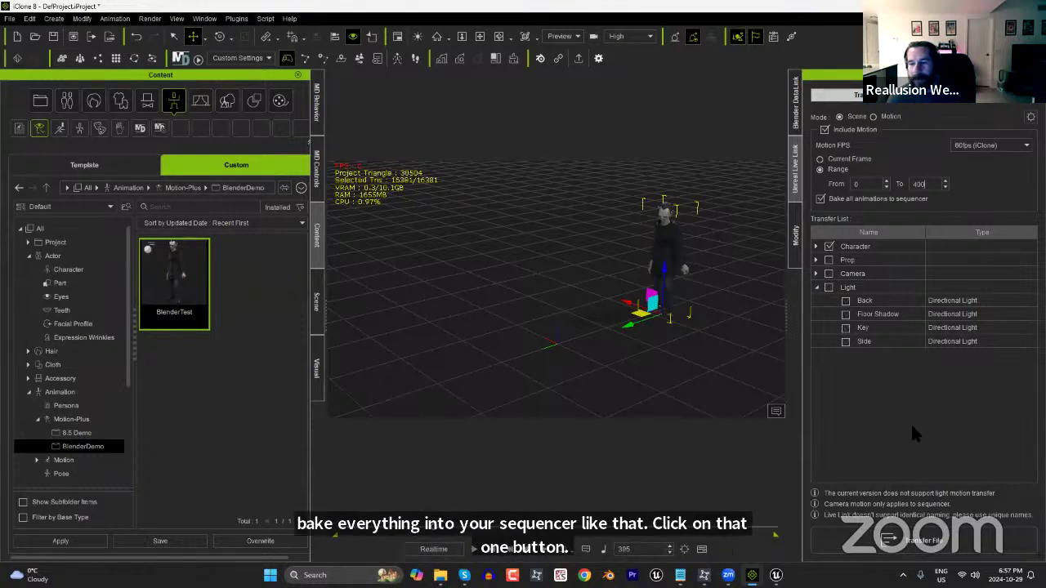
pyautogui.moveTo(776, 574)
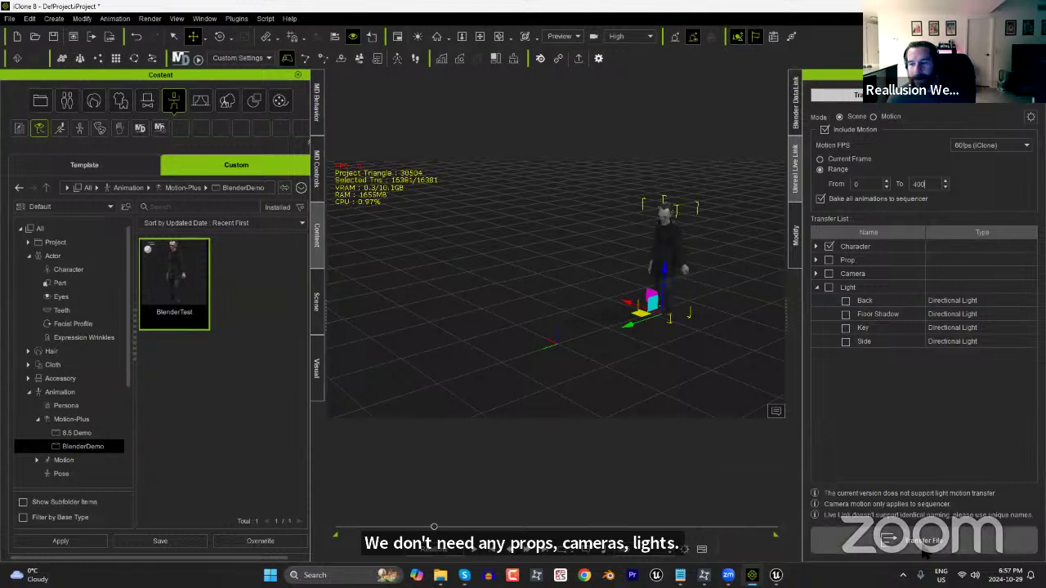
pyautogui.click(923, 541)
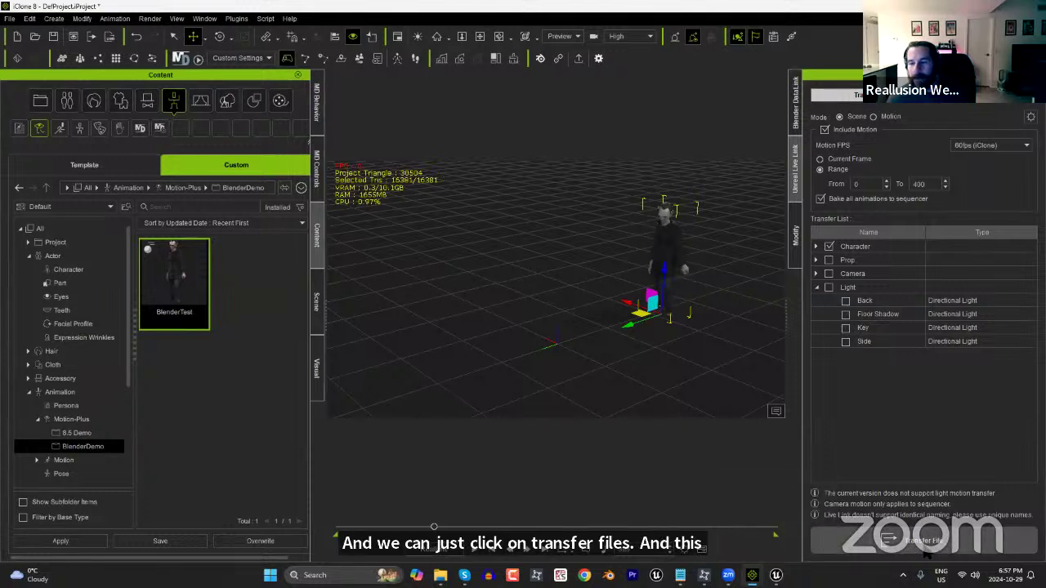
pyautogui.click(889, 537)
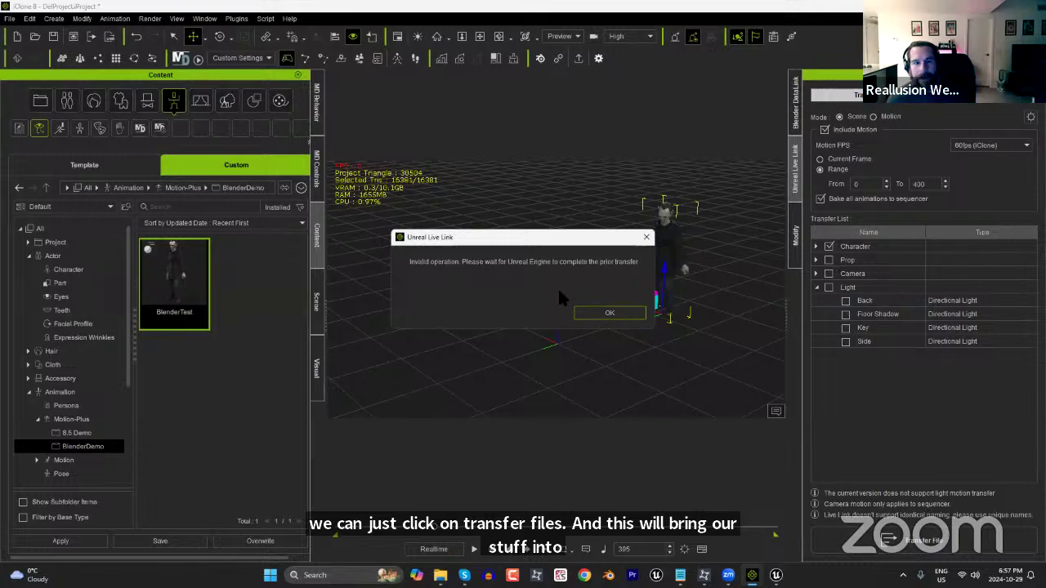
pyautogui.click(609, 312)
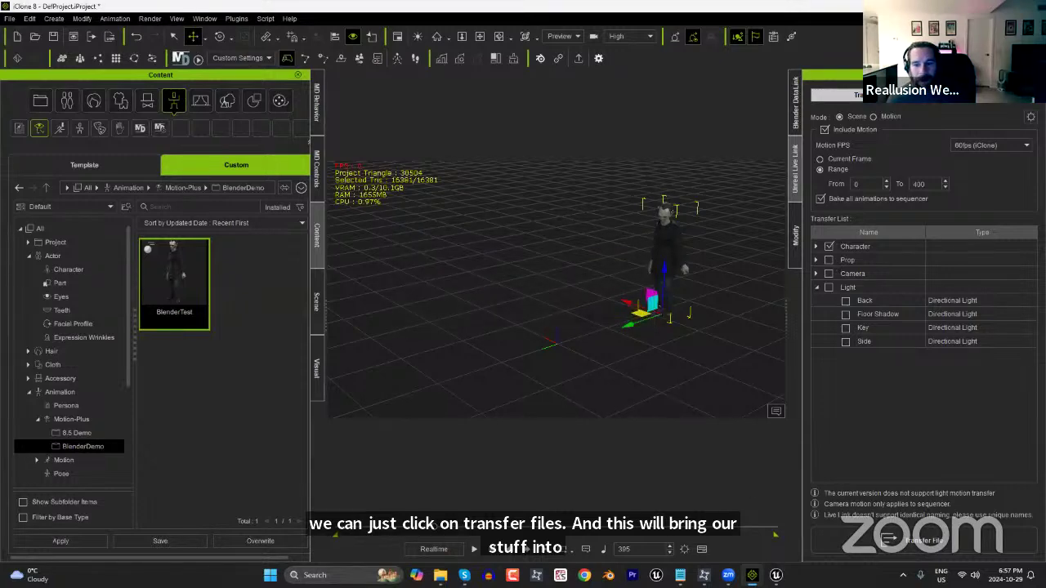
# Accept Unreal's offer to re-open the last asset editor, and retry the character transfer from iClone.
pyautogui.hotkey('alt', 'Tab')
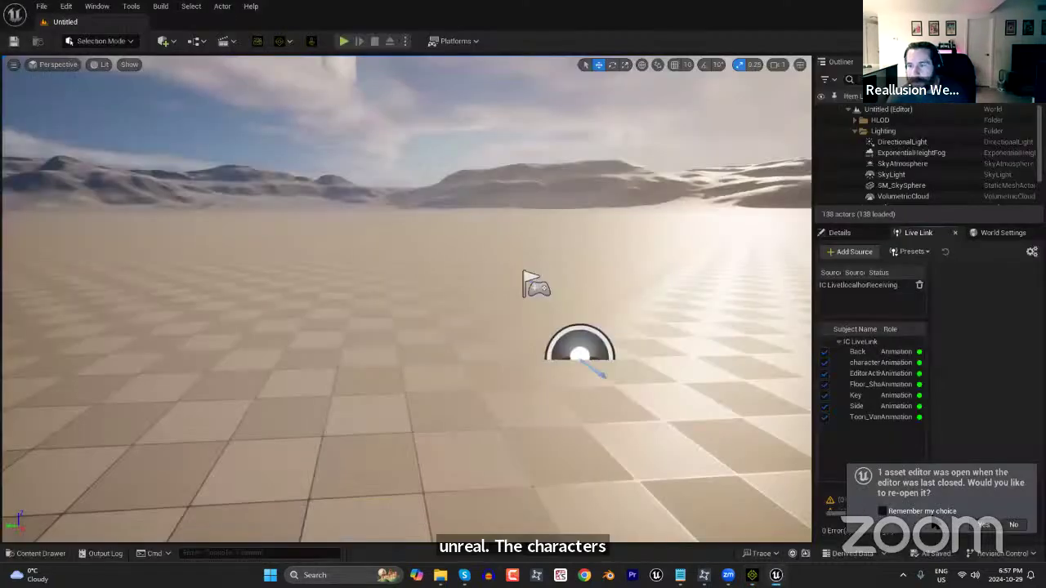
pyautogui.click(985, 526)
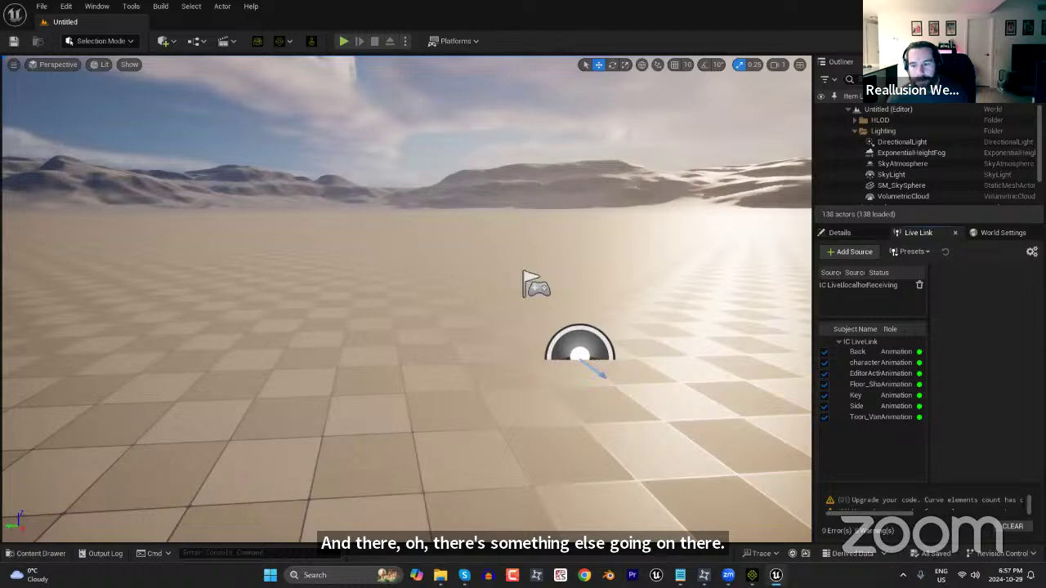
pyautogui.hotkey('alt', 'Tab')
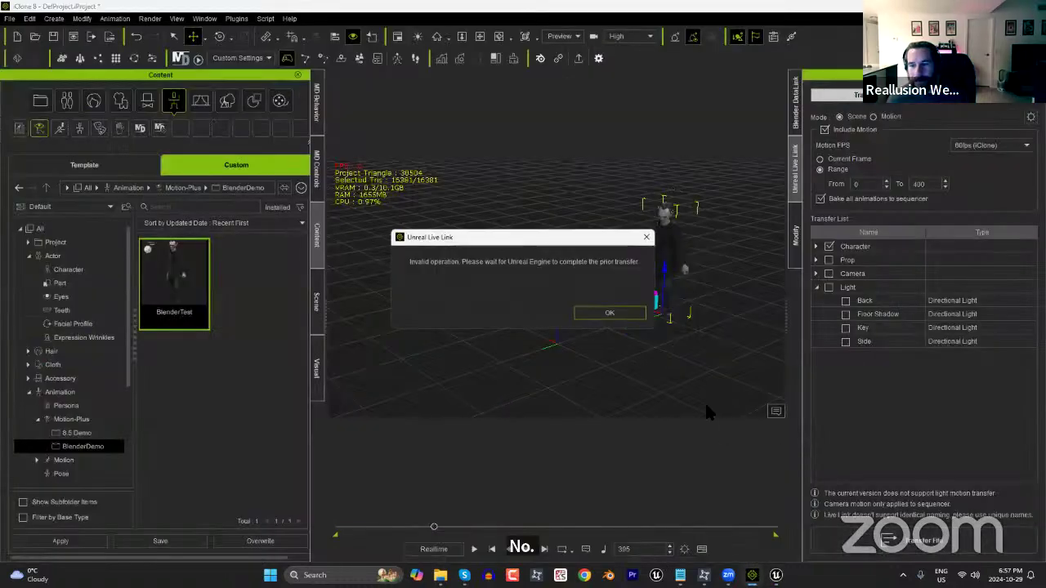
pyautogui.click(616, 317)
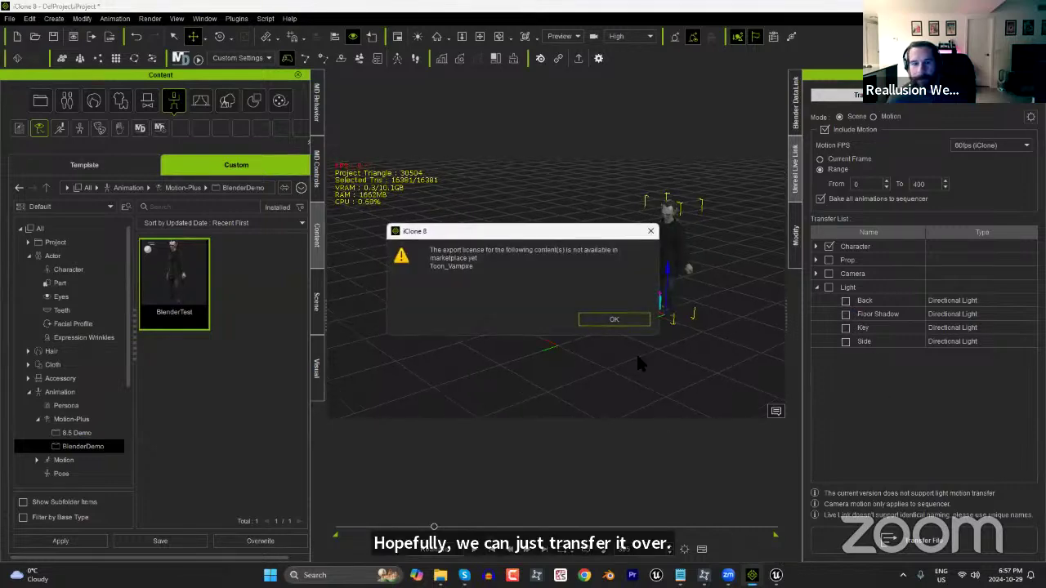
pyautogui.click(618, 320)
# Activate the entire content library in iClone.
pyautogui.click(289, 18)
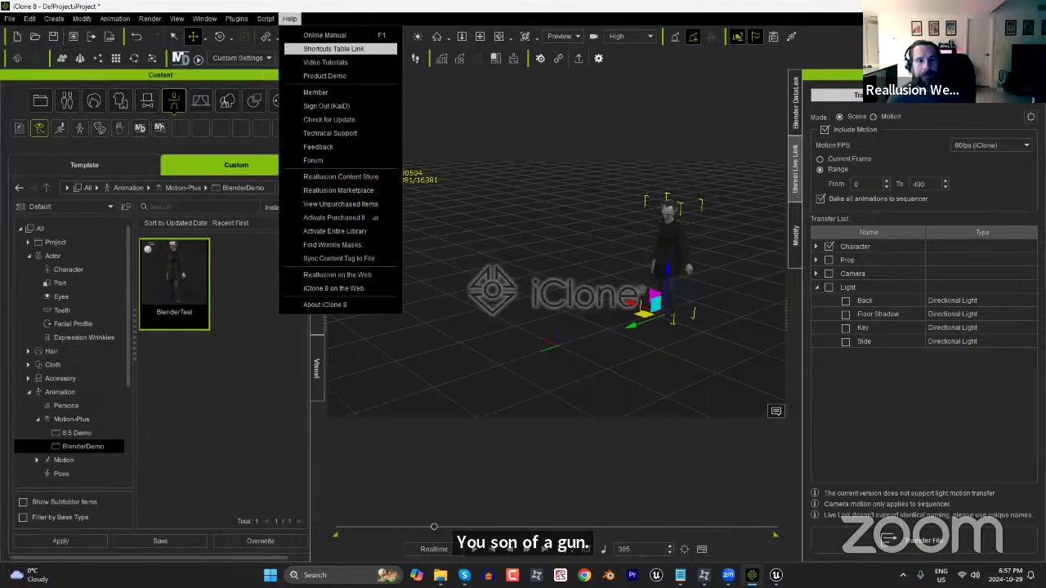
pyautogui.click(351, 232)
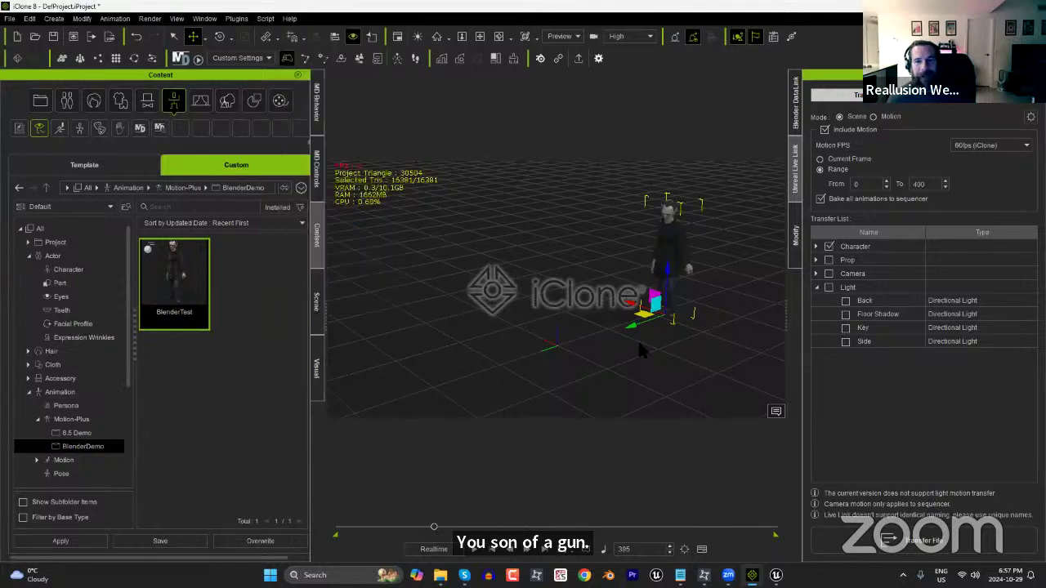
pyautogui.click(562, 319)
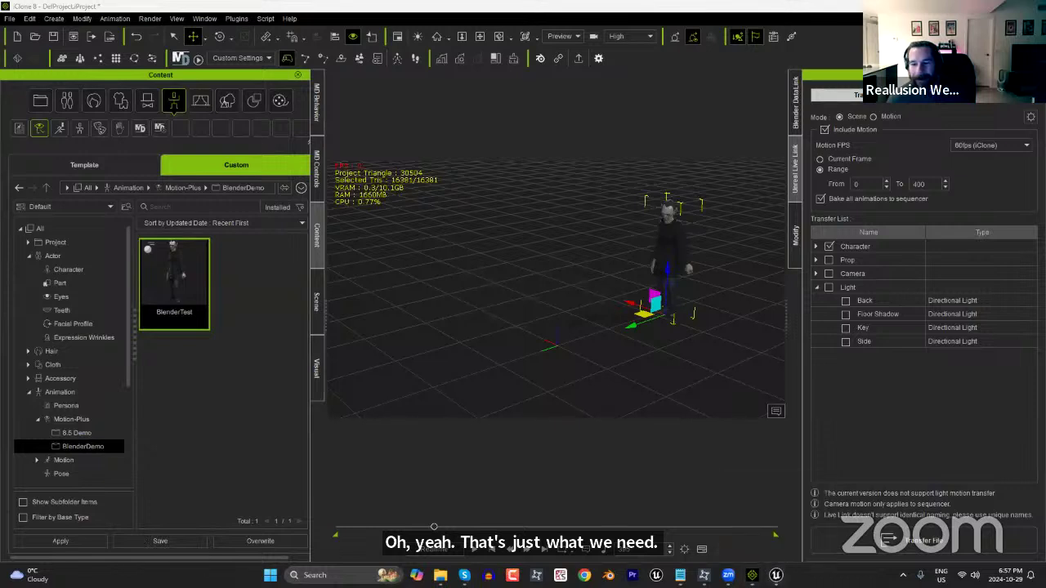
# Switch to Unreal, remove the existing iClone Live Link source and add a fresh one.
pyautogui.click(776, 574)
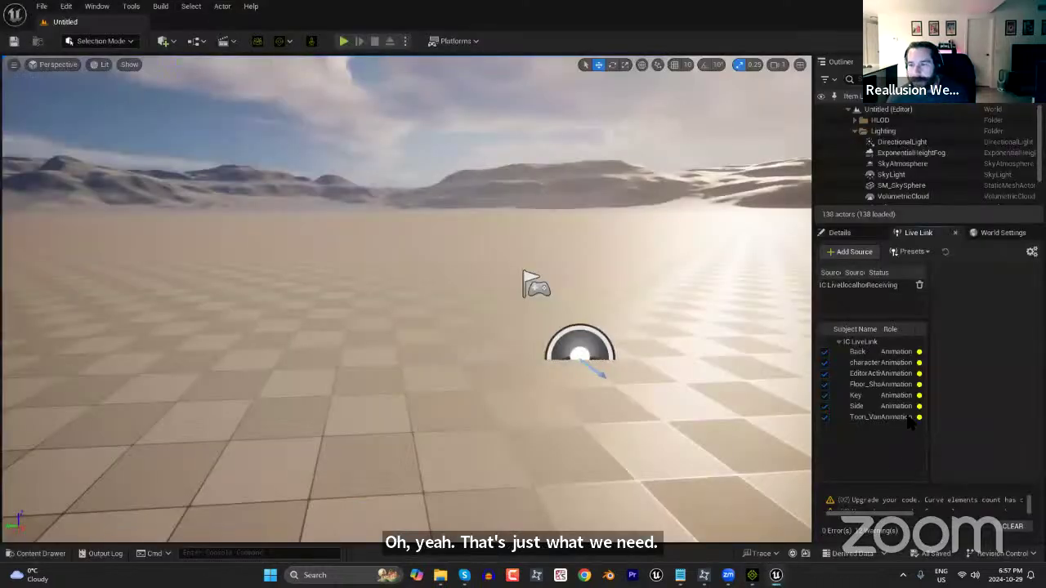
pyautogui.click(919, 286)
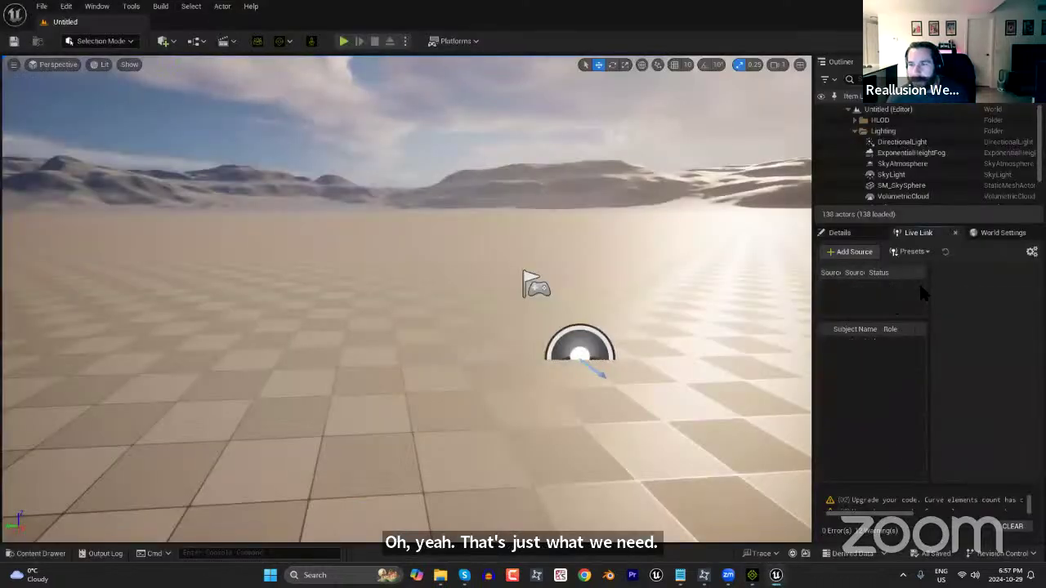
pyautogui.click(850, 251)
pyautogui.moveTo(866, 282)
pyautogui.click(766, 299)
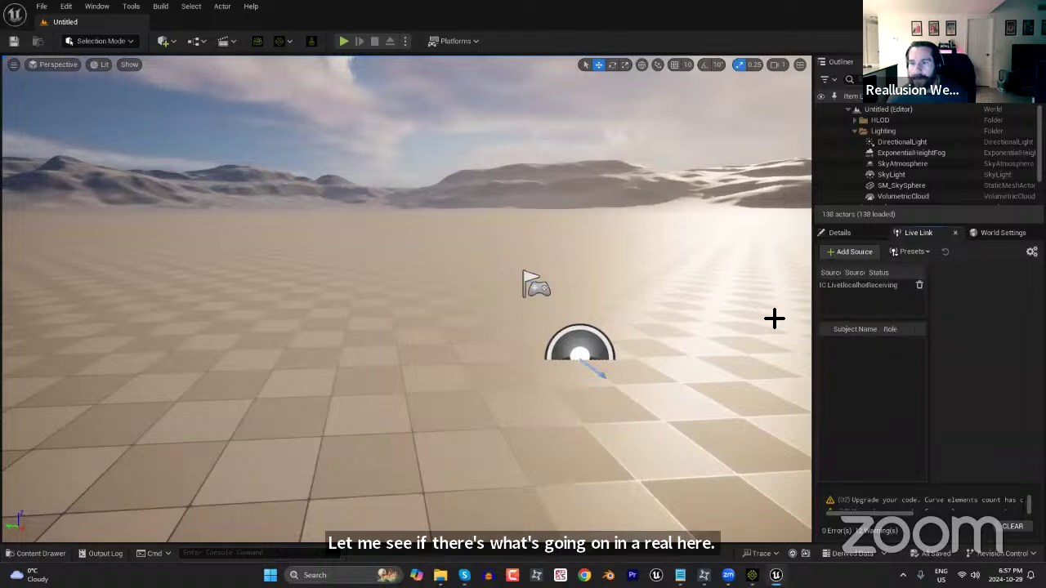
# Delete the SkyLight from the level's Lighting folder.
pyautogui.scroll(-2, 924, 168)
pyautogui.scroll(-1, 921, 175)
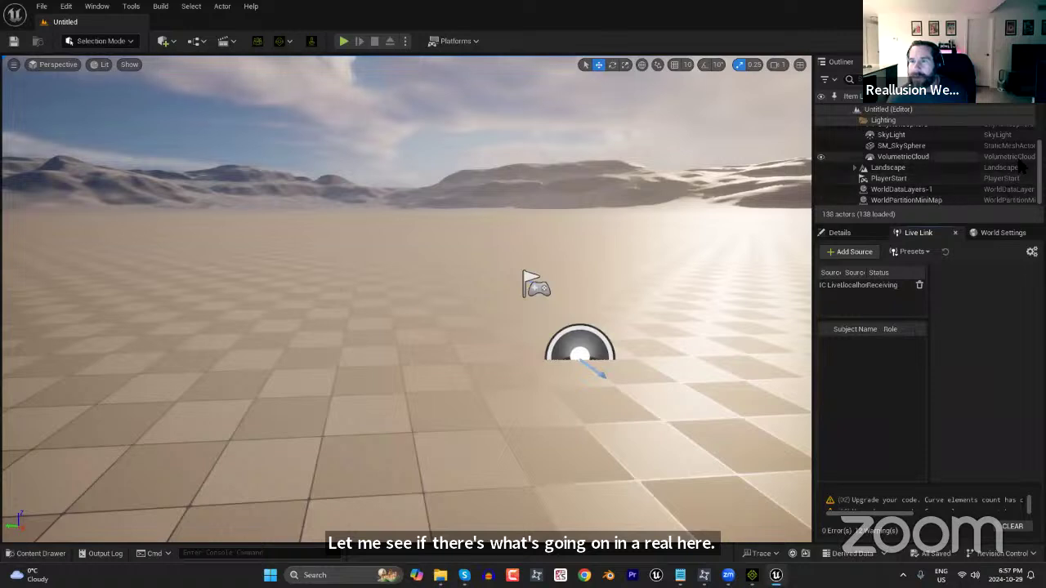
pyautogui.click(907, 135)
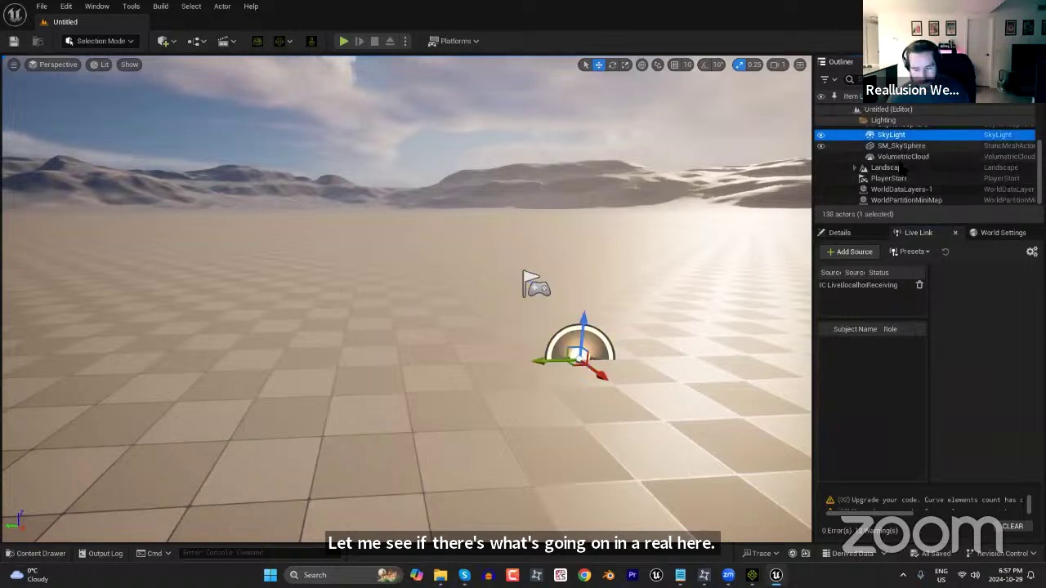
pyautogui.press('Delete')
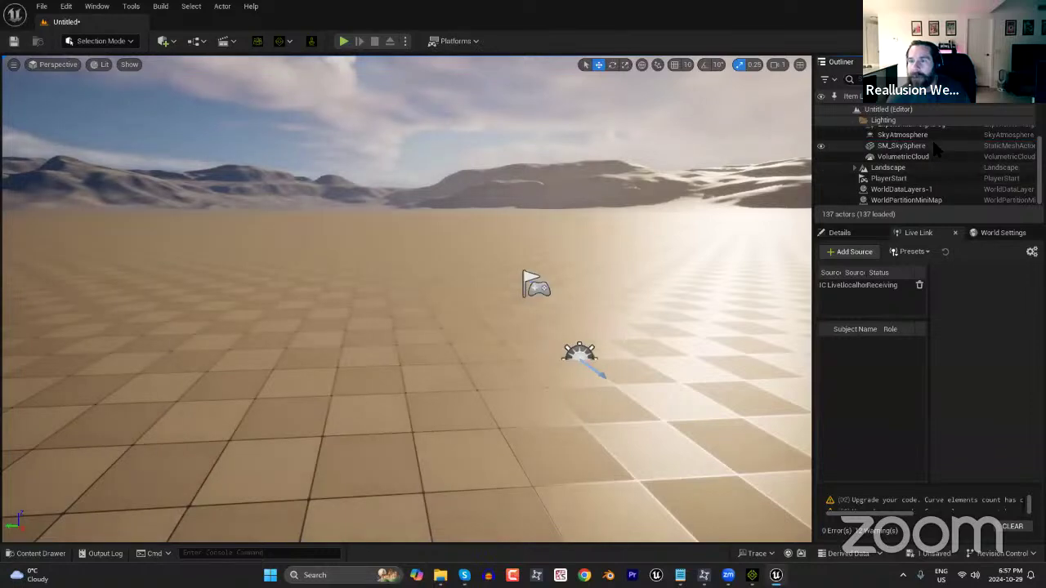
# Delete the DirectionalLight from the level's Lighting folder.
pyautogui.click(930, 135)
pyautogui.scroll(1, 943, 165)
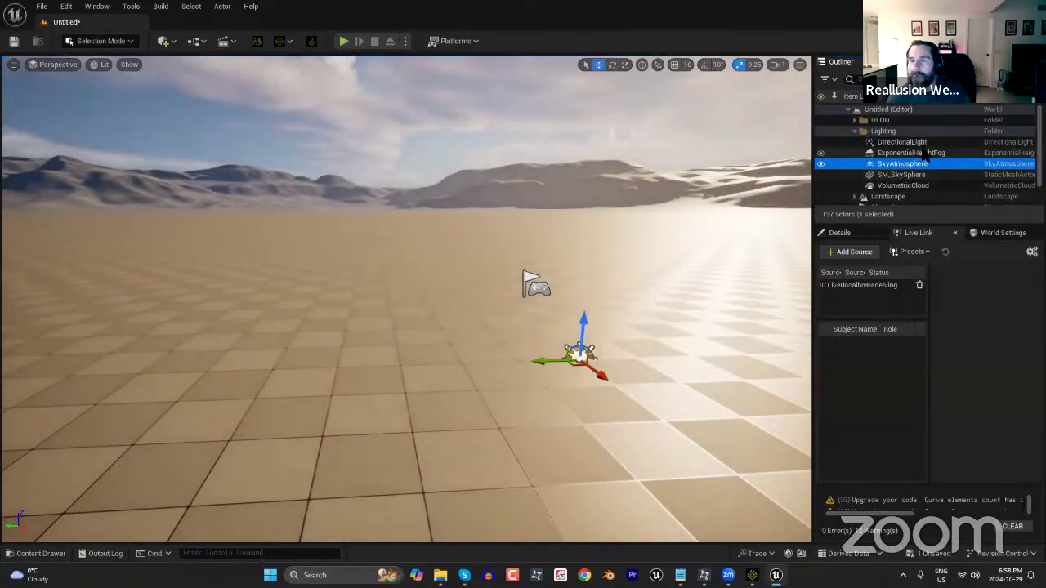
pyautogui.click(922, 143)
pyautogui.press('Delete')
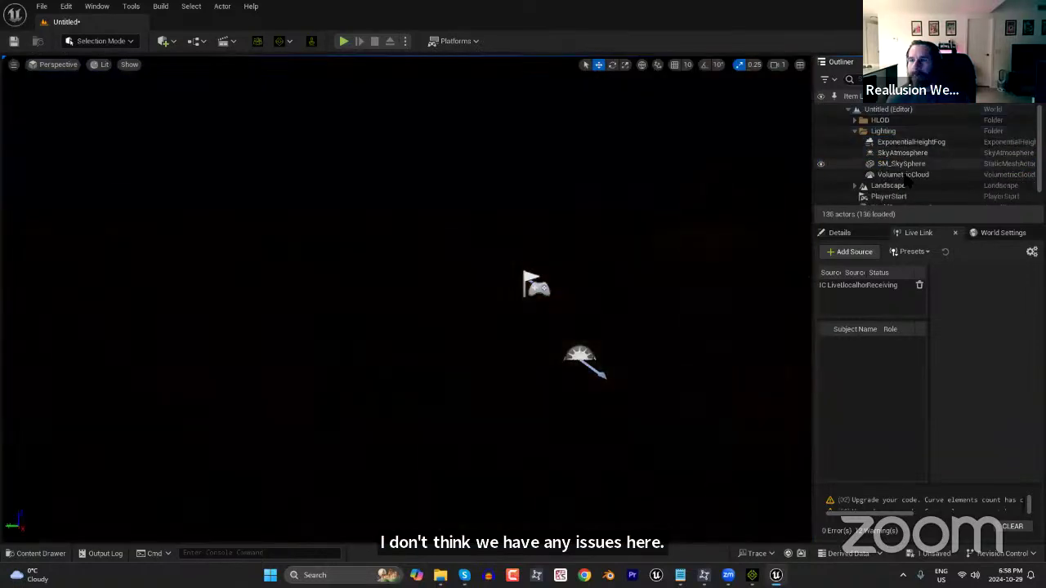
# Add a point light to the level and raise it well above the floor.
pyautogui.click(163, 43)
pyautogui.moveTo(217, 155)
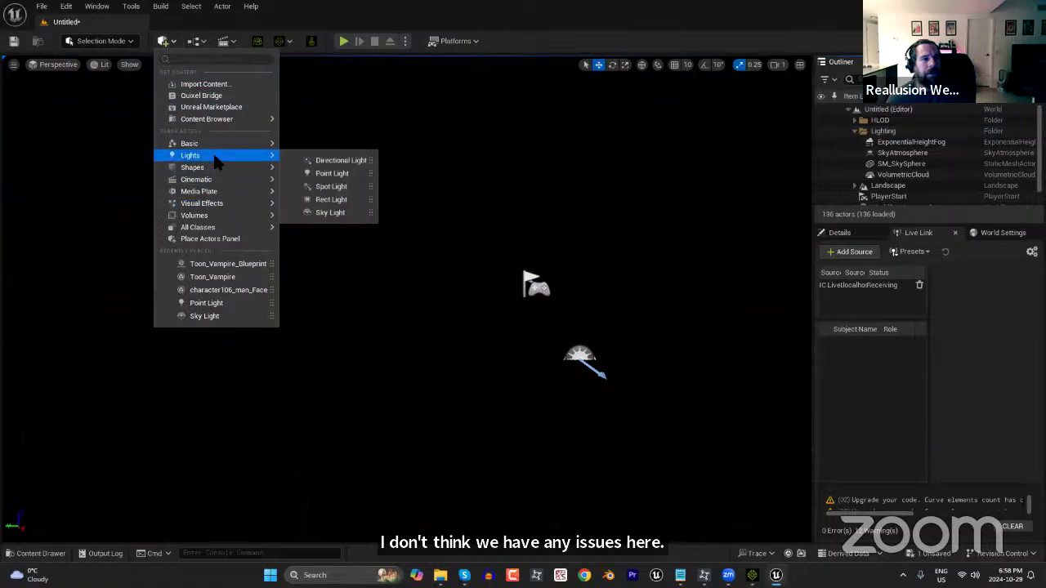
pyautogui.click(337, 175)
pyautogui.moveTo(401, 258); pyautogui.dragTo(416, 162)
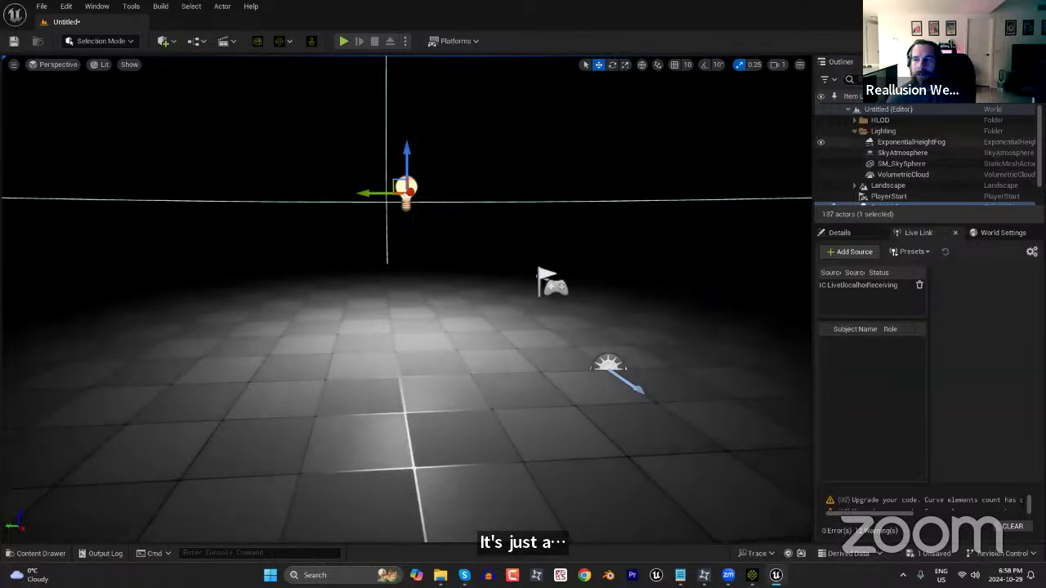
# Add a second iClone Live Link source, and remove both sources from the list.
pyautogui.click(854, 252)
pyautogui.moveTo(856, 282)
pyautogui.click(768, 301)
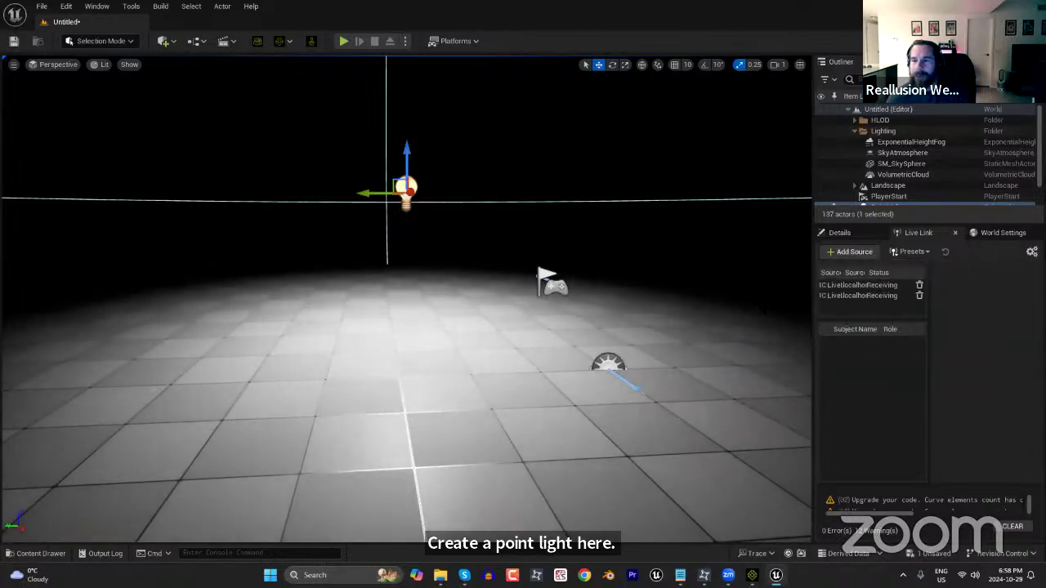
pyautogui.click(920, 295)
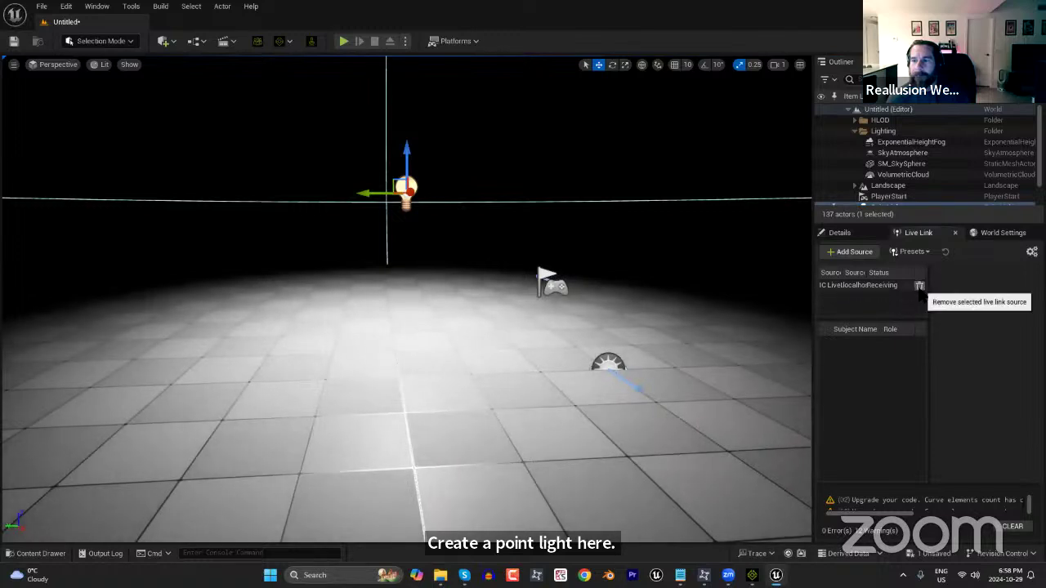
pyautogui.click(919, 284)
# Switch to iClone, activate the Unreal Live Link, and return to the file transfer settings.
pyautogui.click(753, 574)
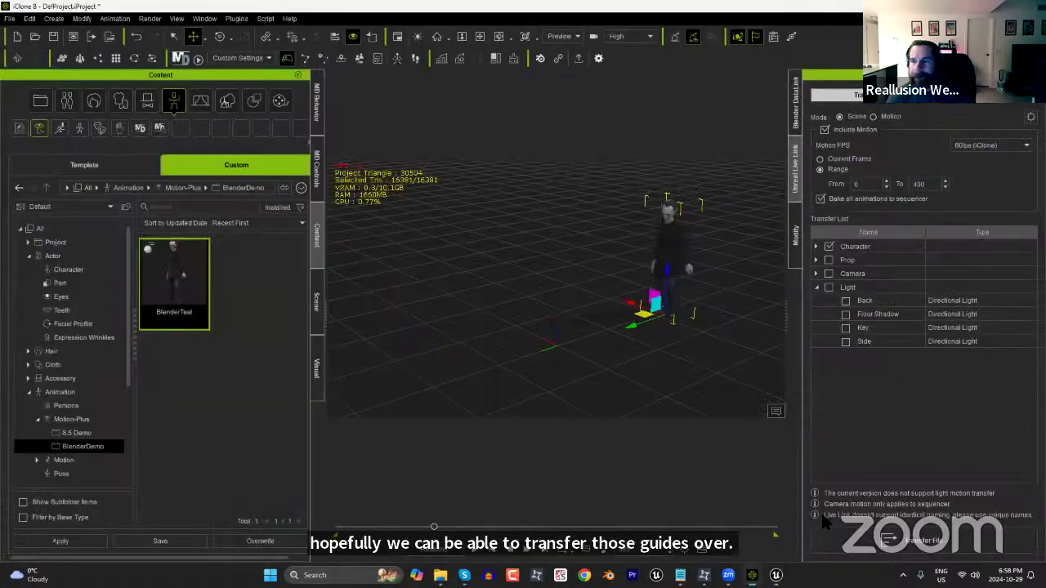
pyautogui.click(994, 105)
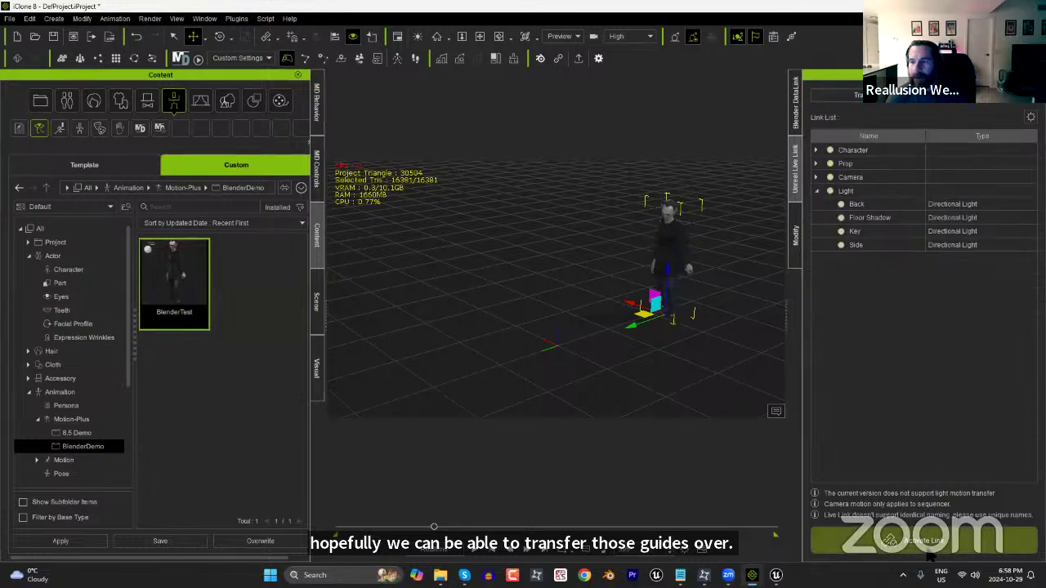
pyautogui.click(926, 535)
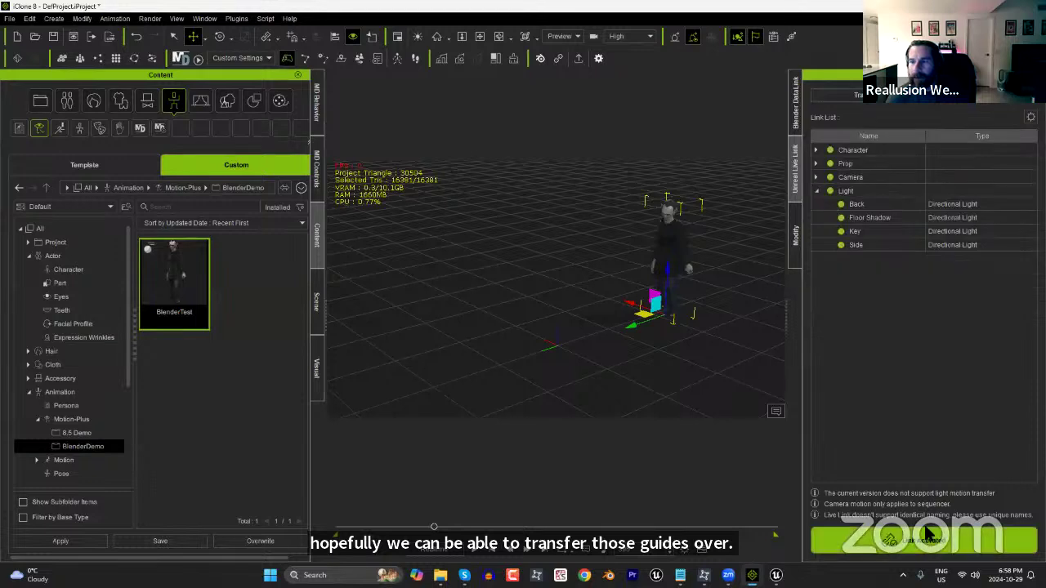
pyautogui.click(850, 95)
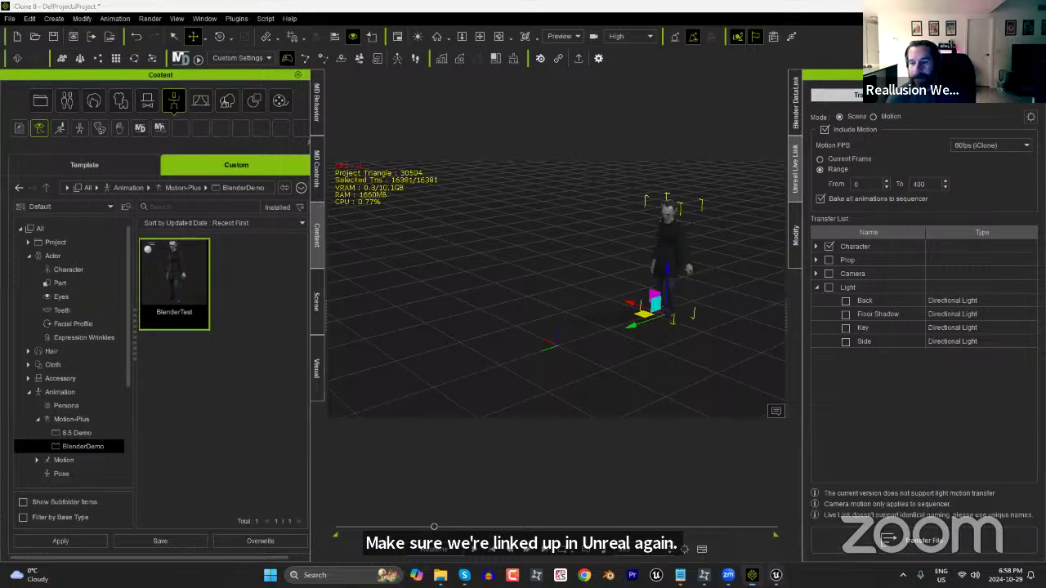
# Switch to Unreal and add a new iClone Live Link source.
pyautogui.hotkey('alt', 'Tab')
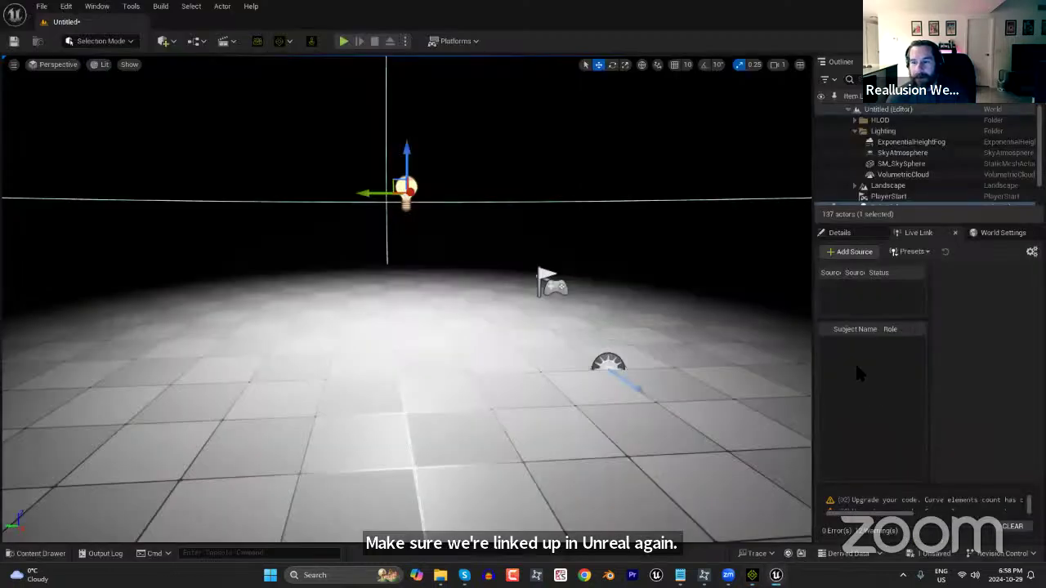
pyautogui.click(872, 252)
pyautogui.moveTo(862, 286)
pyautogui.click(766, 299)
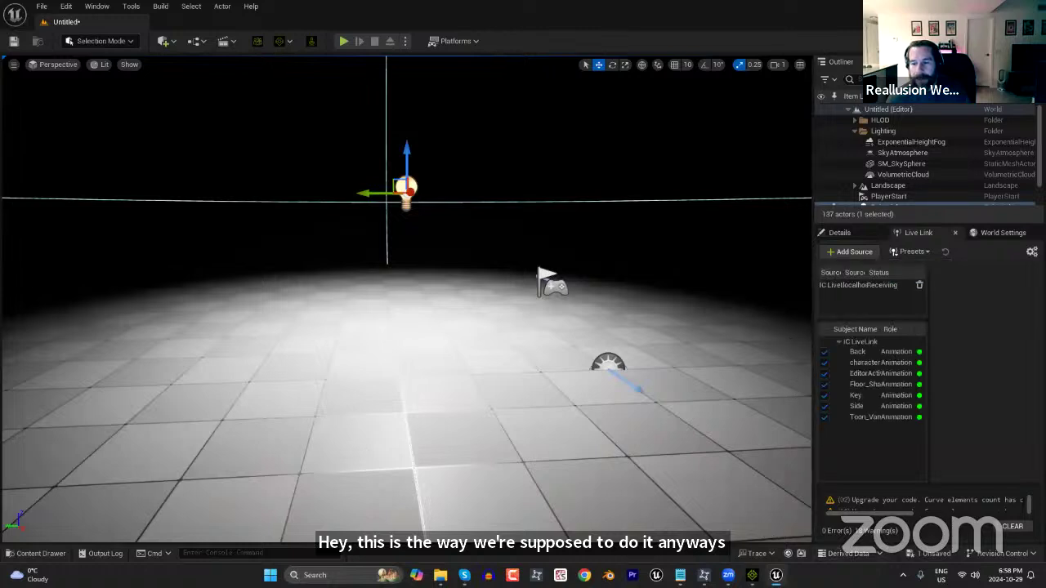
# Retry the character transfer from iClone, dismiss the message, and check the scene in Unreal.
pyautogui.hotkey('alt', 'Tab')
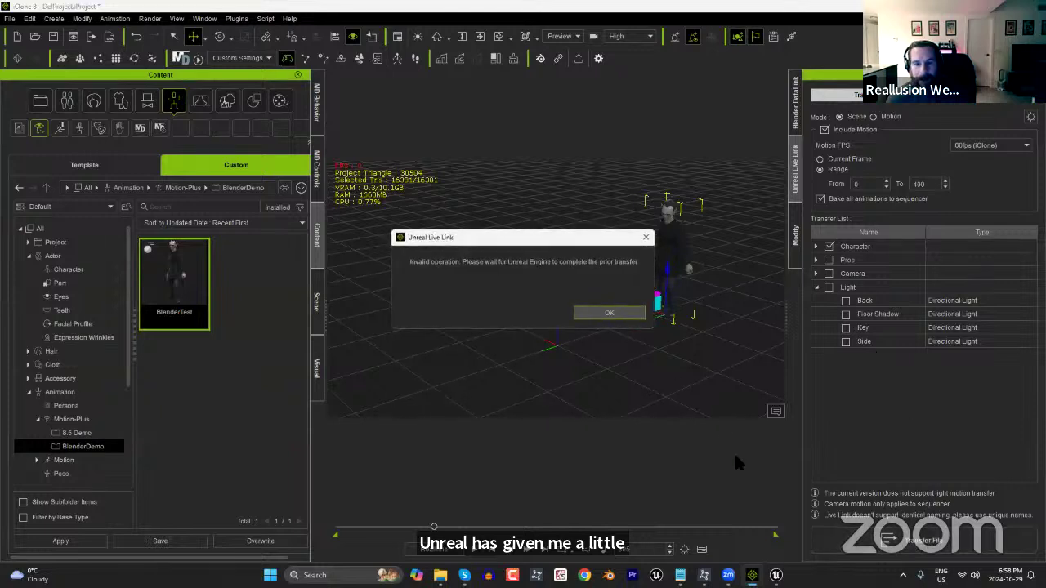
pyautogui.click(634, 317)
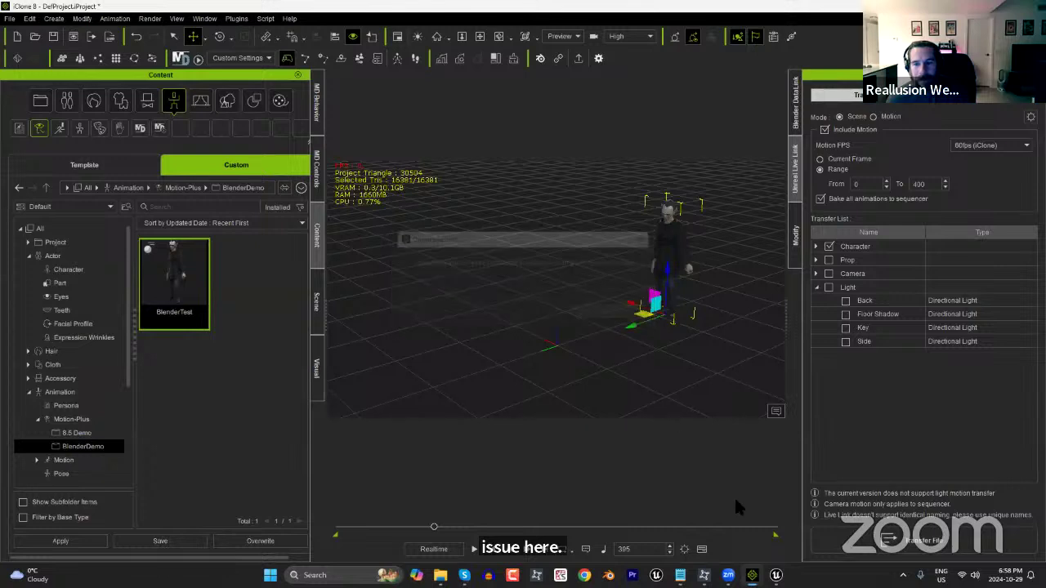
pyautogui.click(777, 576)
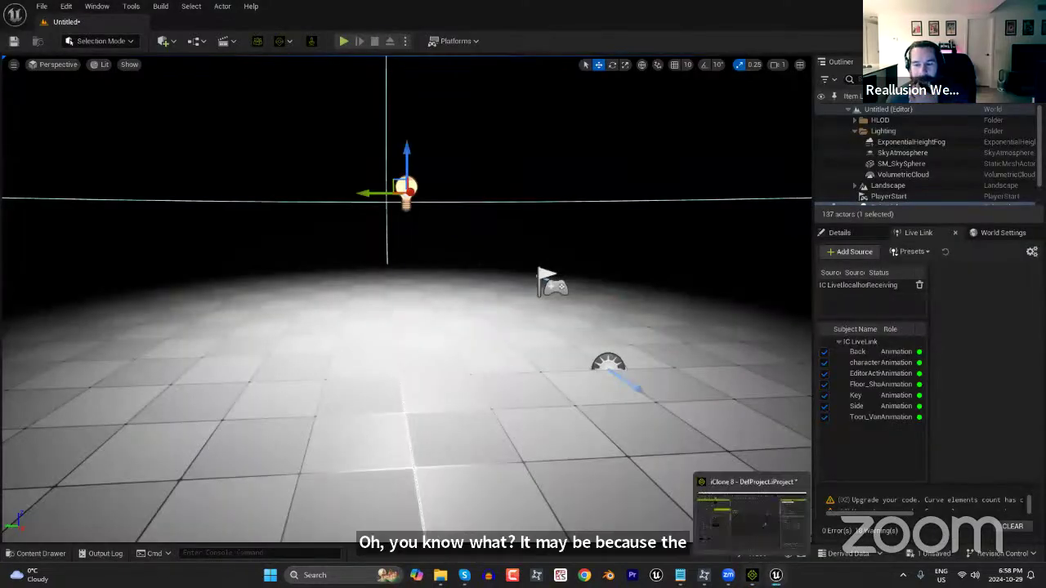
# Switch to iClone, rename the Toon_Vampire character as VampTemp, and try to transfer it to Unreal.
pyautogui.click(752, 575)
pyautogui.click(316, 299)
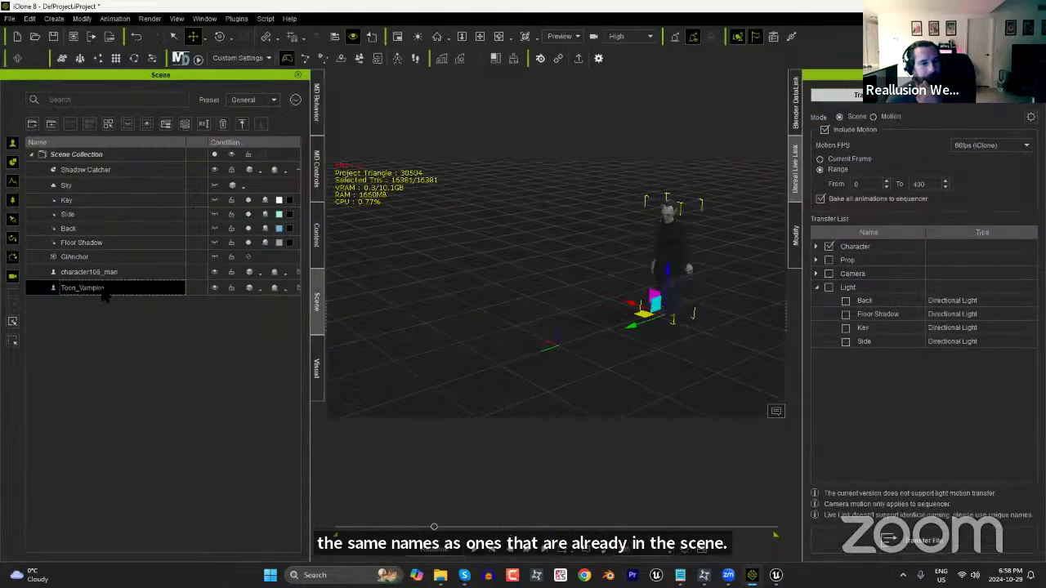
pyautogui.doubleClick(106, 293)
pyautogui.write('VampTemp')
pyautogui.press('Return')
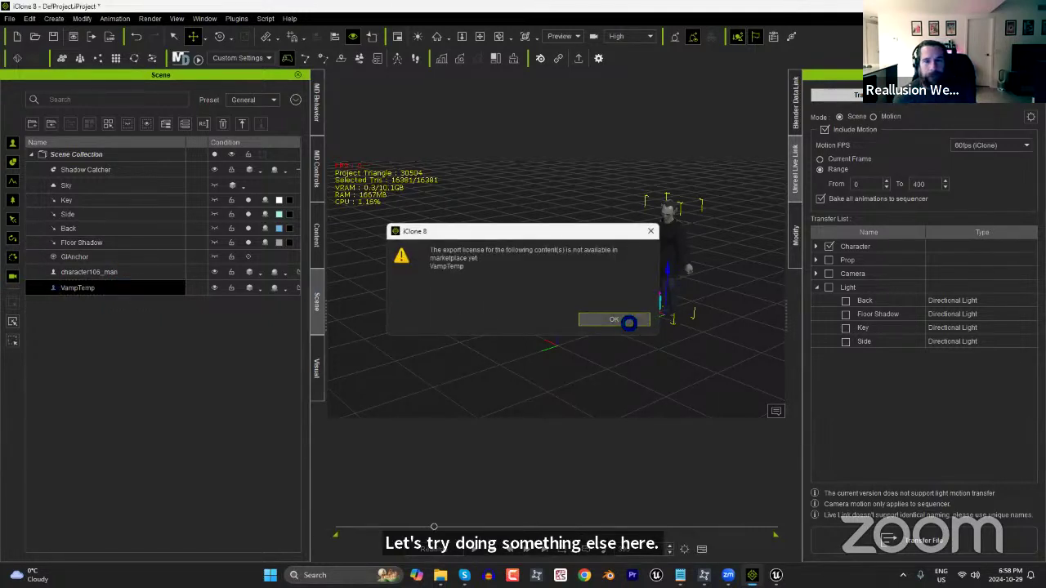
pyautogui.click(642, 321)
# Rename the character106_man character as DudeTemp in the scene list.
pyautogui.doubleClick(122, 272)
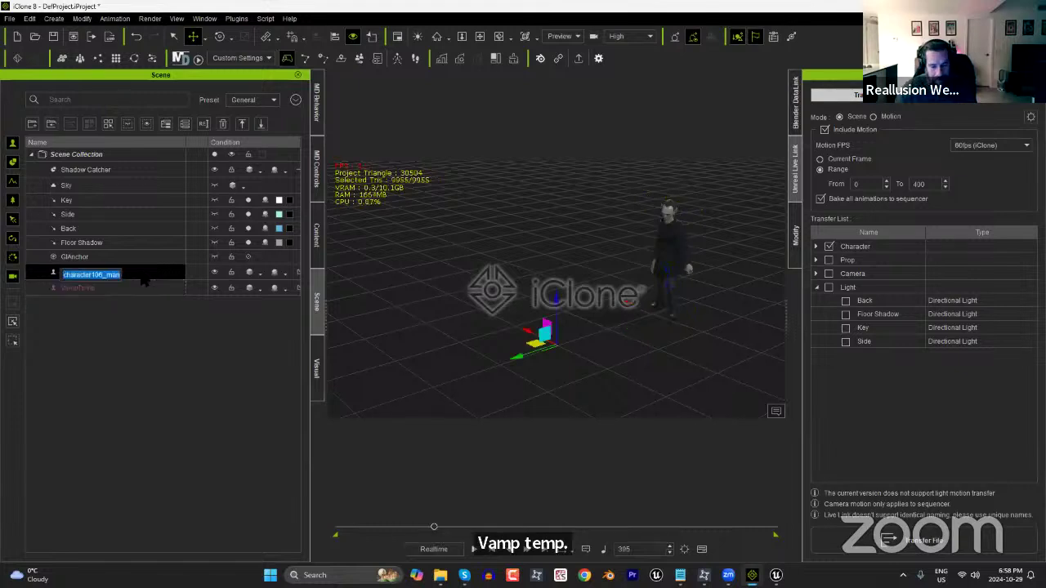
pyautogui.write('DudeTemp')
pyautogui.press('Return')
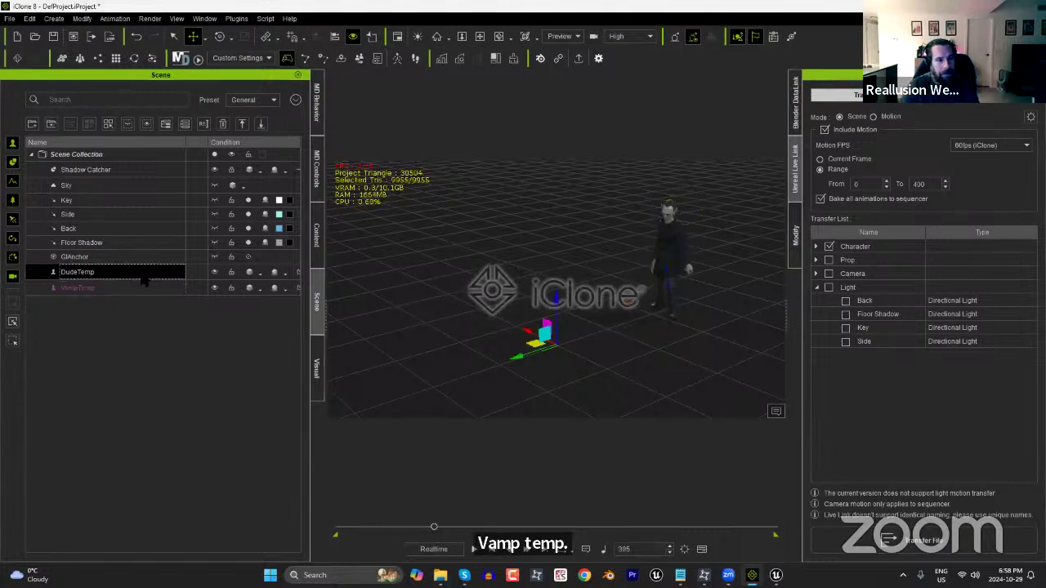
# Activate the purchased items in iClone and close the confirmation.
pyautogui.click(289, 19)
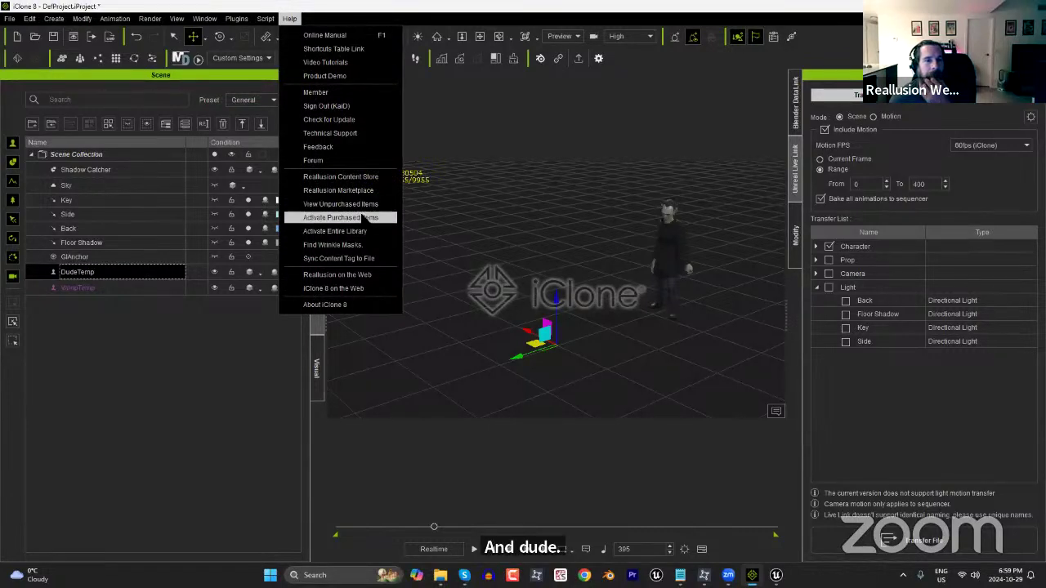
pyautogui.click(365, 217)
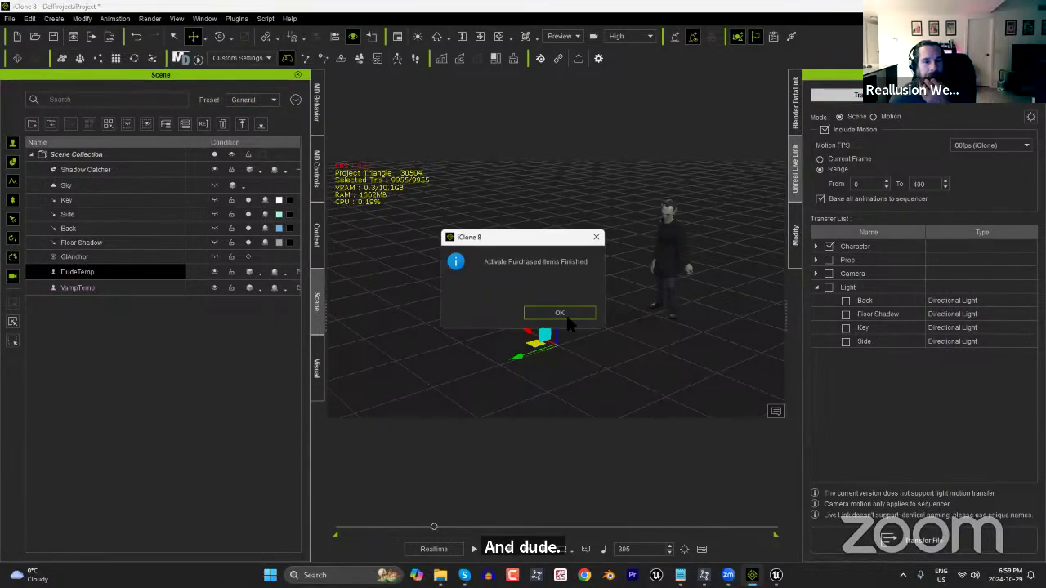
pyautogui.press('Return')
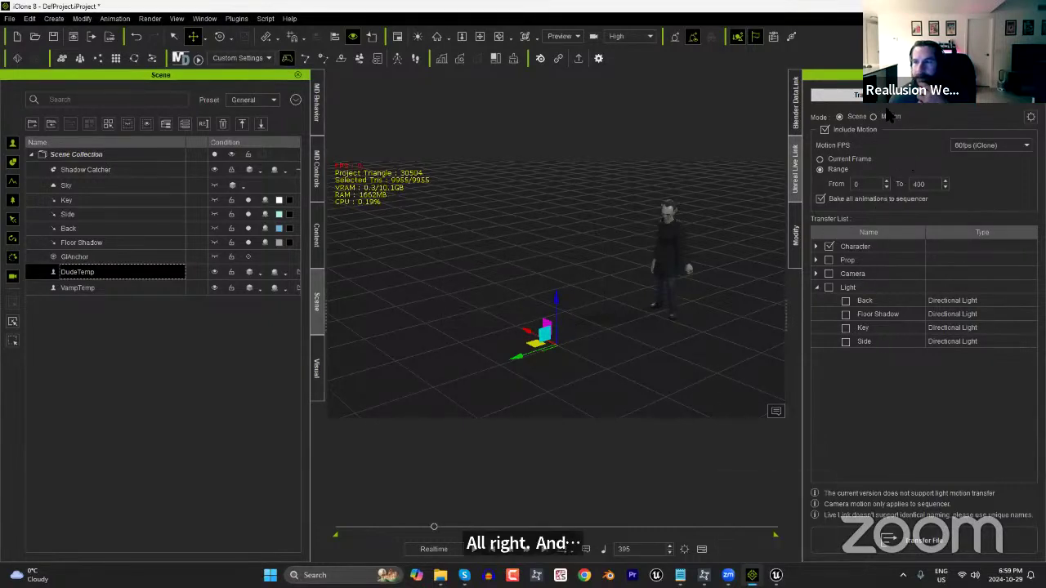
# Retry the transfer of the renamed characters, and shorten the project's end range to frame 377.
pyautogui.click(981, 95)
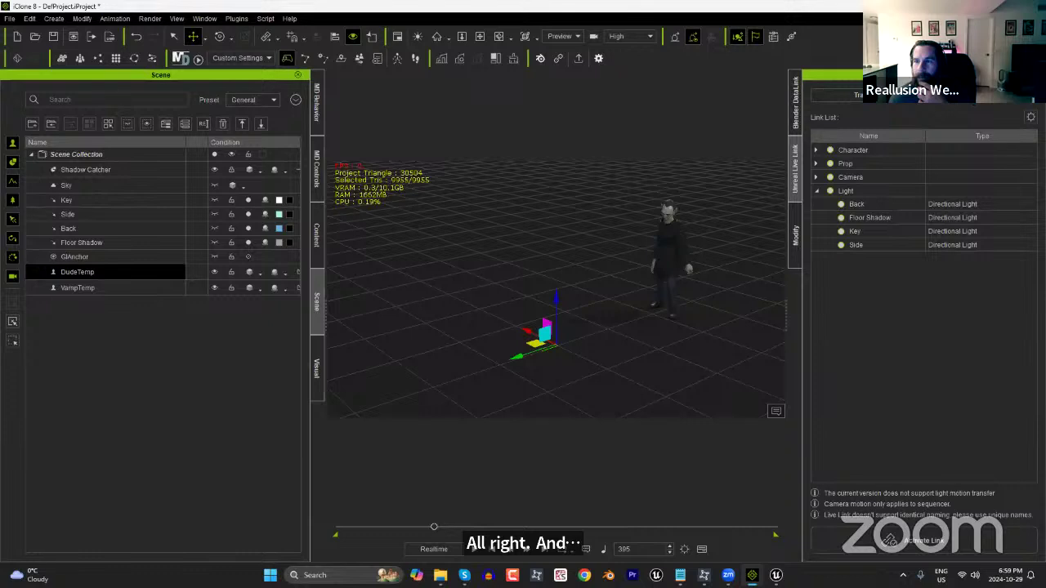
pyautogui.click(859, 95)
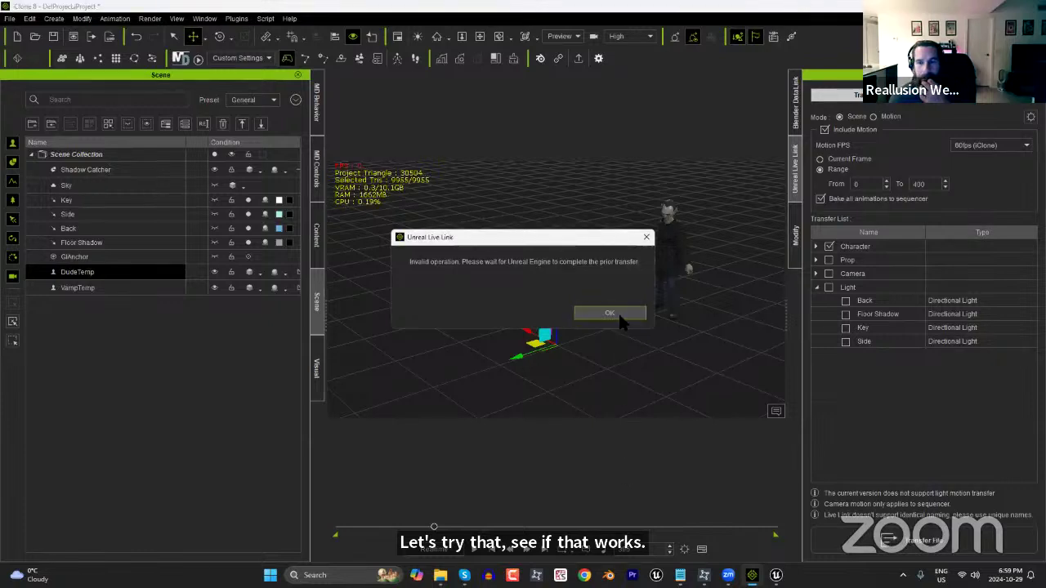
pyautogui.click(610, 314)
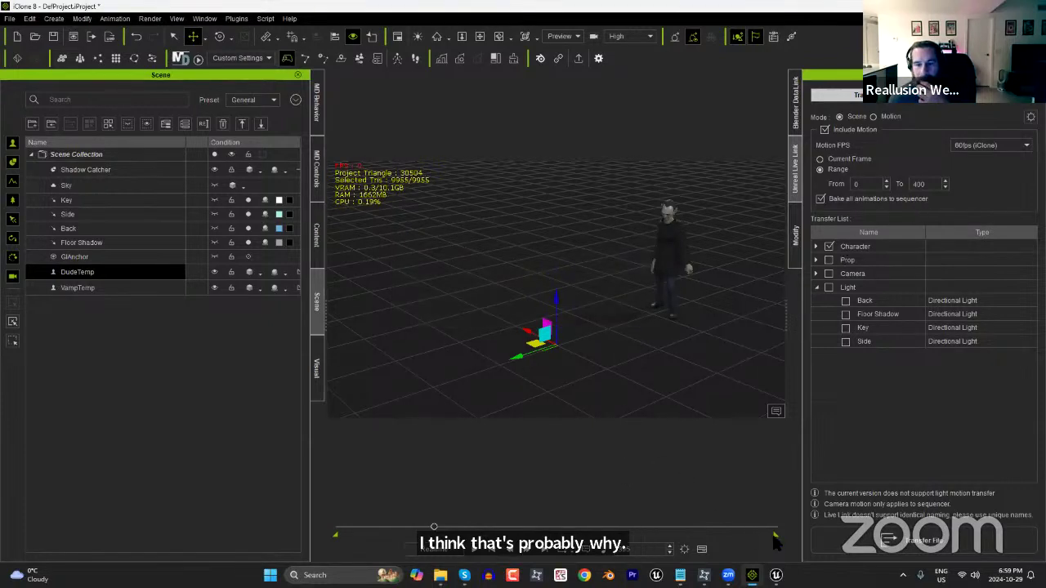
pyautogui.moveTo(436, 535); pyautogui.dragTo(430, 536)
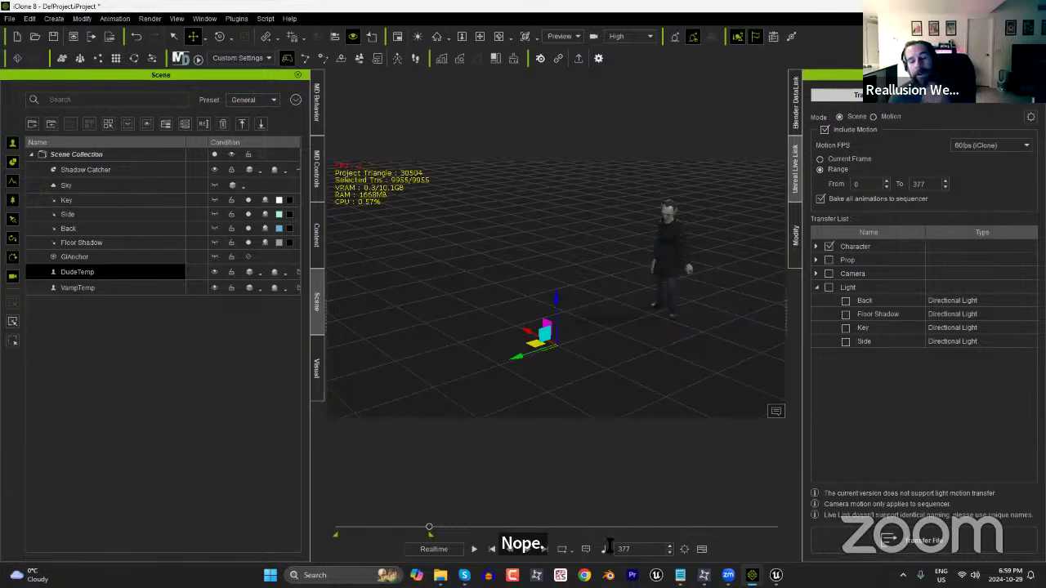
# Switch to Unreal, remove the iClone Live Link source, and return to iClone.
pyautogui.click(776, 575)
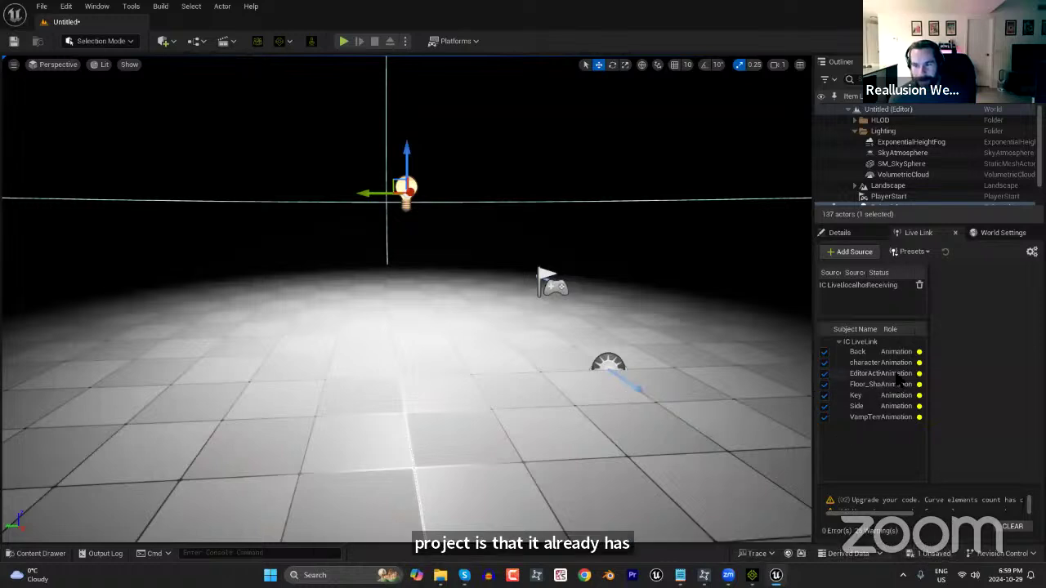
pyautogui.click(919, 285)
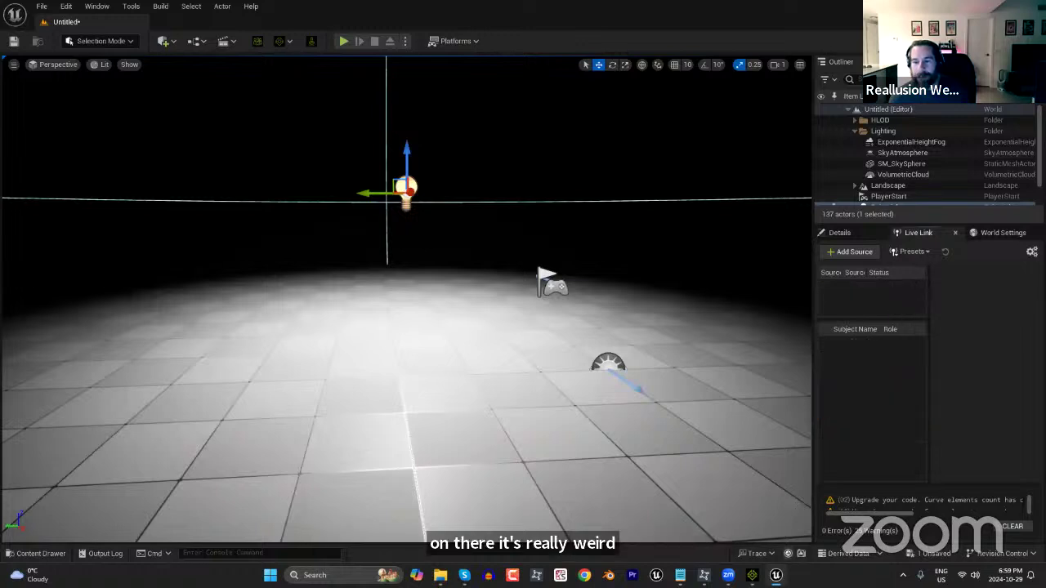
pyautogui.hotkey('alt', 'Tab')
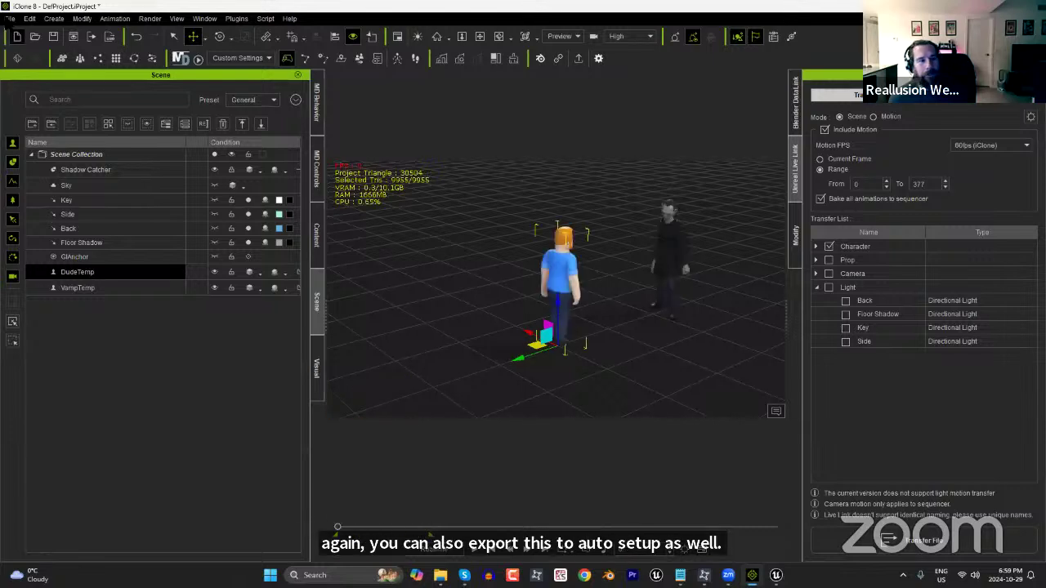
# Set up an FBX export of DudeTemp with the Unreal preset, covering the frame range 0 to 377.
pyautogui.click(9, 17)
pyautogui.moveTo(71, 108)
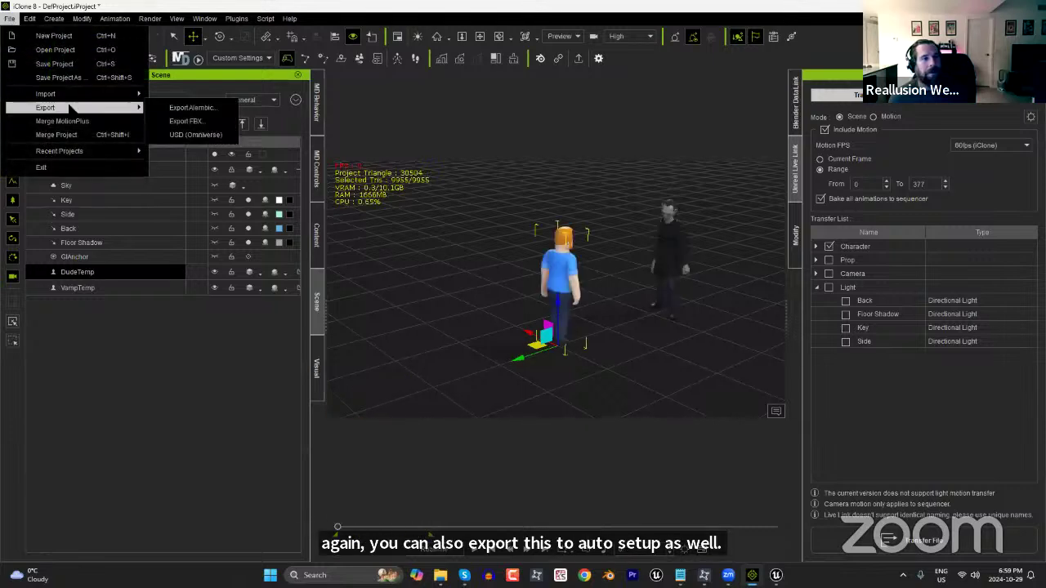
pyautogui.click(196, 120)
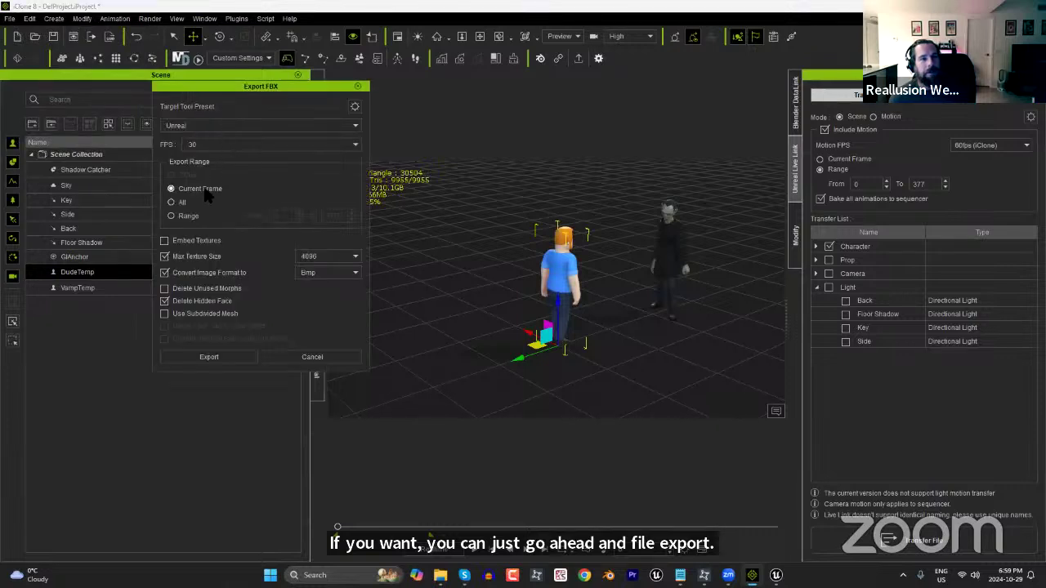
pyautogui.click(188, 216)
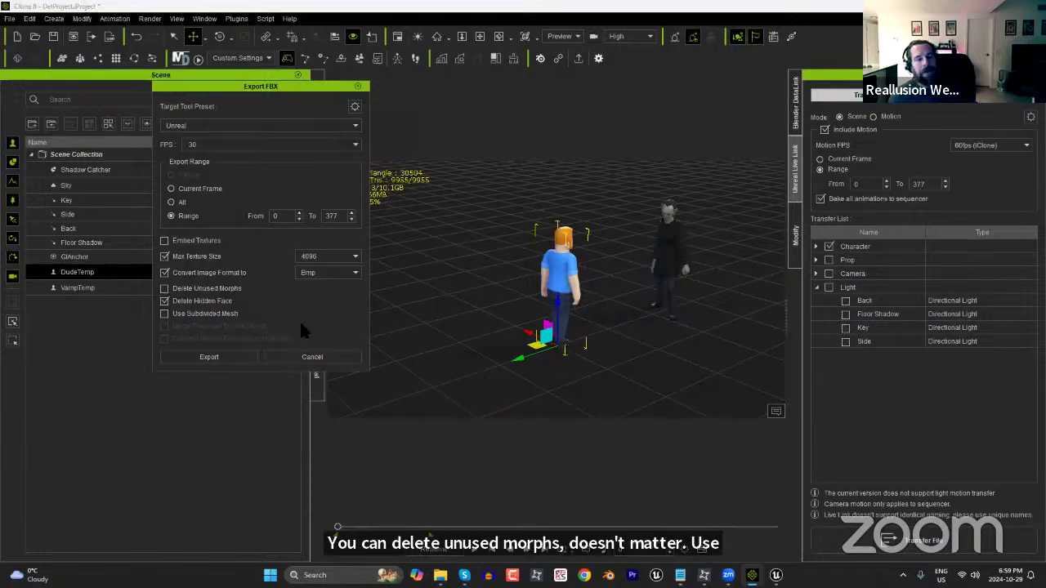
# Export DudeTemp to the Desktop as an FBX file named DudeTemp and dismiss the Auto Setup notice.
pyautogui.click(218, 364)
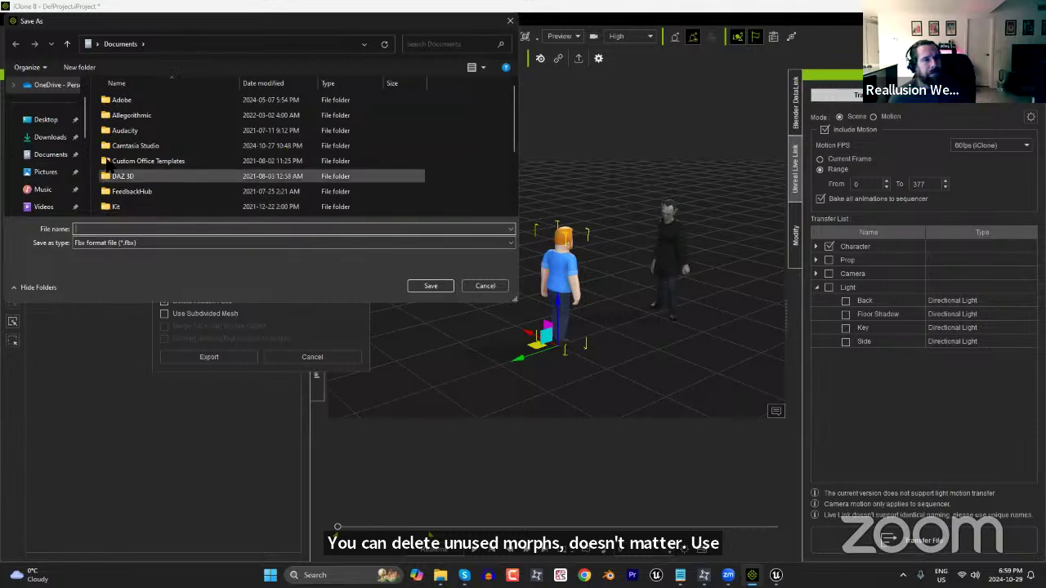
pyautogui.click(45, 120)
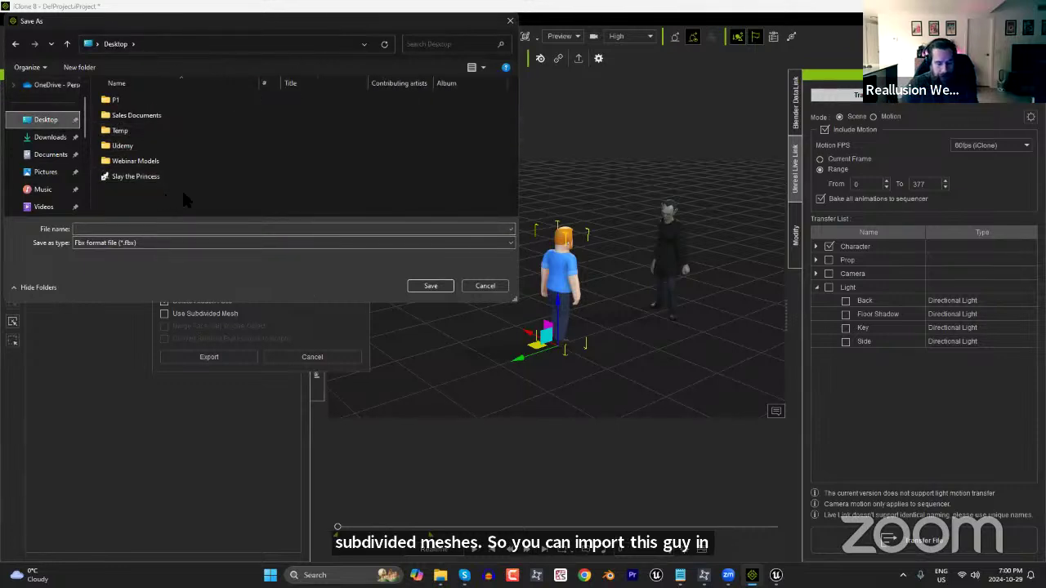
pyautogui.press('Down')
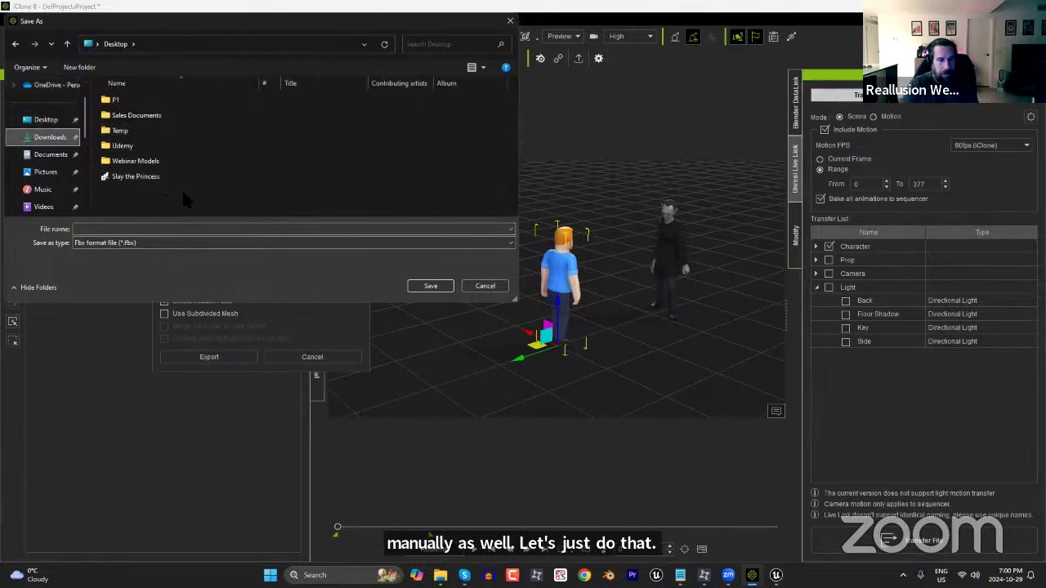
pyautogui.click(210, 229)
pyautogui.write('DudeTemp')
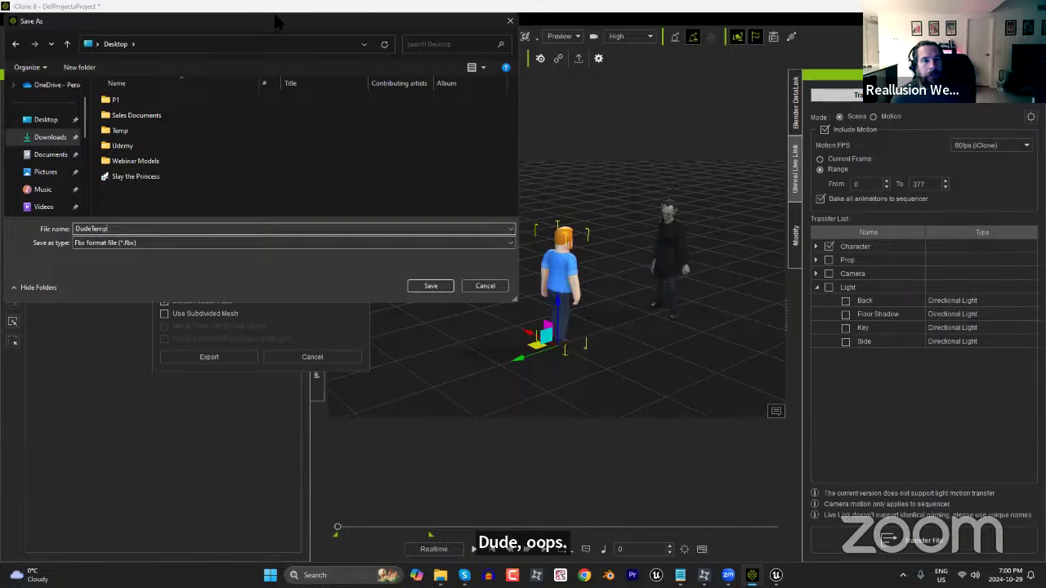
pyautogui.moveTo(276, 18); pyautogui.dragTo(307, 40)
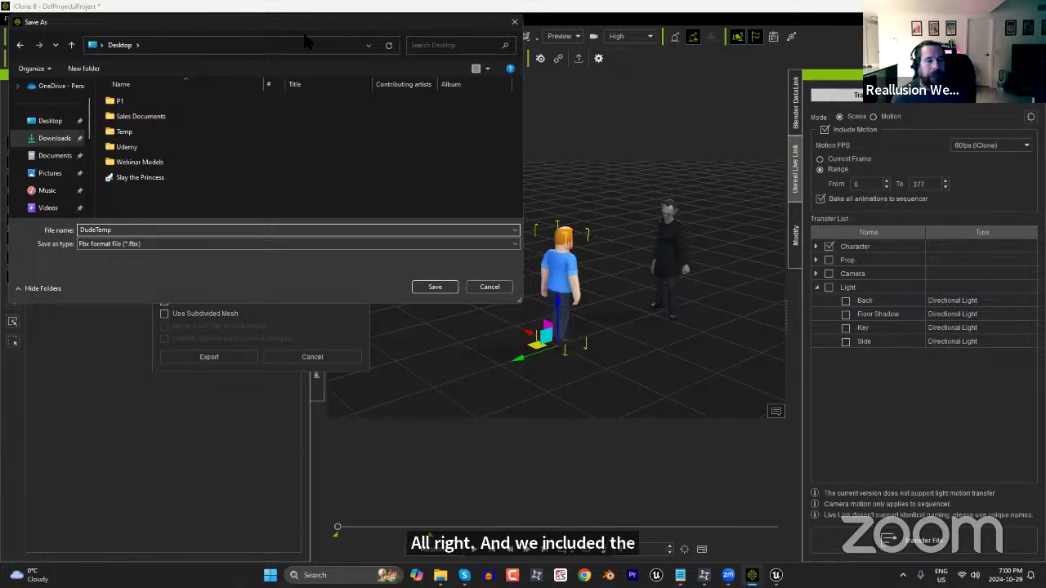
pyautogui.click(515, 350)
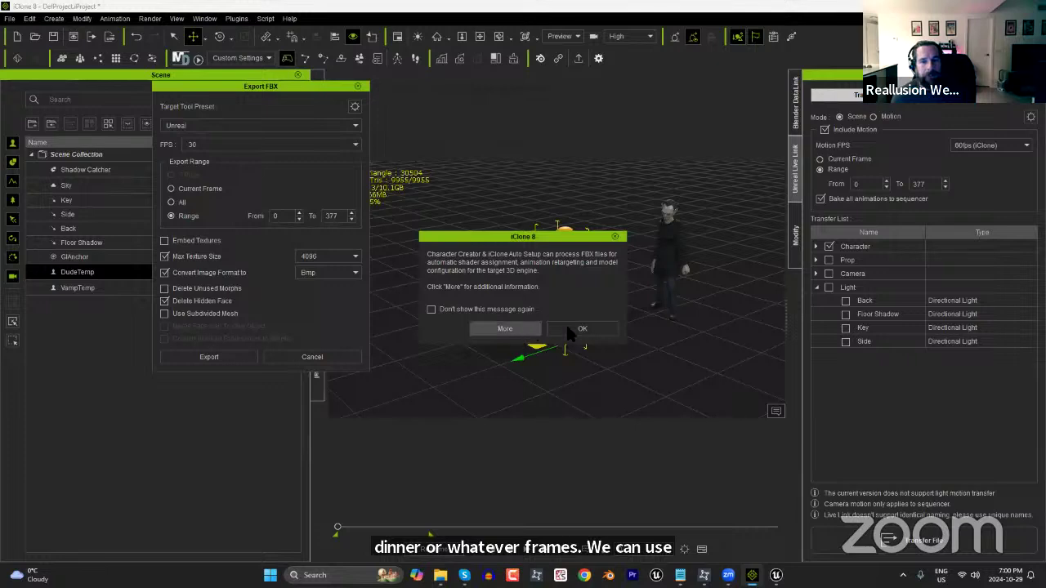
pyautogui.click(579, 328)
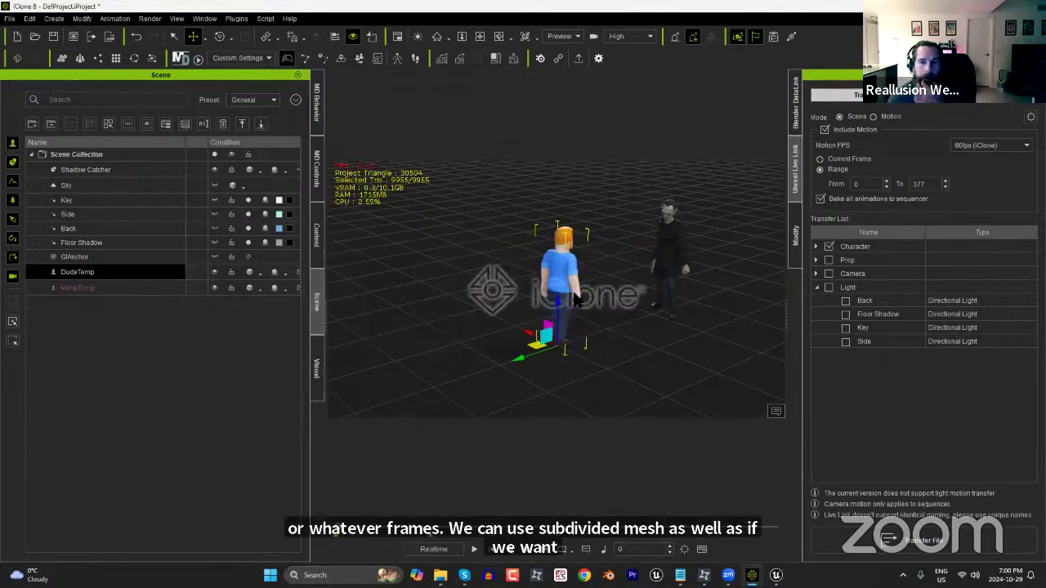
# Select the vampire character, activate the purchased items, and close the confirmation.
pyautogui.click(675, 239)
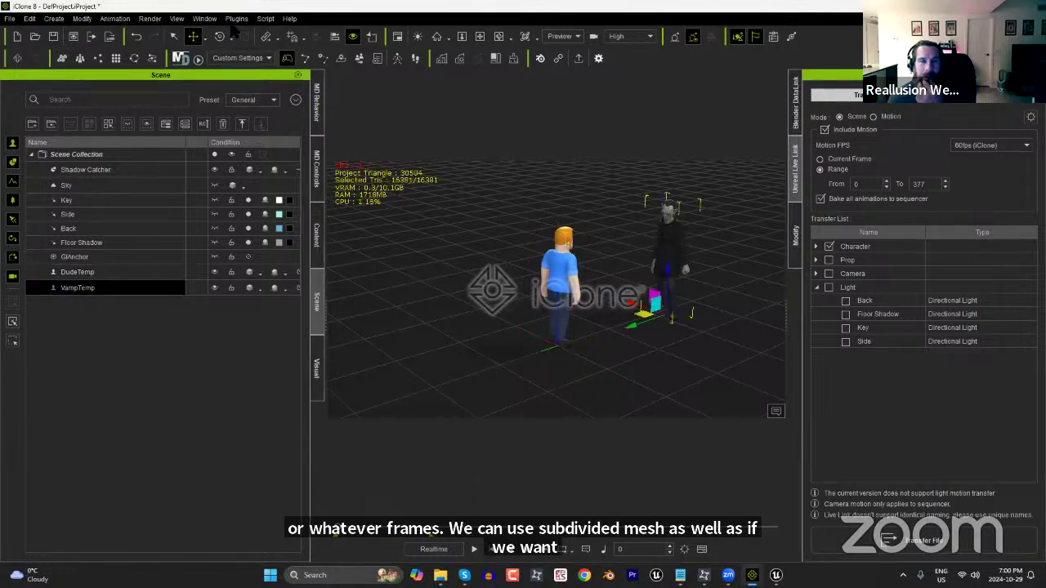
pyautogui.click(289, 18)
pyautogui.click(651, 351)
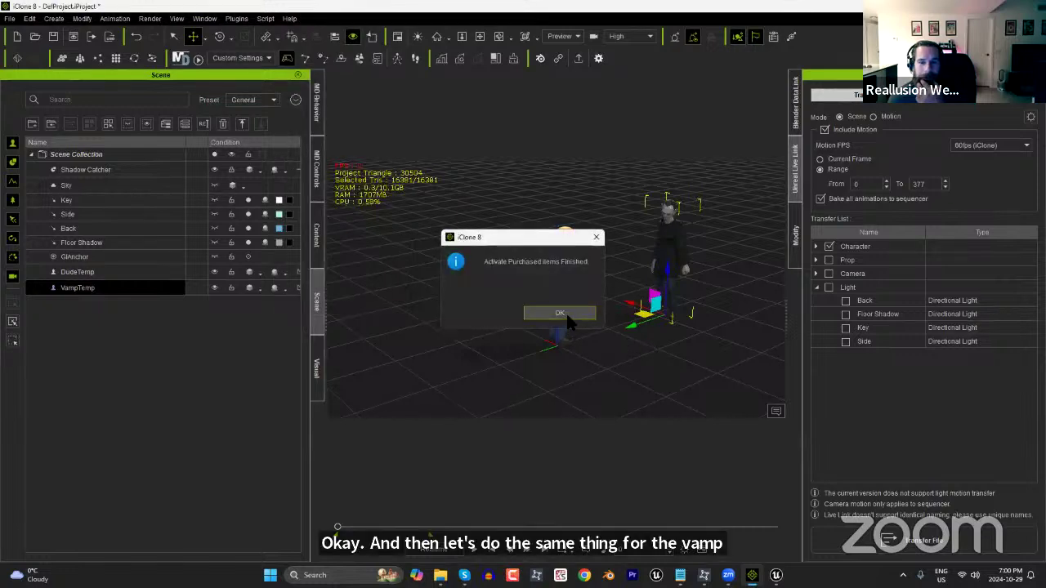
pyautogui.click(567, 316)
# Export VampTemp to the Desktop as an FBX file named VampTemp, using the Unreal preset and frame range 0 to 377.
pyautogui.click(8, 18)
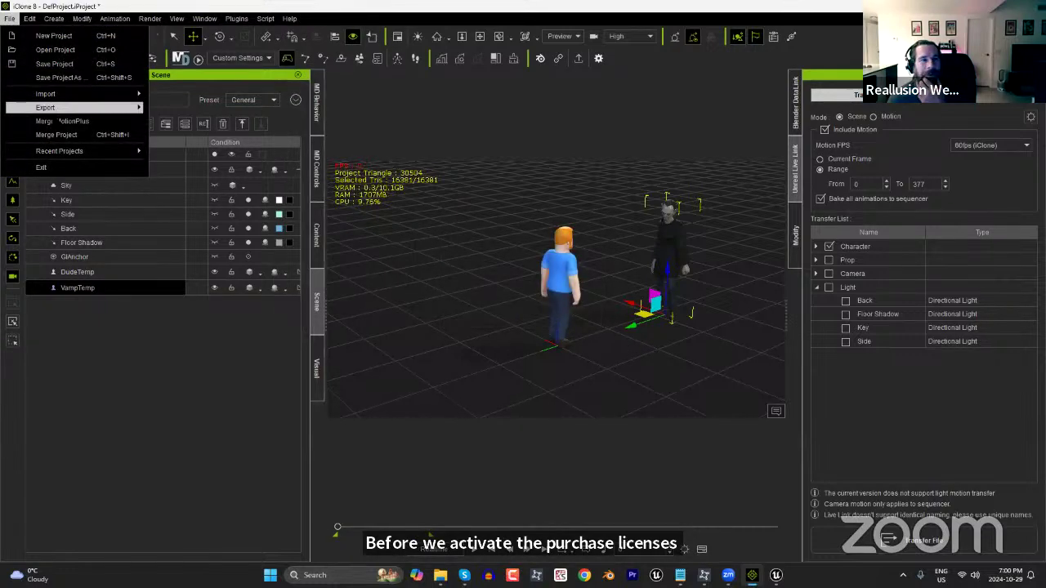
pyautogui.moveTo(78, 108)
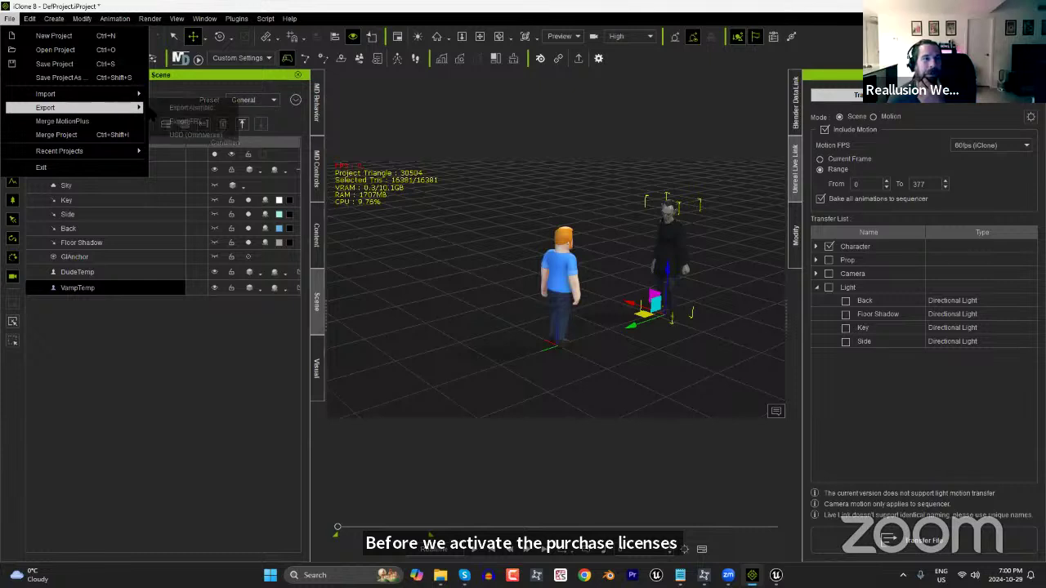
pyautogui.click(206, 121)
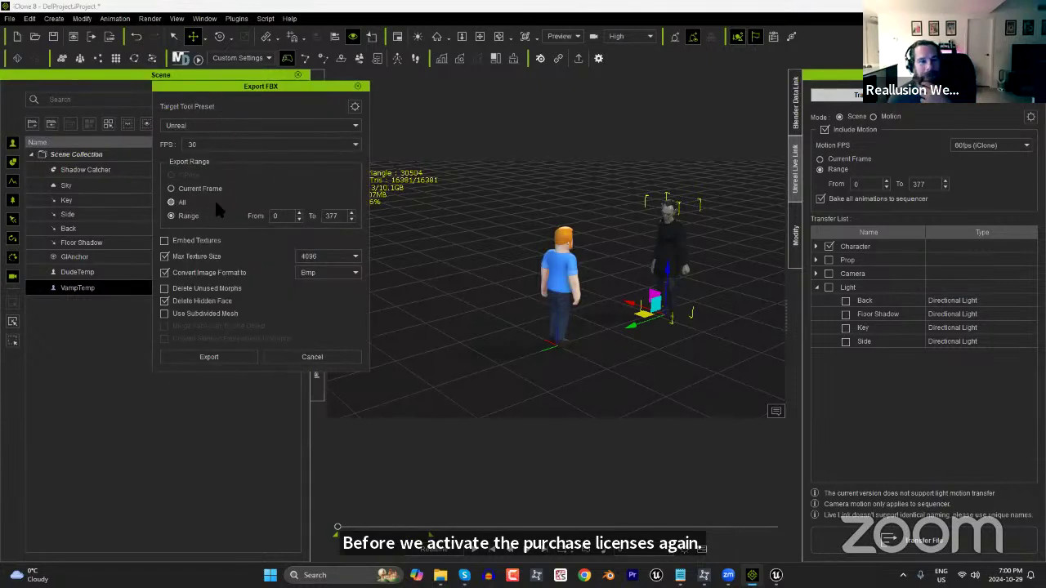
pyautogui.click(222, 353)
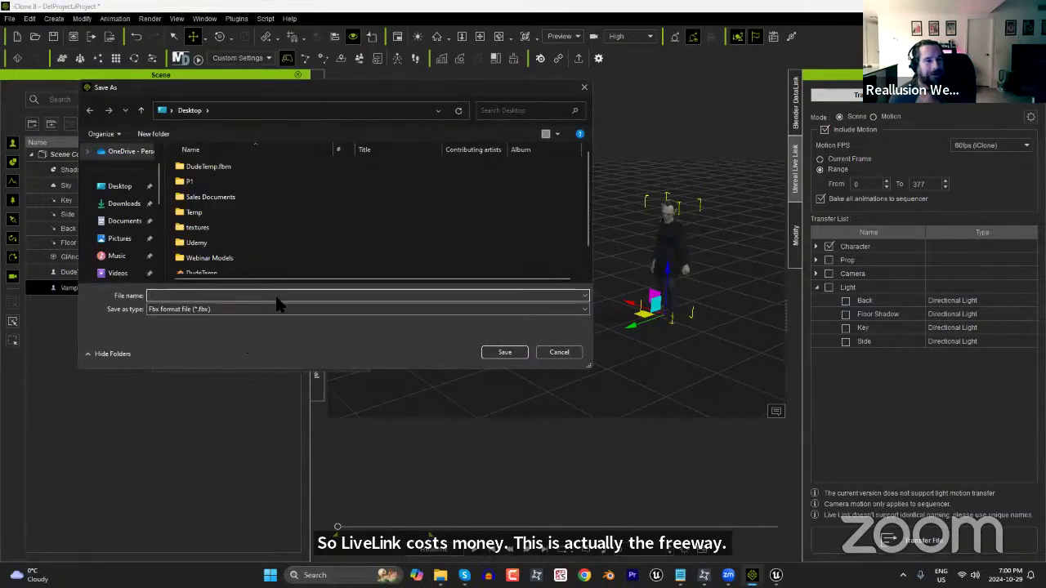
pyautogui.scroll(-1, 248, 230)
pyautogui.write('VampTemp')
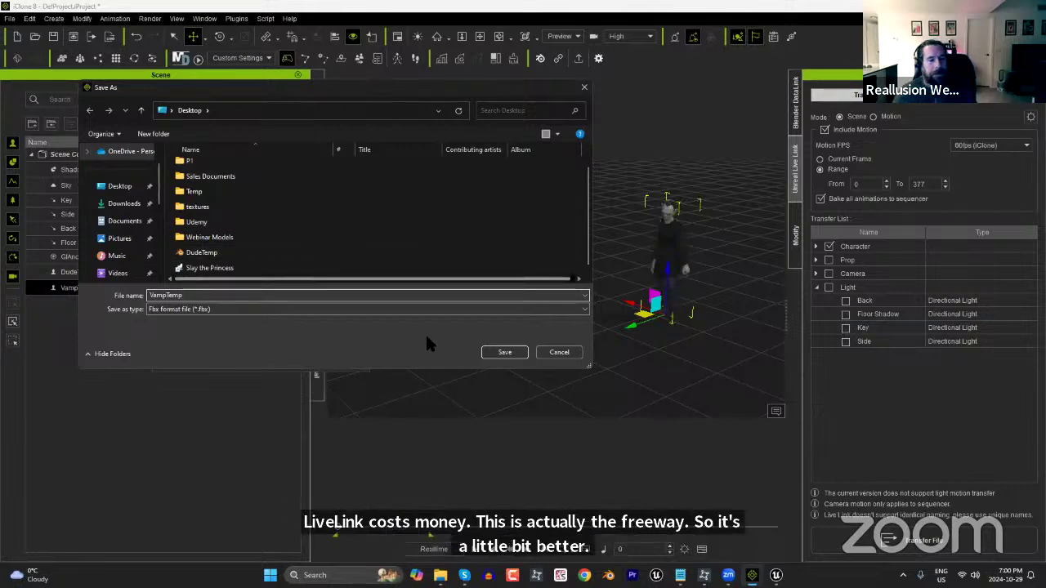
pyautogui.click(504, 352)
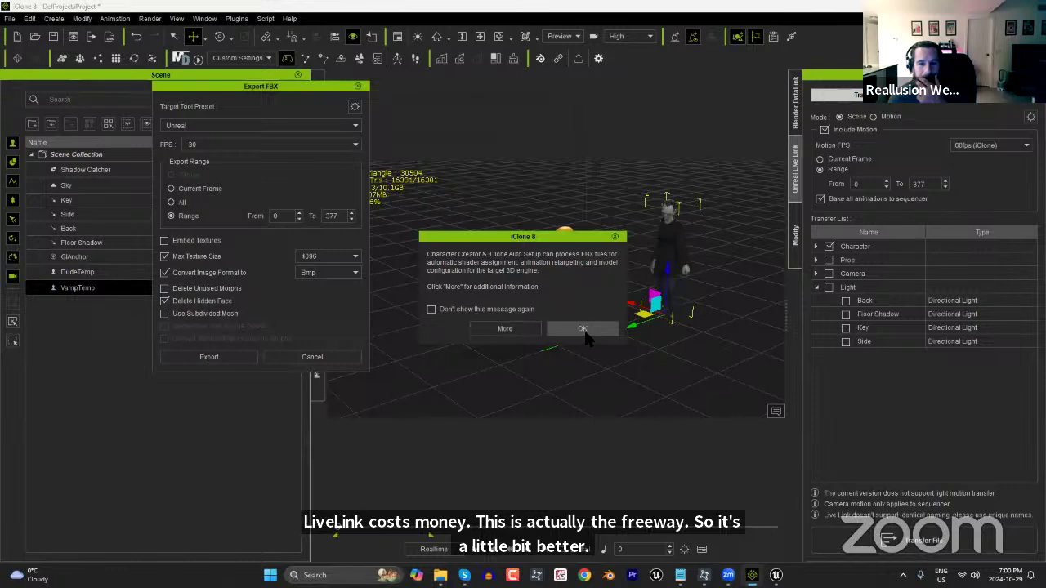
pyautogui.click(582, 330)
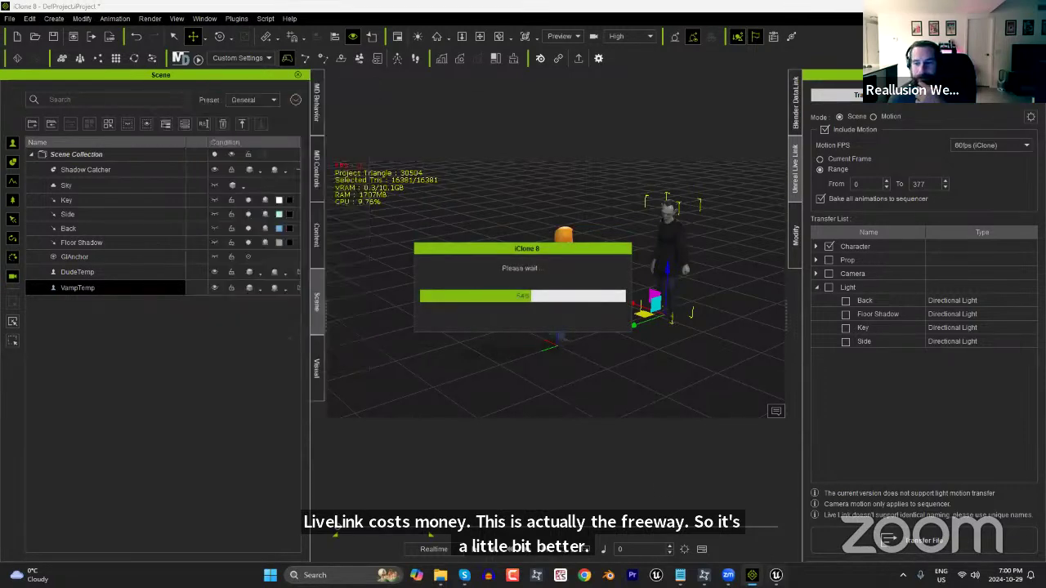
# Switch to Unreal, create a folder named TempChars inside Content > RLContent, and open it.
pyautogui.click(776, 574)
pyautogui.hotkey('ctrl', 'space')
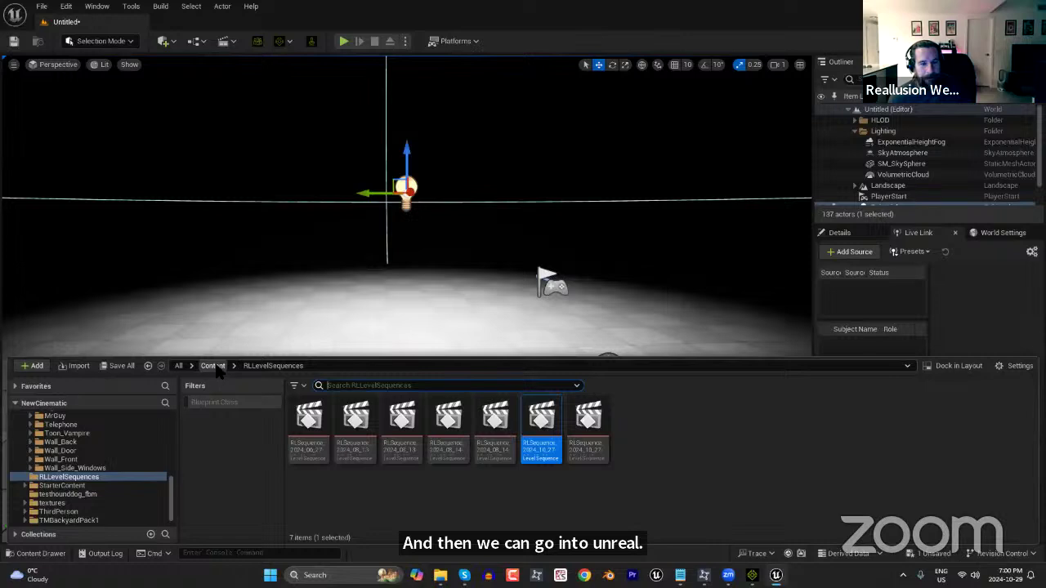
pyautogui.click(212, 366)
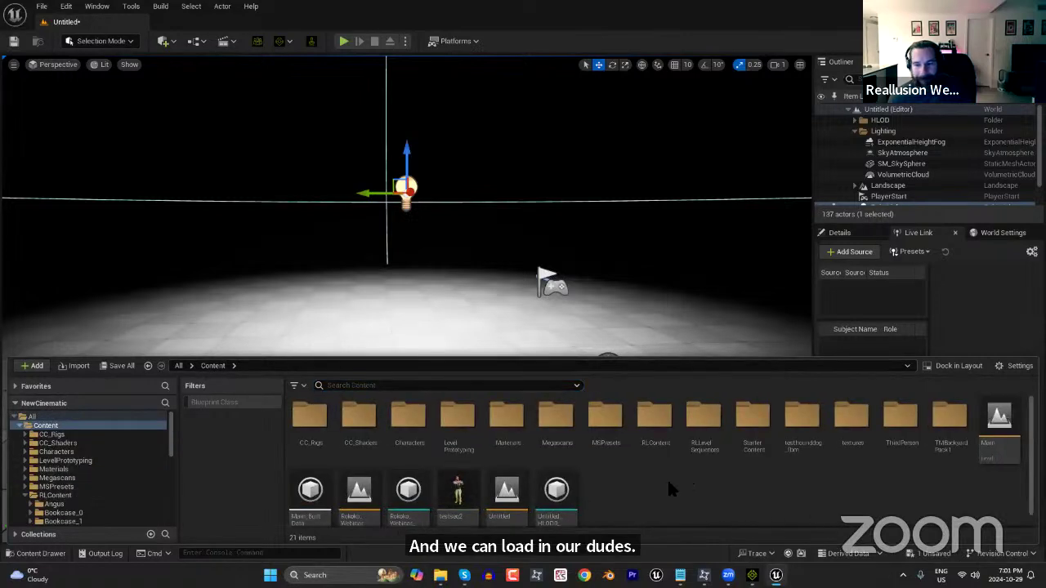
pyautogui.doubleClick(655, 416)
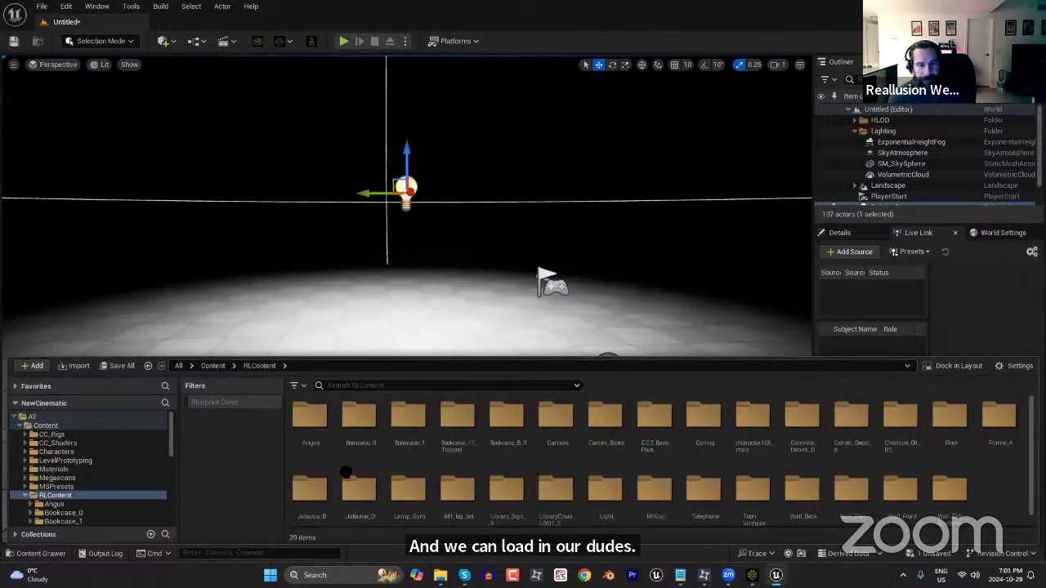
pyautogui.rightClick(974, 505)
pyautogui.click(969, 130)
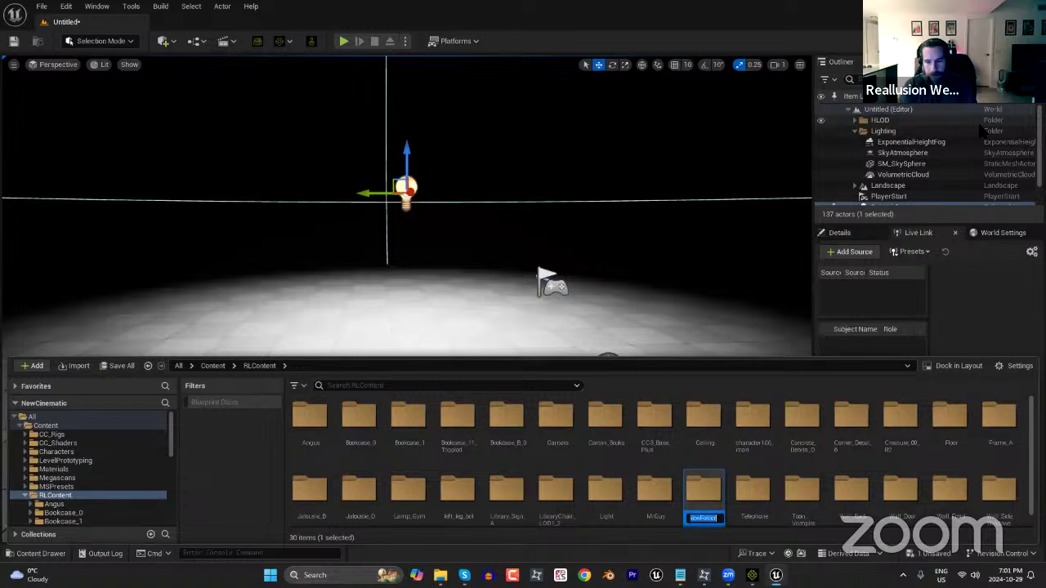
pyautogui.write('TempChars')
pyautogui.press('Return')
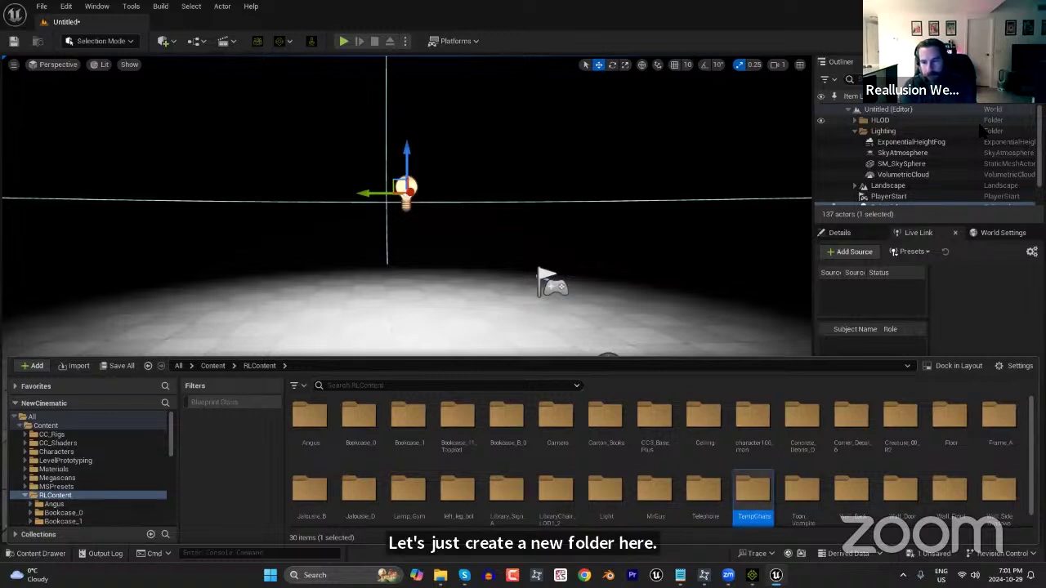
pyautogui.doubleClick(760, 499)
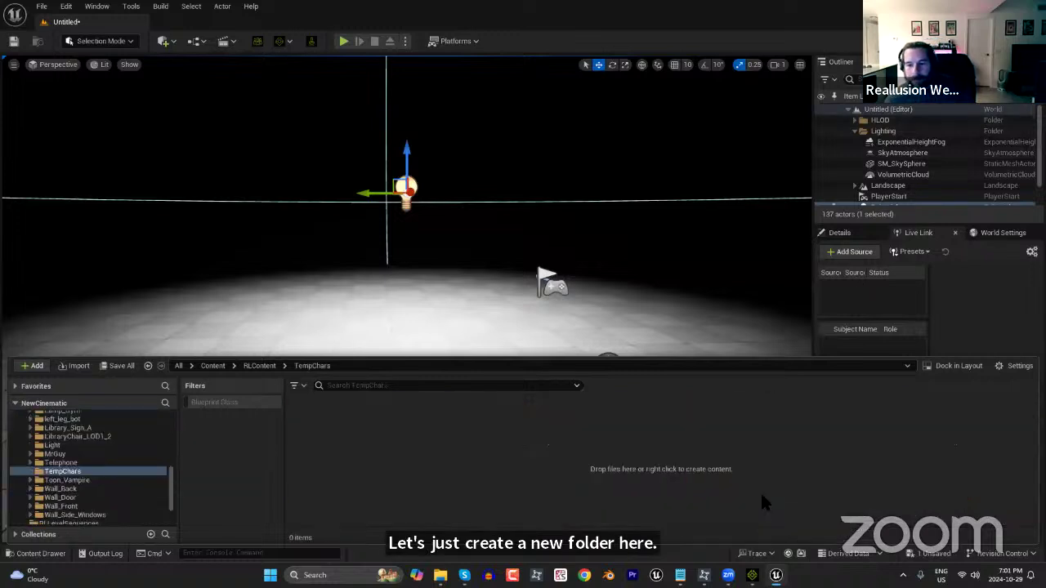
# Bring the VampTemp FBX from the desktop into the TempChars folder, accepting Auto Setup with the Standard Shader.
pyautogui.moveTo(442, 554)
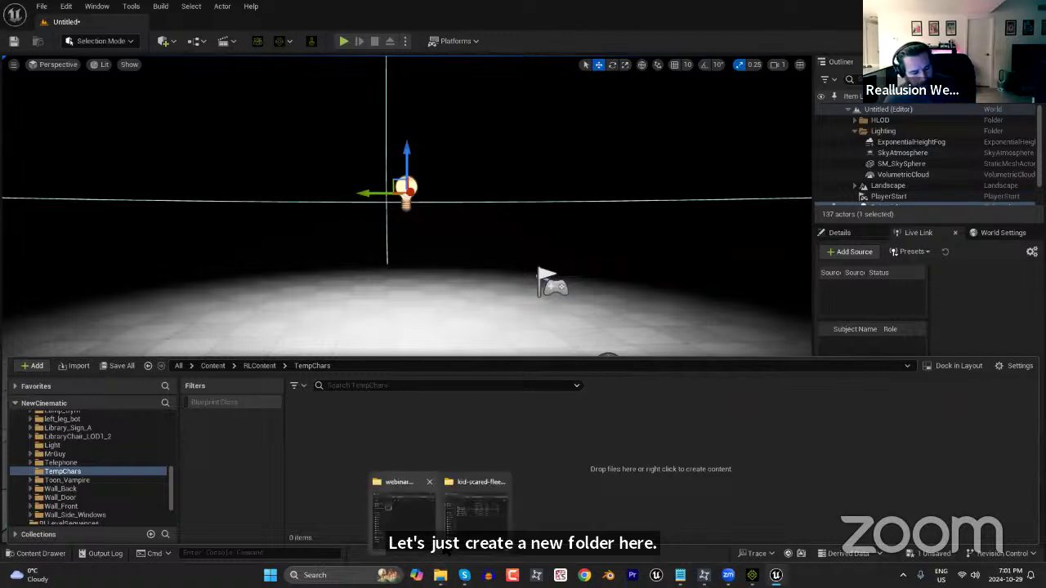
pyautogui.press('super+d')
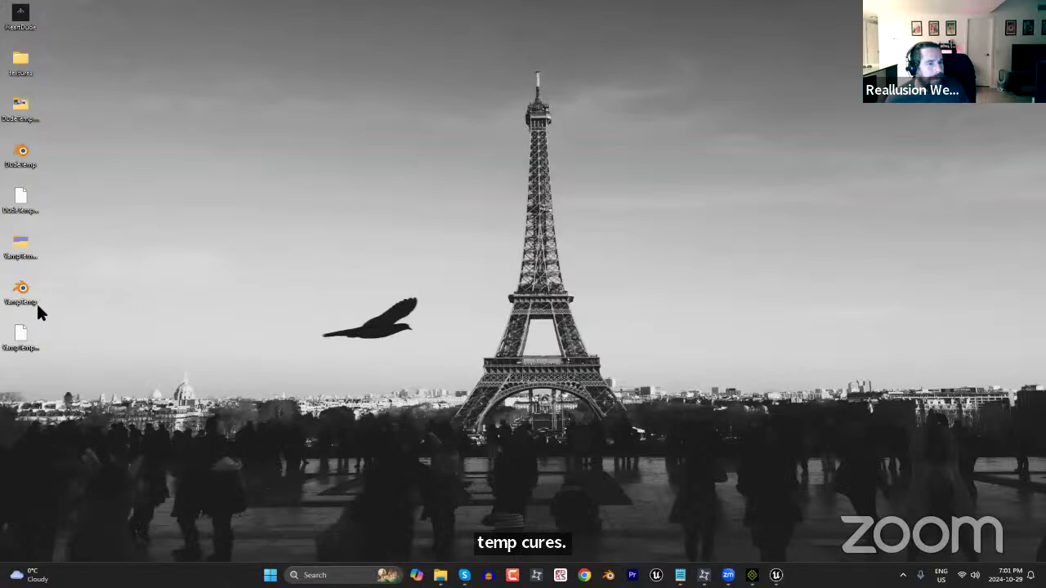
pyautogui.click(24, 337)
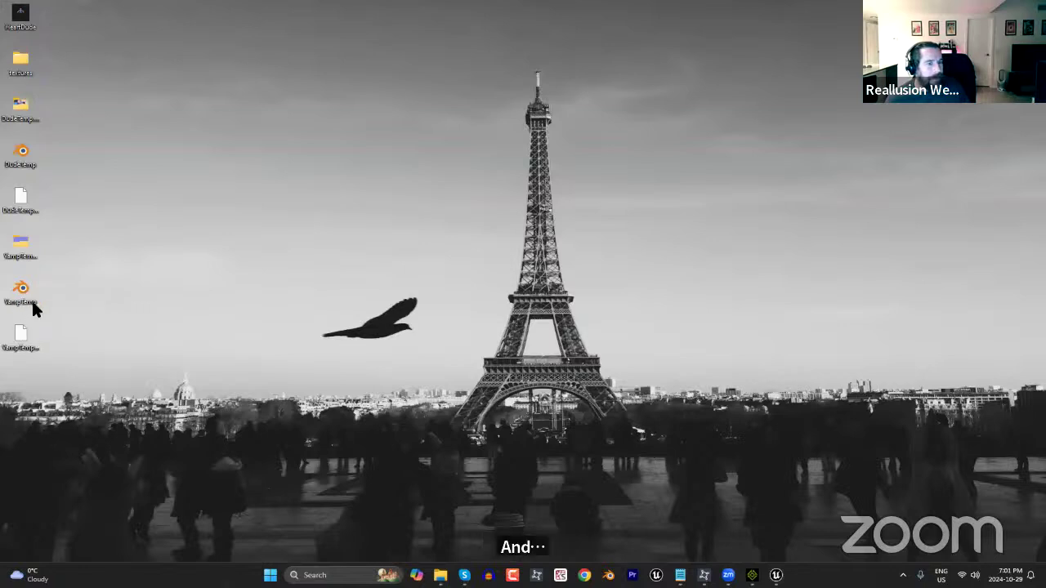
pyautogui.moveTo(43, 302); pyautogui.dragTo(571, 458)
pyautogui.hotkey('alt', 'Tab')
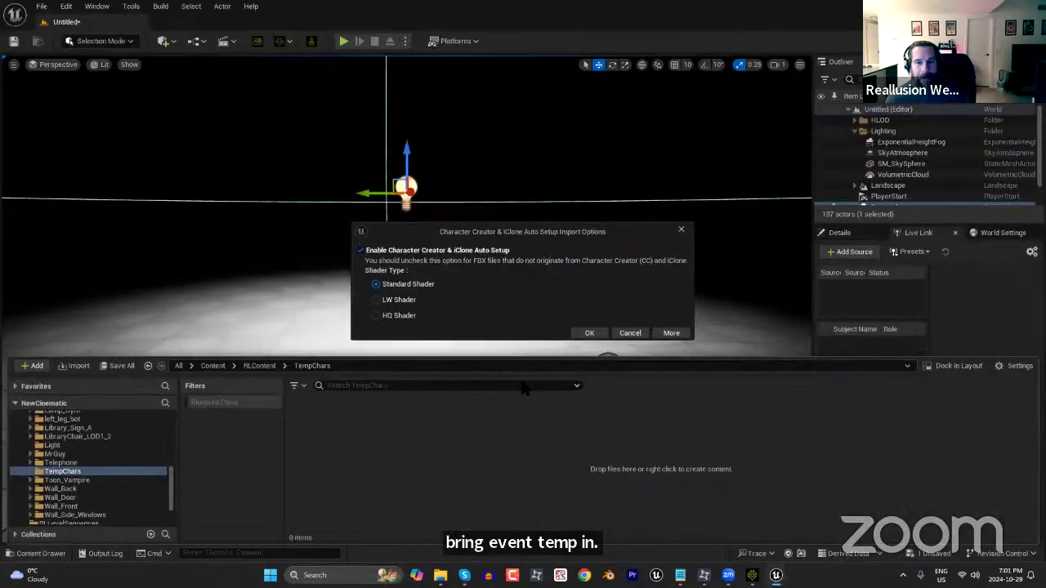
pyautogui.click(596, 335)
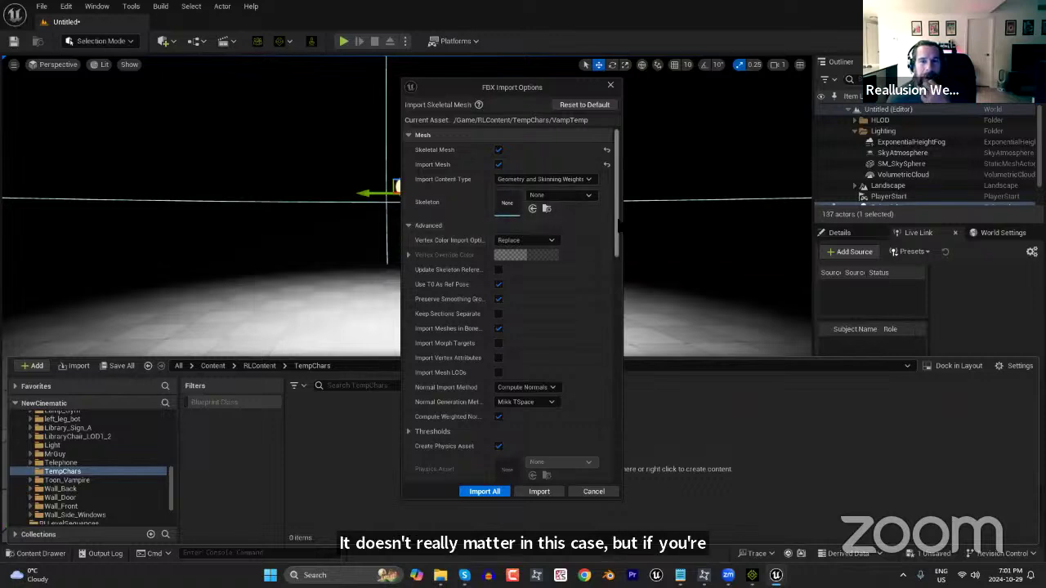
# Review the FBX import options, leave Skeleton at None and Animation Length at Exported Time, and import all of VampTemp.
pyautogui.scroll(-5, 618, 229)
pyautogui.scroll(1, 621, 296)
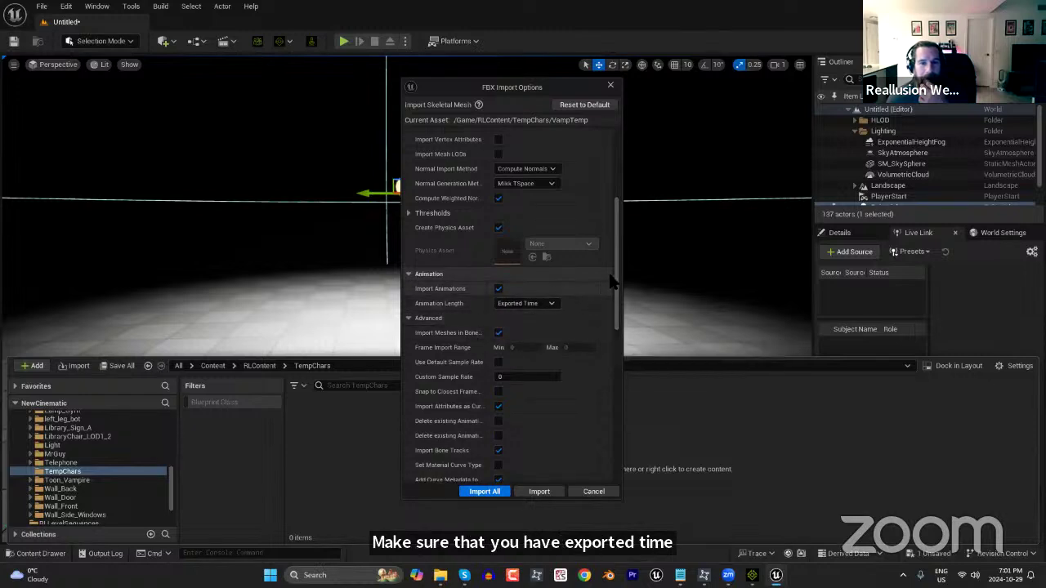
pyautogui.scroll(5, 612, 280)
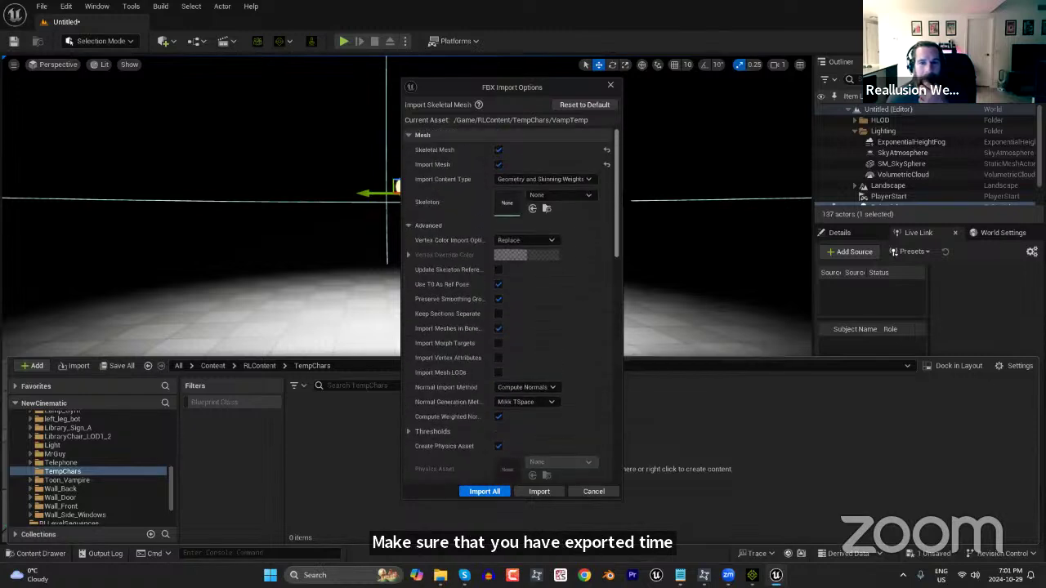
pyautogui.click(587, 196)
pyautogui.moveTo(683, 319)
pyautogui.mouseDown()
pyautogui.moveTo(683, 402)
pyautogui.moveTo(681, 312)
pyautogui.mouseUp()
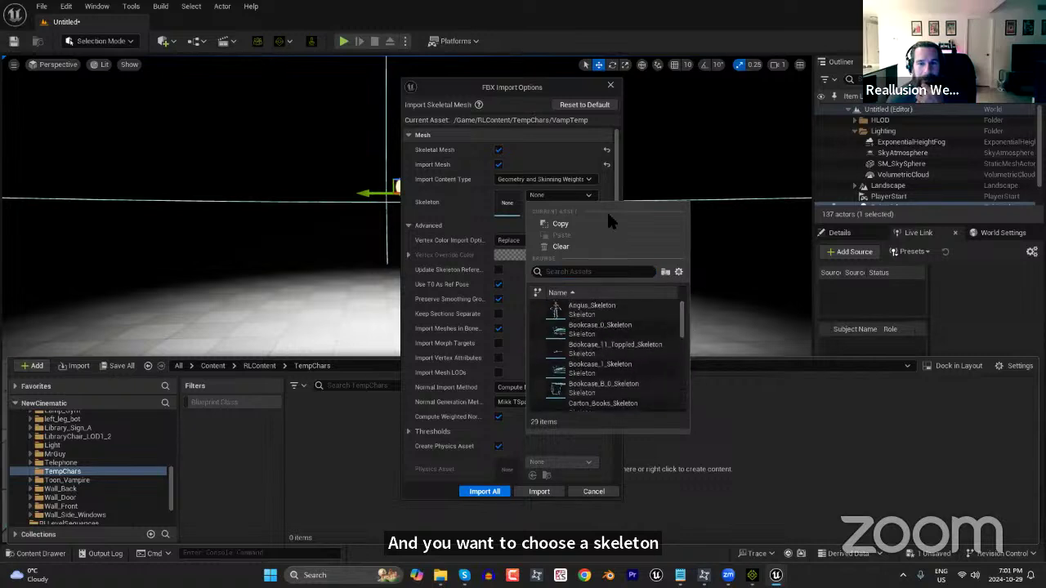
pyautogui.click(459, 188)
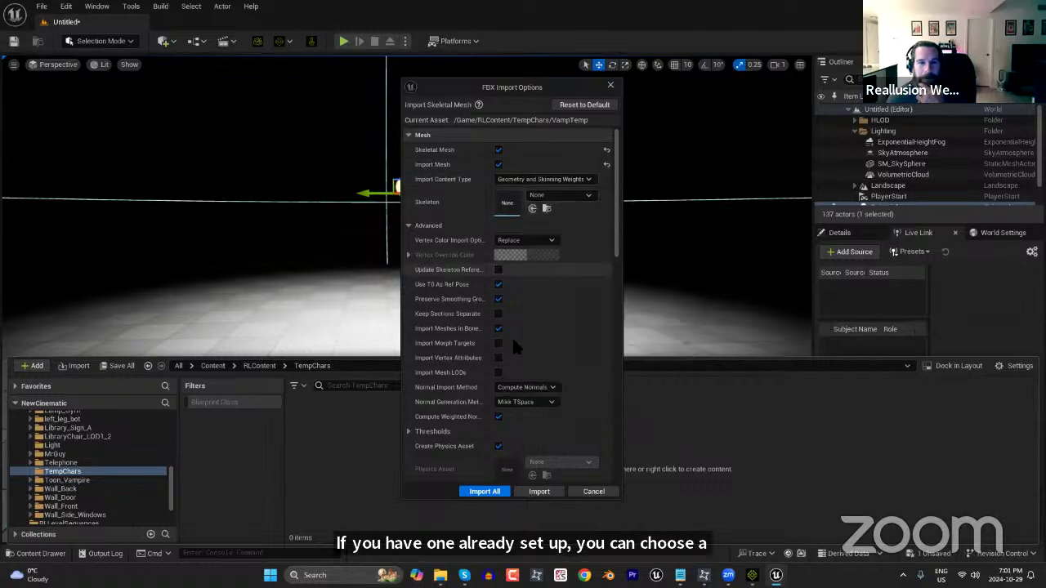
pyautogui.click(500, 492)
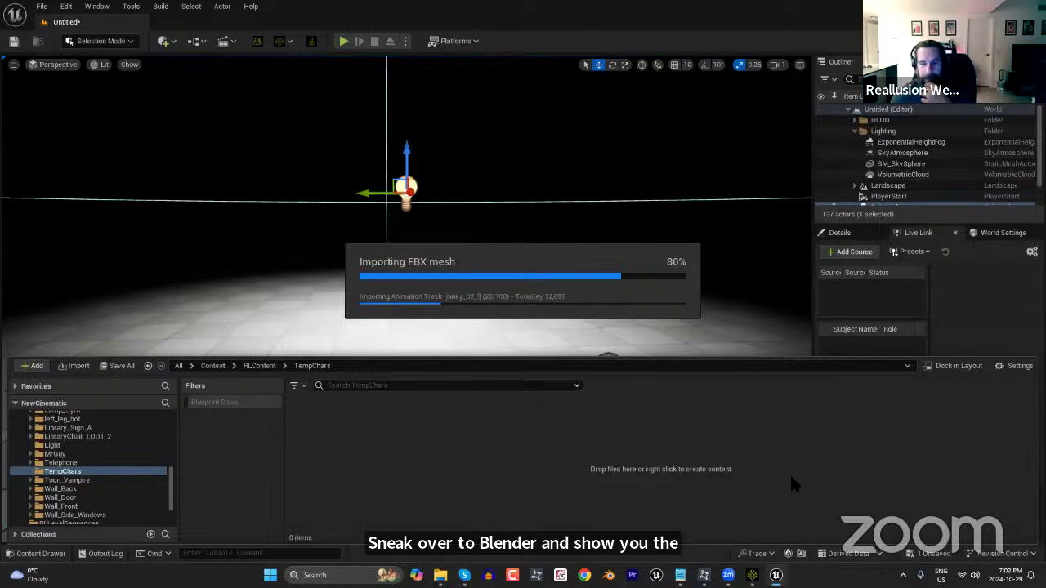
# Switch to Chrome and open the work profile.
pyautogui.moveTo(752, 575)
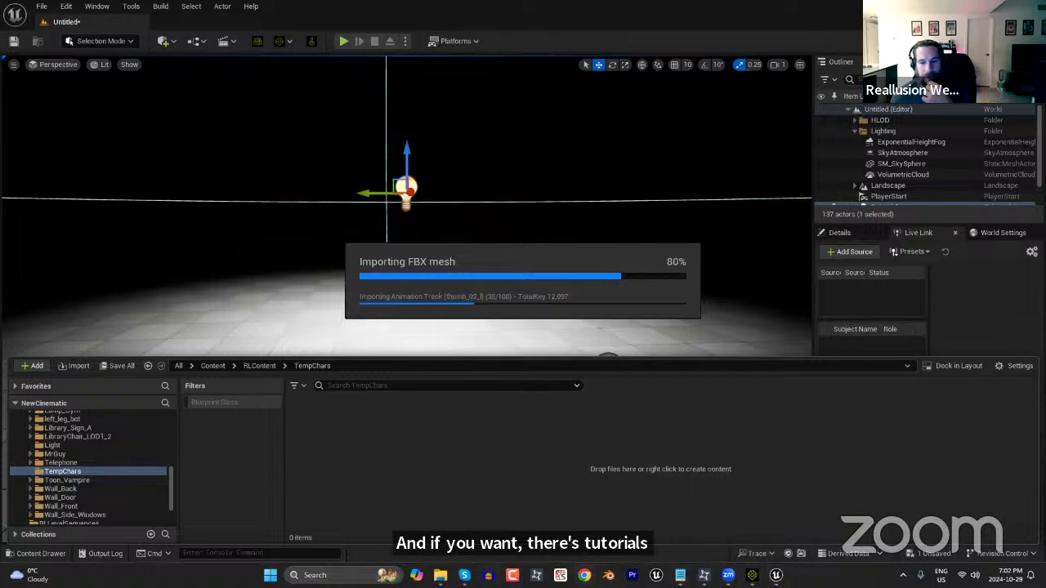
pyautogui.click(583, 575)
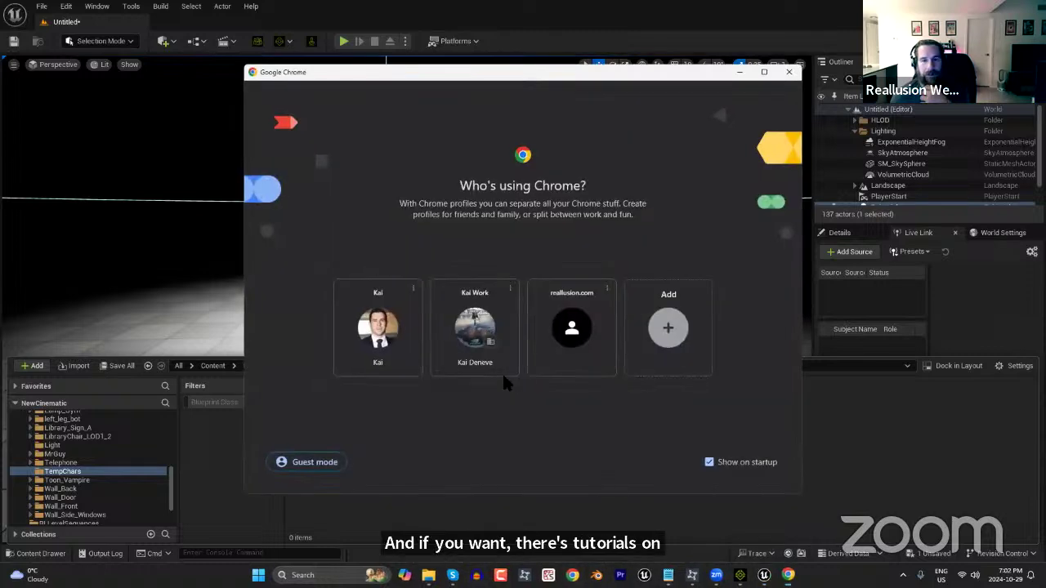
pyautogui.click(507, 372)
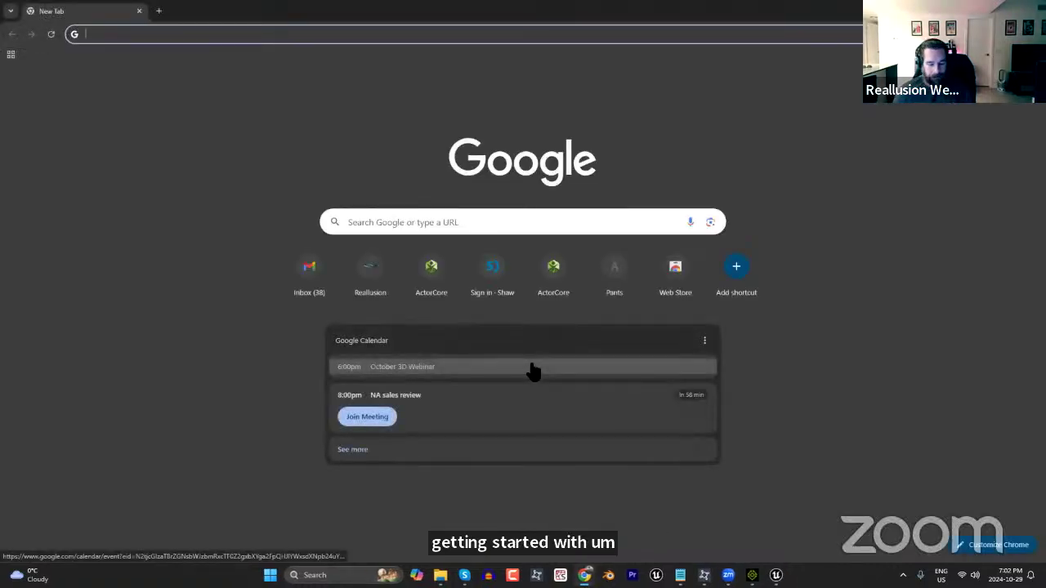
# Go to the Reallusion website and open its Free Online Tutorials.
pyautogui.write('reallusion')
pyautogui.press('Return')
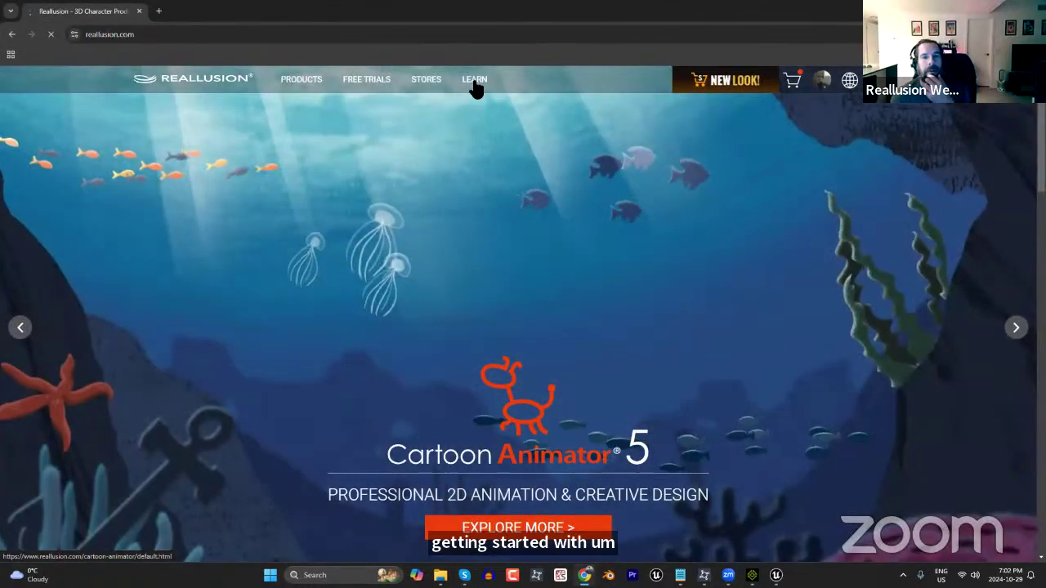
pyautogui.moveTo(475, 88)
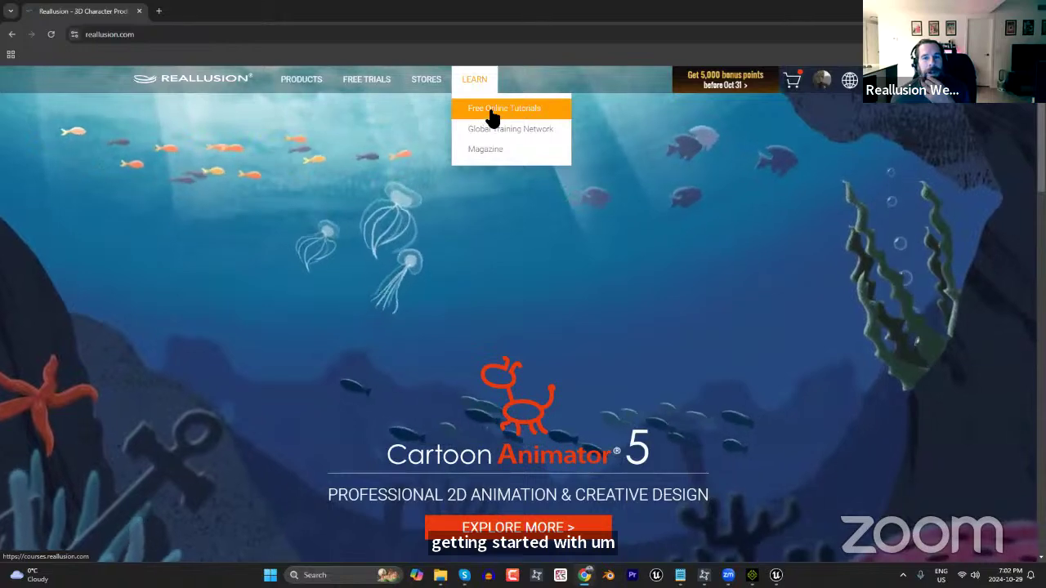
pyautogui.click(490, 113)
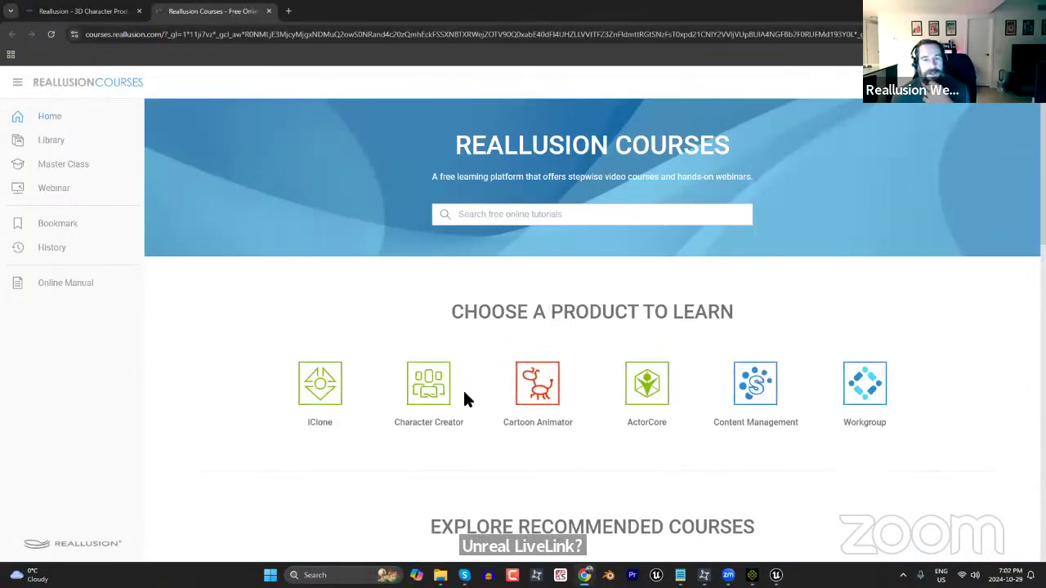
# Browse the iClone courses to the Unreal tutorials under Pipelines, Plug-ins & Render.
pyautogui.scroll(-2, 511, 335)
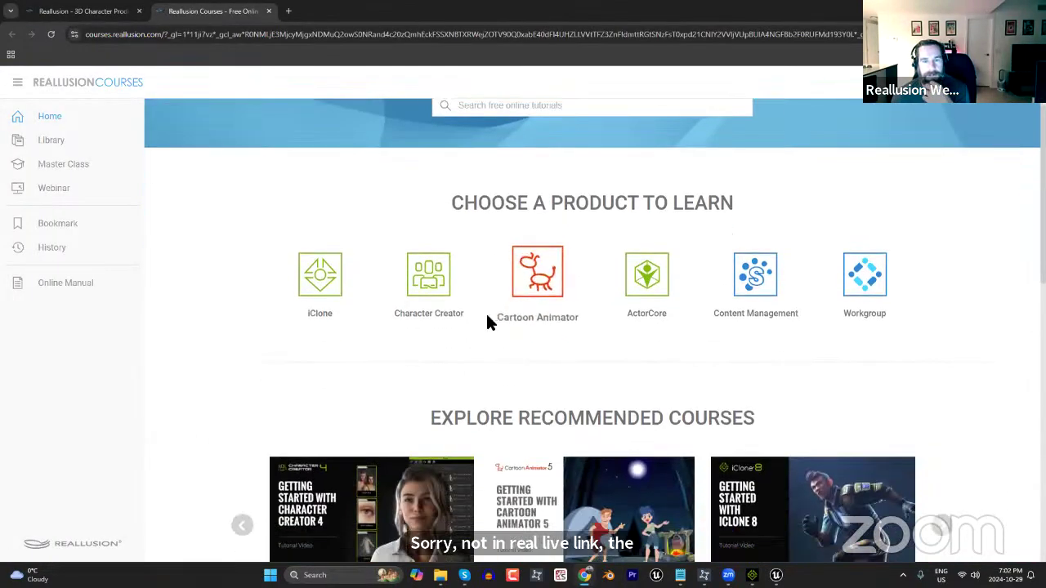
pyautogui.scroll(-3, 474, 320)
pyautogui.scroll(3, 469, 303)
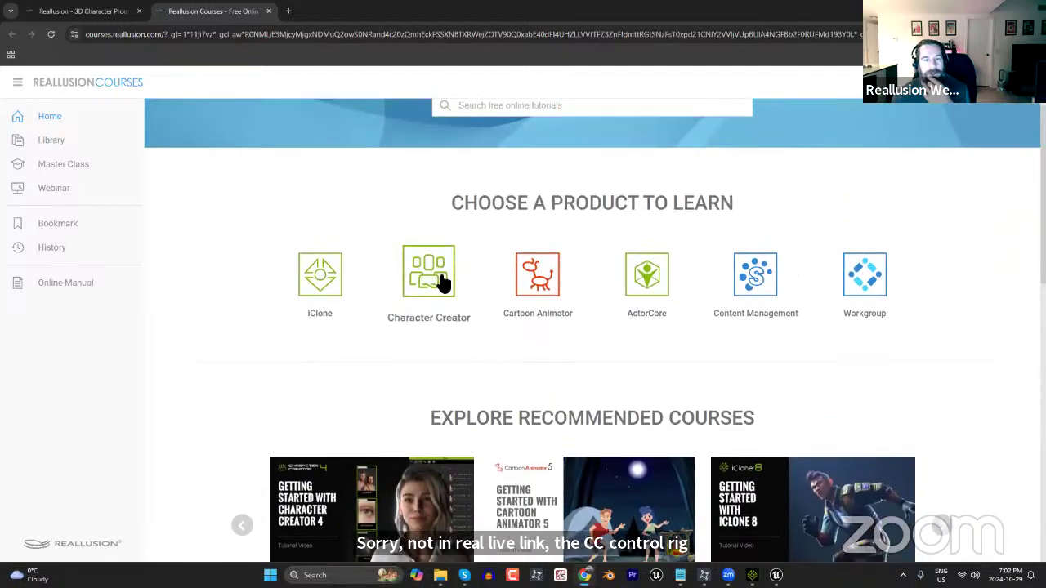
pyautogui.click(335, 273)
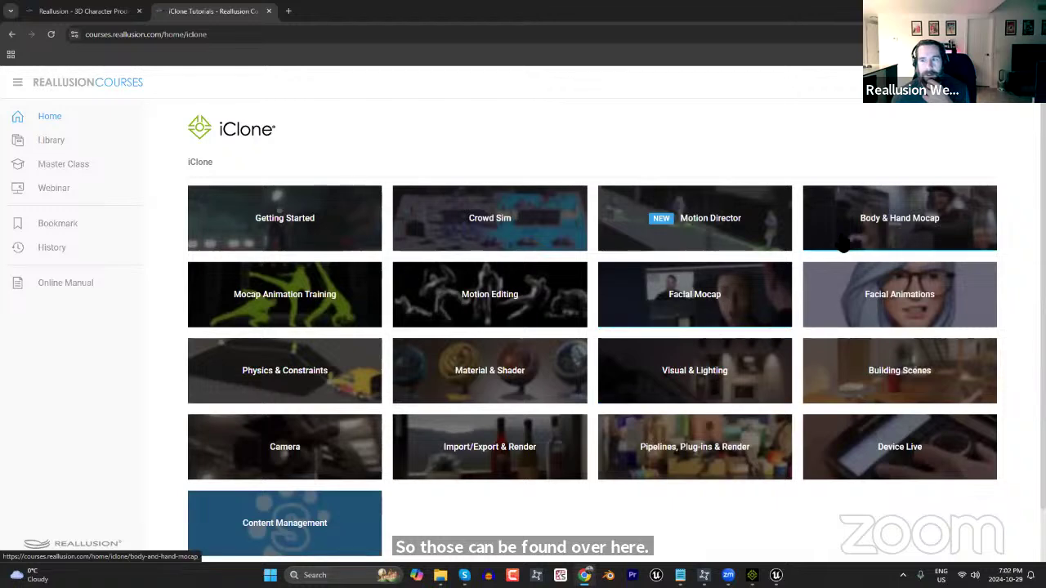
pyautogui.click(715, 447)
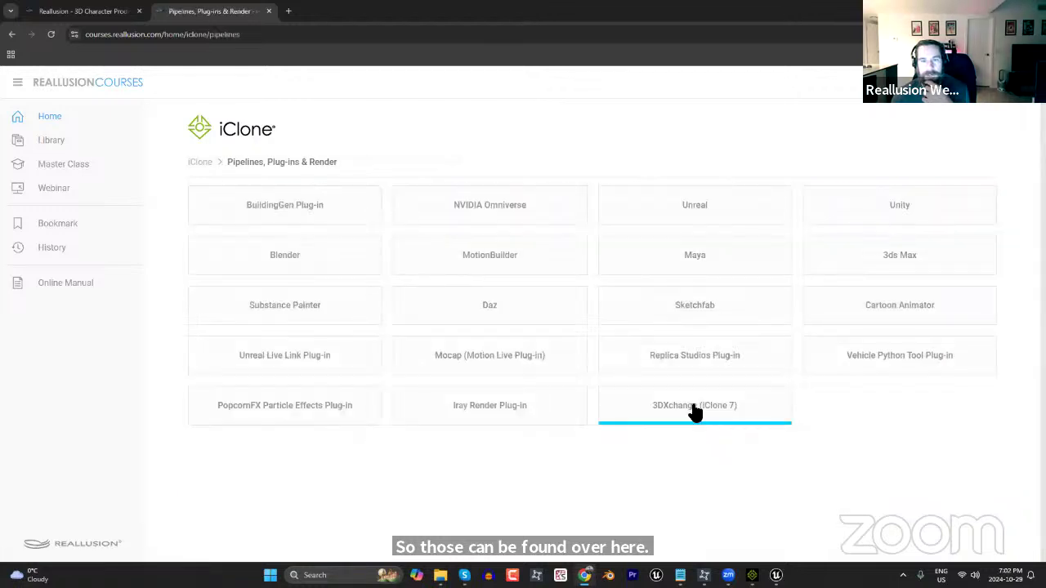
pyautogui.click(729, 206)
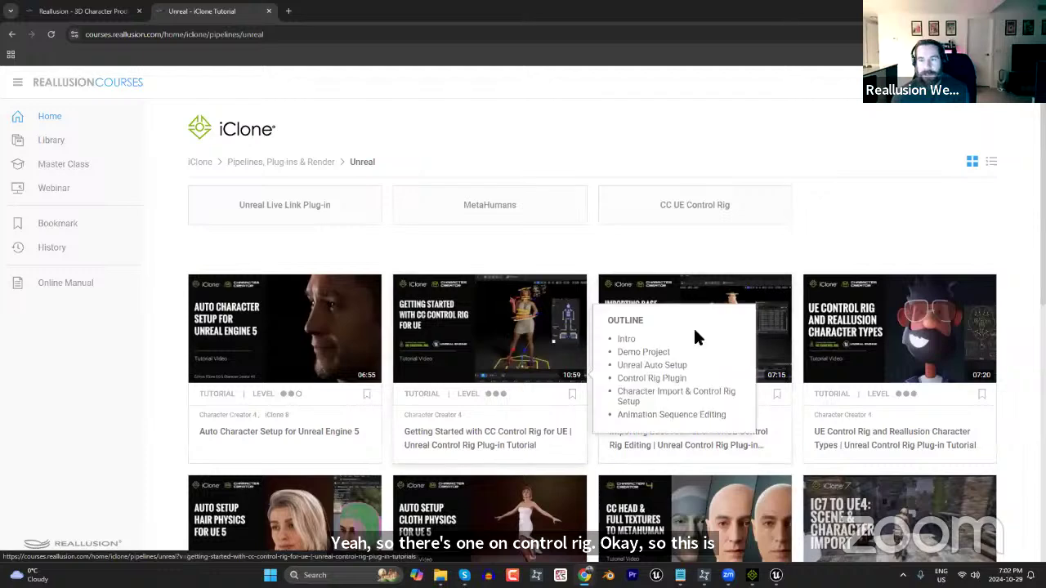
# Open the tutorial "Getting Started with CC Control Rig for UE" and watch it on YouTube.
pyautogui.moveTo(899, 403)
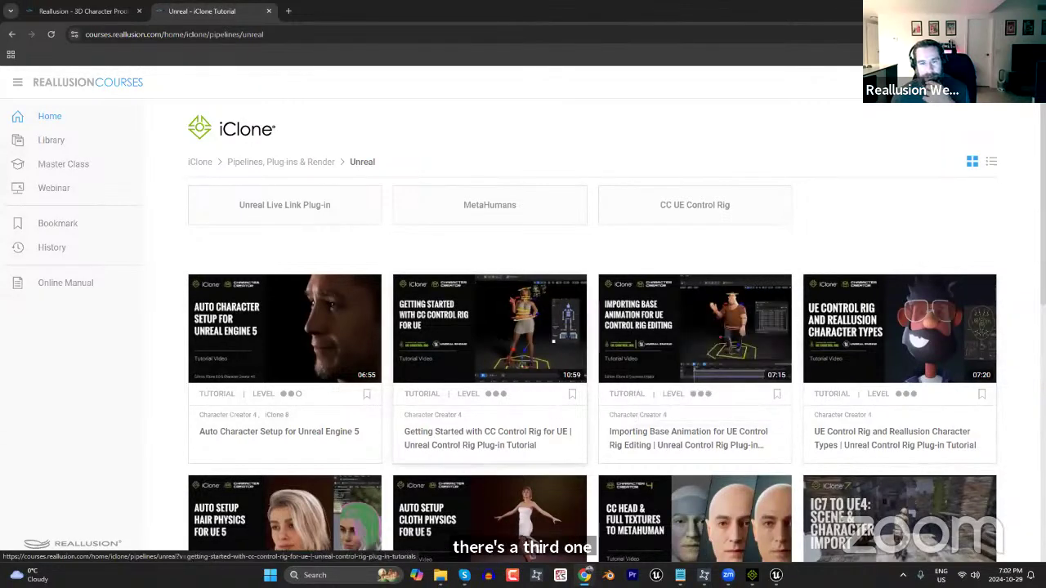
pyautogui.click(497, 321)
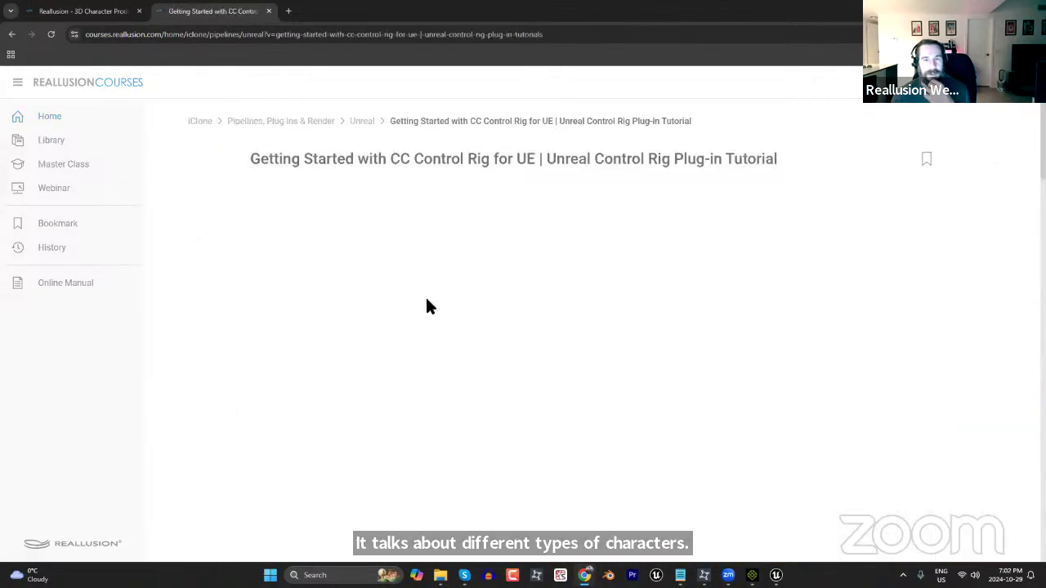
pyautogui.scroll(-1, 355, 129)
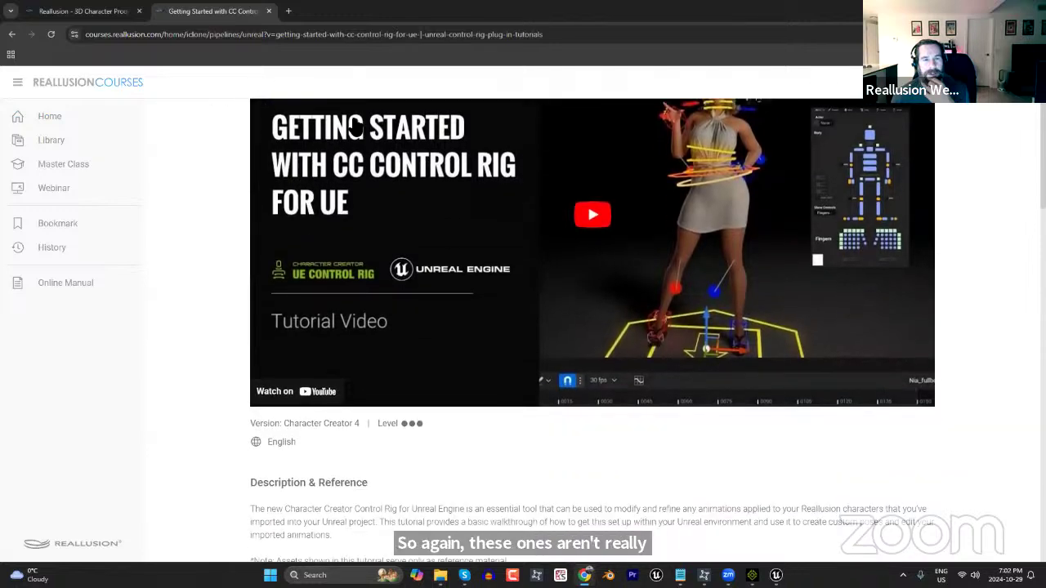
pyautogui.scroll(-2, 355, 128)
pyautogui.click(319, 272)
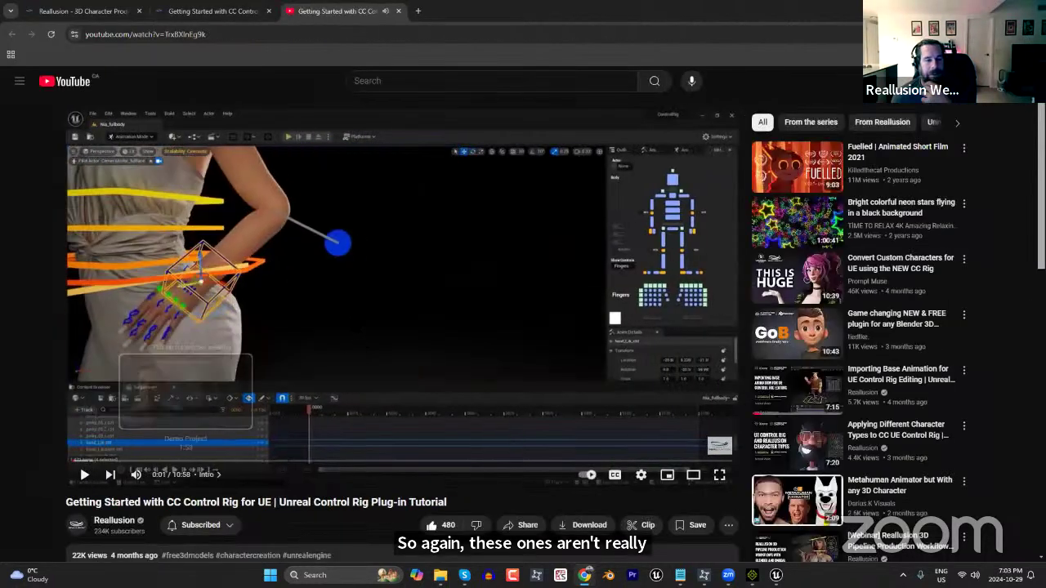
# Copy the share link of the CC Control Rig tutorial video and close the share dialog.
pyautogui.scroll(-1, 156, 466)
pyautogui.click(521, 415)
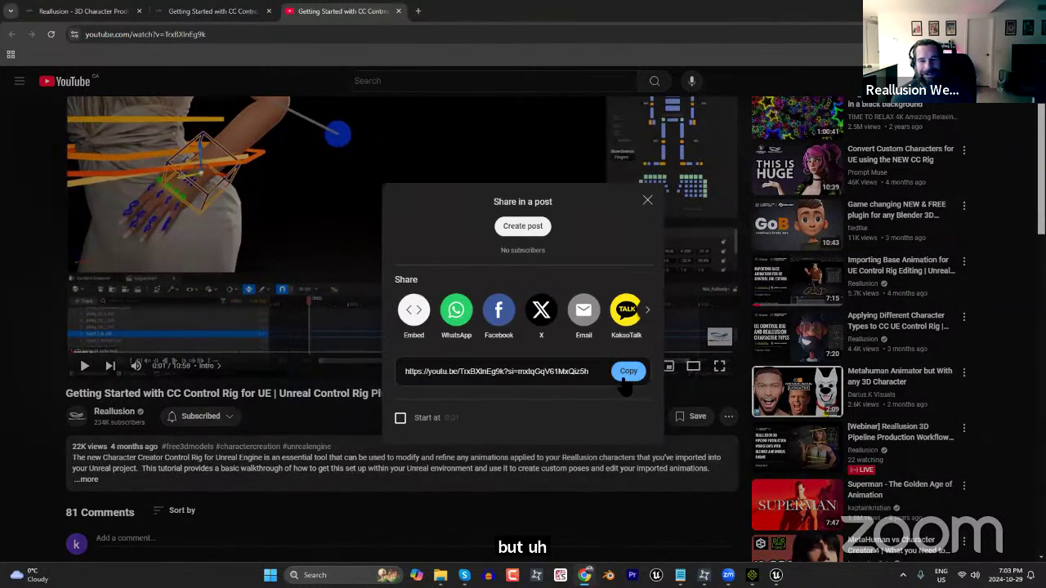
pyautogui.click(628, 372)
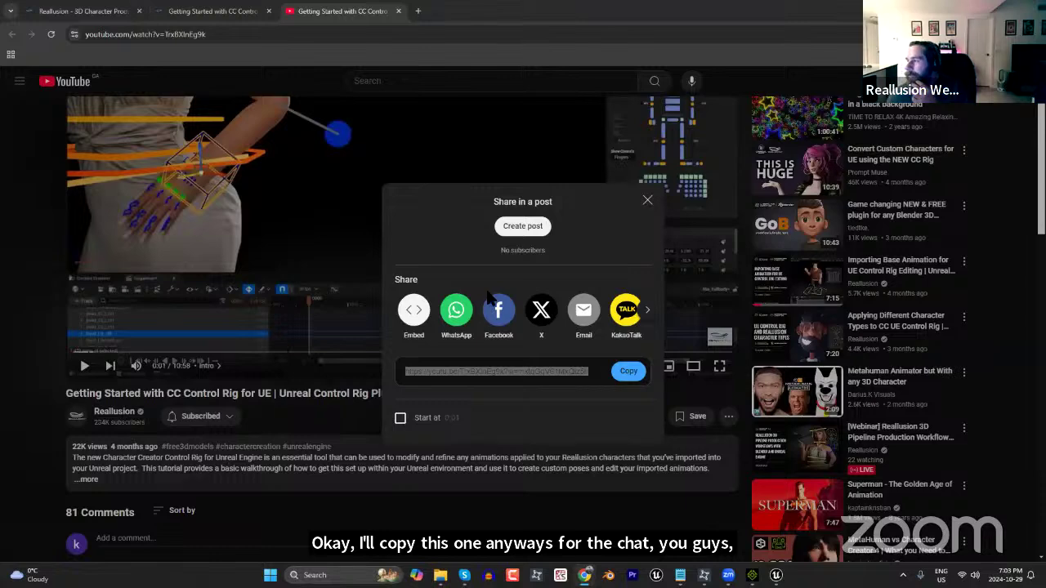
pyautogui.click(648, 200)
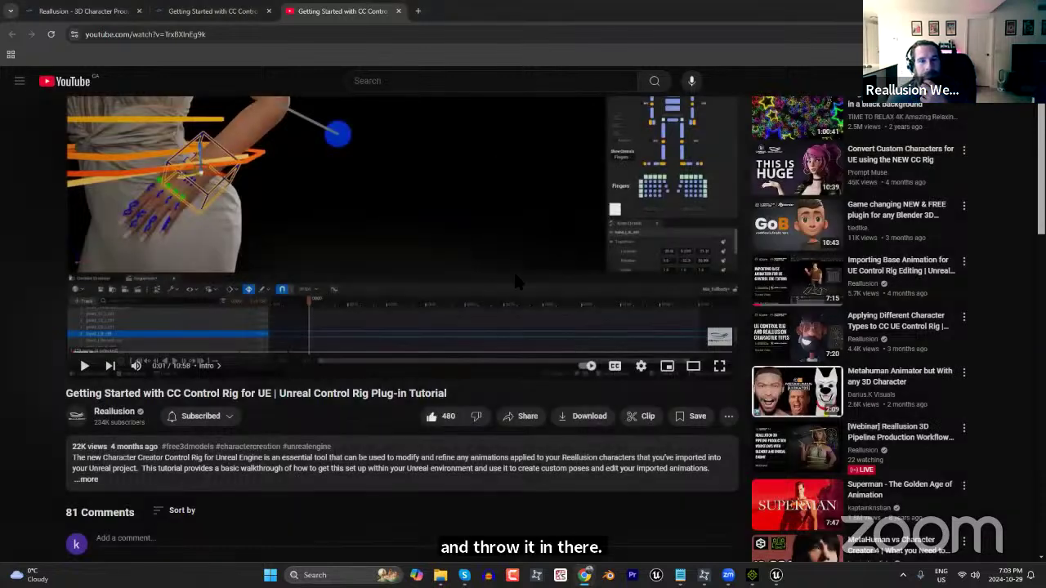
# Switch to iClone and start a new project, discarding the current one without saving.
pyautogui.hotkey('alt', 'Tab')
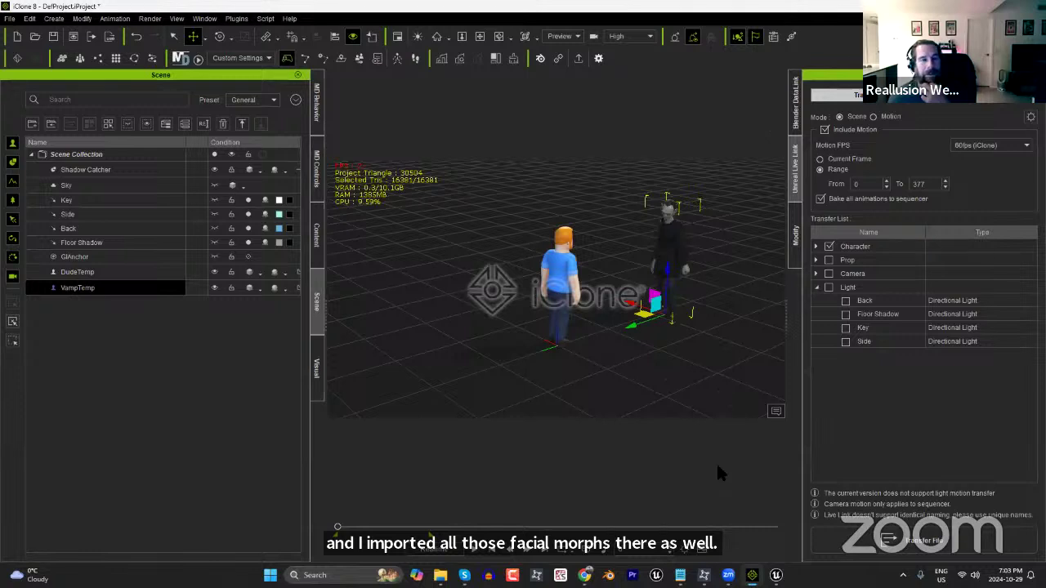
pyautogui.click(17, 36)
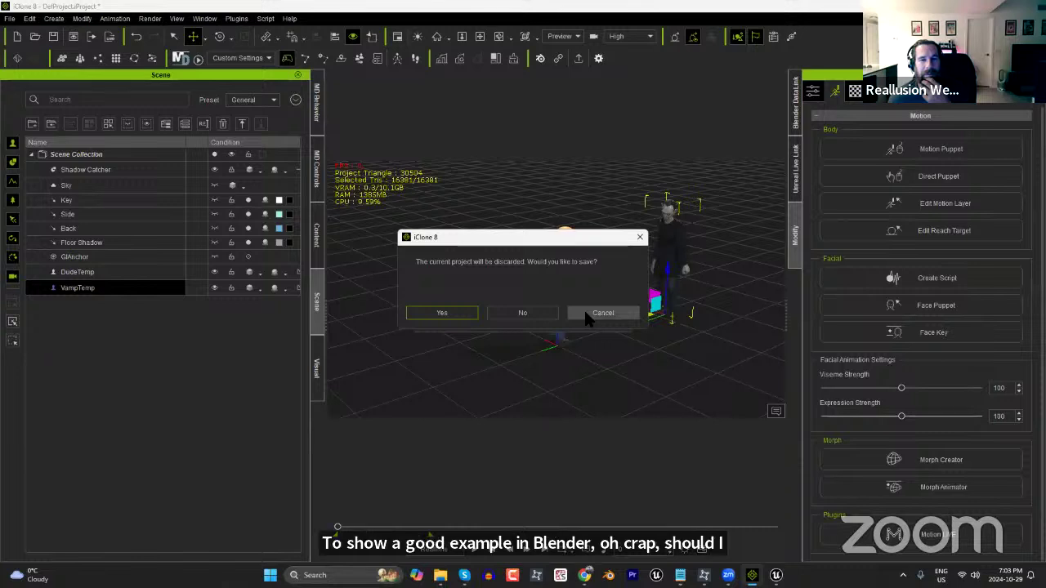
pyautogui.click(531, 313)
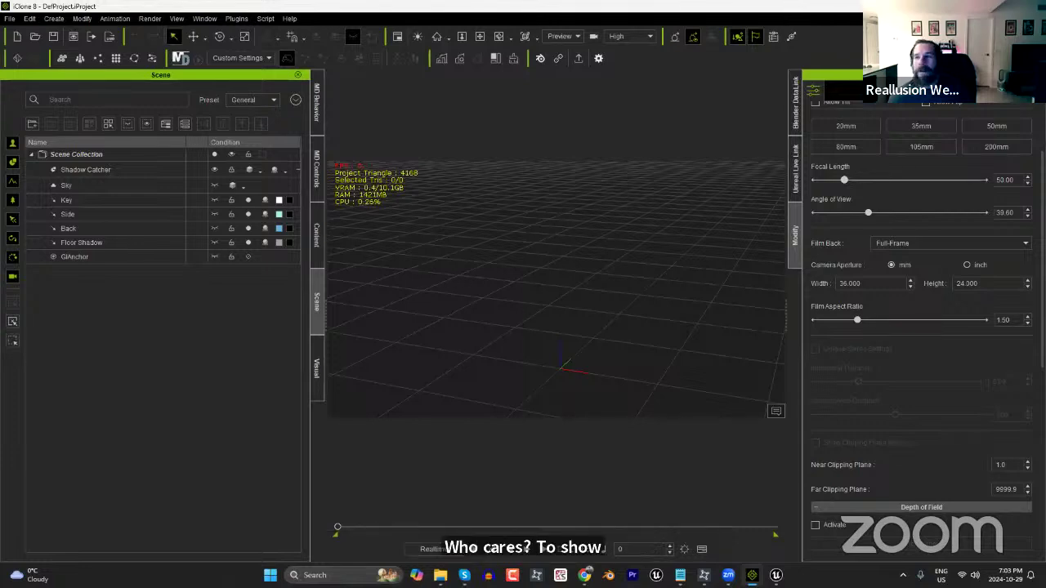
# Bring up Reallusion Hub and launch Character Creator v4.5.
pyautogui.hotkey('alt', 'Tab')
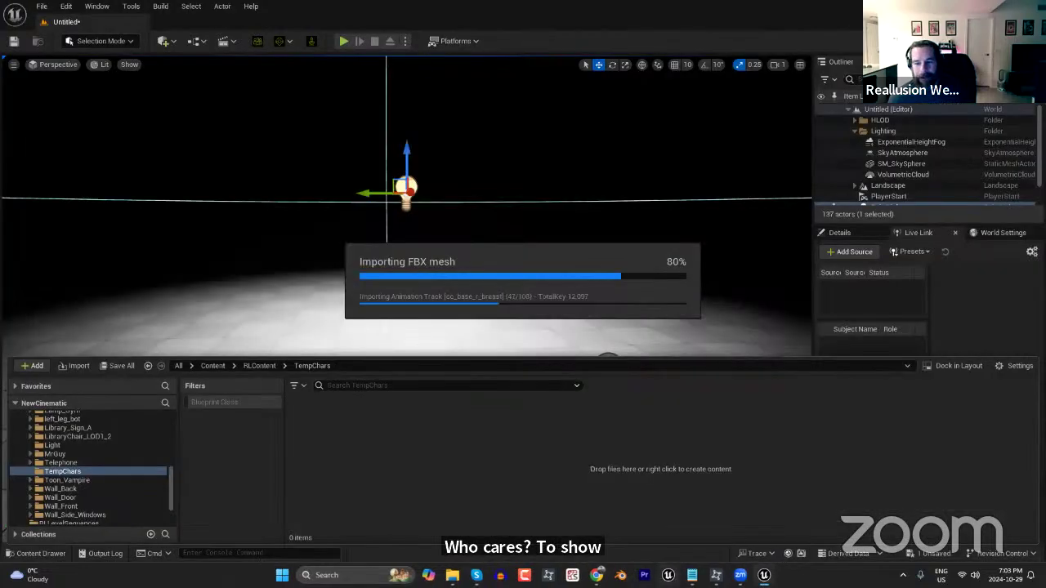
pyautogui.click(716, 573)
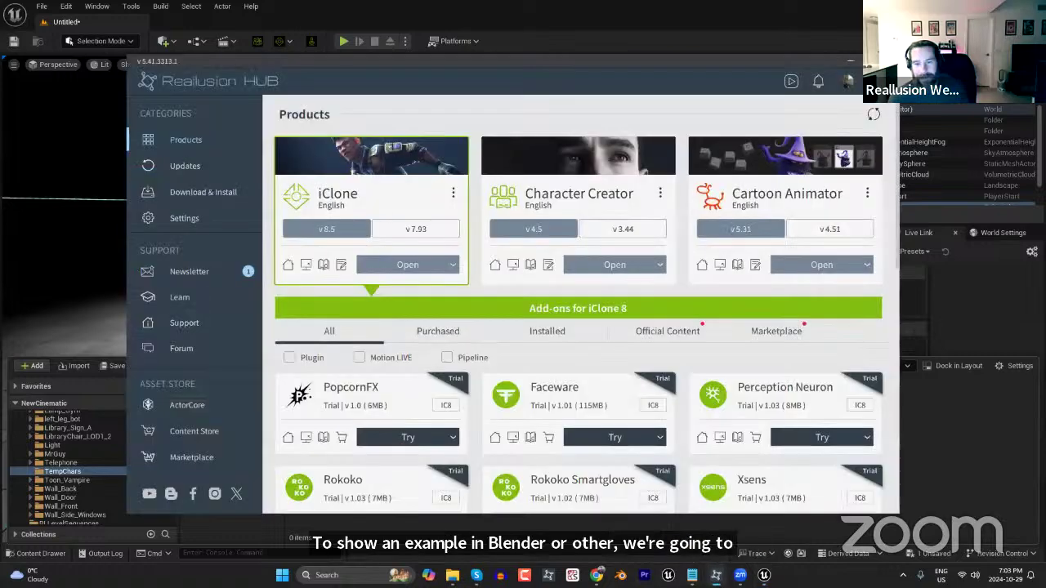
pyautogui.click(625, 261)
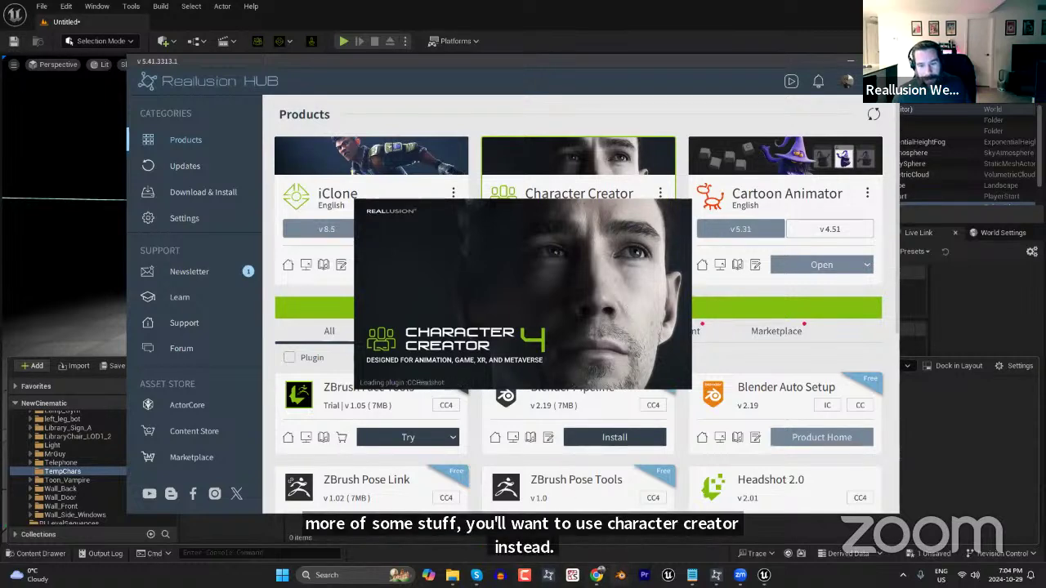
# Launch Blender, delete the default cube, and show the CC/iC DataLink settings in the viewport sidebar.
pyautogui.click(619, 570)
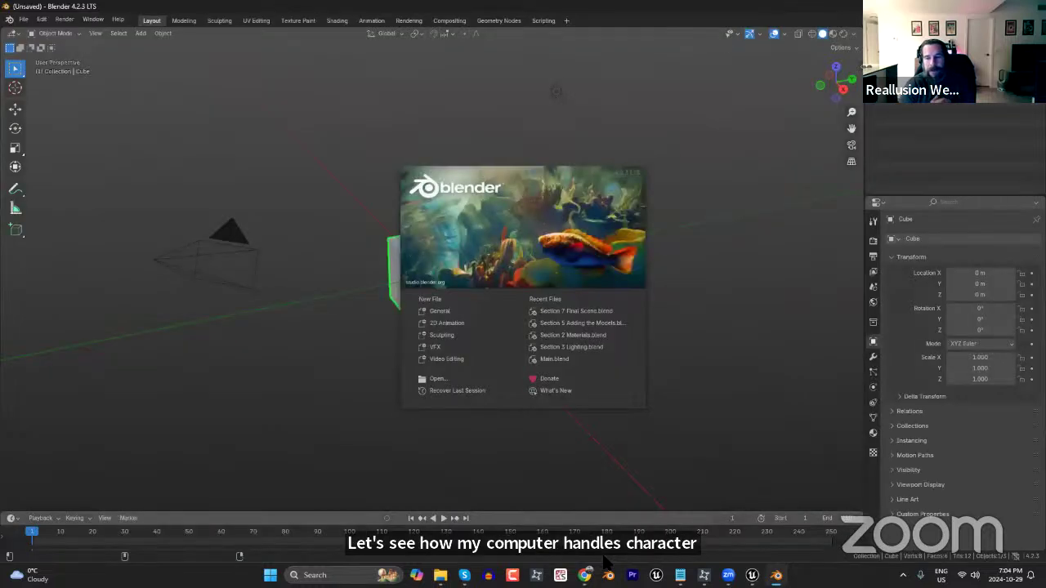
pyautogui.click(539, 263)
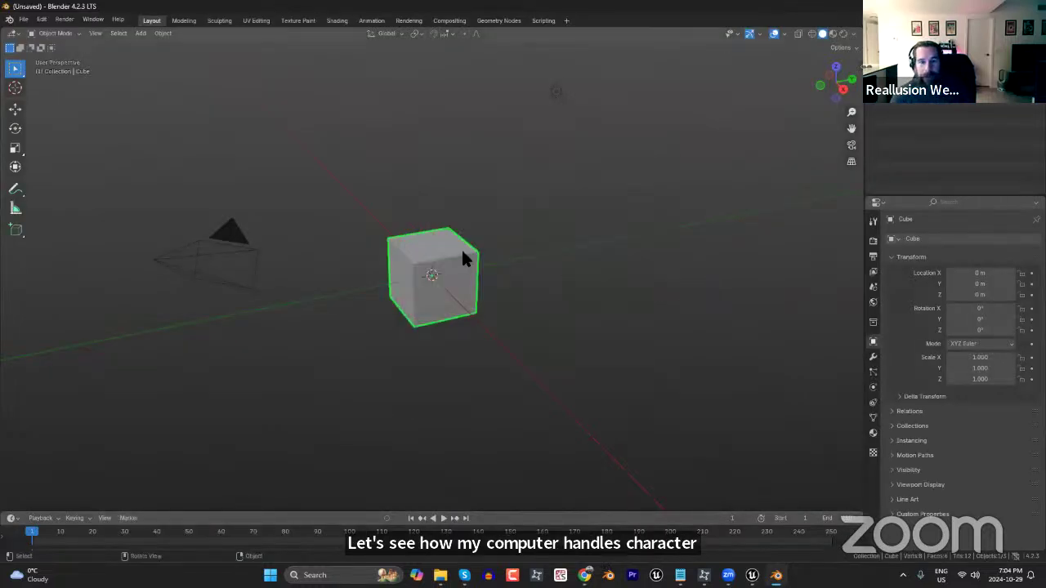
pyautogui.press('Delete')
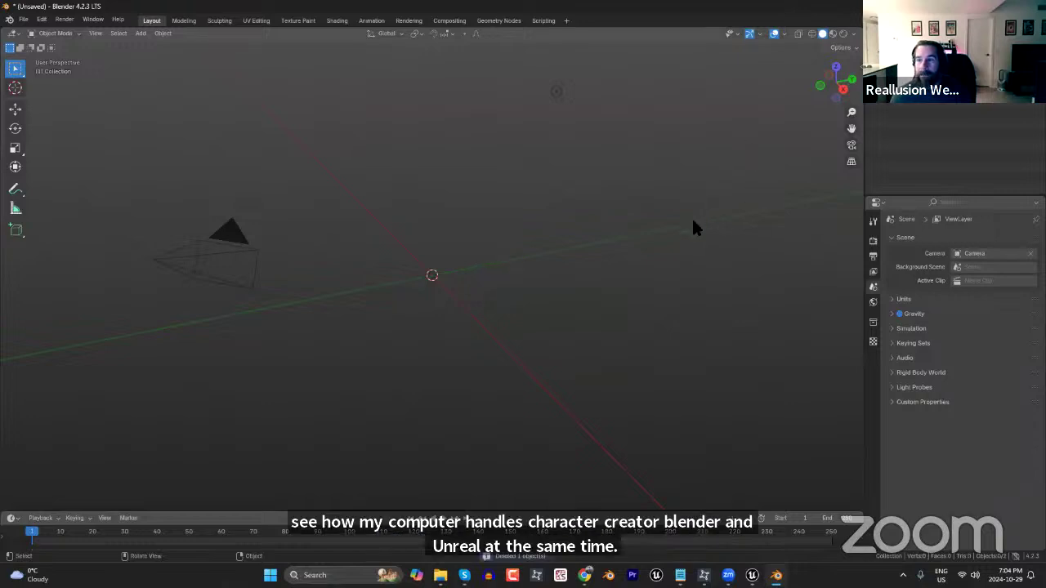
pyautogui.press('n')
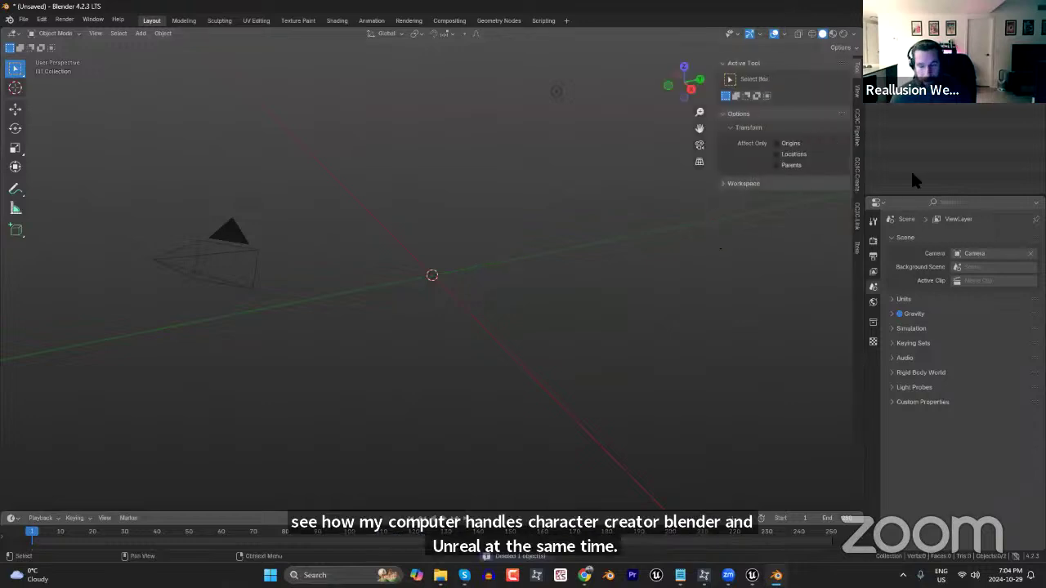
pyautogui.click(856, 226)
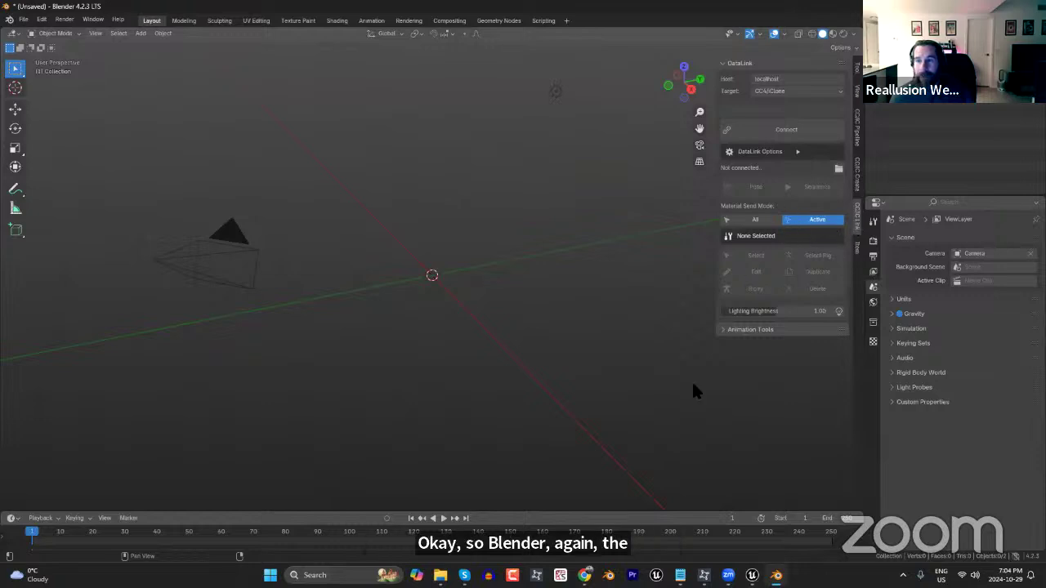
# Check the Chrome window, return to Blender, and bring up Reallusion Hub again.
pyautogui.moveTo(584, 575)
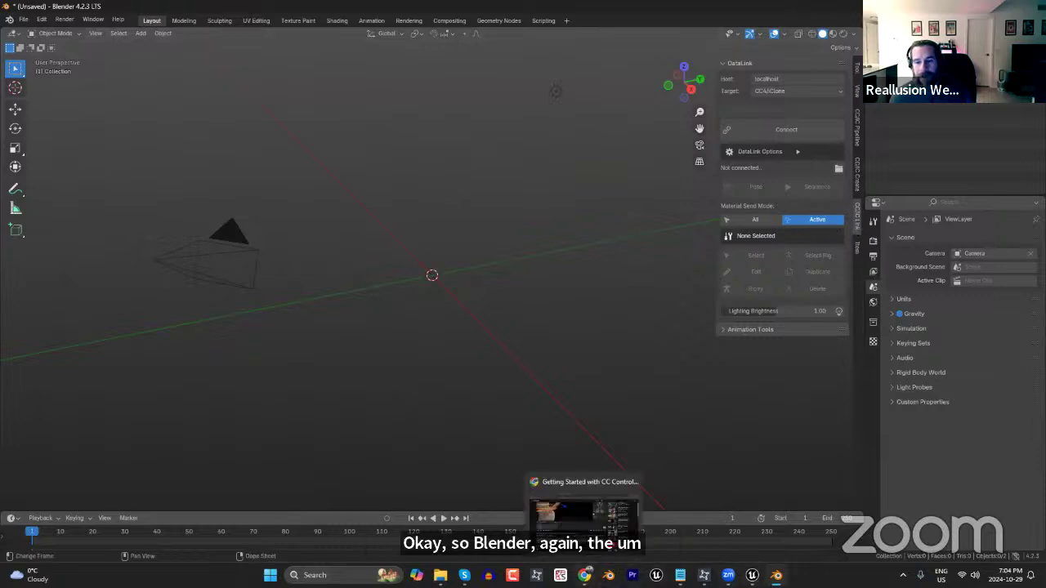
pyautogui.click(583, 511)
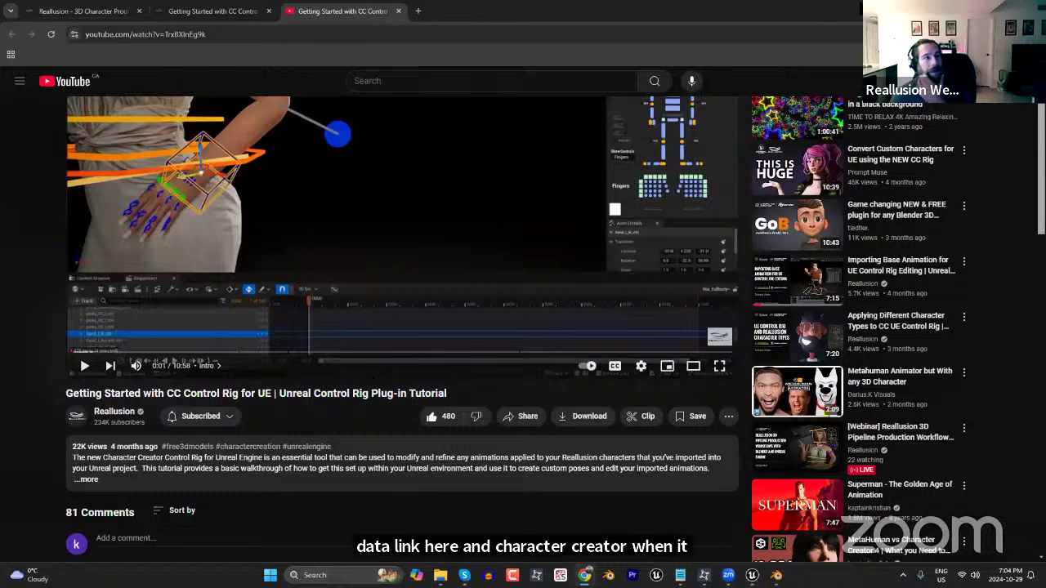
pyautogui.click(776, 574)
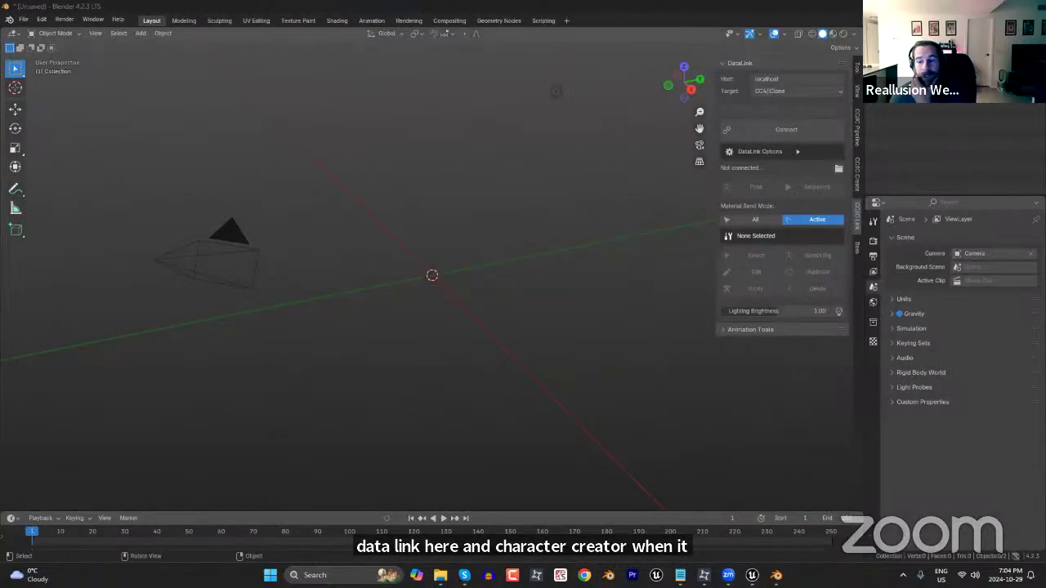
pyautogui.moveTo(777, 575)
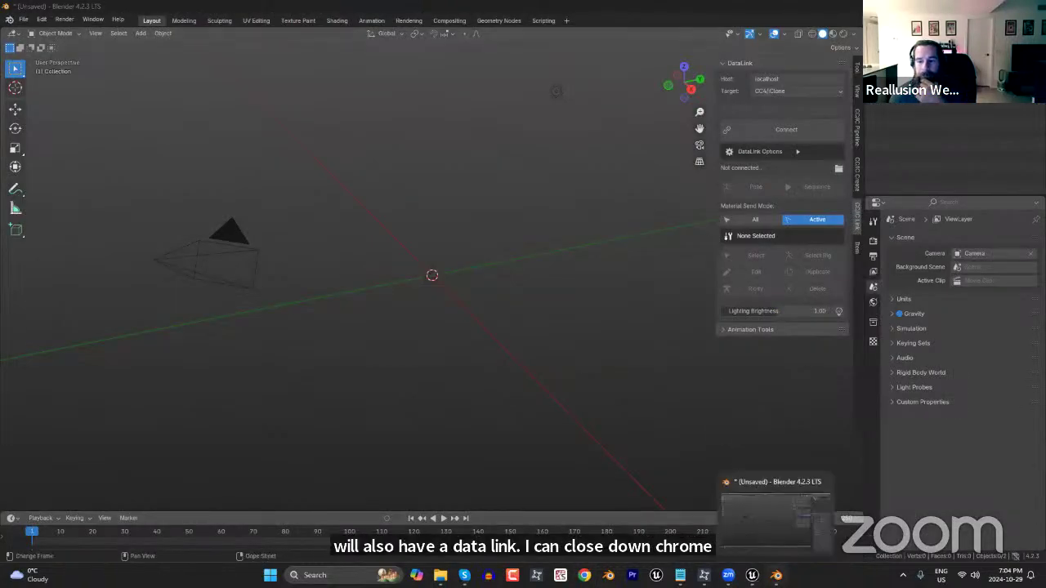
pyautogui.click(704, 575)
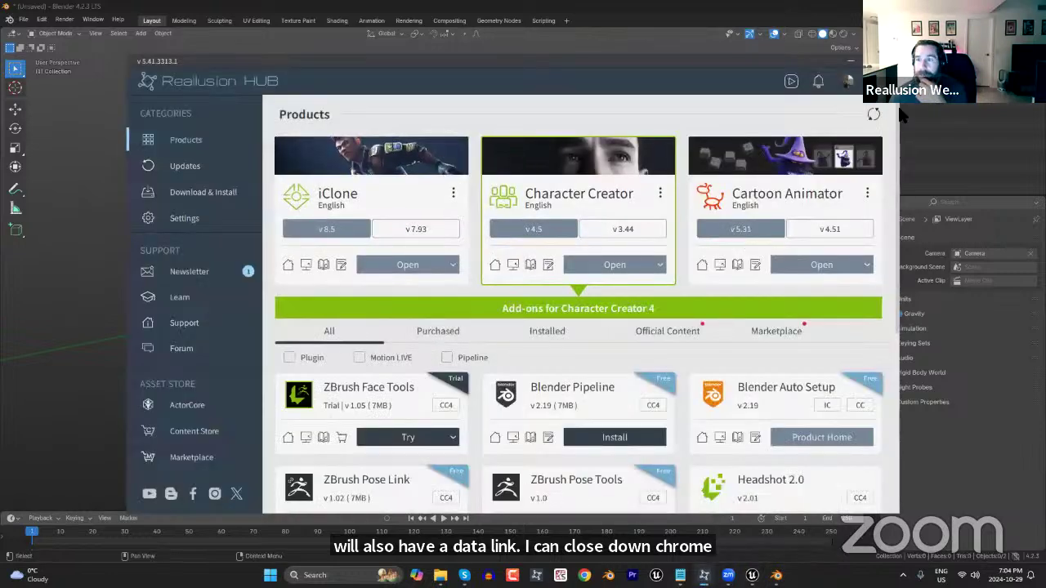
# Minimize the Reallusion Hub, glance at the Unreal Engine import, and switch to Character Creator 4.
pyautogui.click(850, 65)
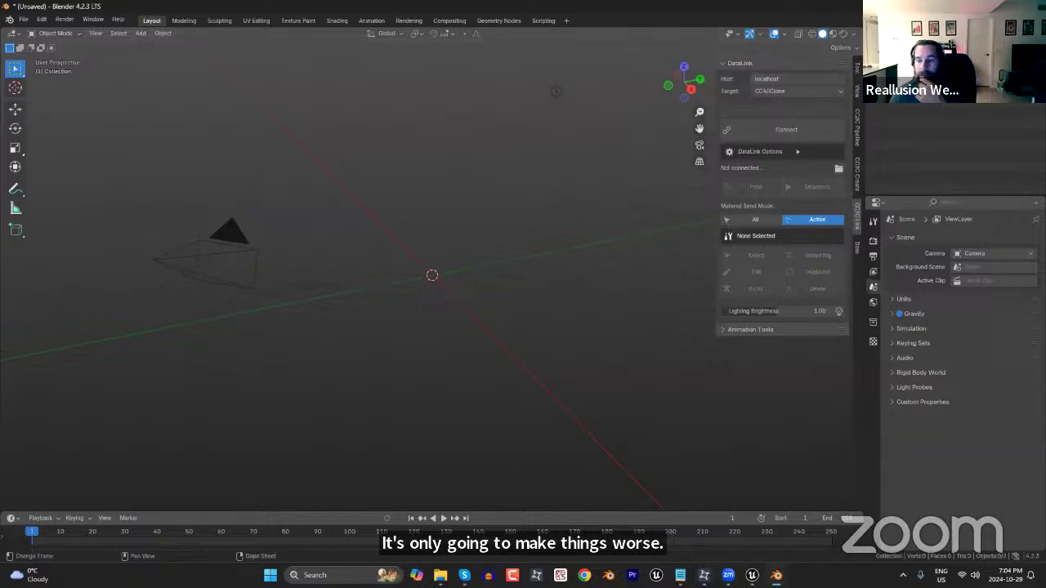
pyautogui.click(741, 575)
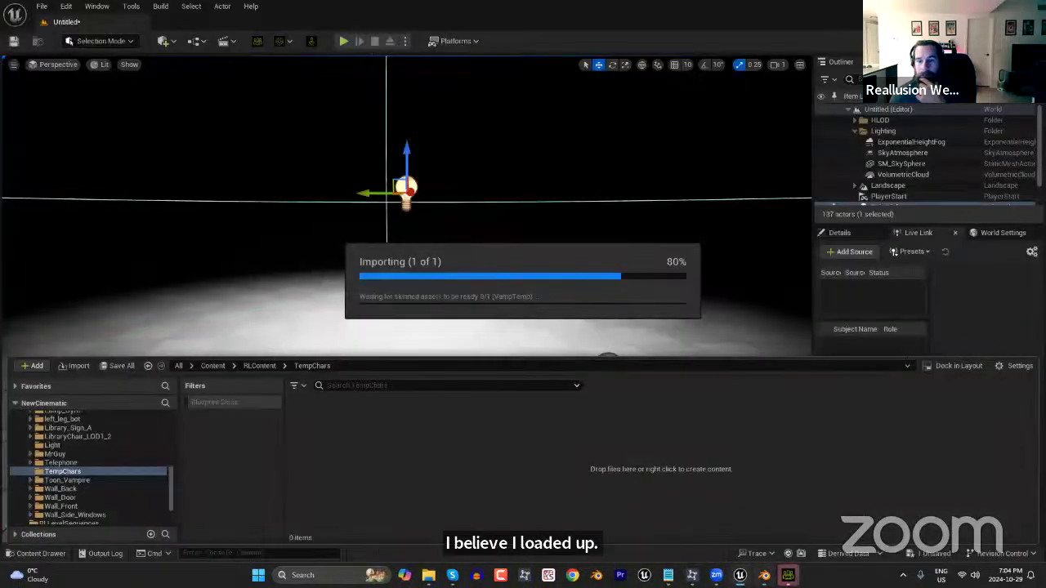
pyautogui.click(788, 576)
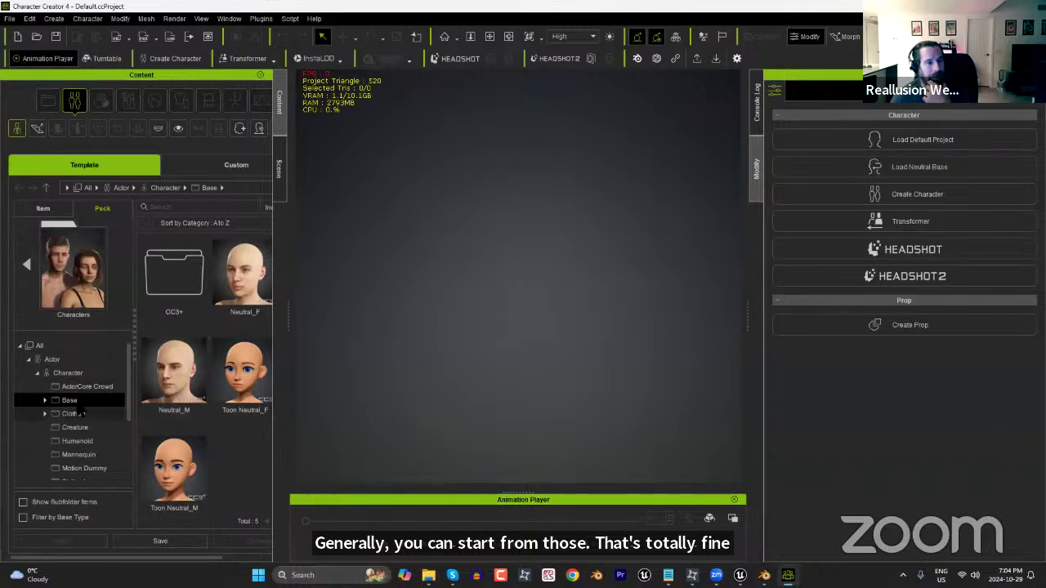
# Load the Mannequin_Male character from the Mannequin folder of the character templates.
pyautogui.doubleClick(181, 303)
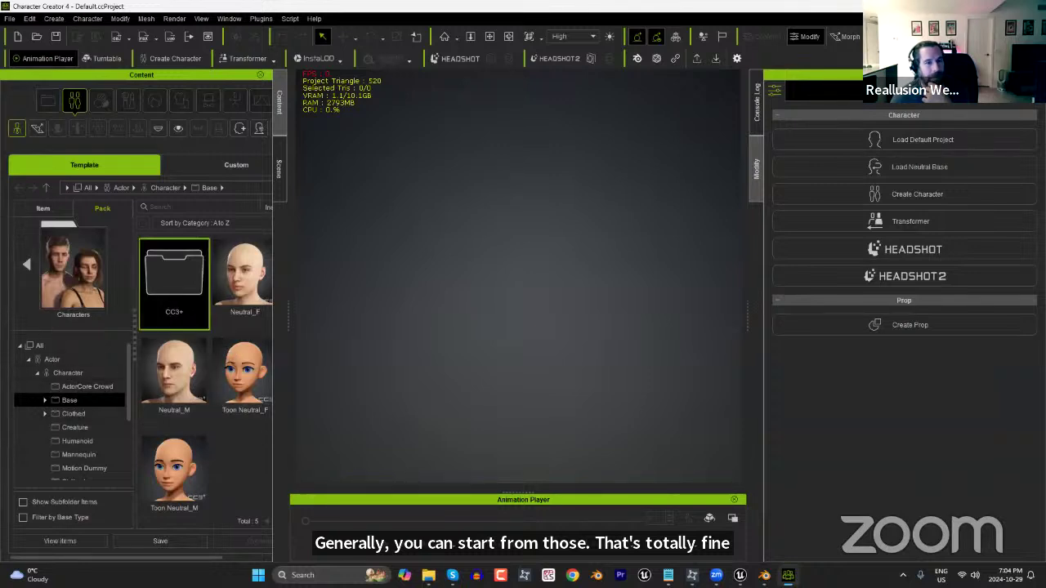
pyautogui.moveTo(291, 334); pyautogui.dragTo(323, 332)
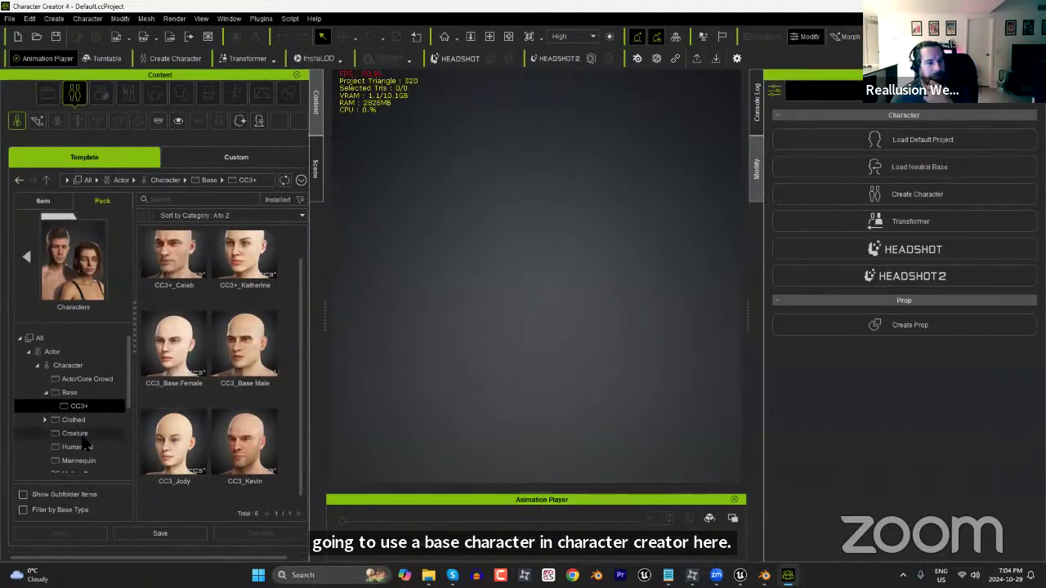
pyautogui.scroll(-1, 90, 418)
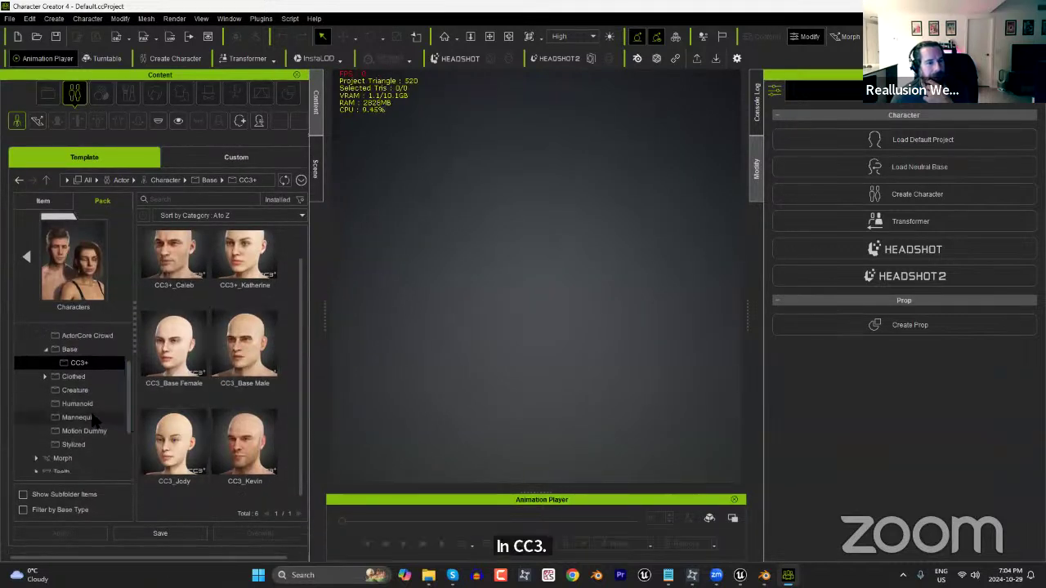
pyautogui.click(92, 418)
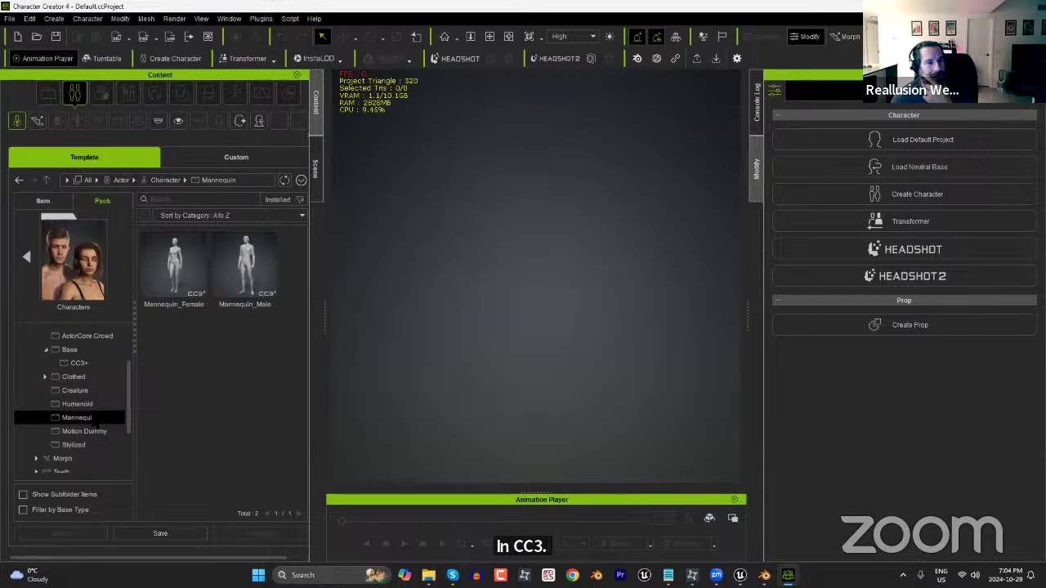
pyautogui.doubleClick(234, 281)
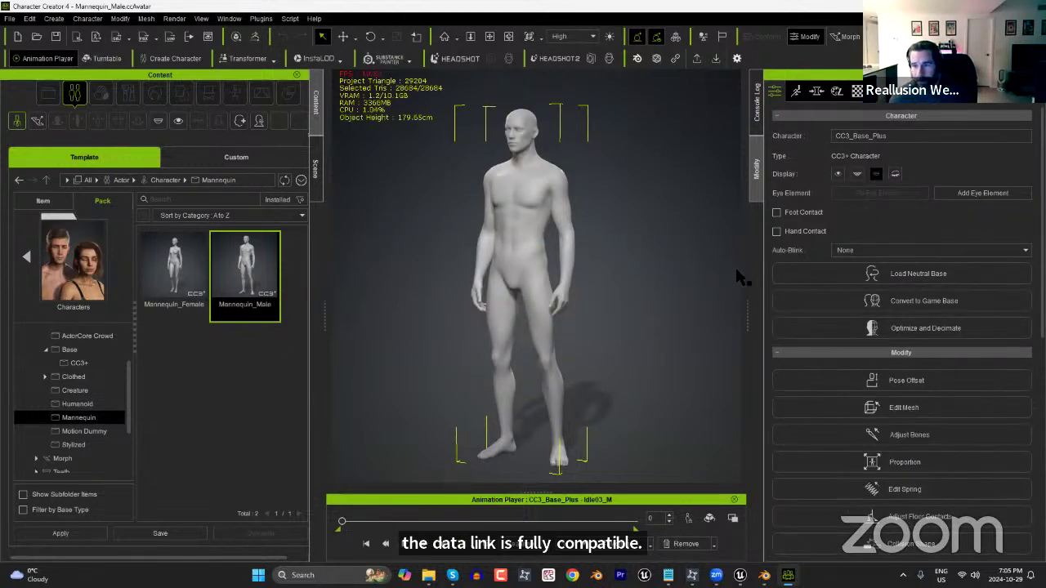
# Start the Blender Pipeline DataLink server in Character Creator, and connect to it from Blender with CC4/iClone as the target.
pyautogui.click(261, 18)
pyautogui.moveTo(310, 103)
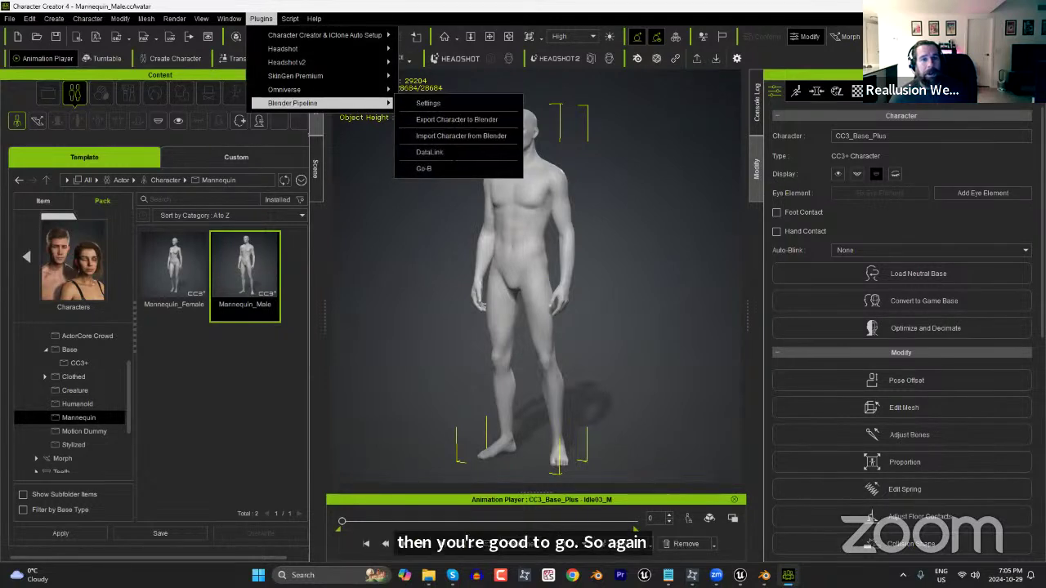
pyautogui.click(448, 152)
pyautogui.moveTo(447, 152); pyautogui.dragTo(836, 300)
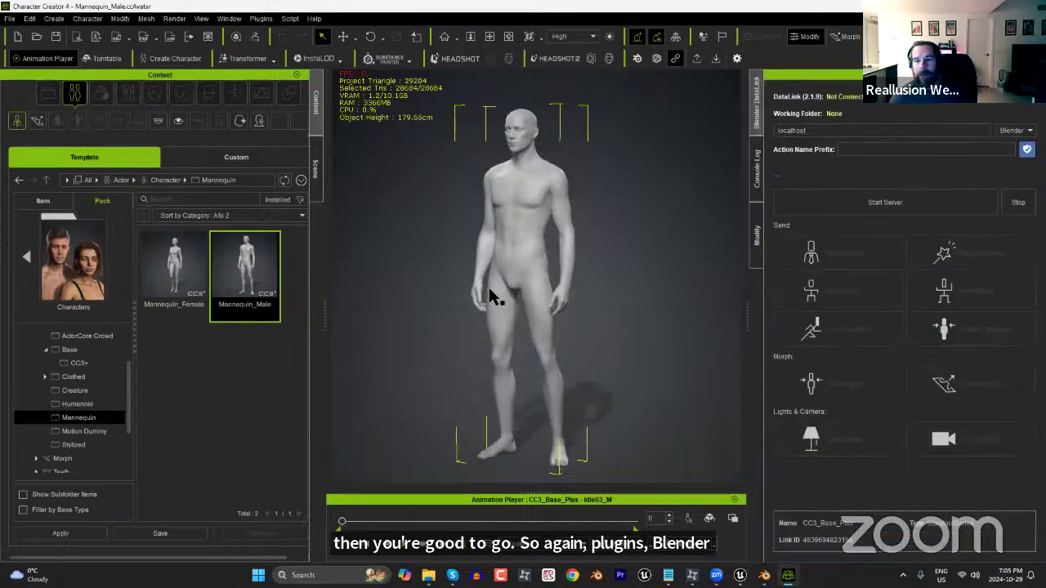
pyautogui.click(878, 204)
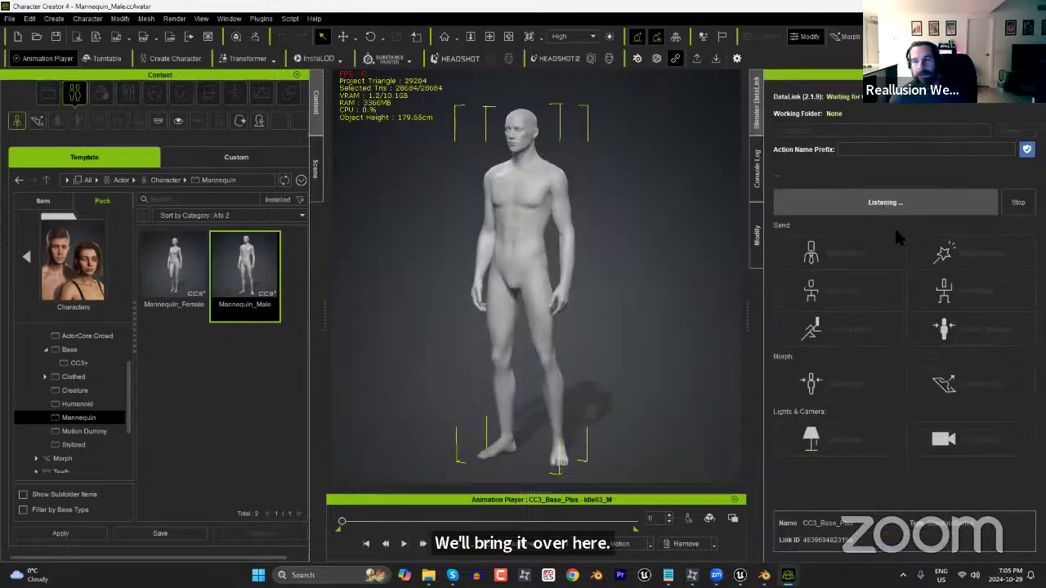
pyautogui.click(764, 575)
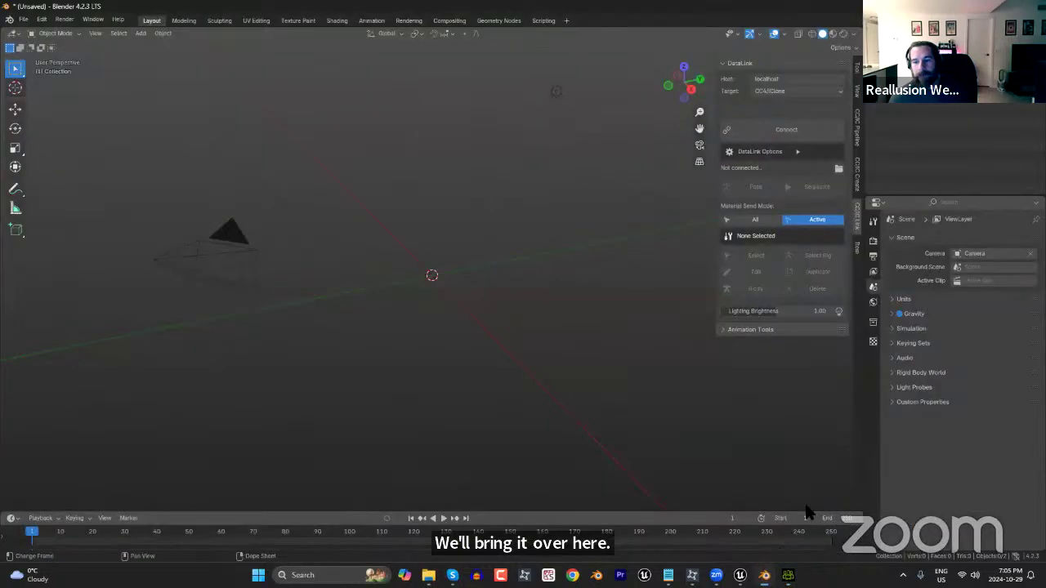
pyautogui.click(782, 130)
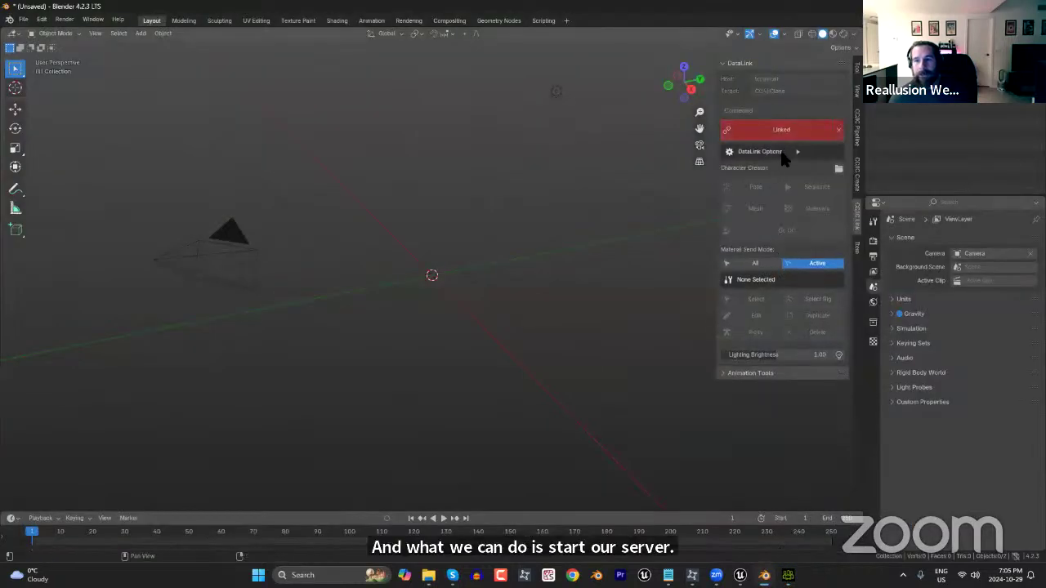
# Switch back to Character Creator and check the mannequin's currently used morphs and its Actor morph values.
pyautogui.click(787, 575)
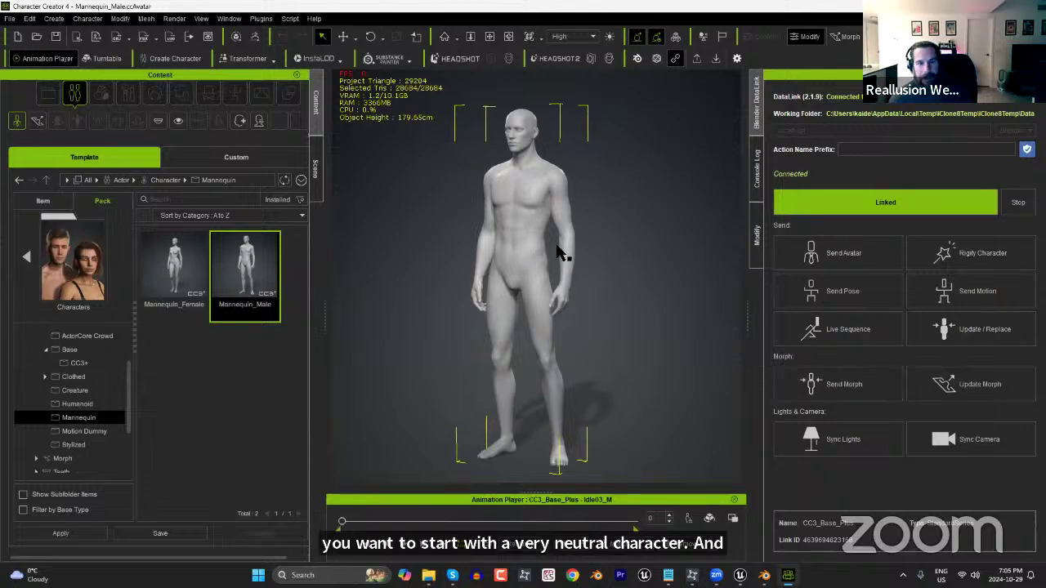
pyautogui.moveTo(574, 278); pyautogui.dragTo(600, 300, button='middle')
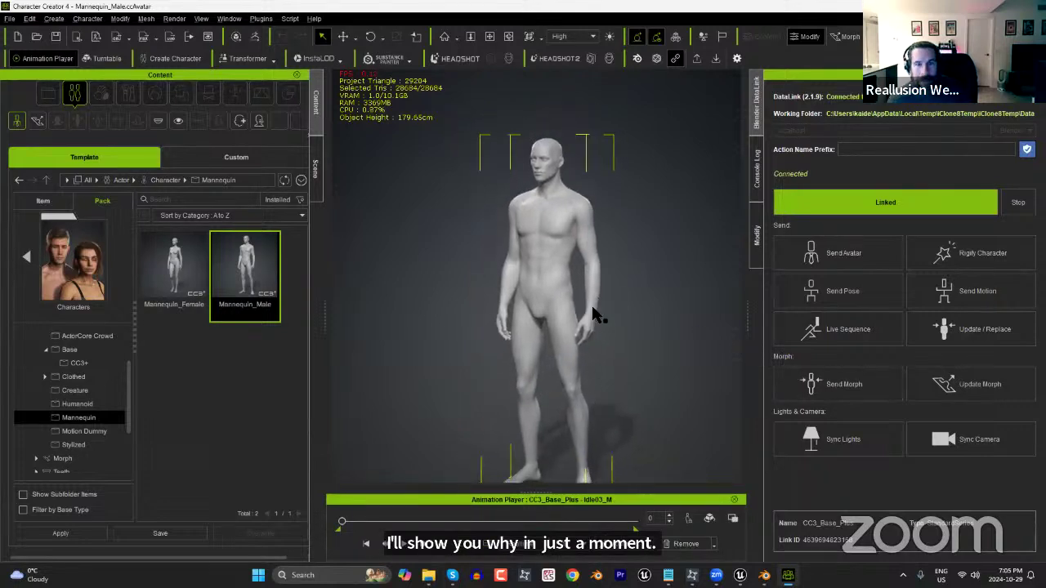
pyautogui.moveTo(630, 278); pyautogui.dragTo(659, 286, button='right')
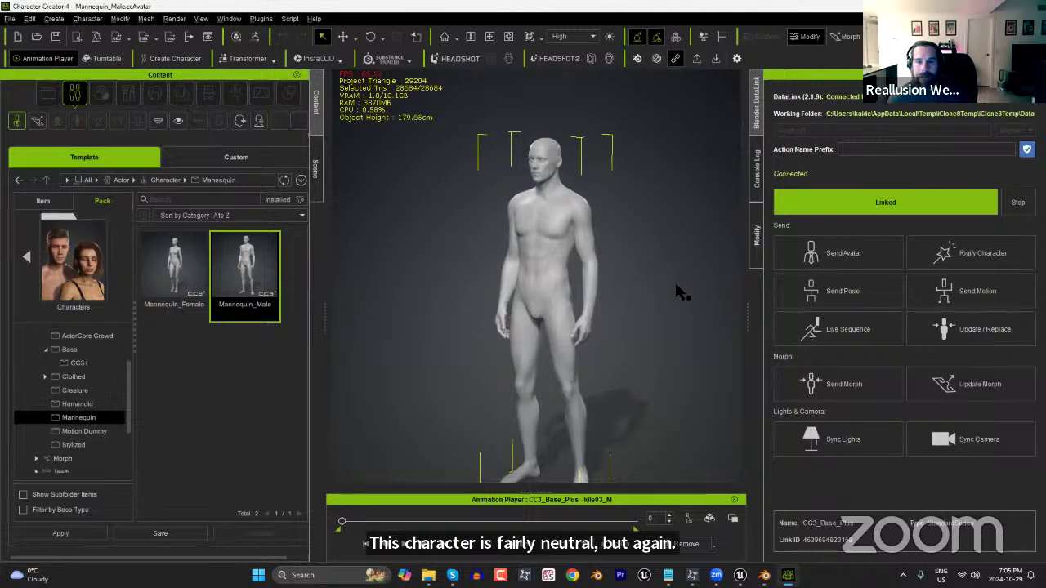
pyautogui.click(756, 237)
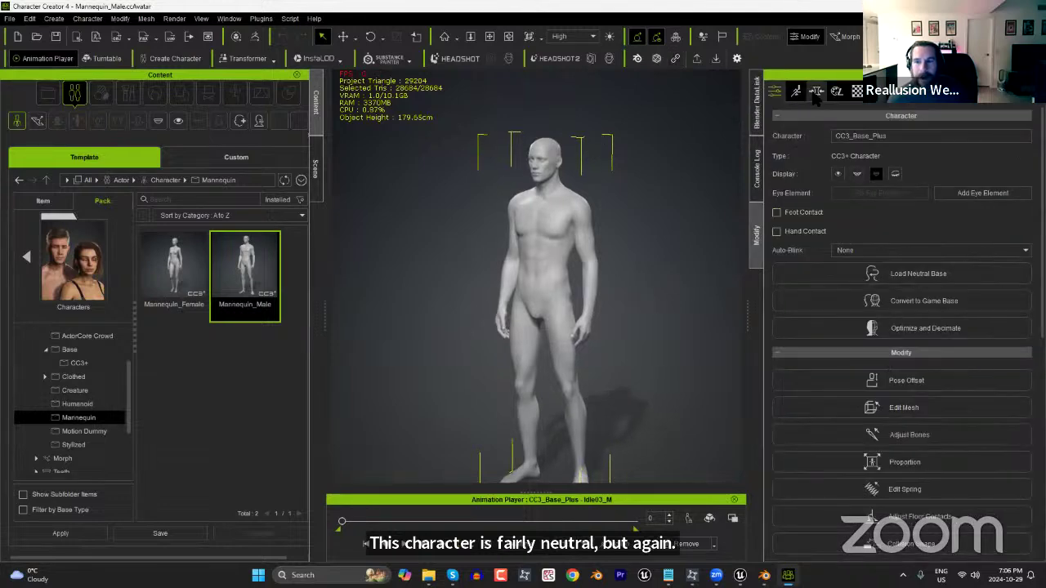
pyautogui.click(816, 91)
pyautogui.click(817, 136)
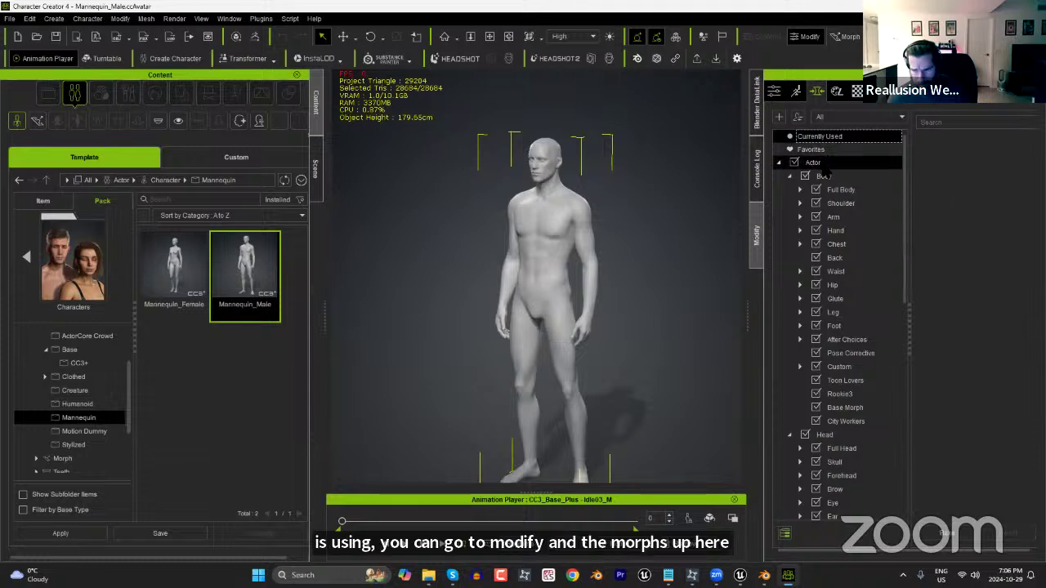
pyautogui.click(817, 163)
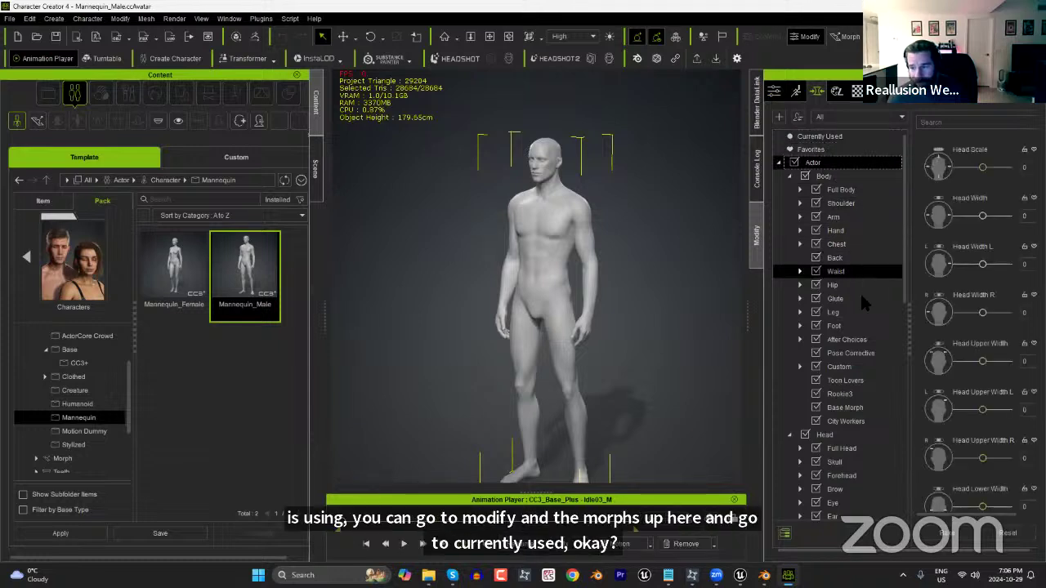
pyautogui.scroll(-5, 899, 286)
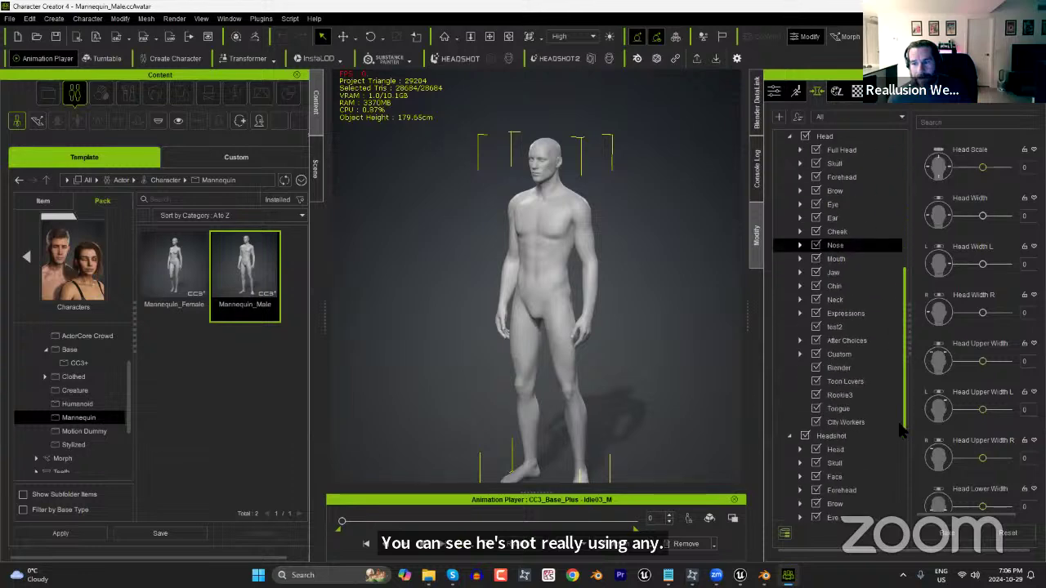
pyautogui.scroll(5, 897, 262)
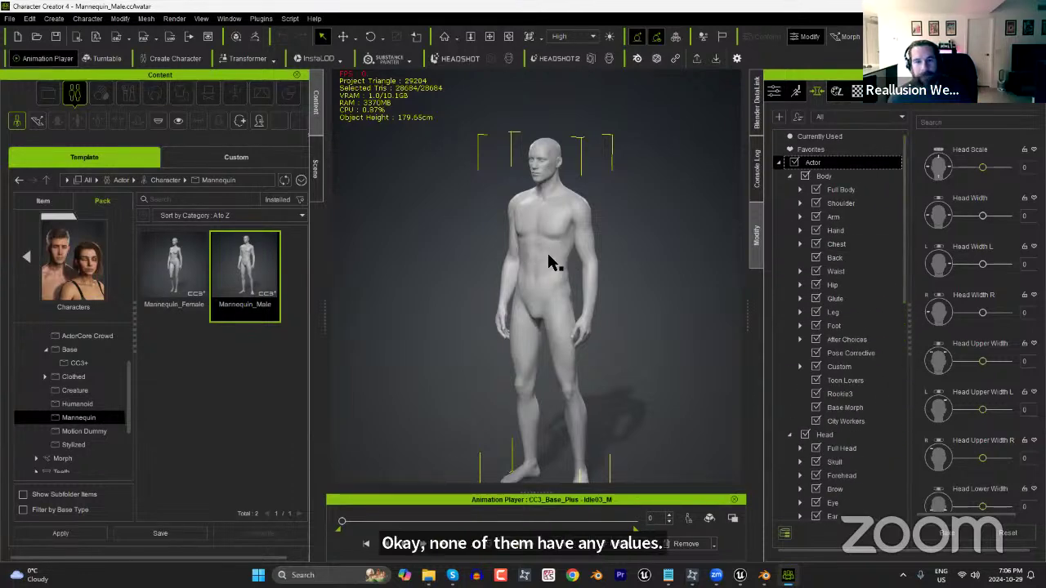
# Send the male mannequin to Blender as a morph through the Blender DataLink.
pyautogui.moveTo(764, 575)
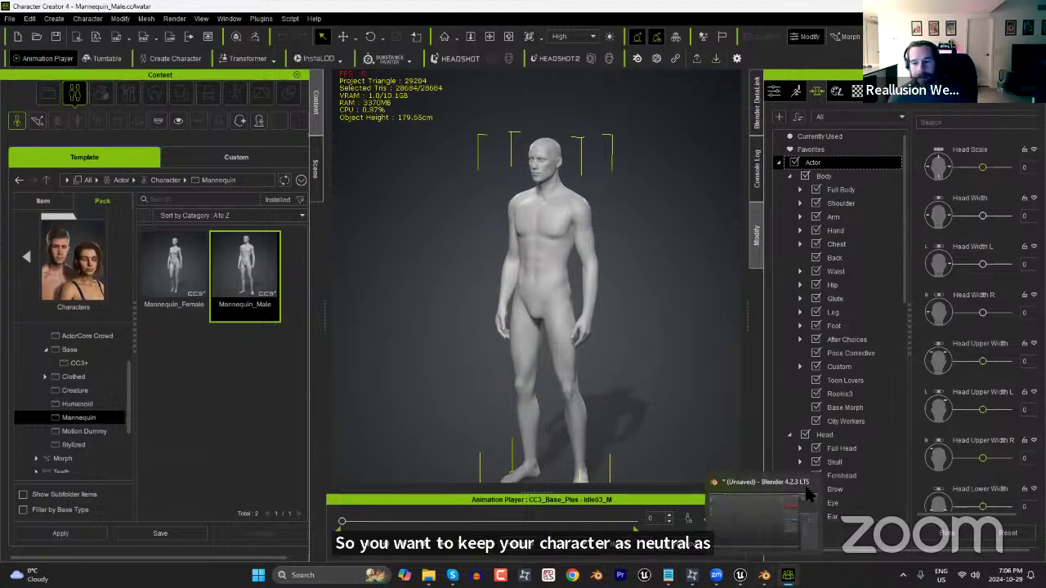
pyautogui.click(757, 106)
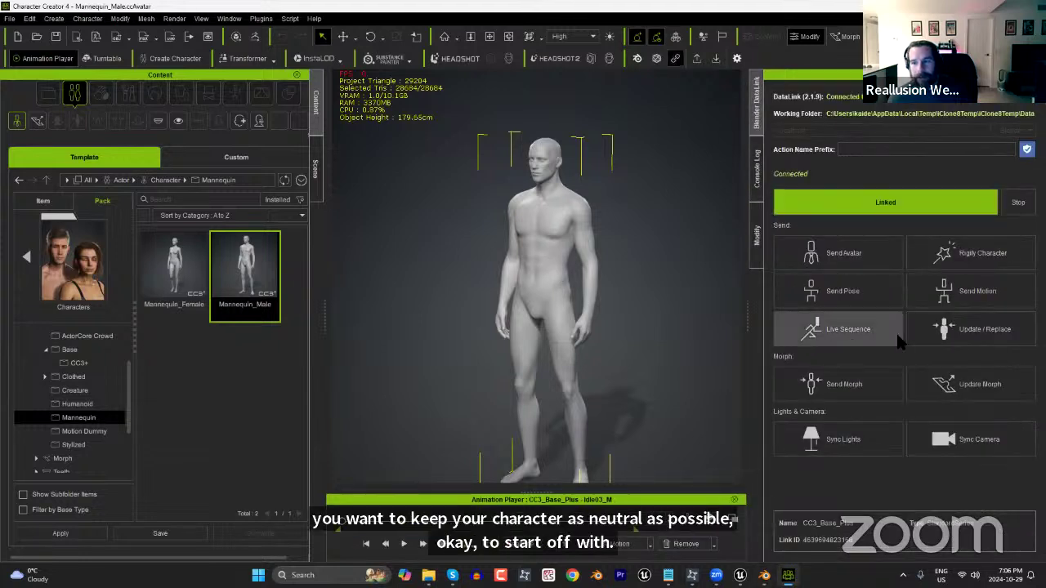
pyautogui.click(853, 384)
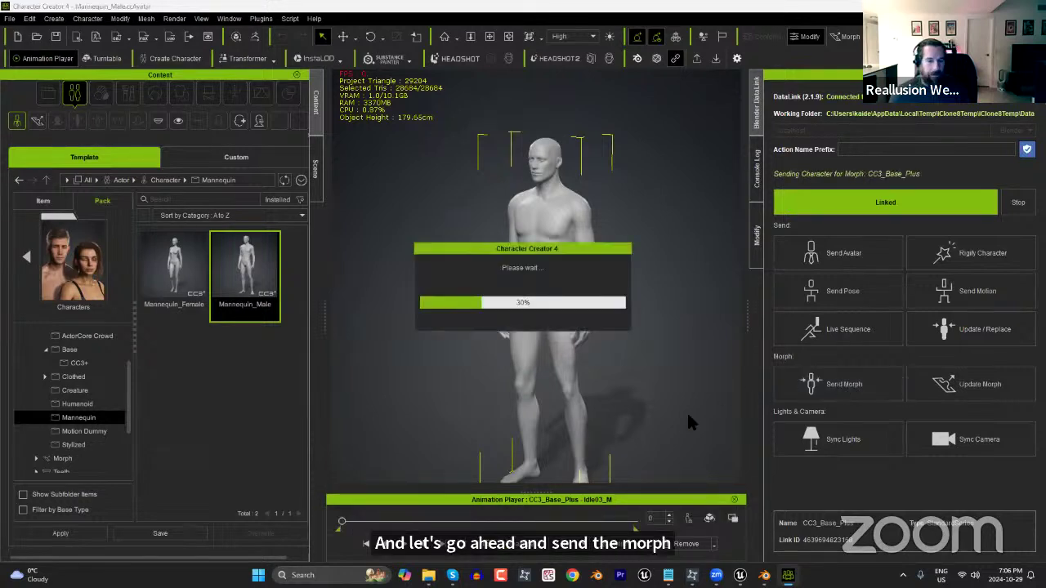
# Switch to Unreal Engine and check the imported VampTemp skeletal mesh in the TempChars folder.
pyautogui.moveTo(740, 575)
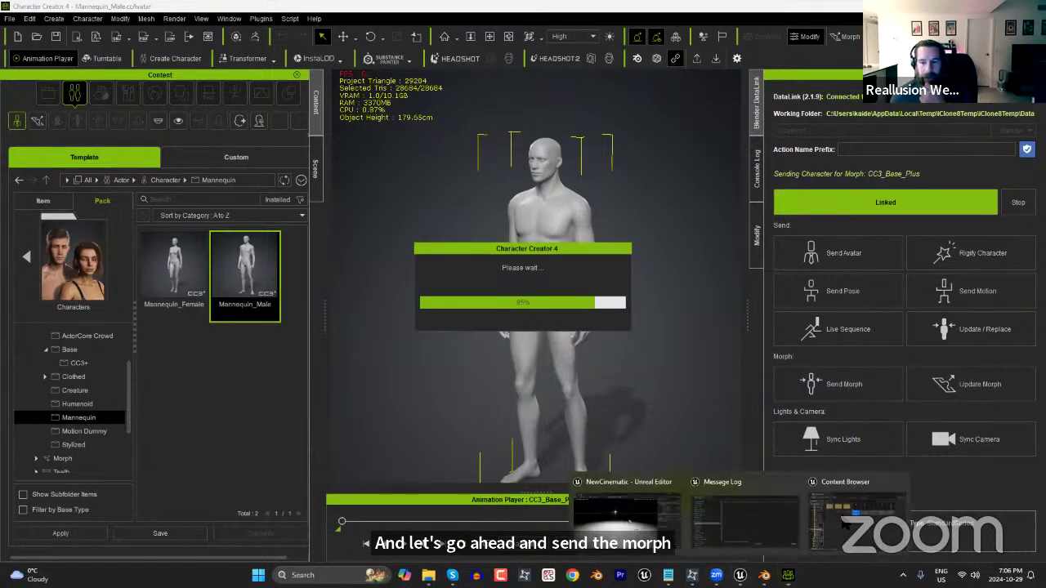
pyautogui.click(745, 515)
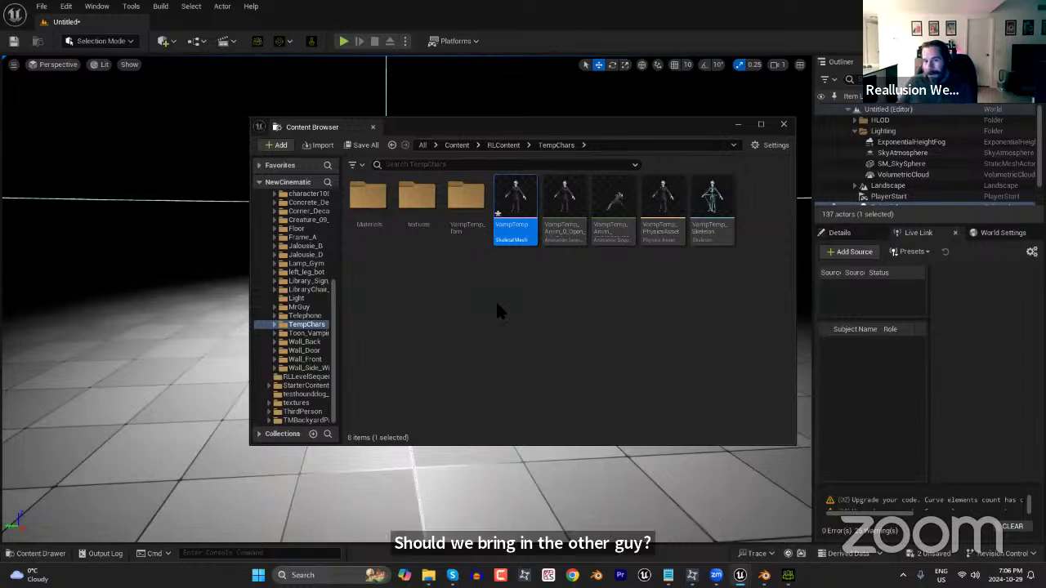
pyautogui.moveTo(518, 219)
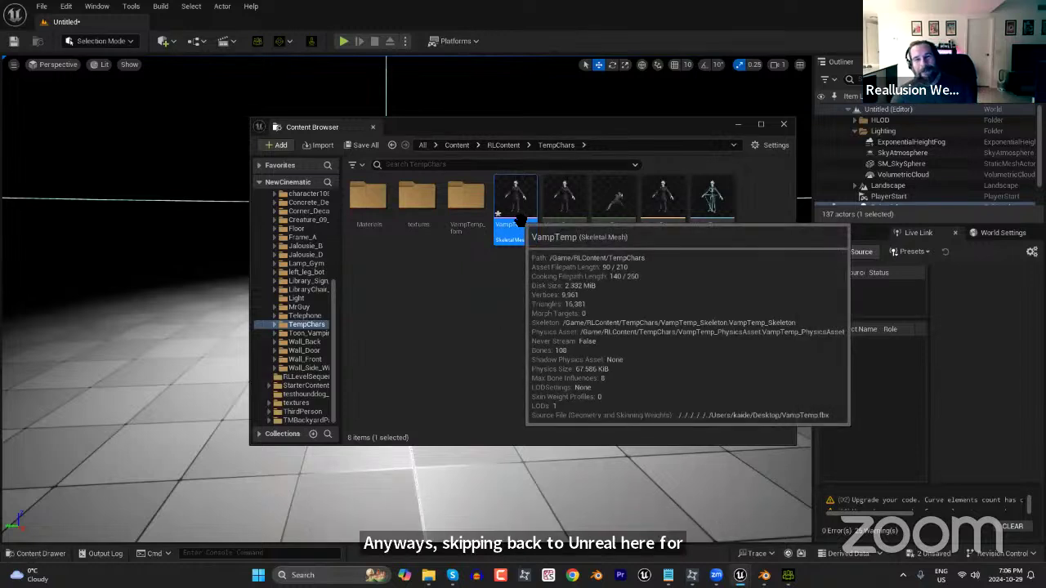
# Switch to Blender and put the received CC3_Base_Plus character into Sculpt Mode, ready for work on its upper body.
pyautogui.click(764, 574)
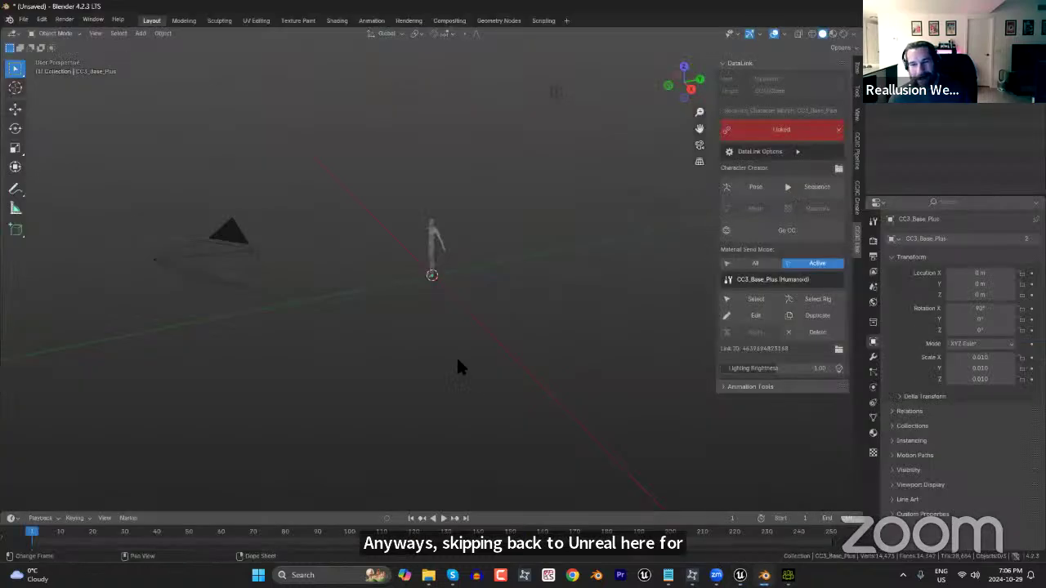
pyautogui.scroll(10, 438, 269)
pyautogui.moveTo(477, 288); pyautogui.dragTo(548, 272, button='middle')
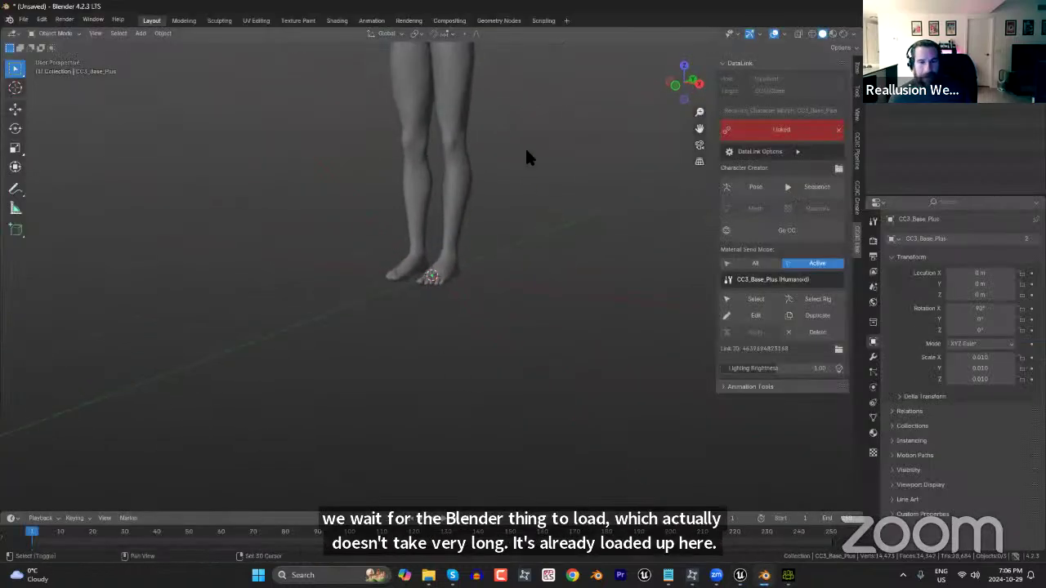
pyautogui.scroll(-5, 572, 195)
pyautogui.scroll(3, 562, 316)
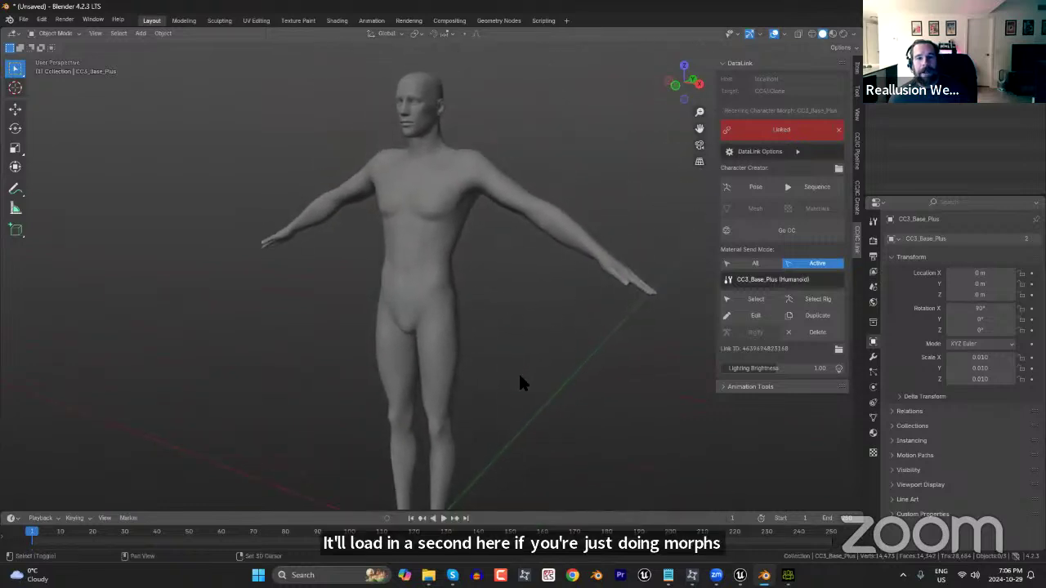
pyautogui.moveTo(469, 297)
pyautogui.mouseDown(button='middle')
pyautogui.moveTo(546, 300)
pyautogui.moveTo(448, 297)
pyautogui.moveTo(488, 302)
pyautogui.mouseUp(button='middle')
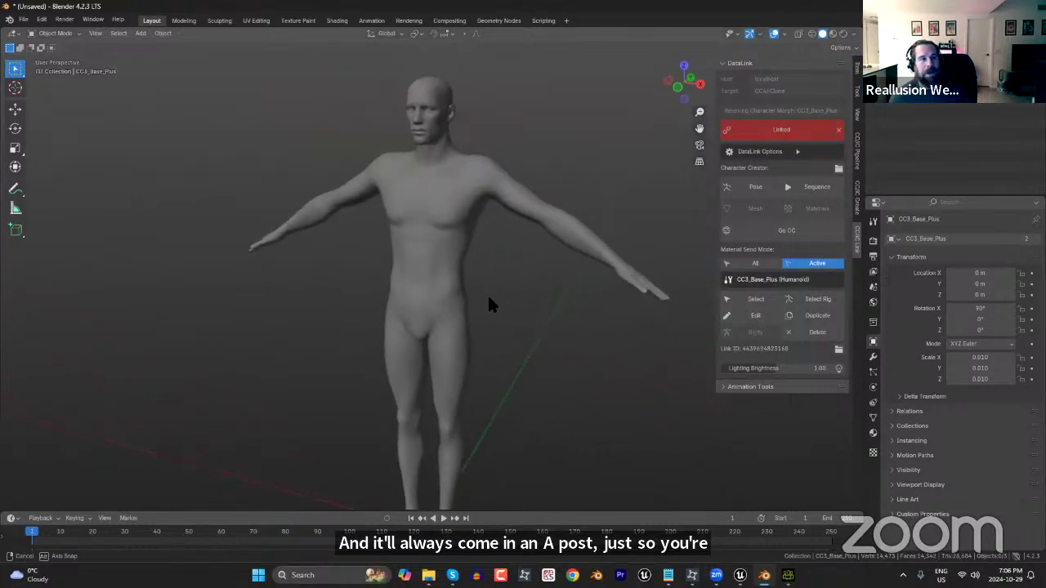
pyautogui.click(60, 33)
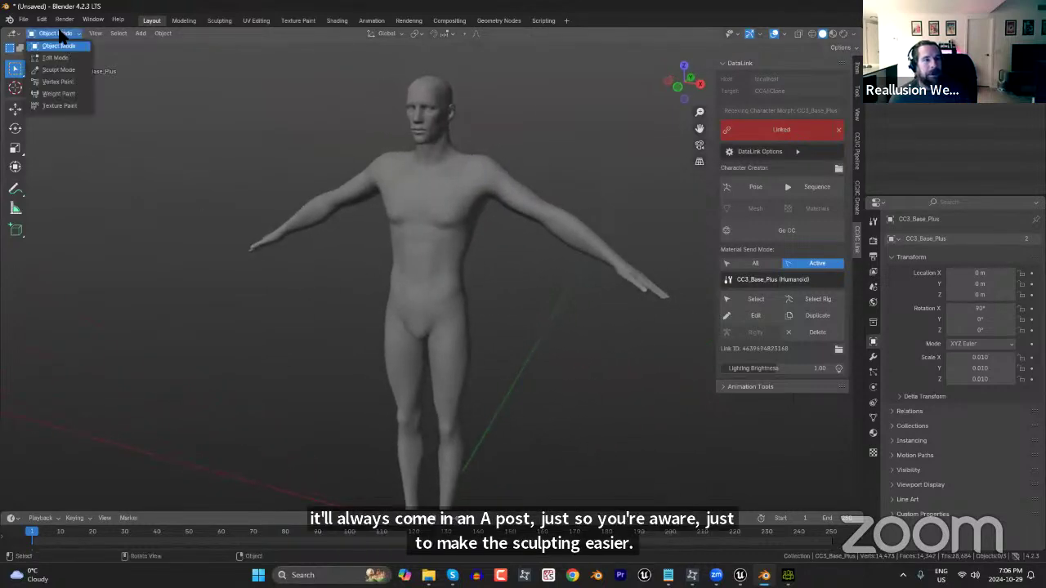
pyautogui.click(58, 70)
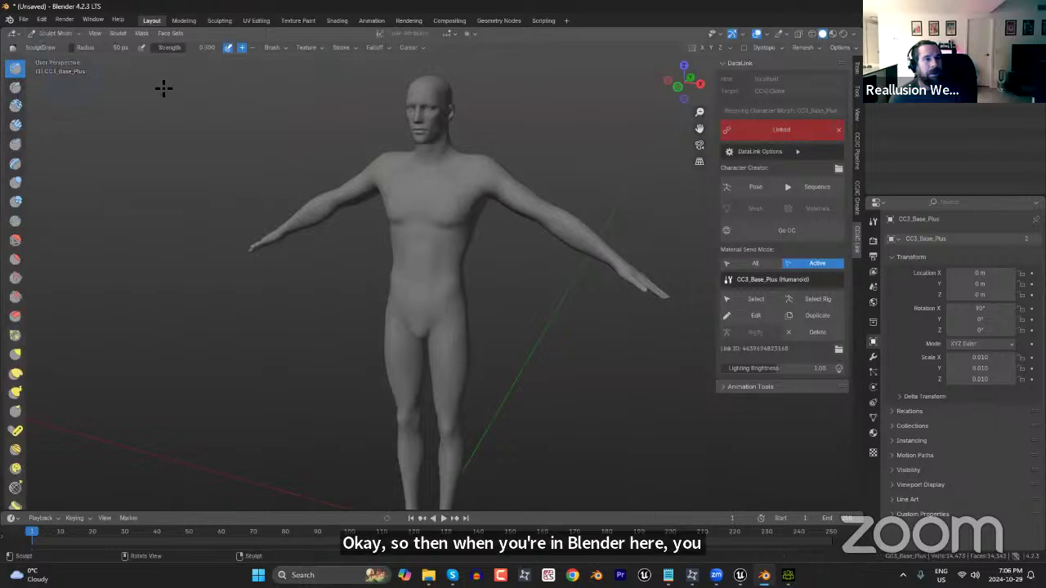
pyautogui.scroll(5, 366, 194)
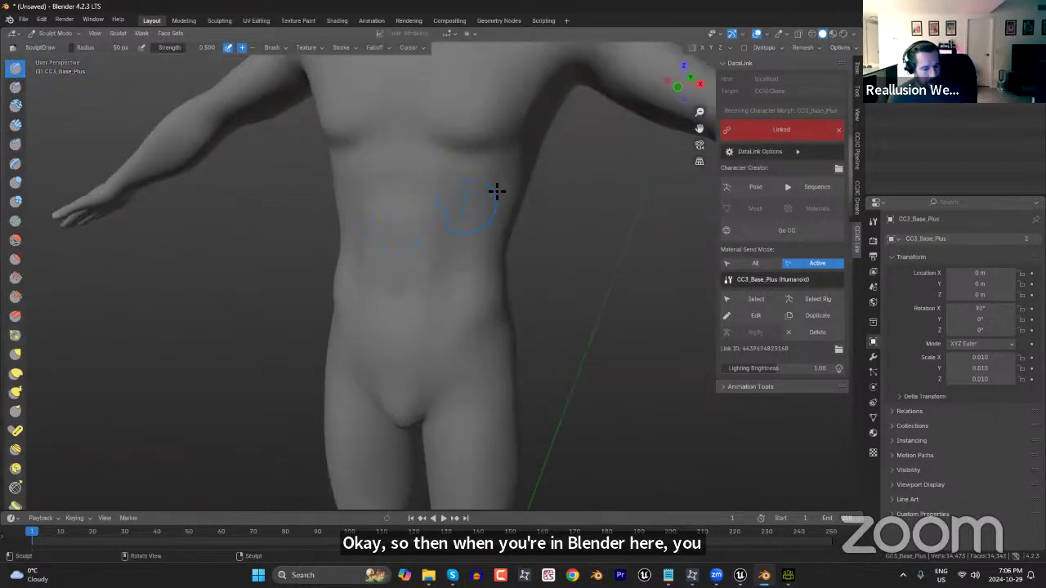
pyautogui.moveTo(526, 98); pyautogui.dragTo(523, 311, button='middle')
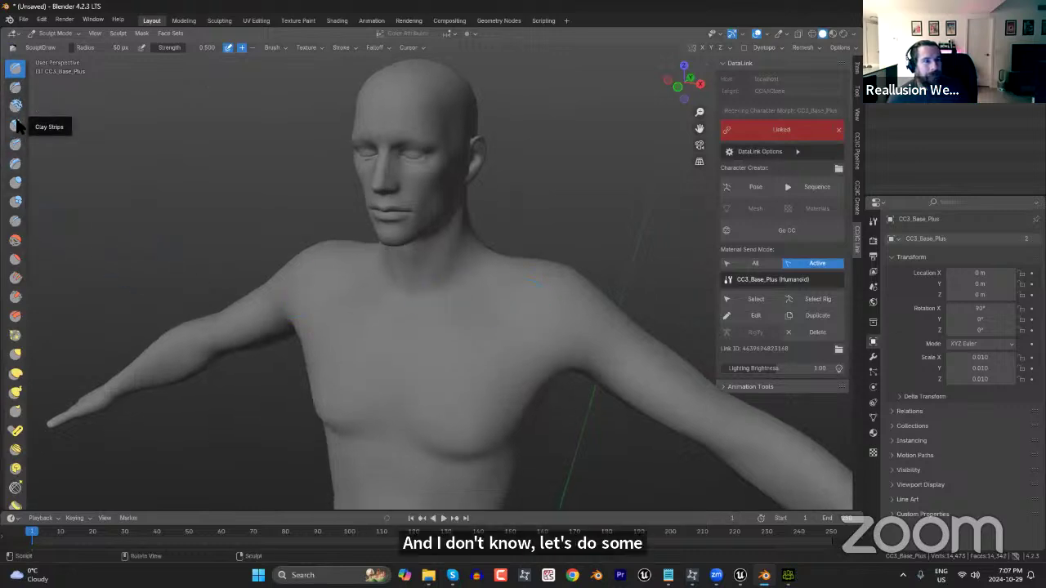
# Bulge both shoulders outward with the Inflate/Deflate brush at a 159 px radius.
pyautogui.click(14, 183)
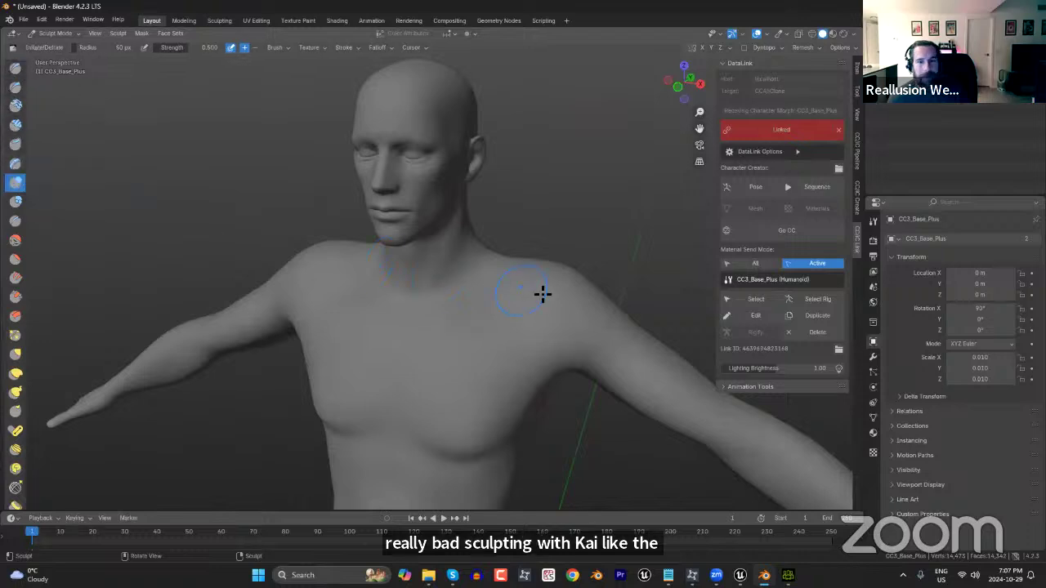
pyautogui.click(873, 220)
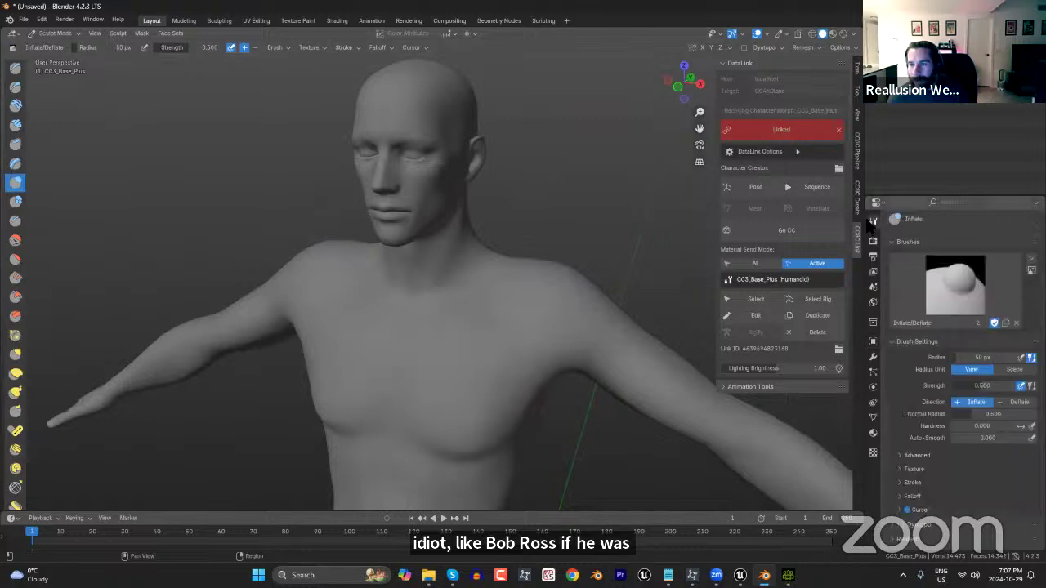
pyautogui.moveTo(971, 359); pyautogui.dragTo(1014, 360)
pyautogui.moveTo(796, 337)
pyautogui.mouseDown()
pyautogui.moveTo(572, 299)
pyautogui.moveTo(572, 260)
pyautogui.mouseUp()
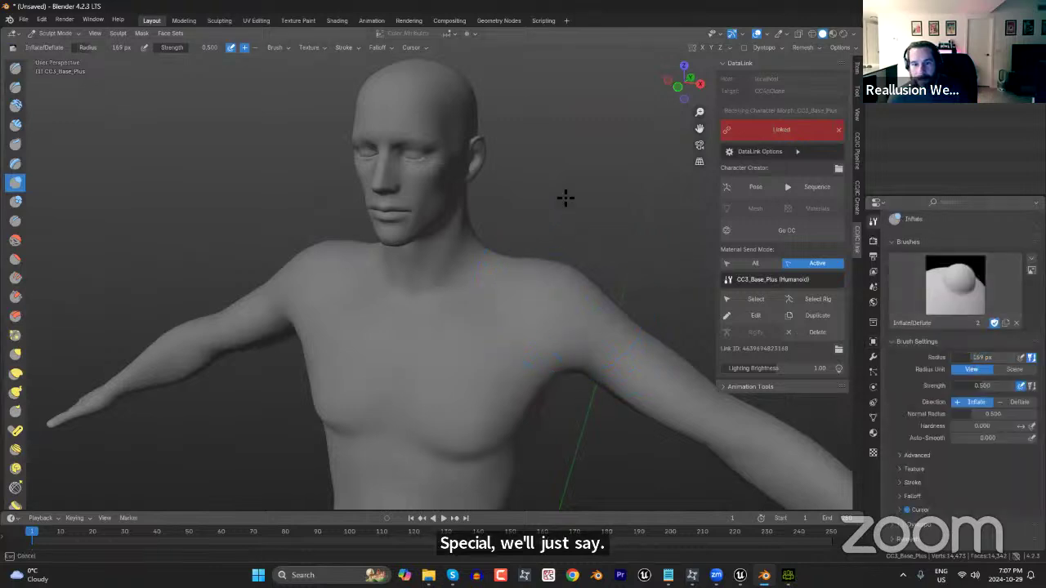
pyautogui.moveTo(554, 304)
pyautogui.mouseDown()
pyautogui.moveTo(561, 294)
pyautogui.moveTo(355, 287)
pyautogui.moveTo(321, 273)
pyautogui.mouseUp()
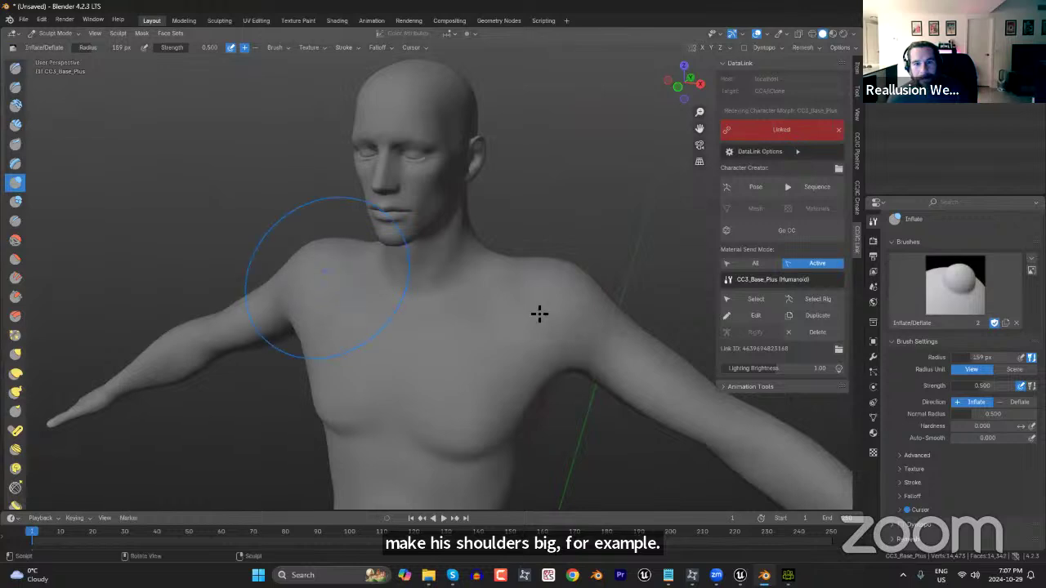
pyautogui.scroll(2, 325, 281)
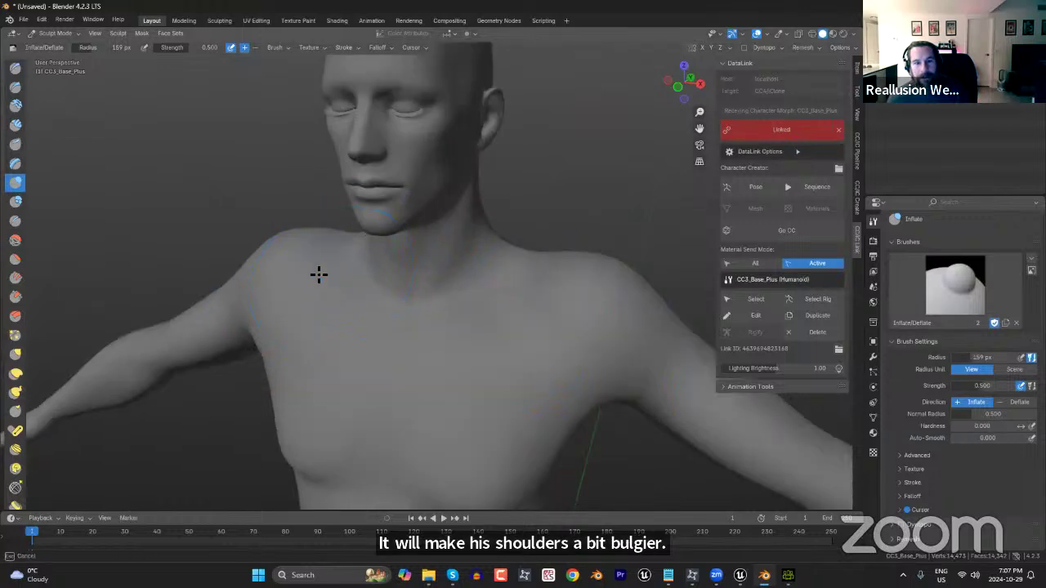
pyautogui.moveTo(559, 281); pyautogui.dragTo(657, 234)
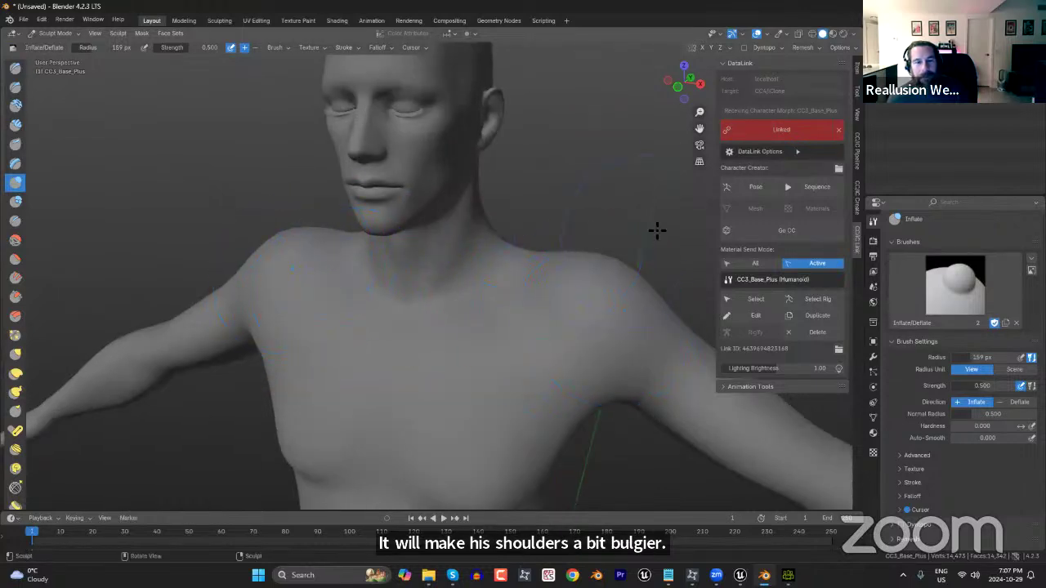
# Pull the tip of the nose forward into a long point using the Grab brush at a 37 px radius.
pyautogui.moveTo(619, 228); pyautogui.dragTo(565, 233, button='middle')
pyautogui.moveTo(305, 239); pyautogui.dragTo(496, 294, button='middle')
pyautogui.rightClick(572, 311)
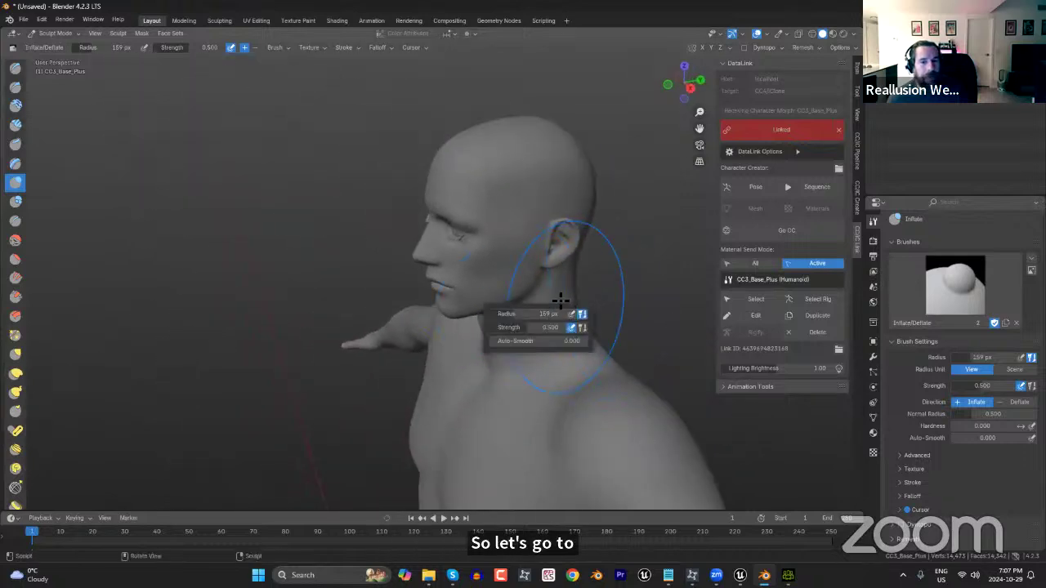
pyautogui.moveTo(581, 313)
pyautogui.mouseDown(button='middle')
pyautogui.moveTo(596, 341)
pyautogui.moveTo(657, 347)
pyautogui.mouseUp(button='middle')
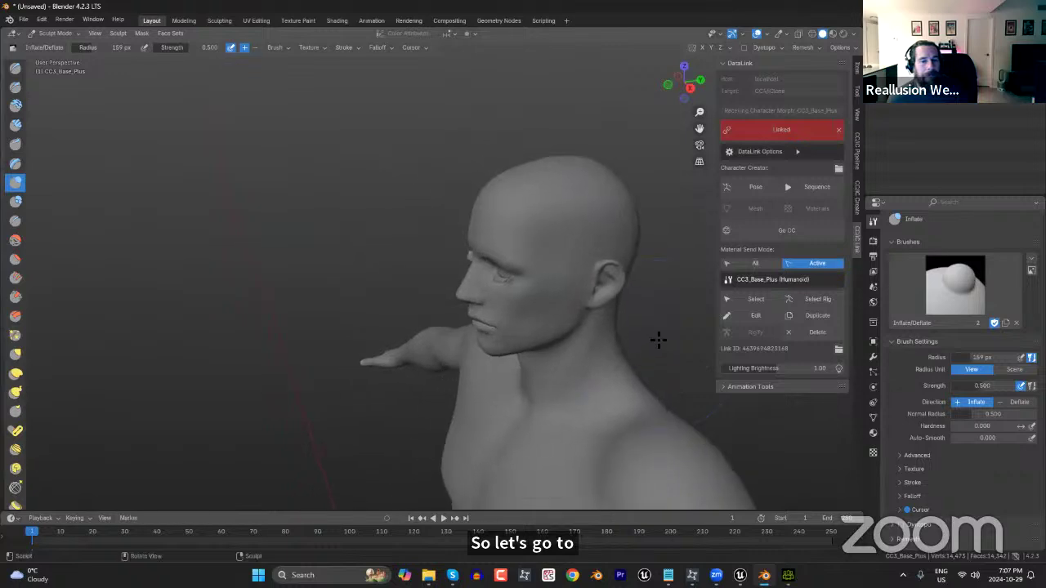
pyautogui.rightClick(660, 330)
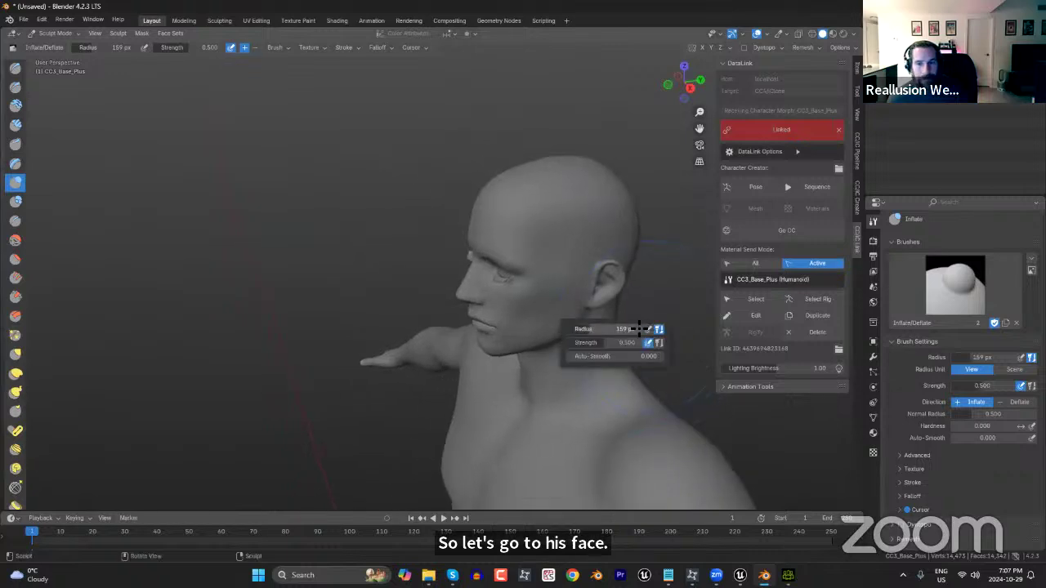
pyautogui.moveTo(652, 303)
pyautogui.mouseDown(button='middle')
pyautogui.moveTo(667, 312)
pyautogui.moveTo(469, 280)
pyautogui.mouseUp(button='middle')
pyautogui.scroll(4, 420, 264)
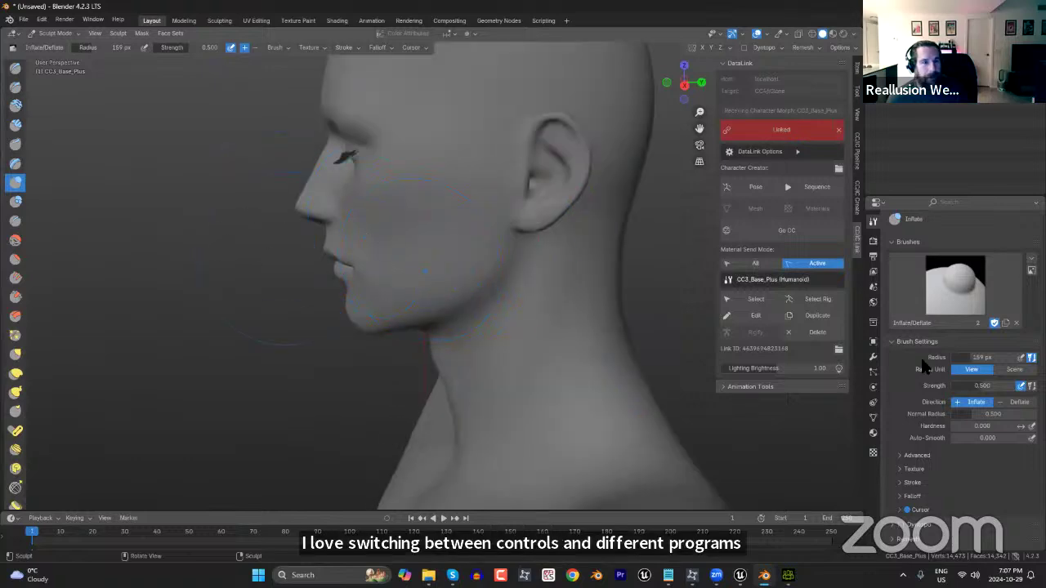
pyautogui.moveTo(982, 357)
pyautogui.mouseDown()
pyautogui.moveTo(948, 357)
pyautogui.moveTo(964, 358)
pyautogui.mouseUp()
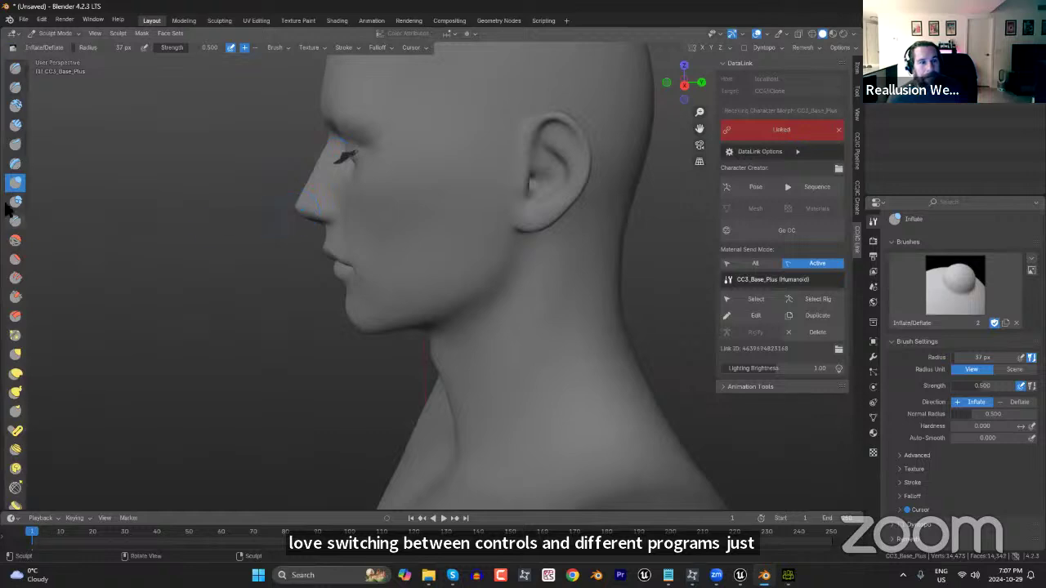
pyautogui.click(16, 354)
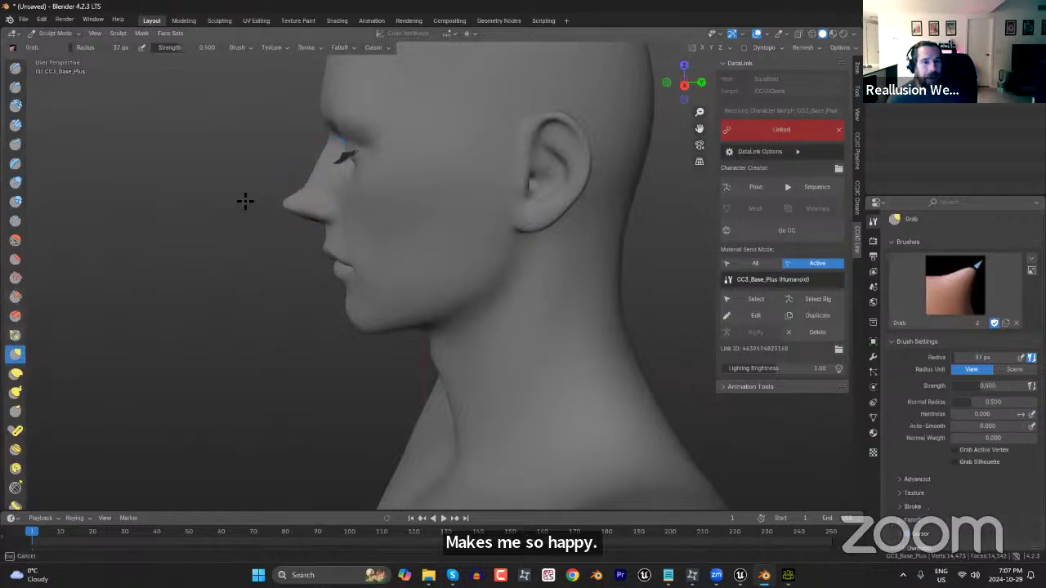
pyautogui.hotkey('shift', 'f')
pyautogui.click(288, 187)
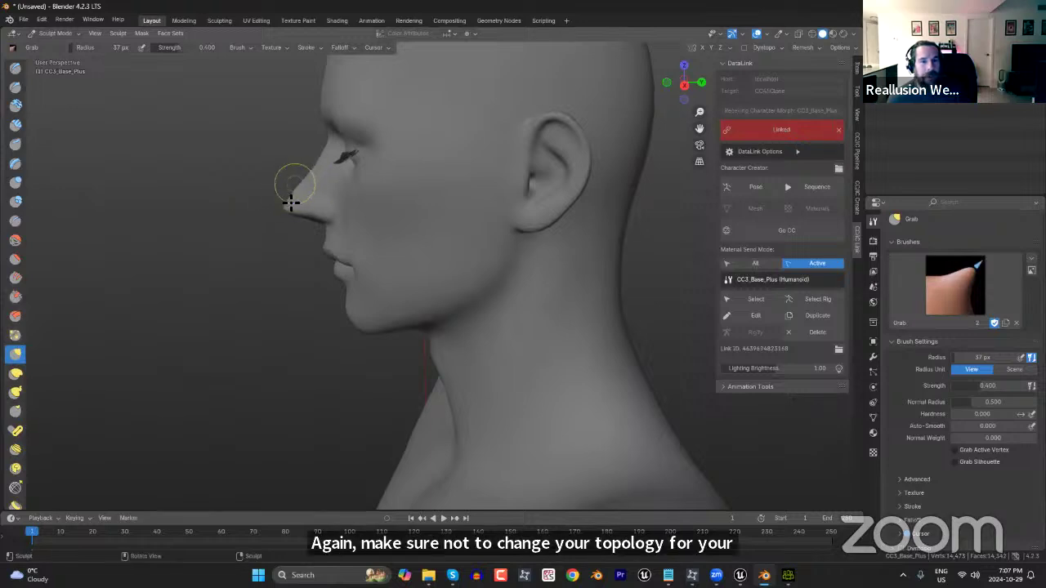
pyautogui.moveTo(291, 203); pyautogui.dragTo(275, 210)
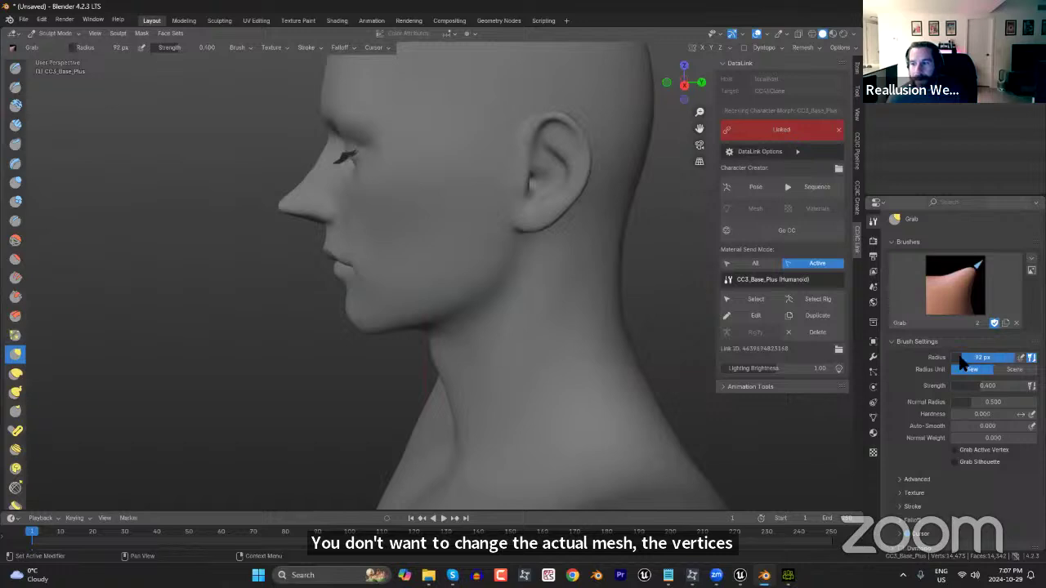
# Stretch both sides of the chin into an angular, protruding shape with the Grab brush at a 92 px radius.
pyautogui.moveTo(355, 310); pyautogui.dragTo(286, 344)
pyautogui.moveTo(264, 253)
pyautogui.mouseDown(button='middle')
pyautogui.moveTo(294, 267)
pyautogui.moveTo(451, 279)
pyautogui.moveTo(542, 322)
pyautogui.moveTo(600, 308)
pyautogui.mouseUp(button='middle')
pyautogui.moveTo(653, 238); pyautogui.dragTo(456, 290, button='middle')
pyautogui.scroll(2, 523, 270)
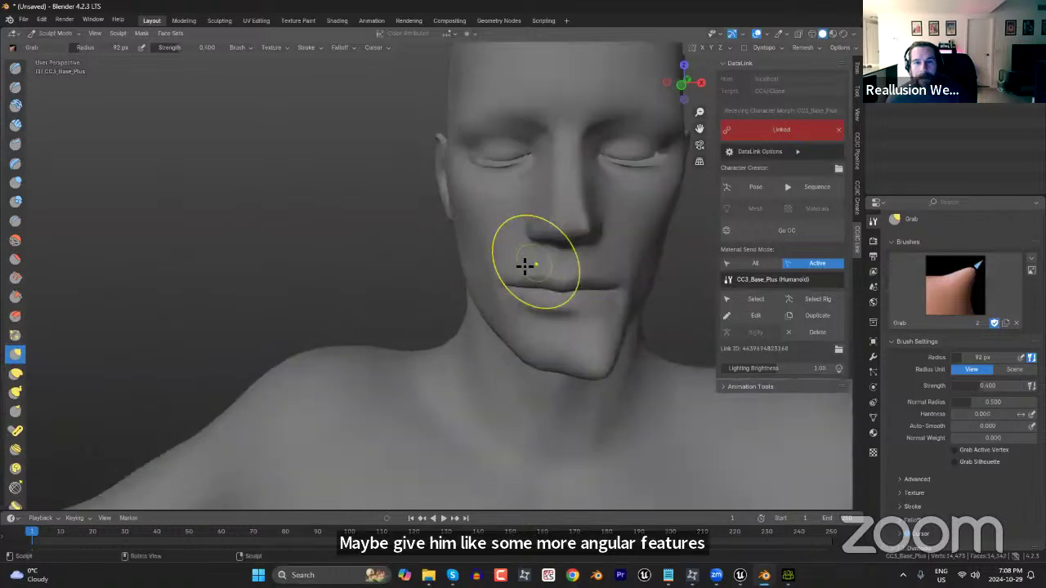
pyautogui.keyDown('shift'); pyautogui.moveTo(610, 219); pyautogui.dragTo(554, 343, button='middle'); pyautogui.keyUp('shift')
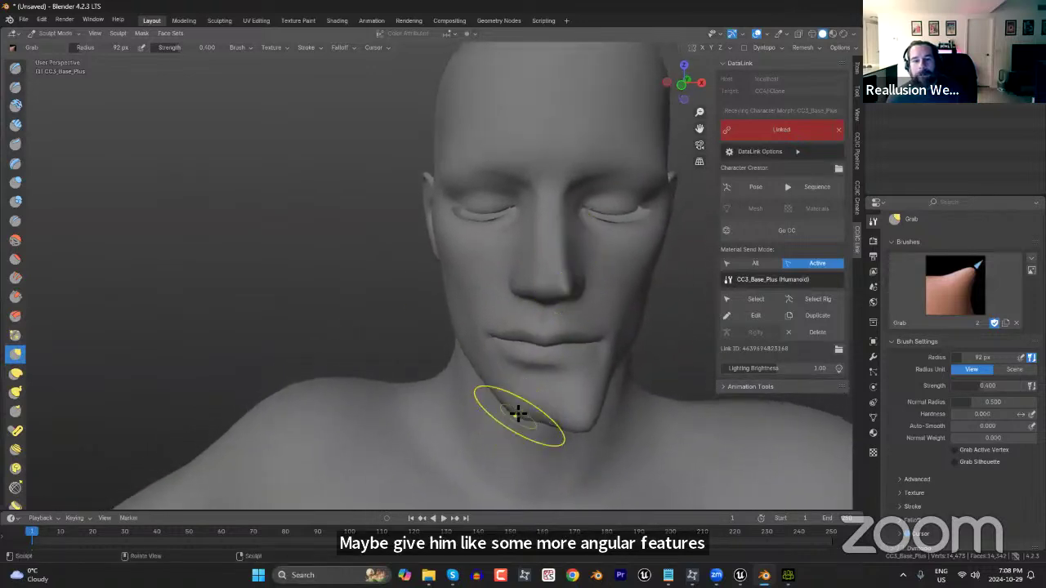
pyautogui.moveTo(503, 432); pyautogui.dragTo(497, 463)
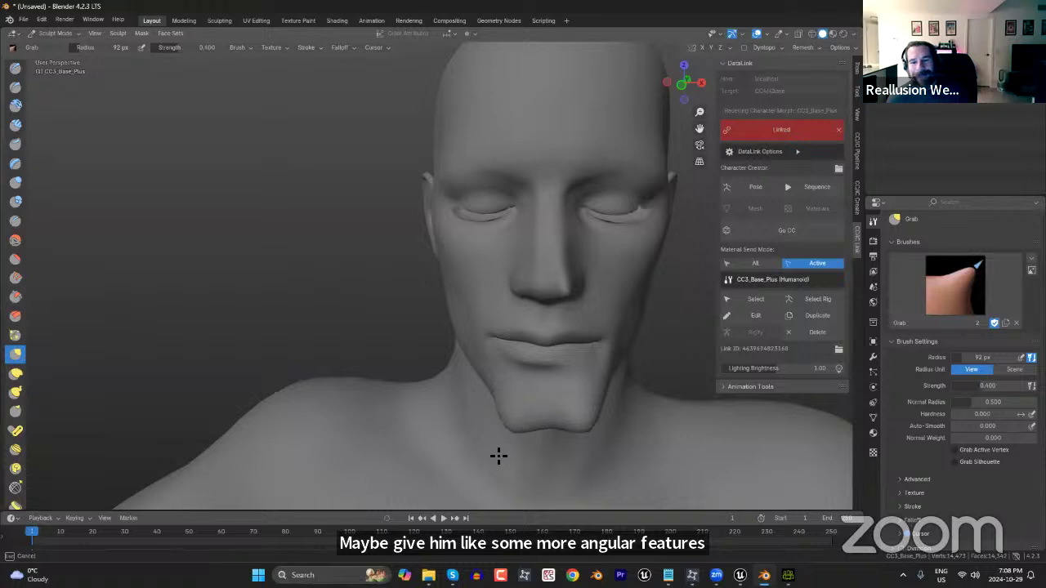
# Pull the upper corners of the skull outward and the crown upward with the Grab brush at a 218 px radius.
pyautogui.moveTo(621, 327)
pyautogui.mouseDown(button='middle')
pyautogui.moveTo(649, 294)
pyautogui.moveTo(656, 392)
pyautogui.moveTo(670, 341)
pyautogui.moveTo(665, 355)
pyautogui.mouseUp(button='middle')
pyautogui.rightClick(665, 416)
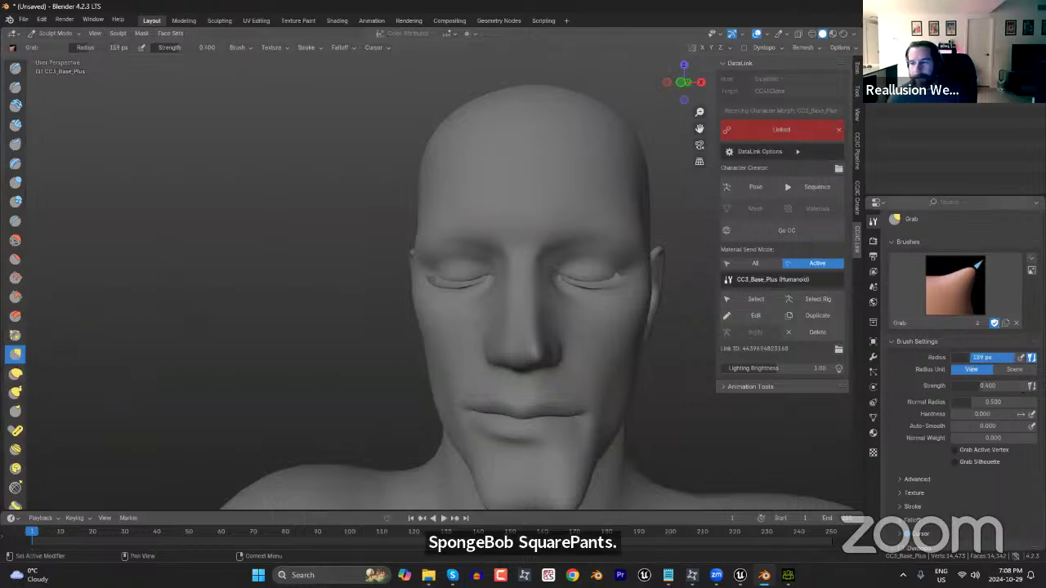
pyautogui.moveTo(963, 360); pyautogui.dragTo(960, 359)
pyautogui.moveTo(617, 141); pyautogui.dragTo(677, 73)
pyautogui.moveTo(479, 117); pyautogui.dragTo(404, 65)
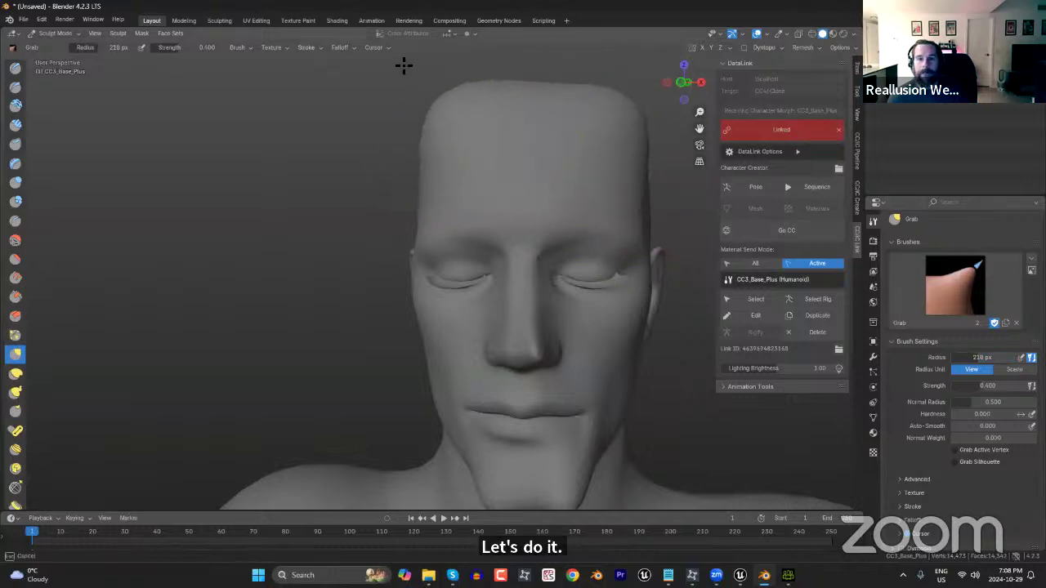
pyautogui.moveTo(531, 109)
pyautogui.mouseDown()
pyautogui.moveTo(542, 98)
pyautogui.moveTo(545, 20)
pyautogui.mouseUp()
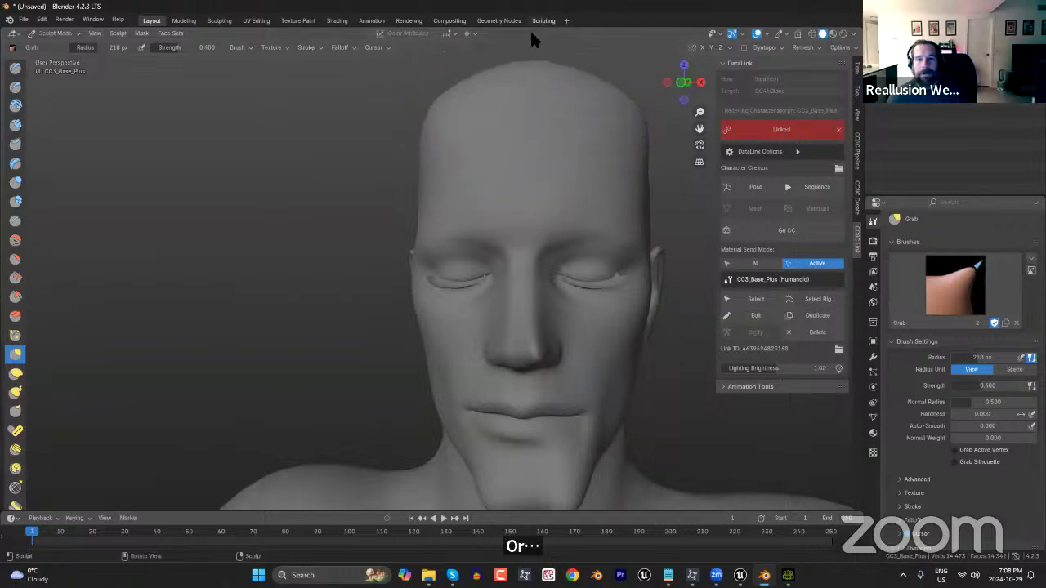
pyautogui.moveTo(473, 98)
pyautogui.mouseDown()
pyautogui.moveTo(439, 109)
pyautogui.moveTo(421, 98)
pyautogui.mouseUp()
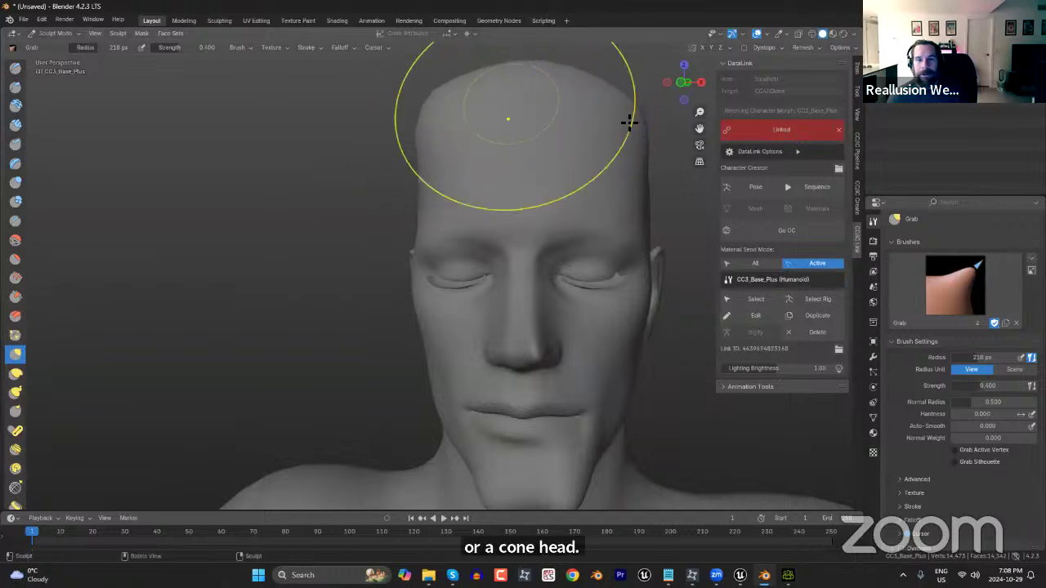
pyautogui.moveTo(643, 121)
pyautogui.mouseDown()
pyautogui.moveTo(647, 95)
pyautogui.moveTo(654, 106)
pyautogui.mouseUp()
pyautogui.moveTo(649, 327)
pyautogui.mouseDown(button='middle')
pyautogui.moveTo(635, 343)
pyautogui.moveTo(572, 341)
pyautogui.moveTo(605, 341)
pyautogui.mouseUp(button='middle')
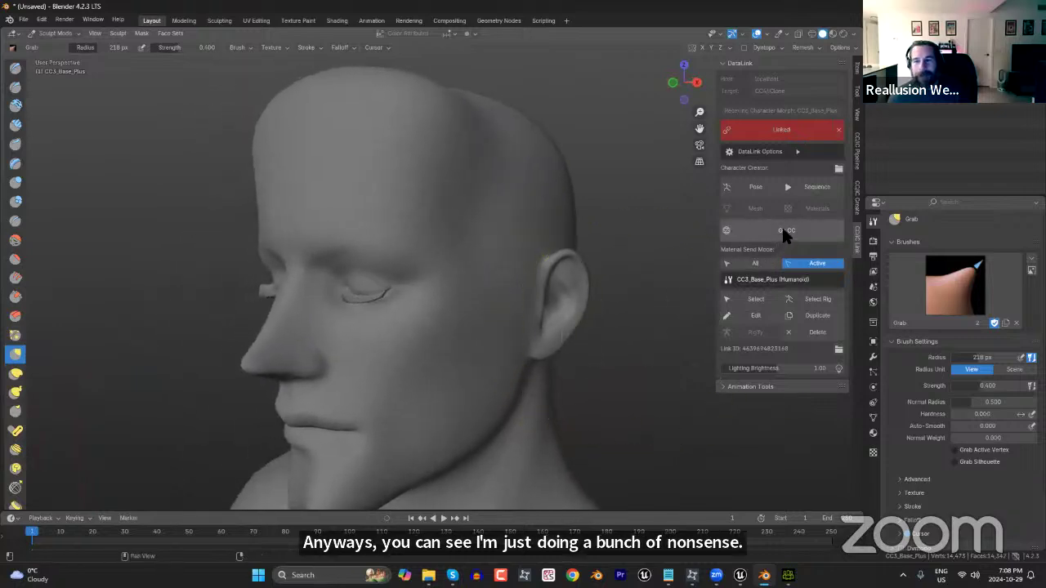
# Switch to Character Creator and load the Neutral_M character from the Base template folder in place of the mannequin.
pyautogui.moveTo(788, 576)
pyautogui.click(760, 540)
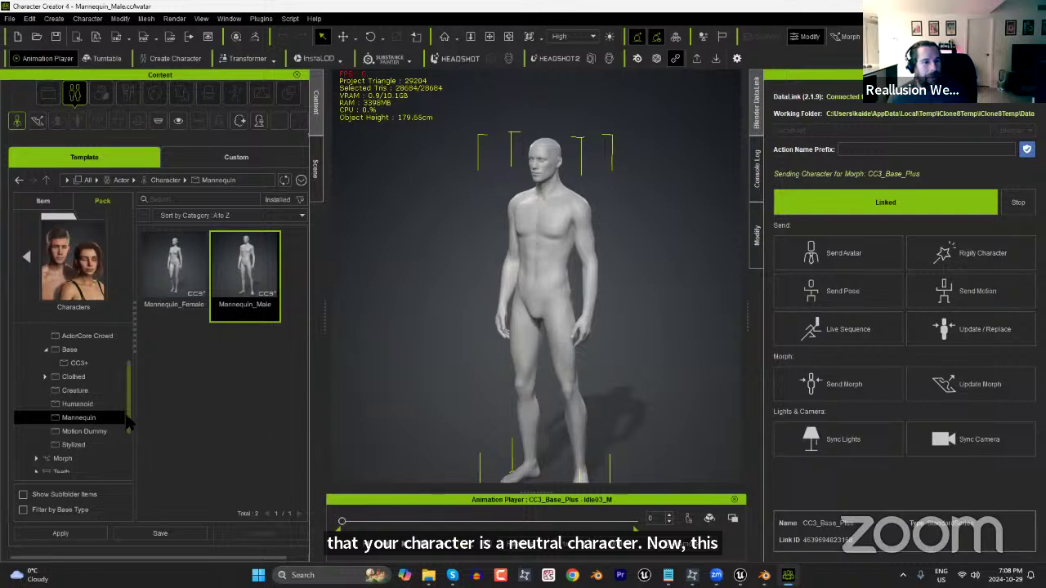
pyautogui.scroll(3, 127, 402)
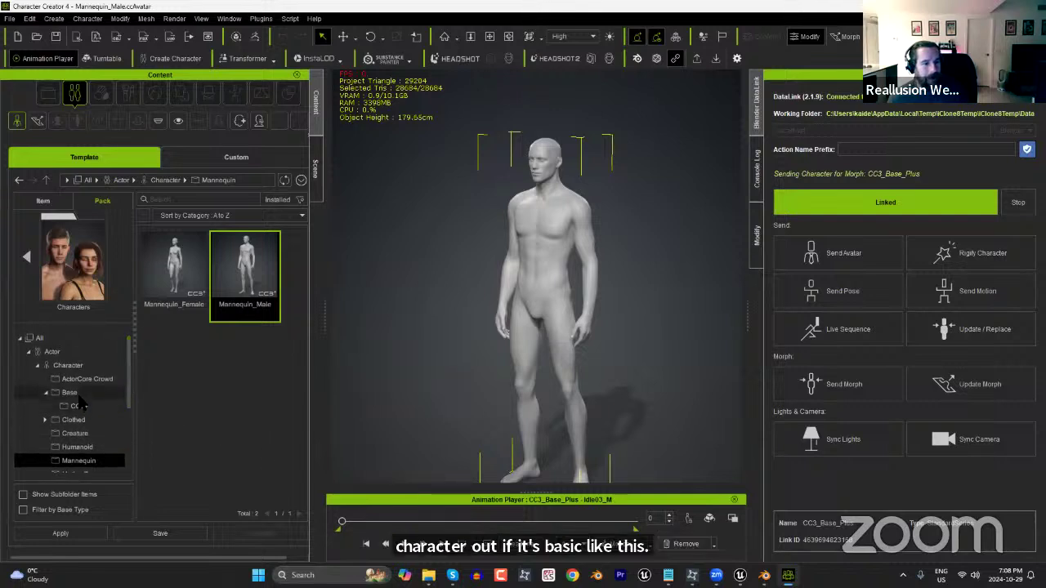
pyautogui.click(78, 406)
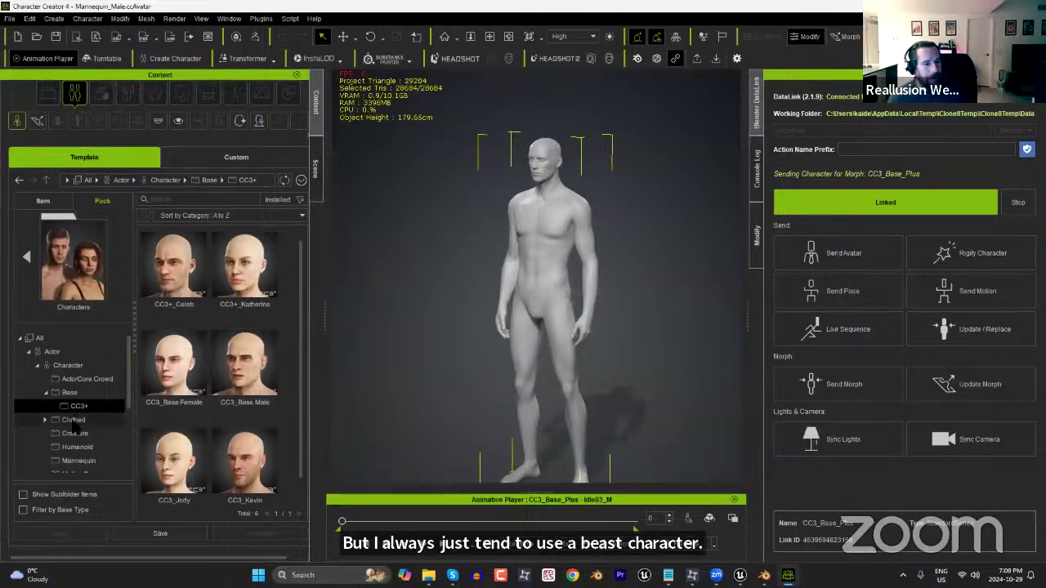
pyautogui.click(110, 392)
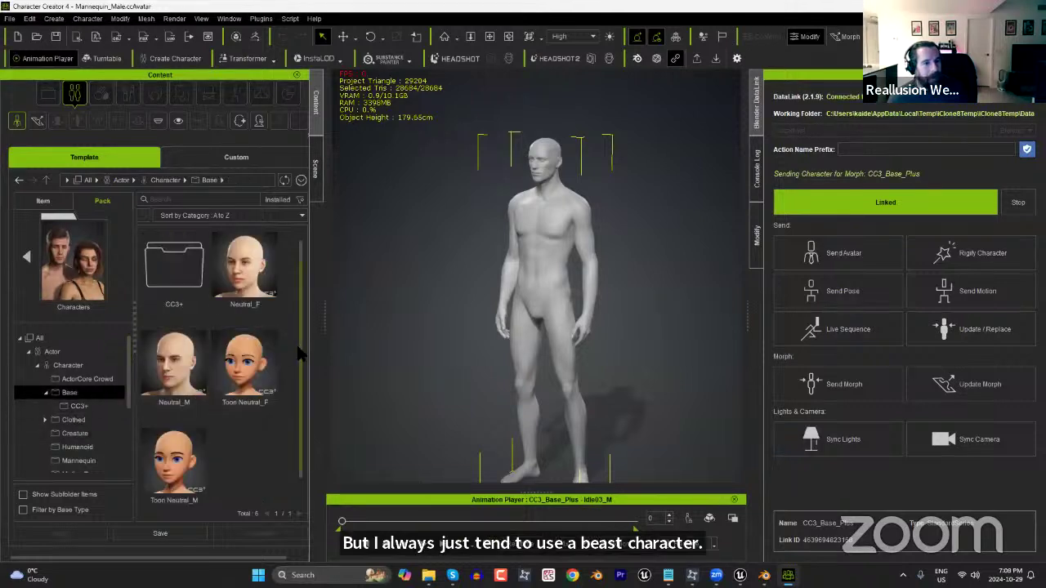
pyautogui.doubleClick(183, 372)
pyautogui.click(470, 315)
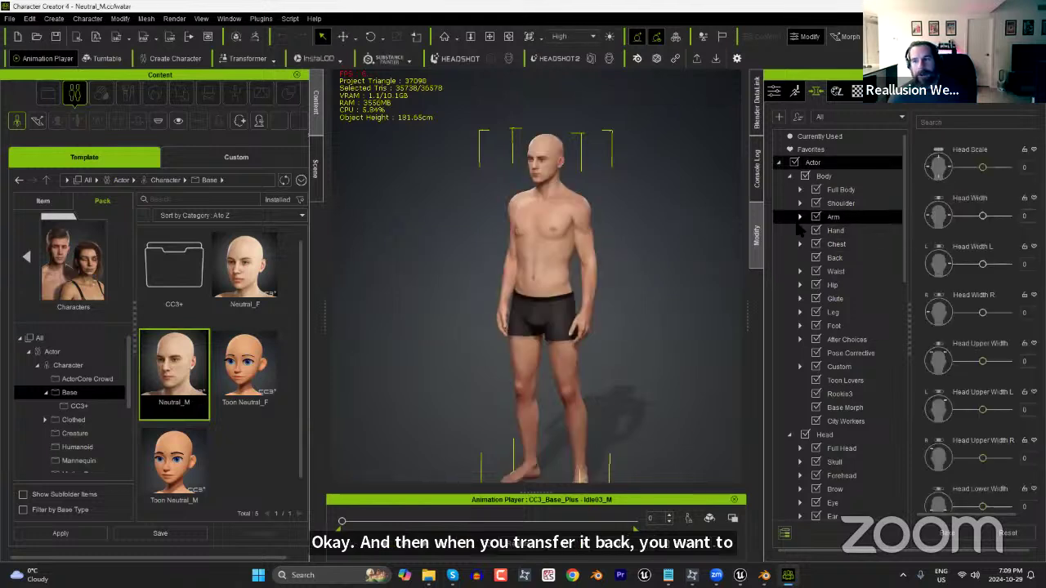
# Switch to Blender, send the sculpted morph back through DataLink with Go CC, and return to Character Creator.
pyautogui.click(758, 122)
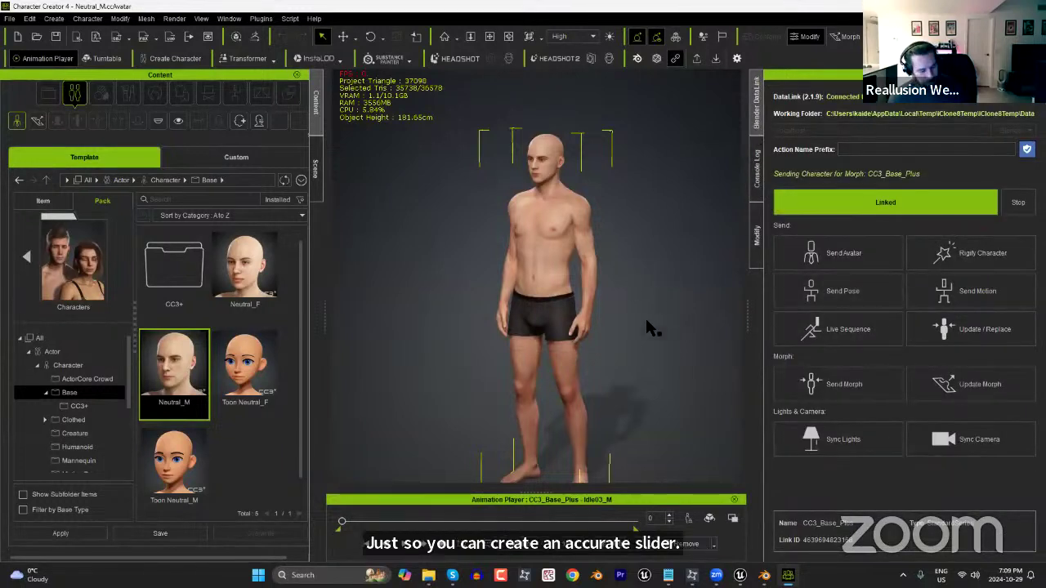
pyautogui.moveTo(648, 323); pyautogui.dragTo(612, 397, button='right')
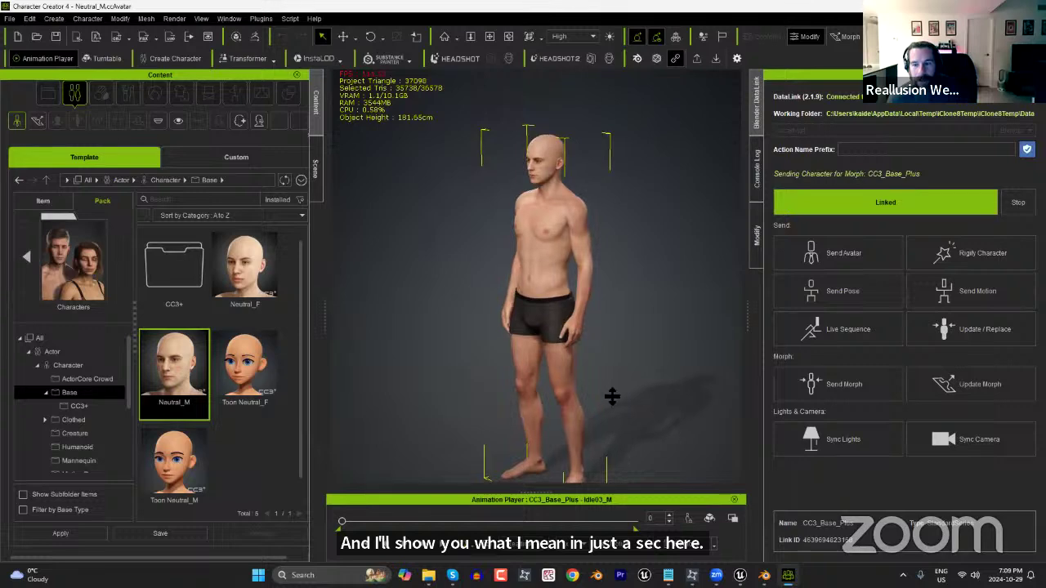
pyautogui.click(764, 575)
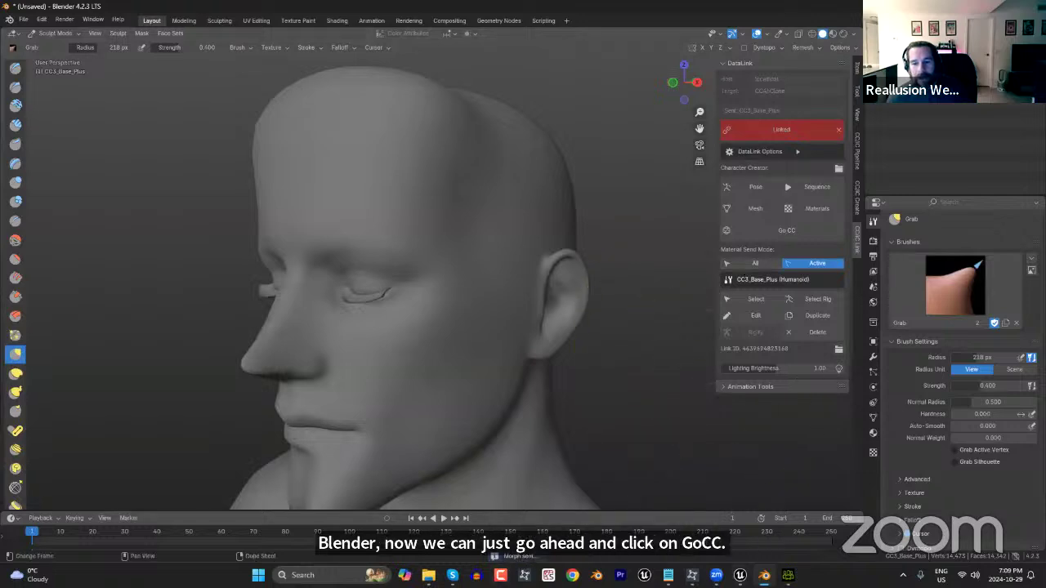
pyautogui.moveTo(788, 575)
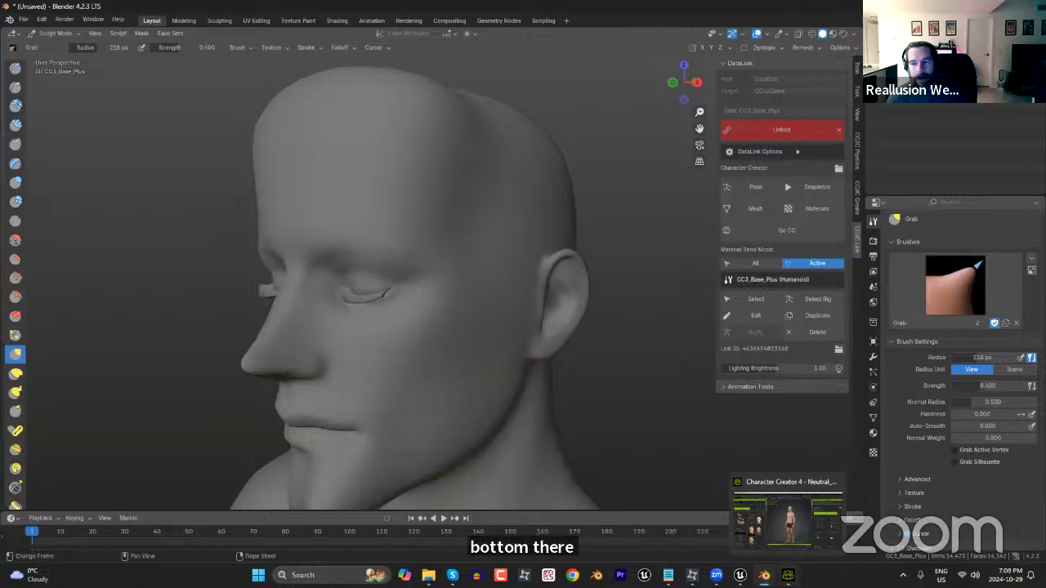
pyautogui.click(789, 515)
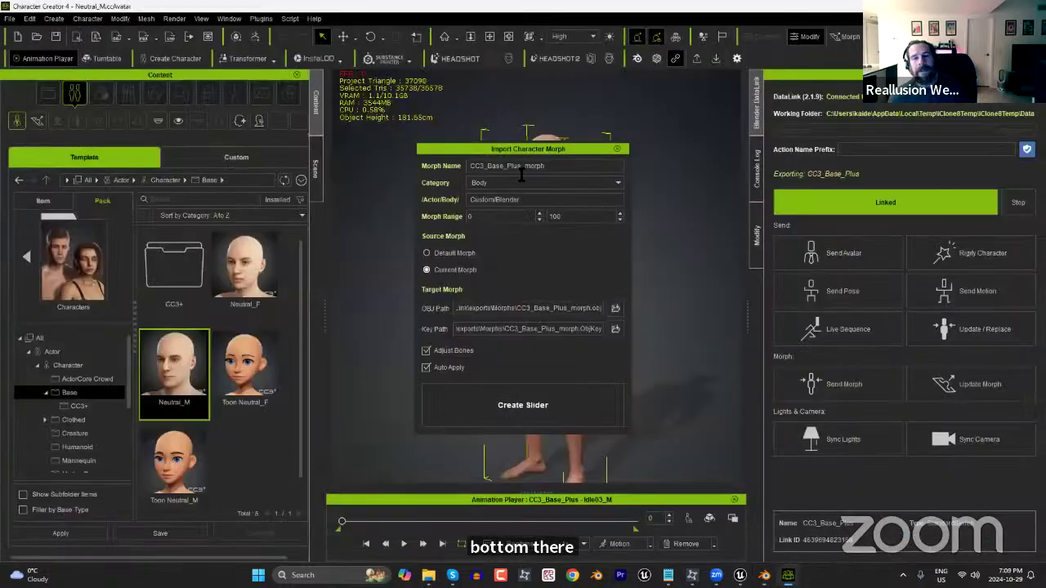
# Name the imported morph StupidMorph, assign it to the Body category, and create its slider.
pyautogui.moveTo(553, 171); pyautogui.dragTo(447, 168)
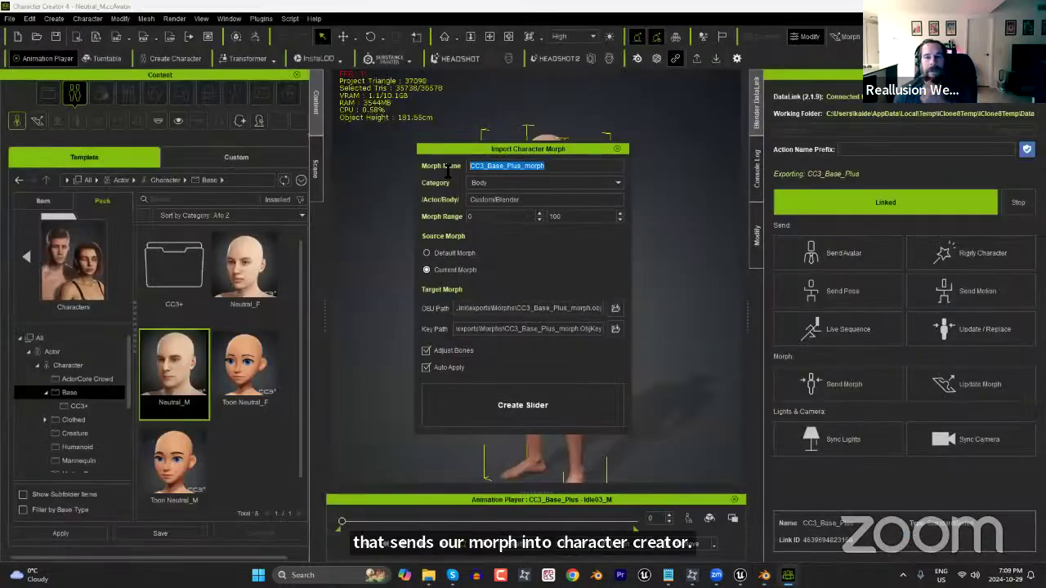
pyautogui.write('StupidMorph')
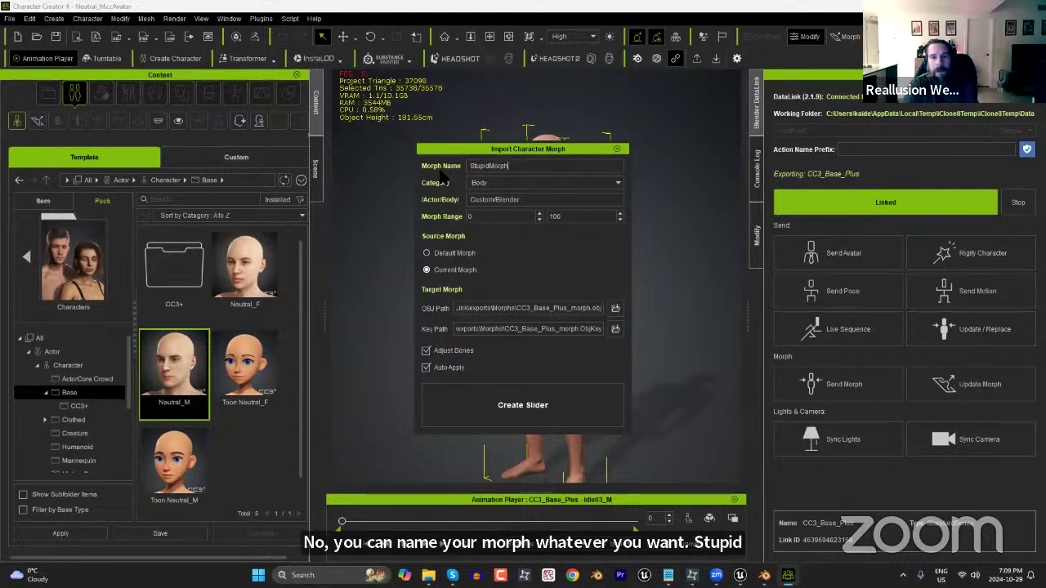
pyautogui.click(533, 182)
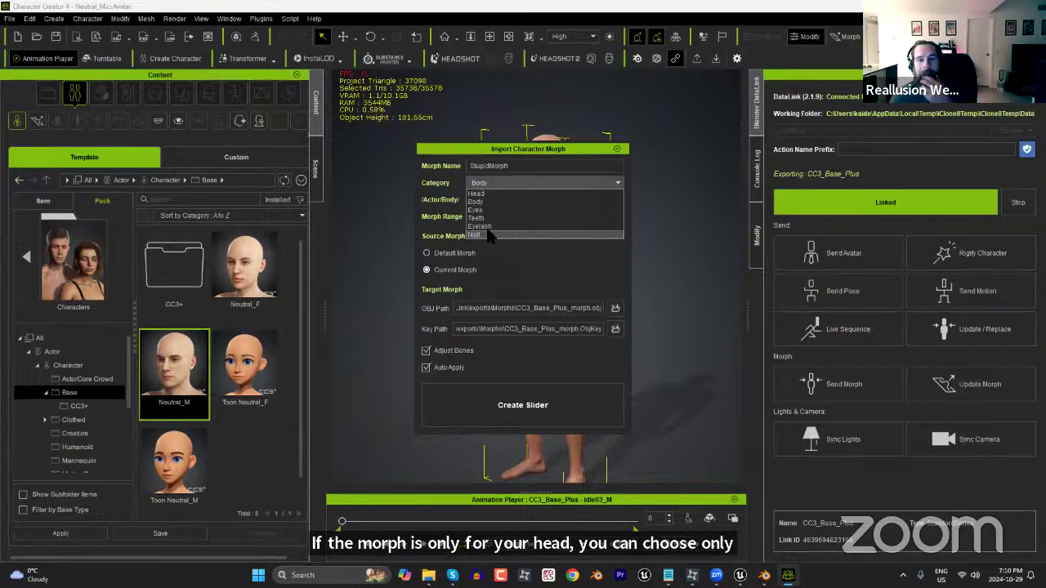
pyautogui.click(500, 202)
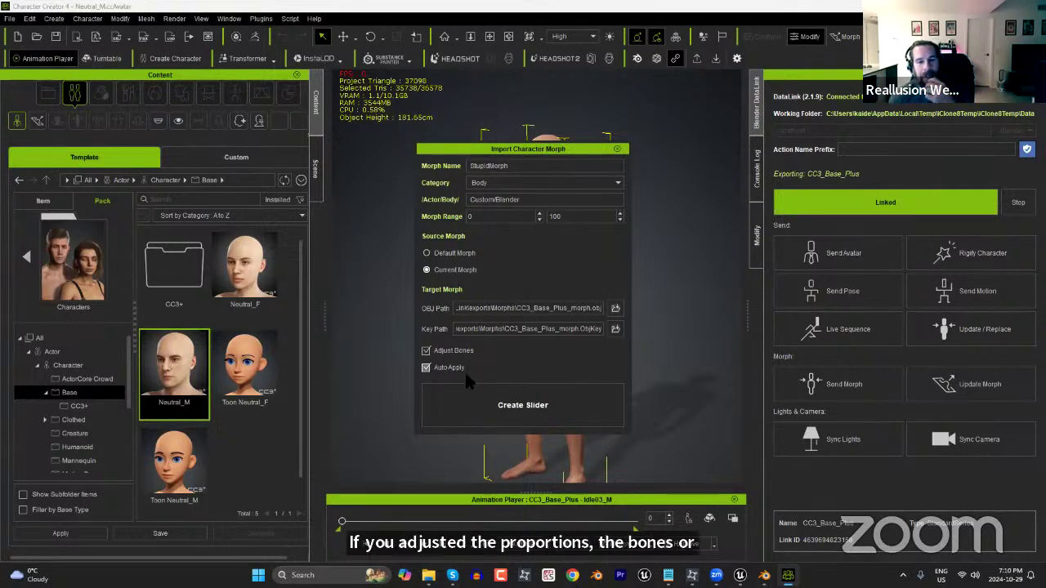
pyautogui.click(528, 411)
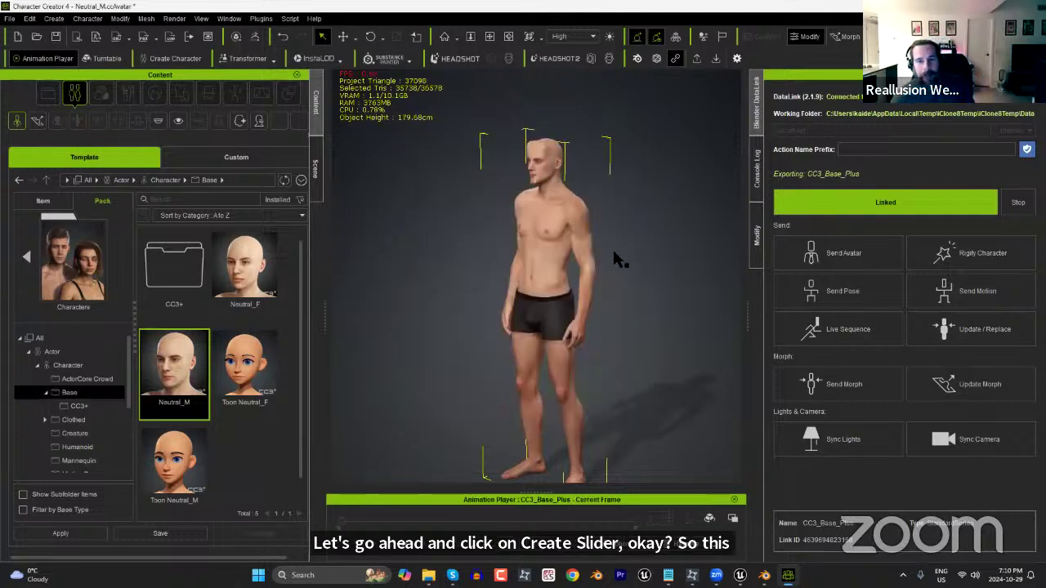
# Examine the morphed head and shoulders up close and the StupidMorph slider under Body > Custom > Blender.
pyautogui.moveTo(586, 279); pyautogui.dragTo(547, 340, button='right')
pyautogui.scroll(5, 501, 123)
pyautogui.moveTo(501, 123); pyautogui.dragTo(647, 343, button='right')
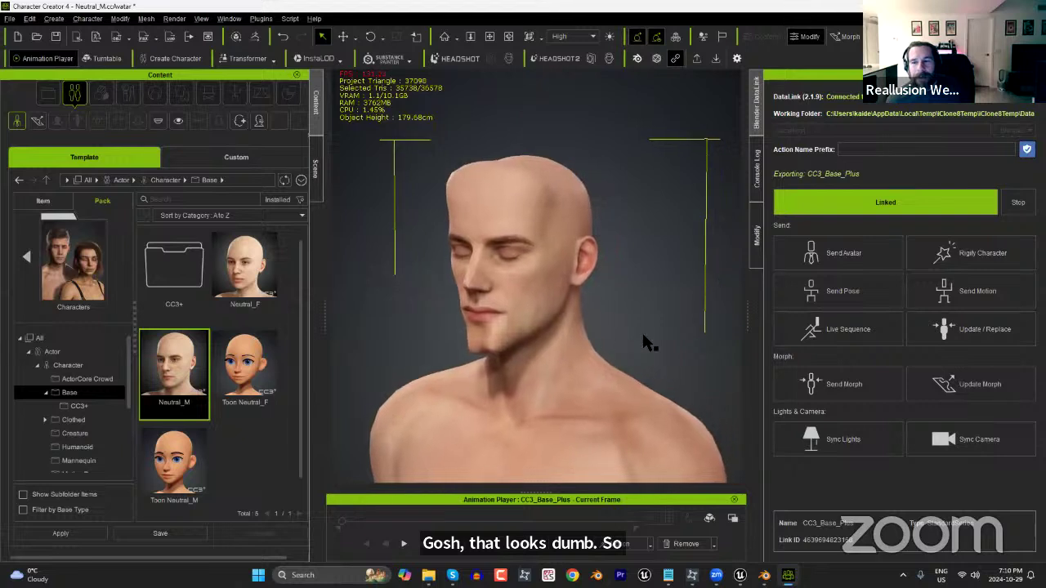
pyautogui.click(755, 245)
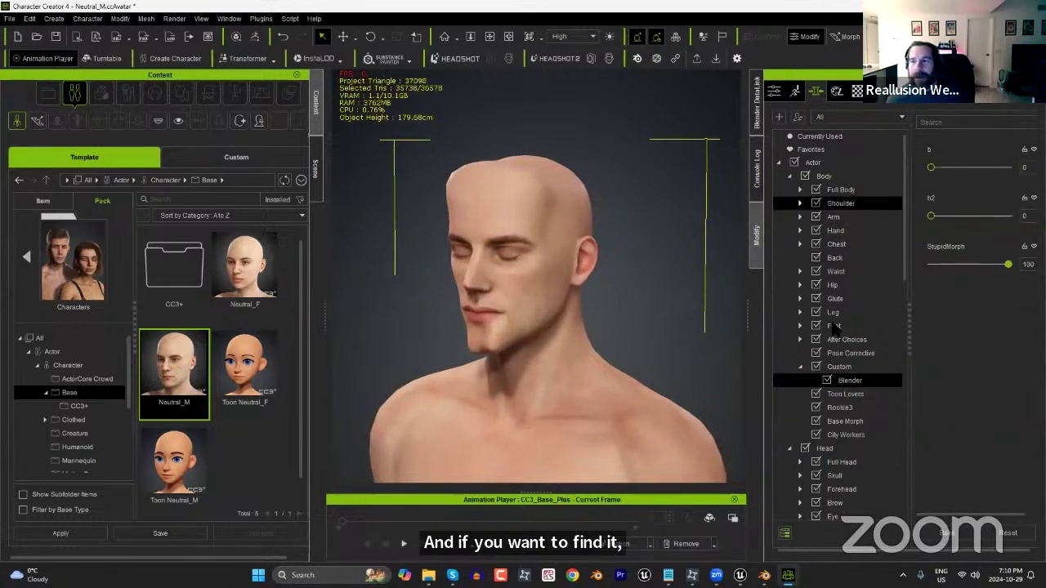
pyautogui.moveTo(1008, 270)
pyautogui.mouseDown()
pyautogui.moveTo(903, 268)
pyautogui.moveTo(1010, 266)
pyautogui.mouseUp()
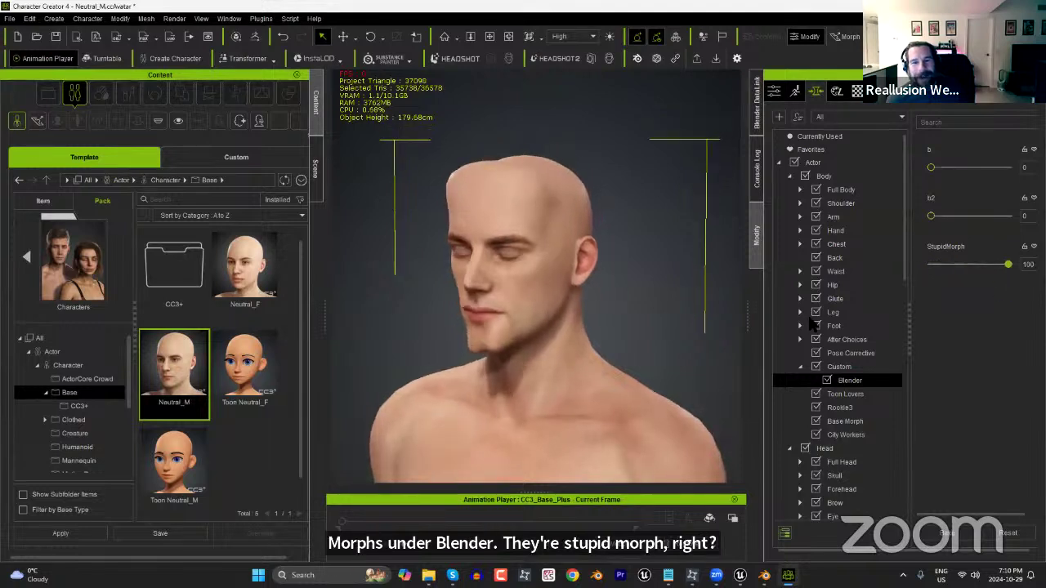
pyautogui.moveTo(601, 339)
pyautogui.mouseDown(button='right')
pyautogui.moveTo(560, 338)
pyautogui.moveTo(600, 341)
pyautogui.mouseUp(button='right')
pyautogui.scroll(3, 600, 341)
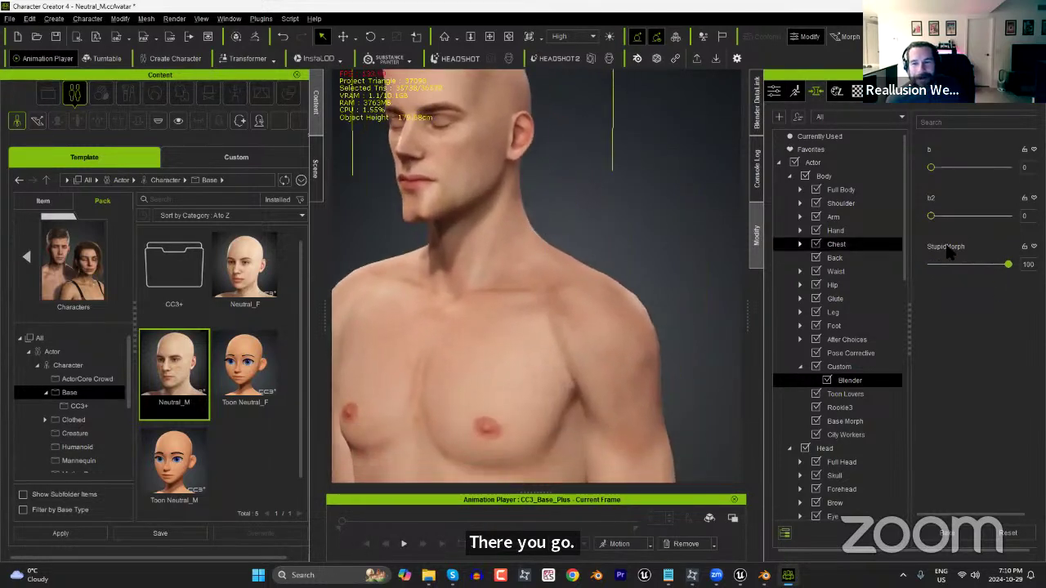
pyautogui.moveTo(1008, 264)
pyautogui.mouseDown()
pyautogui.moveTo(918, 265)
pyautogui.moveTo(1004, 265)
pyautogui.moveTo(939, 266)
pyautogui.moveTo(1010, 278)
pyautogui.mouseUp()
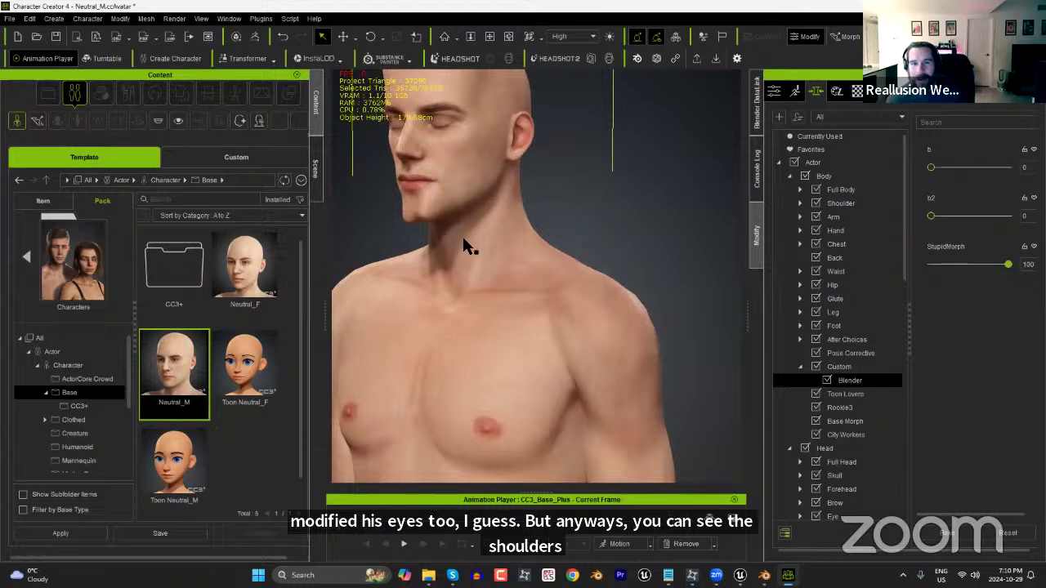
pyautogui.moveTo(448, 193); pyautogui.dragTo(488, 346, button='right')
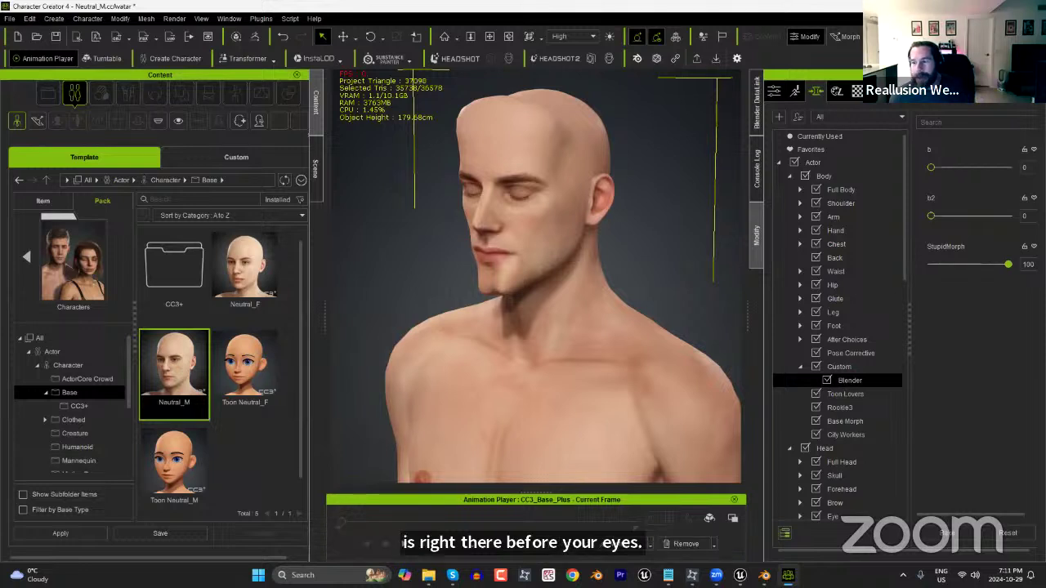
# Start a new Character Creator project and close Blender, discarding the unsaved changes in both.
pyautogui.hotkey('ctrl', 'n')
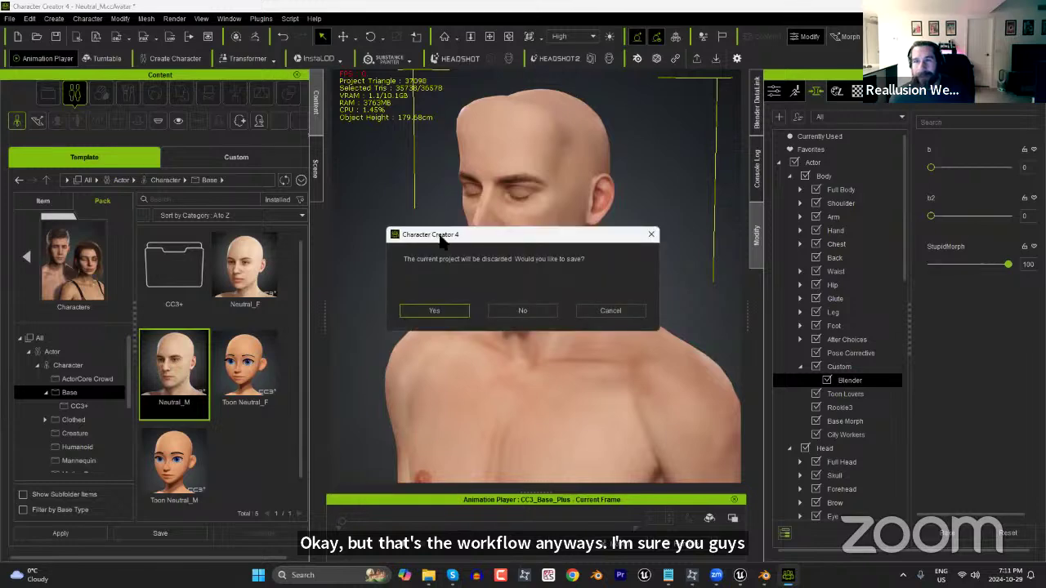
pyautogui.click(510, 308)
pyautogui.hotkey('alt', 'Tab')
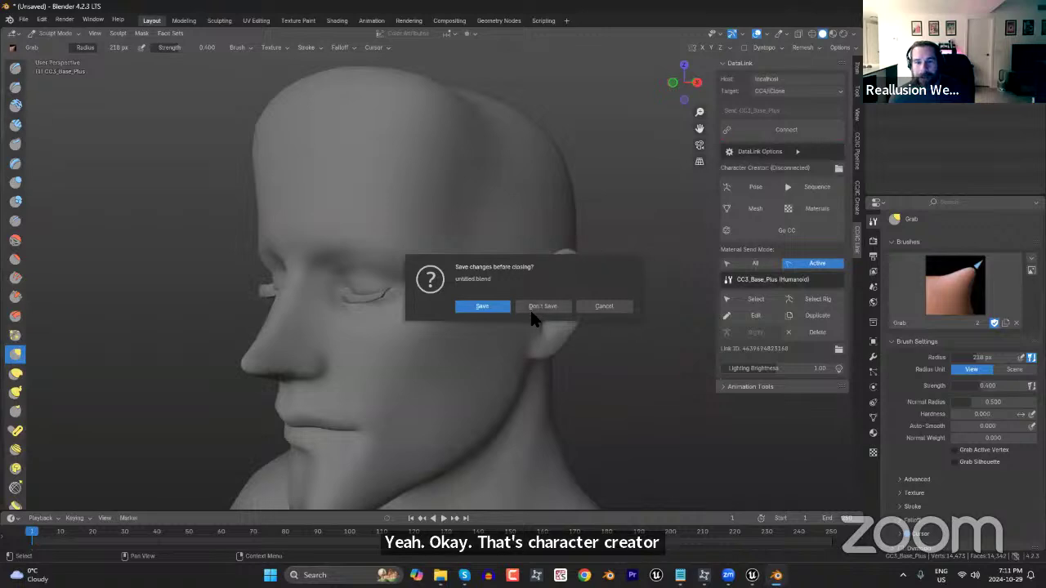
pyautogui.click(549, 307)
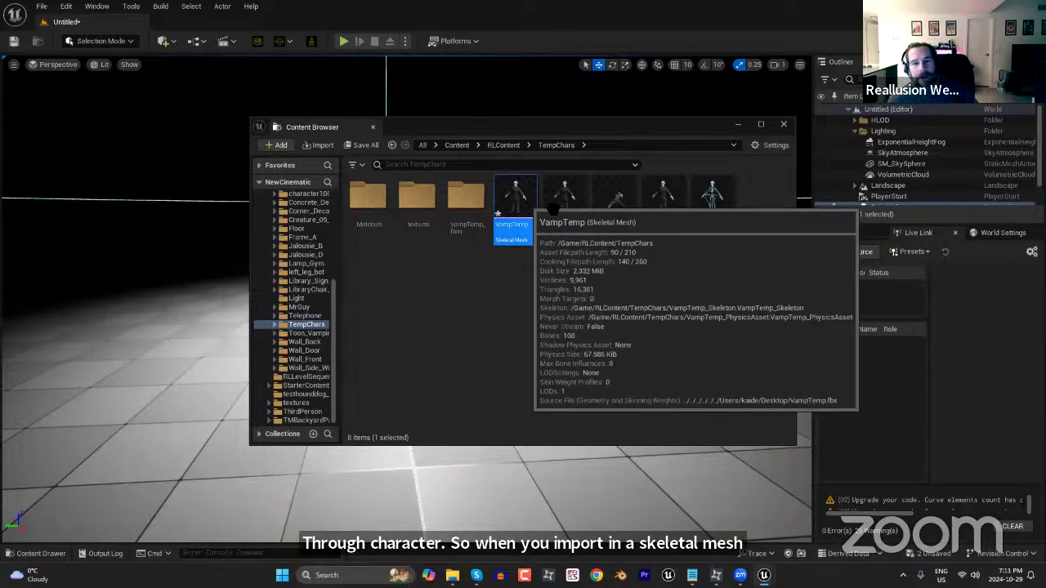
# In Unreal Editor, create a CC Control Rig for the VampTemp skeletal mesh and place the CC_Rig_BP blueprint in the level.
pyautogui.rightClick(516, 204)
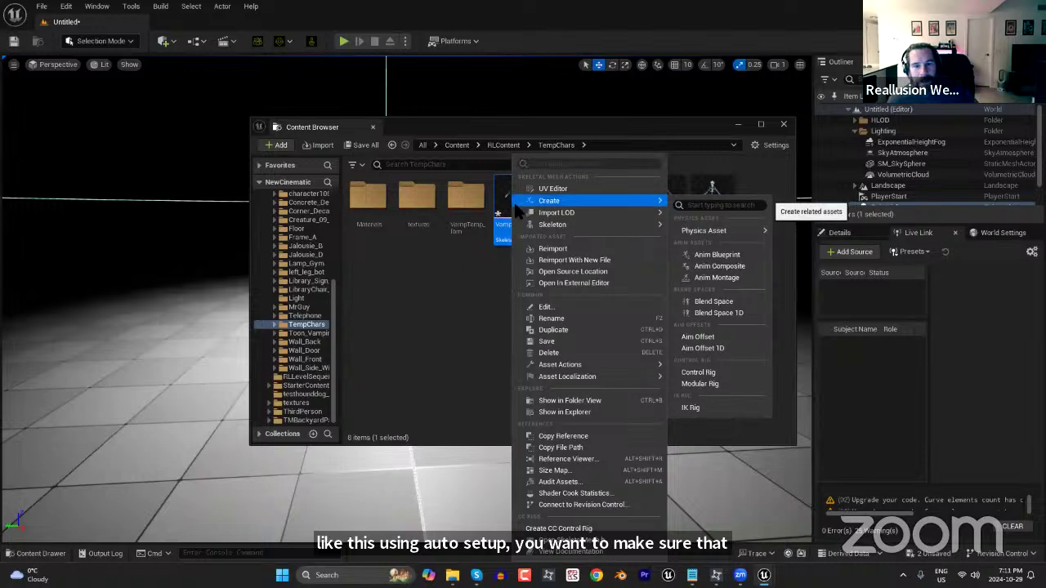
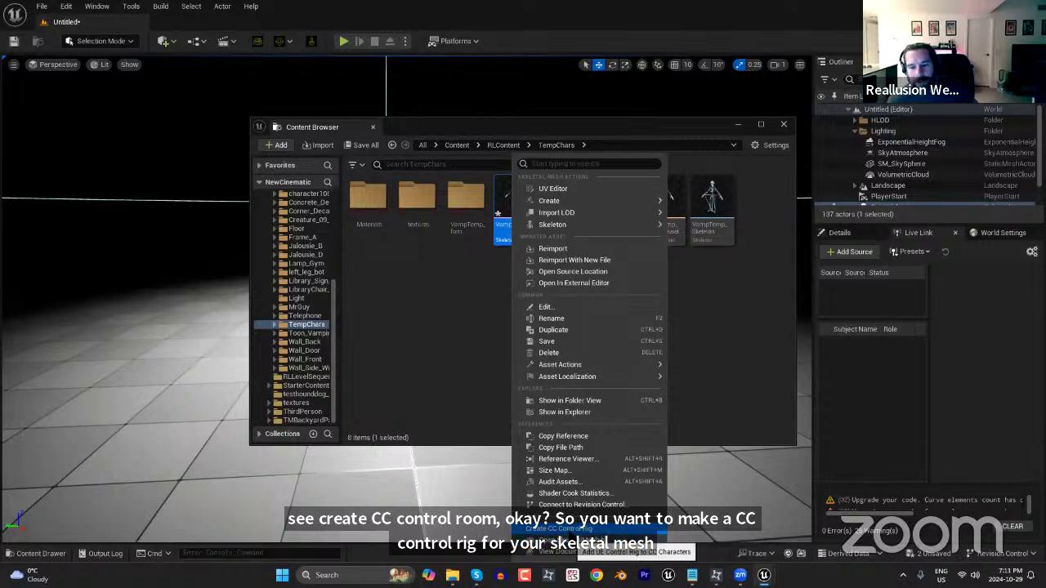
pyautogui.click(566, 528)
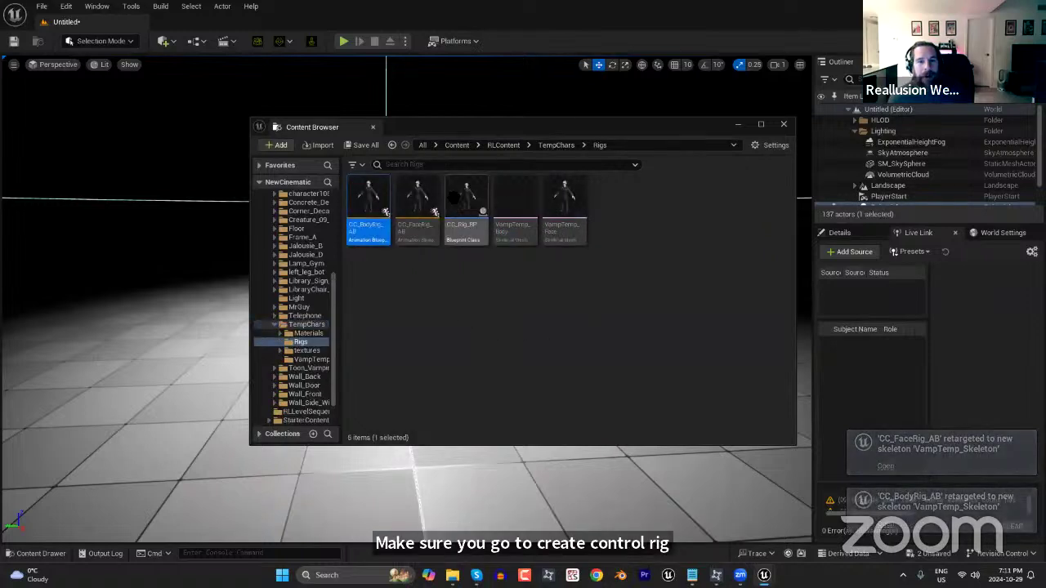
pyautogui.moveTo(497, 133); pyautogui.dragTo(798, 142)
pyautogui.click(767, 208)
pyautogui.moveTo(767, 209); pyautogui.dragTo(395, 372)
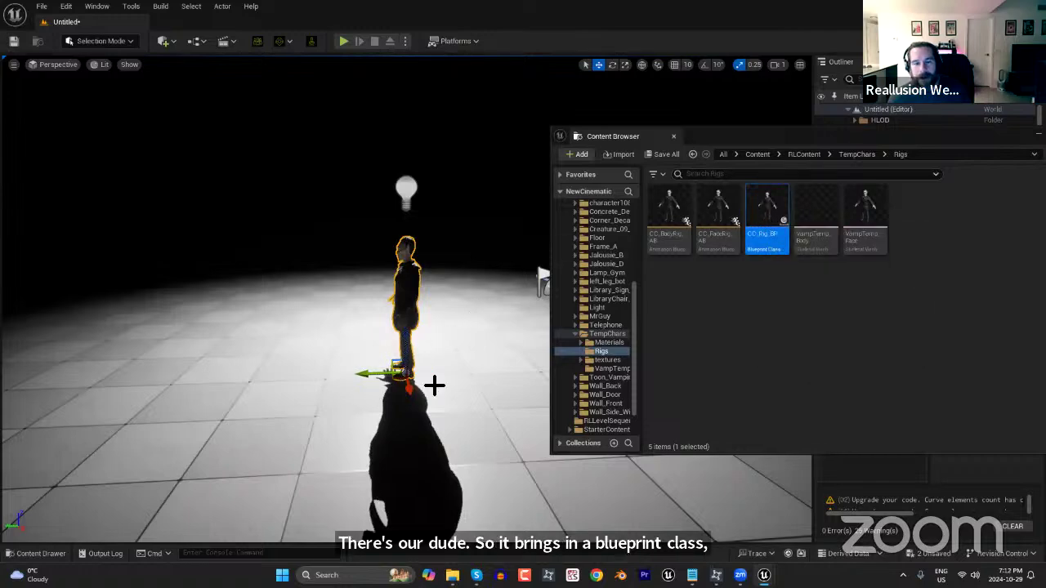
# Add a level sequence named asdf and save it in the Content folder.
pyautogui.scroll(1, 340, 380)
pyautogui.press('d')
pyautogui.moveTo(340, 379)
pyautogui.mouseDown(button='right')
pyautogui.moveTo(368, 379)
pyautogui.moveTo(326, 376)
pyautogui.moveTo(353, 374)
pyautogui.mouseUp(button='right')
pyautogui.press('a')
pyautogui.press('w')
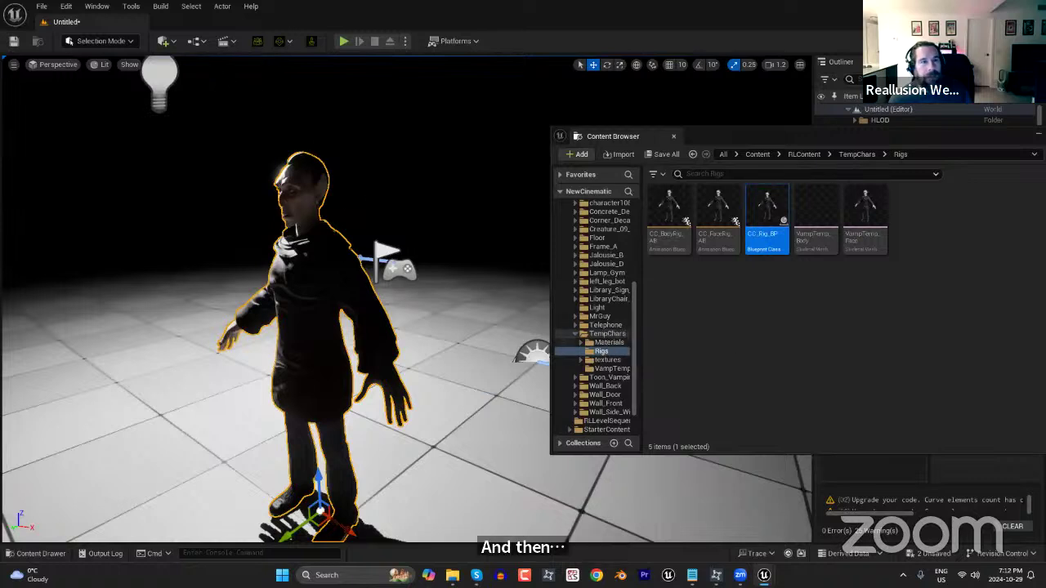
pyautogui.click(227, 41)
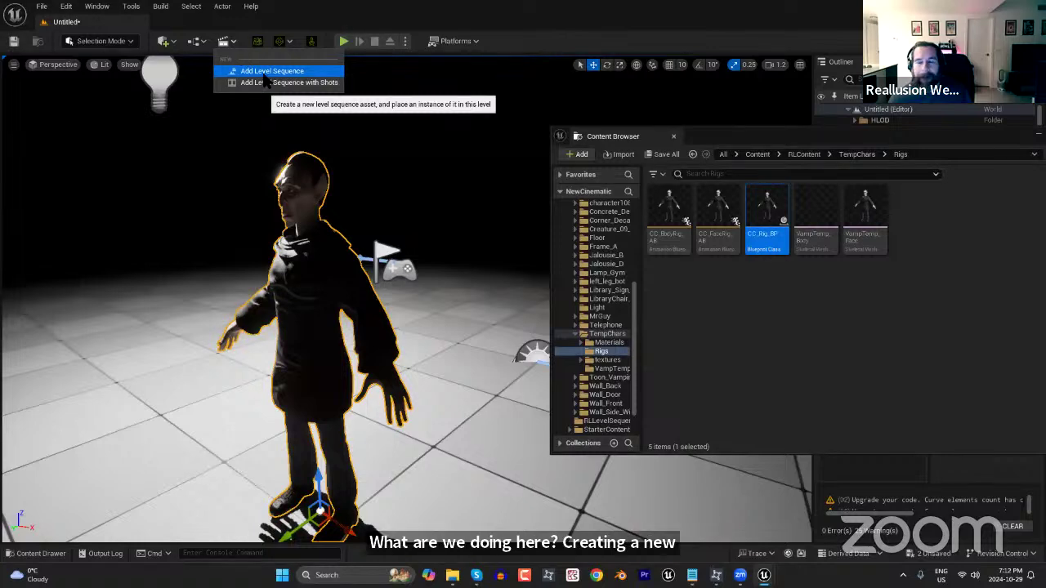
pyautogui.click(266, 73)
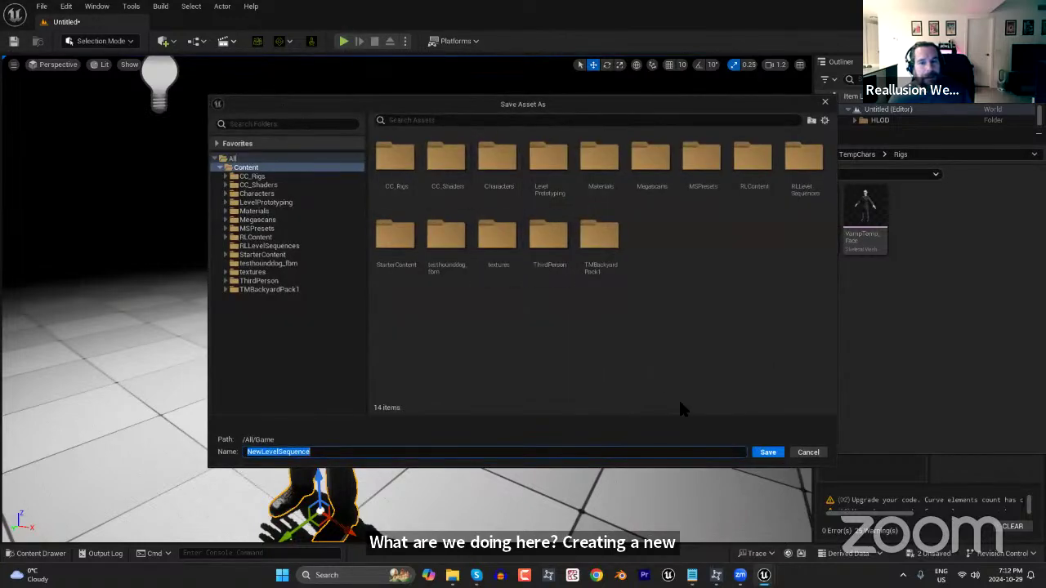
pyautogui.write('asdf')
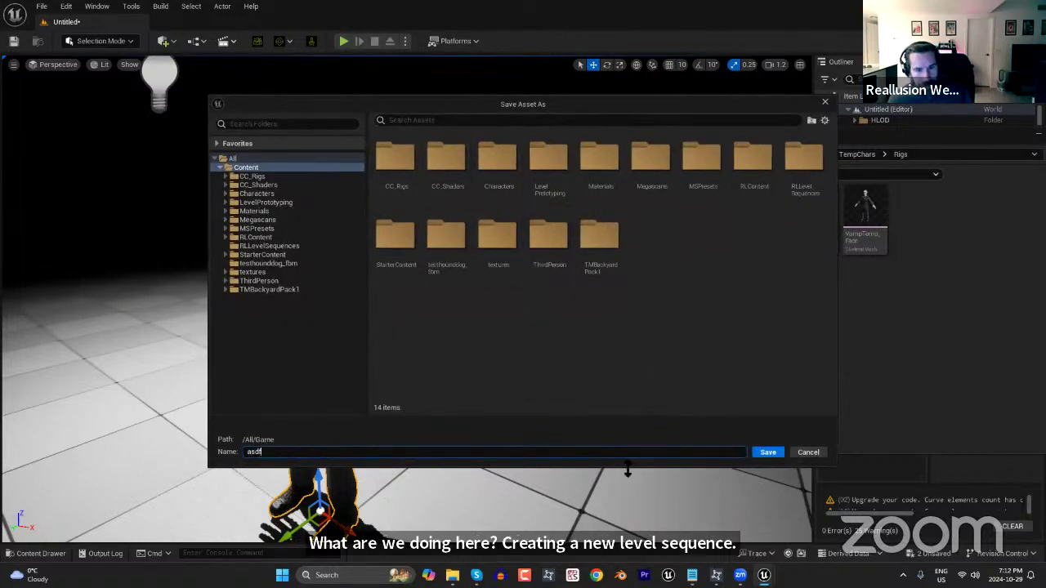
pyautogui.click(768, 452)
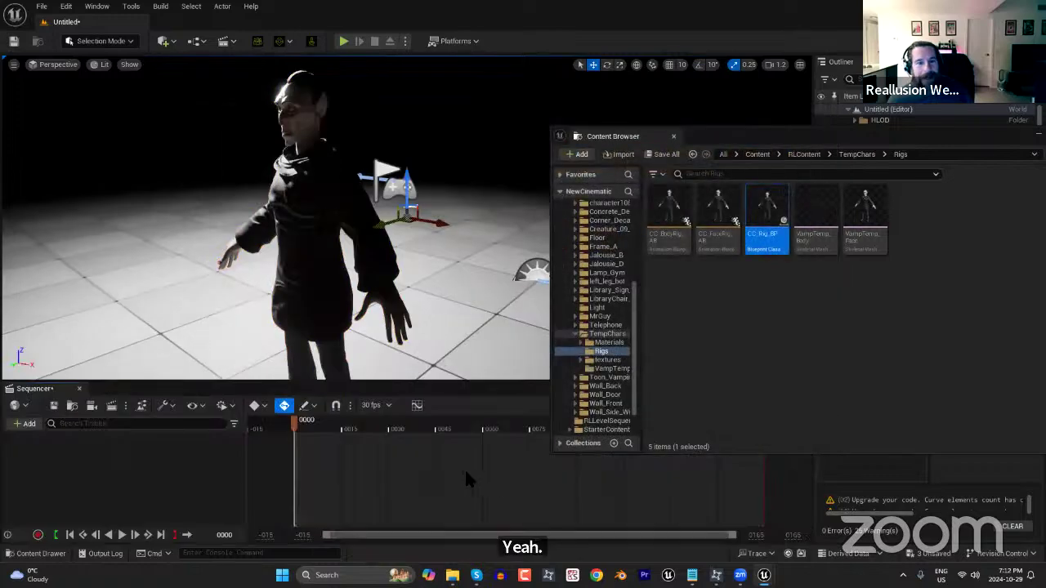
# Add the CC_Rig_BP actor to the asdf sequence.
pyautogui.click(25, 424)
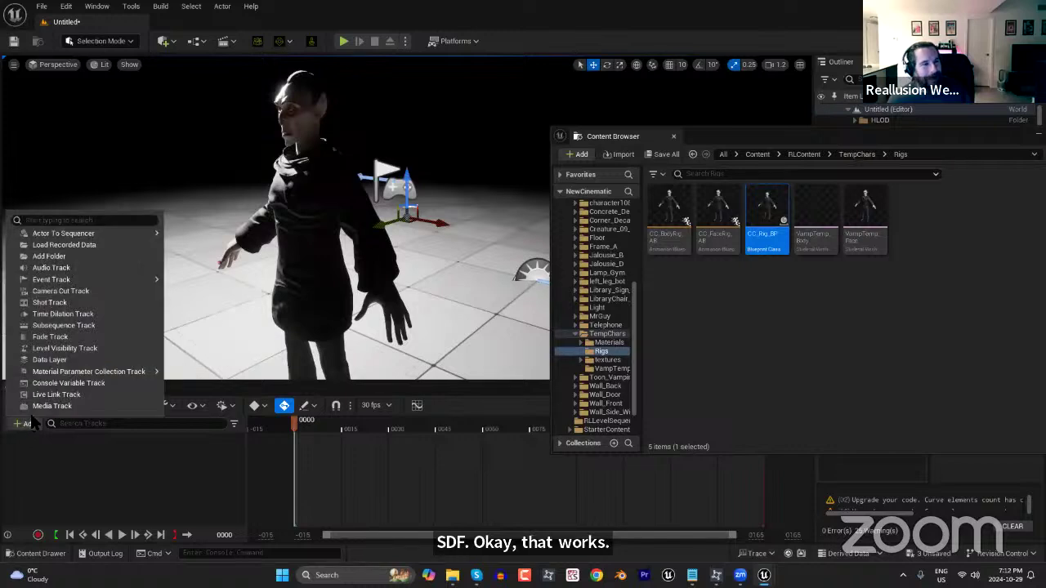
pyautogui.moveTo(92, 235)
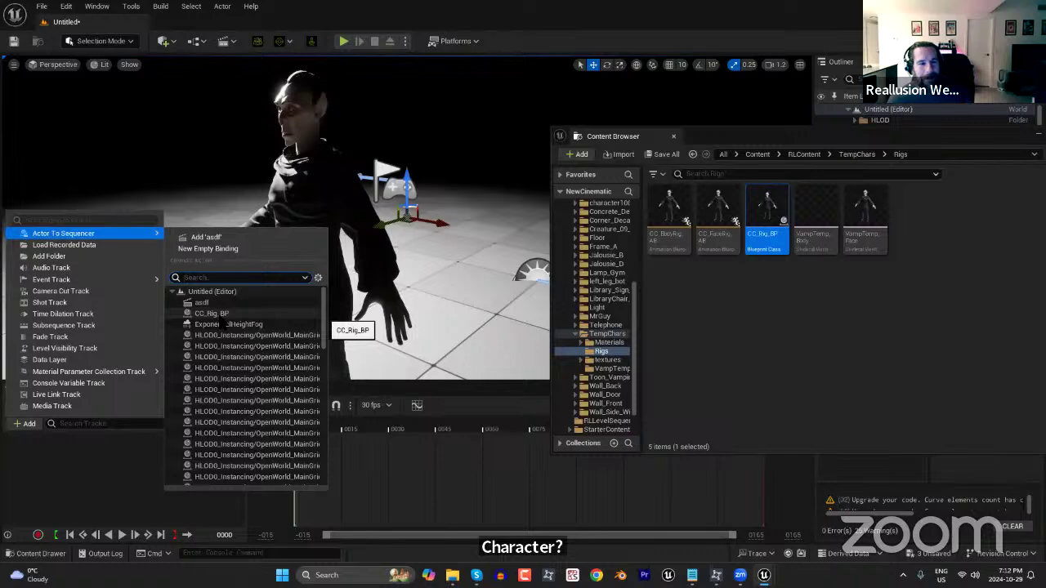
pyautogui.click(221, 317)
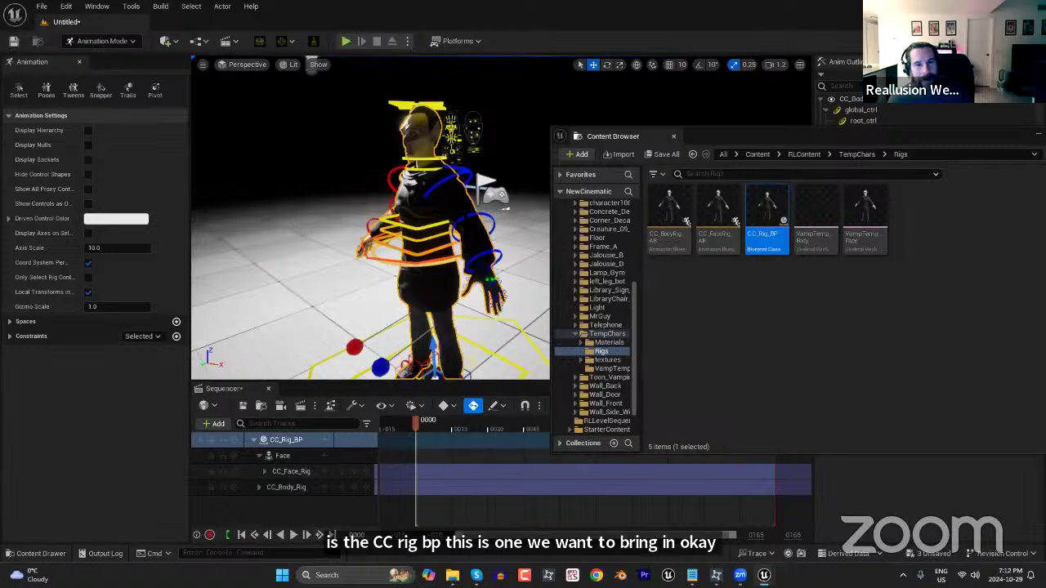
# Delete the Face and CC_Body_Rig tracks from CC_Rig_BP in the sequence.
pyautogui.click(317, 458)
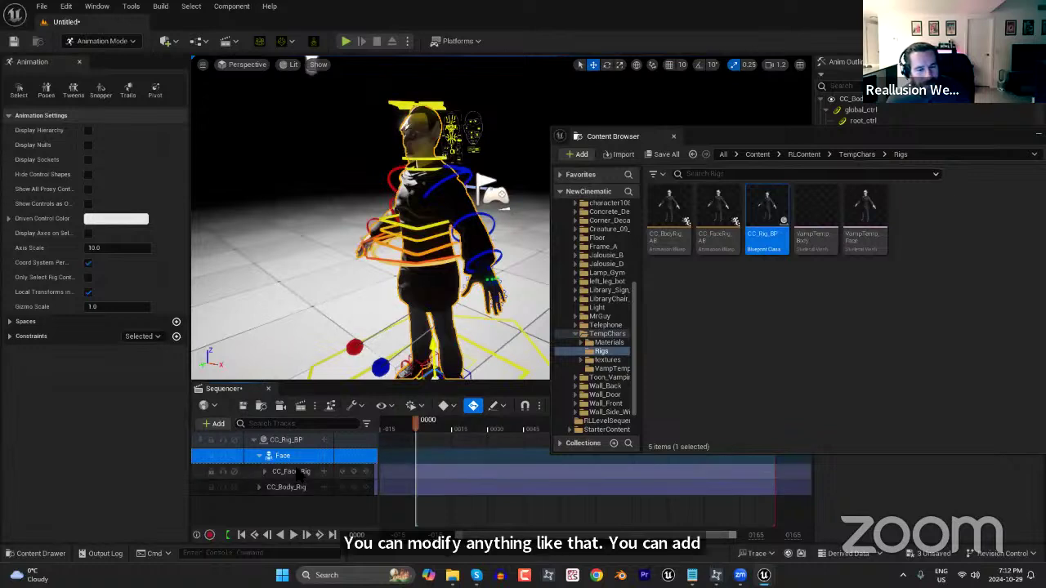
pyautogui.press('Delete')
pyautogui.click(287, 456)
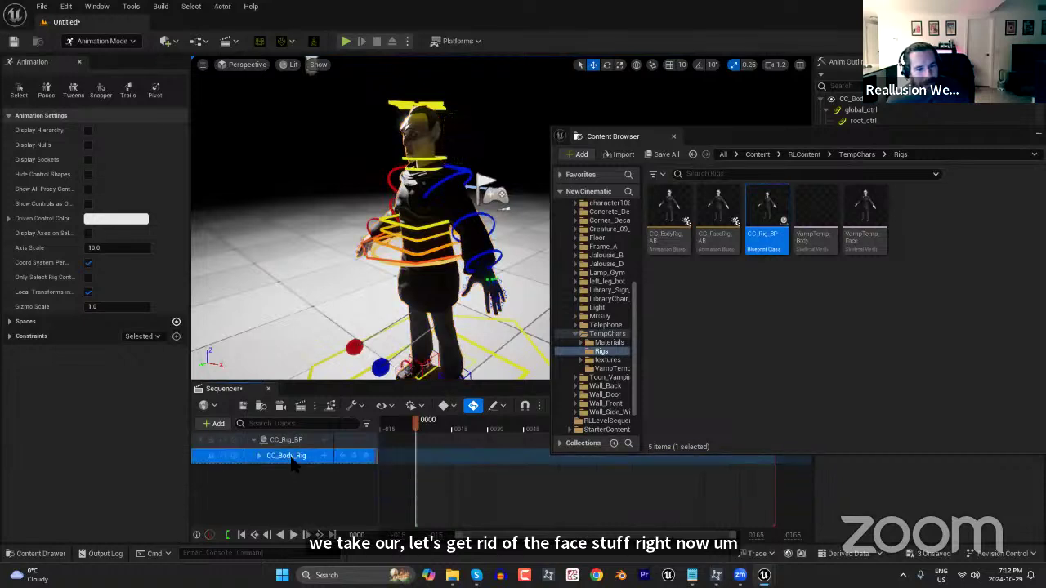
pyautogui.press('Delete')
# Add a Body component track to CC_Rig_BP and assign the VampTemp TempMotion animation to it.
pyautogui.click(324, 440)
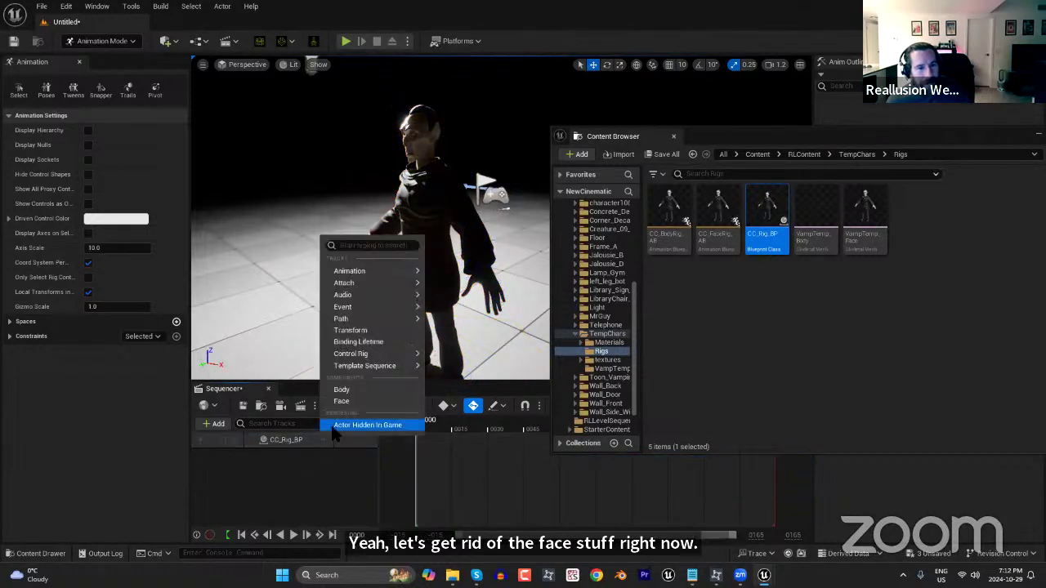
pyautogui.click(351, 392)
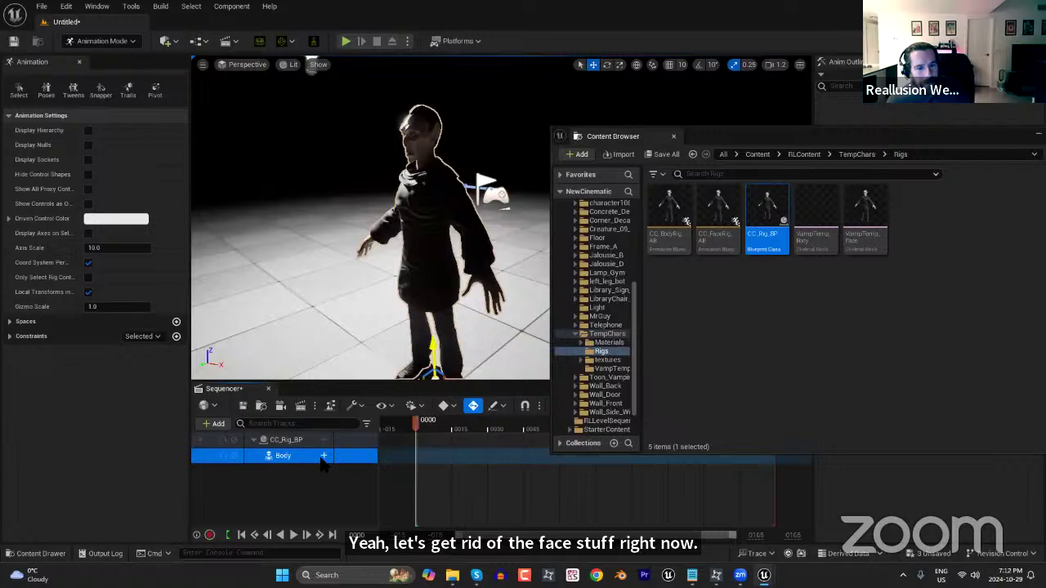
pyautogui.click(324, 456)
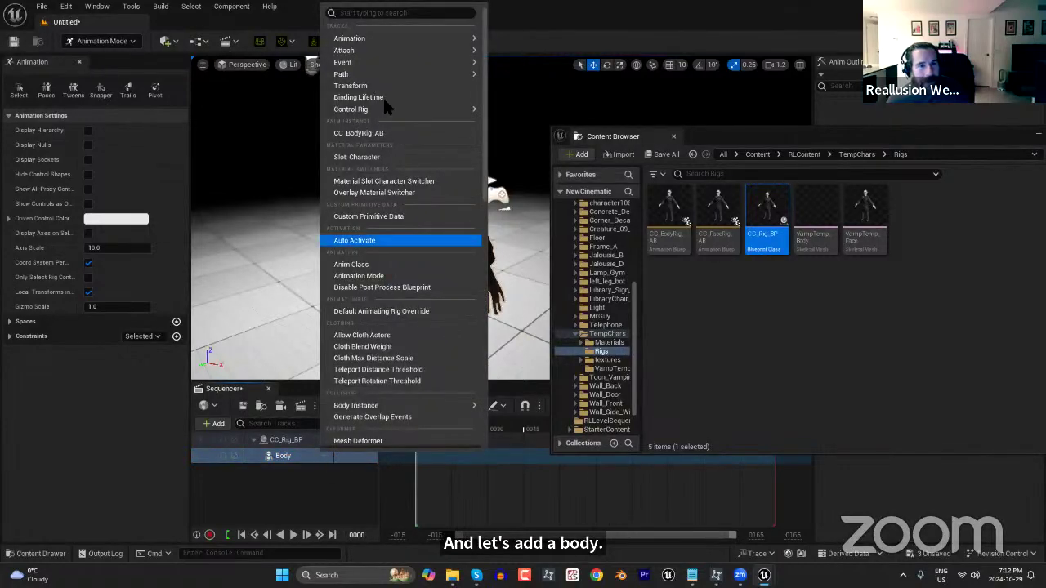
pyautogui.moveTo(387, 36)
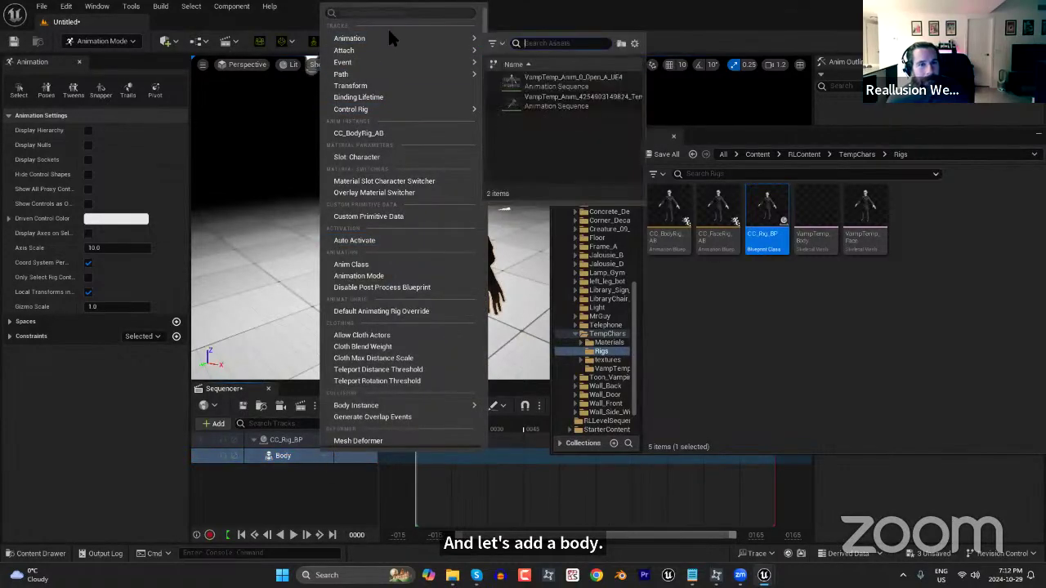
pyautogui.click(563, 107)
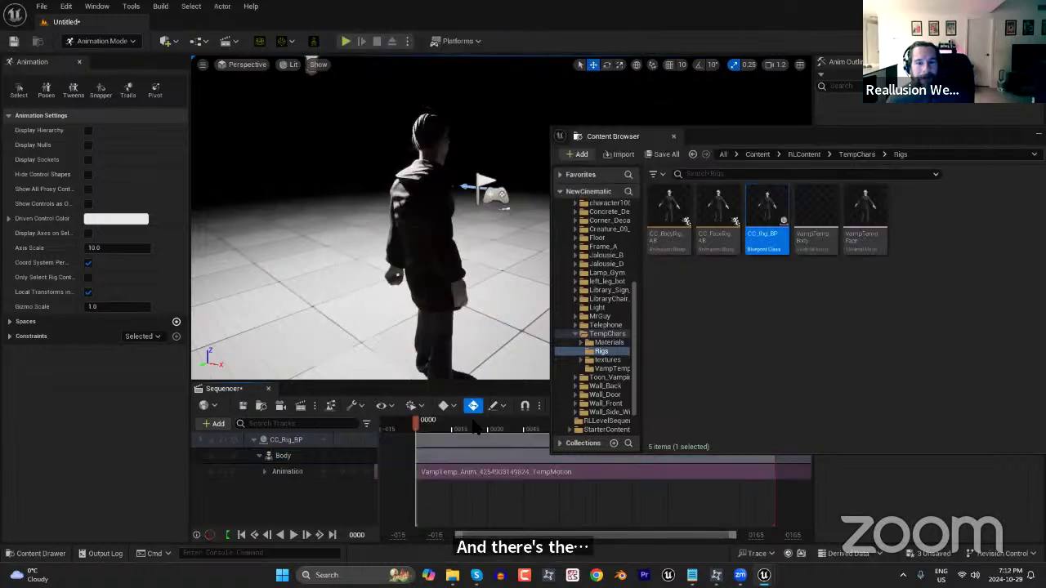
# Scrub the sequence to frame 26 and view the animated character from the opposite side.
pyautogui.moveTo(458, 432); pyautogui.dragTo(479, 429)
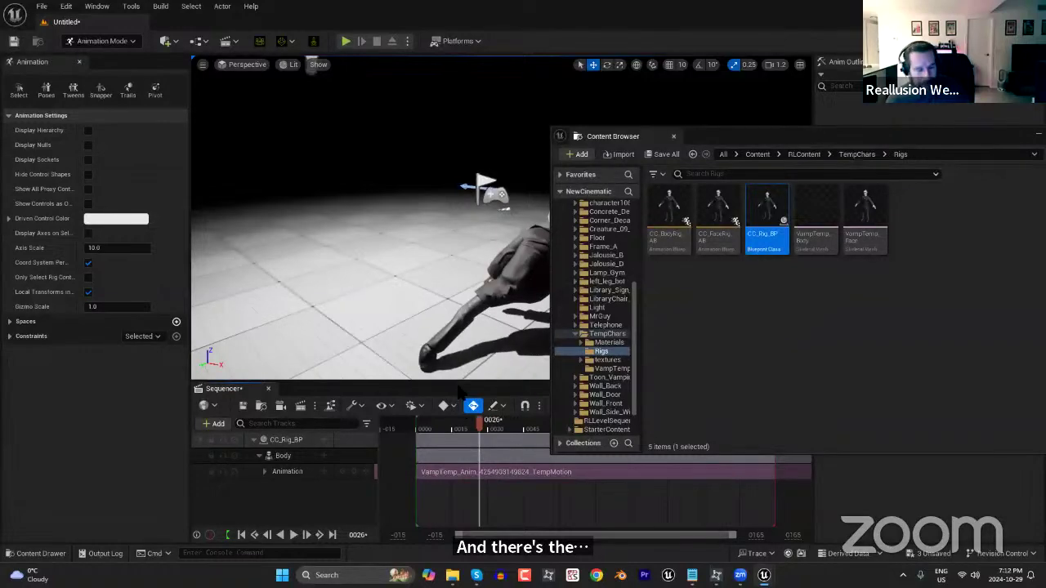
pyautogui.moveTo(460, 237); pyautogui.dragTo(523, 237, button='right')
pyautogui.keyDown('alt'); pyautogui.moveTo(479, 257); pyautogui.dragTo(351, 251); pyautogui.keyUp('alt')
pyautogui.scroll(6, 470, 225)
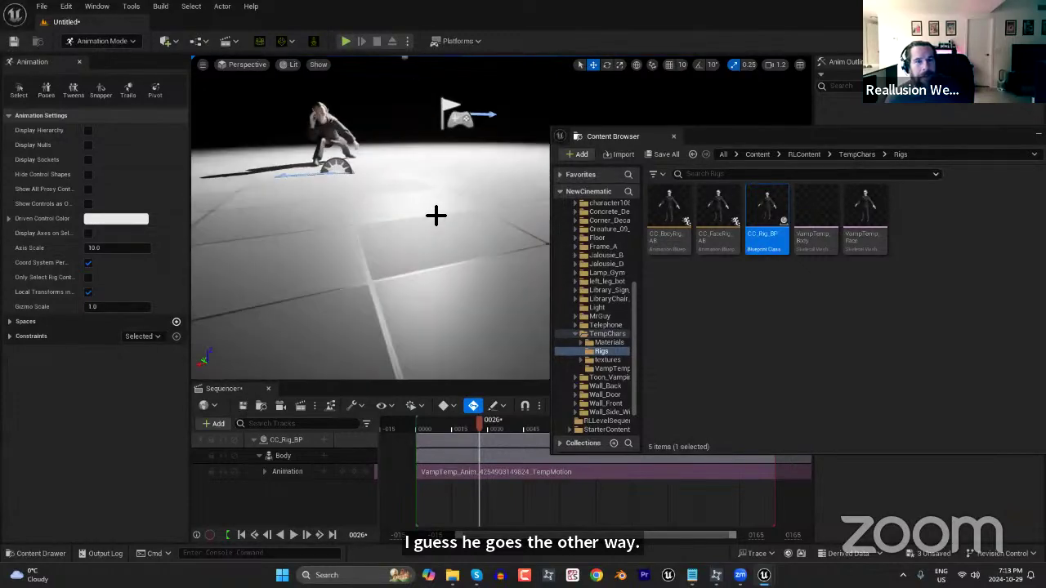
# View the animated character up close from its front side at frame 26.
pyautogui.scroll(2, 350, 132)
pyautogui.moveTo(350, 130); pyautogui.dragTo(351, 145, button='right')
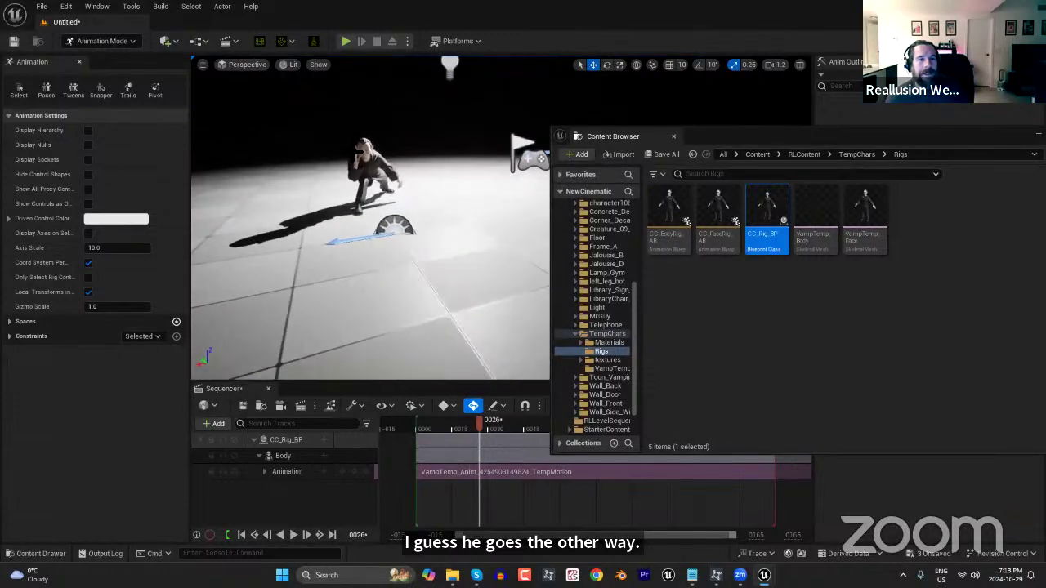
pyautogui.moveTo(391, 178); pyautogui.dragTo(371, 155, button='right')
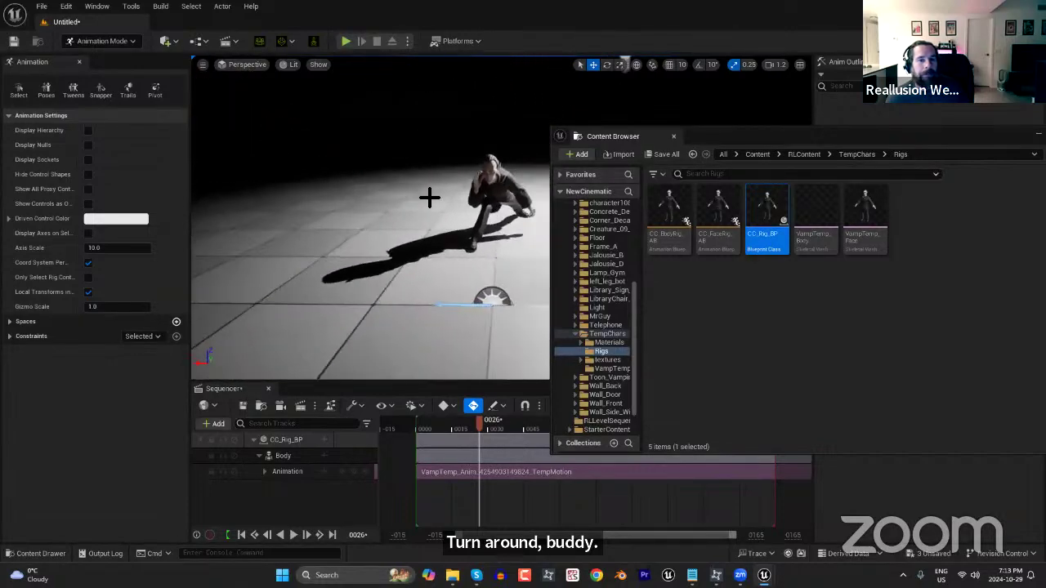
pyautogui.moveTo(424, 198); pyautogui.dragTo(368, 246, button='right')
pyautogui.scroll(5, 371, 253)
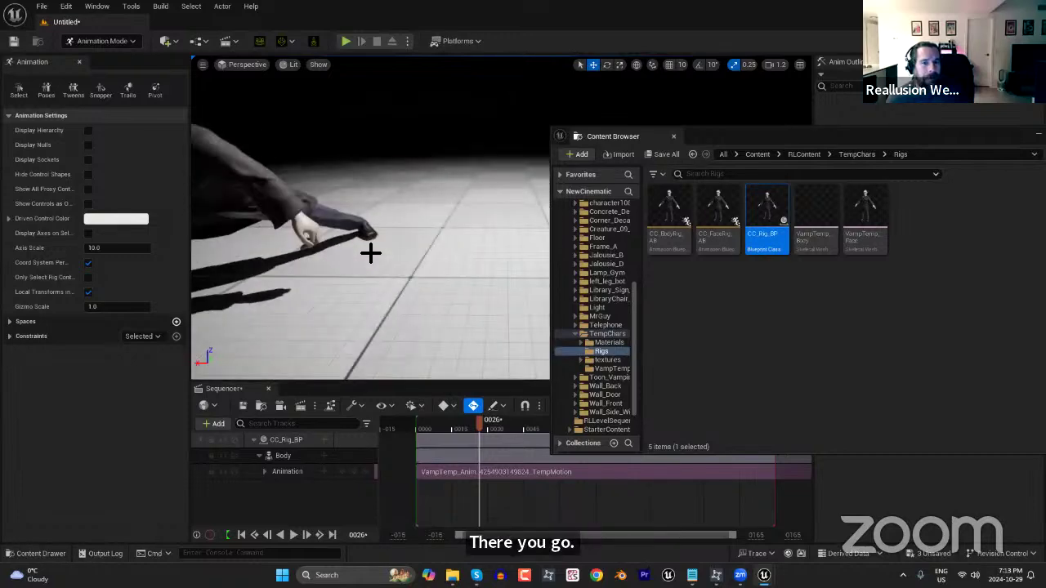
pyautogui.scroll(-5, 371, 253)
pyautogui.scroll(4, 371, 253)
pyautogui.moveTo(370, 254); pyautogui.dragTo(346, 241, button='right')
# Scrub the sequence to frame 107 and close the floating Content Browser.
pyautogui.moveTo(506, 435); pyautogui.dragTo(563, 442)
pyautogui.moveTo(638, 445); pyautogui.dragTo(675, 463)
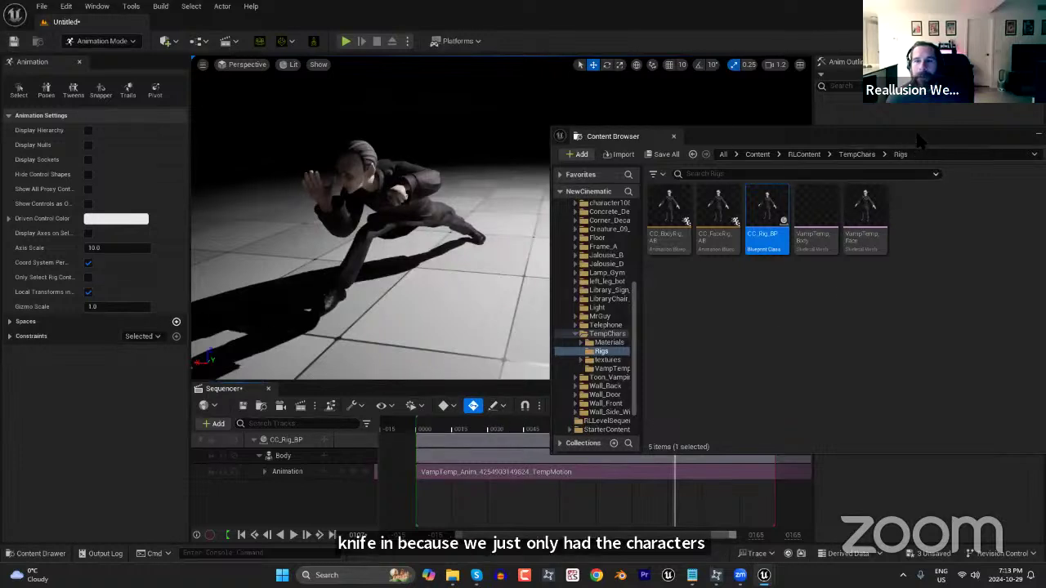
pyautogui.moveTo(932, 135); pyautogui.dragTo(815, 141)
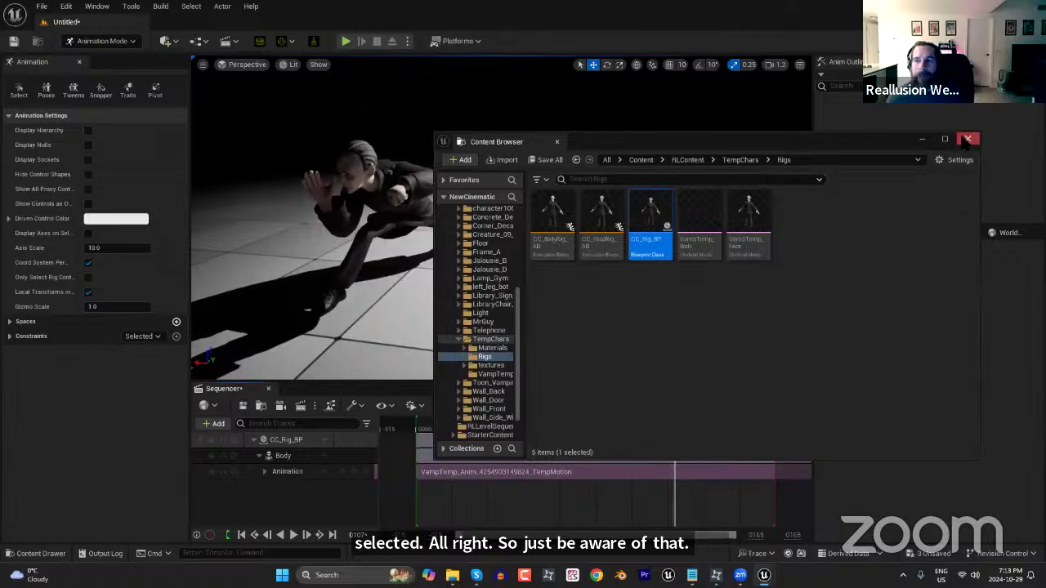
pyautogui.click(968, 138)
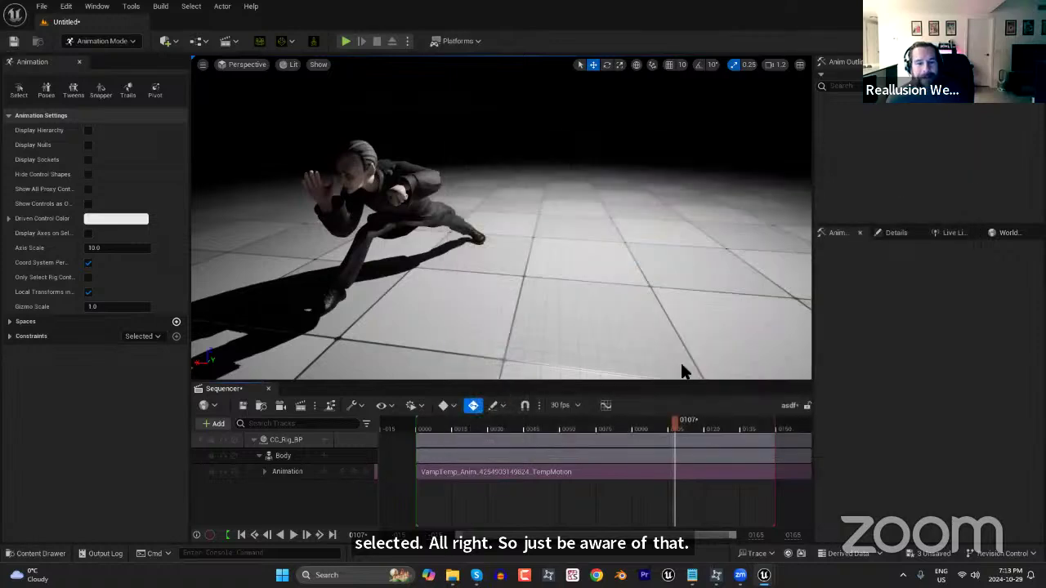
# Examine the options of the TempMotion section and the Body and Animation tracks for a way to bake to a control rig.
pyautogui.rightClick(450, 473)
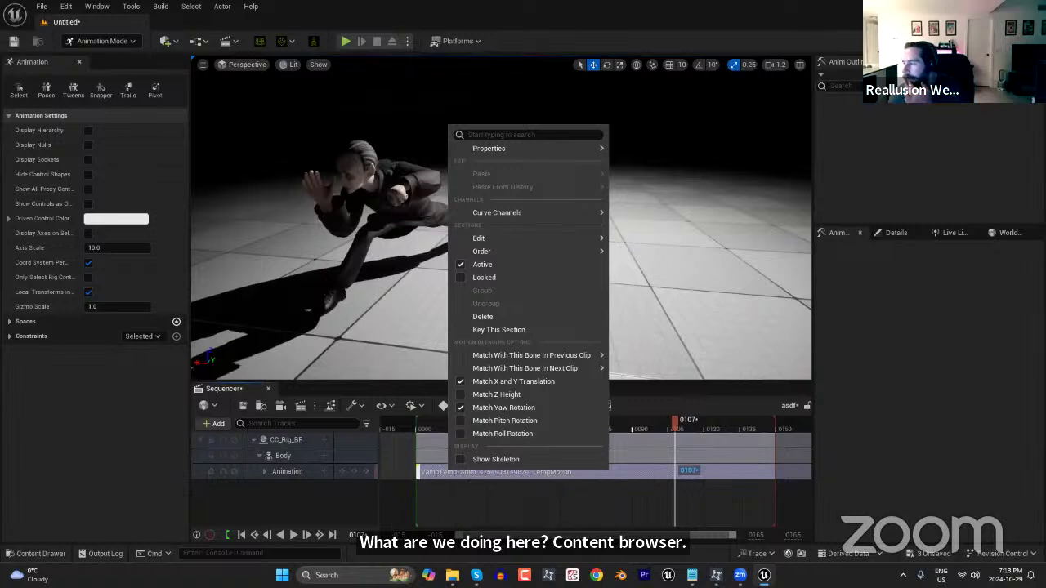
pyautogui.press('Escape')
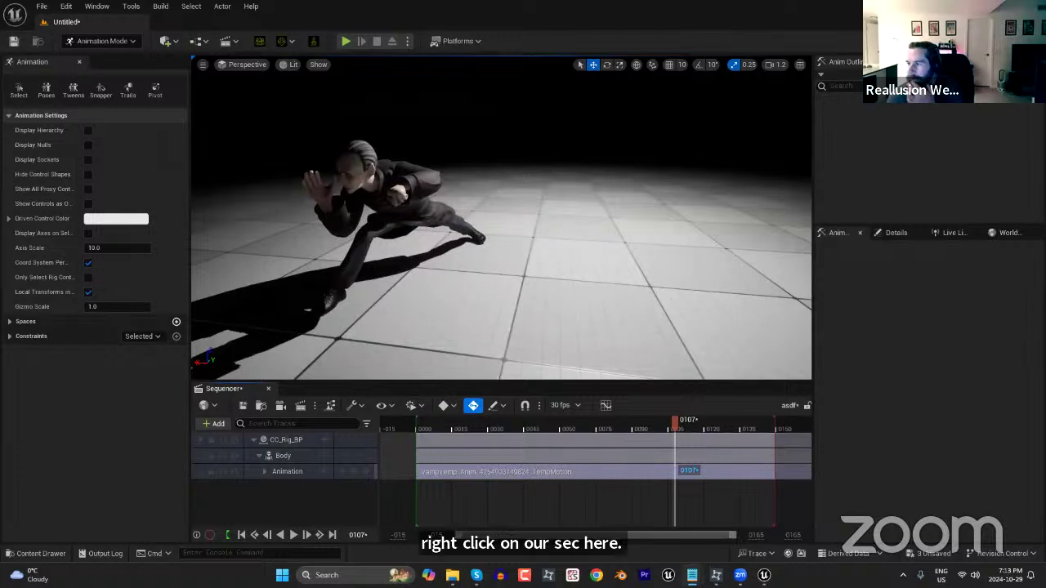
pyautogui.click(303, 458)
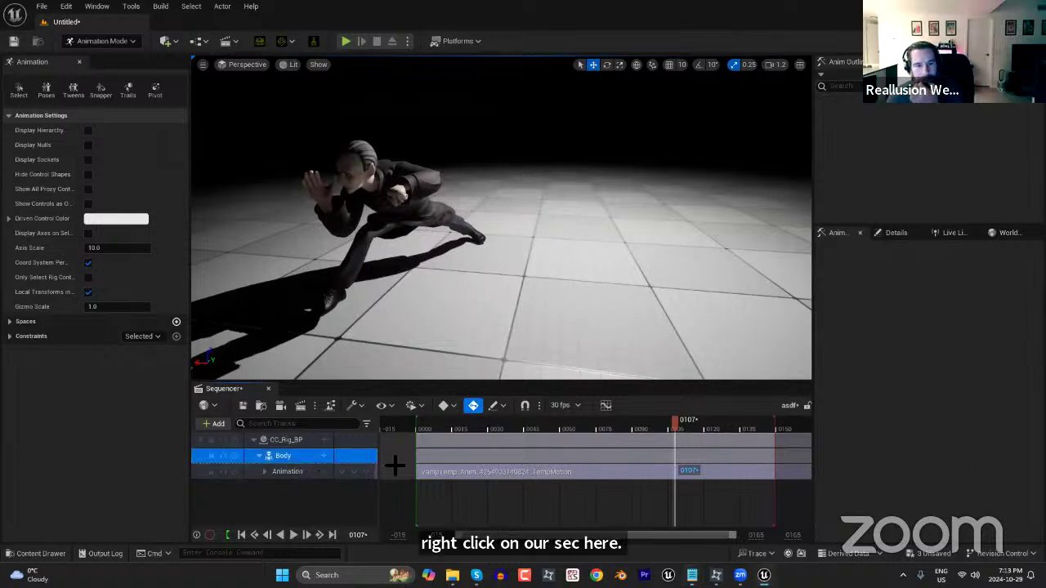
pyautogui.click(455, 460)
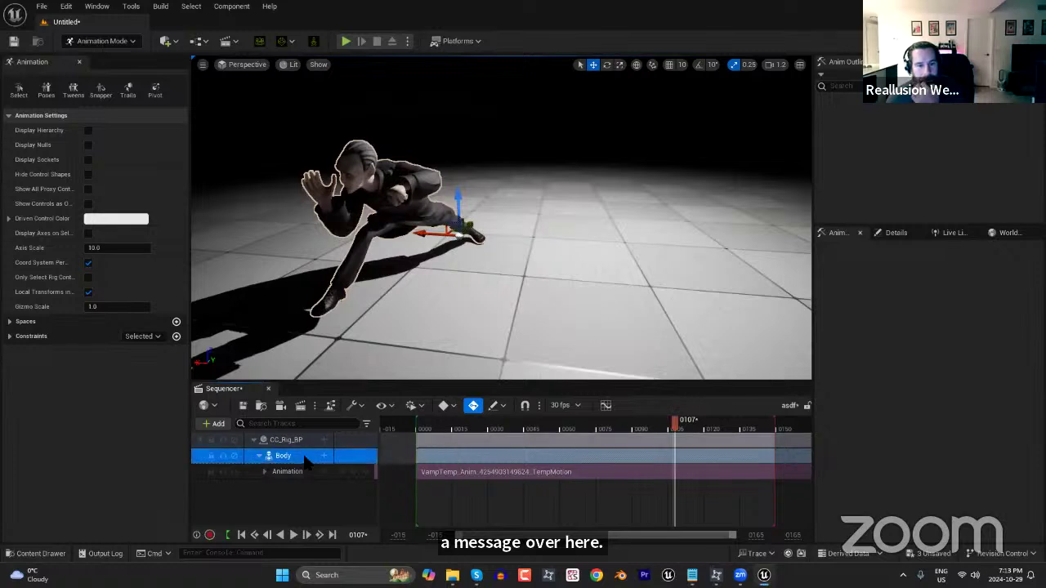
pyautogui.rightClick(304, 461)
pyautogui.moveTo(389, 263)
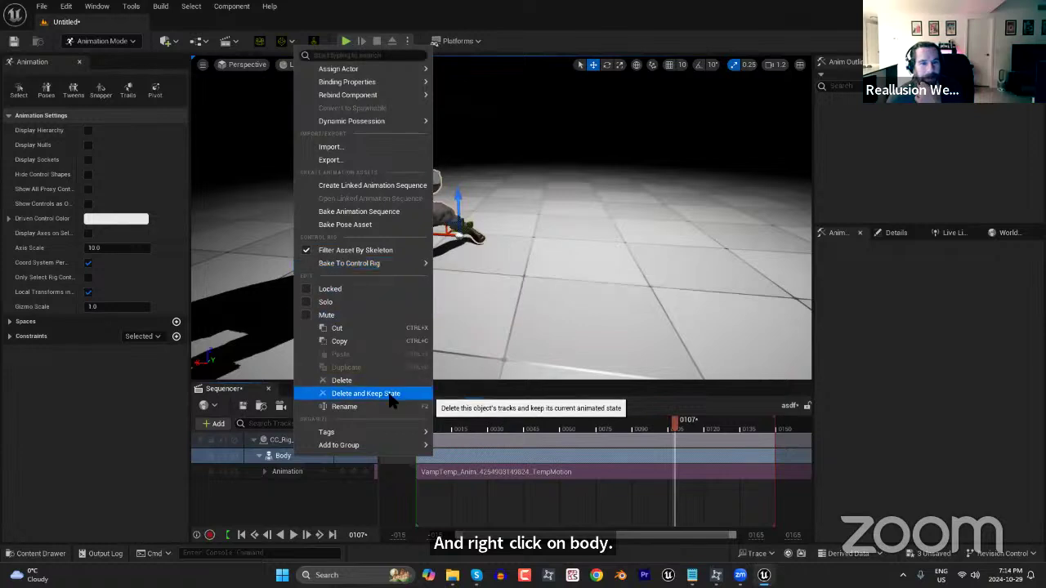
pyautogui.click(454, 472)
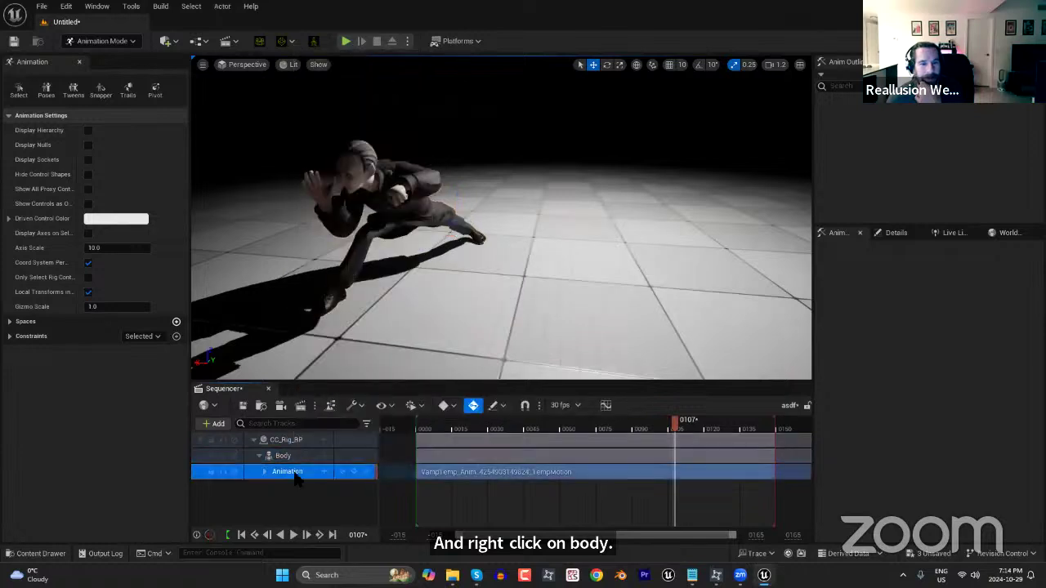
pyautogui.rightClick(462, 474)
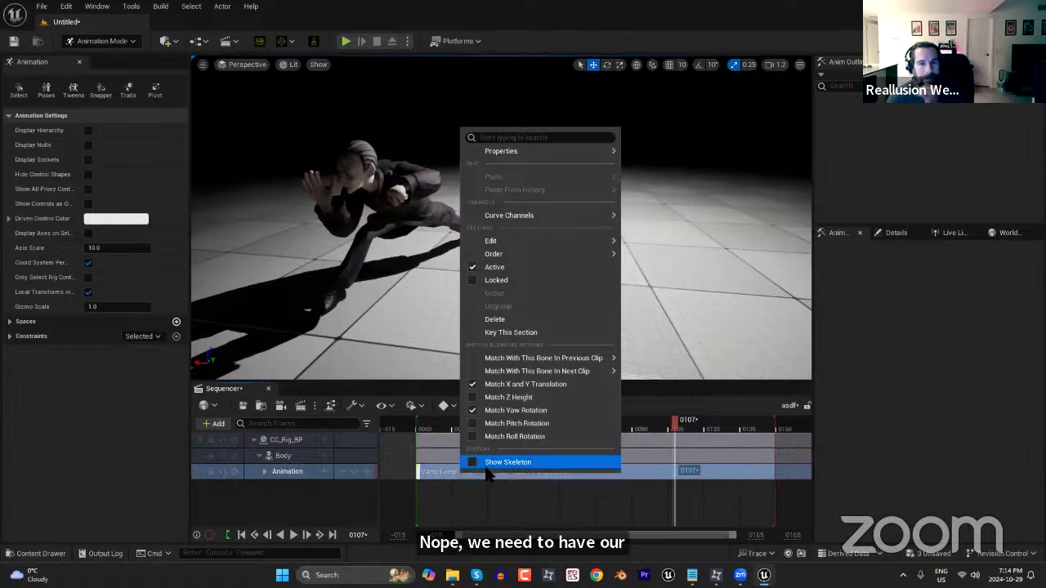
pyautogui.rightClick(297, 475)
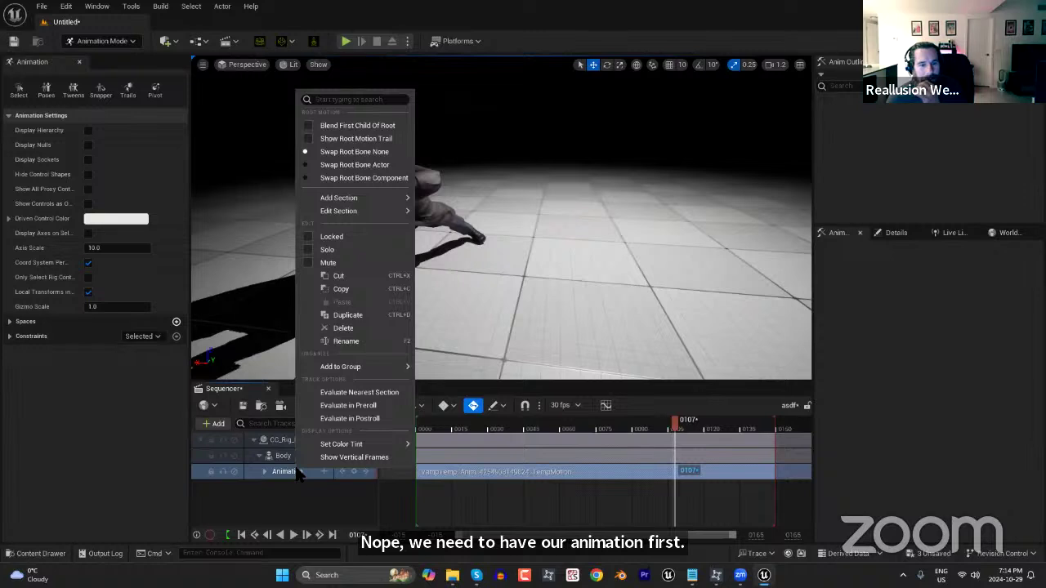
pyautogui.click(283, 464)
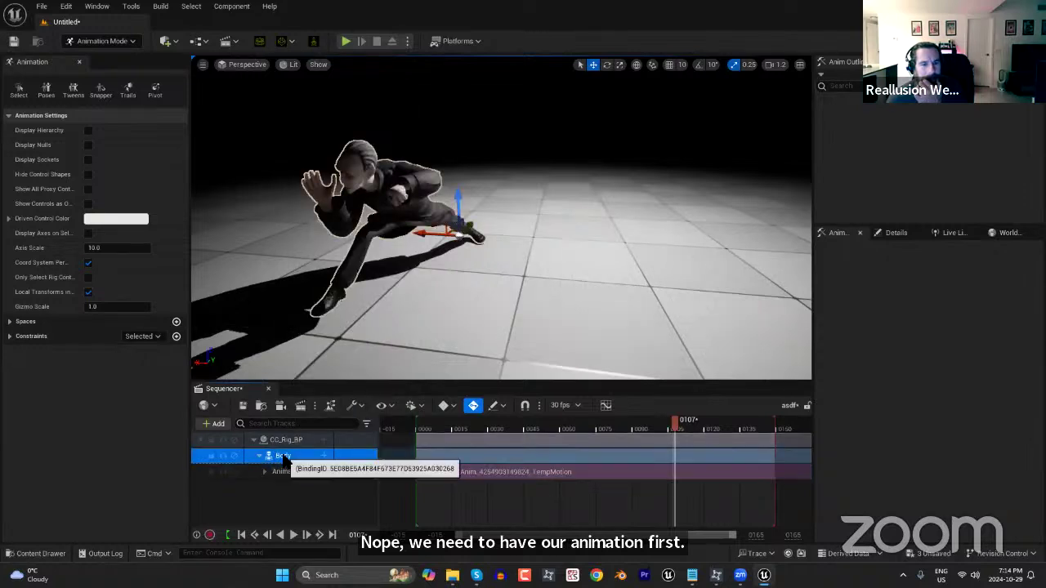
# Bake the Body track to an animation sequence named VampTemp_Skeleton_Sequence in TempChars, and scrub to frame 49.
pyautogui.rightClick(285, 457)
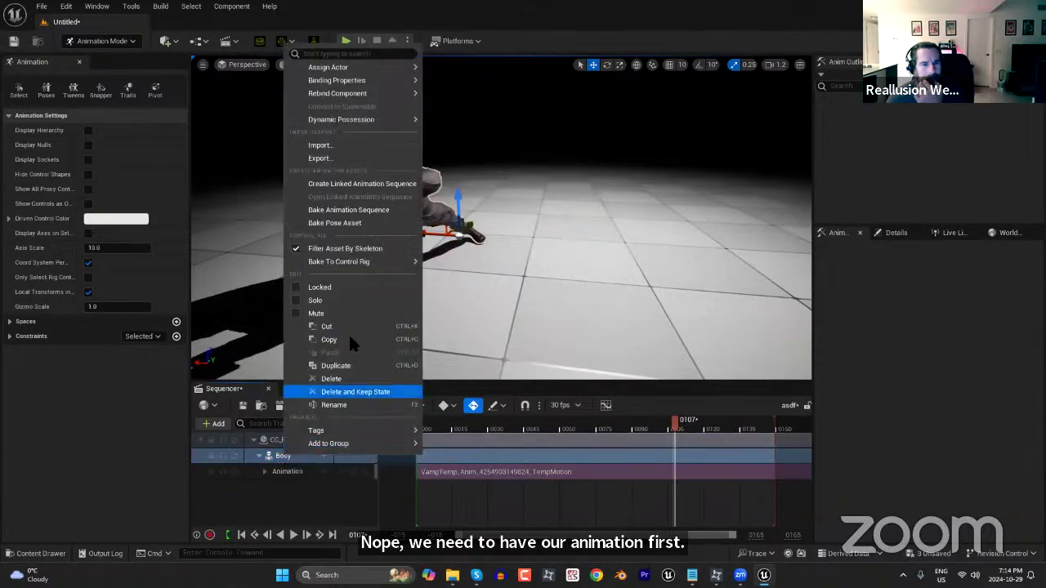
pyautogui.moveTo(382, 262)
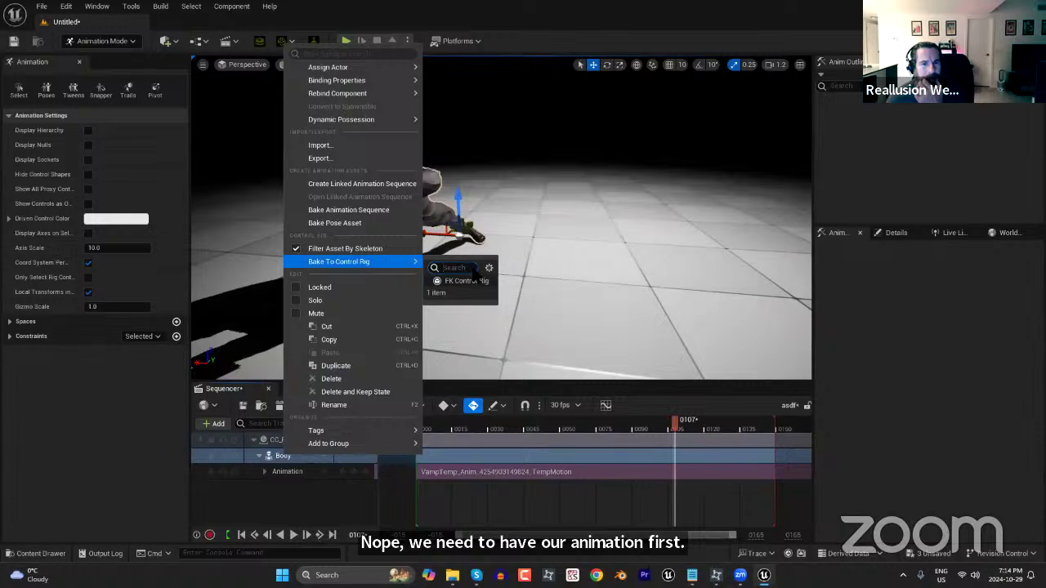
pyautogui.click(368, 215)
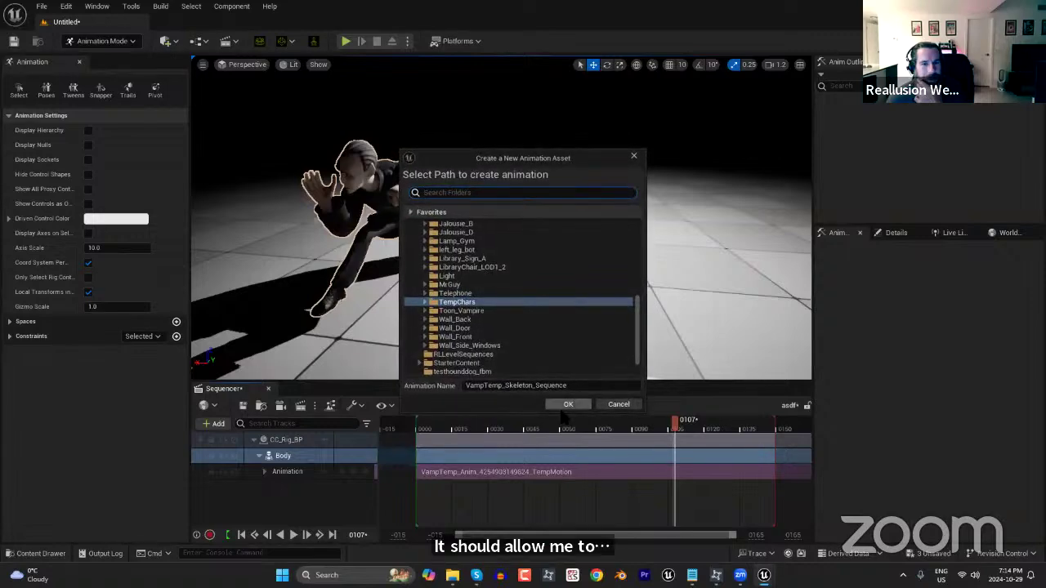
pyautogui.click(569, 406)
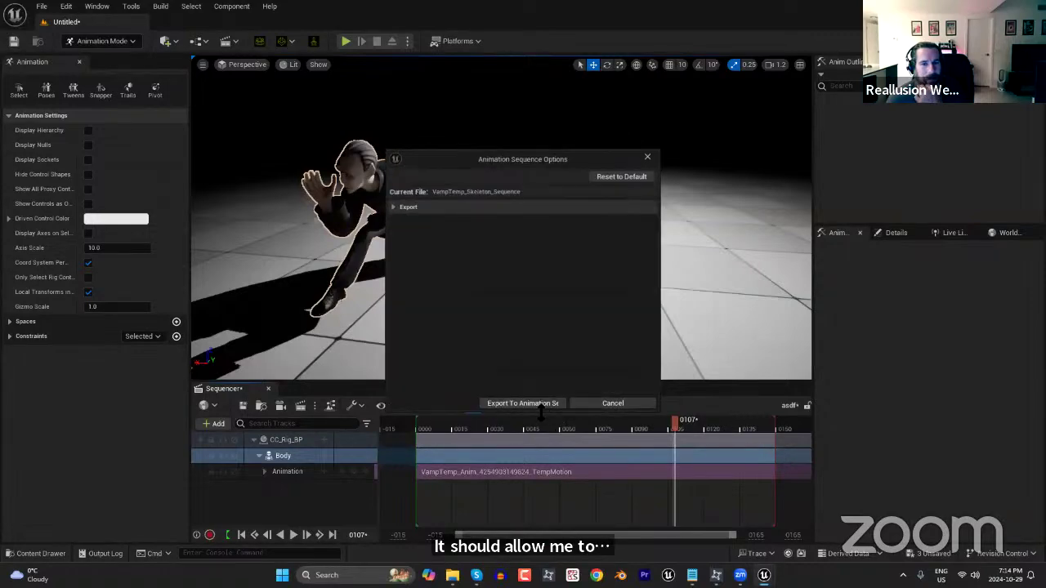
pyautogui.click(541, 404)
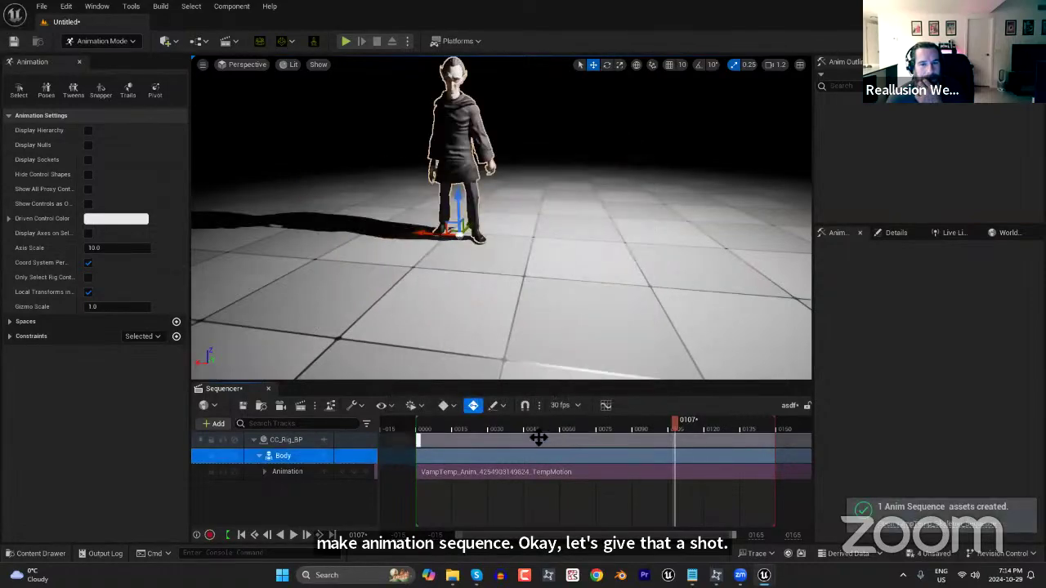
pyautogui.moveTo(478, 431); pyautogui.dragTo(536, 429)
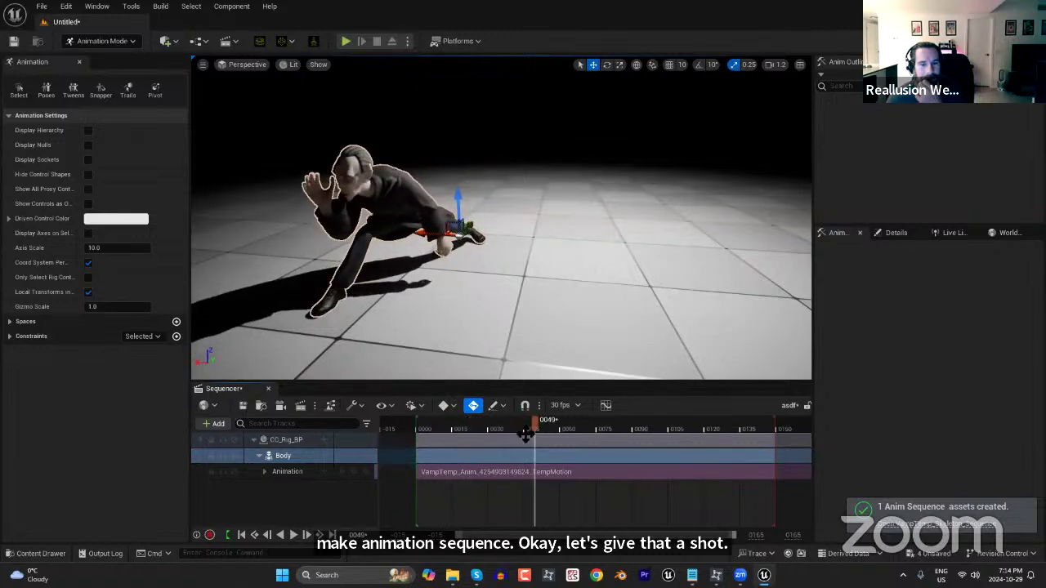
# Check the options of the Body track and TempMotion section and the assets available for the Animation track, then scrub to frame 41.
pyautogui.rightClick(299, 457)
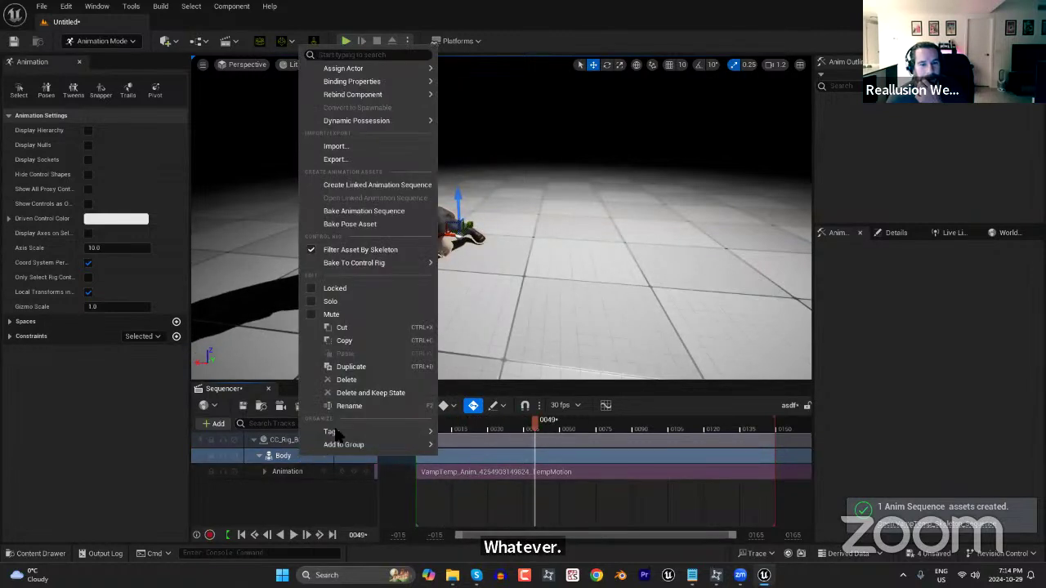
pyautogui.click(521, 473)
pyautogui.rightClick(521, 475)
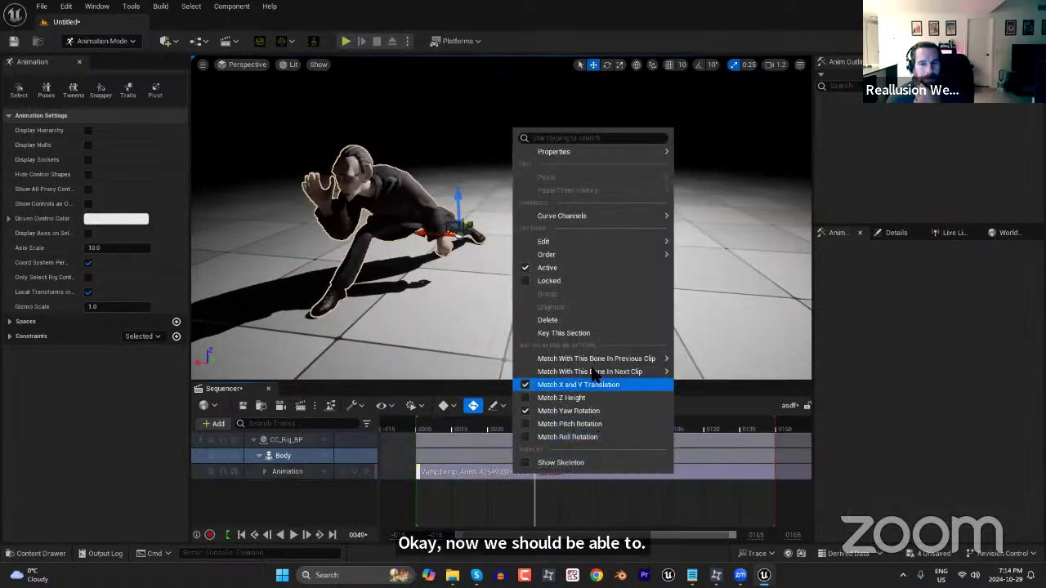
pyautogui.moveTo(562, 372)
pyautogui.click(265, 472)
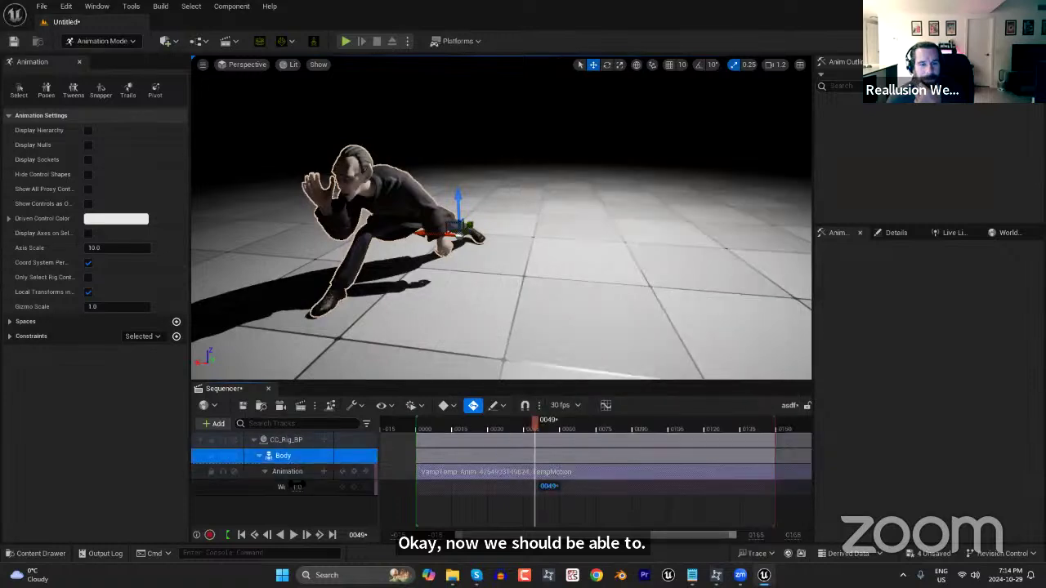
pyautogui.click(323, 471)
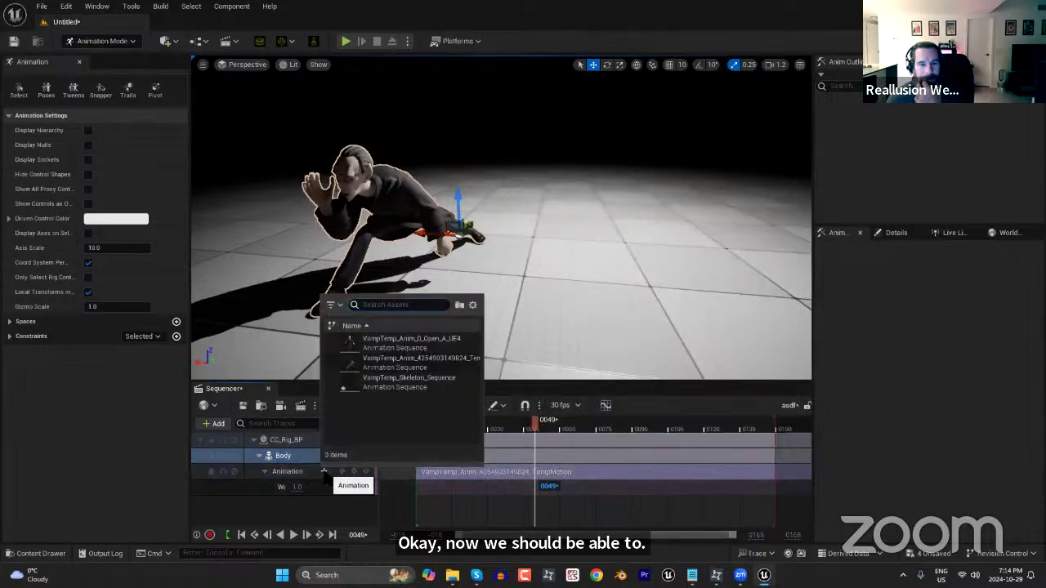
pyautogui.moveTo(578, 429); pyautogui.dragTo(513, 429)
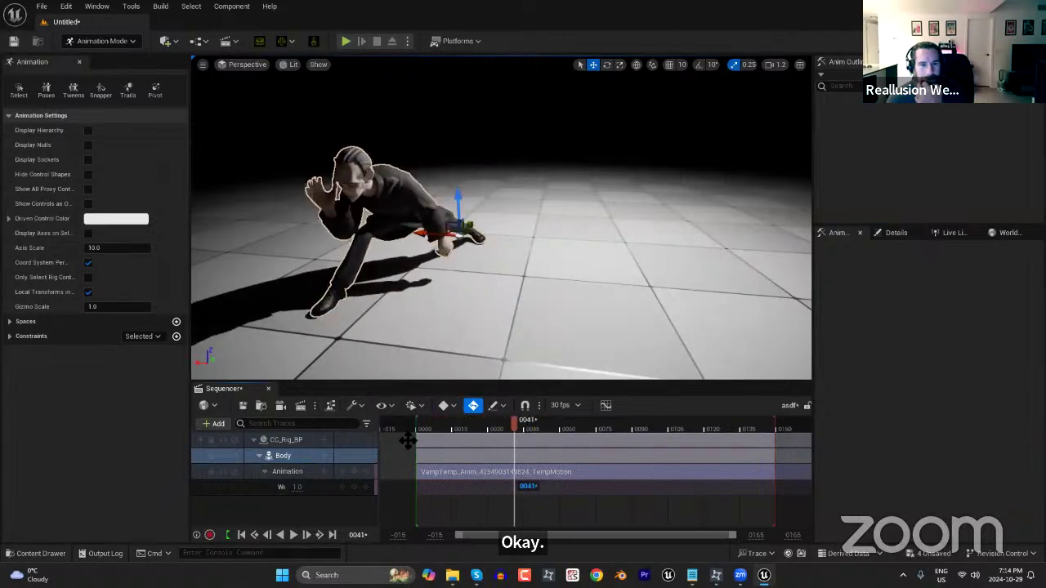
# Bake CC_Rig_BP to an animation sequence named VampTemp_Skeleton_Sequence1 in TempChars, and scrub to frame 63.
pyautogui.click(286, 441)
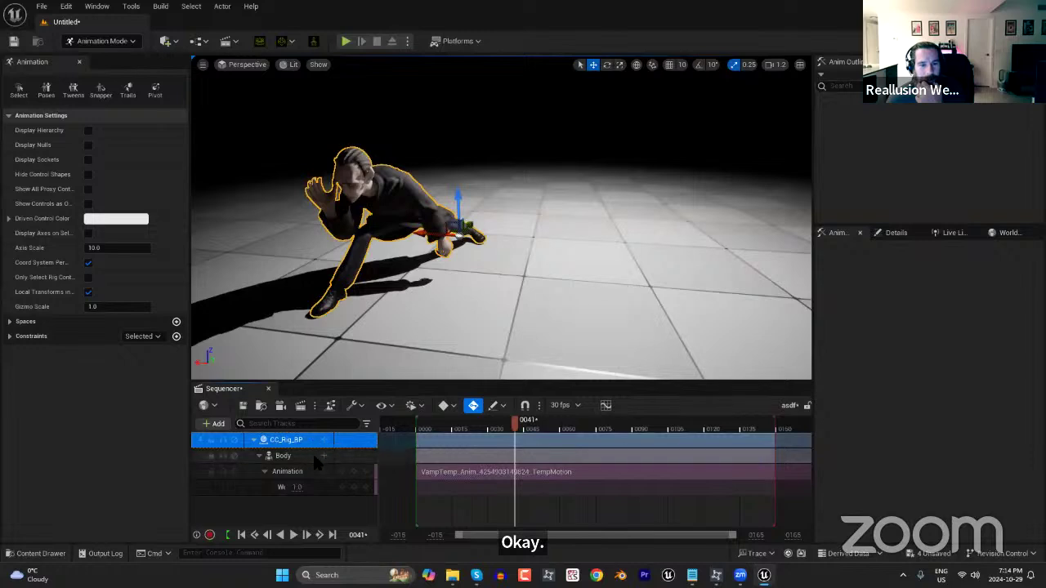
pyautogui.rightClick(303, 444)
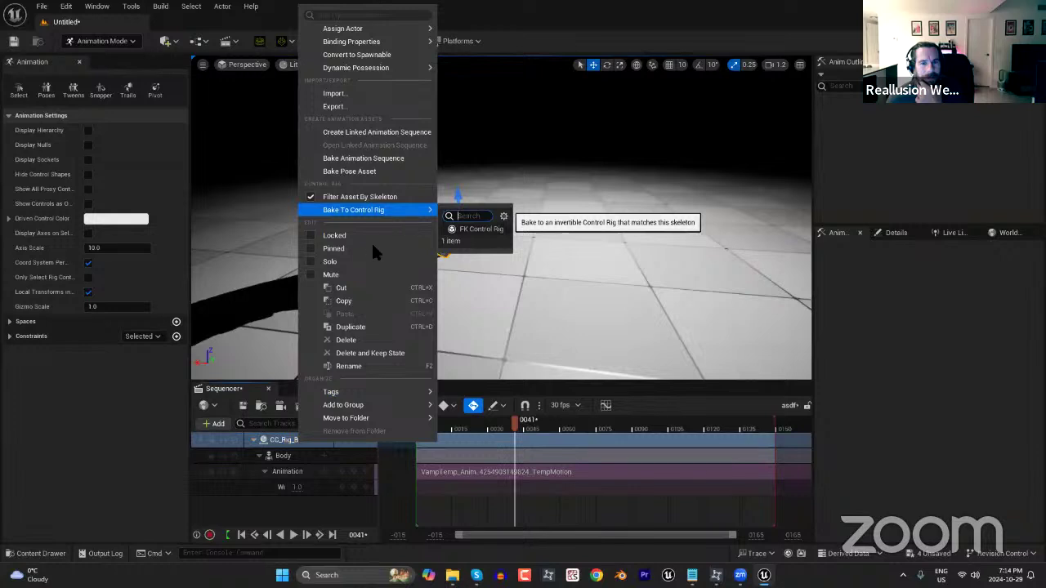
pyautogui.moveTo(372, 418)
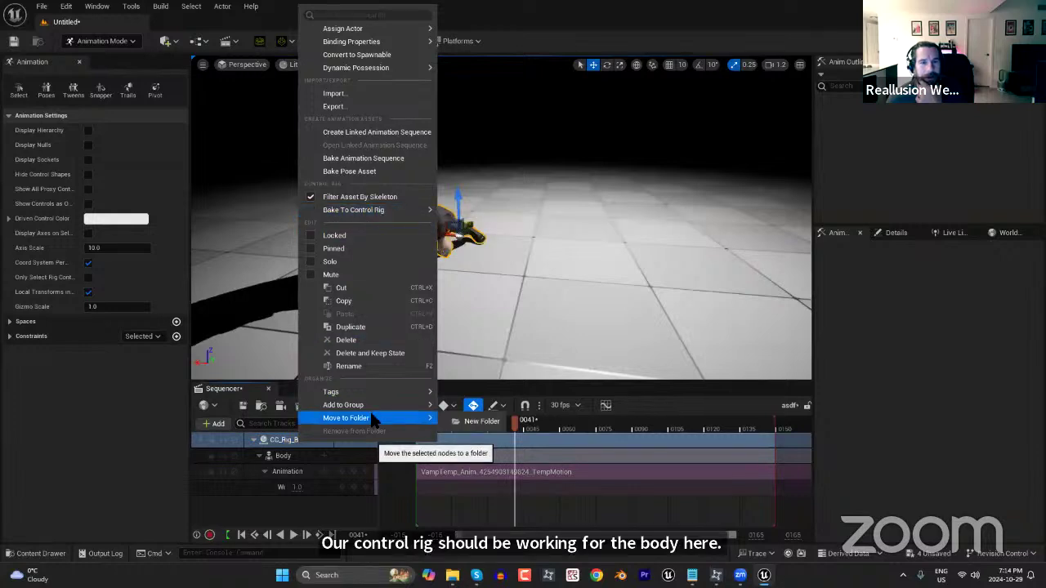
pyautogui.click(383, 163)
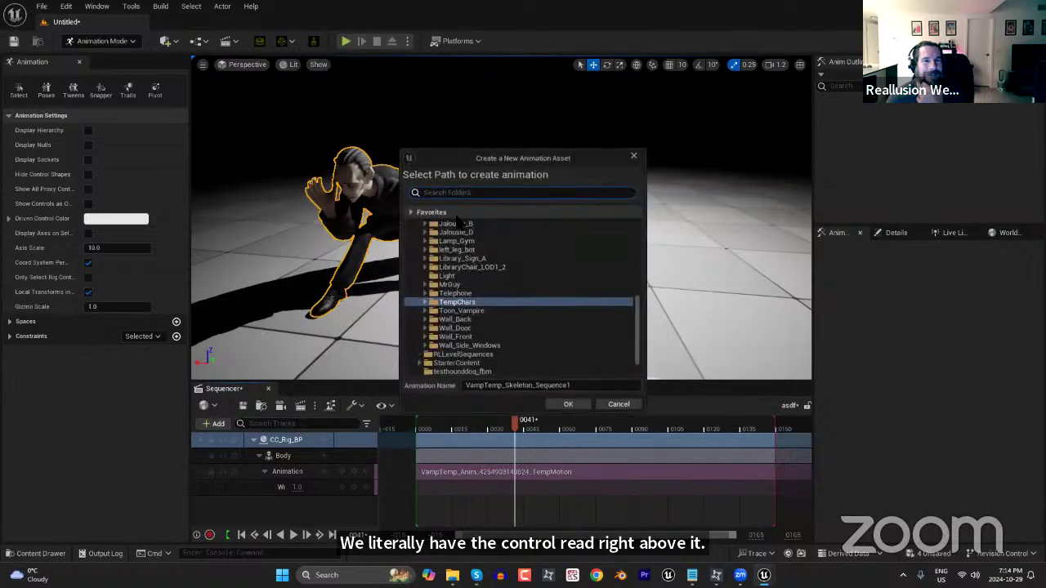
pyautogui.click(568, 404)
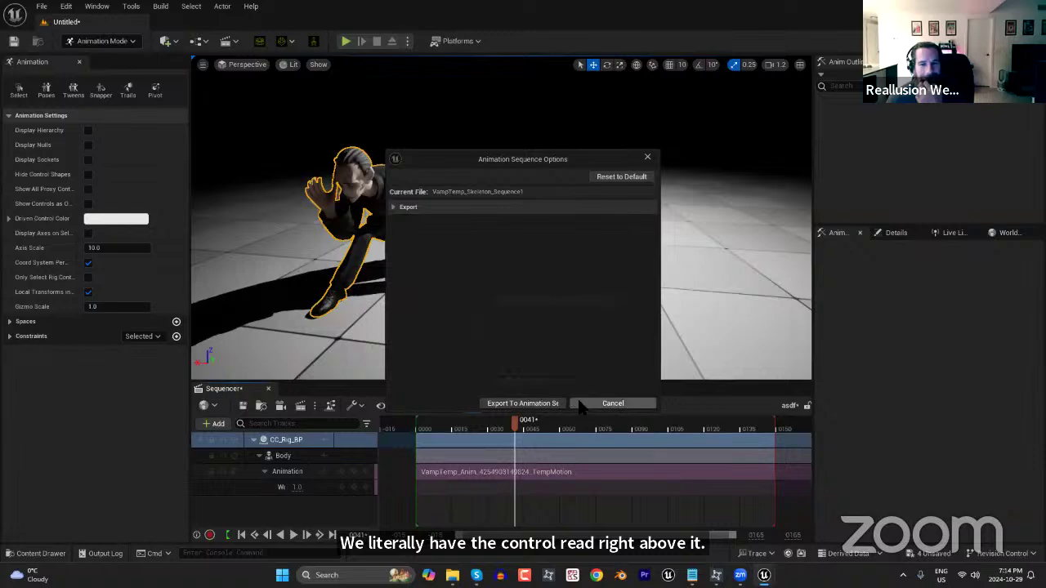
pyautogui.click(553, 406)
pyautogui.moveTo(513, 431); pyautogui.dragTo(568, 429)
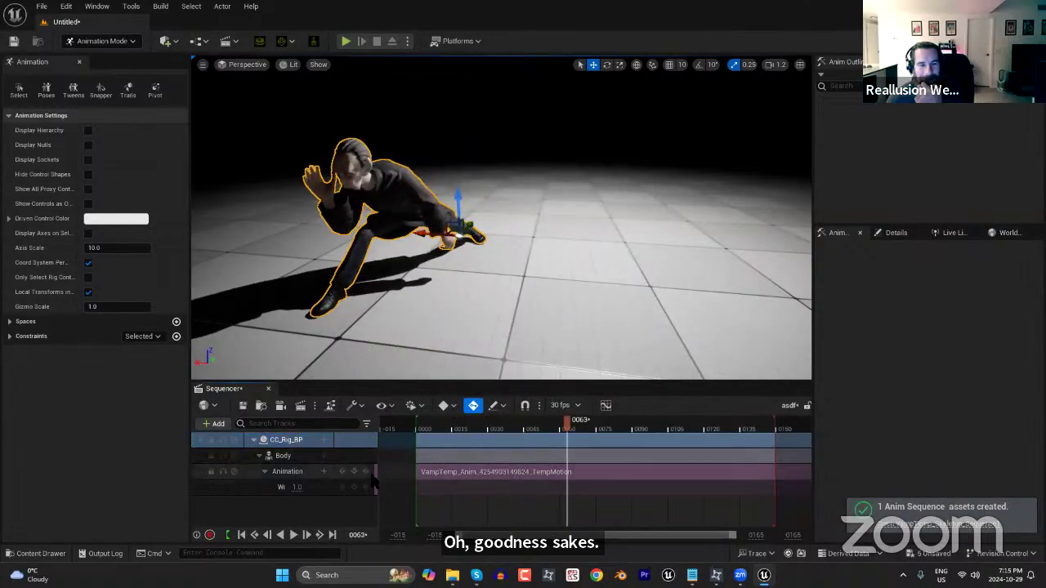
# Try baking the Body track to an FK Control Rig with the default baking options, and undo the bake.
pyautogui.rightClick(510, 475)
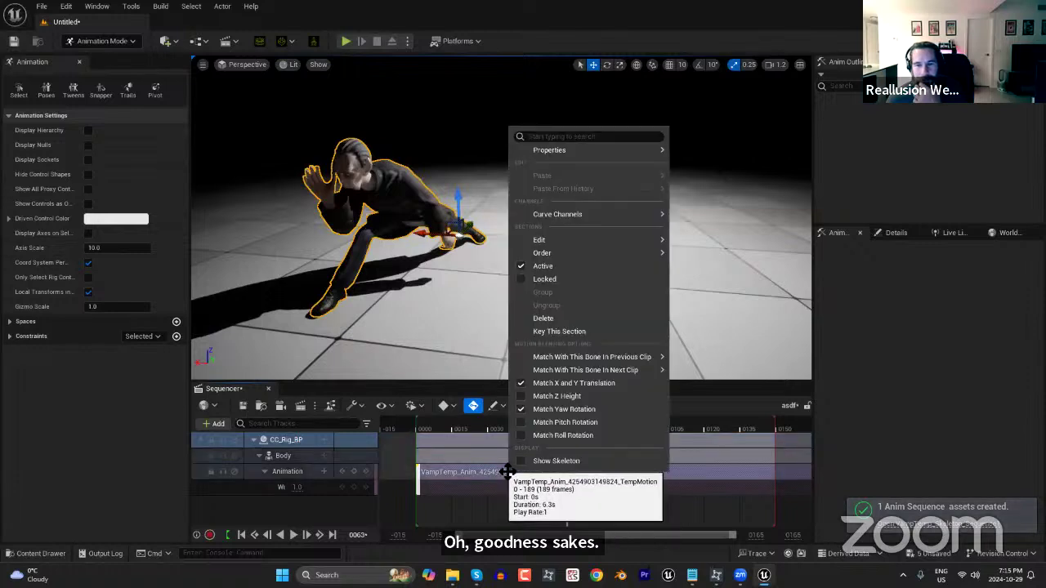
pyautogui.click(837, 441)
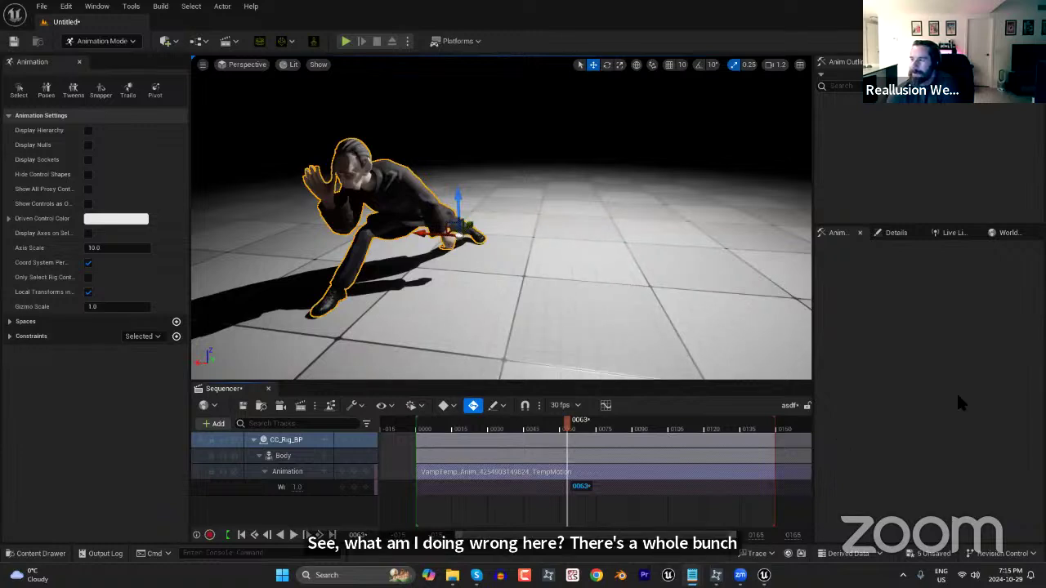
pyautogui.rightClick(291, 462)
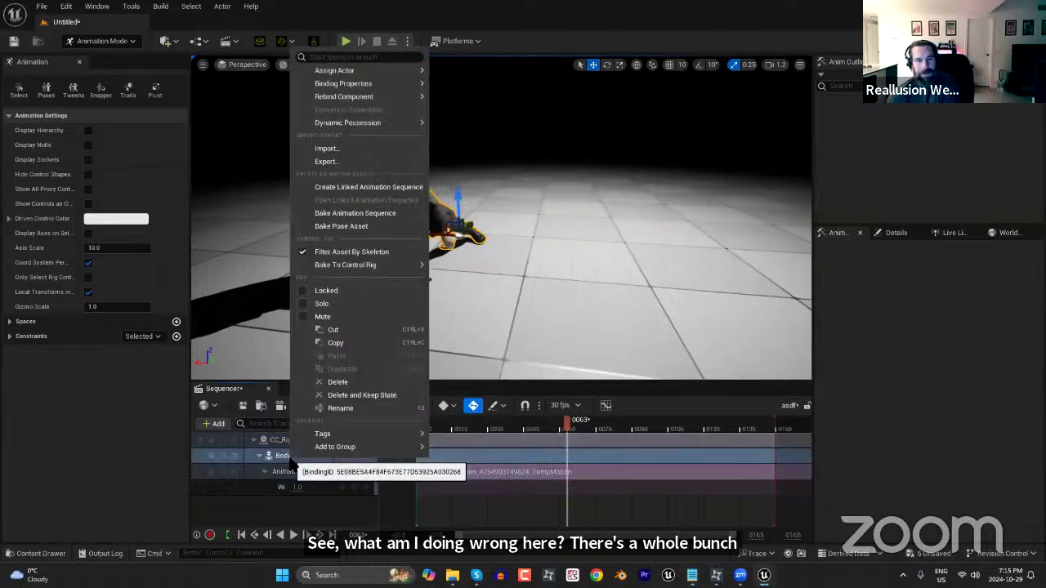
pyautogui.moveTo(377, 262)
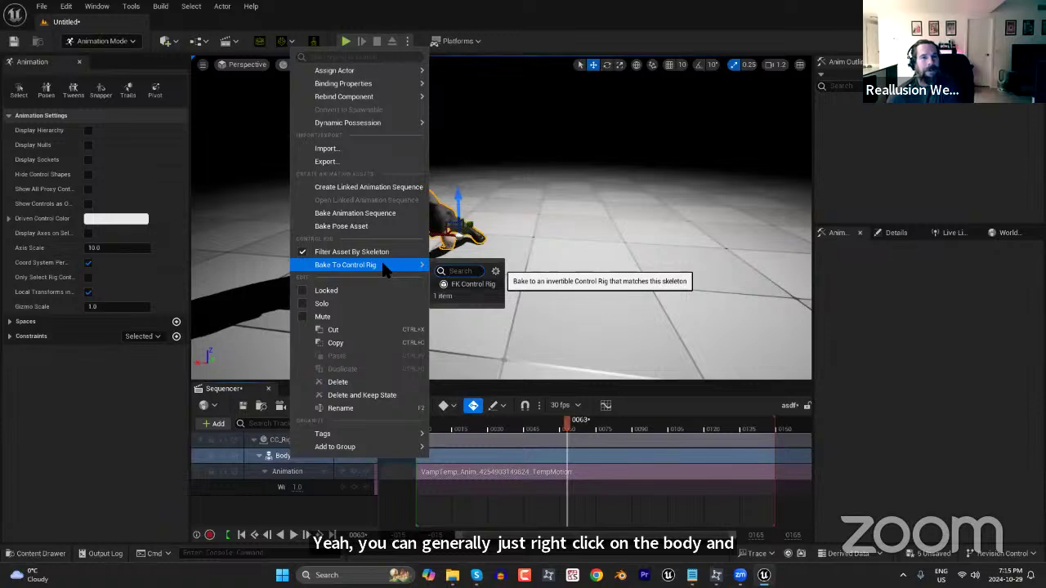
pyautogui.click(477, 286)
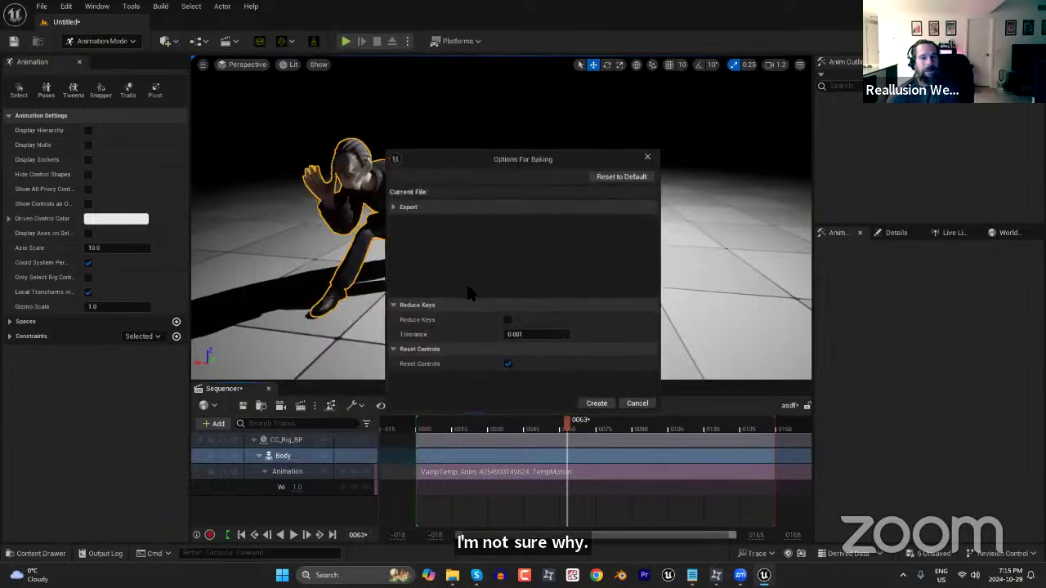
pyautogui.click(598, 404)
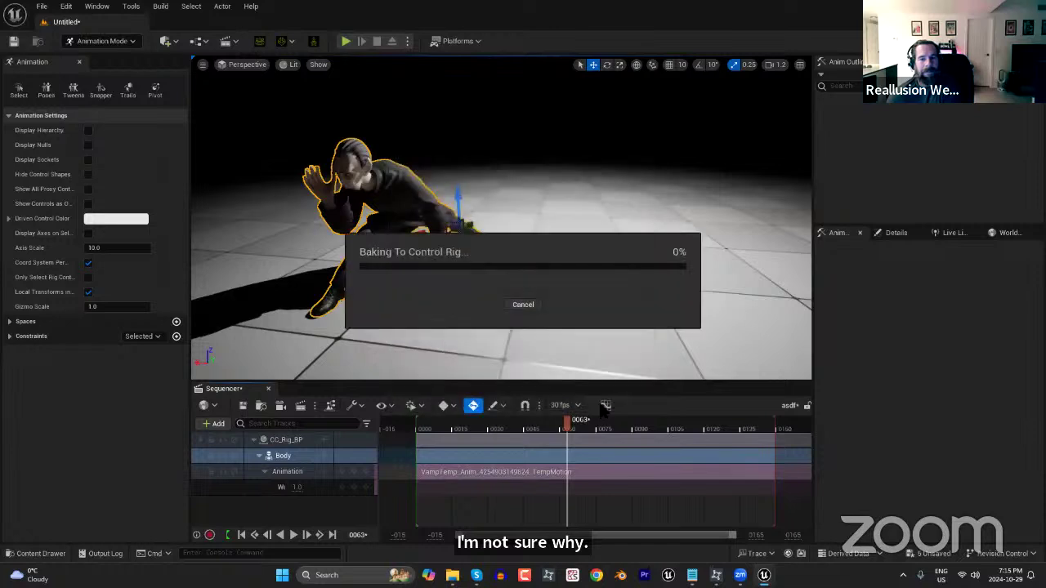
pyautogui.click(530, 447)
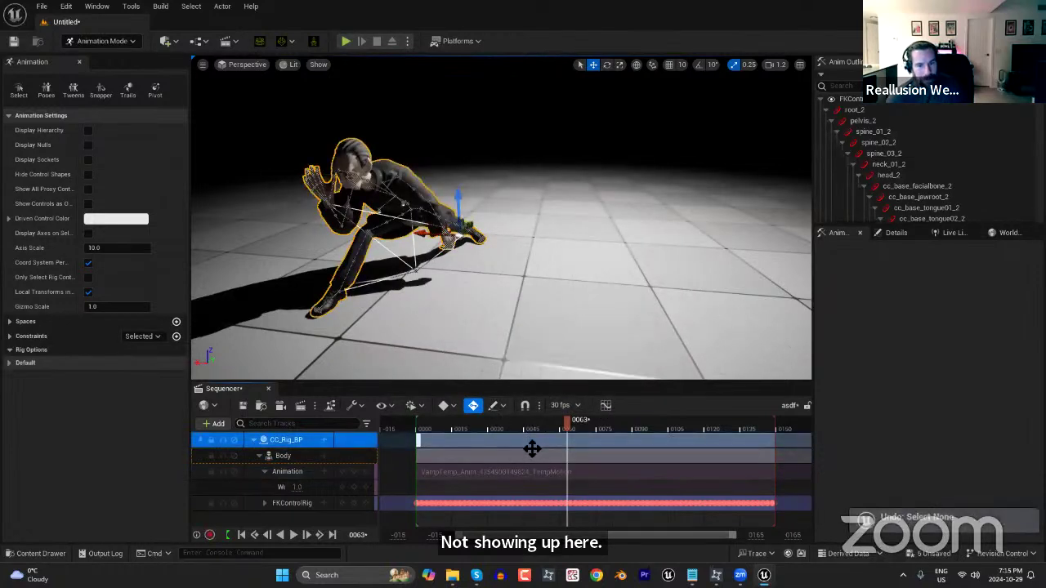
pyautogui.hotkey('ctrl', 'z')
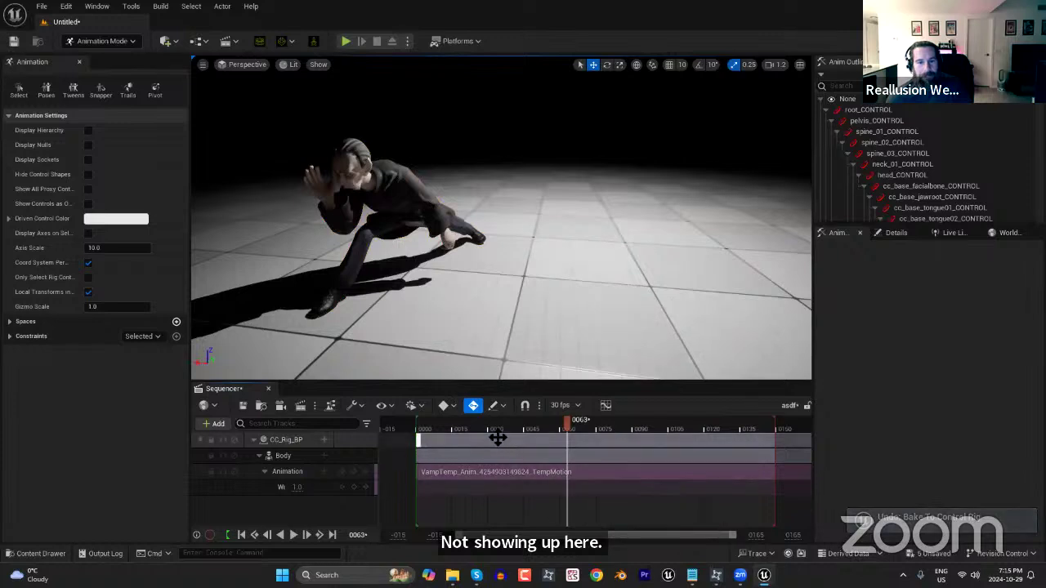
# Scrub to frame 17, check the Animation track's options for a control rig bake, and scrub to frame 104.
pyautogui.moveTo(498, 431); pyautogui.dragTo(458, 431)
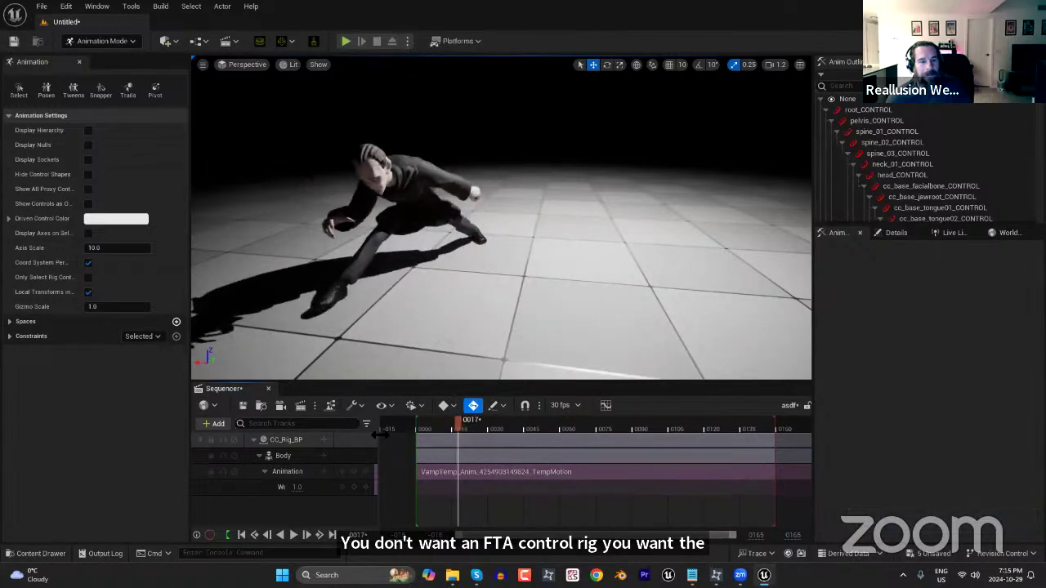
pyautogui.click(290, 441)
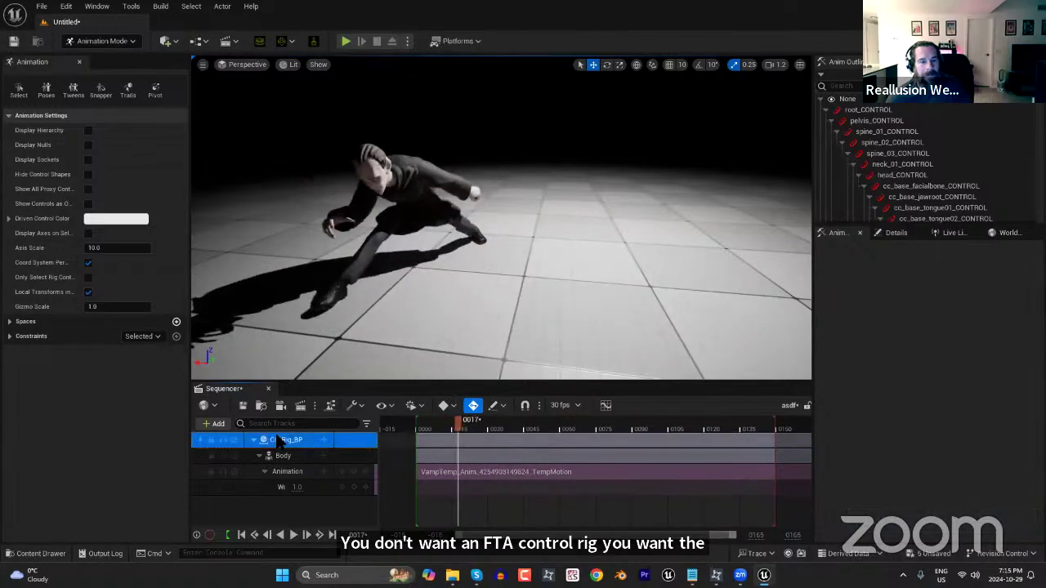
pyautogui.click(296, 472)
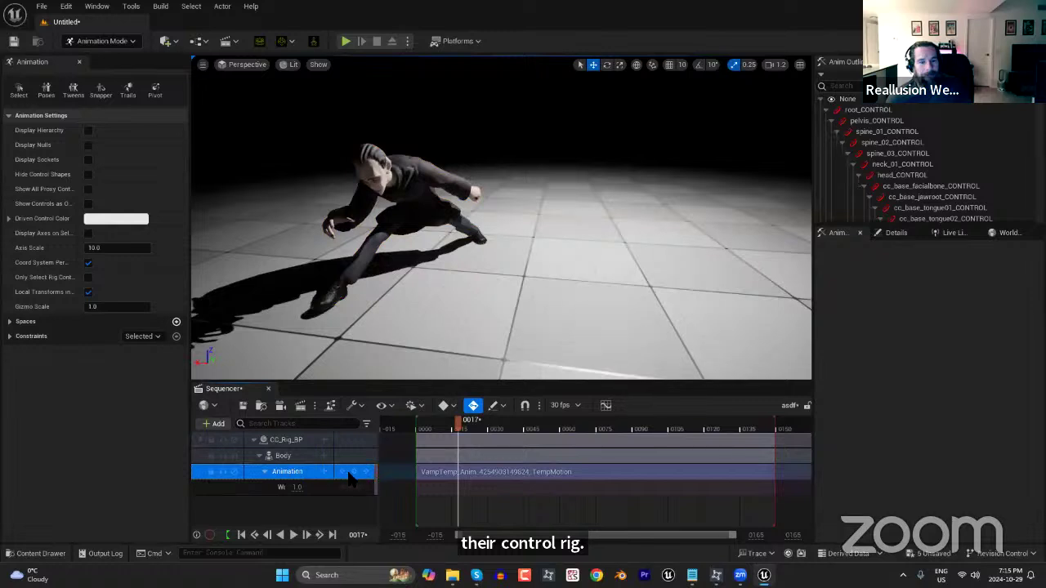
pyautogui.rightClick(298, 475)
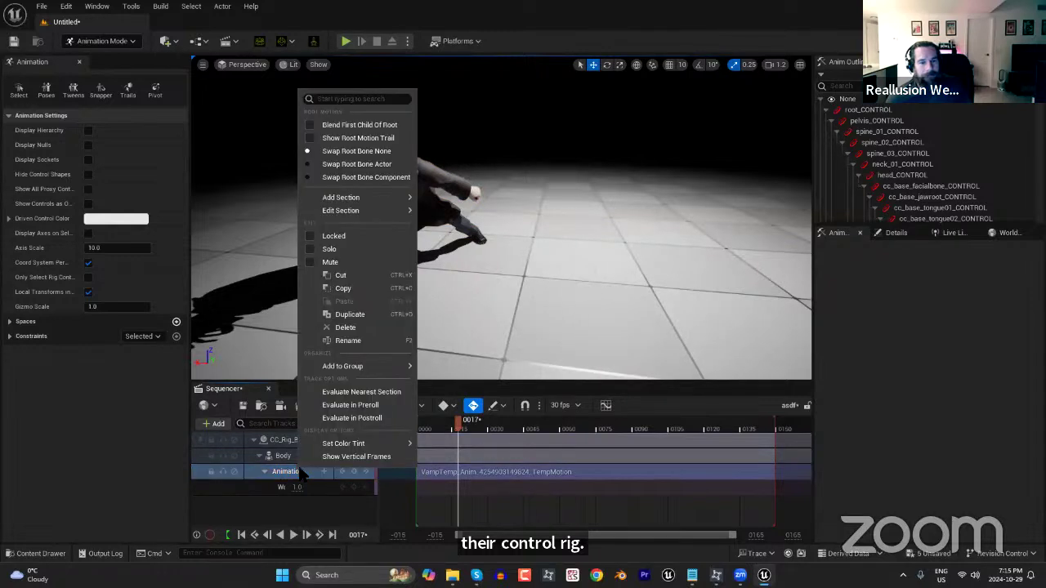
pyautogui.moveTo(366, 369)
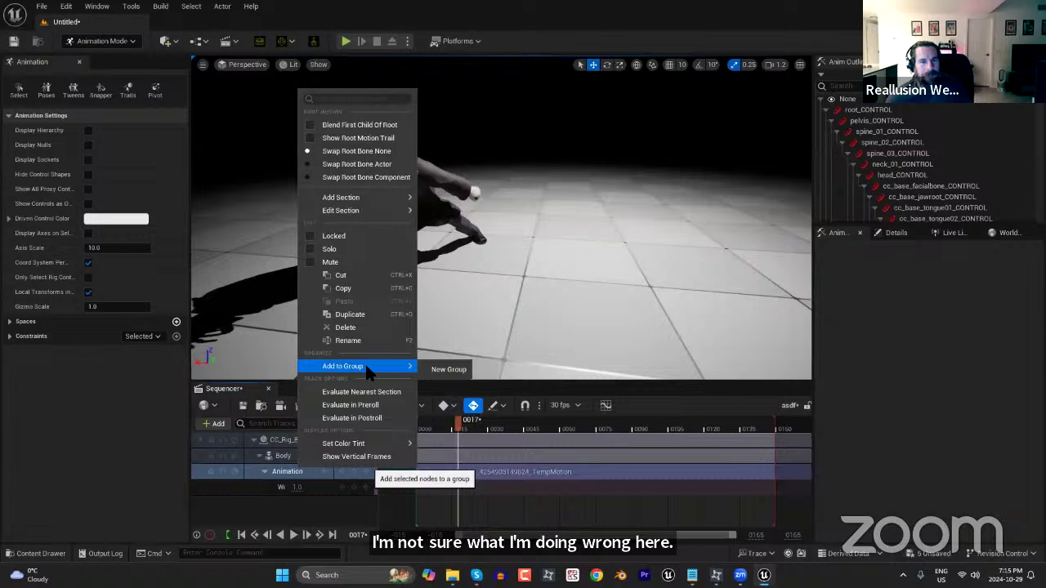
pyautogui.click(516, 393)
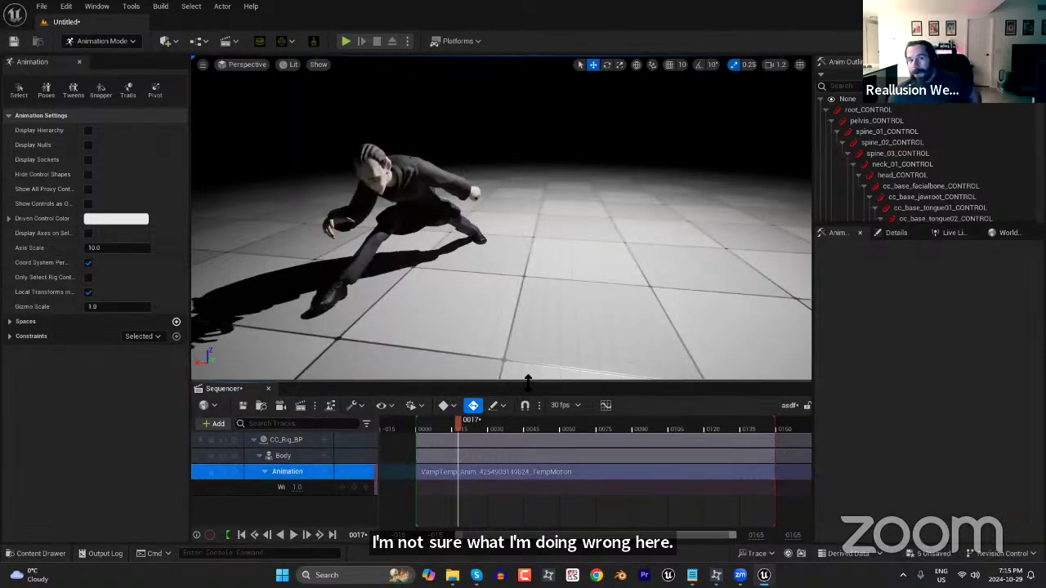
pyautogui.moveTo(511, 428); pyautogui.dragTo(667, 431)
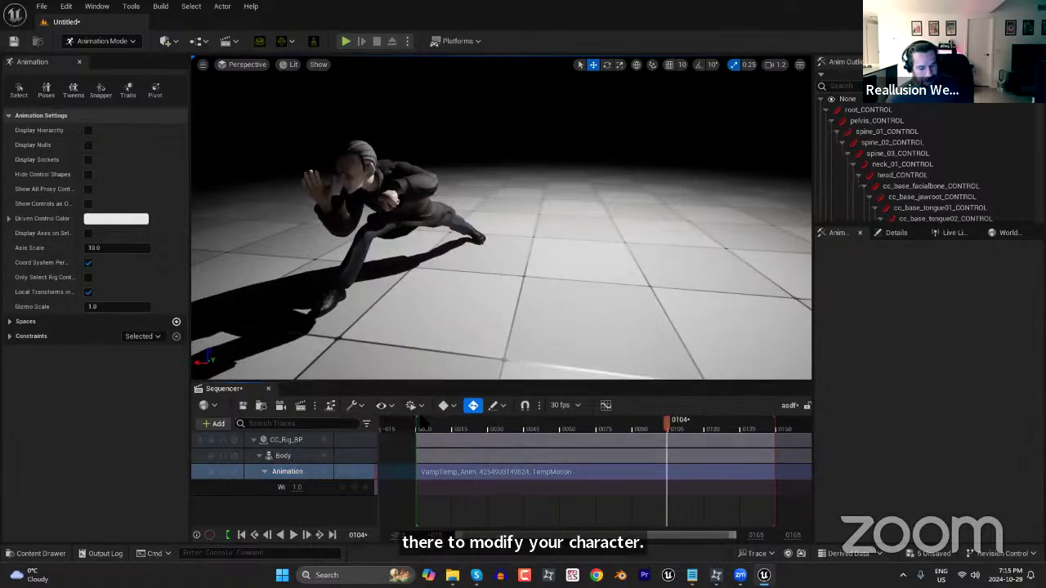
# Open the Untitled level from the Content folder without saving the changed assets.
pyautogui.hotkey('ctrl', 'space')
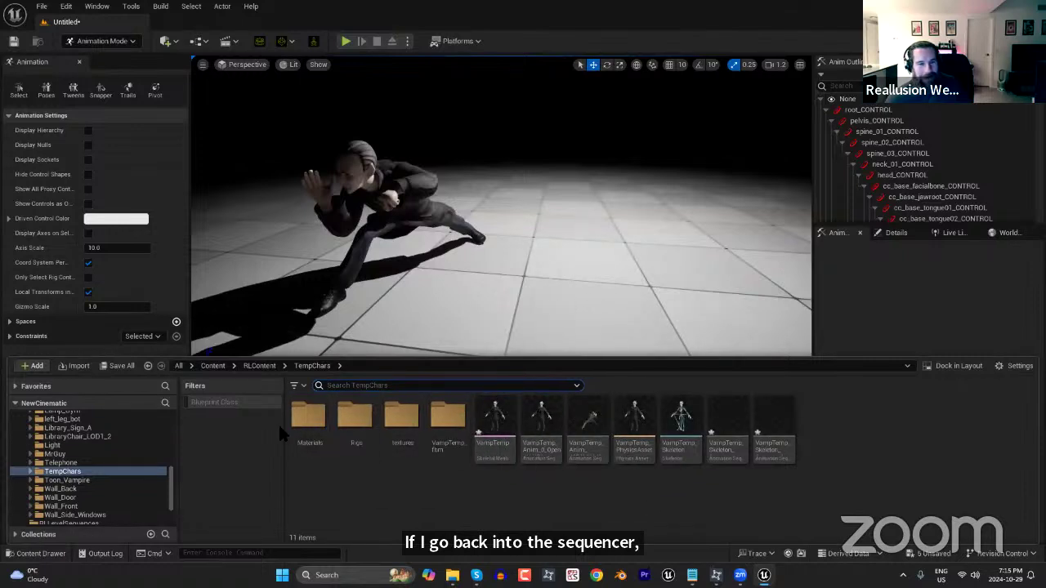
pyautogui.click(214, 366)
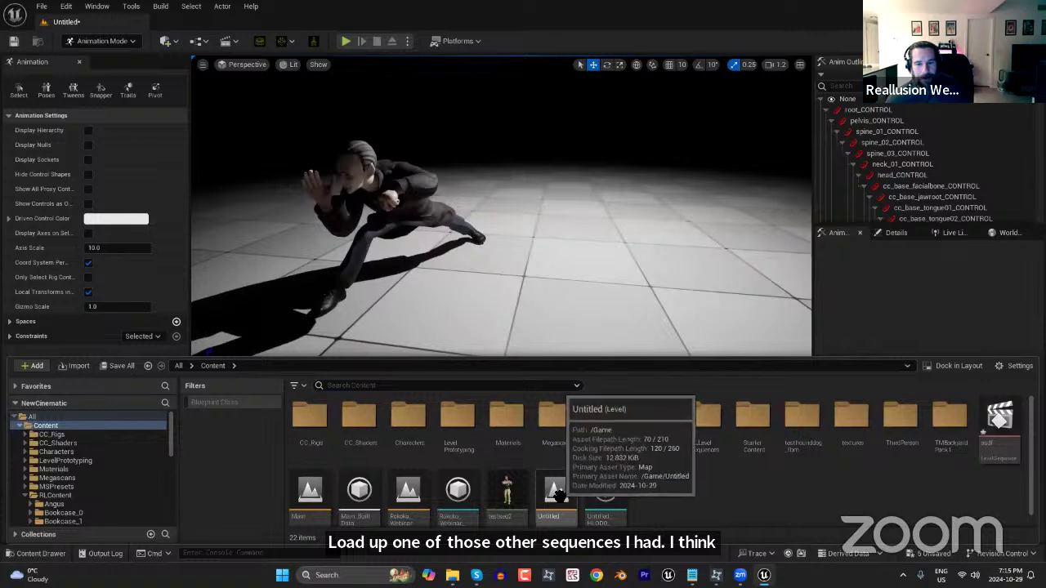
pyautogui.doubleClick(555, 490)
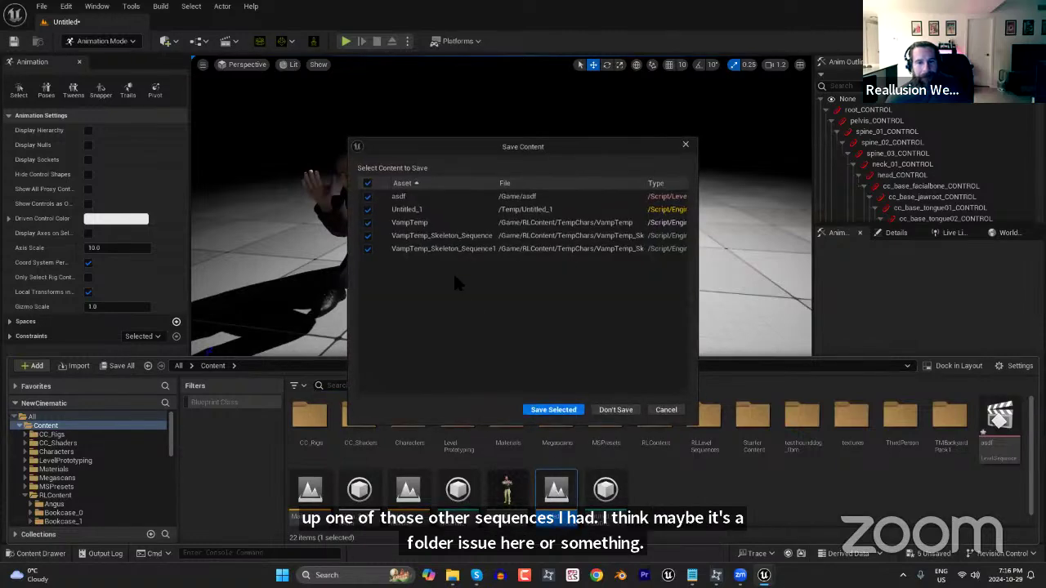
pyautogui.click(606, 410)
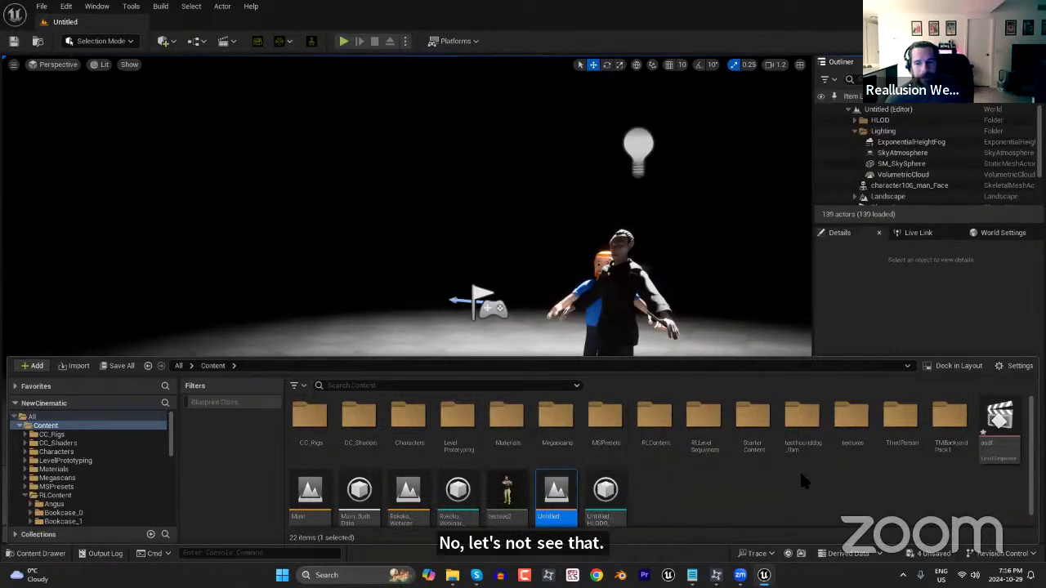
# Open the level sequence RLSequence_2024_10_27-22_43_00 from the RLLevelSequences folder and scrub to the vampire's crouching pose at frame 102.
pyautogui.doubleClick(704, 431)
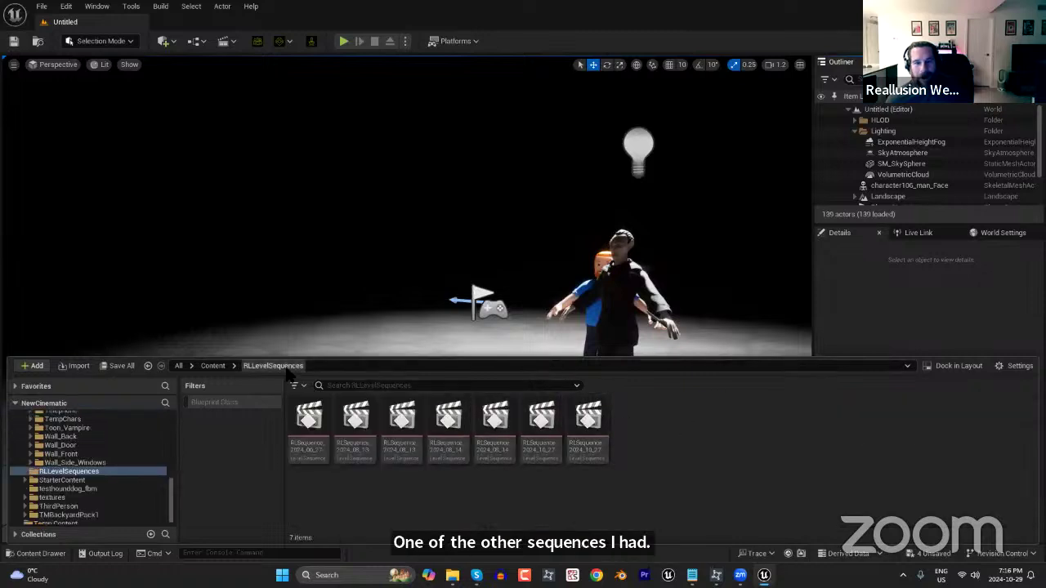
pyautogui.doubleClick(542, 425)
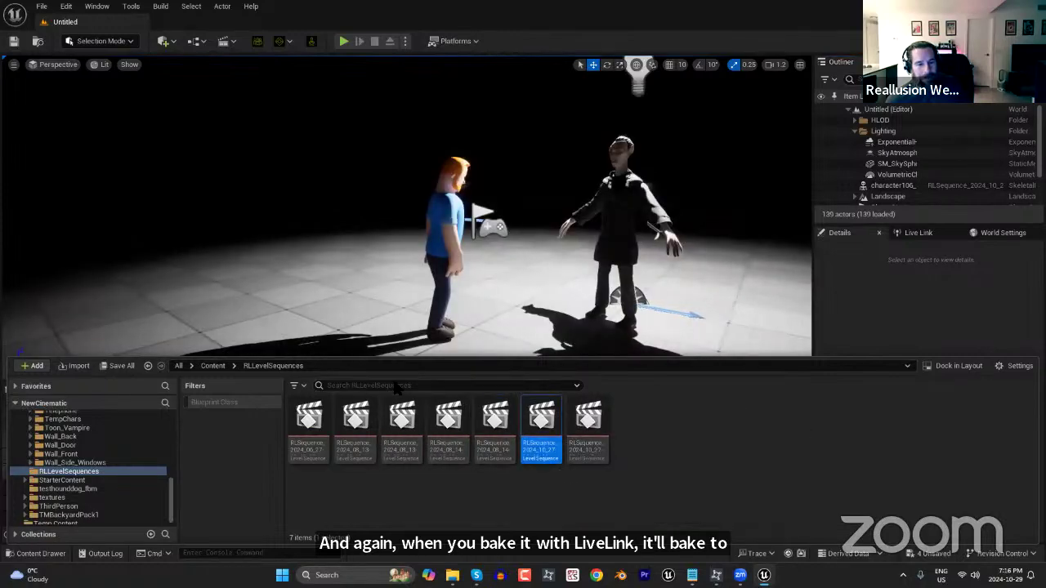
pyautogui.moveTo(386, 430); pyautogui.dragTo(439, 442)
pyautogui.moveTo(517, 320); pyautogui.dragTo(561, 356)
pyautogui.moveTo(460, 325); pyautogui.dragTo(458, 302)
pyautogui.moveTo(465, 347); pyautogui.dragTo(466, 327)
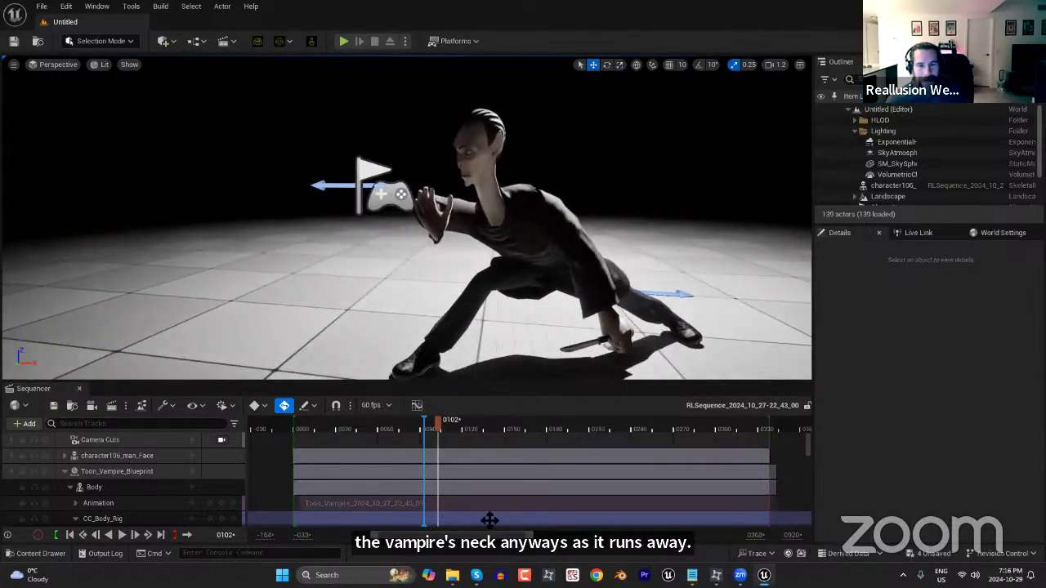
# Examine the CC_Body_Rig section's options and the control rigs offered for baking the vampire's Body track, then scrub to frame 108.
pyautogui.scroll(-3, 458, 486)
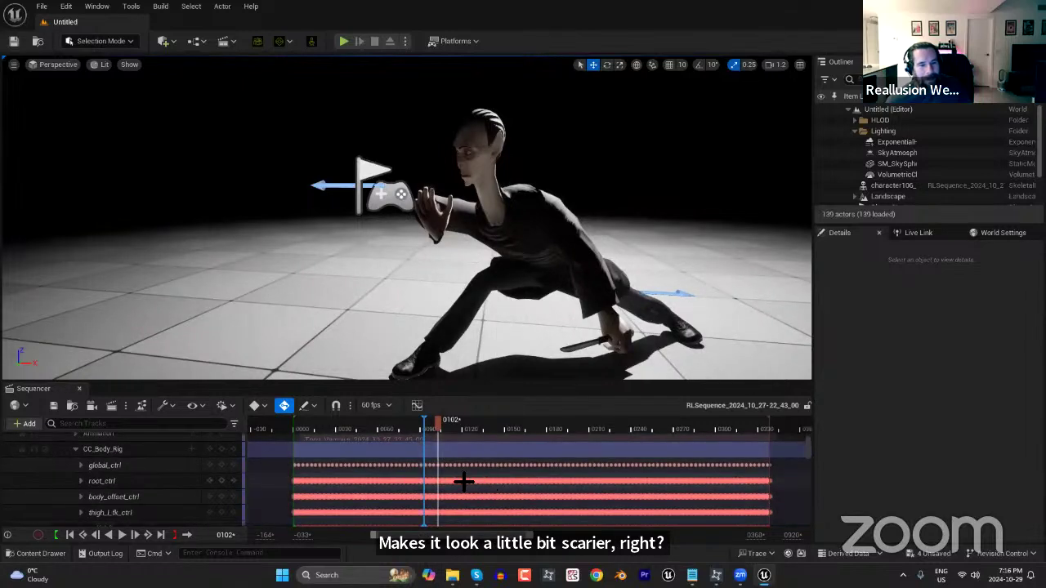
pyautogui.scroll(2, 466, 487)
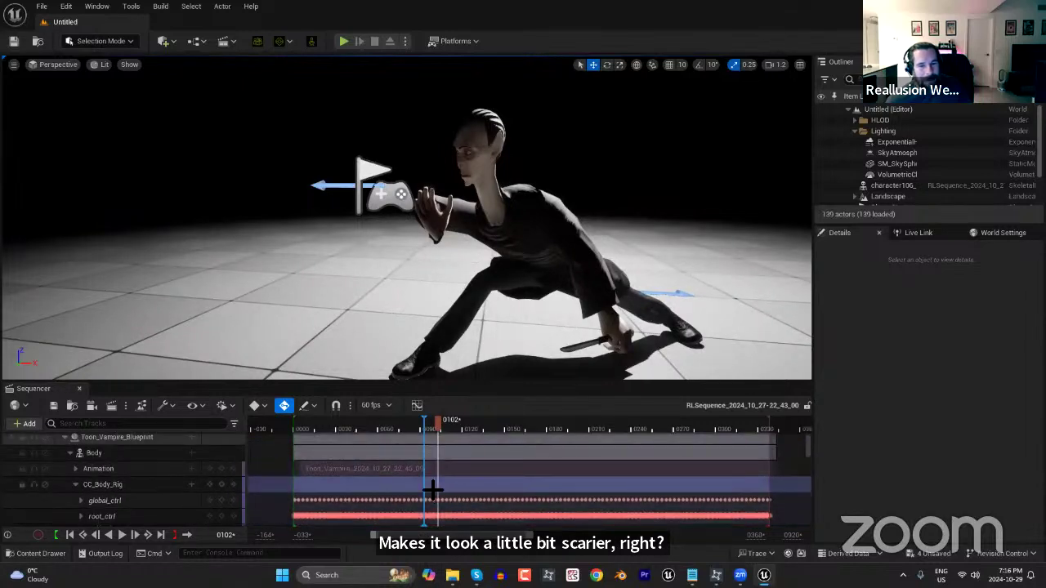
pyautogui.rightClick(436, 488)
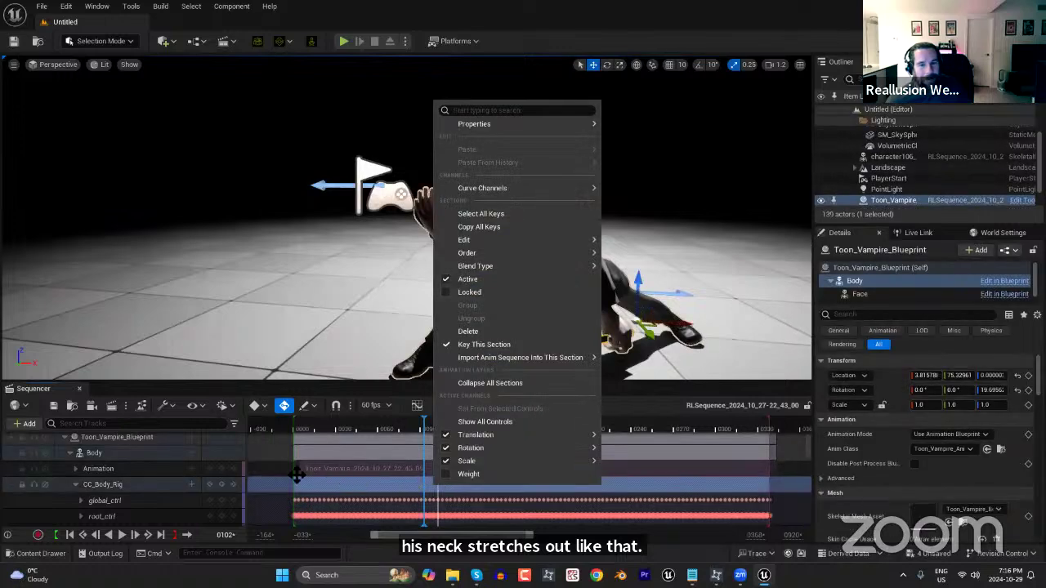
pyautogui.click(123, 456)
pyautogui.rightClick(124, 460)
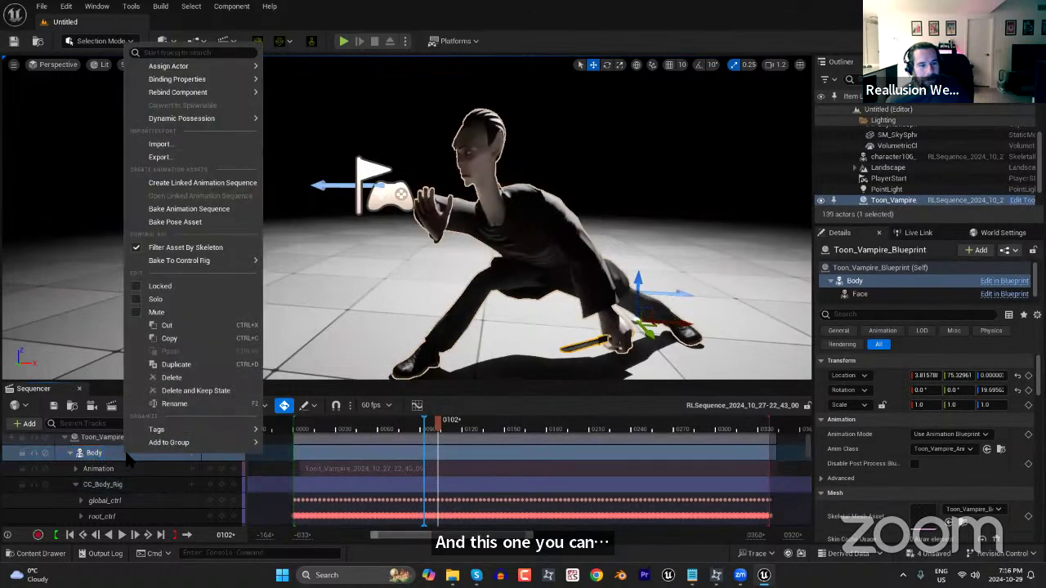
pyautogui.moveTo(214, 260)
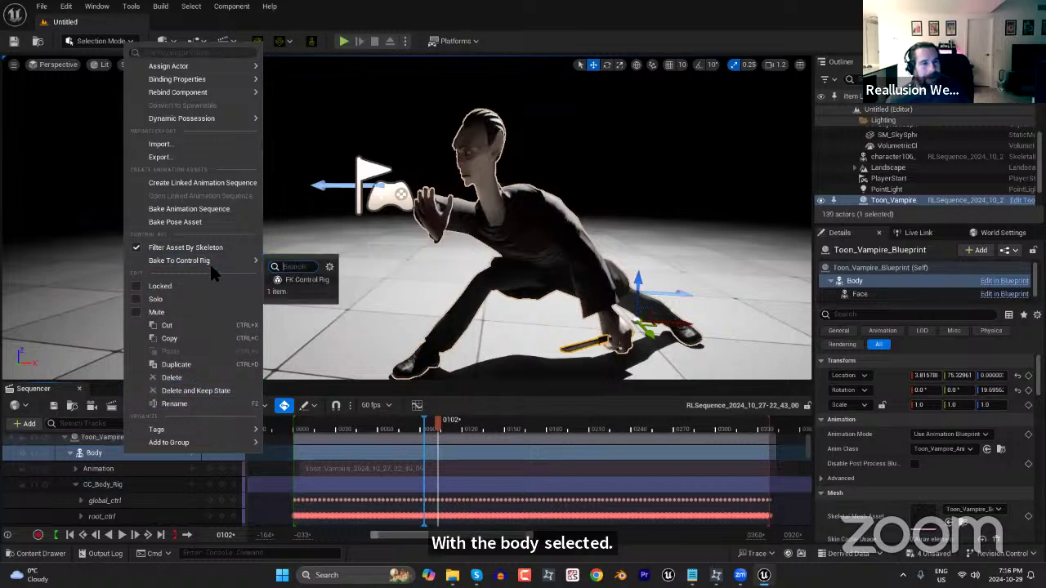
pyautogui.click(446, 428)
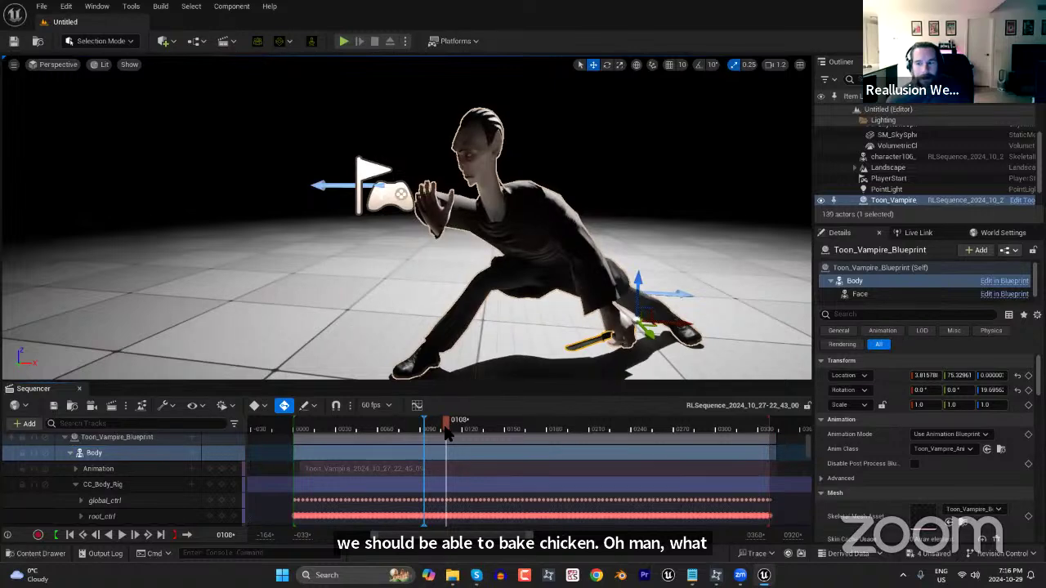
# Check the Live Link sources and the Toon_Vampire actor's details, toggling the actor's visibility off and back on.
pyautogui.click(907, 233)
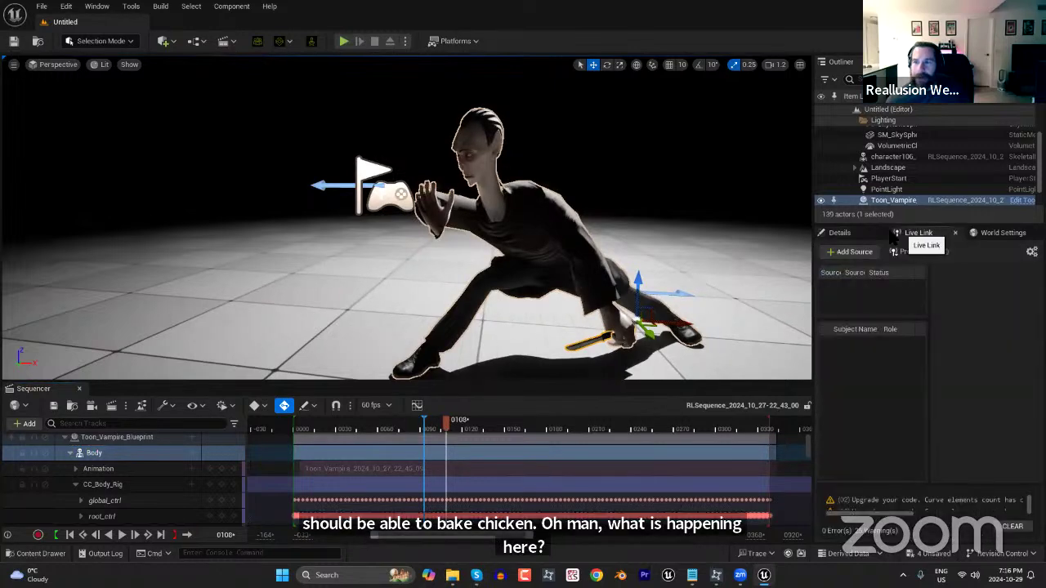
pyautogui.click(839, 233)
pyautogui.click(889, 189)
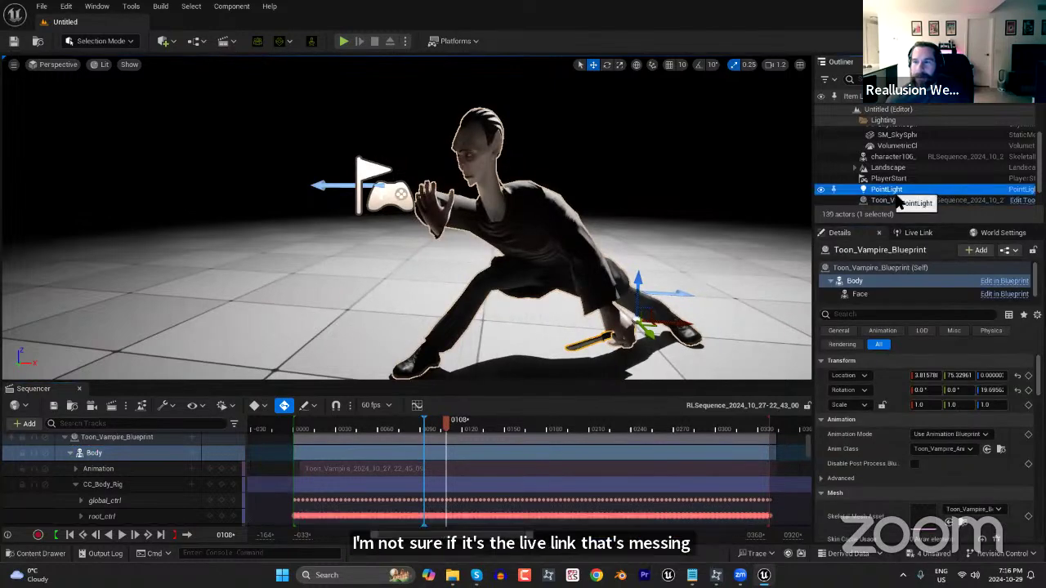
pyautogui.click(895, 200)
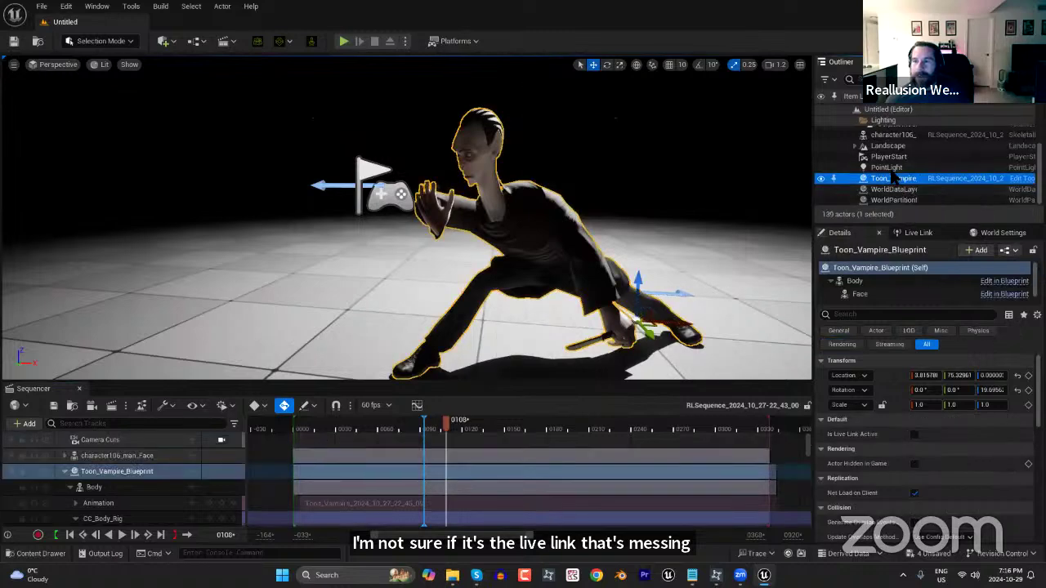
pyautogui.click(892, 135)
pyautogui.click(894, 178)
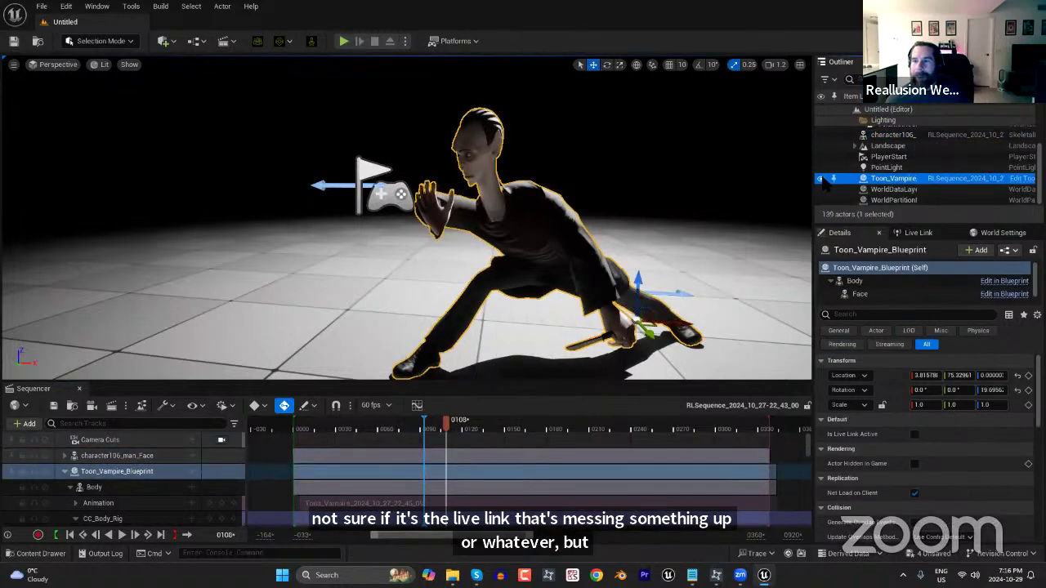
pyautogui.click(821, 178)
pyautogui.click(821, 178)
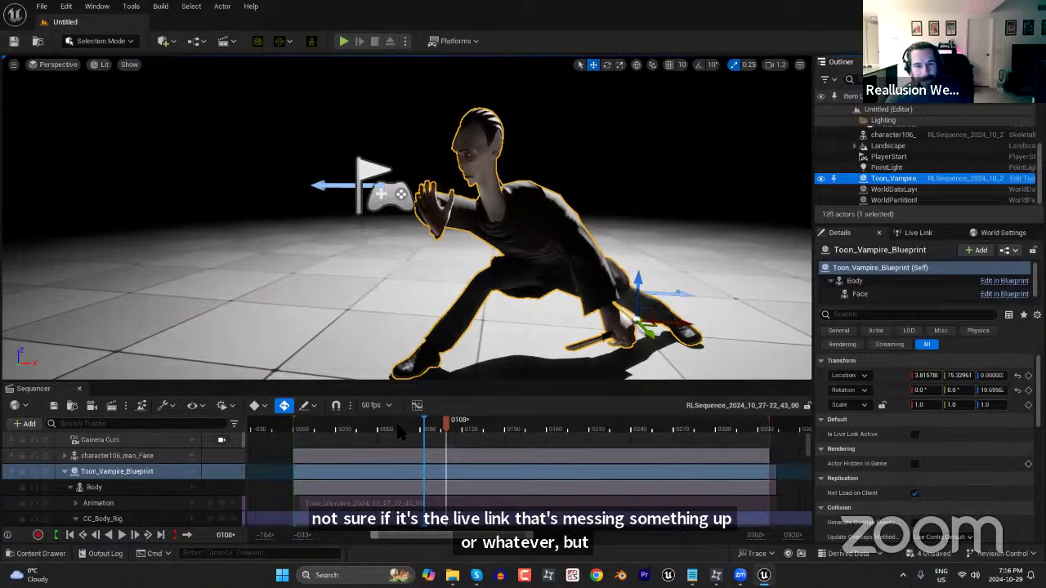
# Move the playhead to frame 93 and look through the baked control tracks under CC_Body_Rig.
pyautogui.click(424, 433)
pyautogui.scroll(-3, 409, 469)
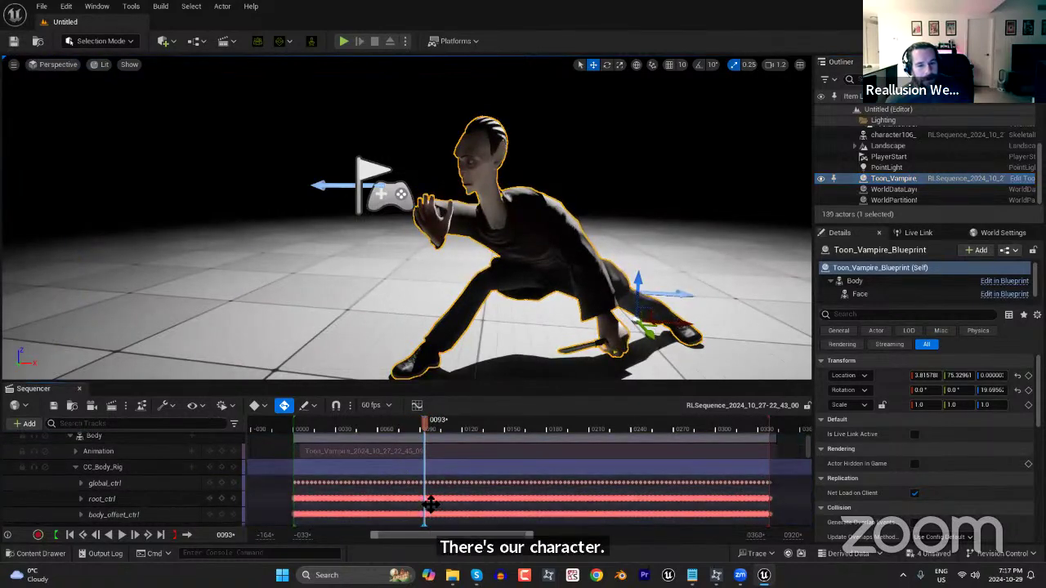
pyautogui.click(423, 496)
pyautogui.scroll(-10, 422, 502)
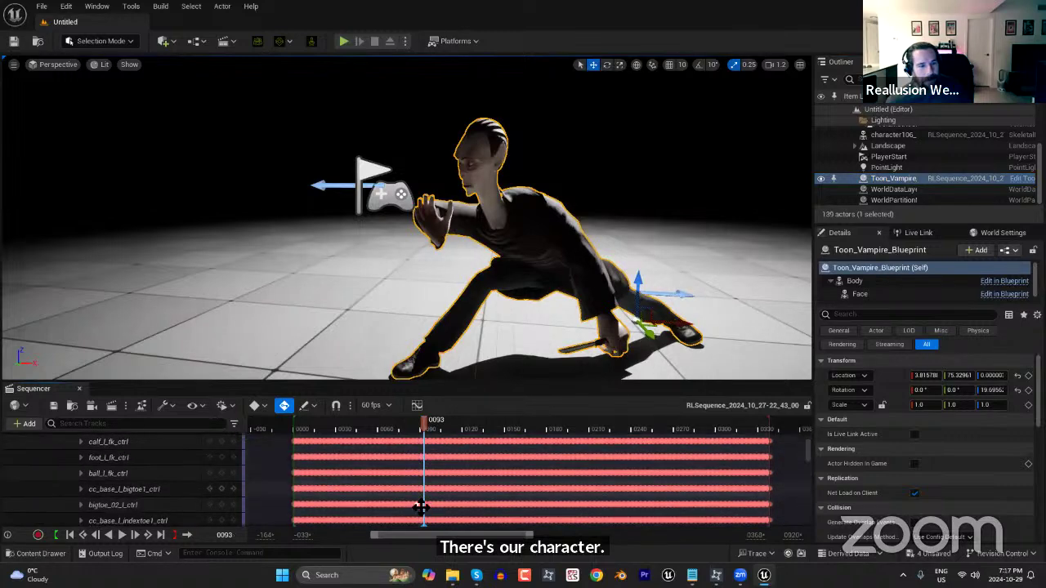
# Turn off Filter Asset By Skeleton for the vampire's Body track and bake it to CC_Body_Rig with the default baking options.
pyautogui.scroll(15, 427, 492)
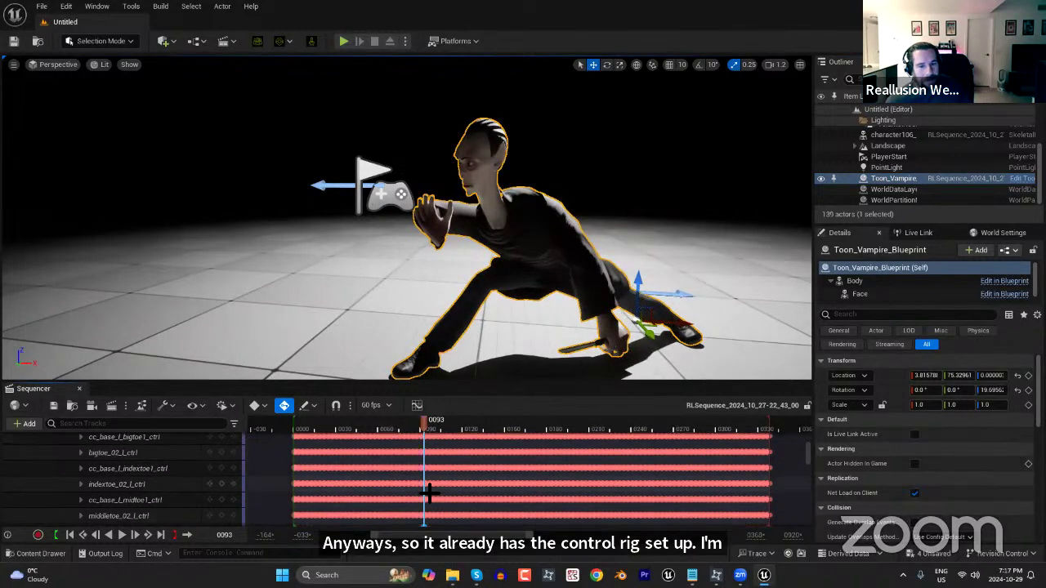
pyautogui.click(123, 458)
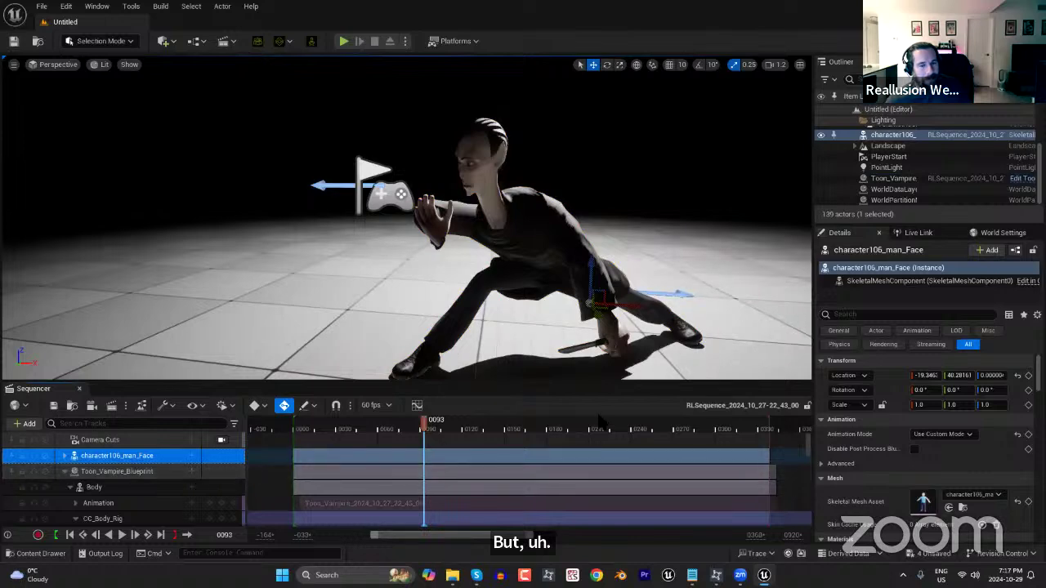
pyautogui.click(134, 487)
pyautogui.rightClick(134, 488)
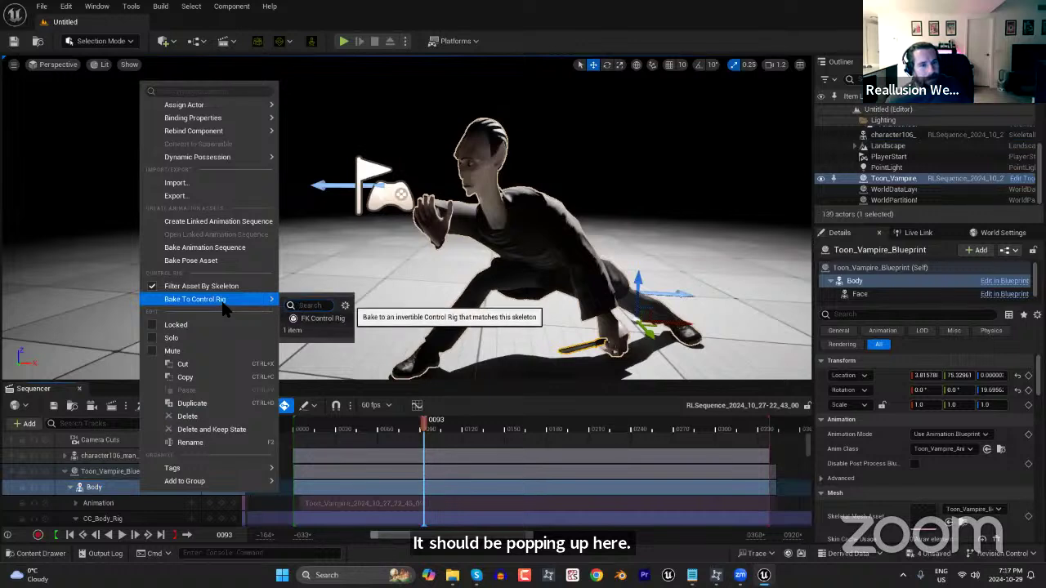
pyautogui.click(152, 286)
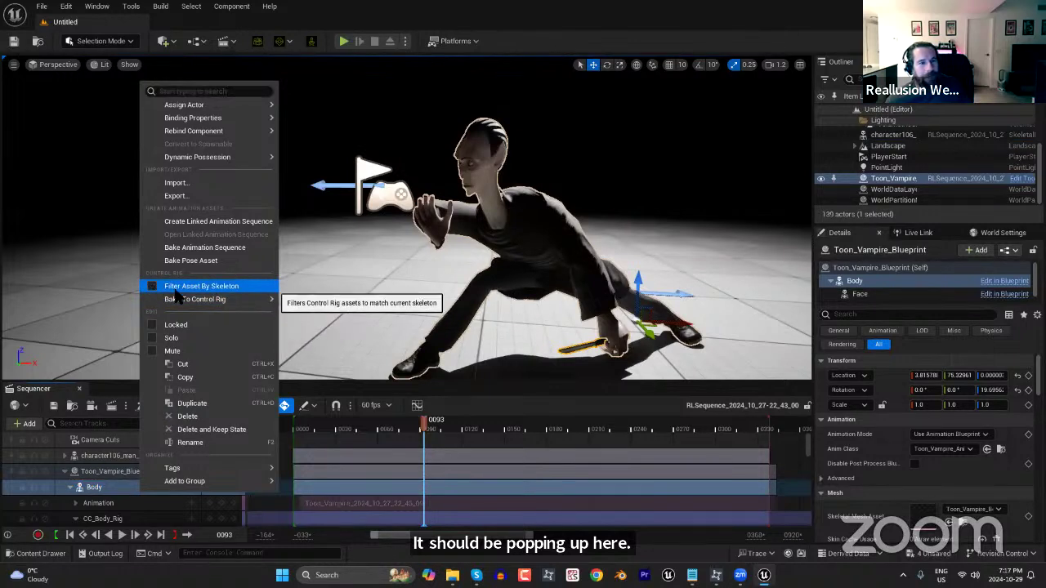
pyautogui.moveTo(200, 300)
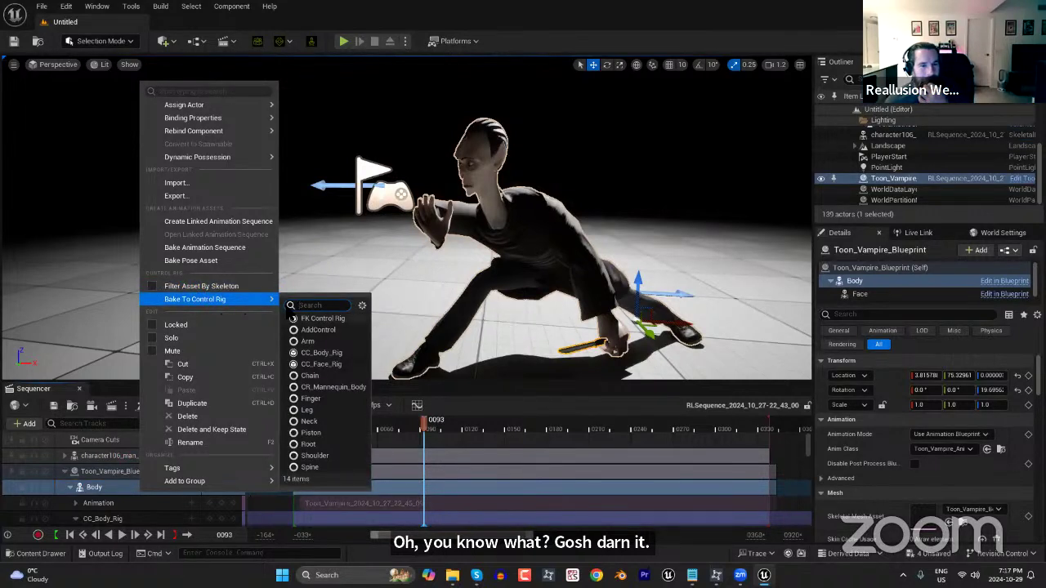
pyautogui.click(331, 352)
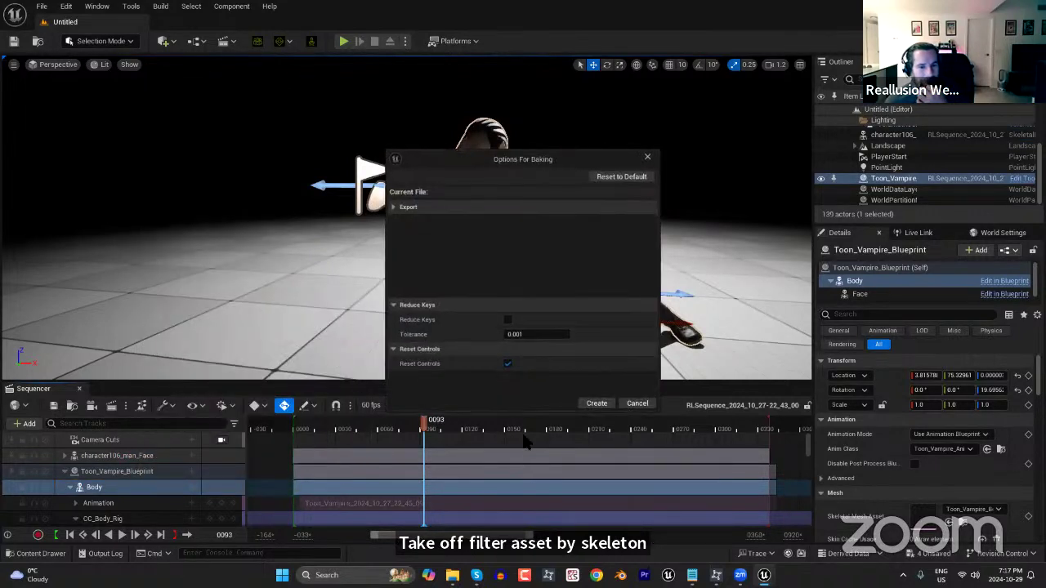
pyautogui.click(596, 403)
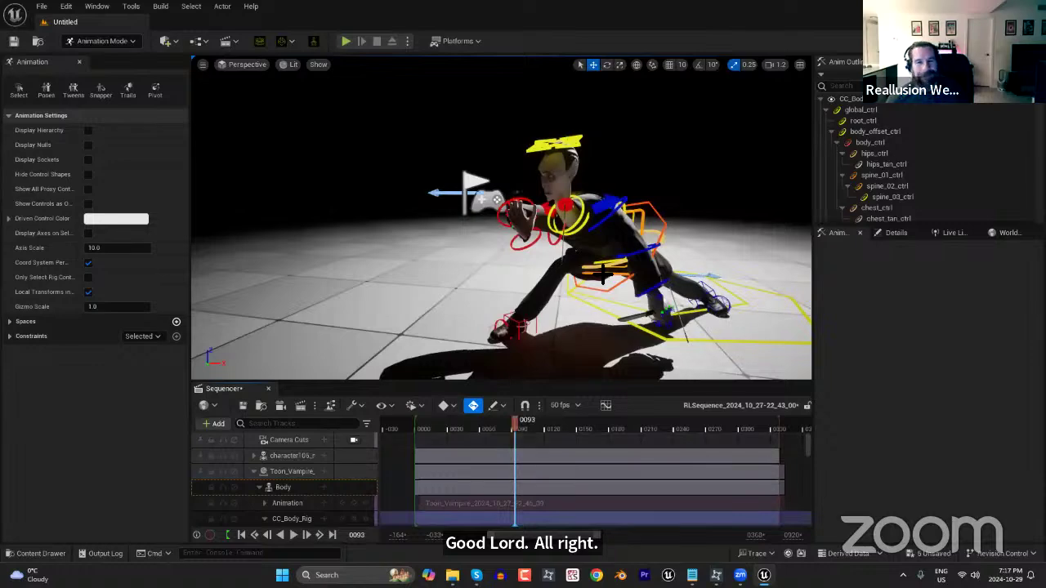
# Scrub to frame 162 and raise the vampire's head_ctrl to stretch the neck upward.
pyautogui.scroll(5, 601, 277)
pyautogui.scroll(-3, 595, 297)
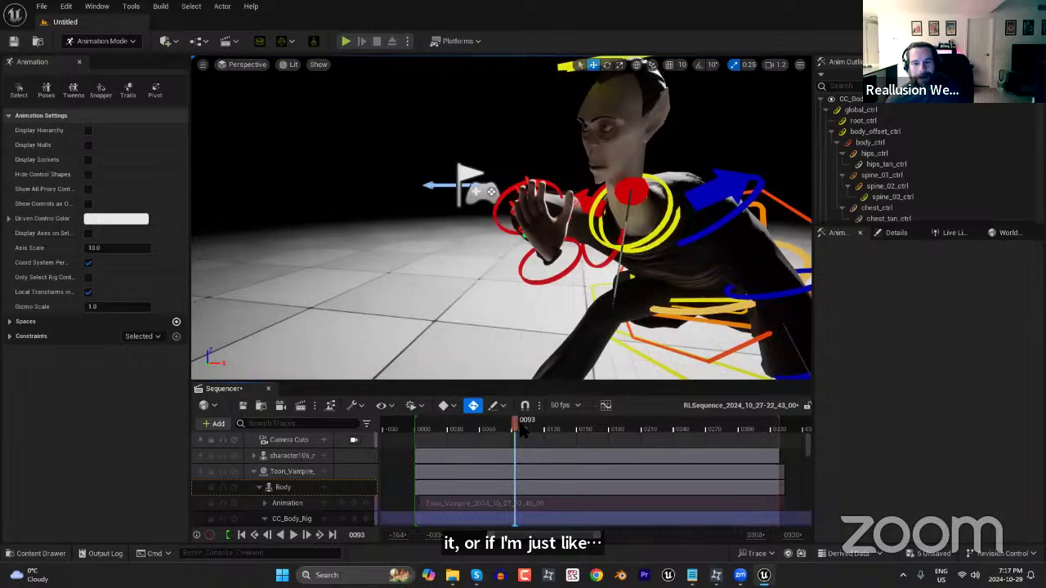
pyautogui.moveTo(532, 433); pyautogui.dragTo(589, 435)
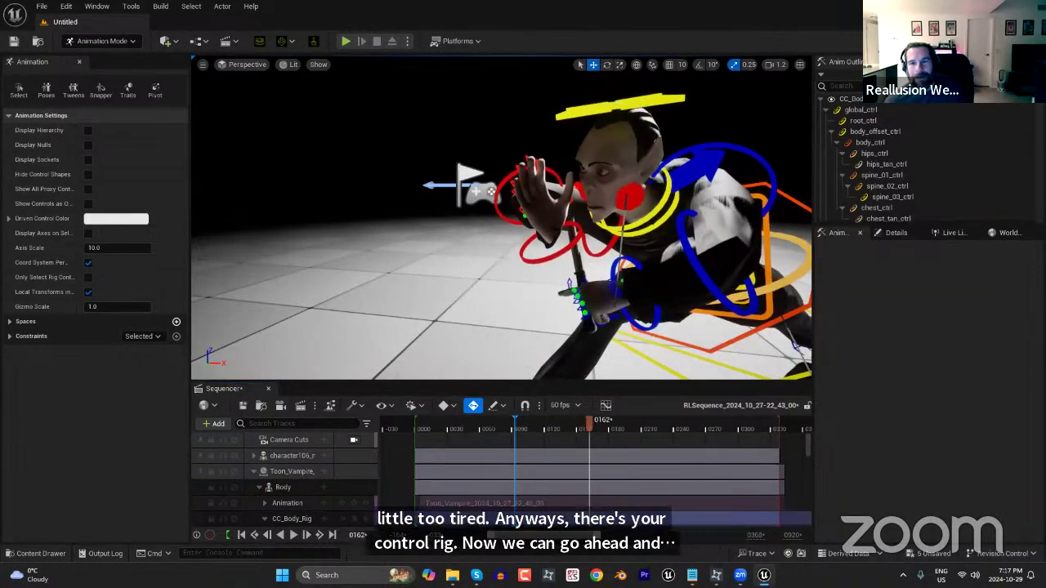
pyautogui.click(645, 103)
pyautogui.moveTo(620, 131); pyautogui.dragTo(654, 62)
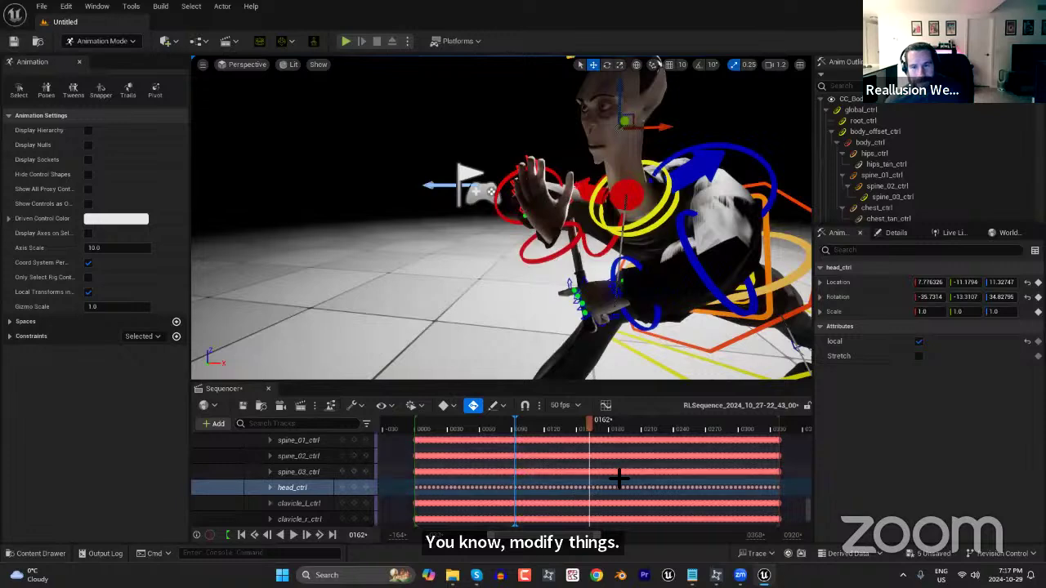
# Scrub to about frame 191 and delete the head_ctrl keys from there through about frame 260, including those just before it.
pyautogui.click(540, 429)
pyautogui.moveTo(539, 429); pyautogui.dragTo(619, 438)
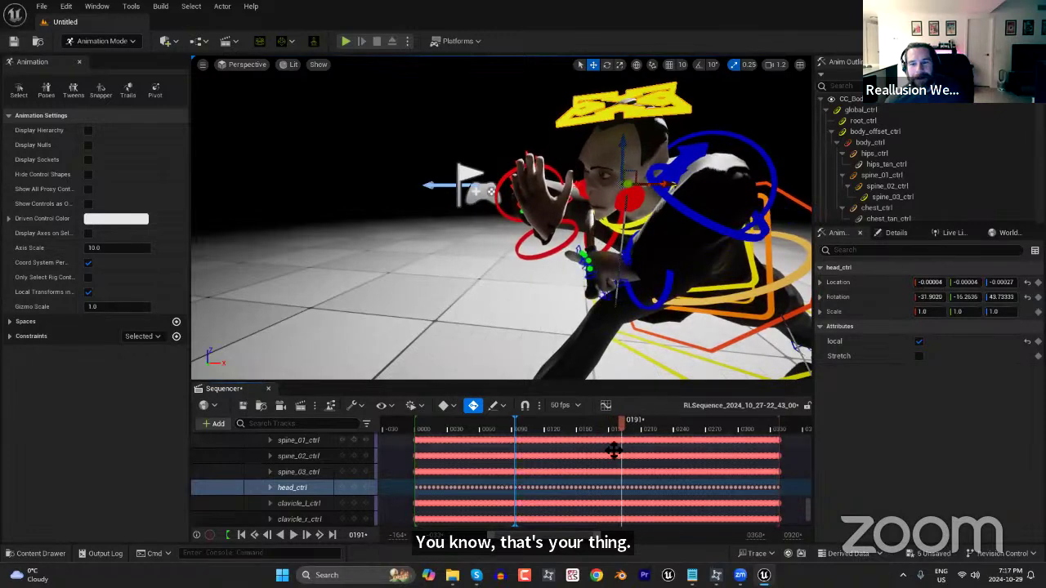
pyautogui.moveTo(605, 495); pyautogui.dragTo(700, 489)
pyautogui.press('Delete')
# Raise head_ctrl at frame 197 within the cleared range and adjust it again at frame 224.
pyautogui.moveTo(611, 432); pyautogui.dragTo(629, 436)
pyautogui.moveTo(621, 153); pyautogui.dragTo(623, 137)
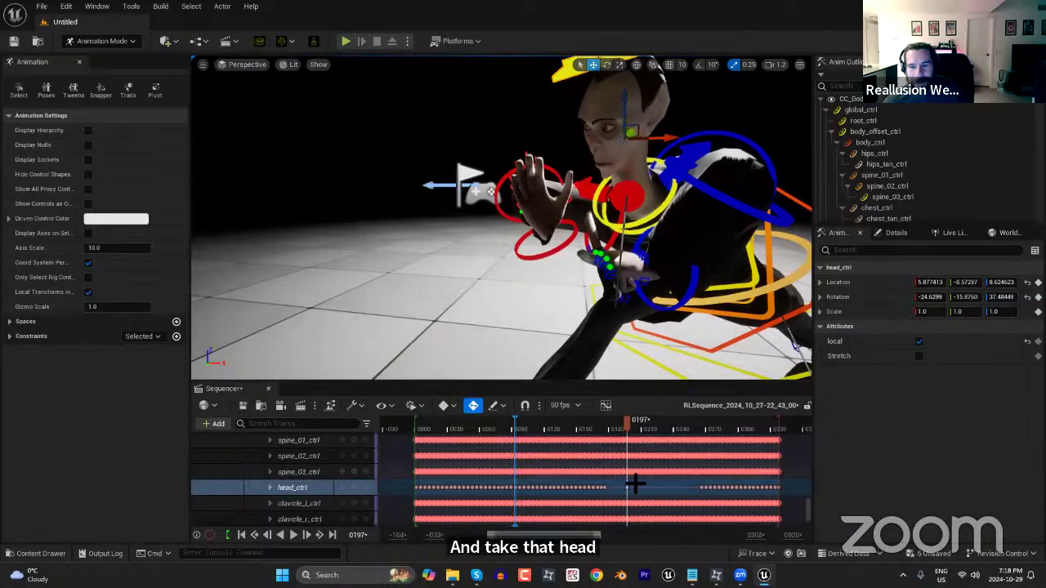
pyautogui.moveTo(627, 433)
pyautogui.mouseDown()
pyautogui.moveTo(602, 433)
pyautogui.moveTo(700, 445)
pyautogui.moveTo(611, 459)
pyautogui.moveTo(669, 447)
pyautogui.moveTo(646, 442)
pyautogui.mouseUp()
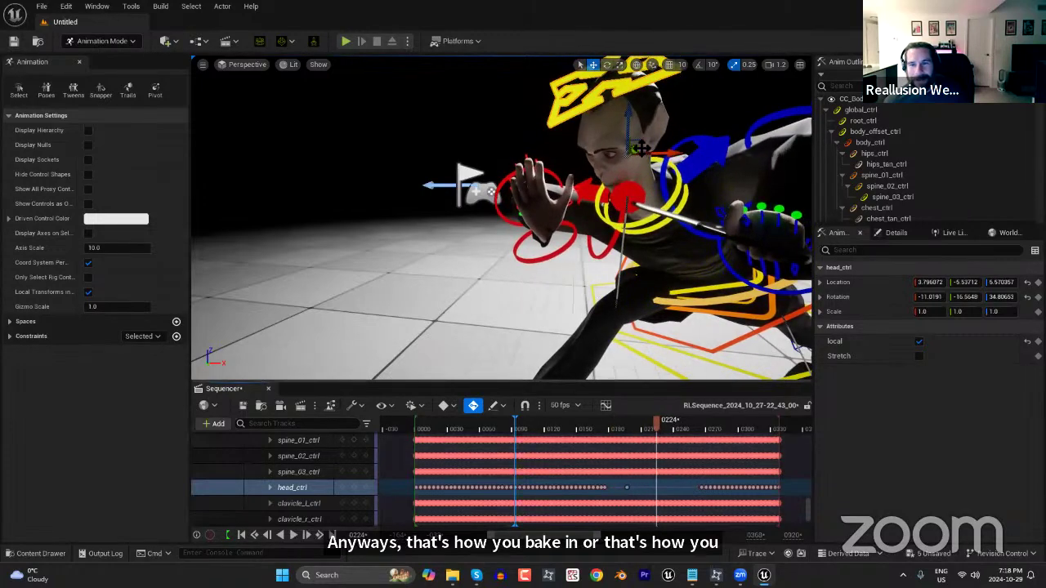
# Scrub back through the edited head animation and view both characters with their control rigs at frame 78.
pyautogui.moveTo(671, 445); pyautogui.dragTo(608, 466)
pyautogui.scroll(-7, 572, 324)
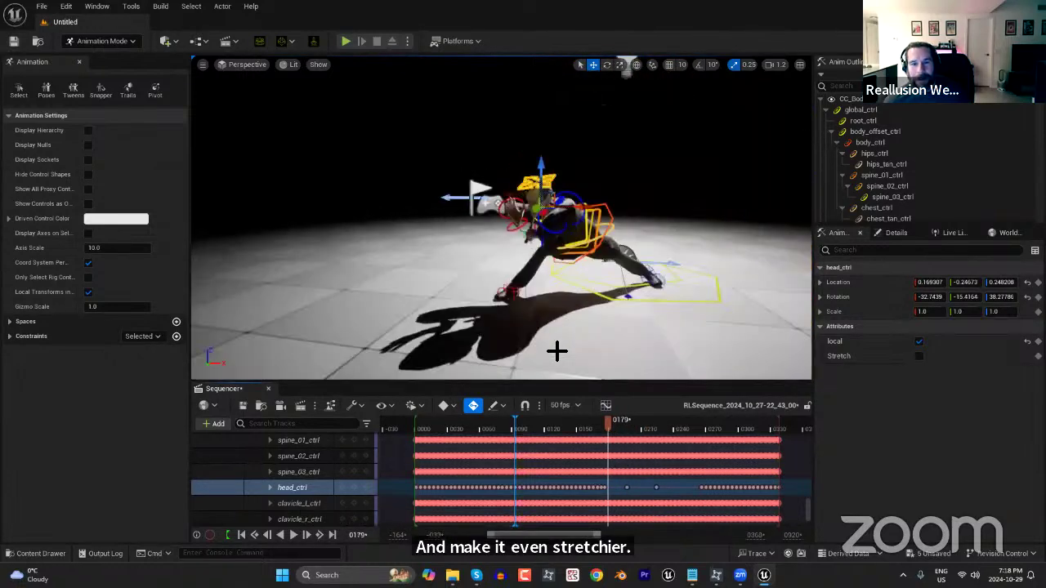
pyautogui.scroll(3, 556, 350)
pyautogui.moveTo(447, 436); pyautogui.dragTo(499, 450)
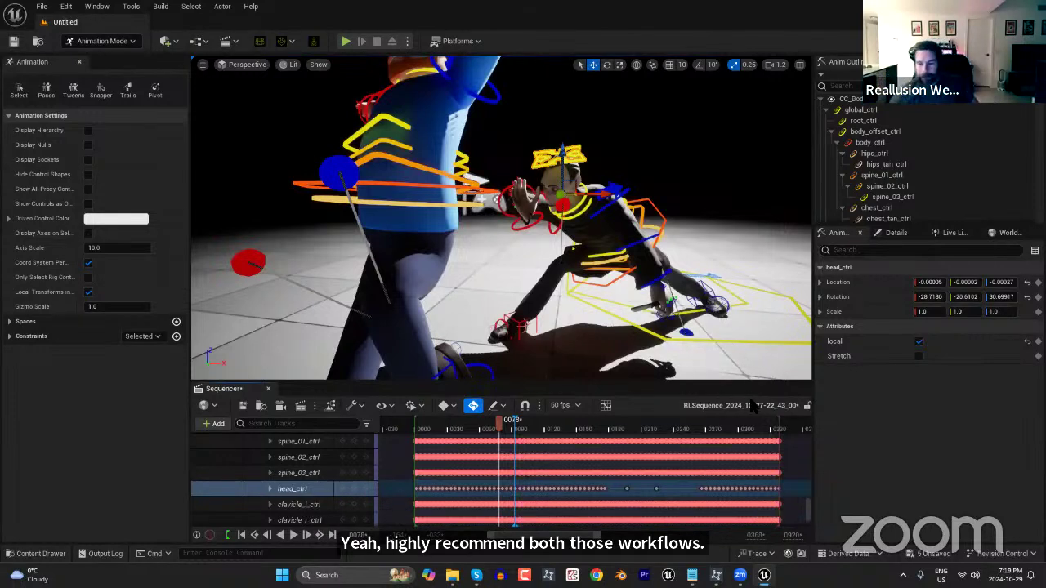
# Switch to Chrome and search Google for "character creator facial rig".
pyautogui.moveTo(764, 574)
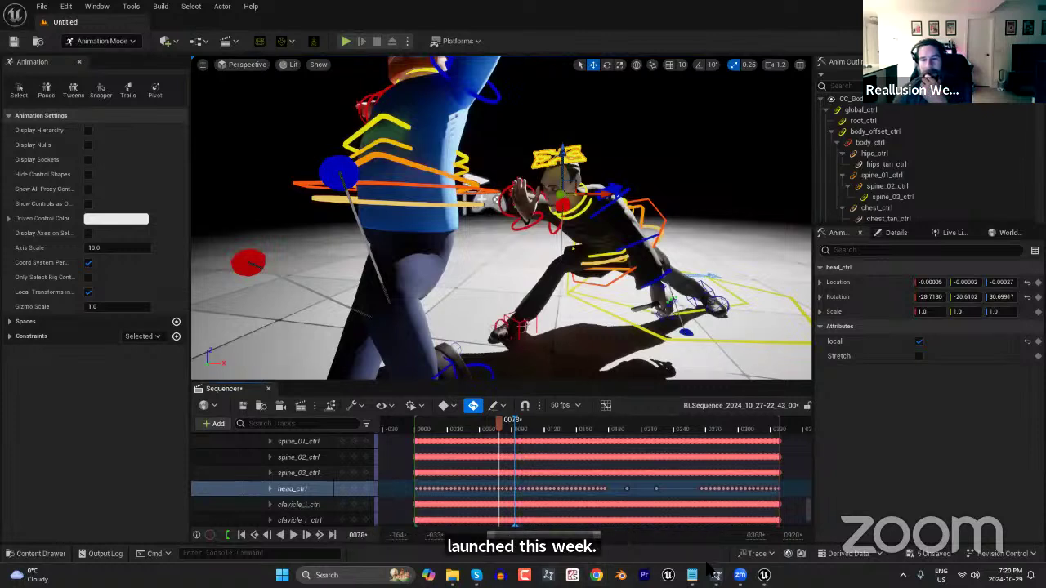
pyautogui.moveTo(691, 575)
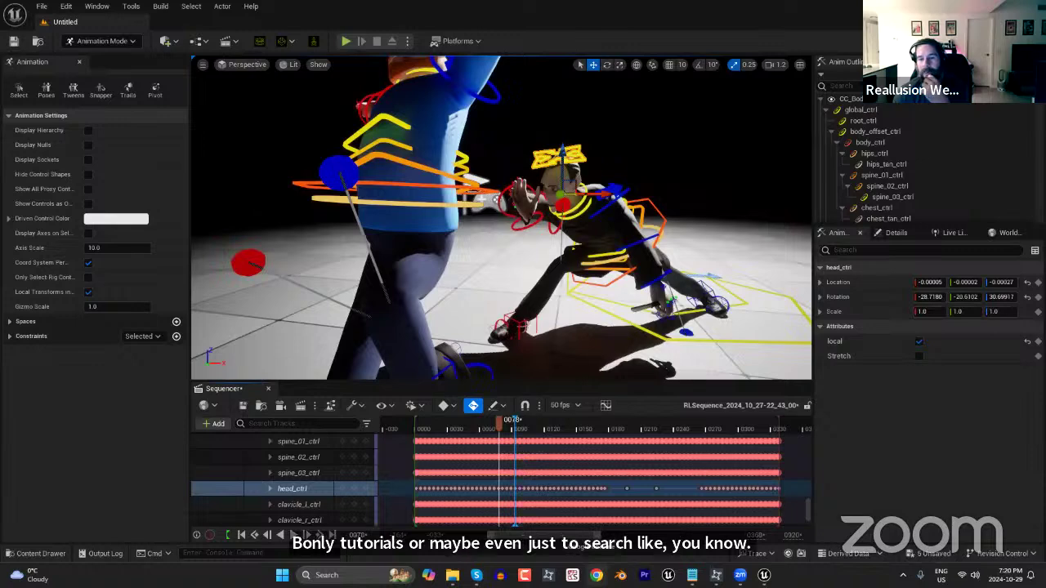
pyautogui.click(597, 575)
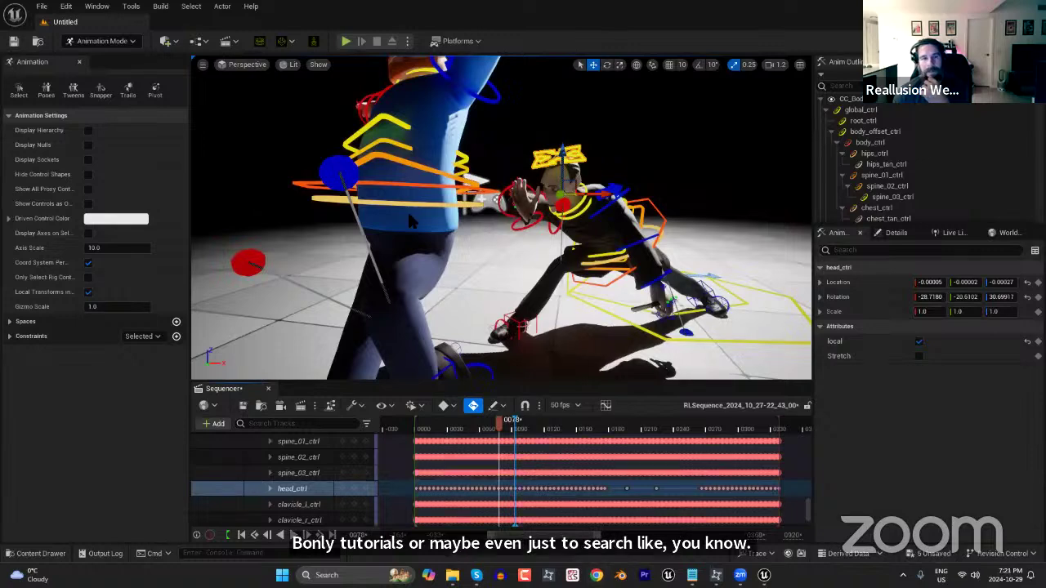
pyautogui.click(484, 372)
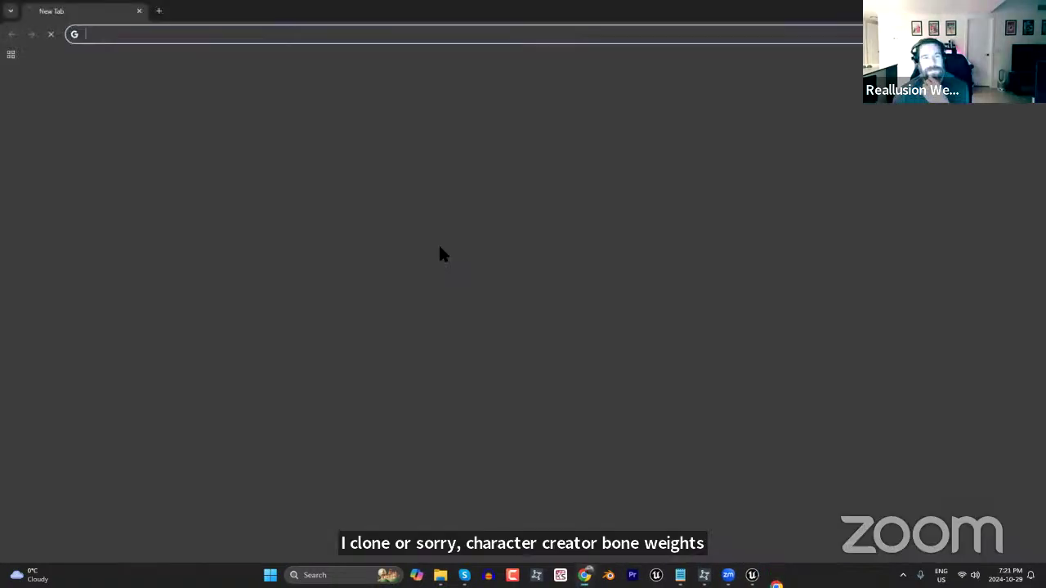
pyautogui.write('character creato')
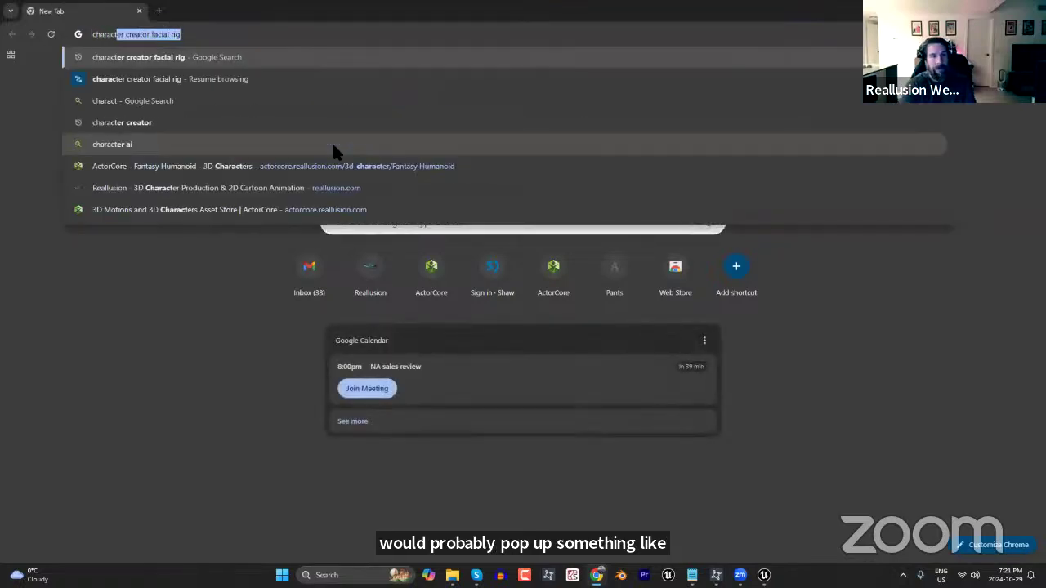
pyautogui.write('r')
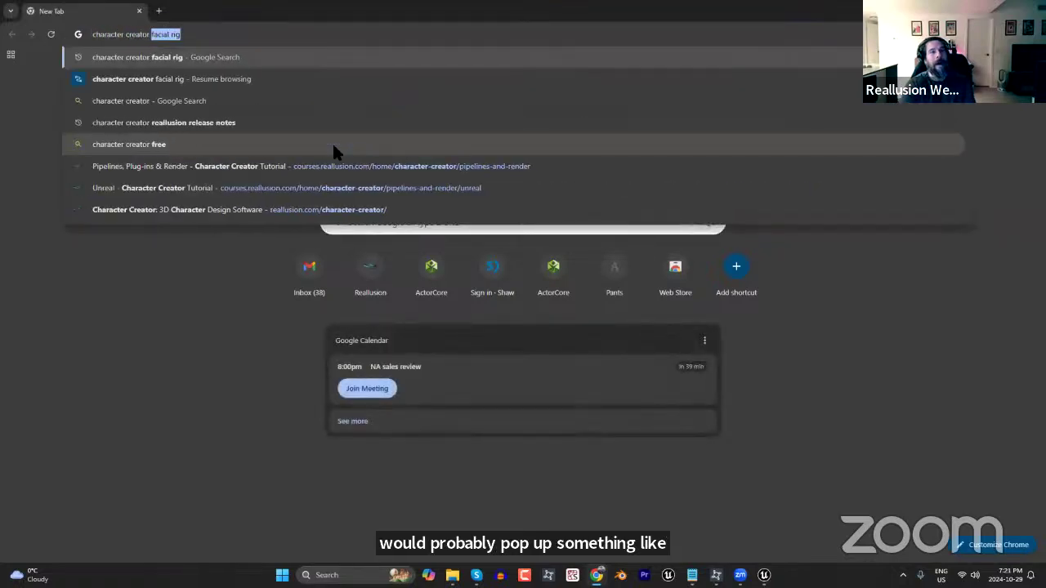
pyautogui.press('Return')
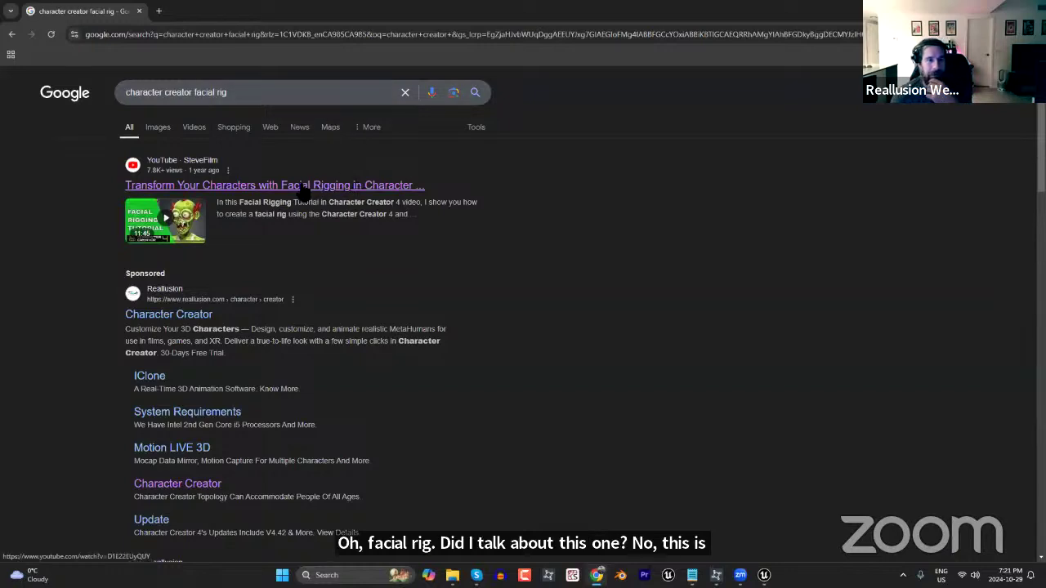
# Open the YouTube video "Transform Your Characters with Facial Rigging in Character Creator 4 Blender", pause it, and copy its share link.
pyautogui.click(273, 194)
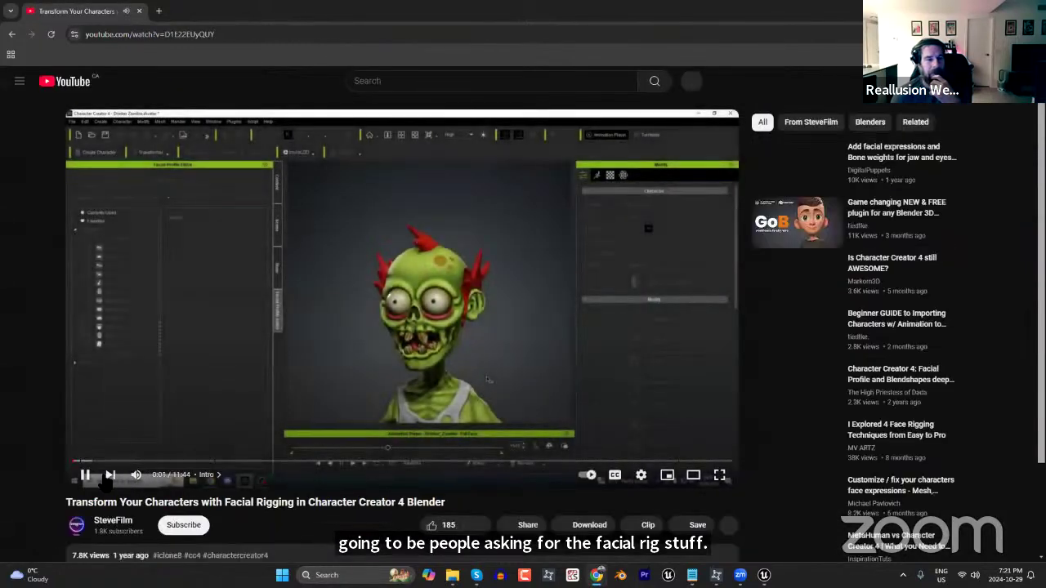
pyautogui.click(85, 475)
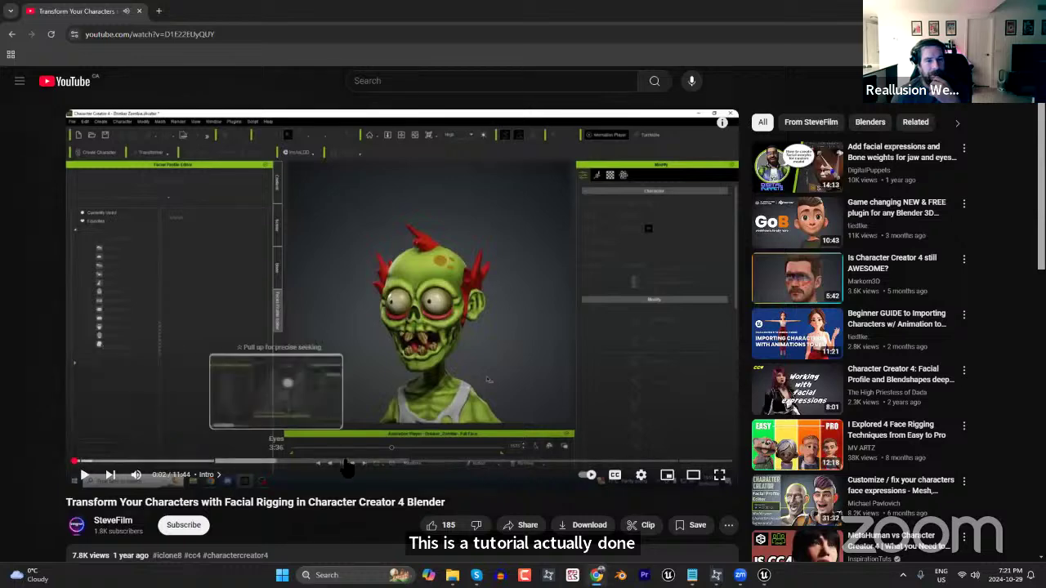
pyautogui.click(527, 525)
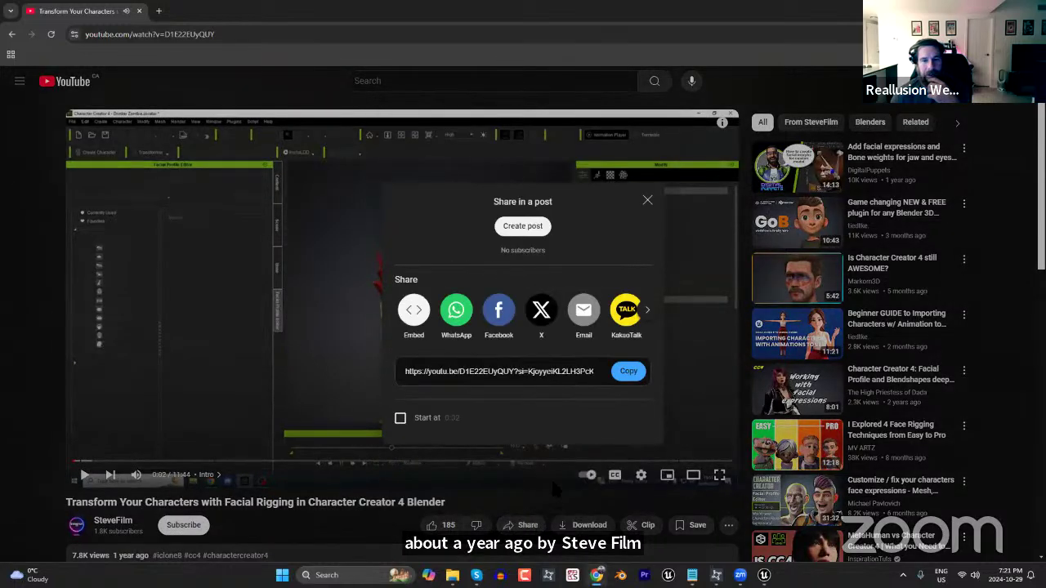
pyautogui.click(629, 371)
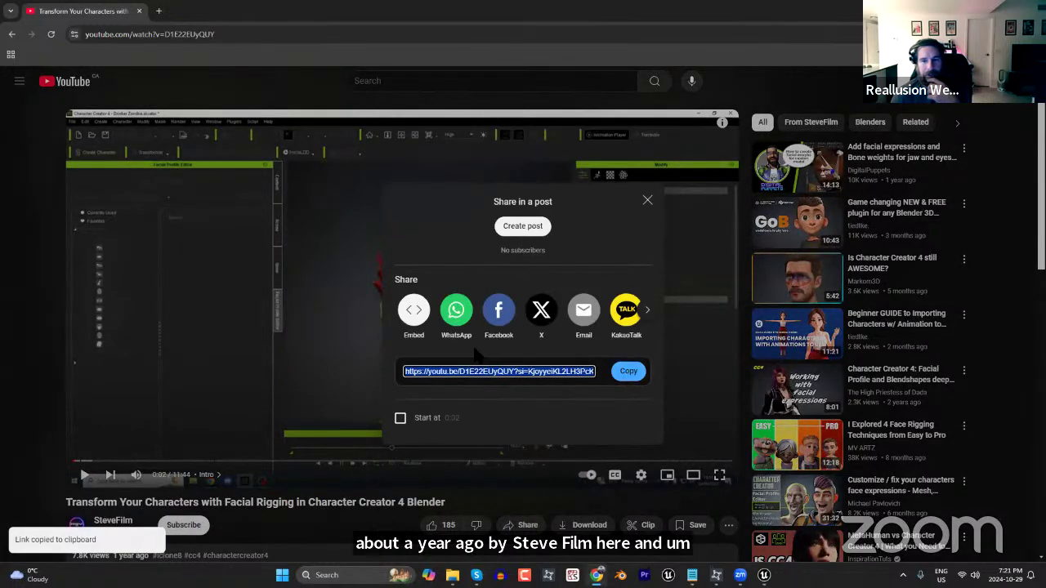
pyautogui.click(647, 201)
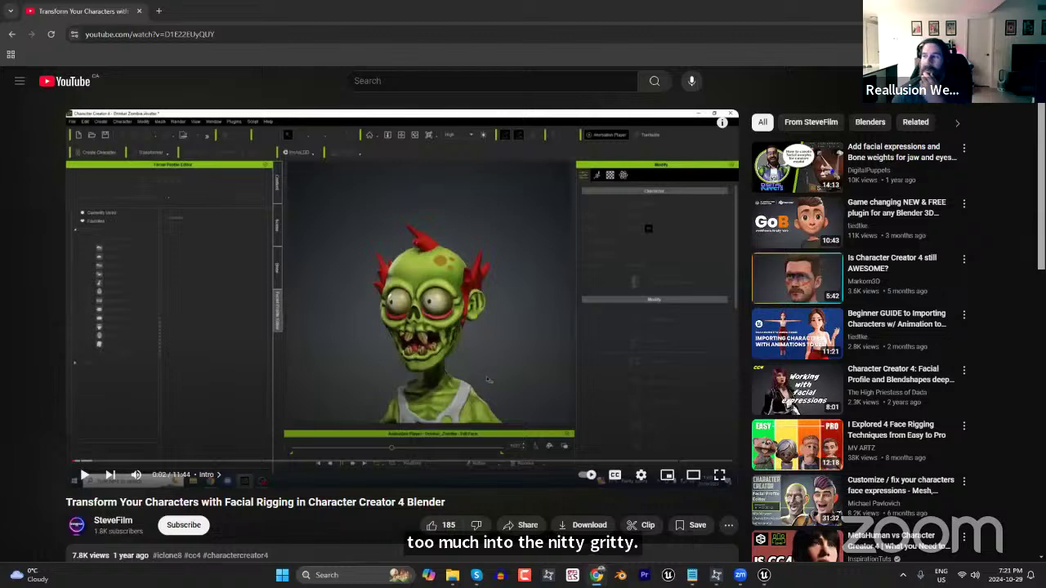
# Return to the search results and search Google for "character creator bone weight".
pyautogui.click(13, 35)
pyautogui.click(175, 35)
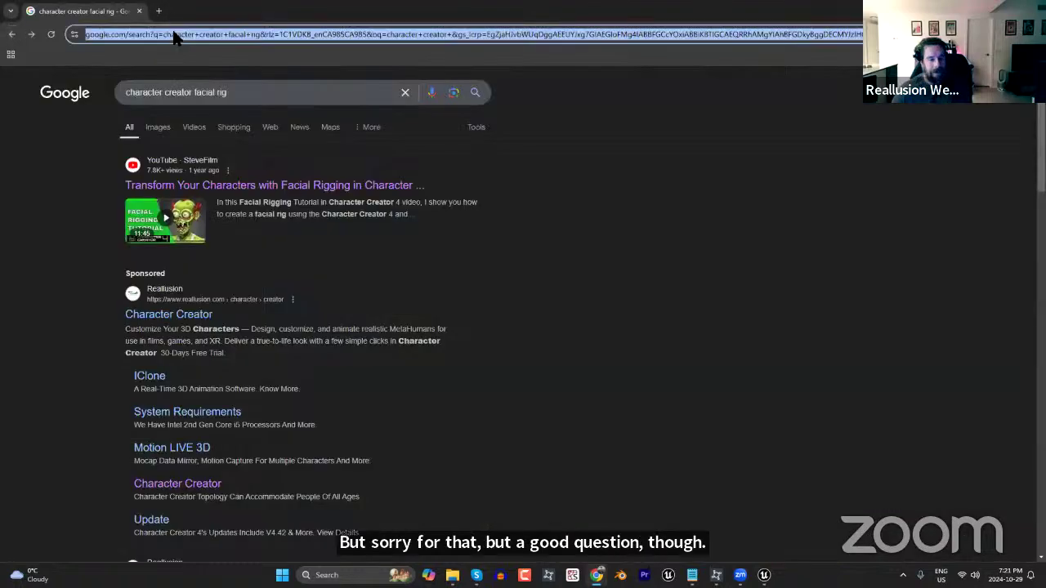
pyautogui.write('character creator bone')
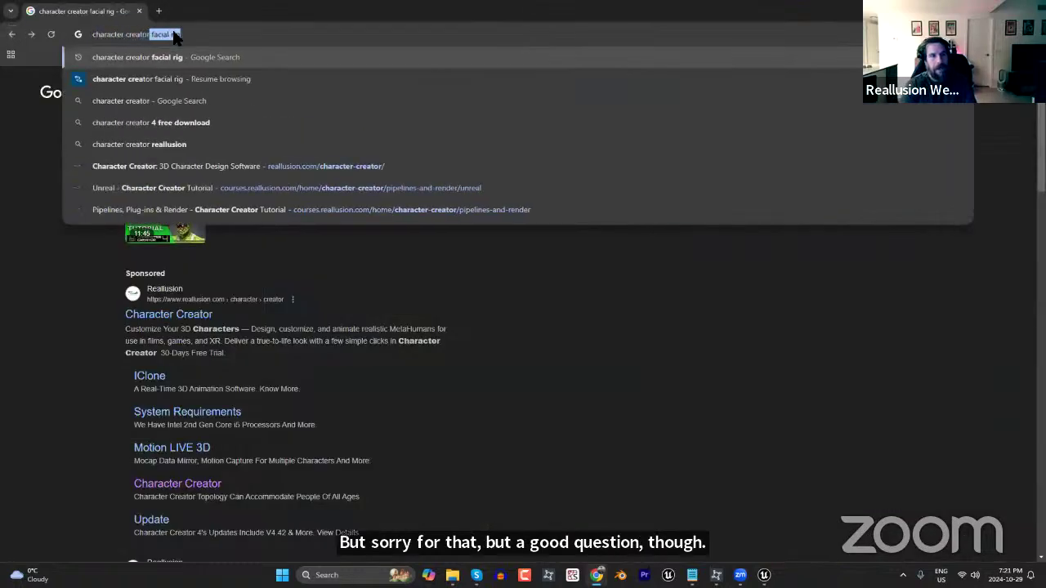
pyautogui.write(' weight')
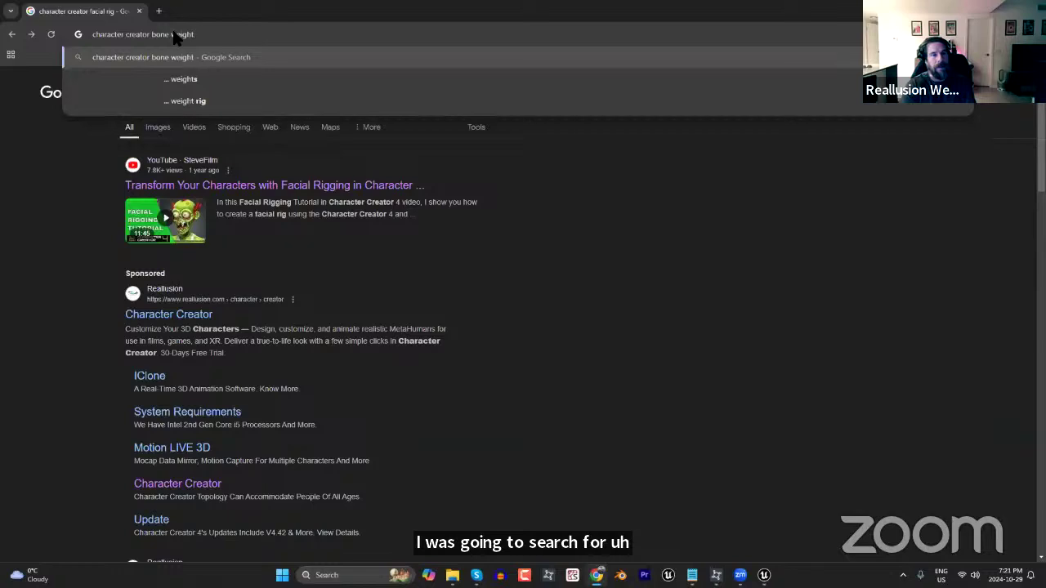
pyautogui.press('Return')
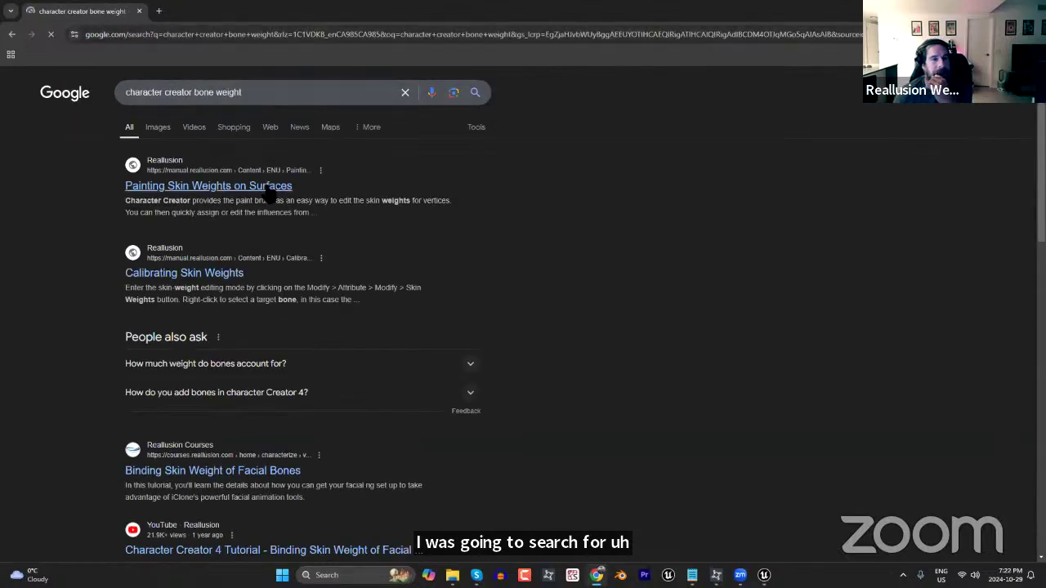
# Open the "Painting Skin Weights on Surfaces" result in a new tab and look through the remaining skin weight results.
pyautogui.rightClick(271, 198)
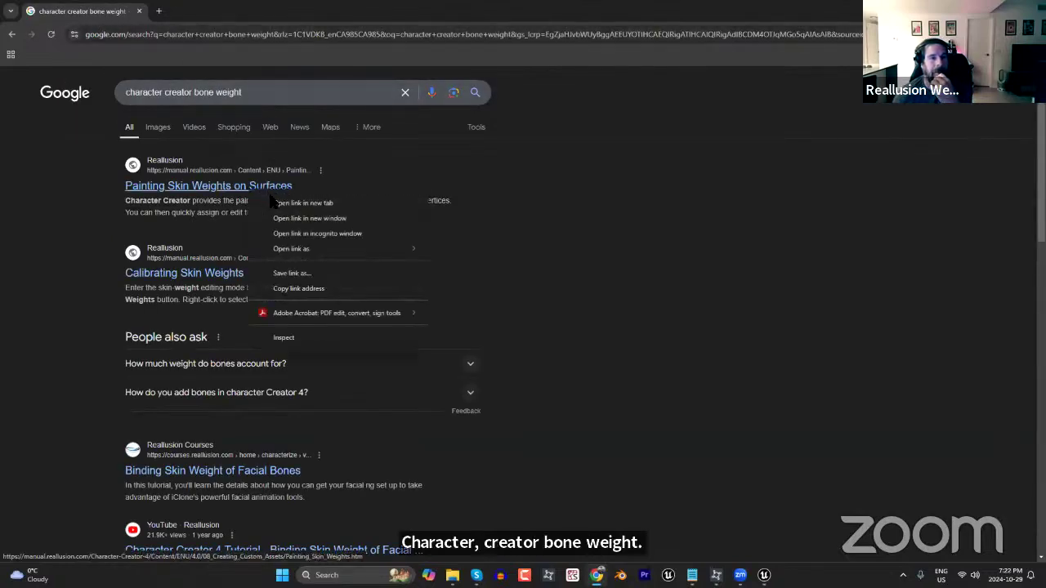
pyautogui.click(303, 203)
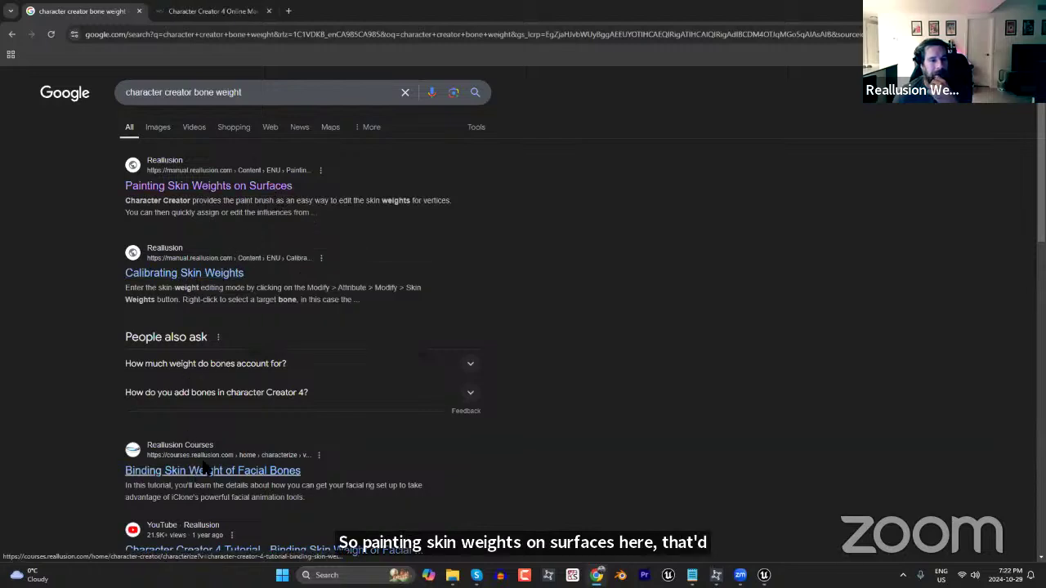
pyautogui.scroll(-1, 282, 439)
pyautogui.scroll(-1, 283, 438)
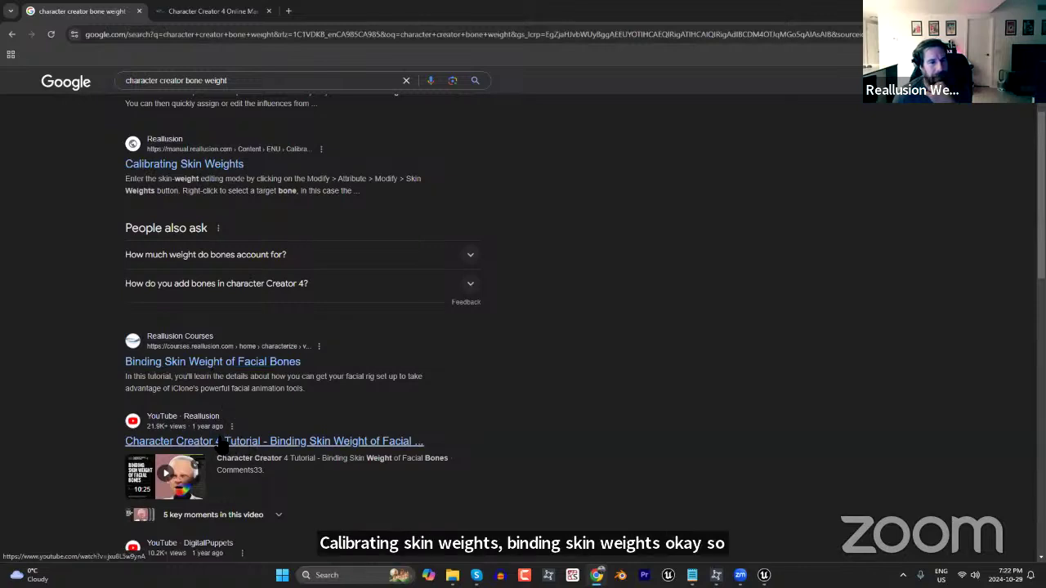
pyautogui.scroll(-2, 219, 445)
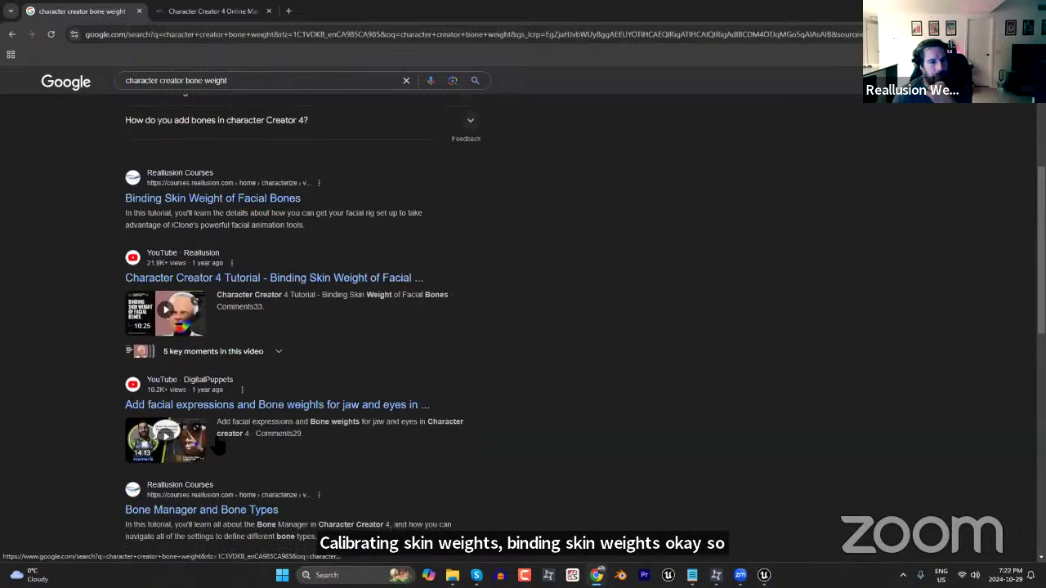
# Open the YouTube result "Character Creator 4 Tutorial - Binding Skin Weight of Facial Bones" in a new tab and pause the video.
pyautogui.rightClick(230, 282)
pyautogui.click(254, 293)
pyautogui.click(310, 10)
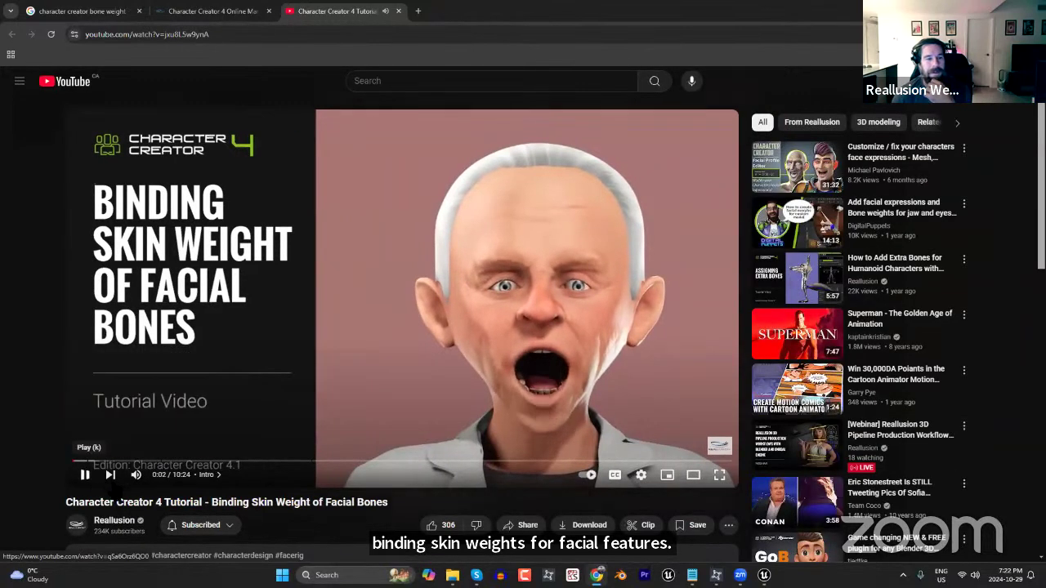
pyautogui.click(85, 475)
# Copy the share link of the Binding Skin Weight of Facial Bones video and close its tab.
pyautogui.scroll(-1, 622, 489)
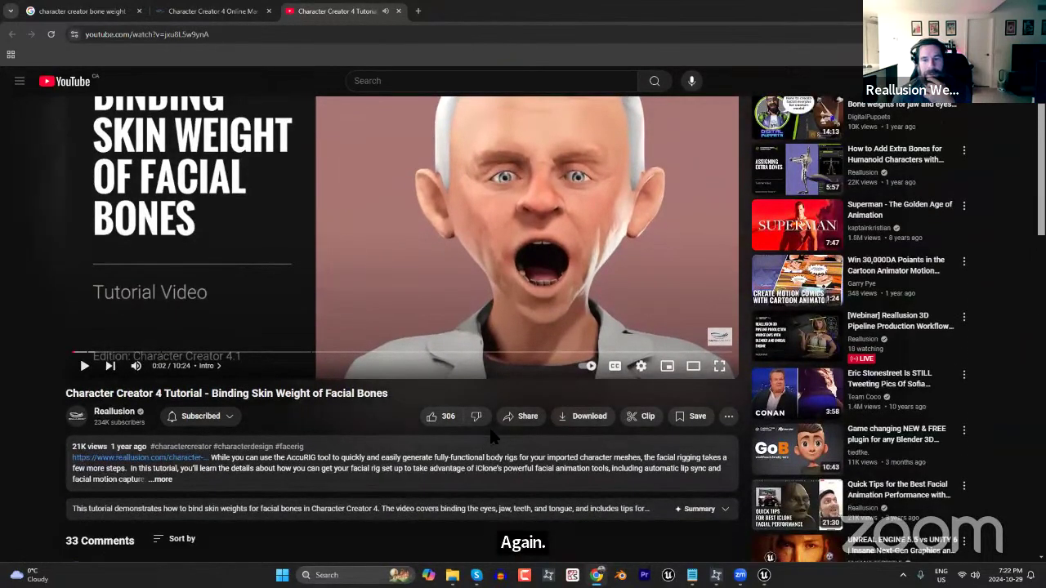
pyautogui.click(520, 418)
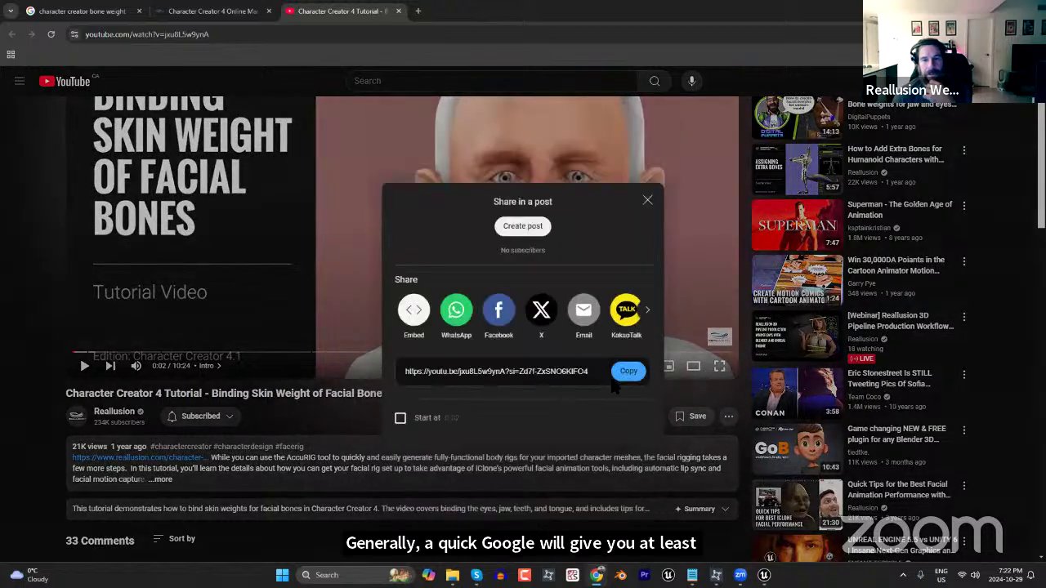
pyautogui.click(628, 371)
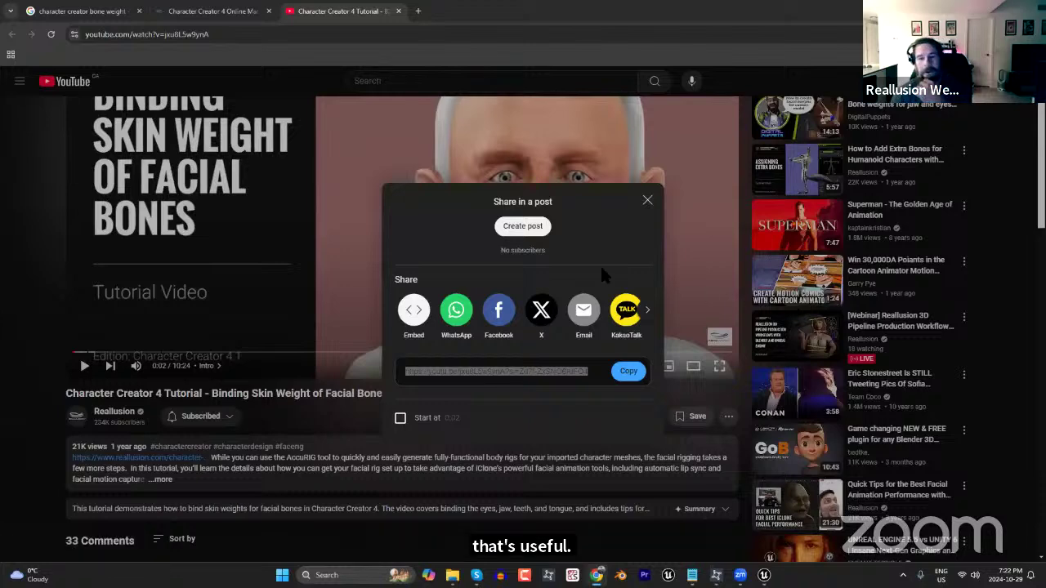
pyautogui.click(647, 200)
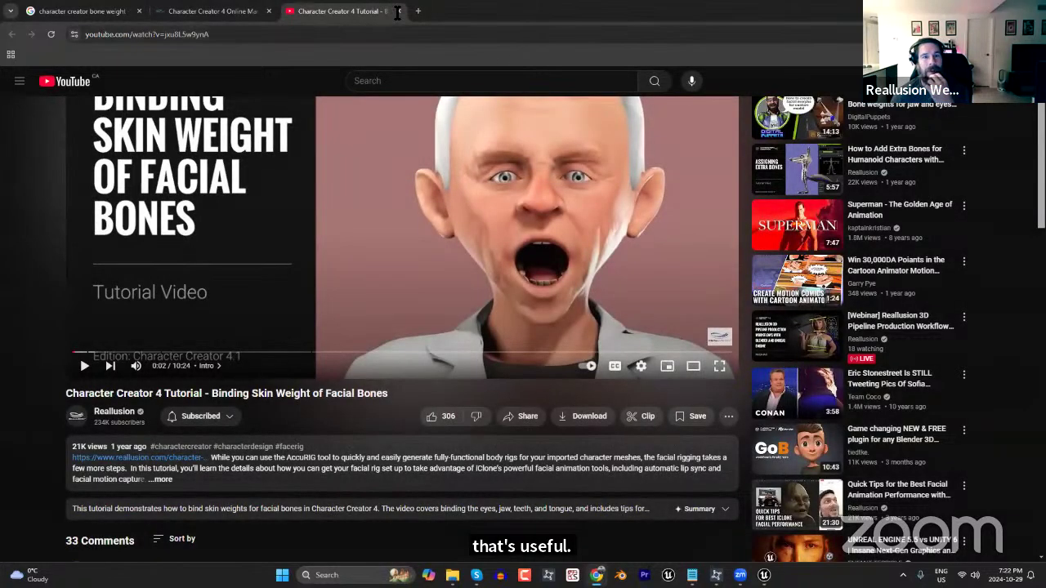
pyautogui.click(398, 10)
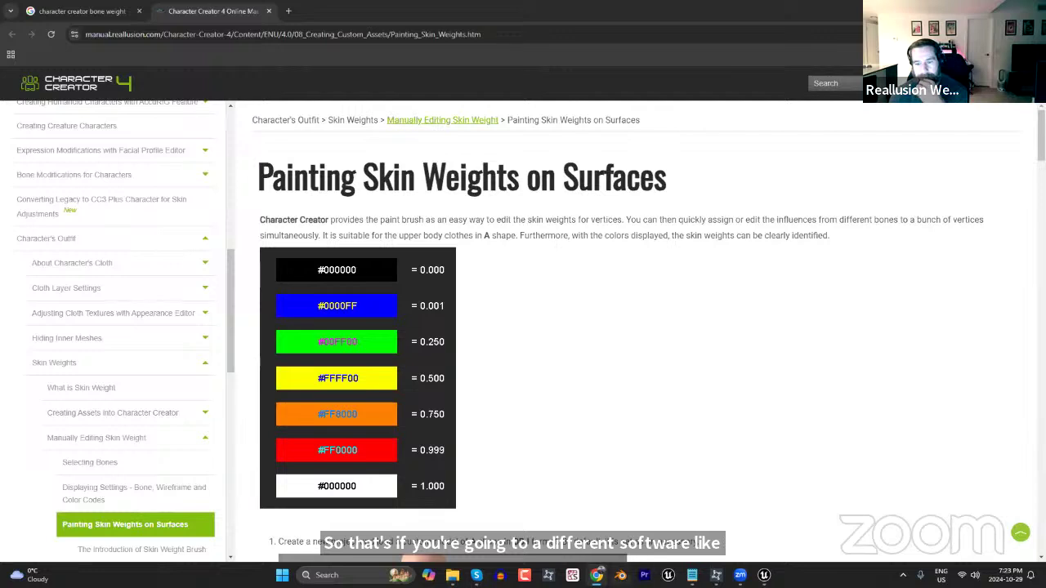
# Switch to Reallusion Hub and launch iClone v8.5.
pyautogui.moveTo(692, 575)
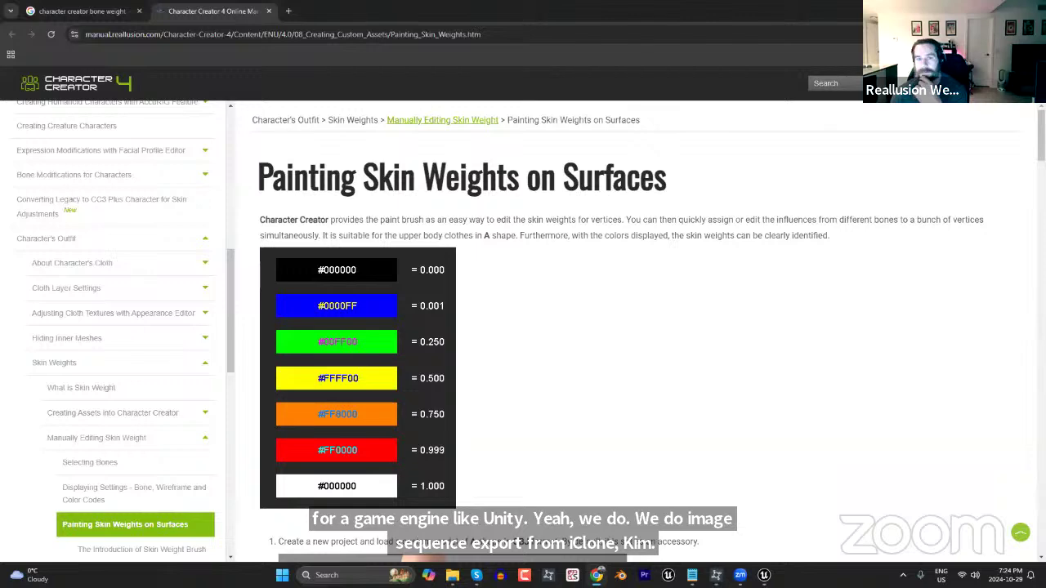
pyautogui.click(716, 575)
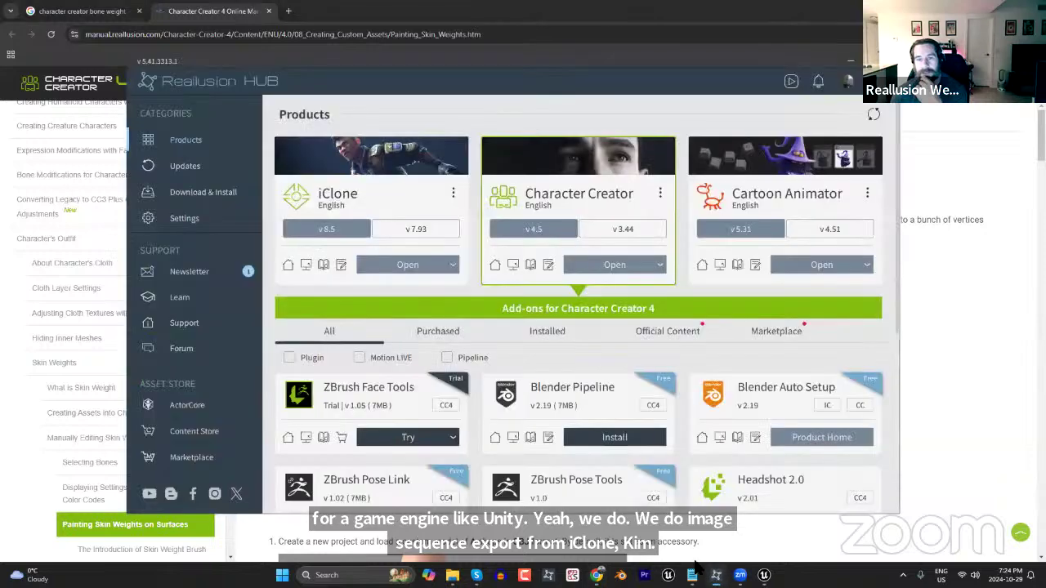
pyautogui.click(401, 267)
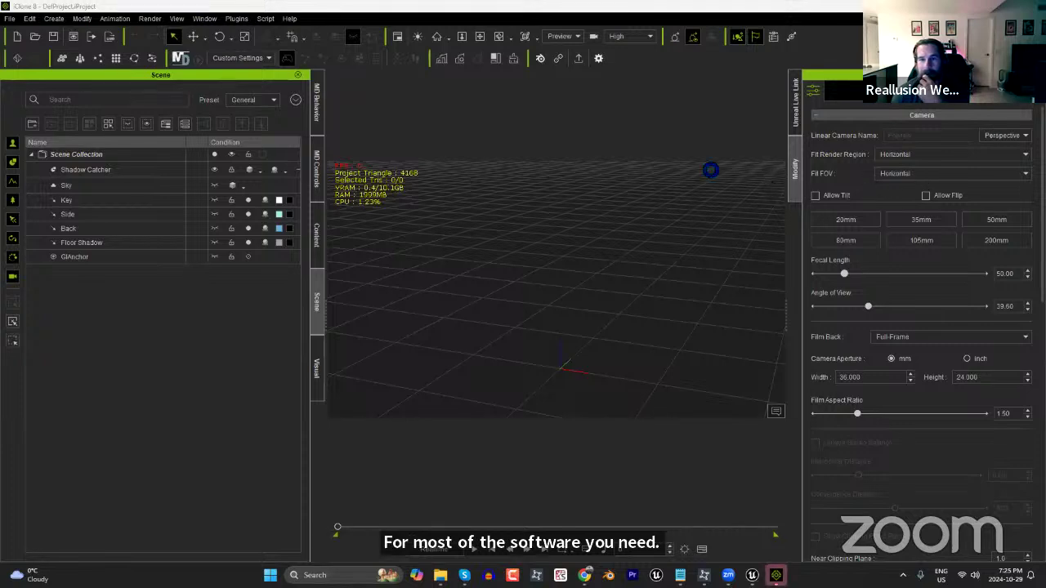
# Examine the viewport render quality choices in iClone, including Quick Mode and Minimal.
pyautogui.click(642, 35)
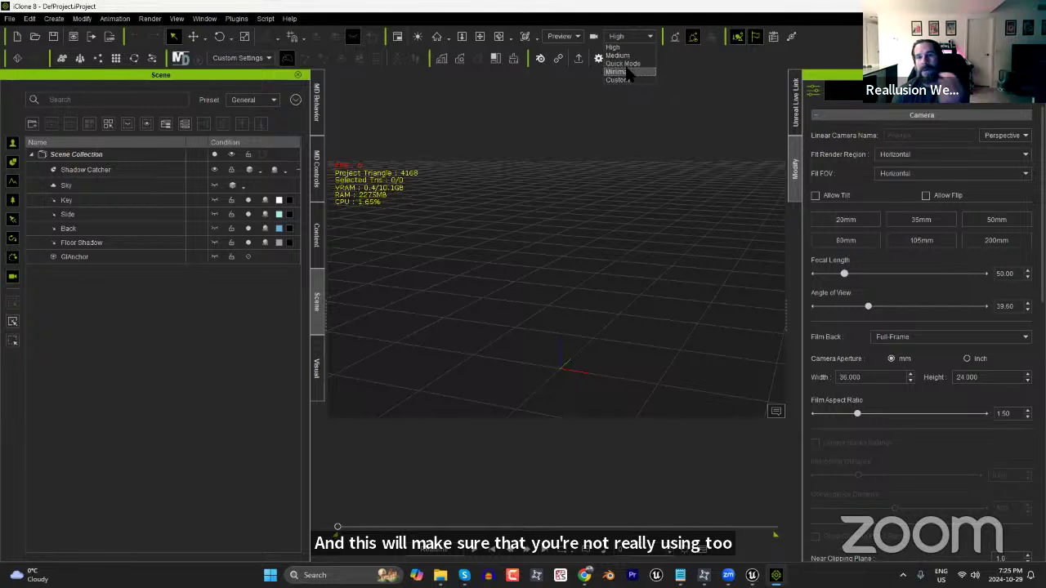
pyautogui.click(670, 49)
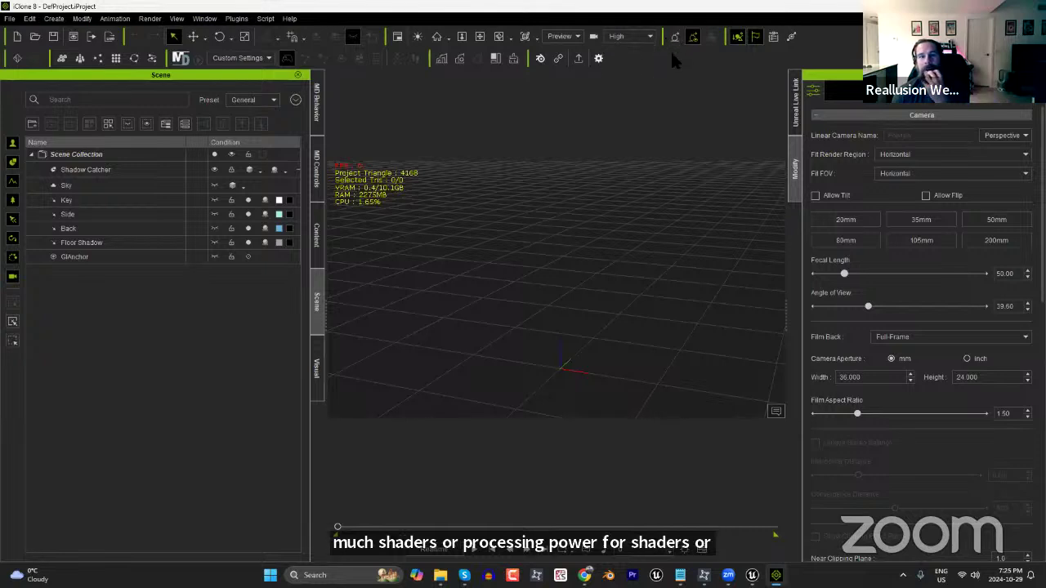
pyautogui.click(418, 38)
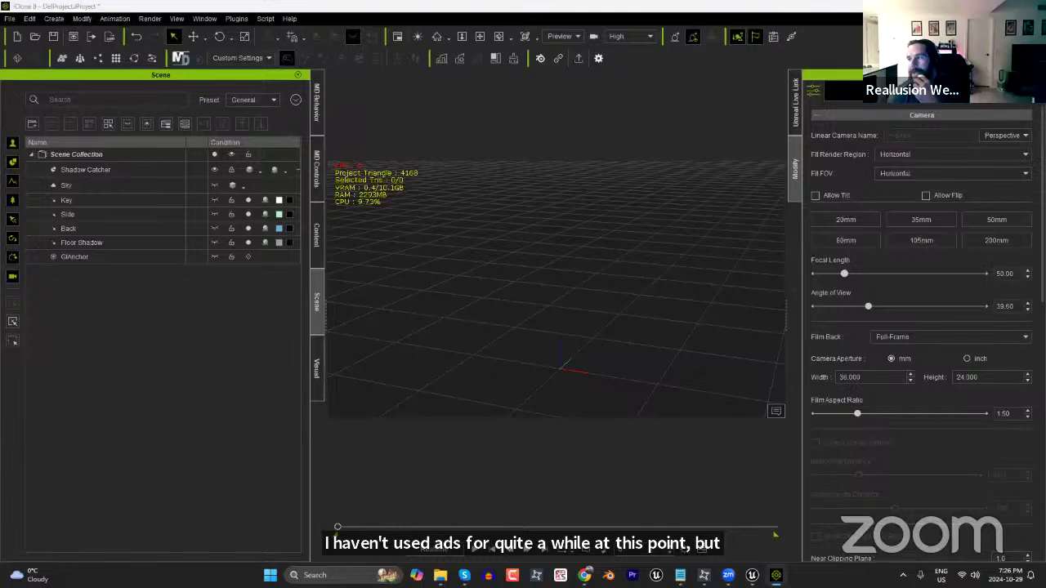
# Switch to Chrome and load reallusion.com in the tab holding the bone weight search results.
pyautogui.click(584, 575)
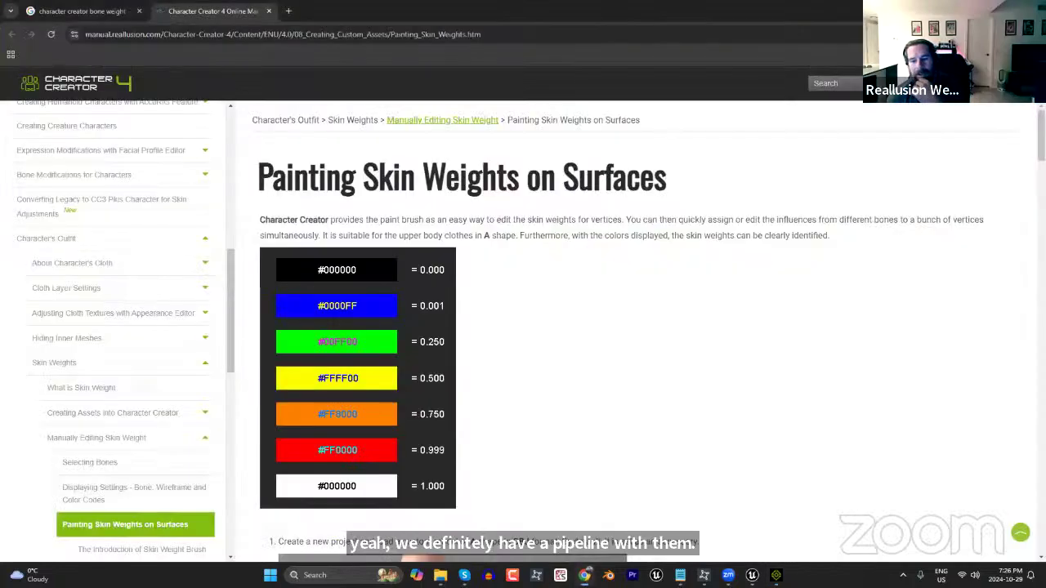
pyautogui.click(112, 13)
pyautogui.click(121, 36)
pyautogui.write('reallusion.com')
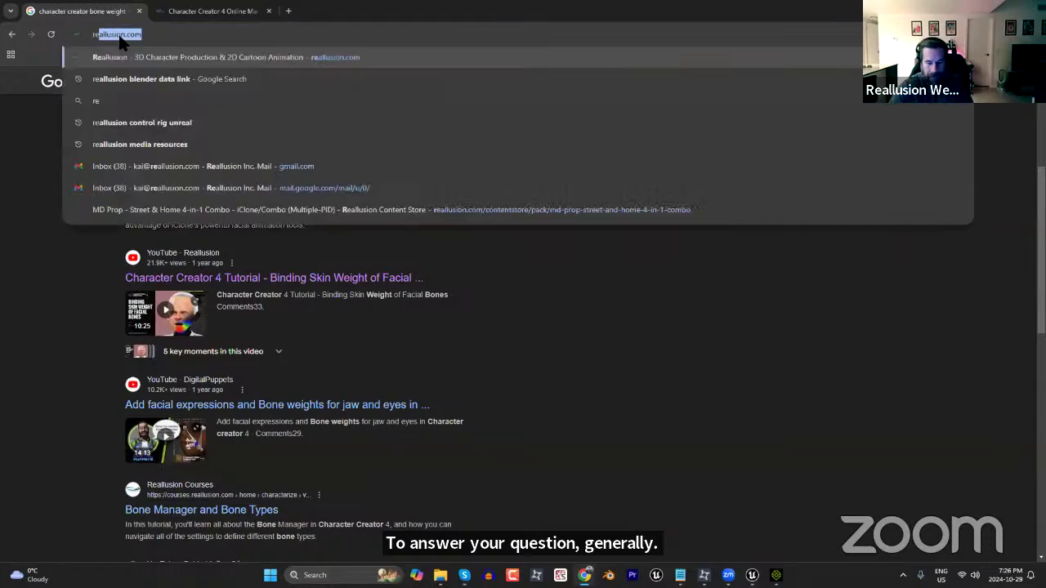
pyautogui.press('Return')
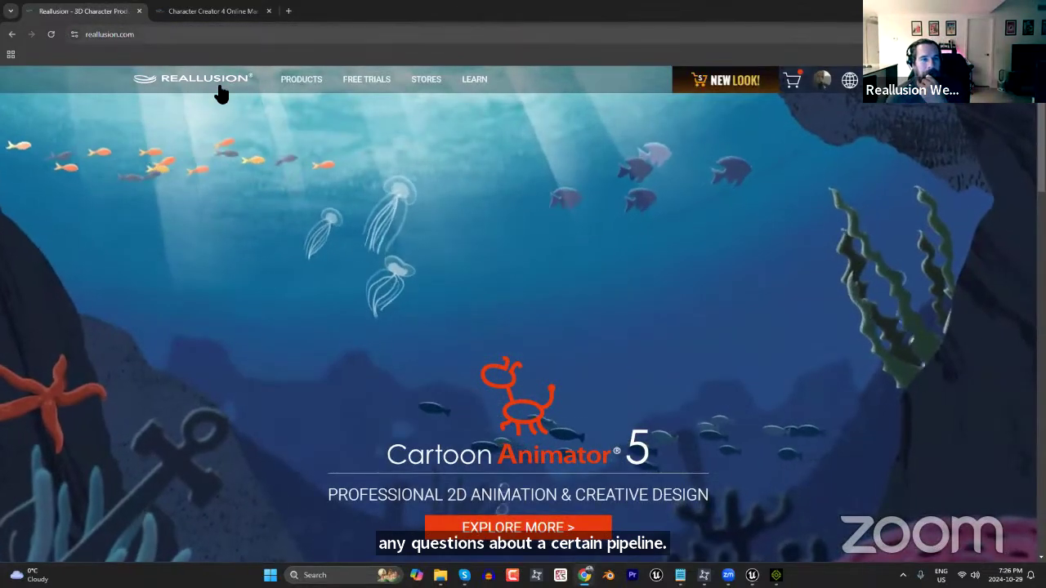
# Open the Character Creator product page from the Reallusion site and view its overview categories, including Pipeline.
pyautogui.moveTo(294, 85)
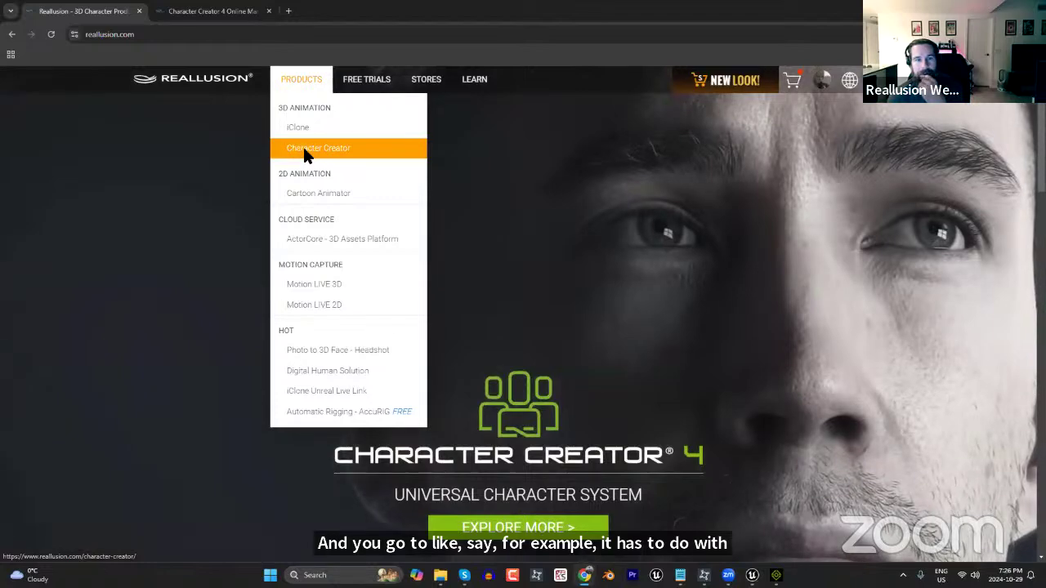
pyautogui.click(307, 152)
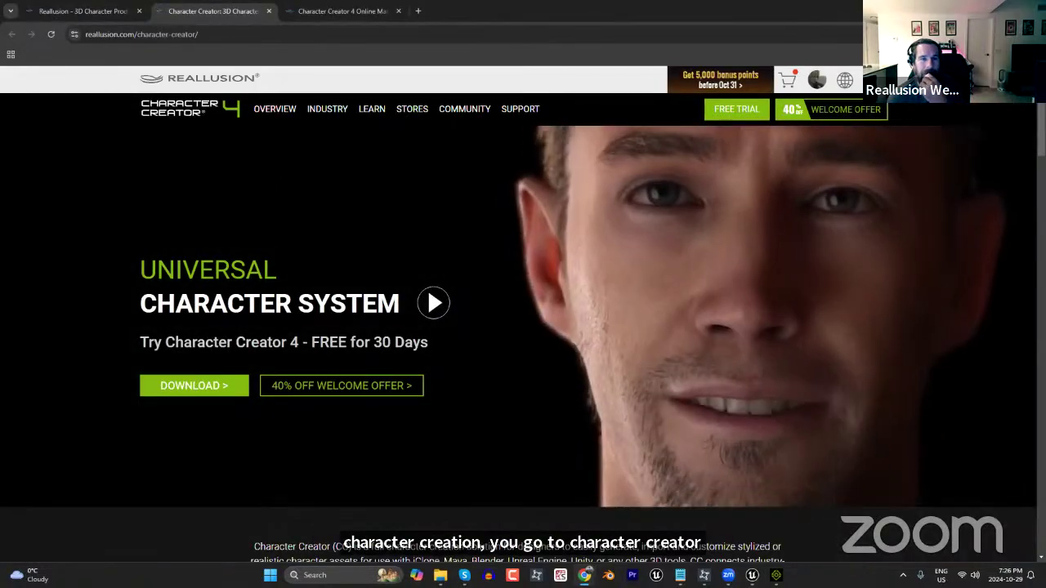
pyautogui.moveTo(275, 117)
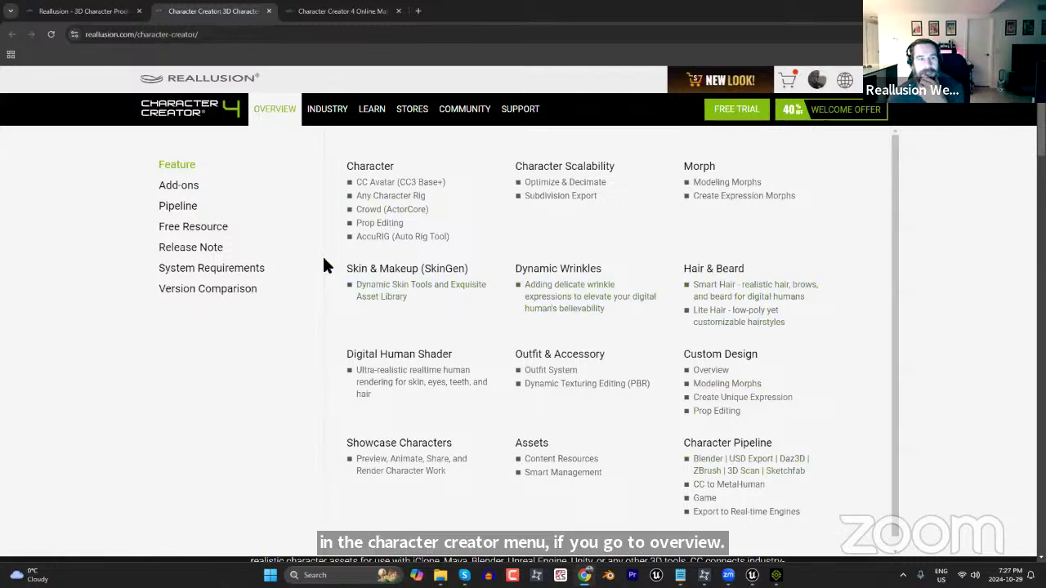
pyautogui.moveTo(179, 209)
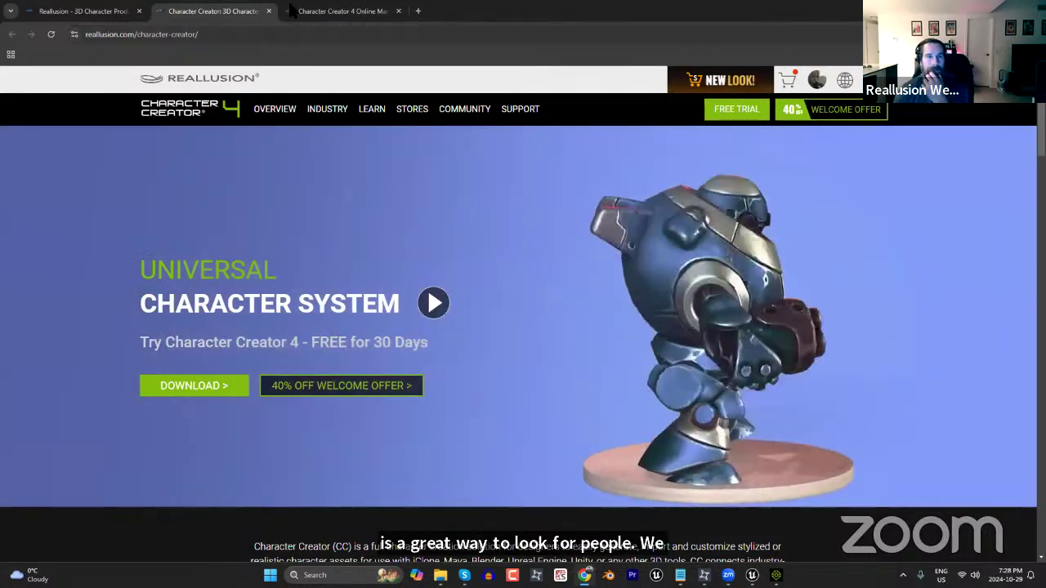
# Try to open forums.reallusion.com in the tab showing the Character Creator 4 online manual.
pyautogui.click(301, 11)
pyautogui.click(294, 38)
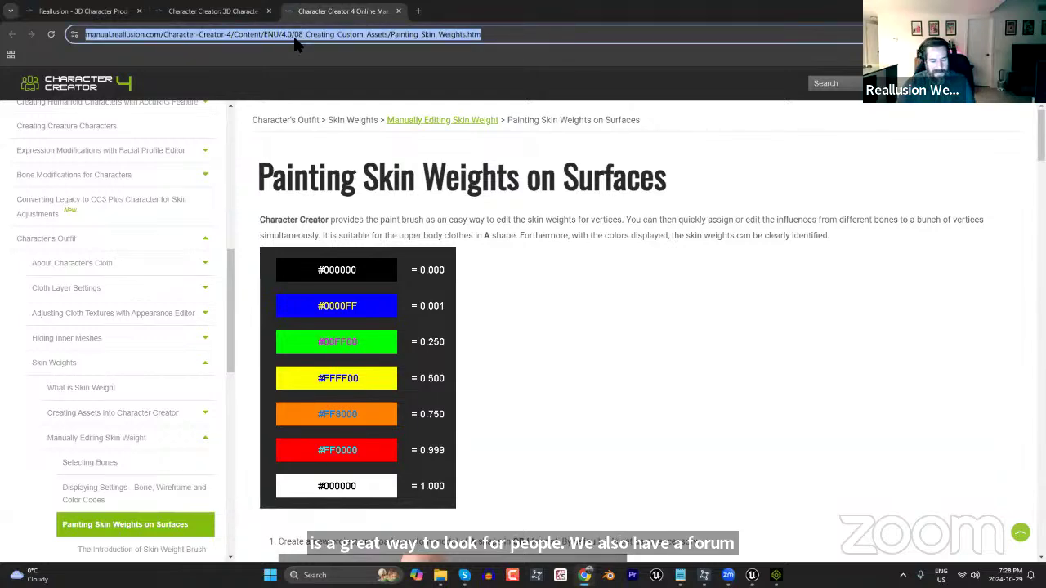
pyautogui.write('forum')
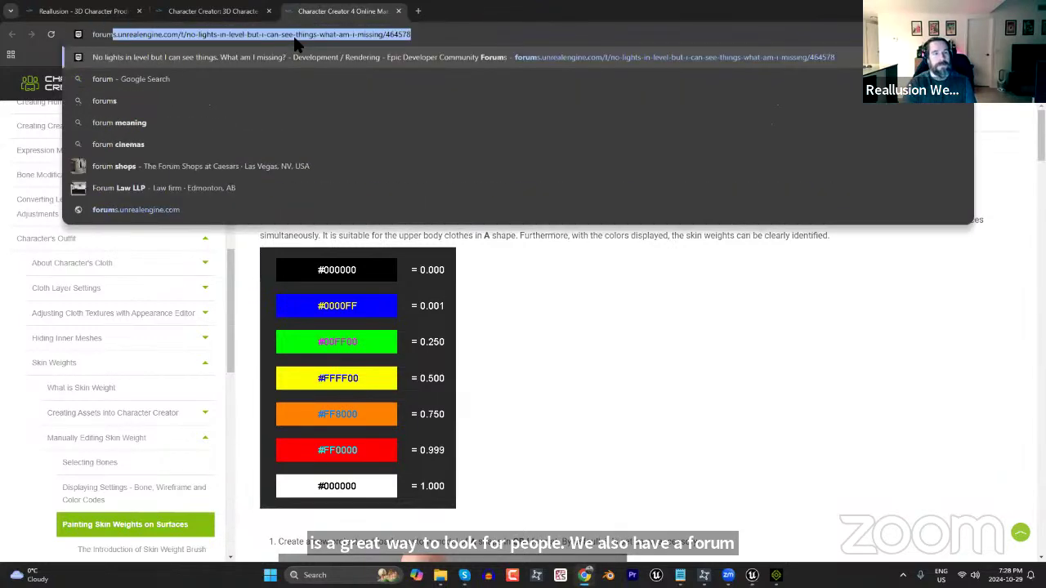
pyautogui.write('s.reallusion')
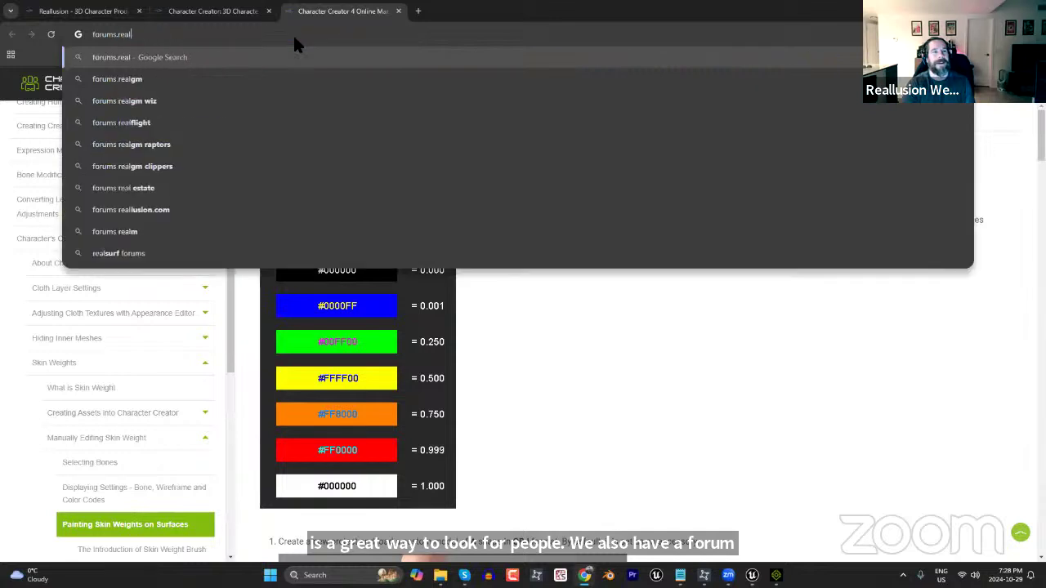
pyautogui.write('.com')
pyautogui.press('Return')
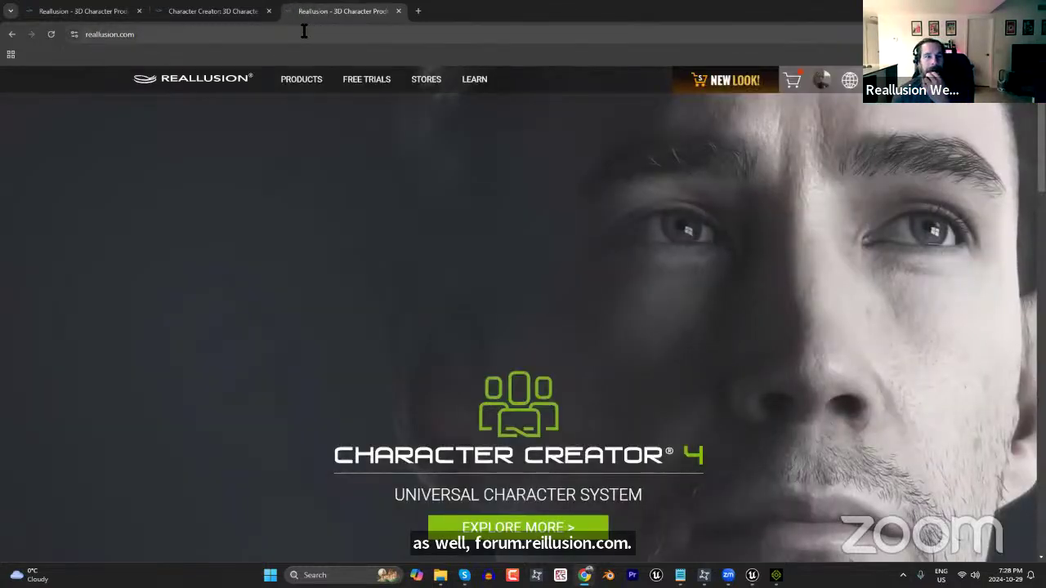
# Load forum.reallusion.com in the current tab.
pyautogui.click(308, 33)
pyautogui.write('foru')
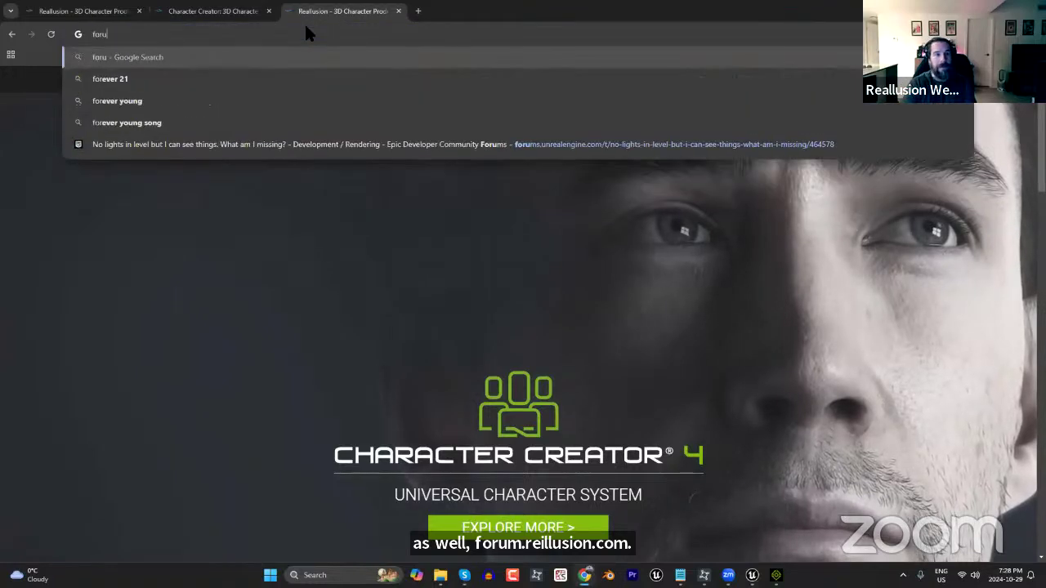
pyautogui.write('m.reallusion.com')
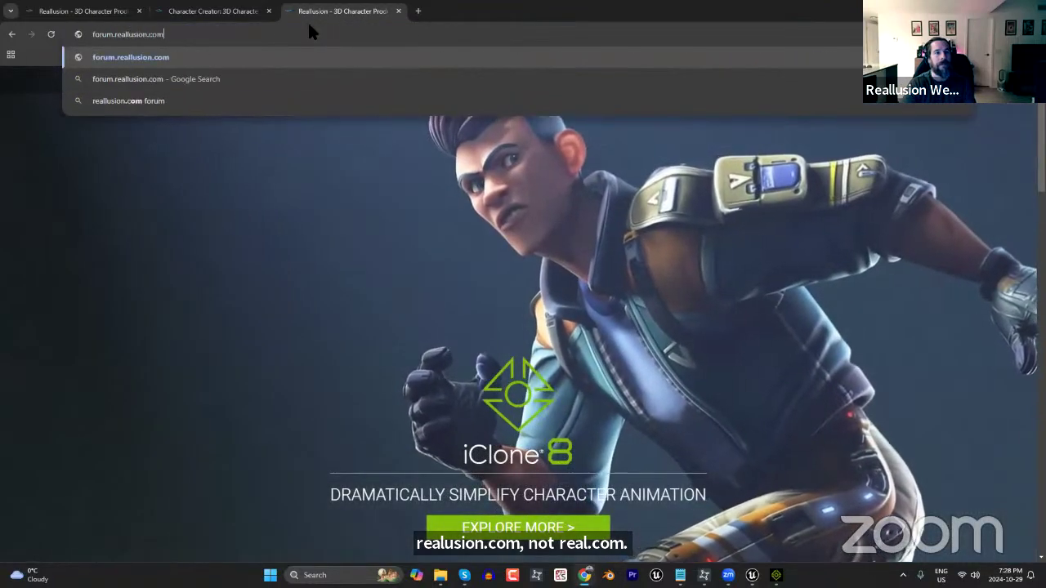
pyautogui.press('Return')
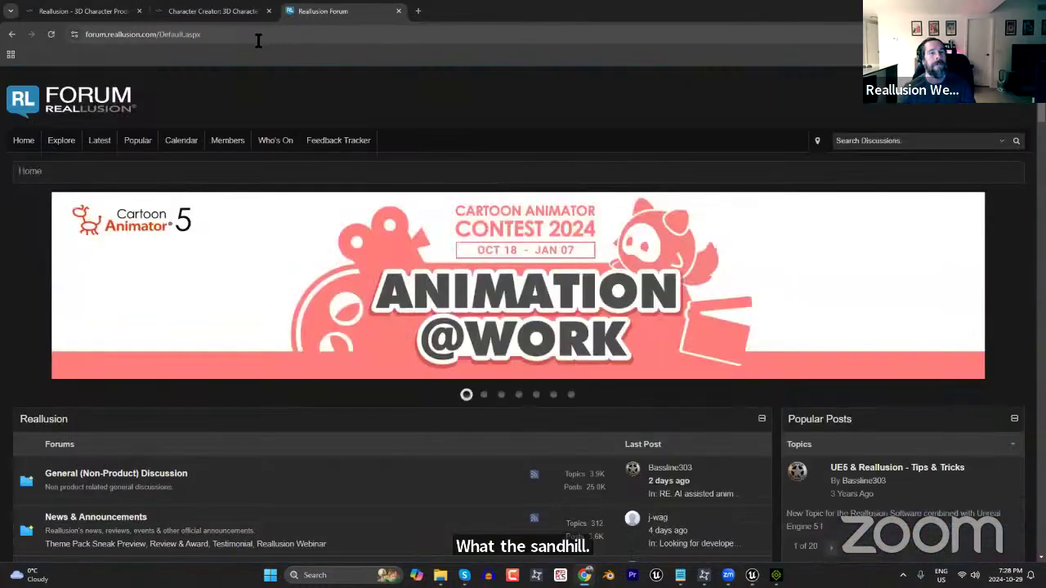
pyautogui.click(264, 32)
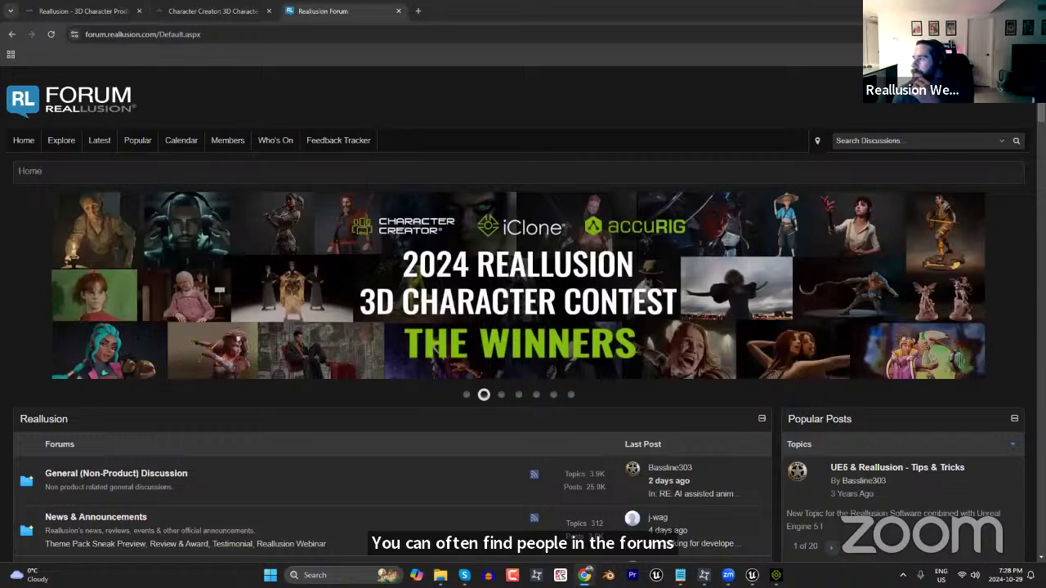
# Look through the forum sections, from the Reallusion boards to the Lobby's Showcase Yourself and the Content Developer boards.
pyautogui.scroll(-3, 497, 338)
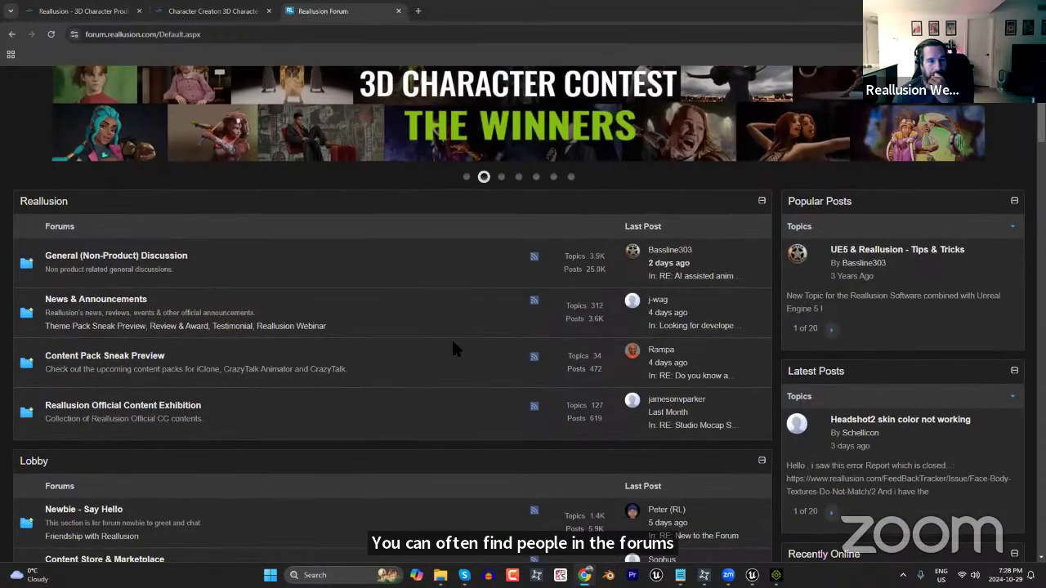
pyautogui.scroll(-1, 252, 427)
pyautogui.scroll(-3, 250, 429)
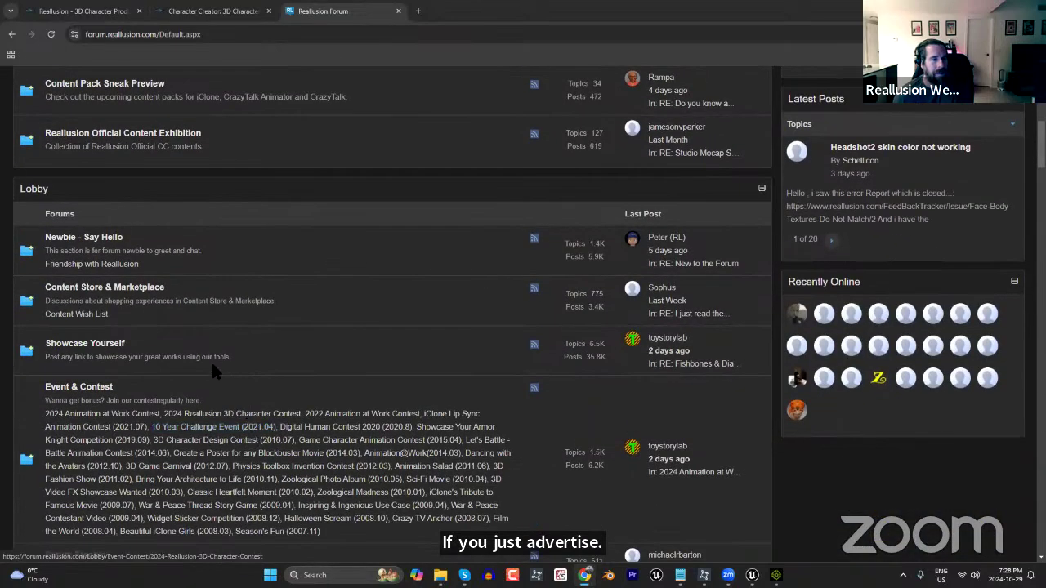
pyautogui.scroll(-1, 213, 366)
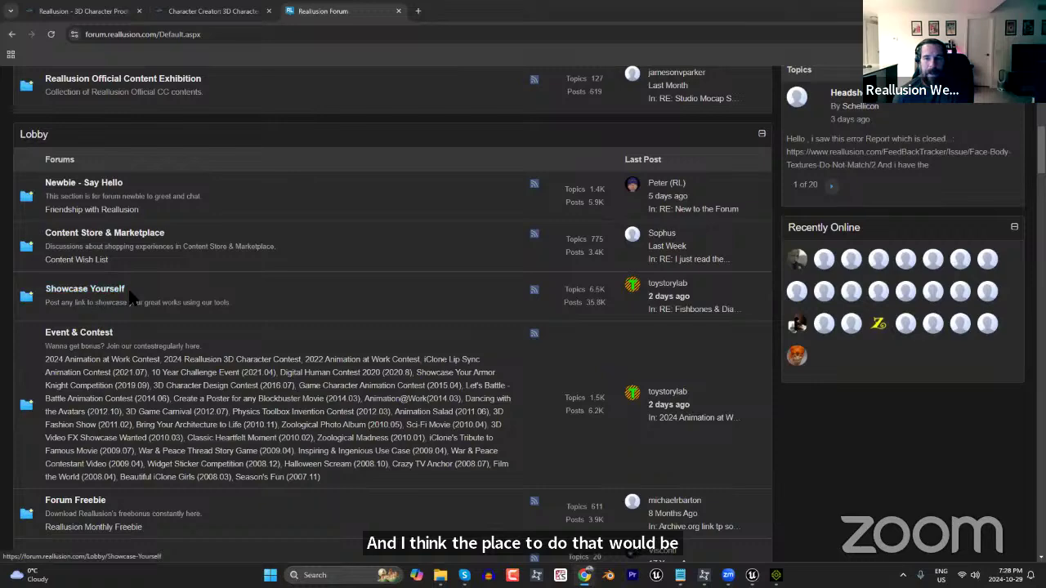
pyautogui.scroll(-3, 140, 319)
pyautogui.scroll(-1, 141, 323)
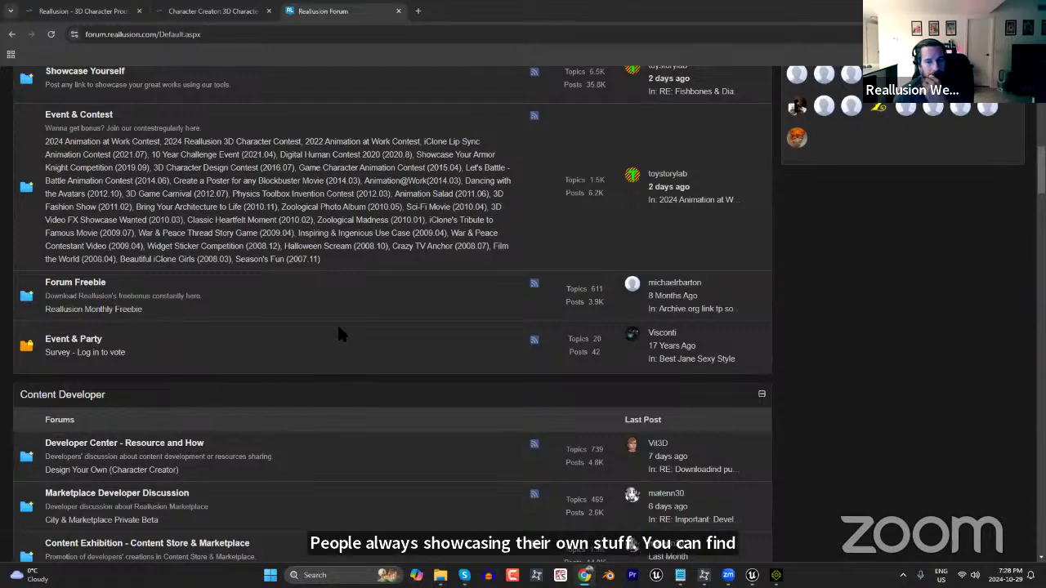
pyautogui.scroll(2, 336, 335)
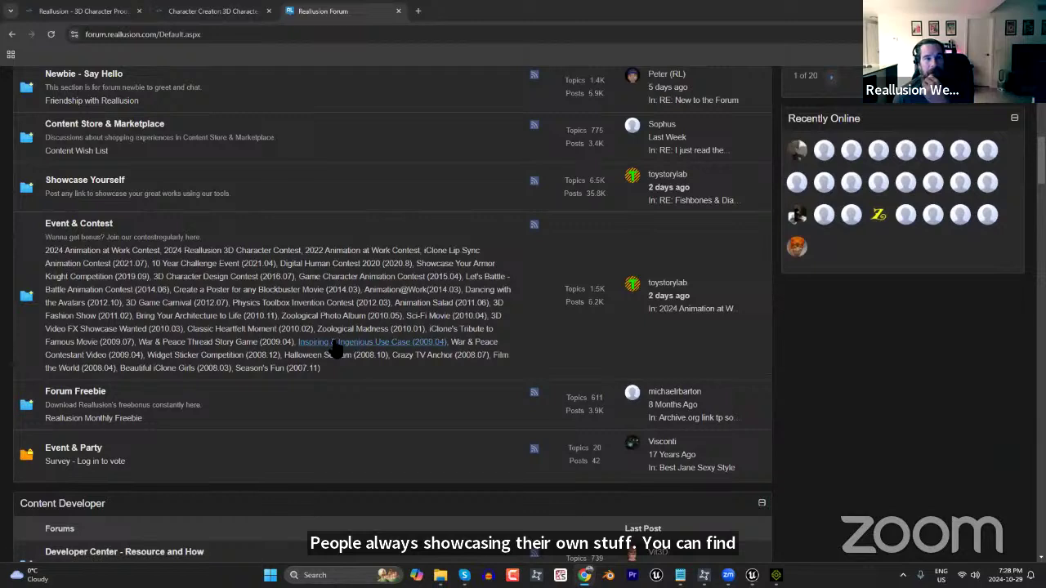
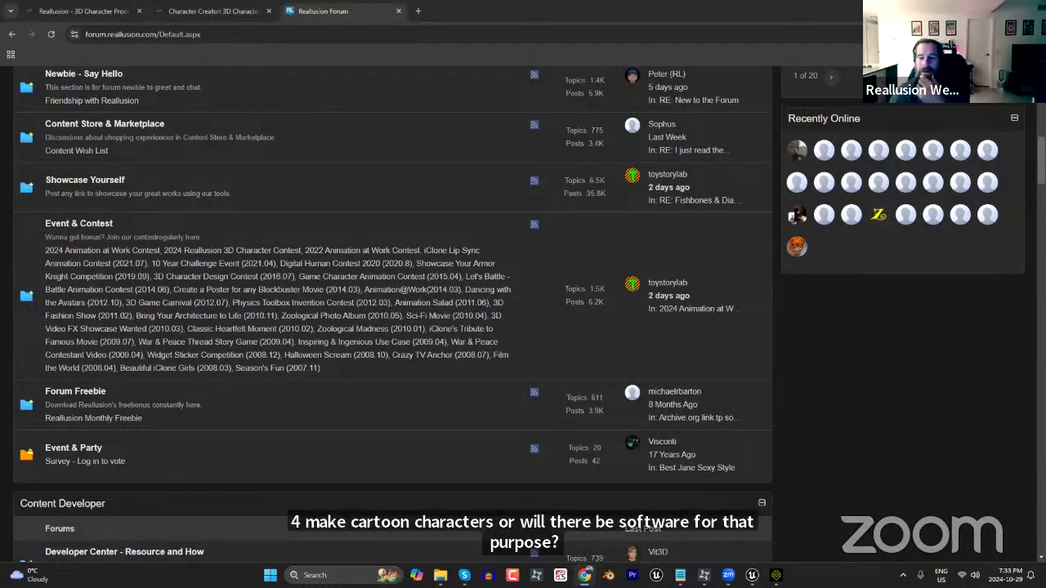
# Switch back to the iClone window.
pyautogui.moveTo(776, 575)
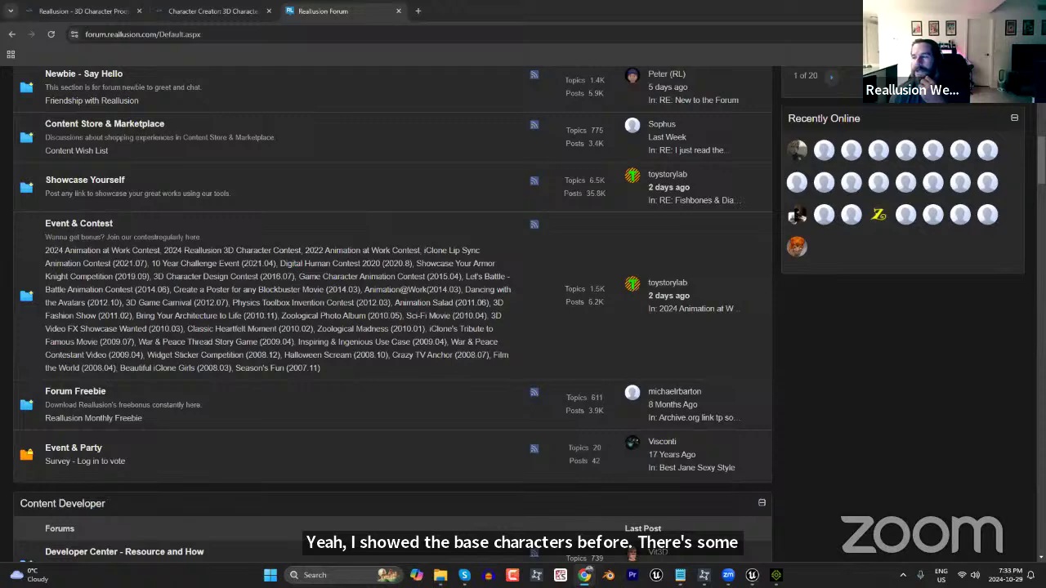
pyautogui.hotkey('alt', 'Tab')
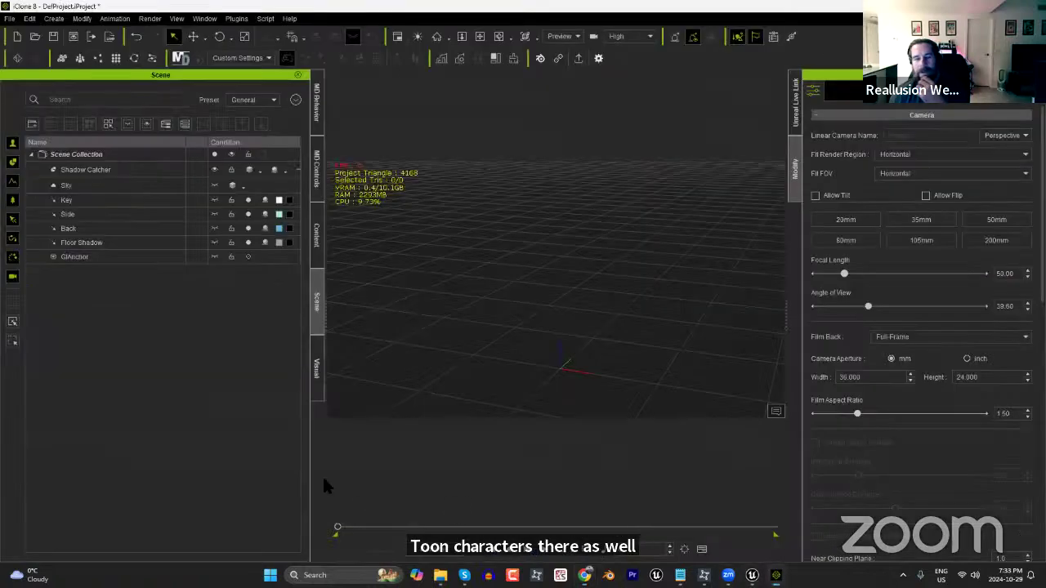
# Show the template actor characters in the content library's item view.
pyautogui.click(320, 247)
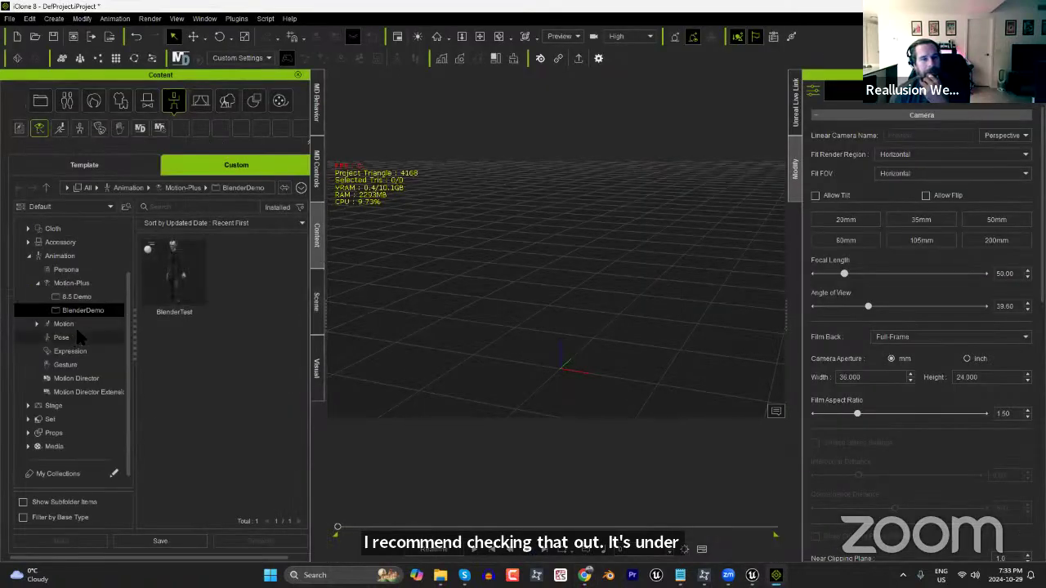
pyautogui.click(96, 169)
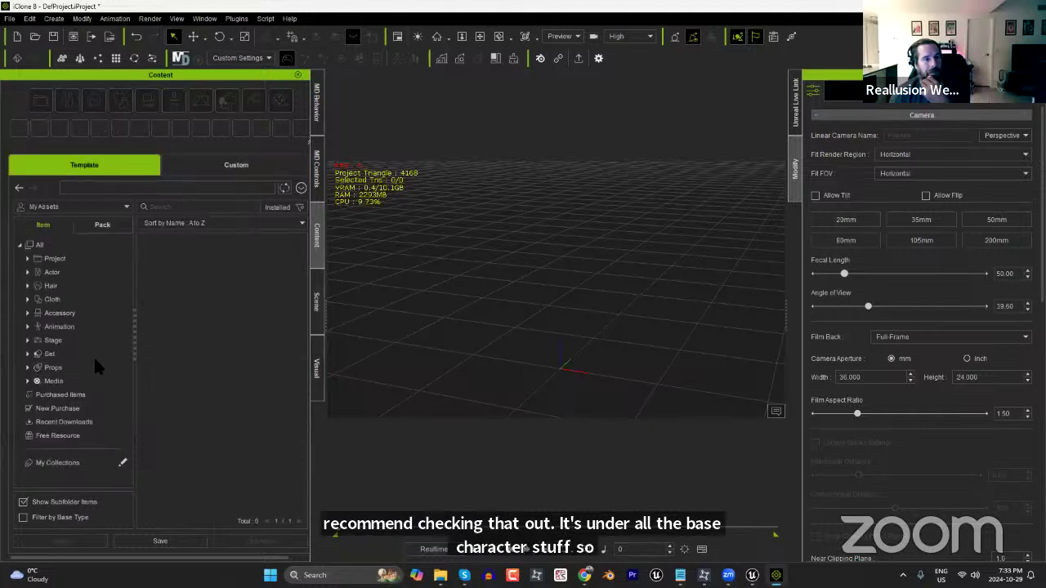
pyautogui.doubleClick(42, 274)
pyautogui.click(62, 287)
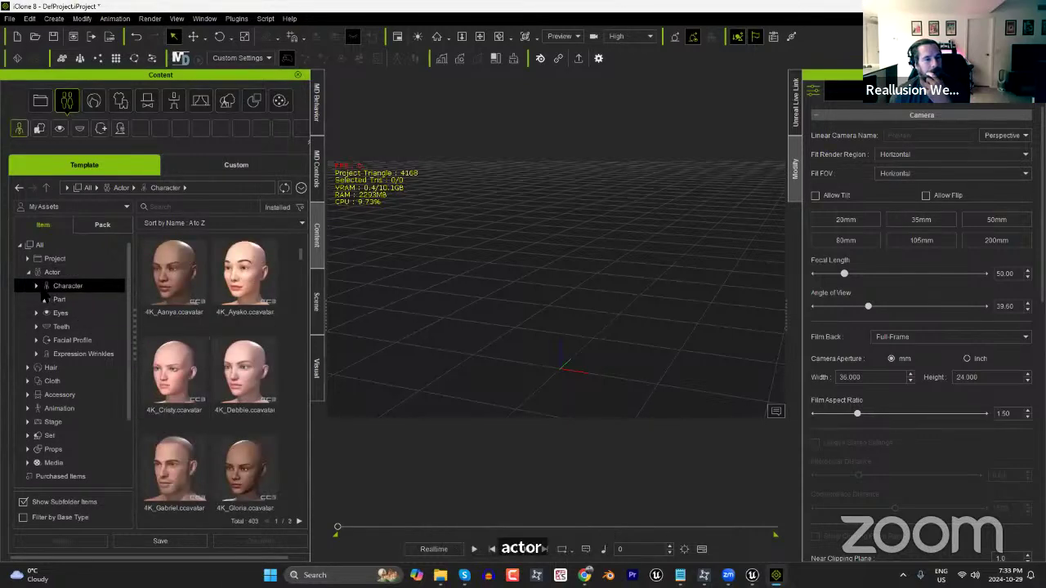
# Browse the actor character packs, open the Characters pack and find the Toon Neutral base characters.
pyautogui.click(102, 225)
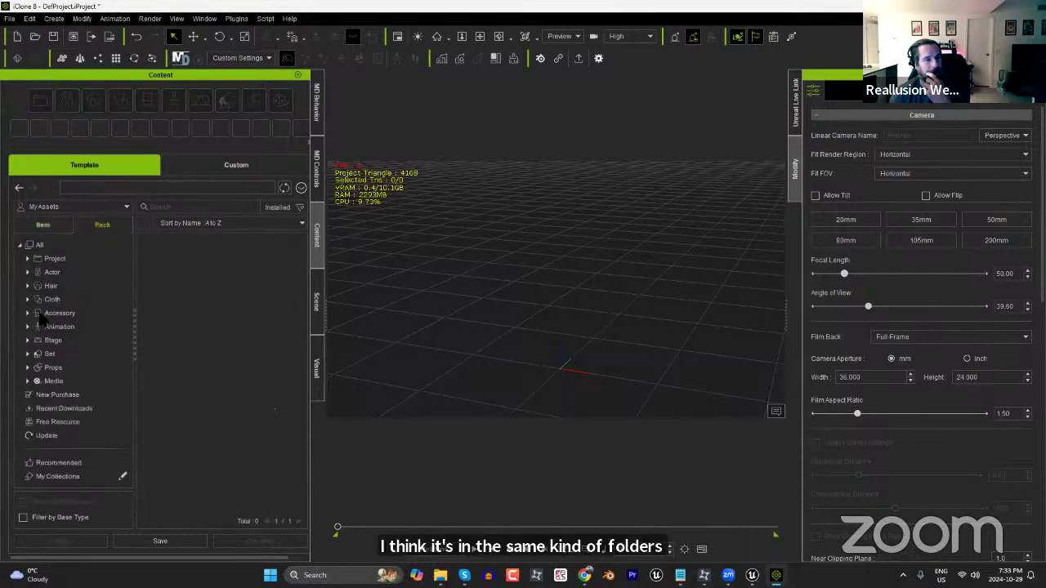
pyautogui.click(27, 272)
pyautogui.click(66, 286)
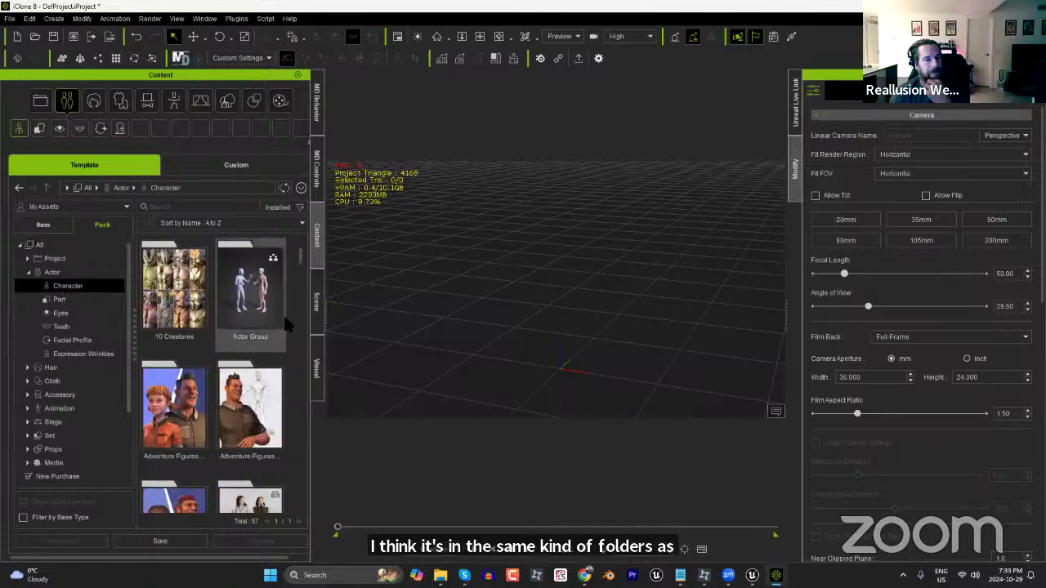
pyautogui.scroll(-3, 301, 280)
pyautogui.scroll(-5, 300, 279)
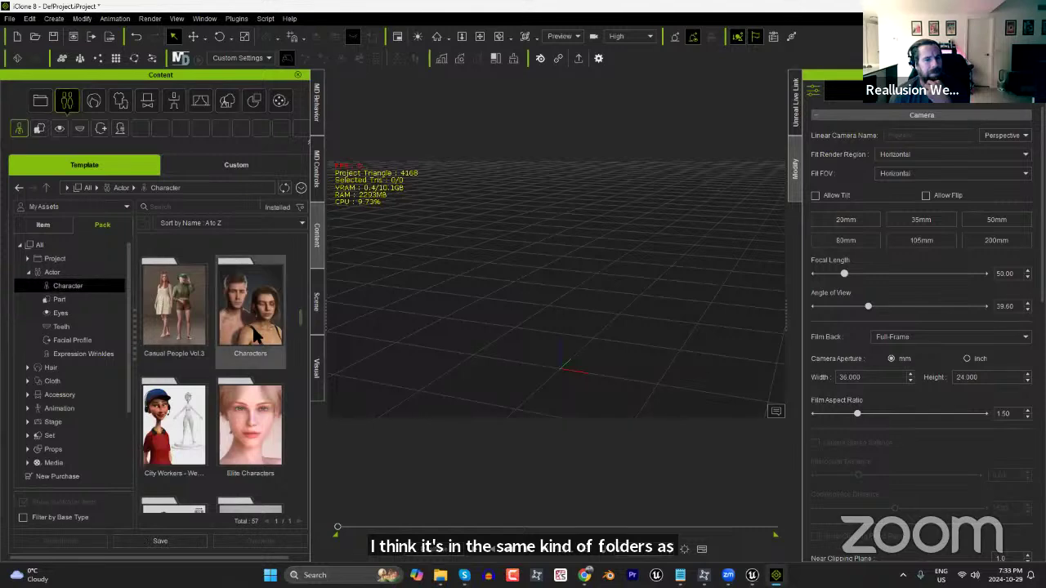
pyautogui.doubleClick(259, 331)
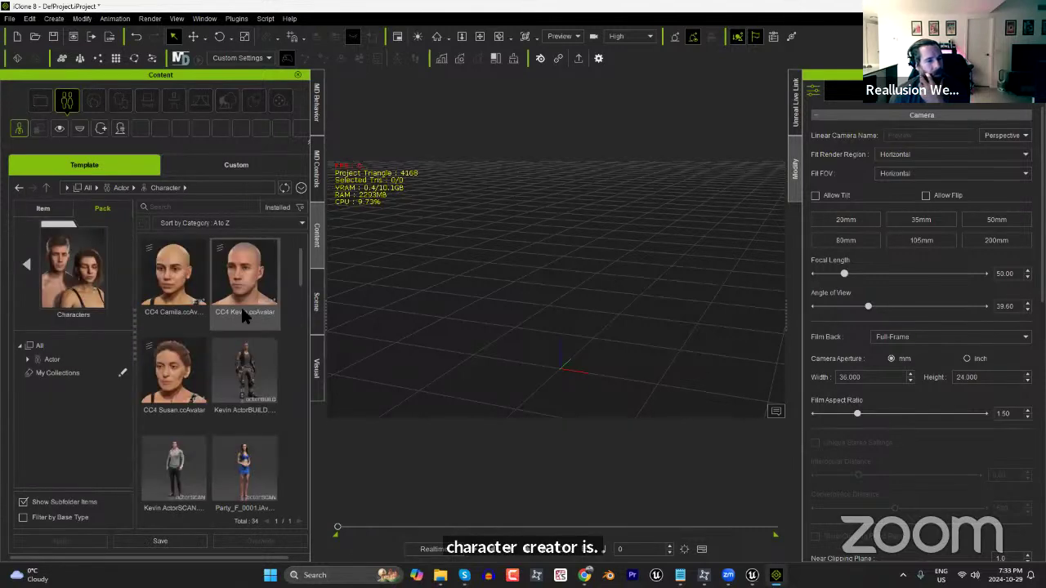
pyautogui.moveTo(304, 278); pyautogui.dragTo(292, 357)
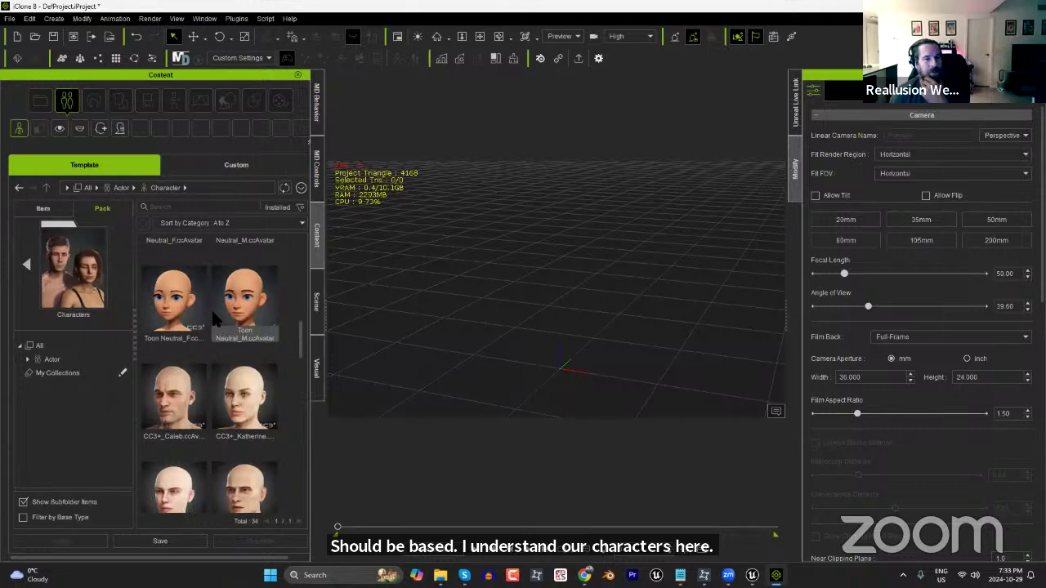
pyautogui.moveTo(301, 336); pyautogui.dragTo(300, 312)
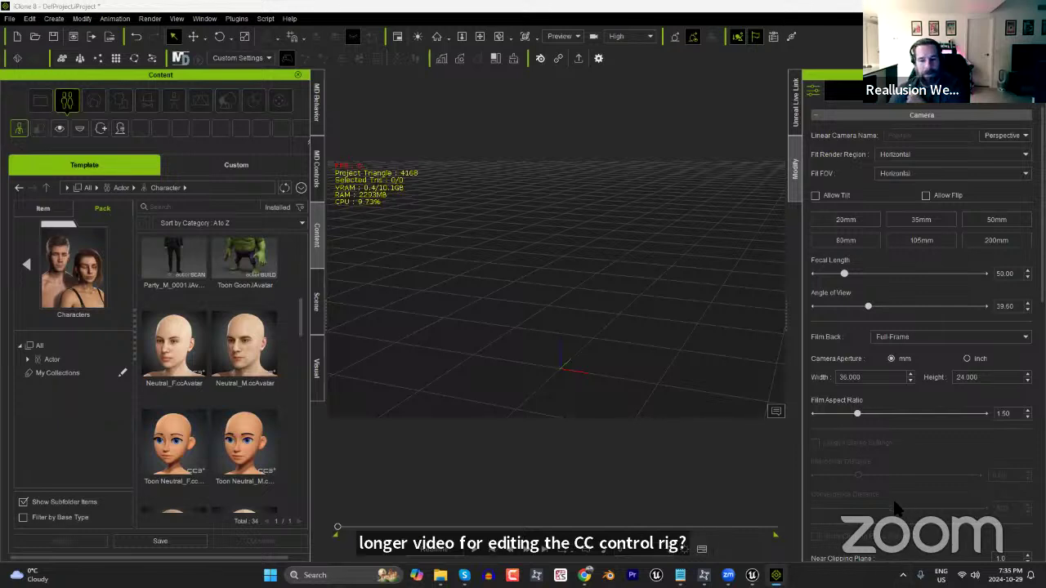
# Switch to Chrome, open Reallusion Courses from the Reallusion home page and close the home page.
pyautogui.moveTo(751, 574)
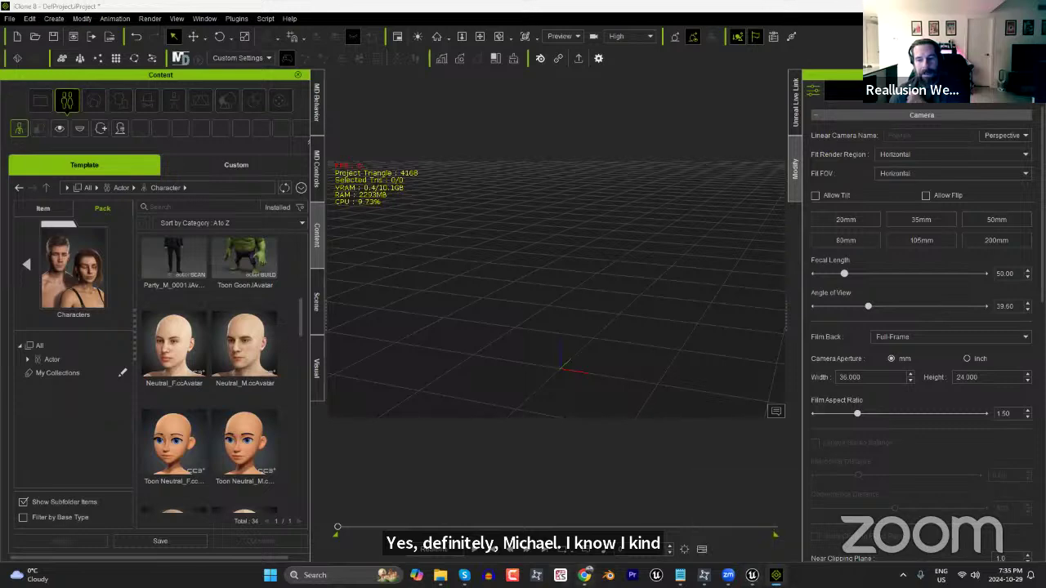
pyautogui.click(585, 575)
pyautogui.click(213, 10)
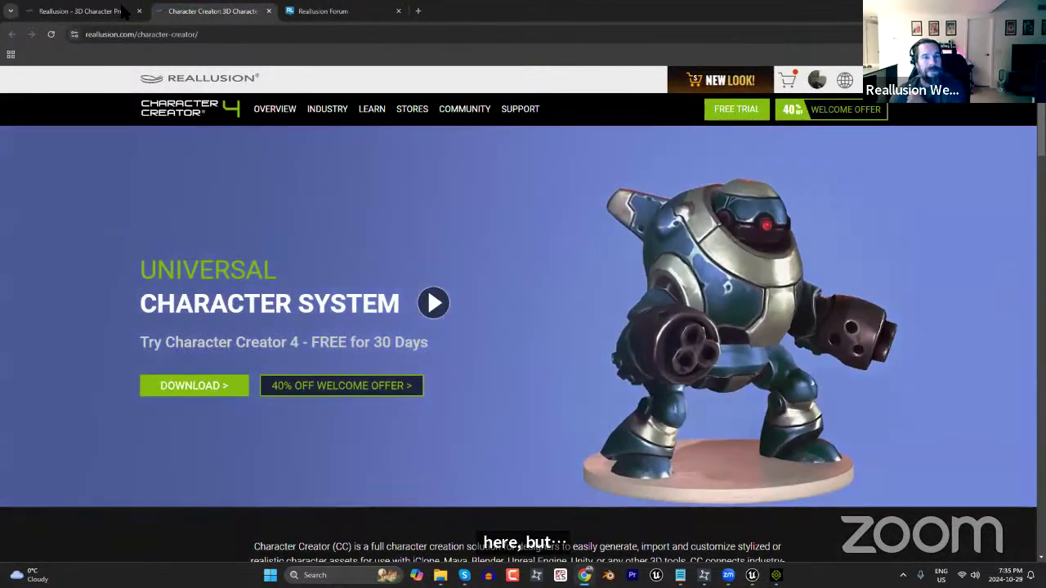
pyautogui.click(82, 11)
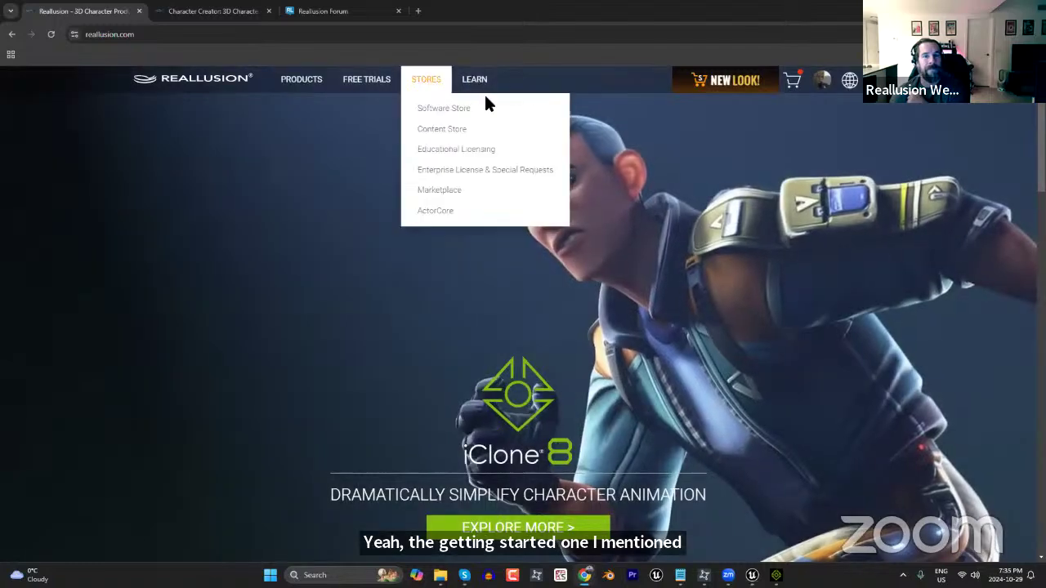
pyautogui.moveTo(475, 79)
pyautogui.click(503, 106)
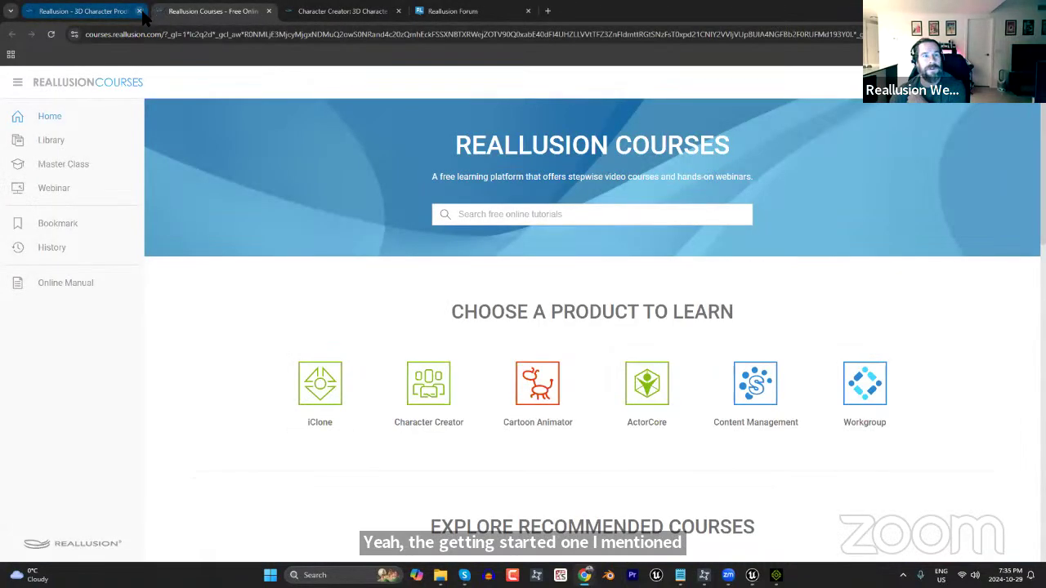
pyautogui.click(139, 11)
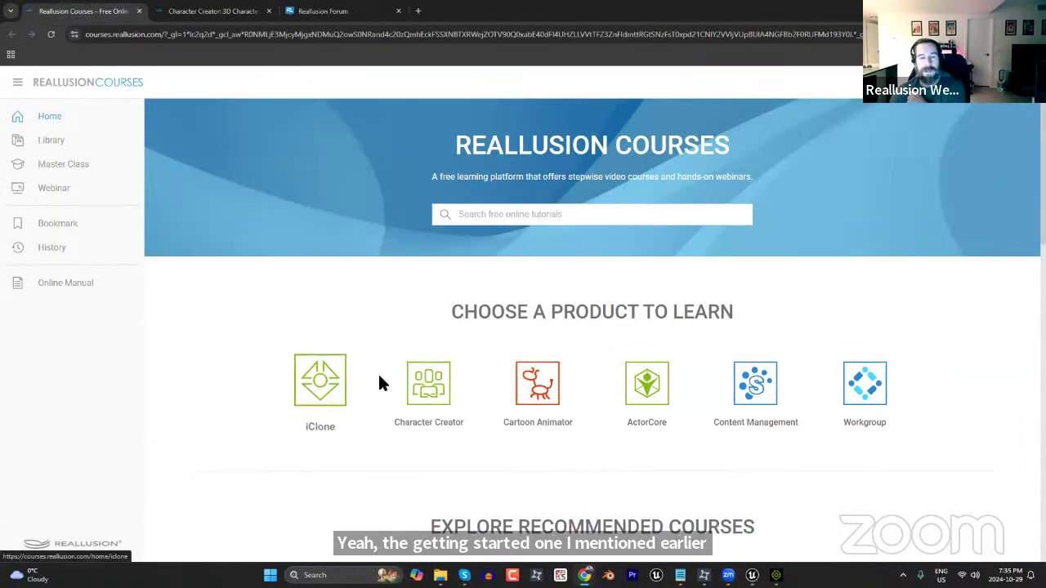
# Open the Unreal tutorials in iClone's Pipelines, Plug-ins & Render course category.
pyautogui.click(319, 383)
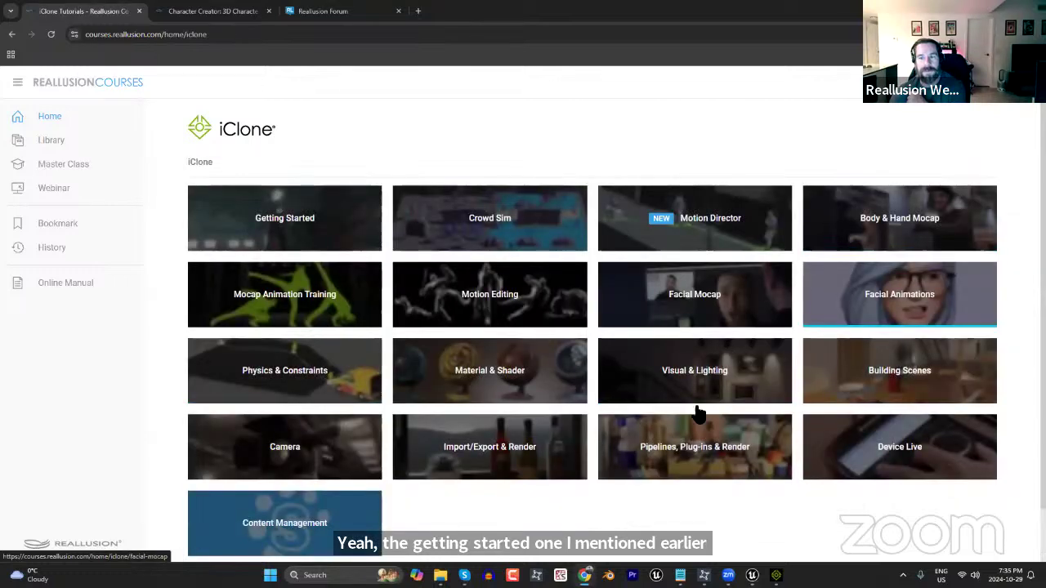
pyautogui.click(683, 446)
pyautogui.click(723, 205)
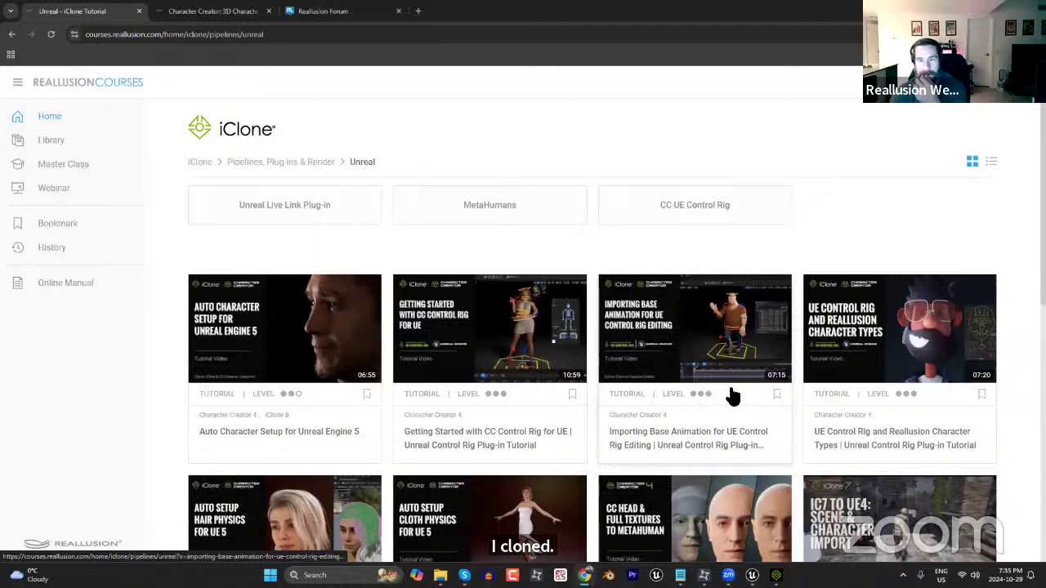
# Look through the Unreal tutorials, including the outline of CC Head & Full Body Textures to MetaHuman.
pyautogui.scroll(-2, 717, 366)
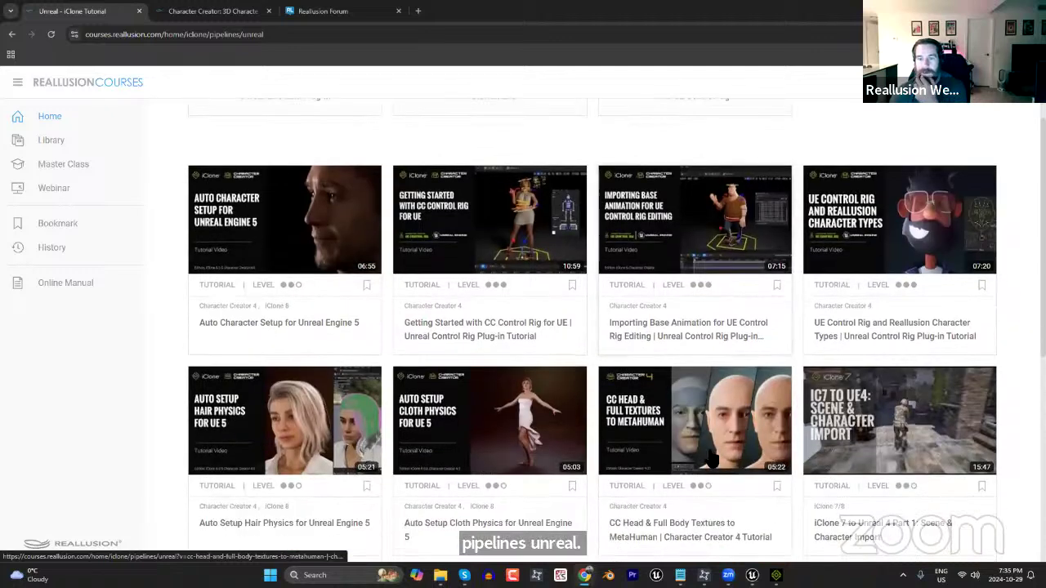
pyautogui.moveTo(709, 448)
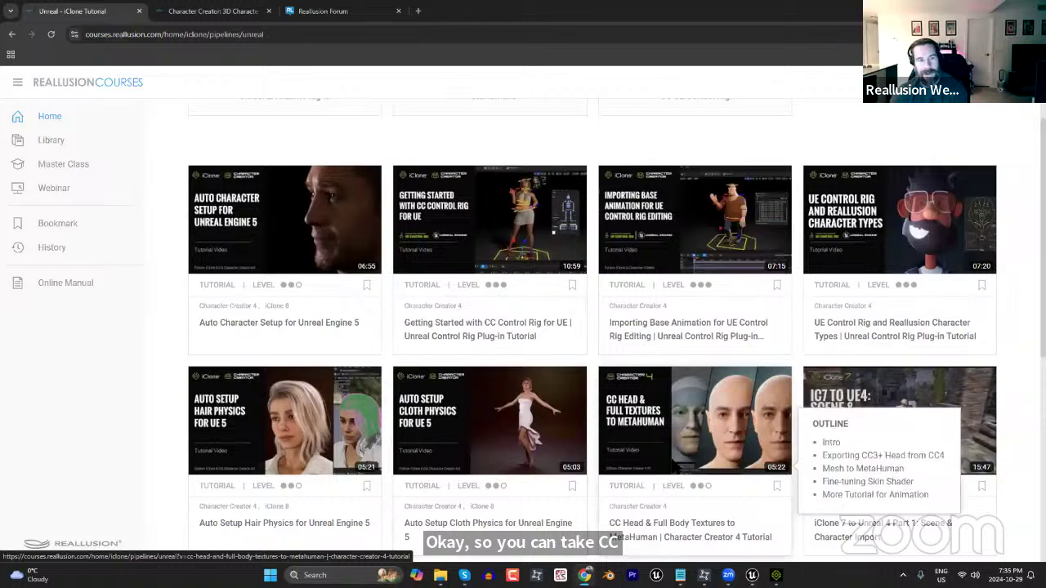
pyautogui.scroll(-3, 670, 466)
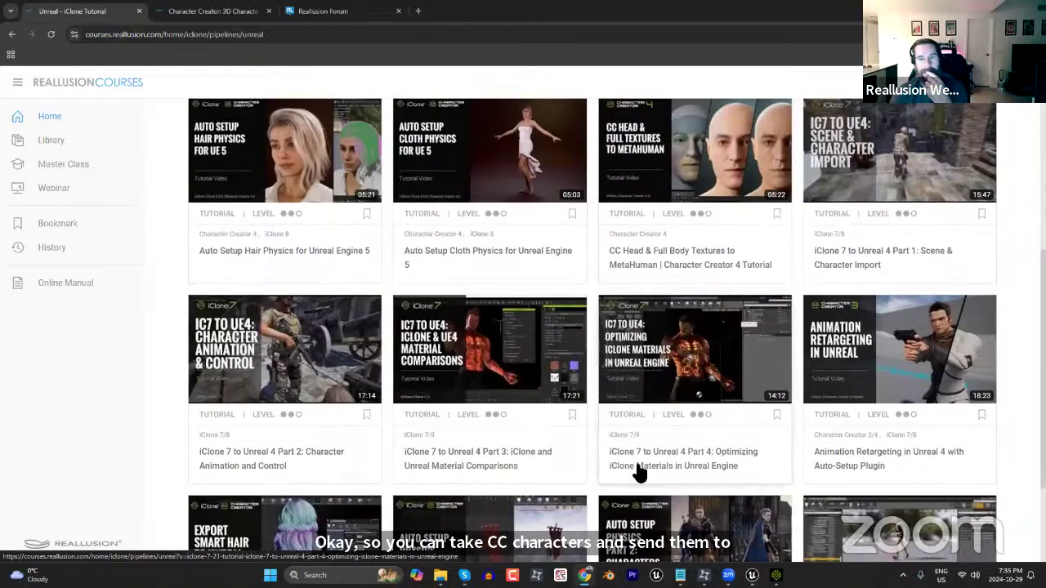
pyautogui.scroll(3, 622, 474)
pyautogui.scroll(2, 605, 468)
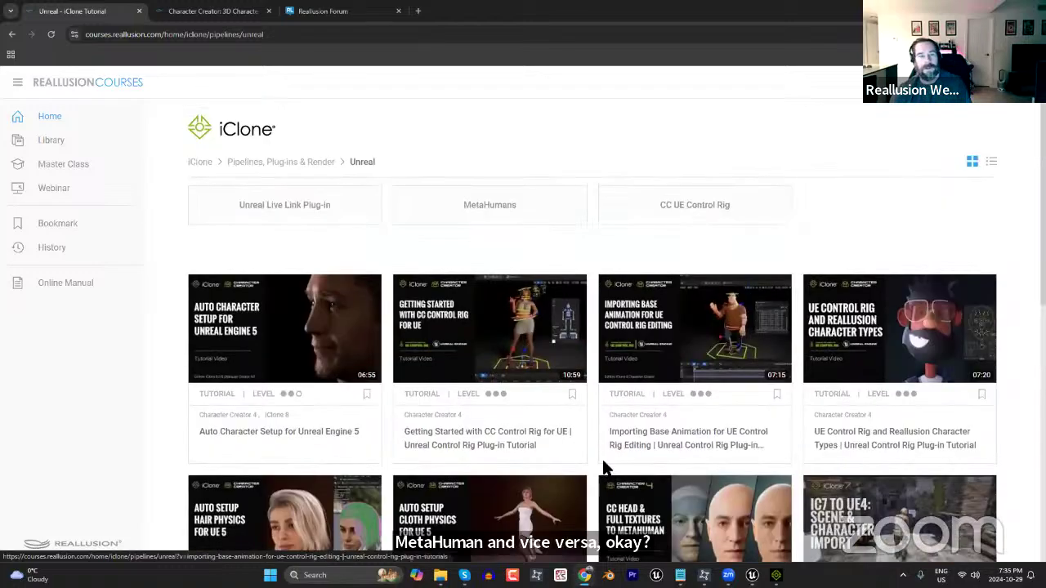
pyautogui.scroll(-3, 583, 467)
pyautogui.scroll(1, 531, 368)
# Load actorcore.reallusion.com in place of the Character Creator product page.
pyautogui.click(295, 38)
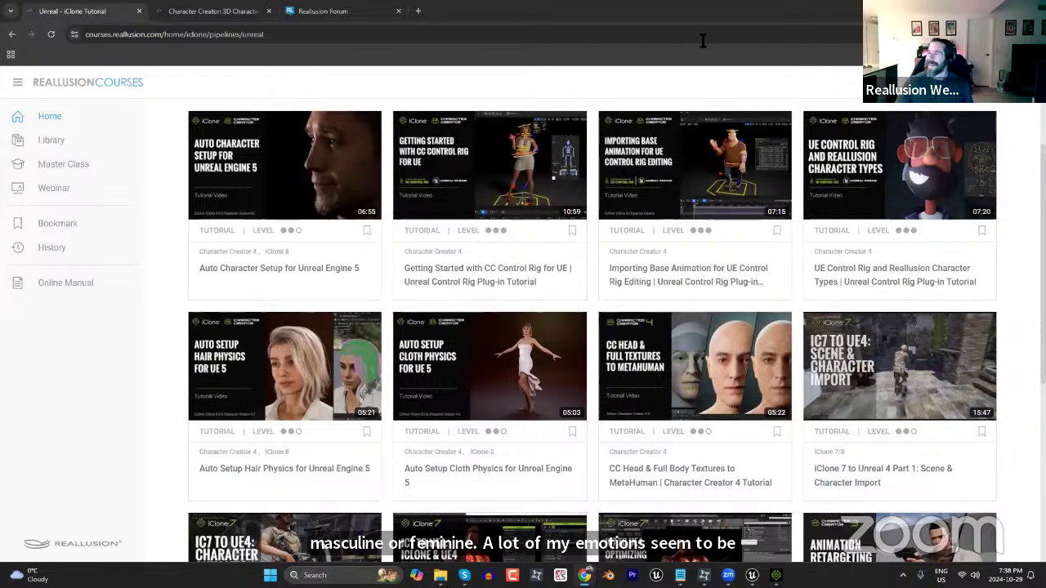
pyautogui.moveTo(251, 142)
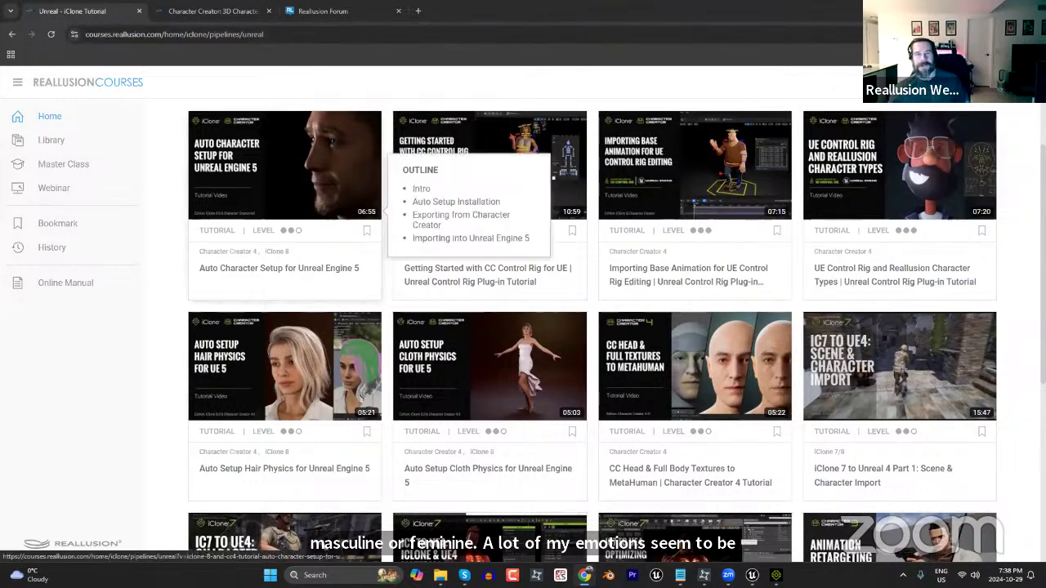
pyautogui.click(234, 12)
pyautogui.click(229, 34)
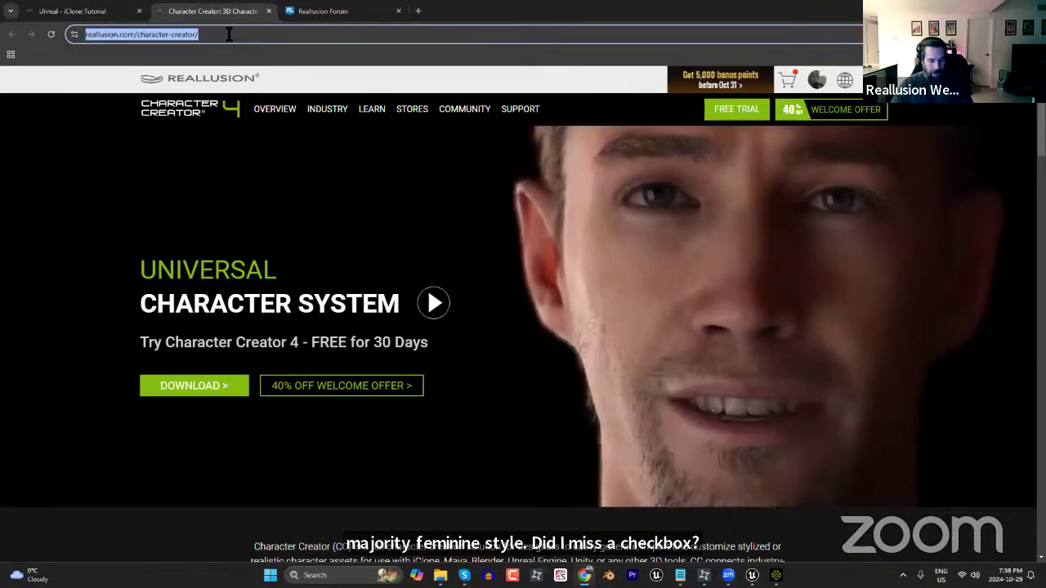
pyautogui.write('ac')
pyautogui.press('Return')
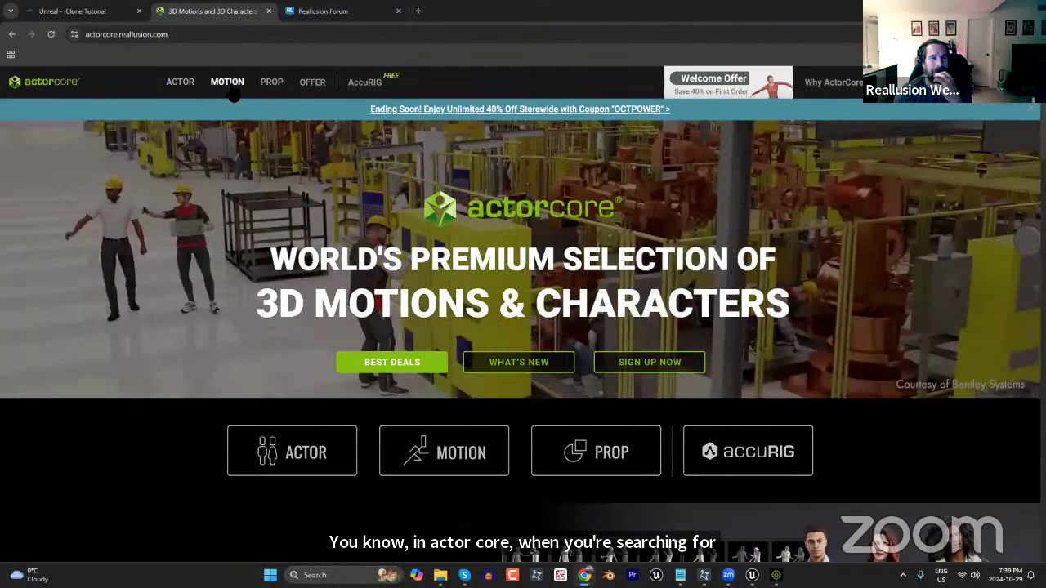
# Filter ActorCore's motion catalogue to the Male type and look through the matching motions.
pyautogui.click(231, 90)
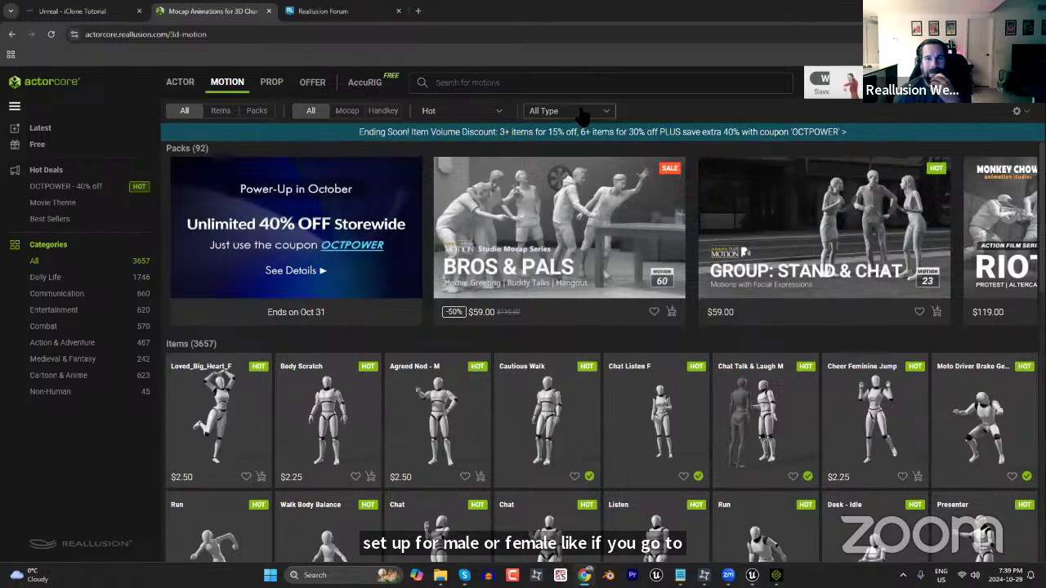
pyautogui.click(572, 111)
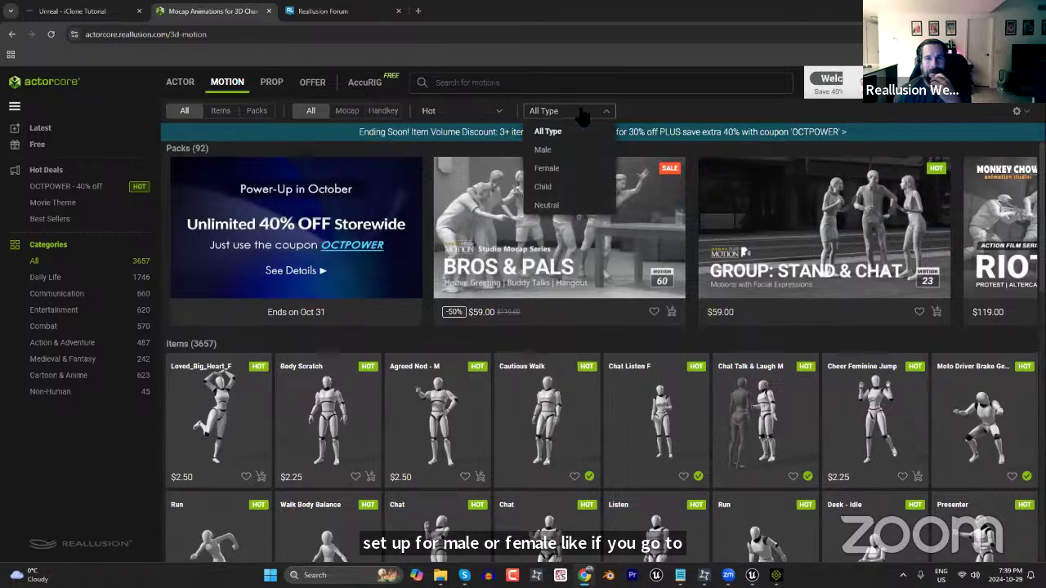
pyautogui.click(550, 151)
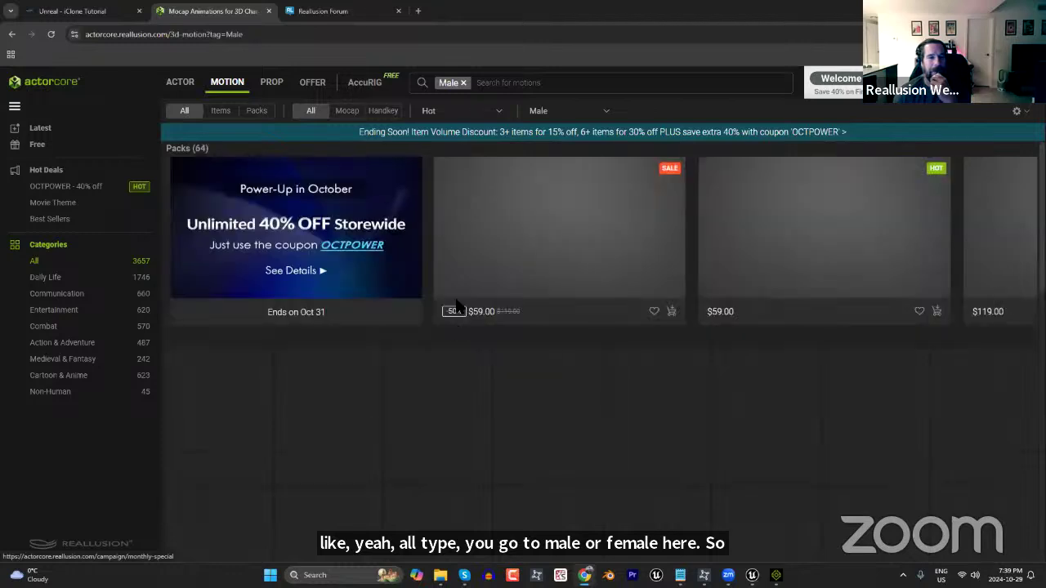
pyautogui.scroll(-3, 751, 425)
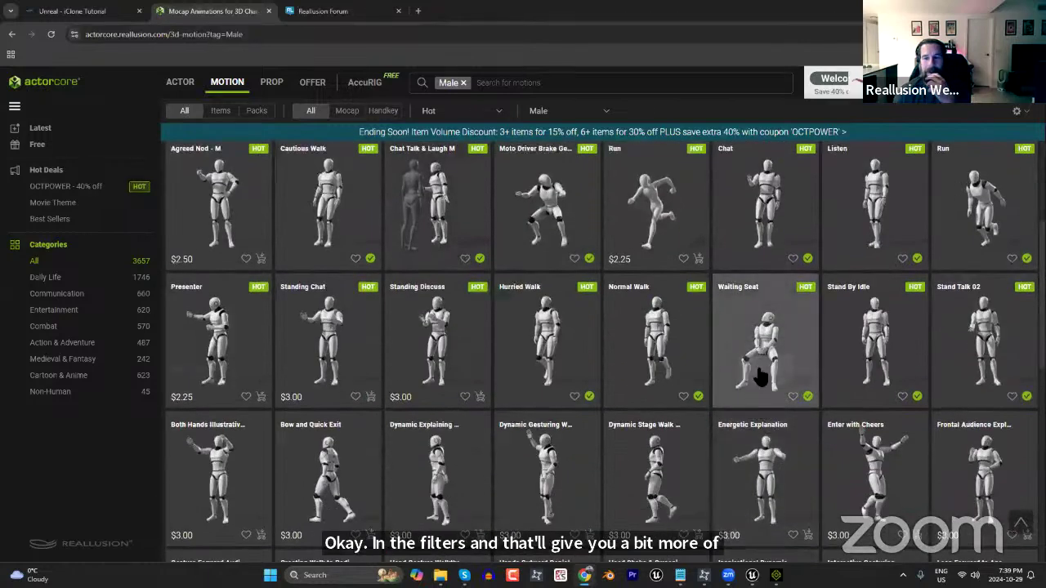
pyautogui.scroll(3, 758, 374)
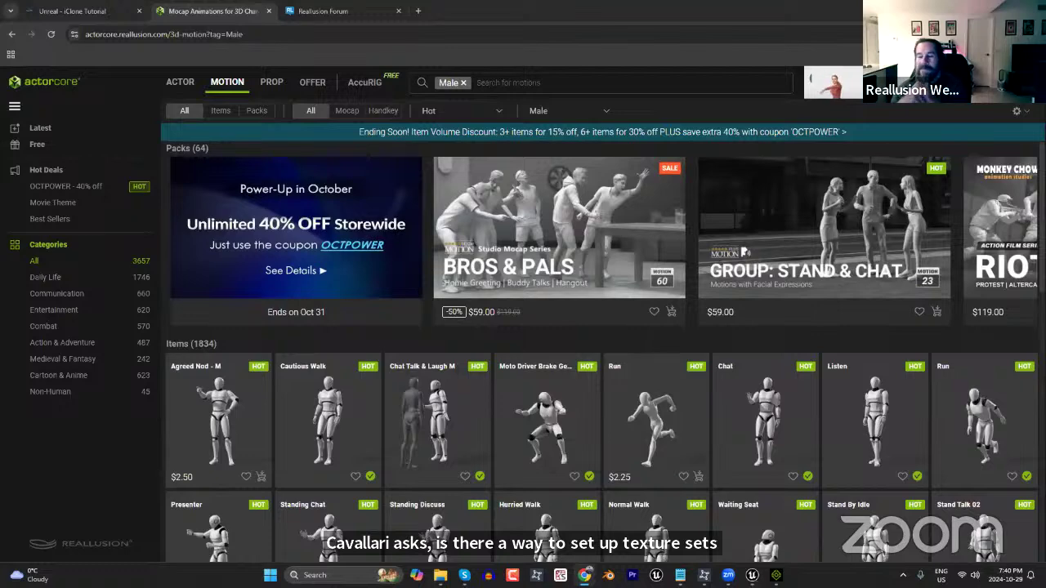
# Switch to iClone and look through the clothing in the Adventure Figures Set - Manny and Adventure Figures Set packs.
pyautogui.hotkey('alt', 'Tab')
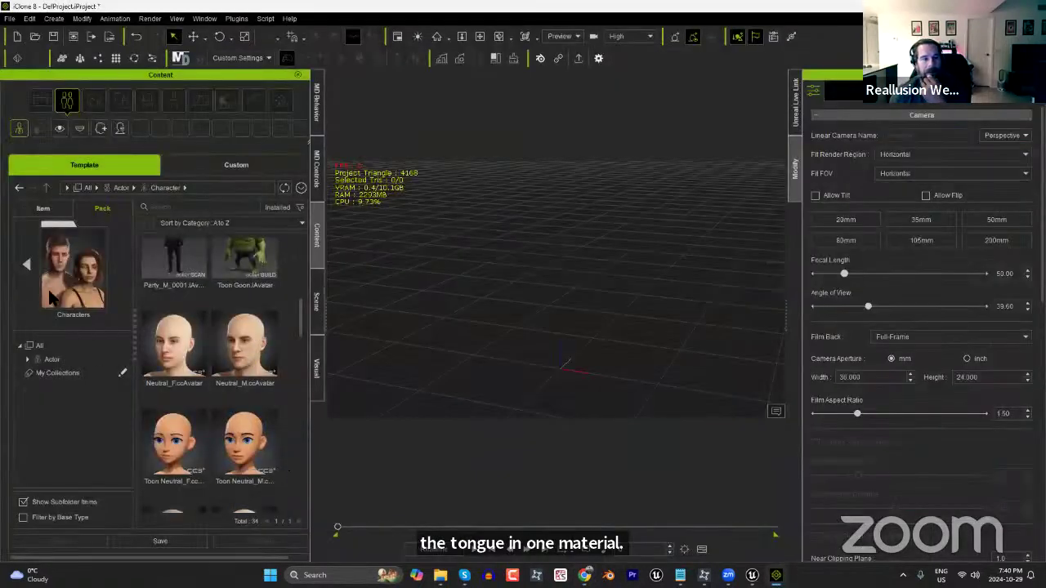
pyautogui.click(26, 264)
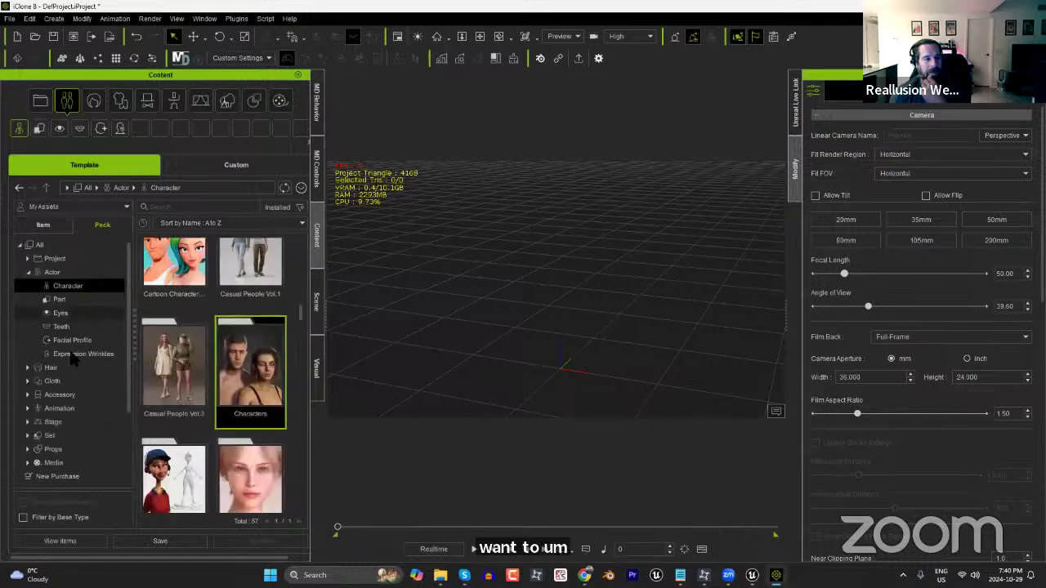
pyautogui.click(90, 381)
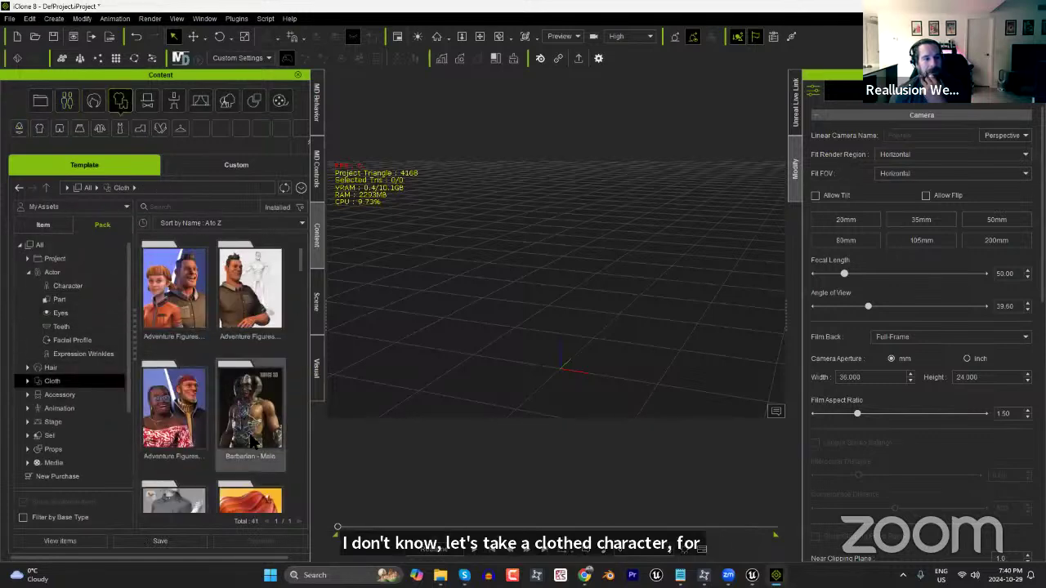
pyautogui.doubleClick(245, 290)
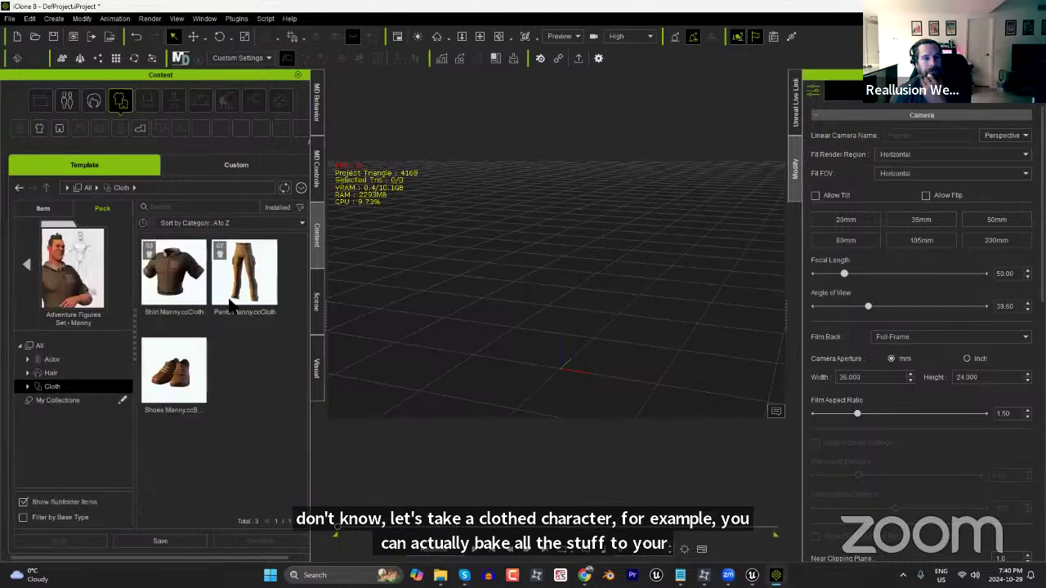
pyautogui.click(26, 264)
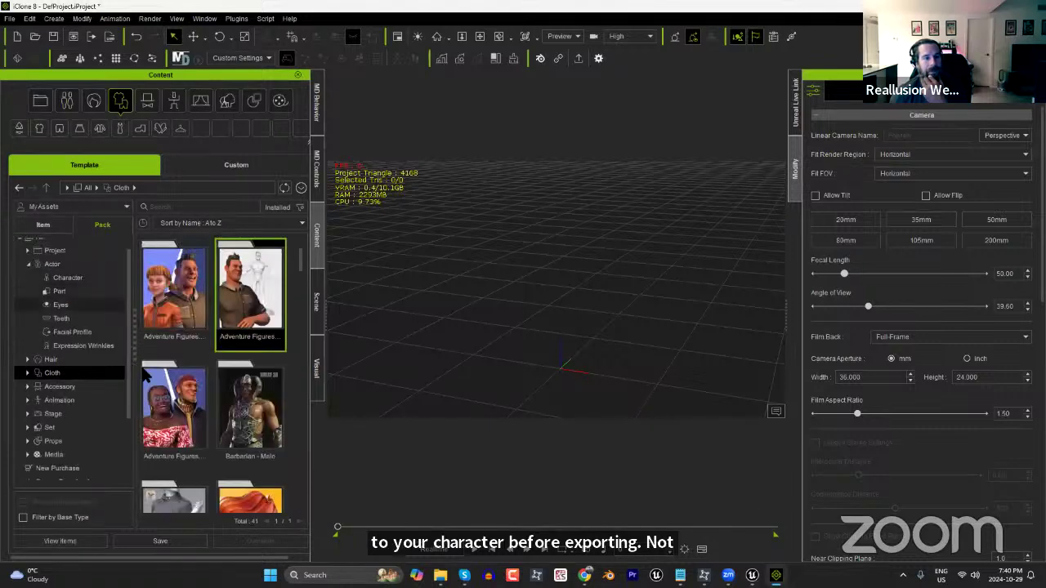
pyautogui.doubleClick(188, 314)
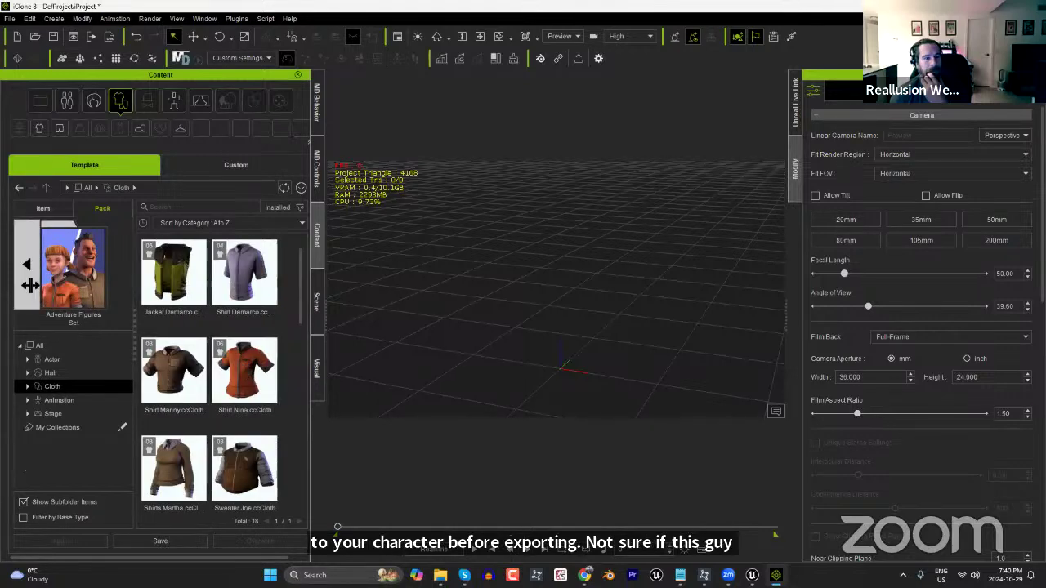
pyautogui.click(28, 282)
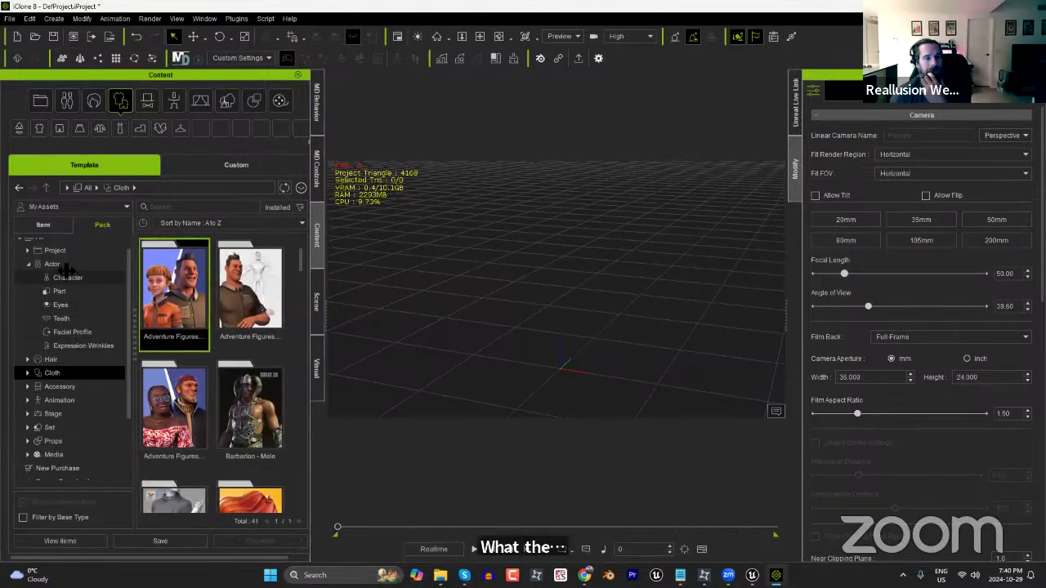
# Load the JOE avatar from the Adventure Figures Set pack's actor content into the scene.
pyautogui.click(57, 264)
pyautogui.doubleClick(196, 391)
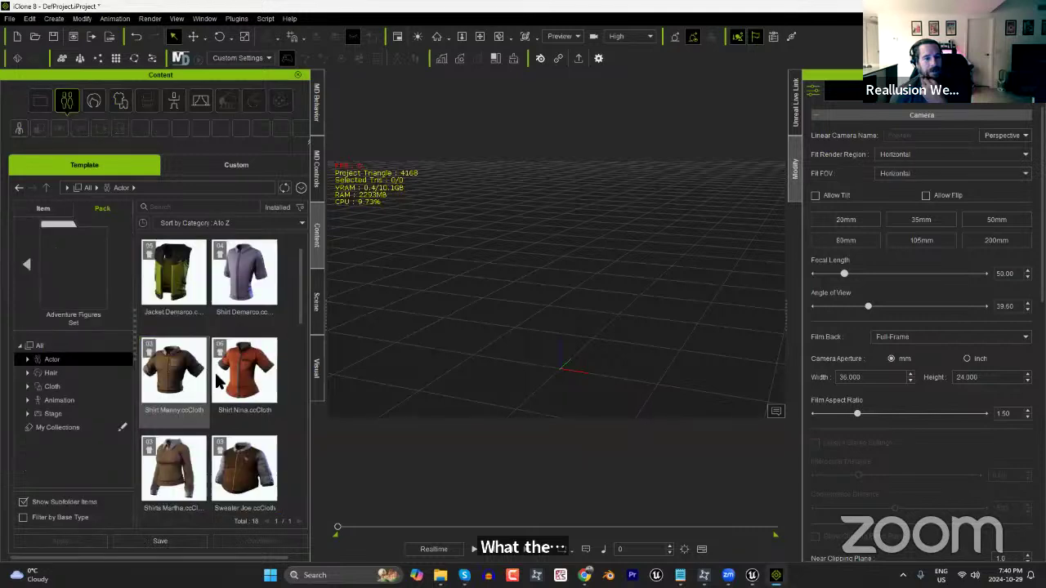
pyautogui.doubleClick(250, 282)
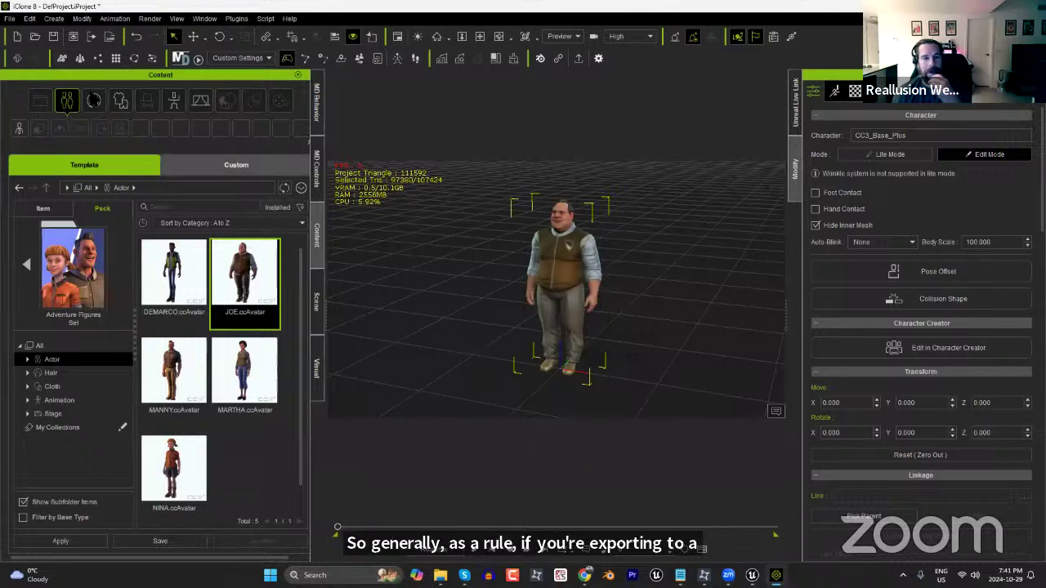
# Examine the FBX export options for the loaded character and close them without exporting.
pyautogui.click(10, 17)
pyautogui.moveTo(66, 107)
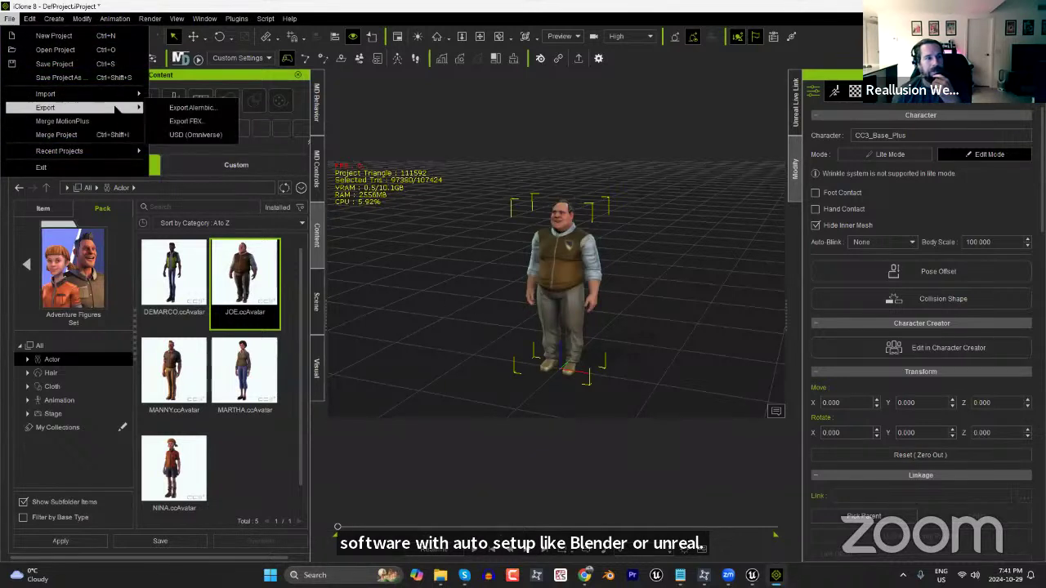
pyautogui.click(186, 121)
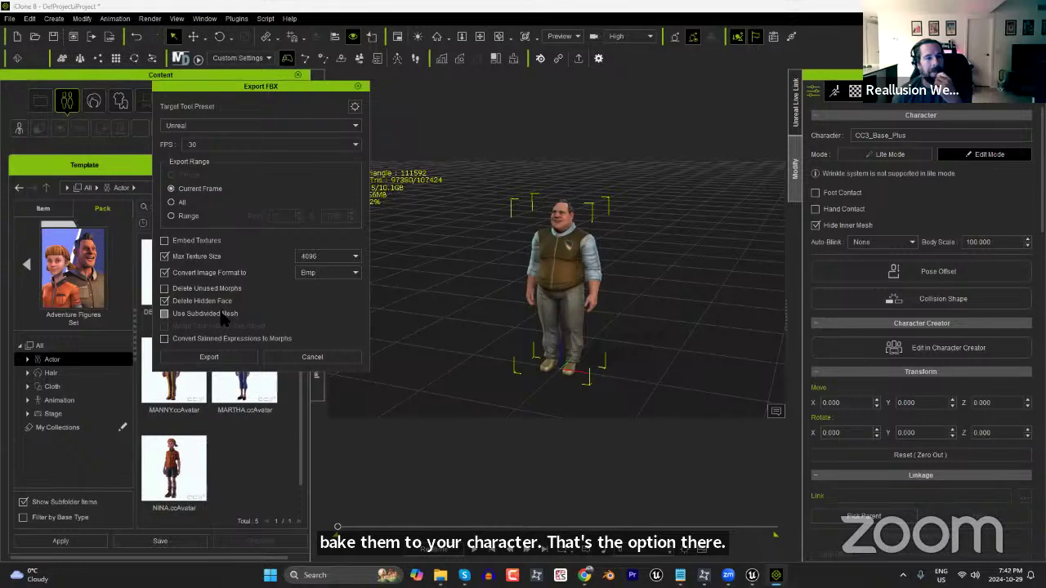
pyautogui.click(312, 357)
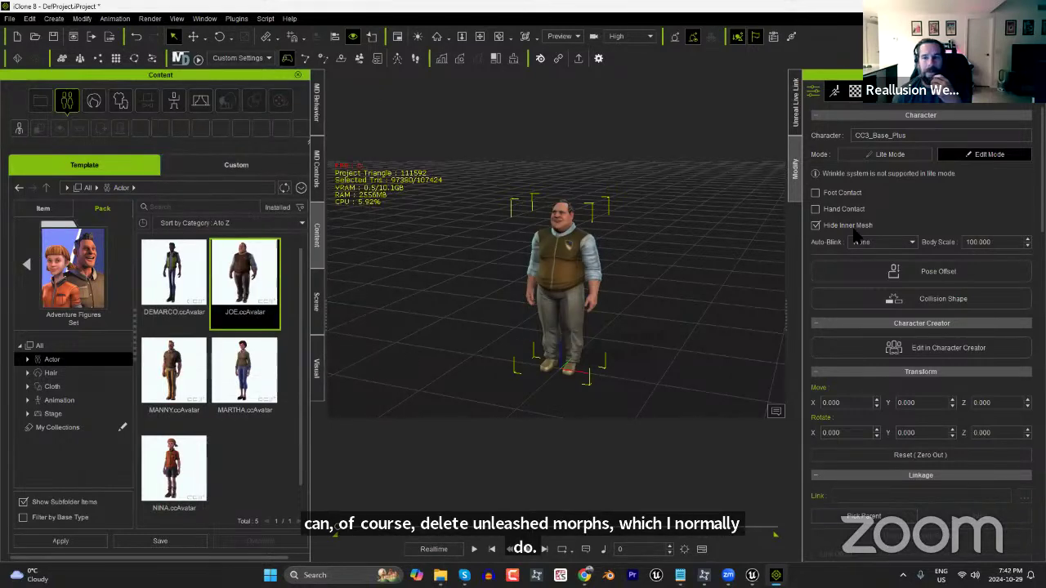
# Show the character's material list, picking out the Std_Skin_Arm and Std_Skin_Body materials, and widen the Modify panel.
pyautogui.click(854, 91)
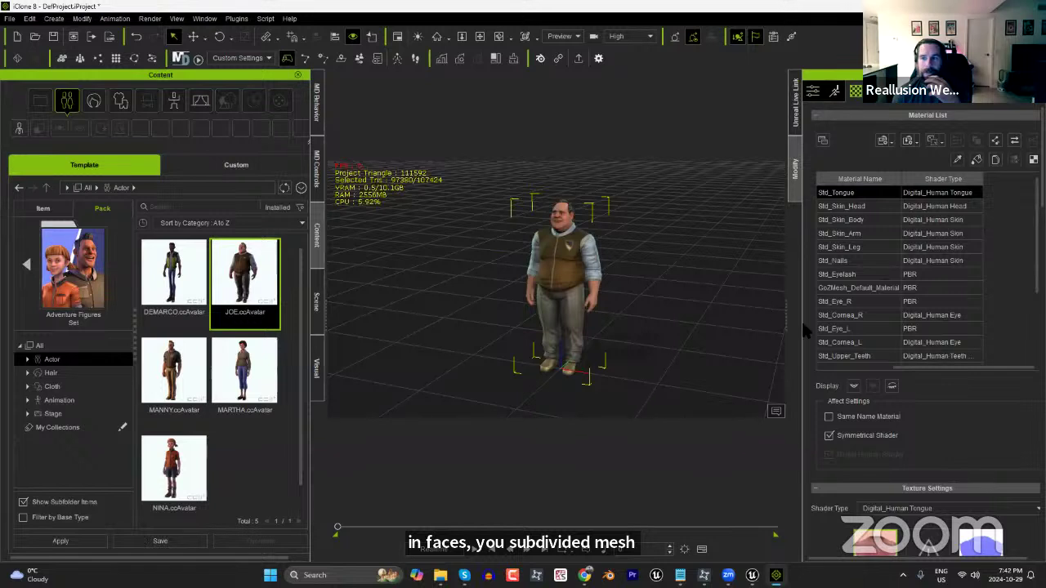
pyautogui.click(973, 343)
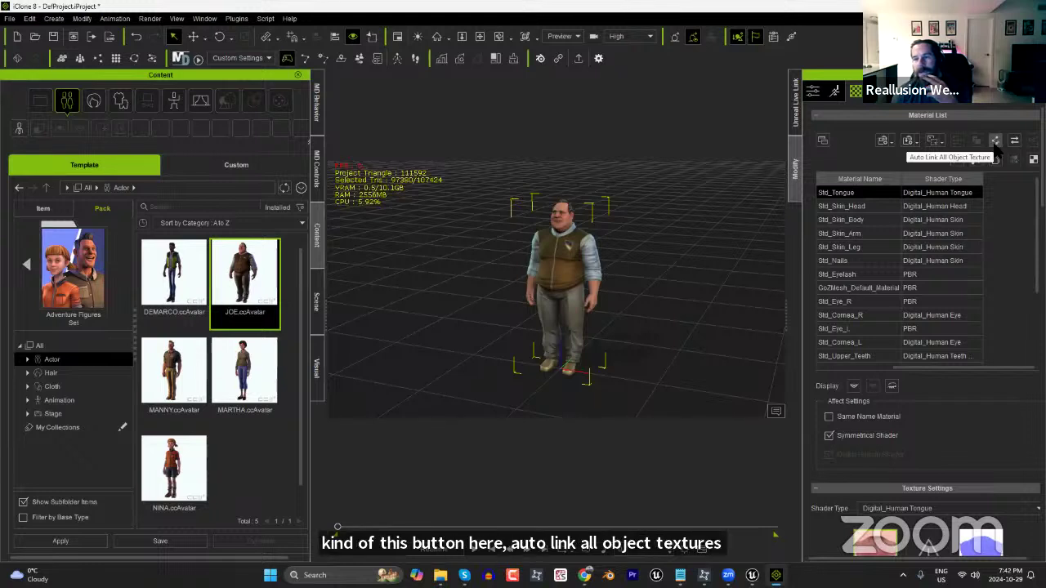
pyautogui.click(858, 234)
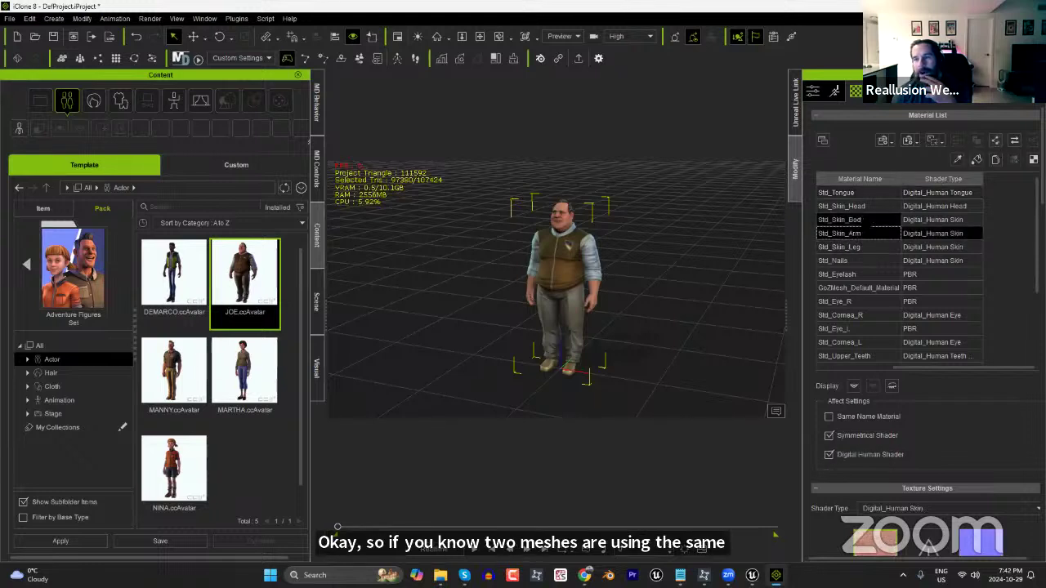
pyautogui.click(850, 220)
pyautogui.scroll(-3, 899, 270)
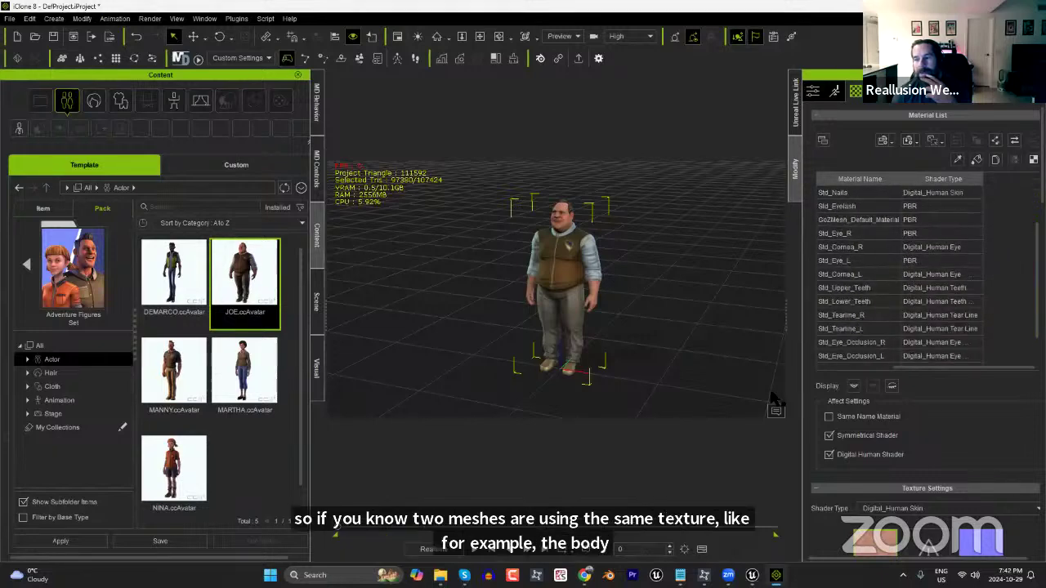
pyautogui.moveTo(786, 327); pyautogui.dragTo(766, 326)
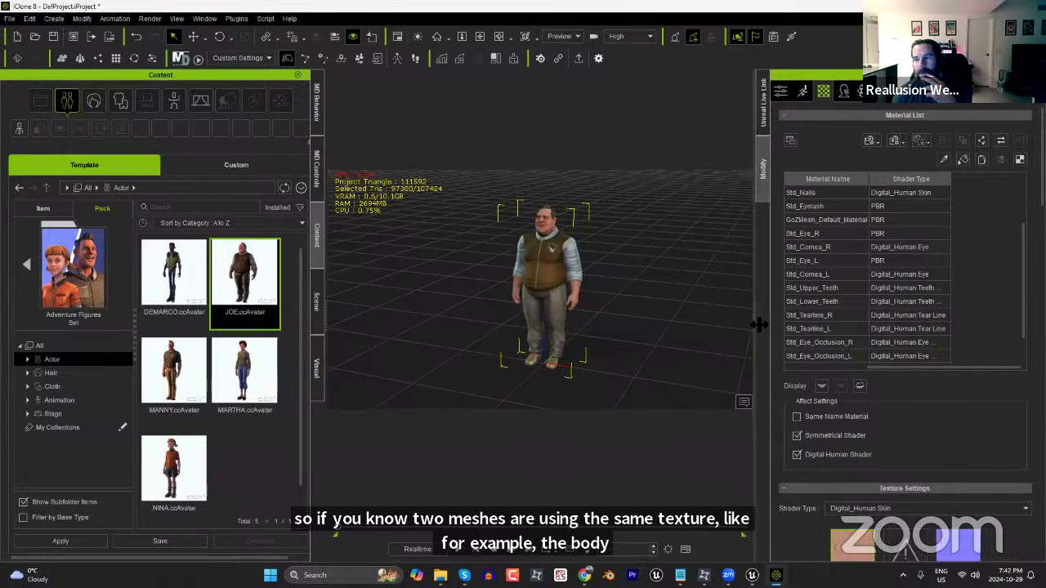
# Examine the texture maps assigned to the skin and Std_Cornea_L materials, ending with Std_Skin_Body selected.
pyautogui.scroll(-4, 934, 487)
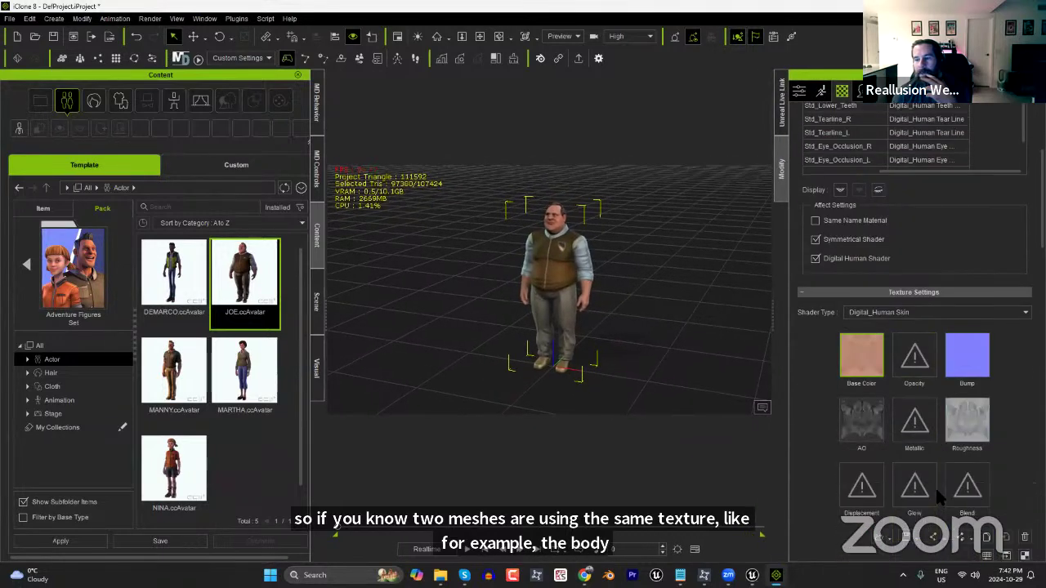
pyautogui.scroll(-4, 937, 483)
pyautogui.scroll(6, 914, 414)
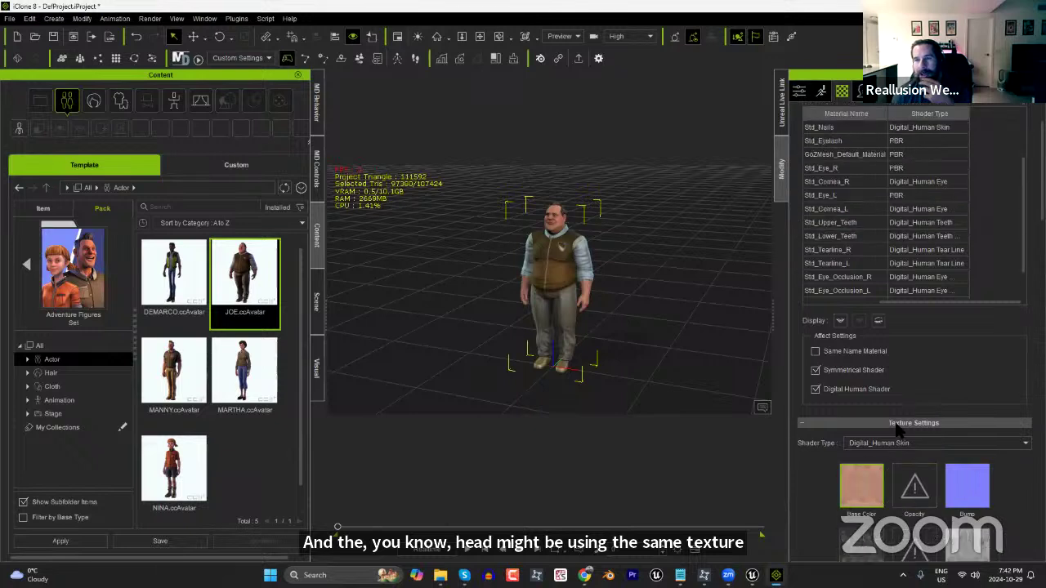
pyautogui.click(841, 212)
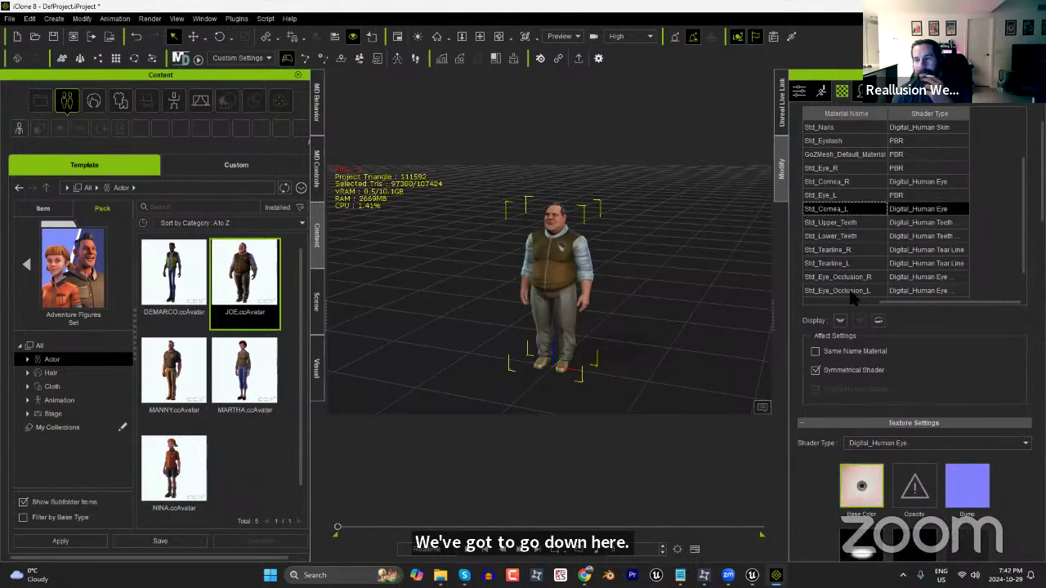
pyautogui.scroll(3, 850, 270)
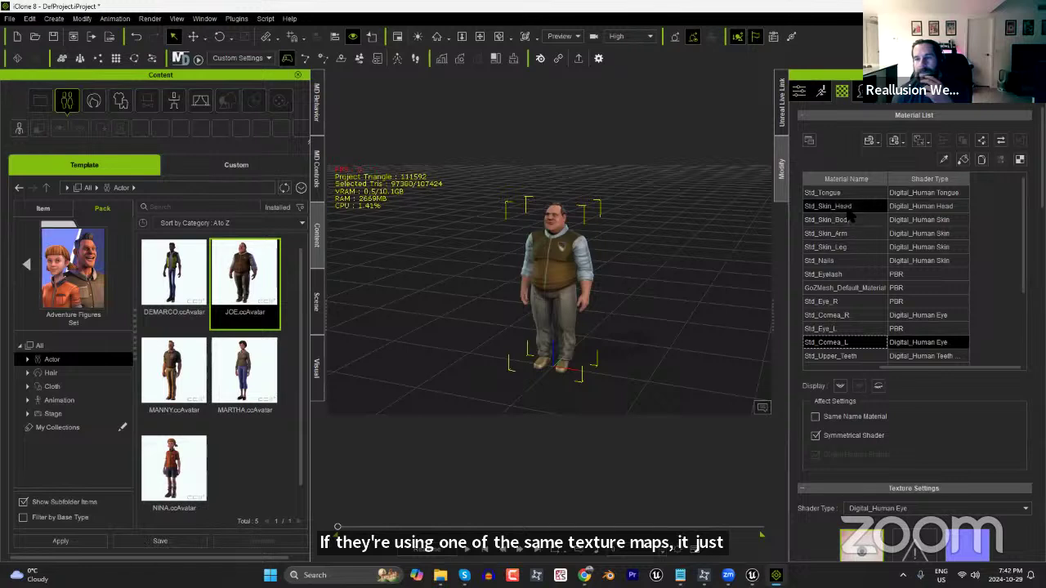
pyautogui.click(850, 221)
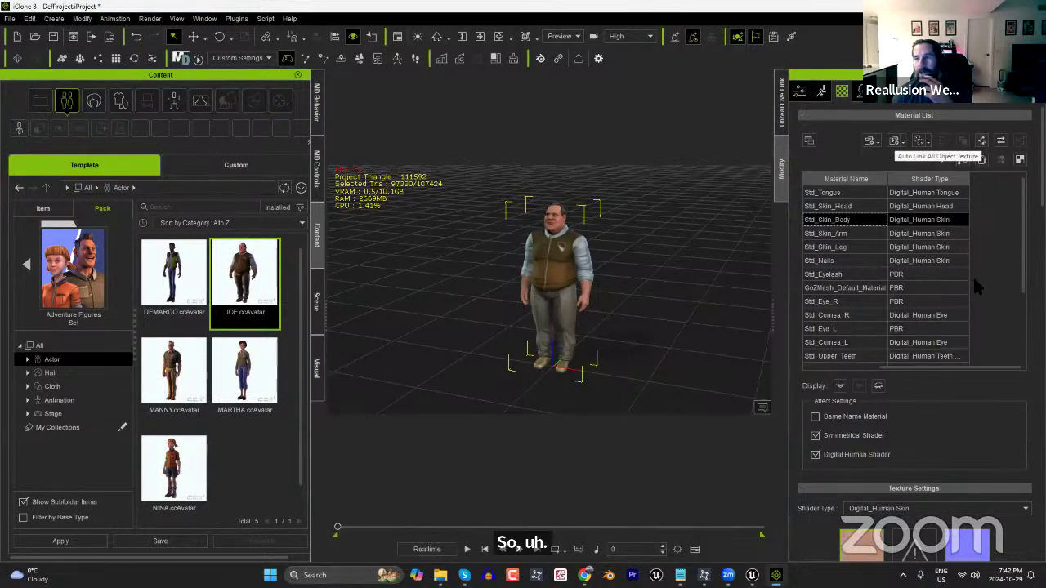
# Show the auto-link and unlink options for the selected texture and for all textures of the Std_Skin_Body material.
pyautogui.scroll(-5, 971, 274)
pyautogui.scroll(-8, 989, 313)
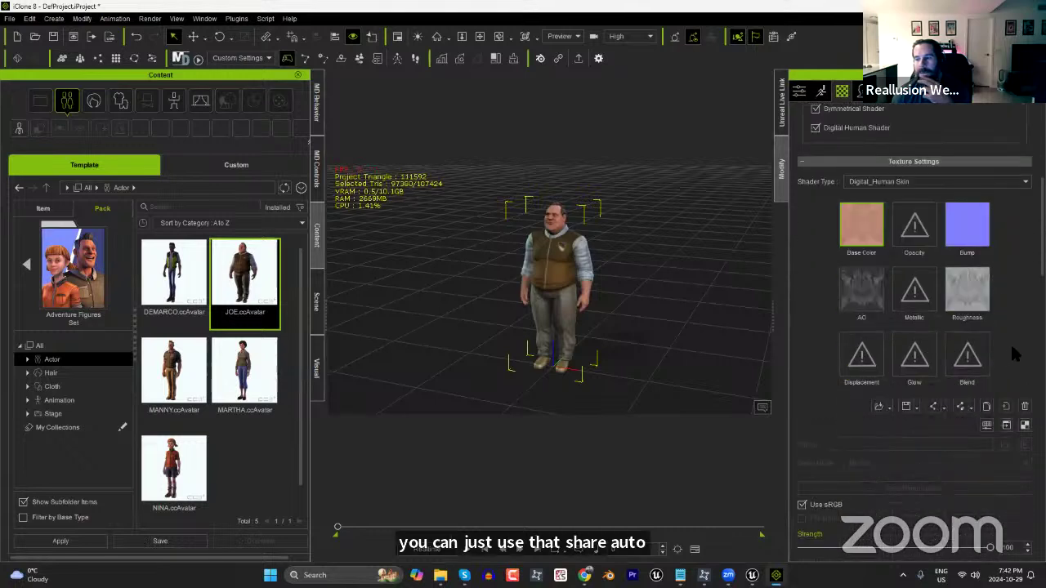
pyautogui.scroll(-1, 1001, 335)
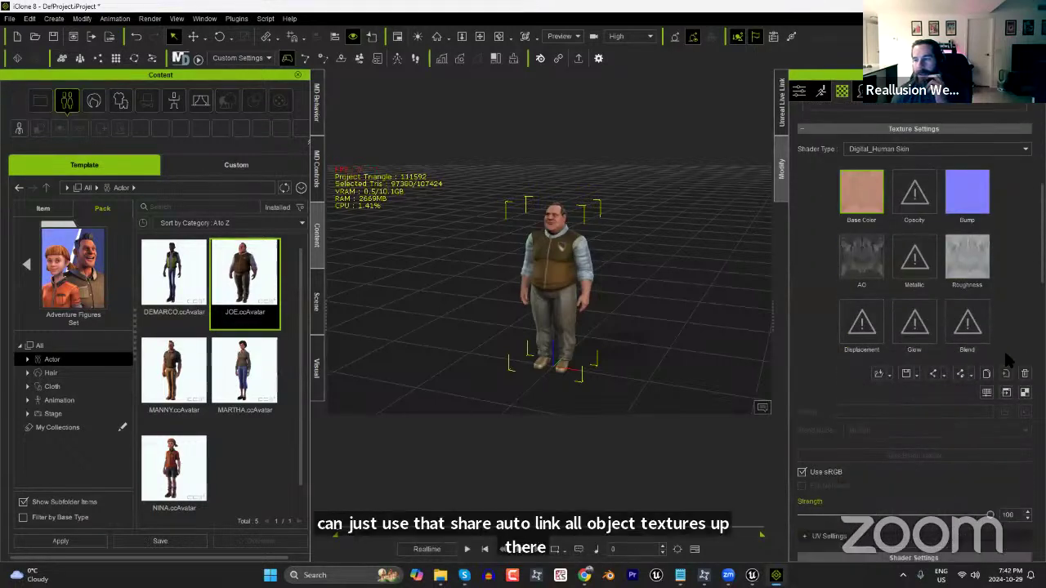
pyautogui.click(939, 375)
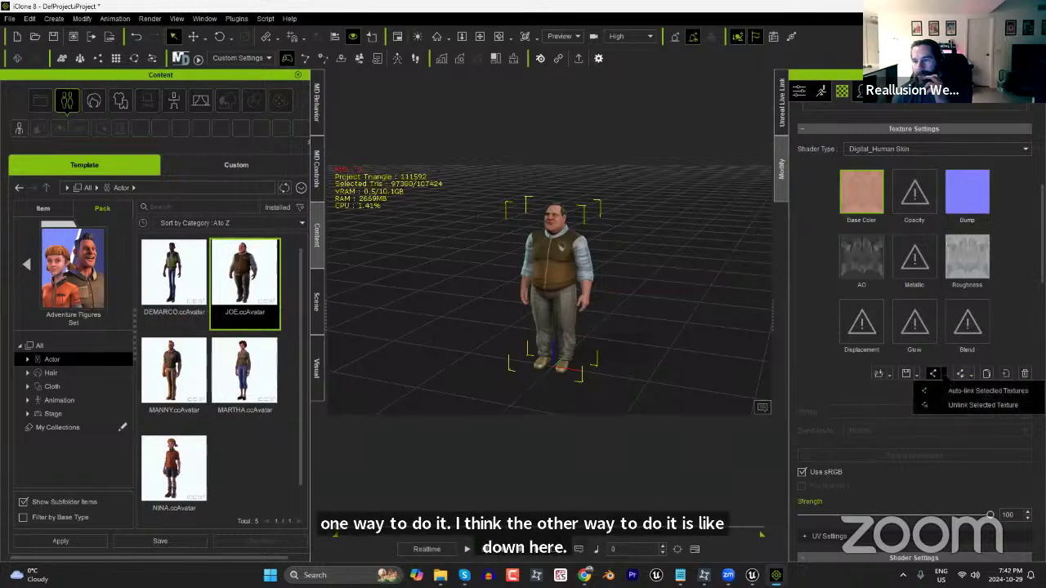
pyautogui.click(970, 375)
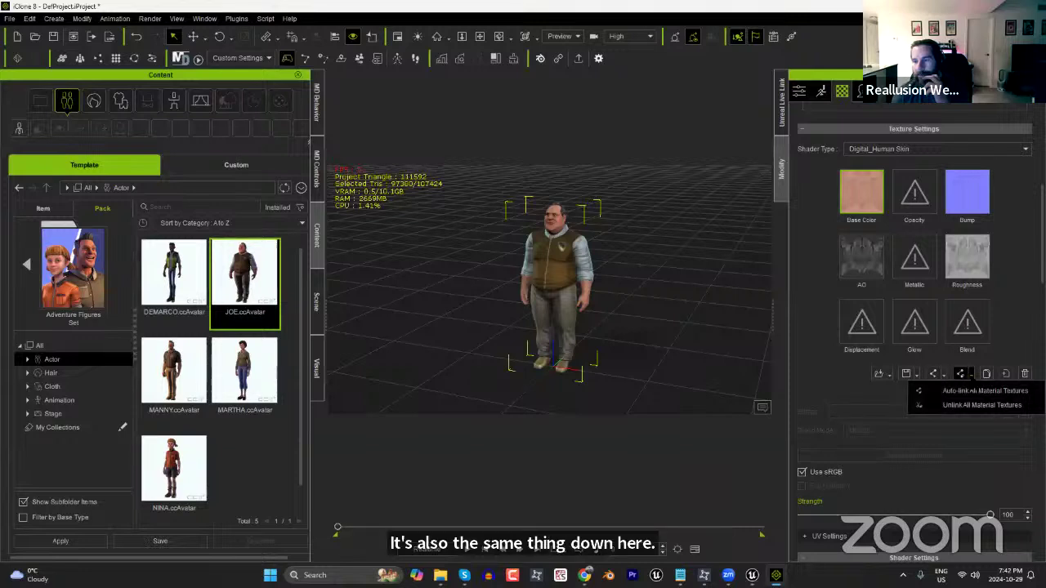
pyautogui.click(998, 346)
# Look through the texture, shader and material settings of the Std_Skin_Body material.
pyautogui.scroll(-2, 922, 470)
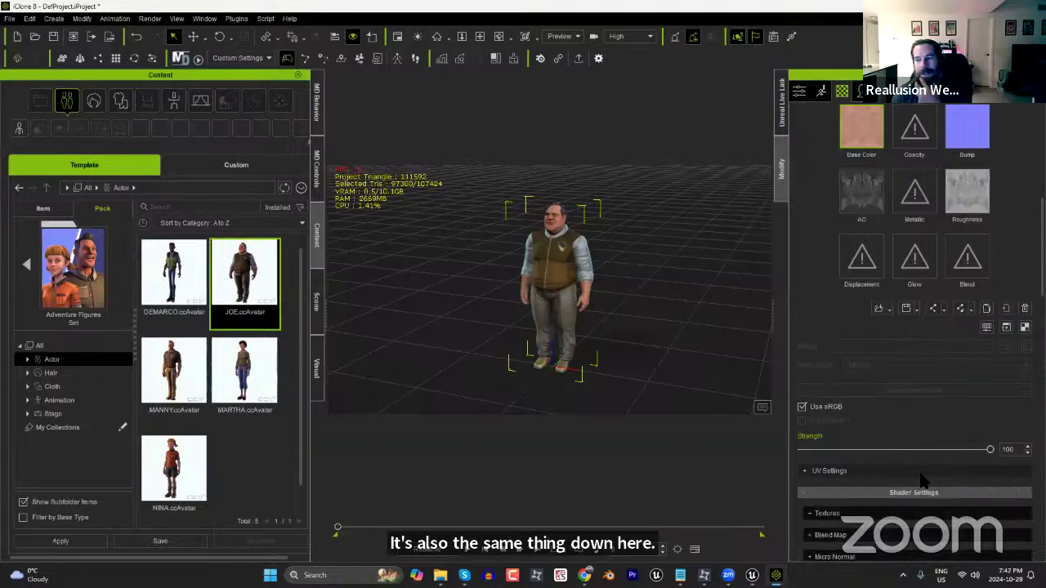
pyautogui.scroll(-6, 919, 480)
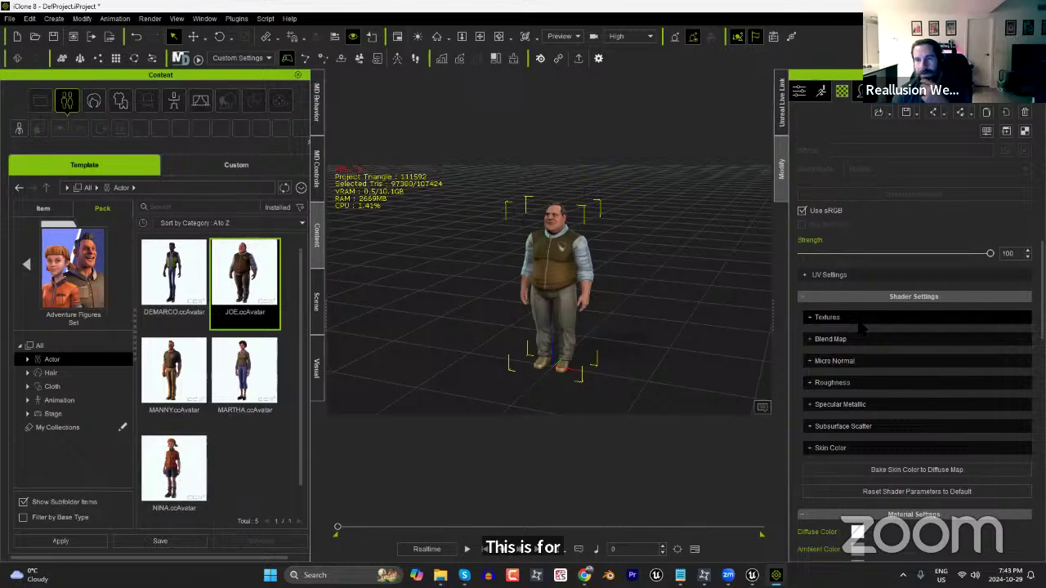
pyautogui.scroll(8, 862, 318)
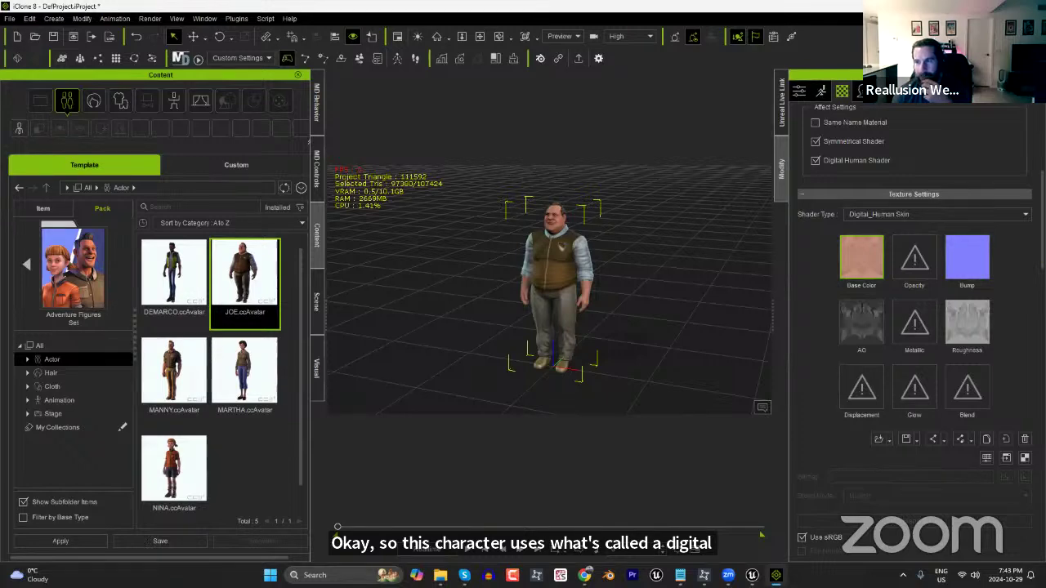
pyautogui.scroll(-10, 916, 327)
pyautogui.scroll(10, 1020, 357)
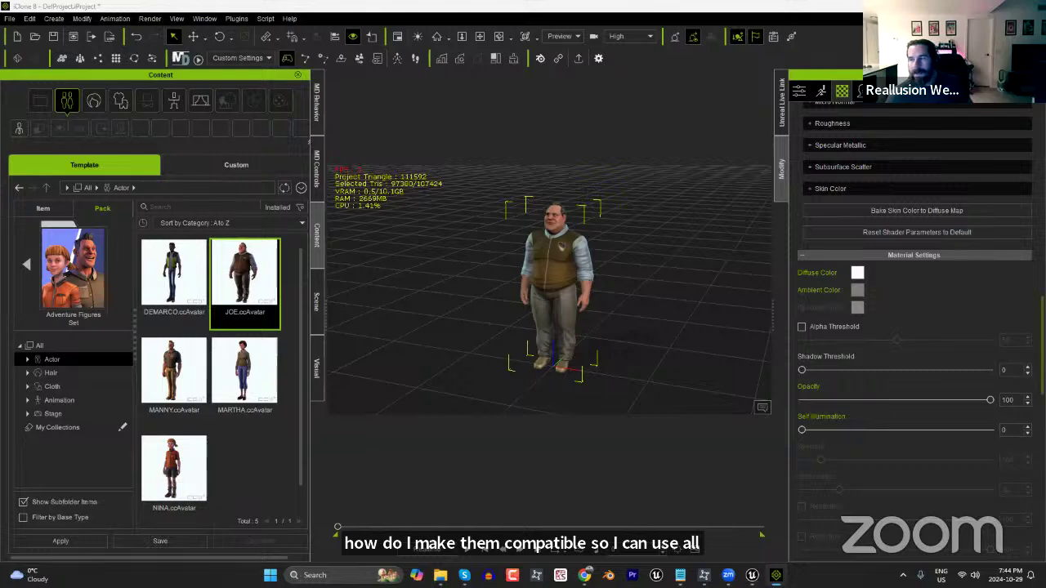
pyautogui.scroll(10, 915, 327)
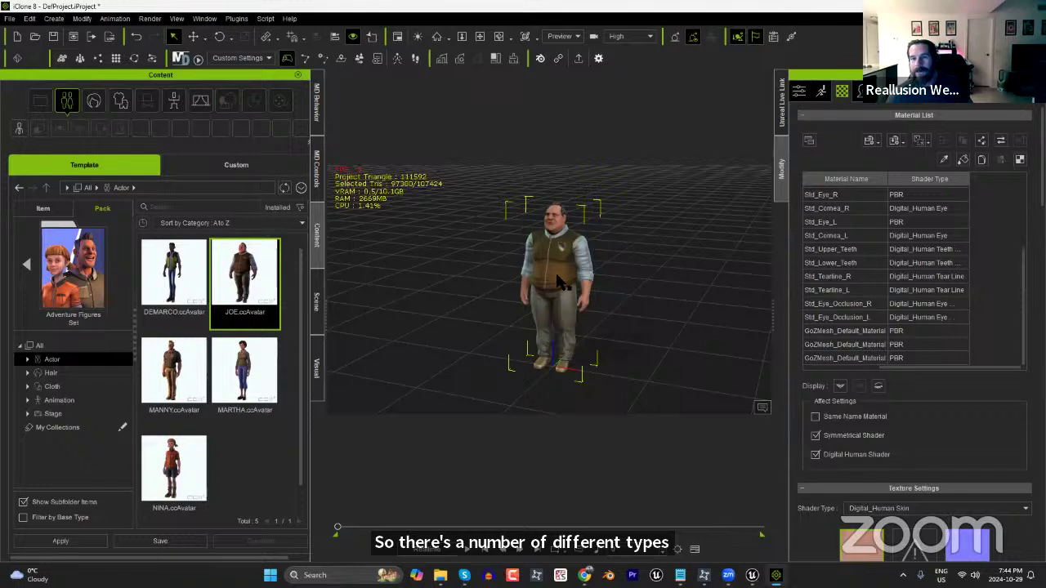
# Show the character's general attributes to examine its base type and mode, viewing the figure from another angle.
pyautogui.click(799, 90)
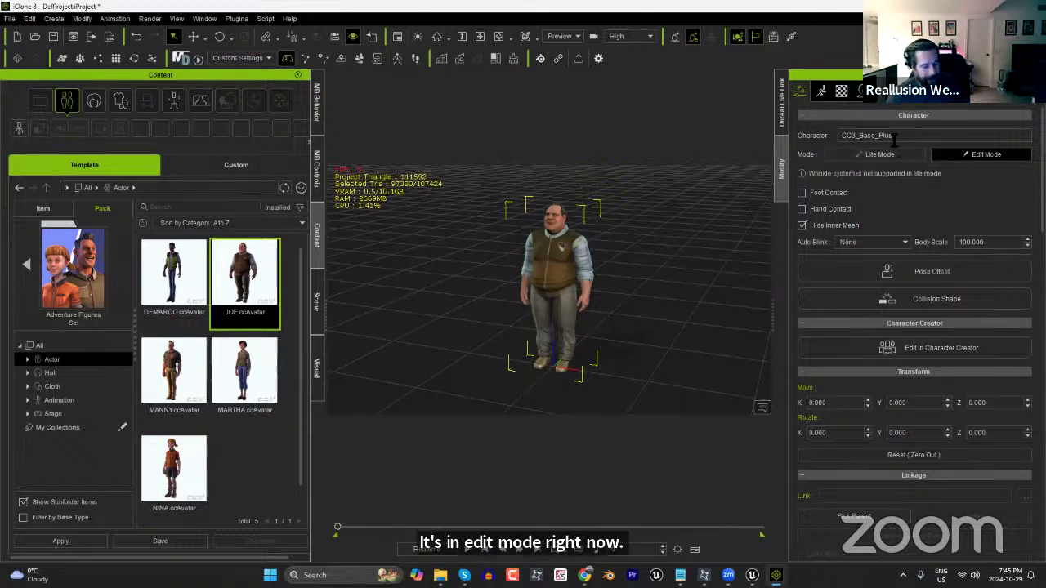
pyautogui.moveTo(626, 296); pyautogui.dragTo(579, 310, button='right')
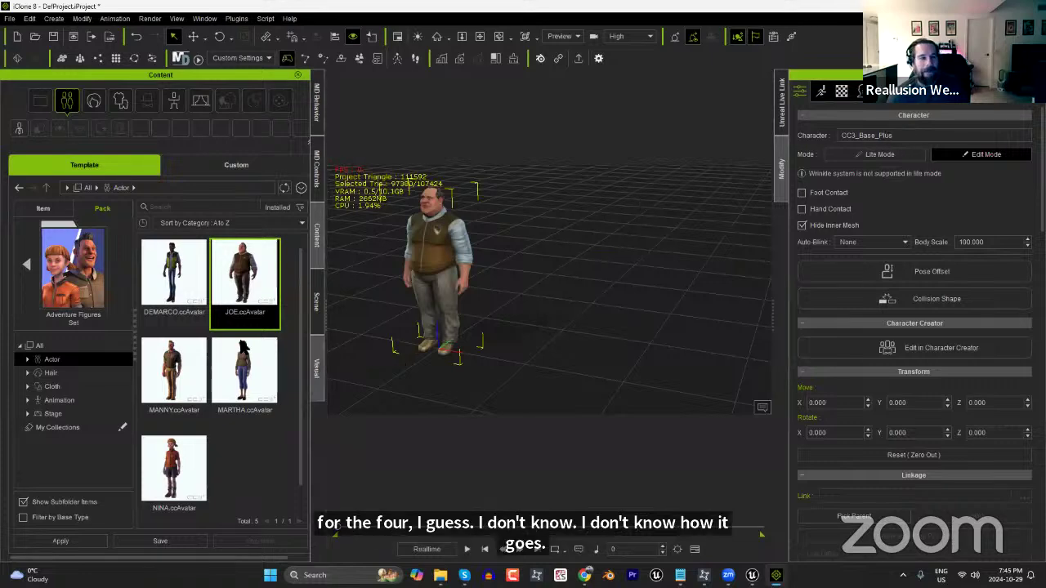
# Browse the installed Character packs, open Business People Vol. 3 and add Business_F_0003 to the scene beside the man.
pyautogui.click(26, 274)
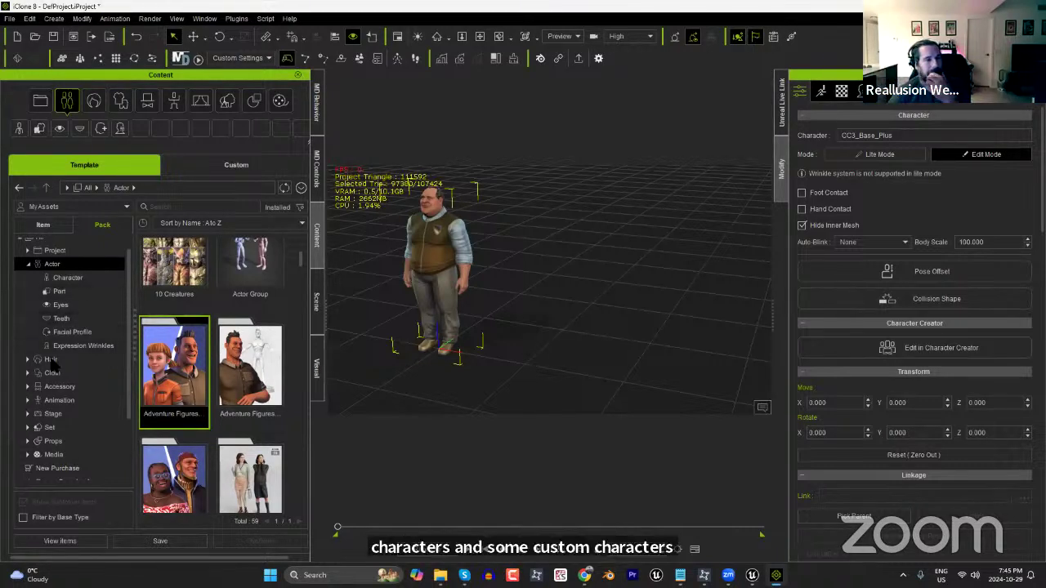
pyautogui.click(87, 280)
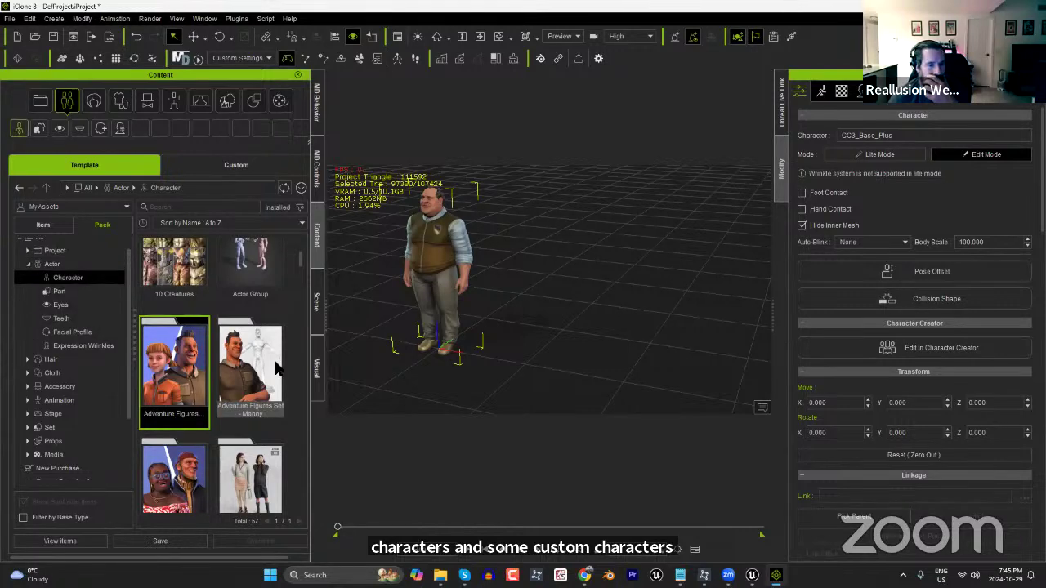
pyautogui.moveTo(301, 253); pyautogui.dragTo(290, 295)
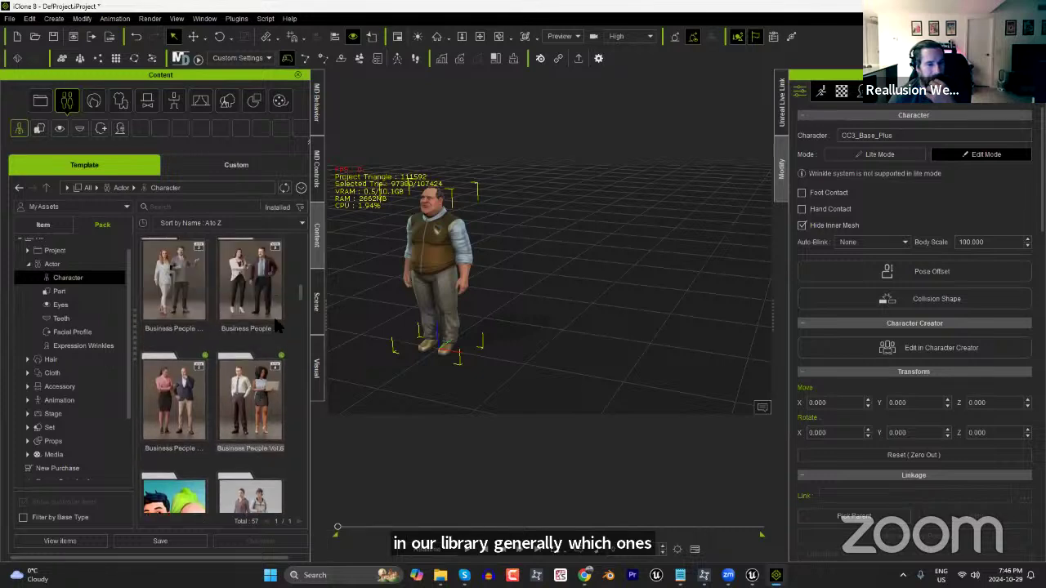
pyautogui.doubleClick(250, 279)
pyautogui.moveTo(249, 280); pyautogui.dragTo(530, 361)
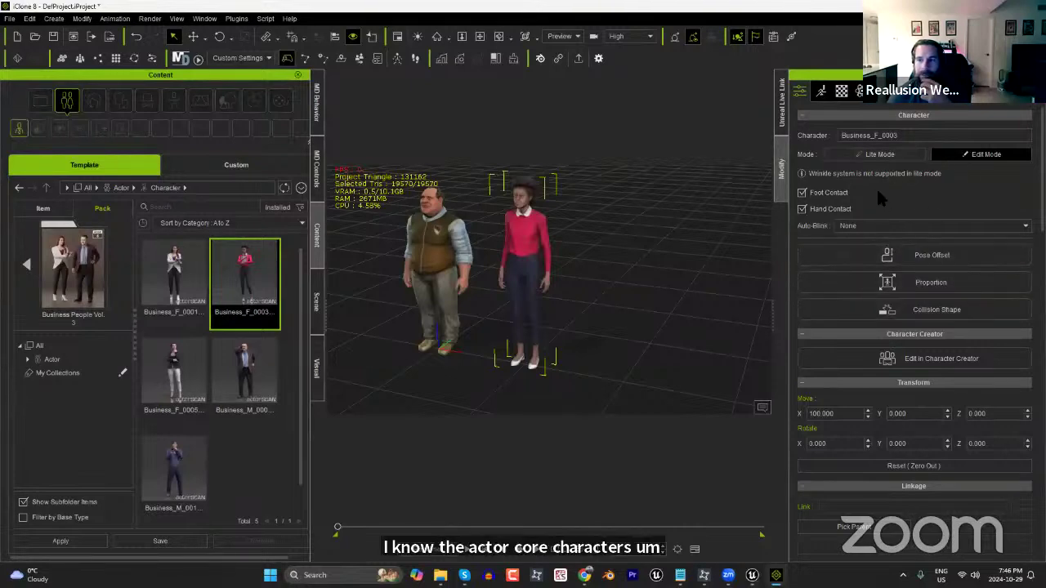
# Look through all of Business_F_0003's general attributes for an indication of its character type.
pyautogui.scroll(-3, 866, 465)
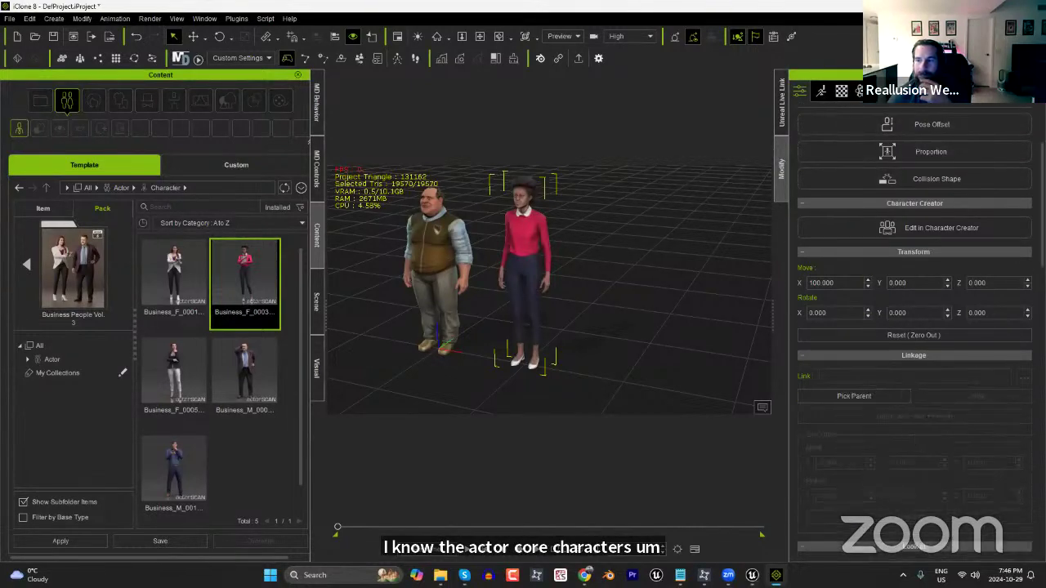
pyautogui.scroll(-6, 869, 483)
pyautogui.scroll(-3, 916, 326)
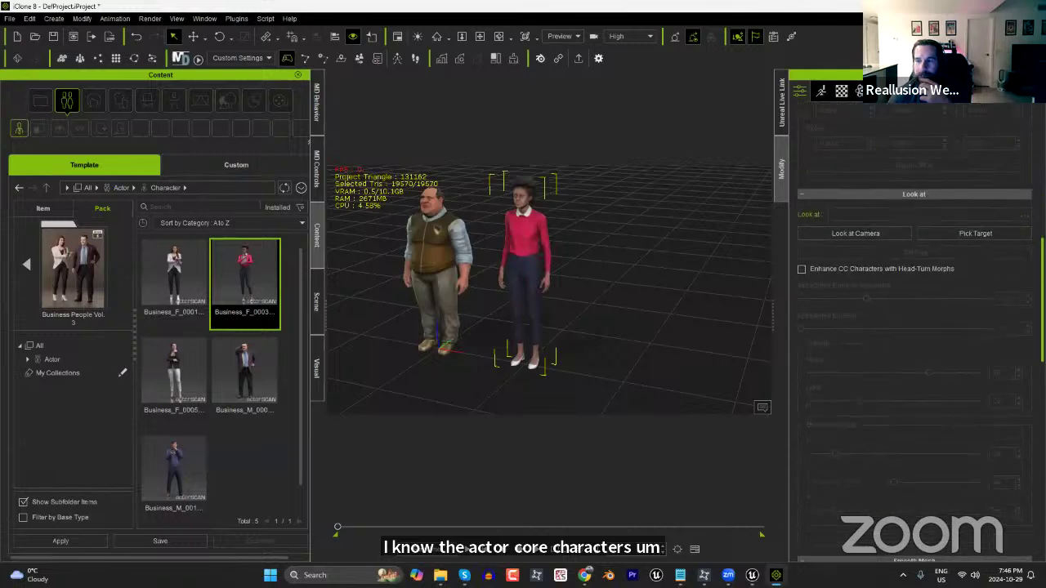
pyautogui.scroll(-10, 916, 327)
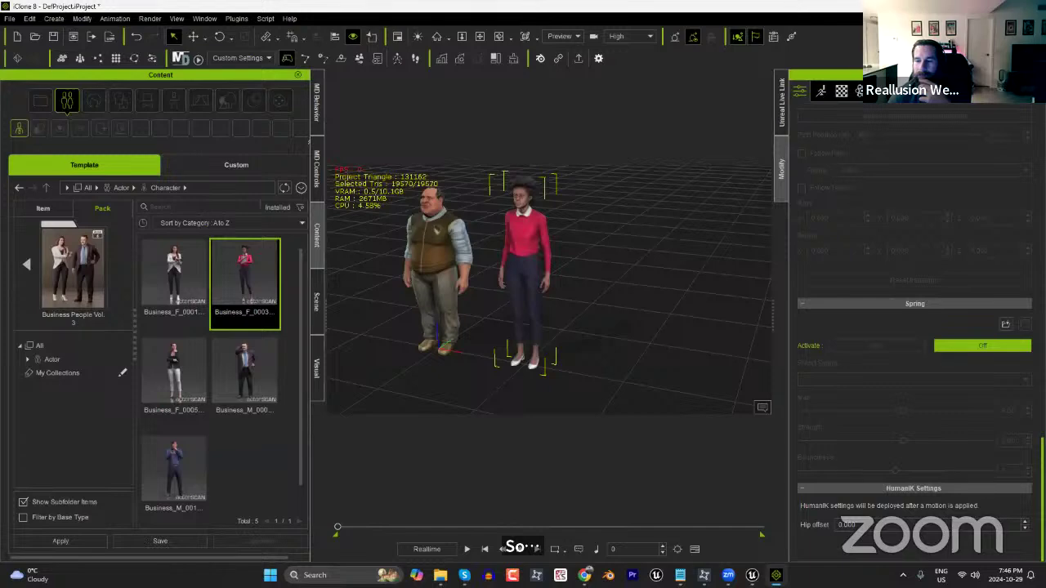
pyautogui.scroll(18, 945, 368)
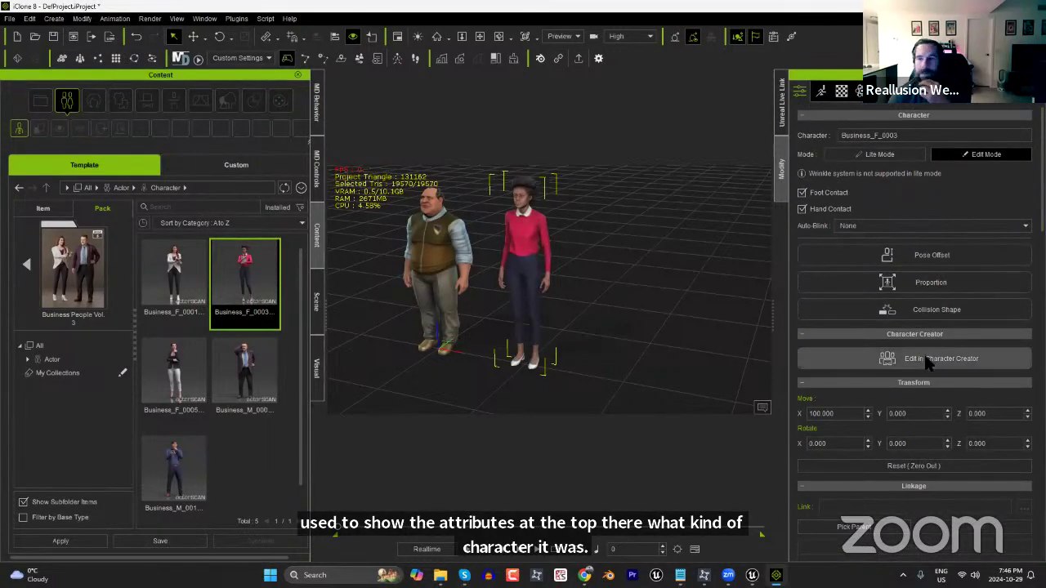
pyautogui.click(821, 91)
pyautogui.click(800, 91)
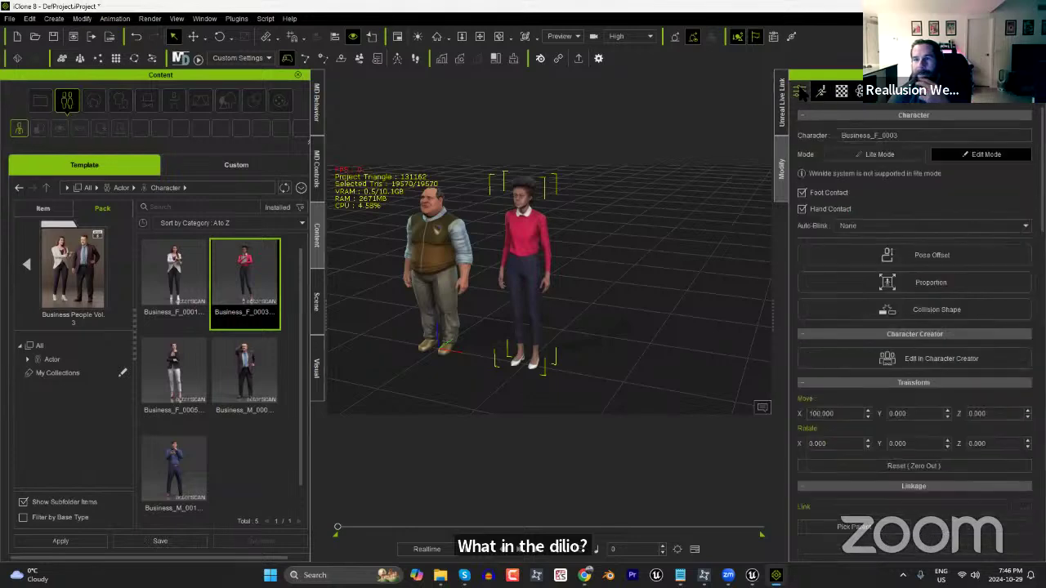
# Send Business_F_0003 to Character Creator for editing, followed by the man in the vest using Replace All.
pyautogui.click(910, 363)
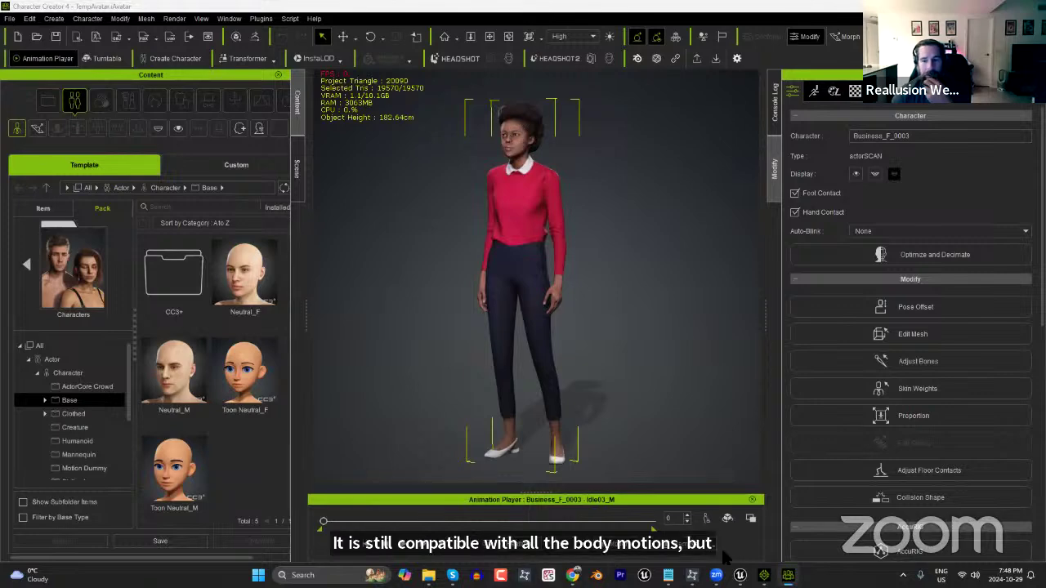
pyautogui.click(764, 574)
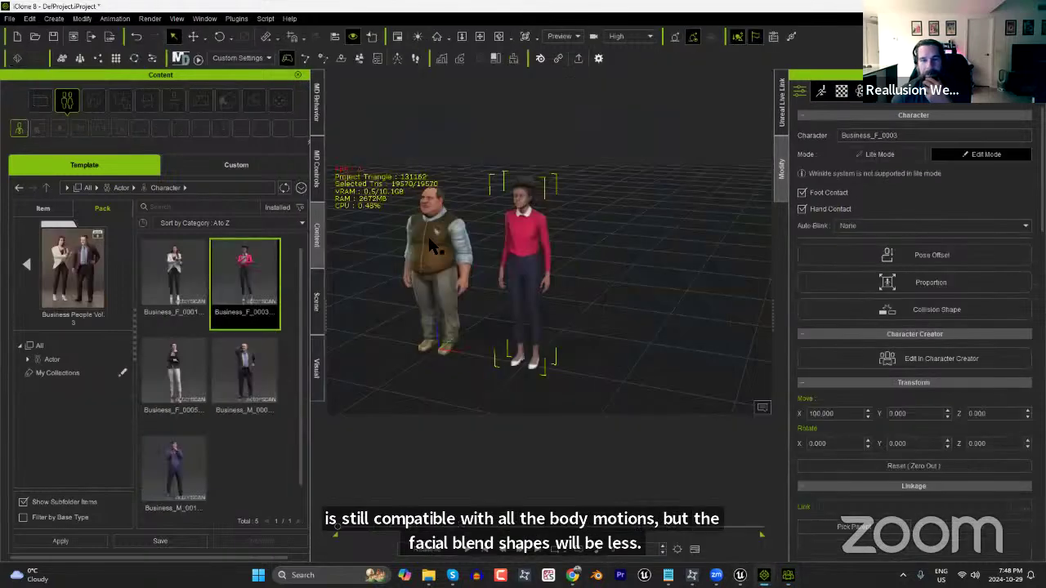
pyautogui.click(427, 234)
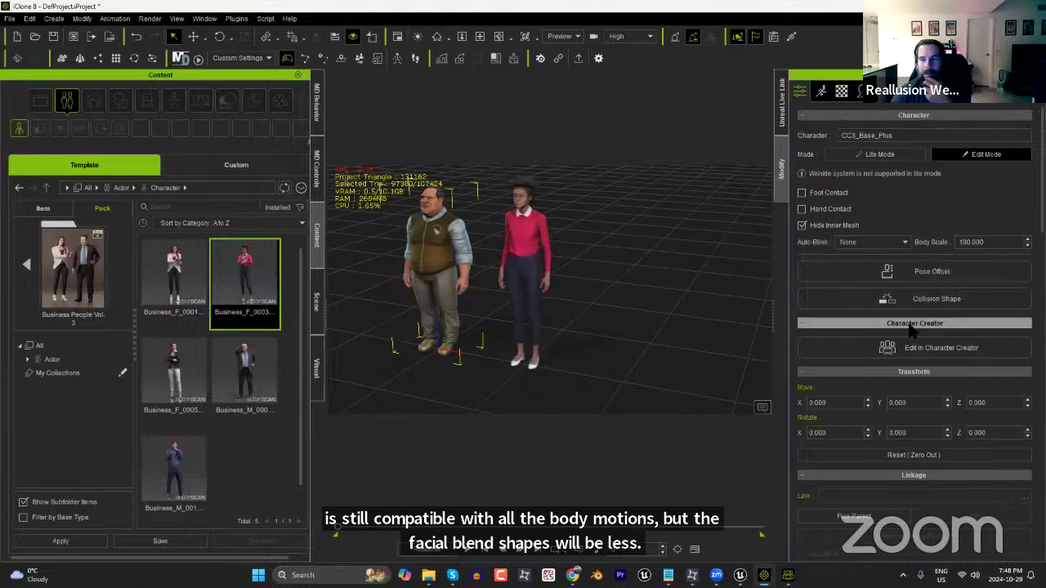
pyautogui.click(939, 347)
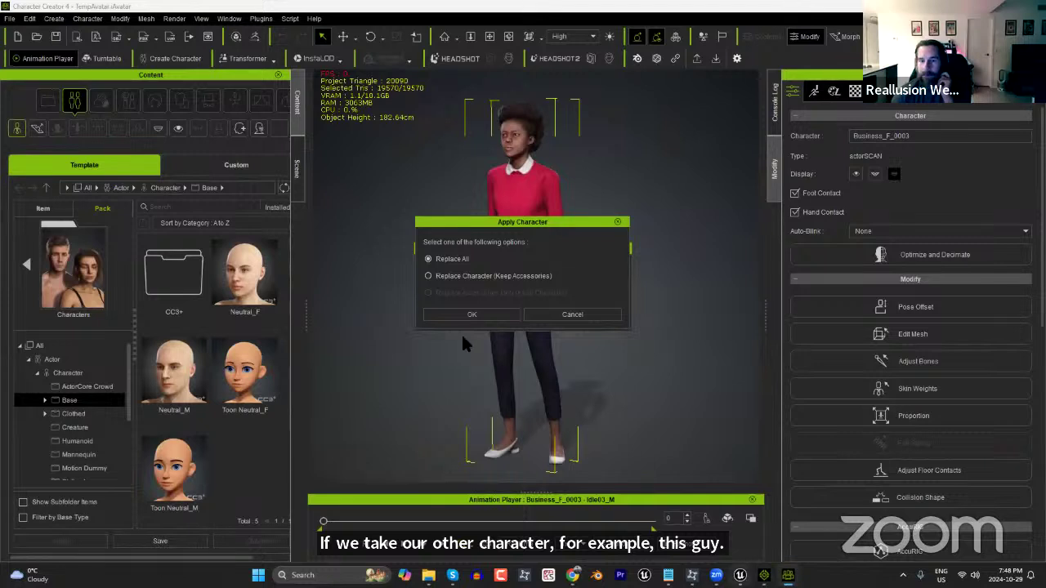
pyautogui.click(469, 314)
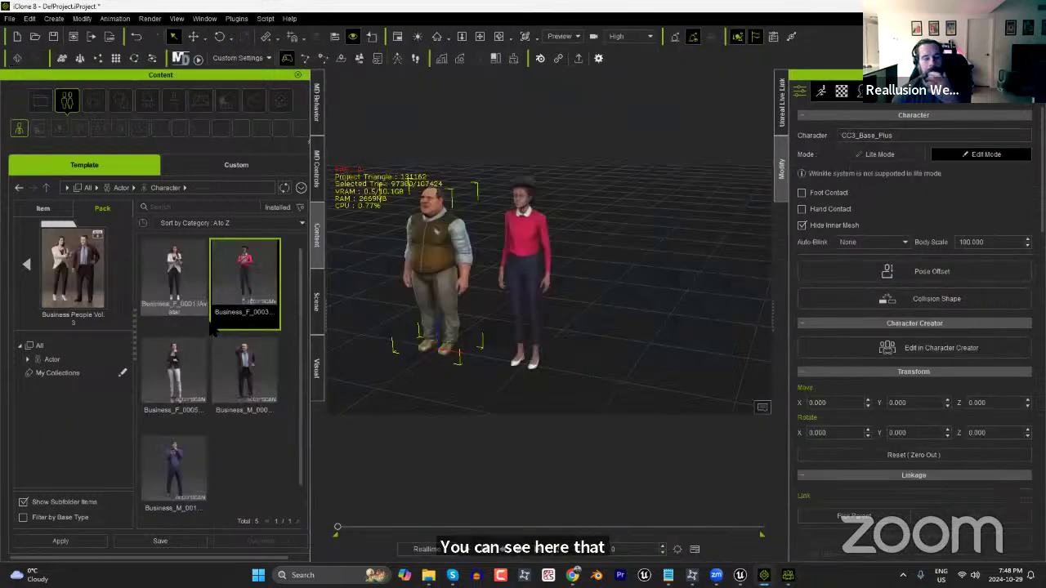
pyautogui.hotkey('alt', 'Tab')
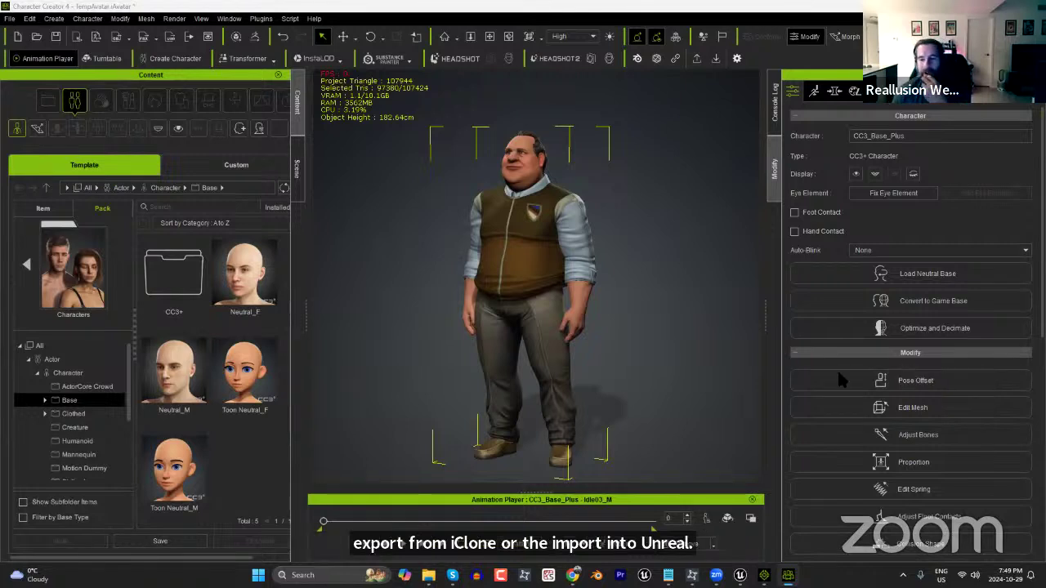
# Show the clothed character's FBX export settings with the Unreal target preset, close them without exporting and switch to Unreal Editor.
pyautogui.click(9, 18)
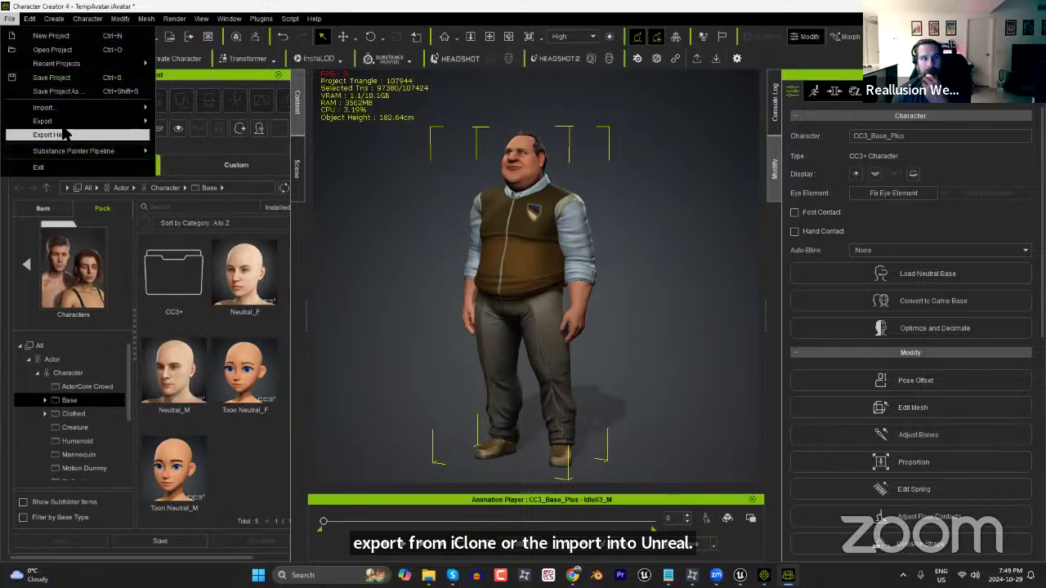
pyautogui.moveTo(65, 121)
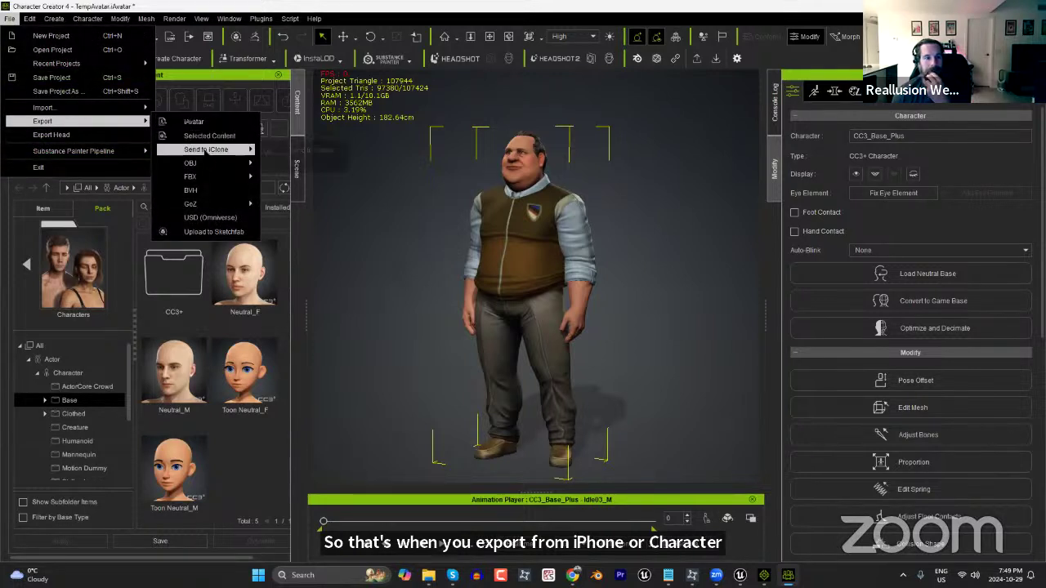
pyautogui.moveTo(206, 177)
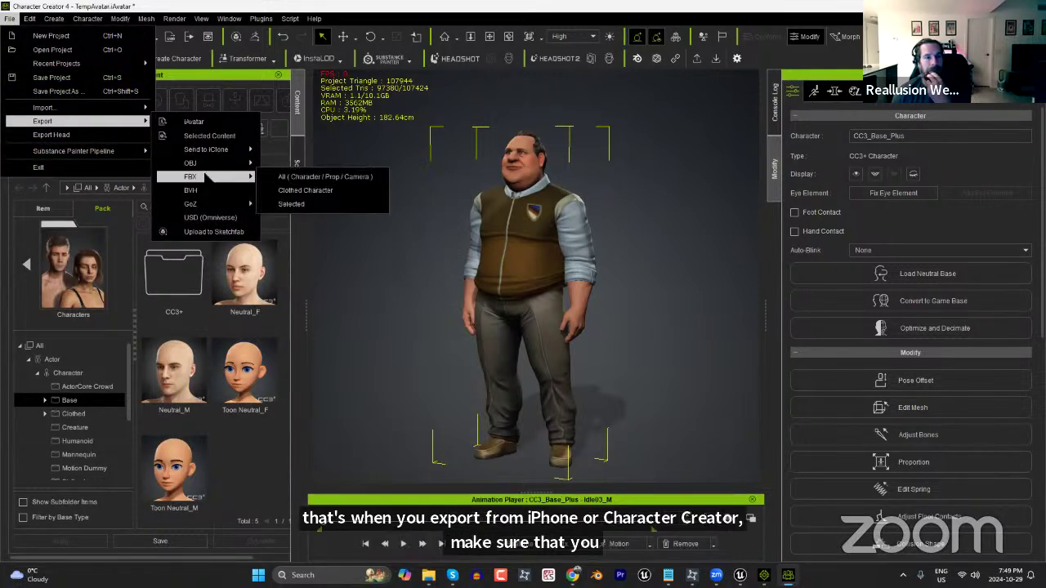
pyautogui.click(319, 190)
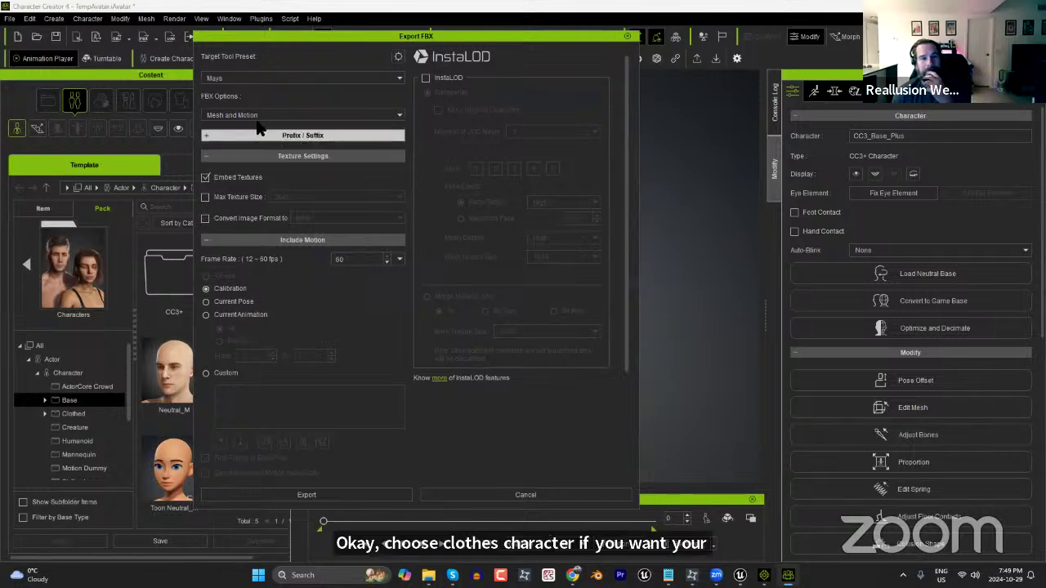
pyautogui.click(267, 76)
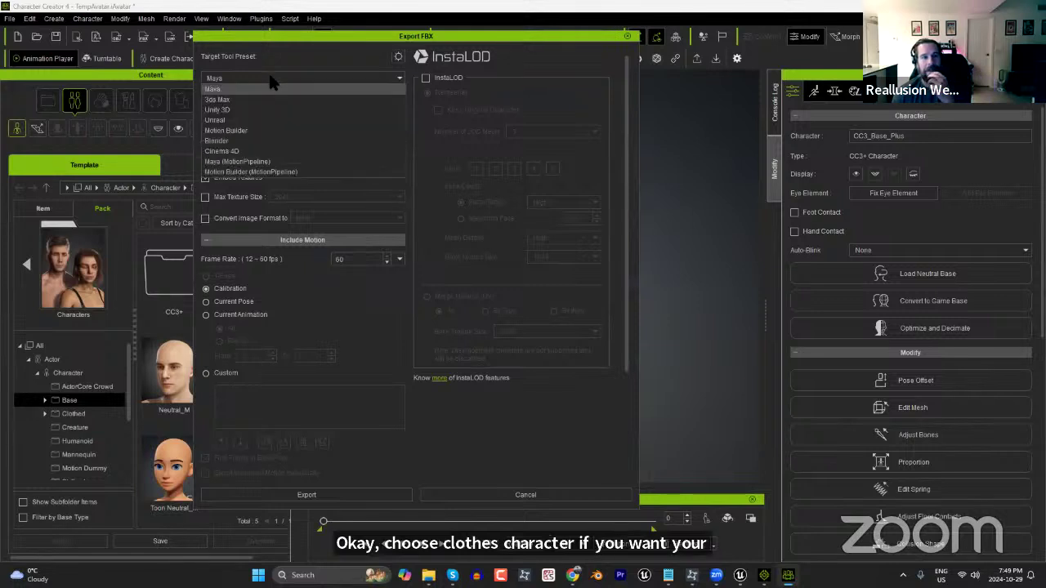
pyautogui.click(229, 120)
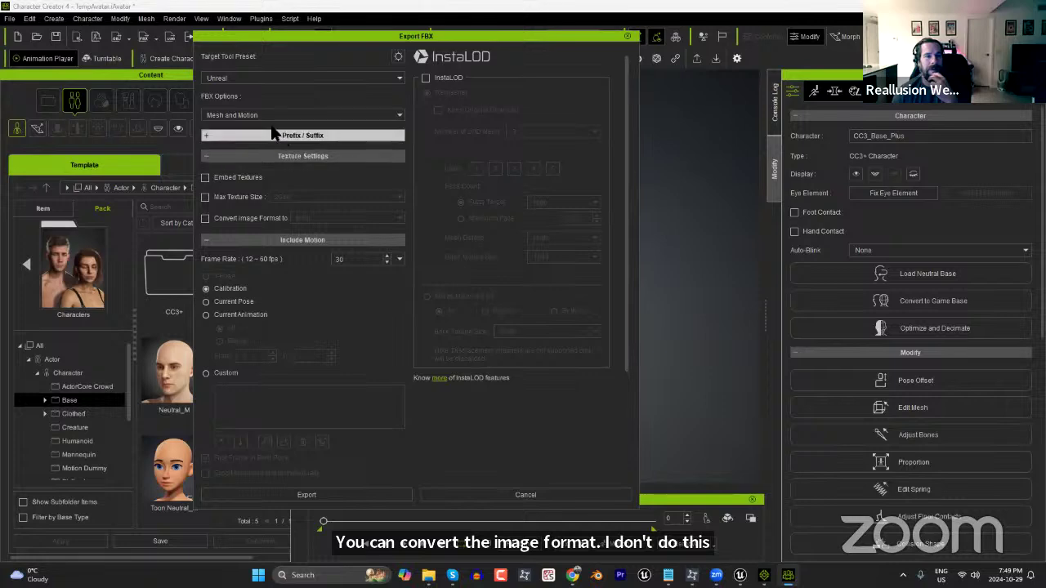
pyautogui.click(627, 36)
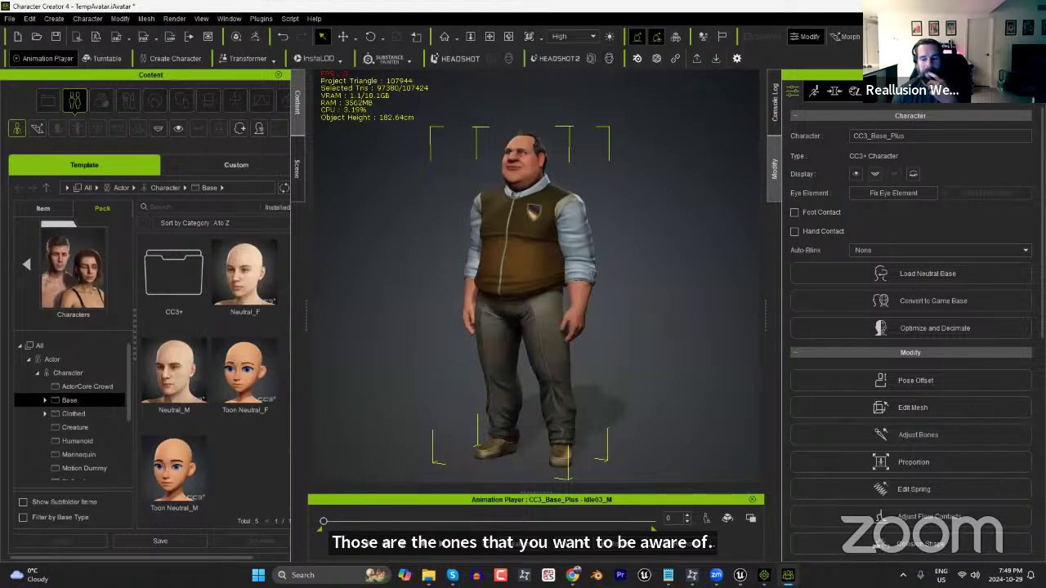
pyautogui.click(740, 574)
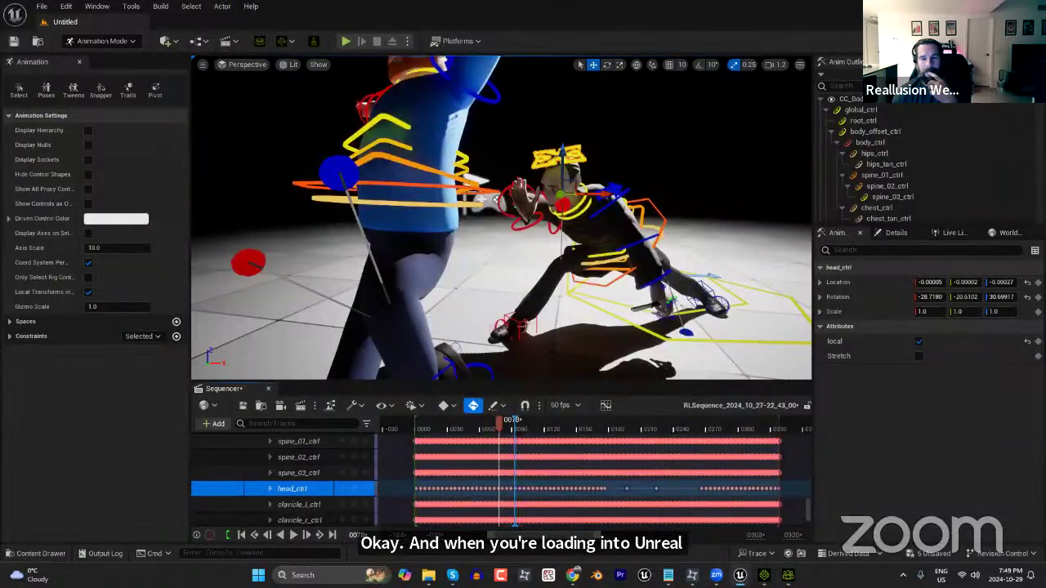
# Switch to the browser and load reallusion.com in the tab showing the Unreal iClone tutorials.
pyautogui.moveTo(724, 558)
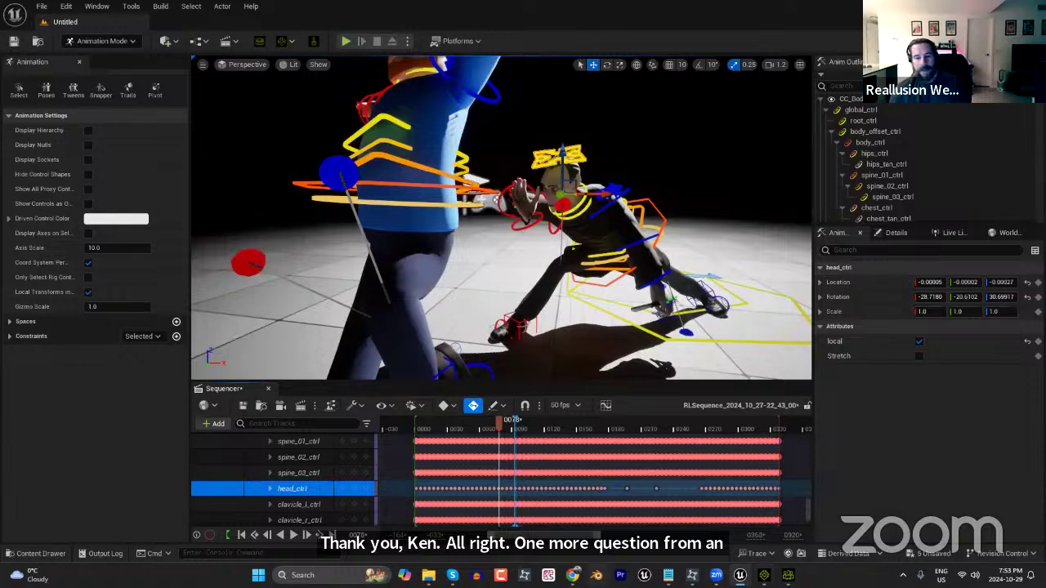
pyautogui.click(573, 574)
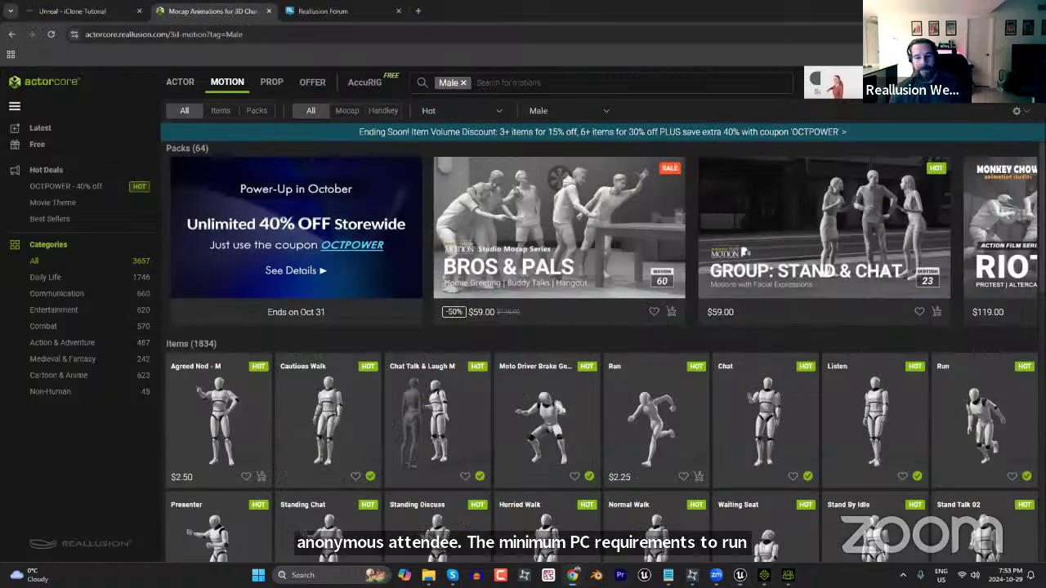
pyautogui.click(73, 11)
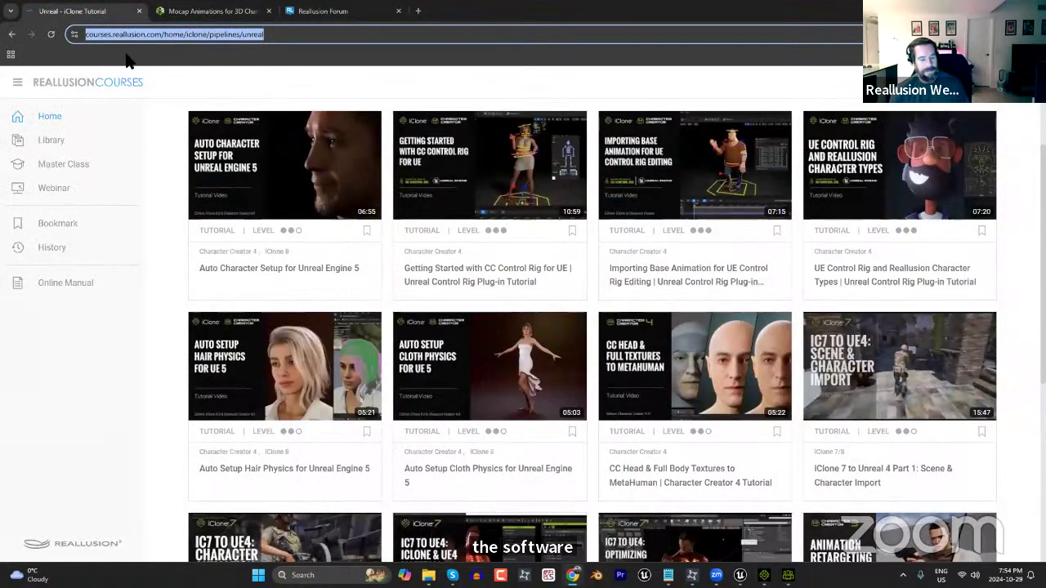
pyautogui.write('reallusion.com')
pyautogui.press('Return')
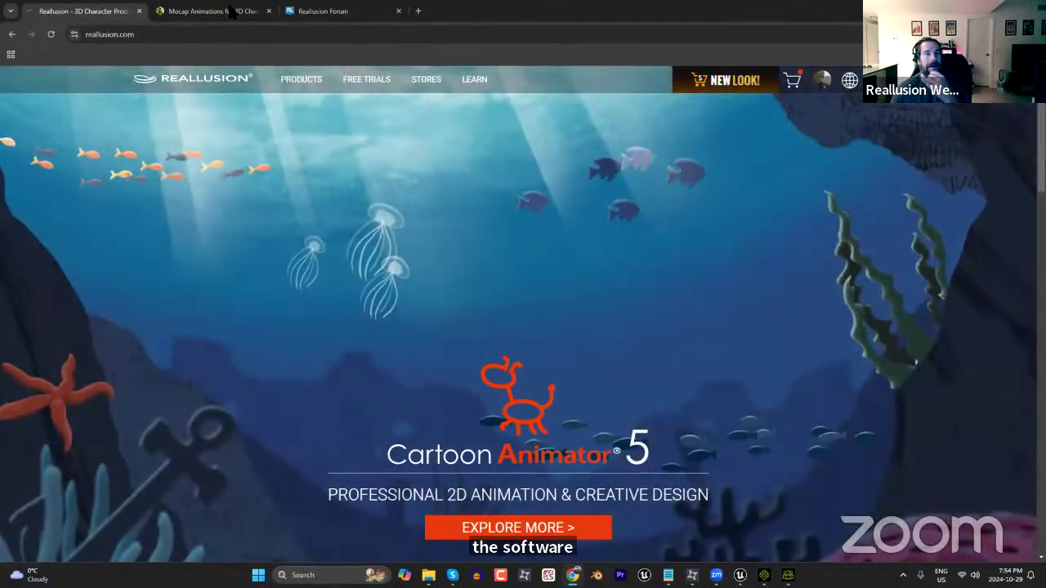
# Open iClone's product page and examine its system requirements.
pyautogui.moveTo(296, 85)
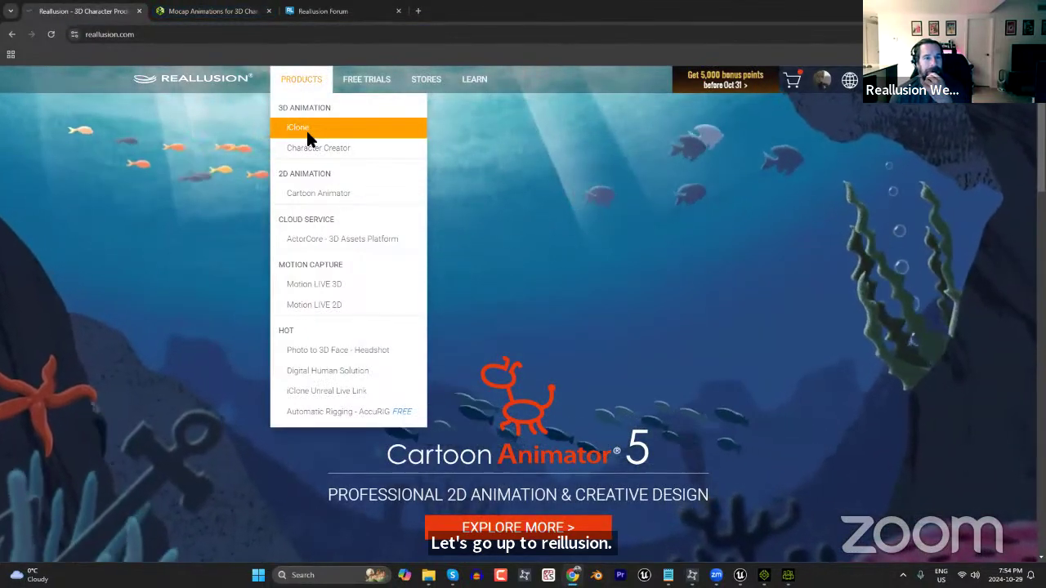
pyautogui.click(305, 129)
pyautogui.moveTo(256, 112)
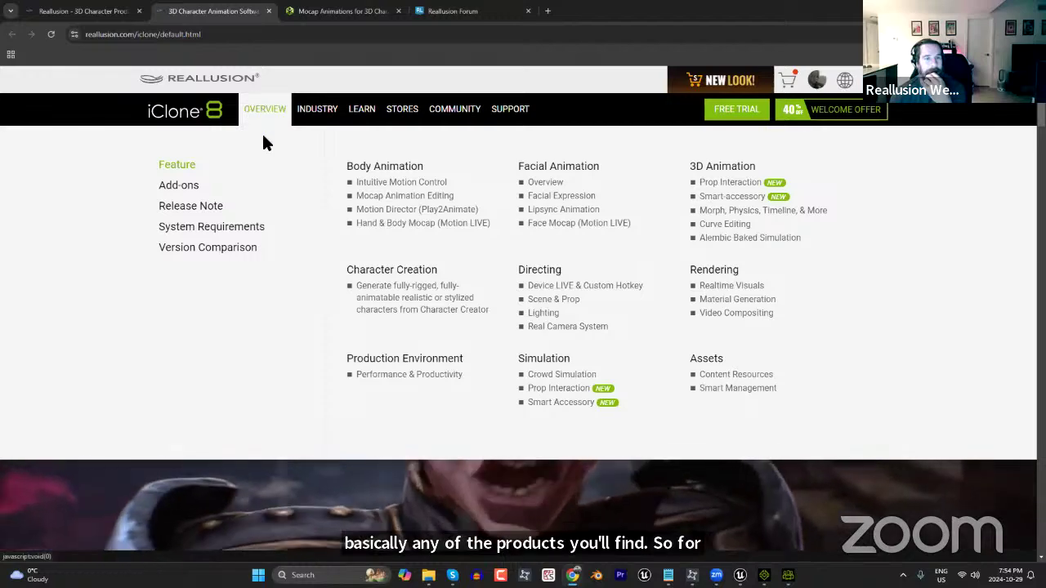
pyautogui.click(226, 234)
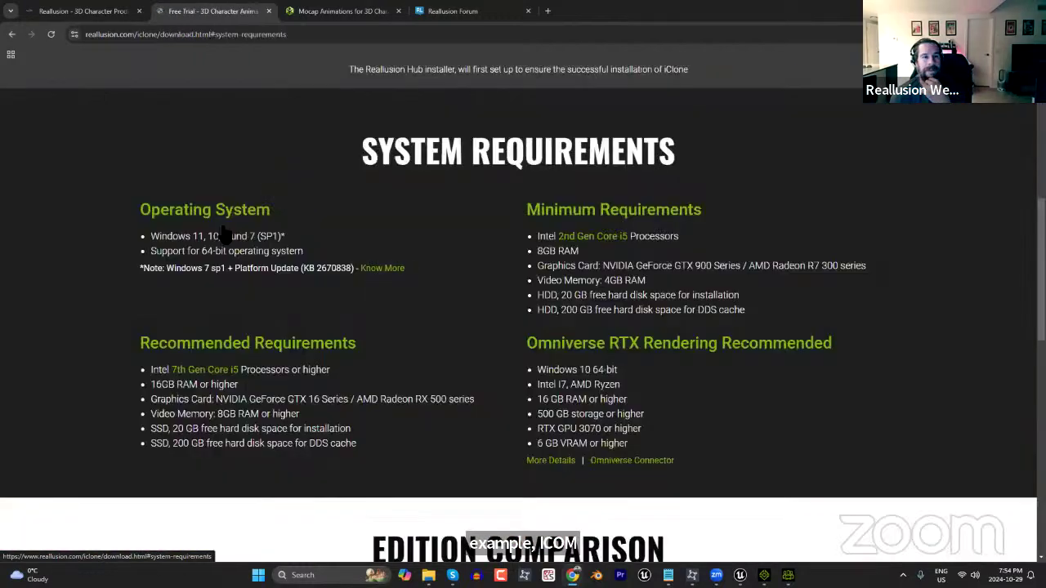
pyautogui.scroll(-2, 572, 331)
pyautogui.scroll(2, 509, 323)
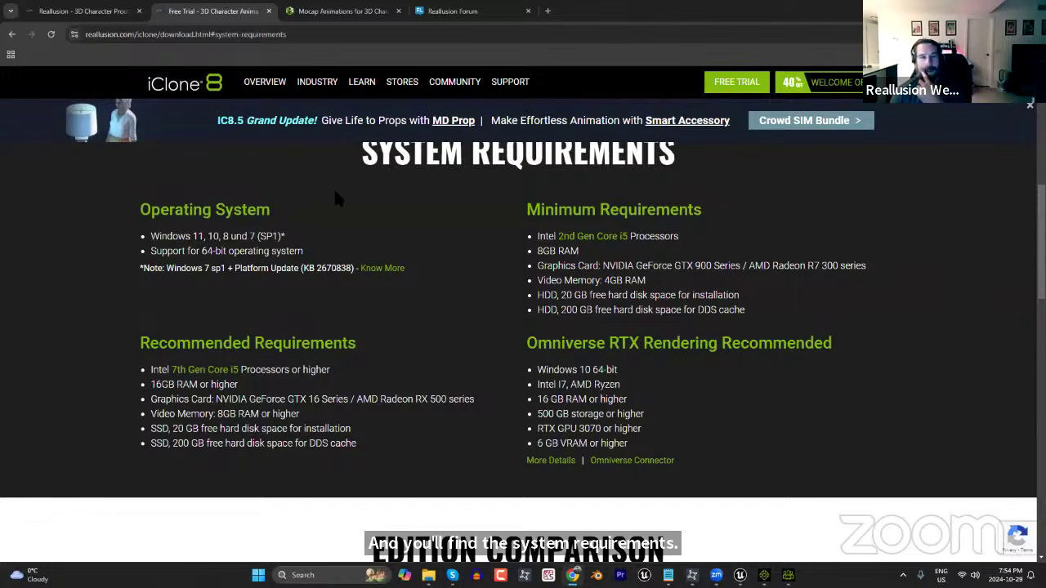
pyautogui.moveTo(255, 82)
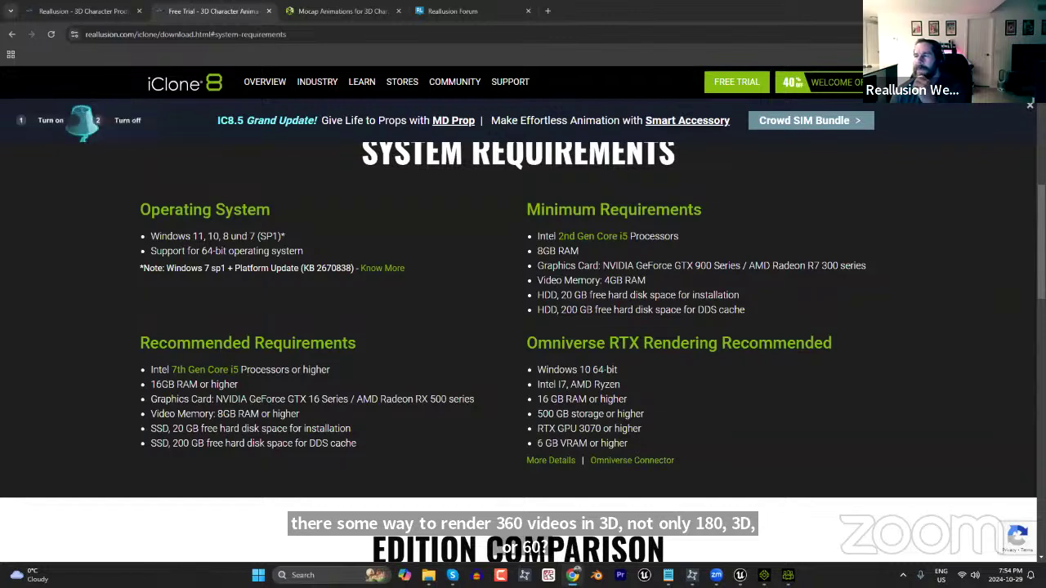
# Switch to iClone and look through the video render settings, including 3D Stereo, 360° Panorama, render quality and output range, closing them without exporting.
pyautogui.click(788, 575)
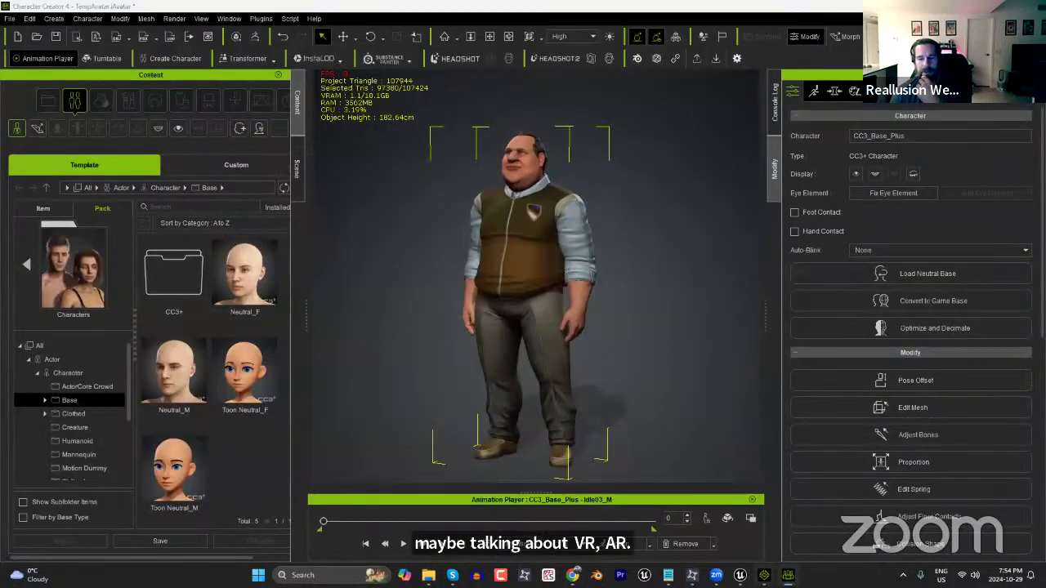
pyautogui.click(764, 574)
pyautogui.click(151, 19)
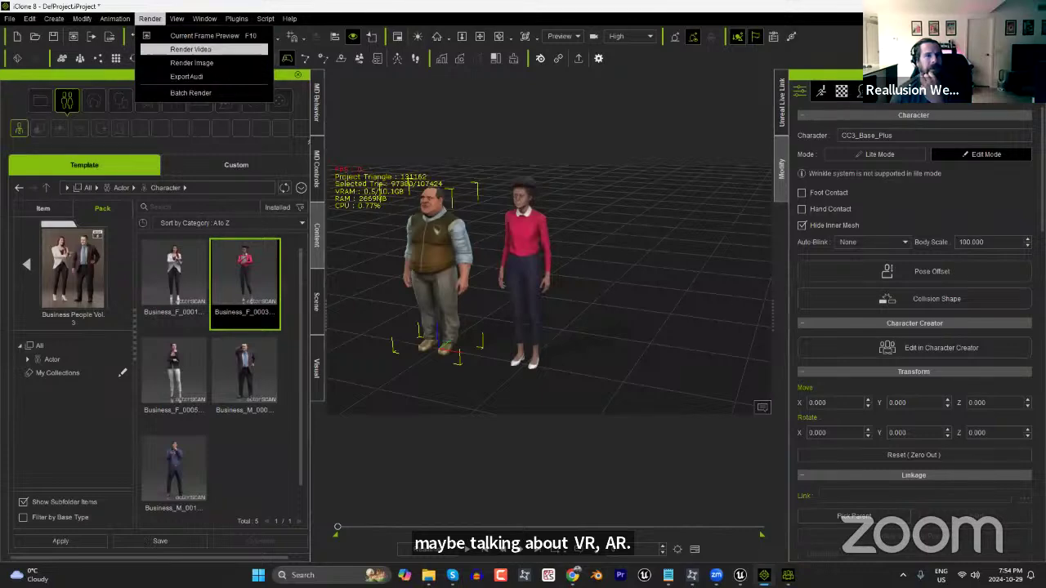
pyautogui.click(205, 49)
pyautogui.moveTo(923, 213); pyautogui.dragTo(628, 92)
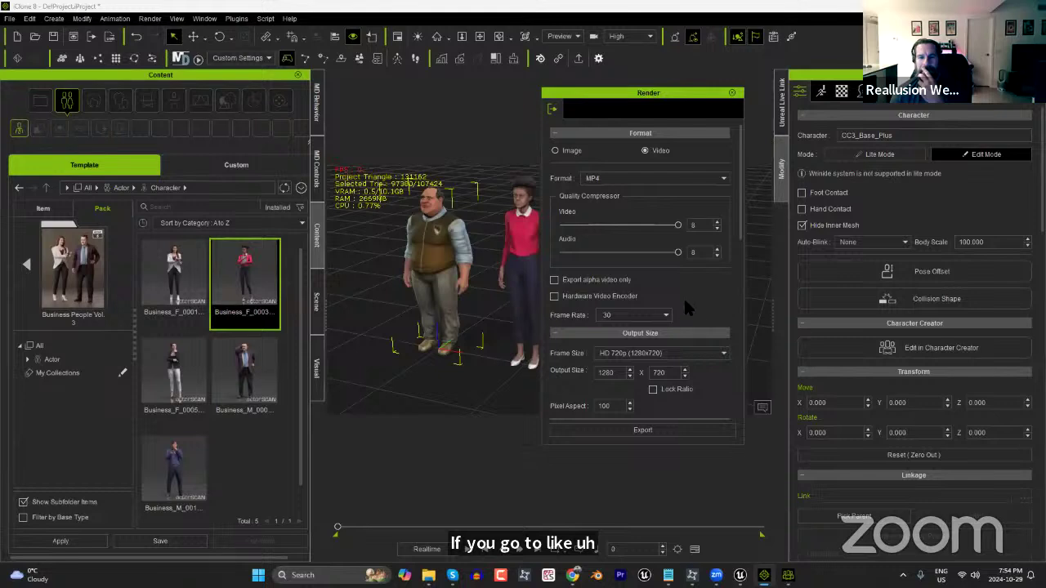
pyautogui.scroll(-2, 680, 300)
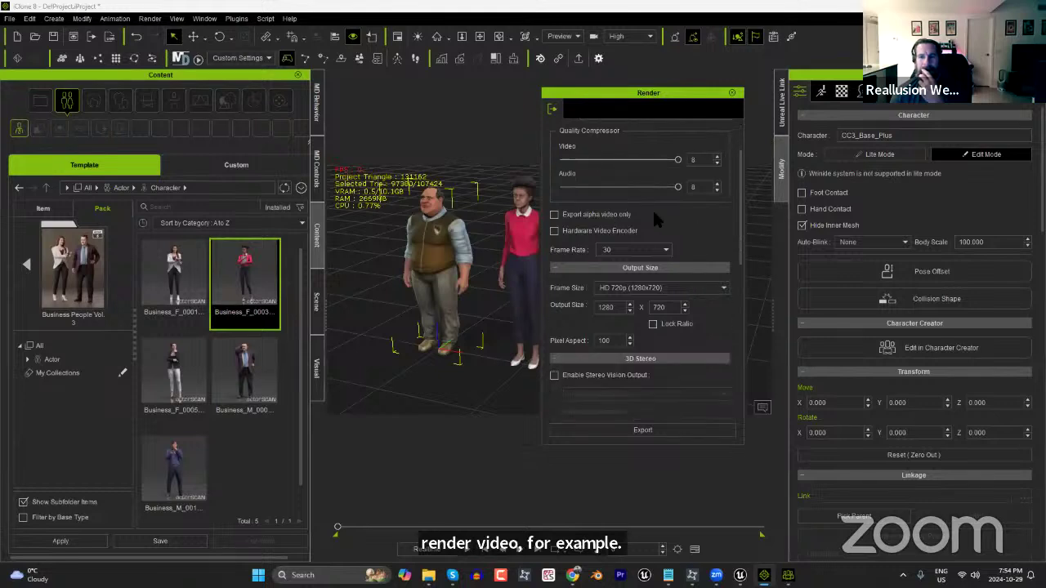
pyautogui.moveTo(740, 200); pyautogui.dragTo(726, 273)
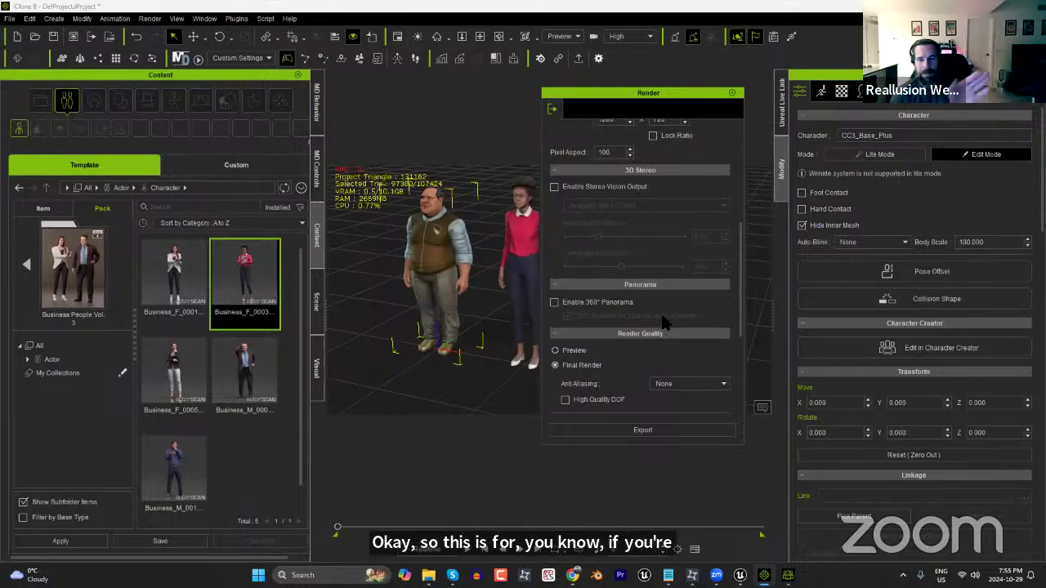
pyautogui.moveTo(740, 299); pyautogui.dragTo(732, 354)
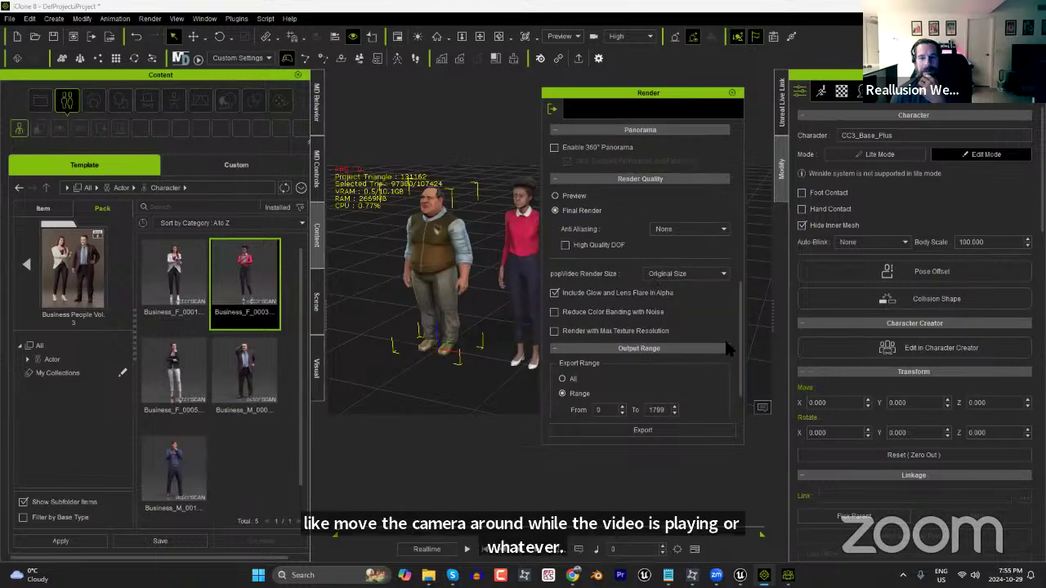
pyautogui.click(731, 93)
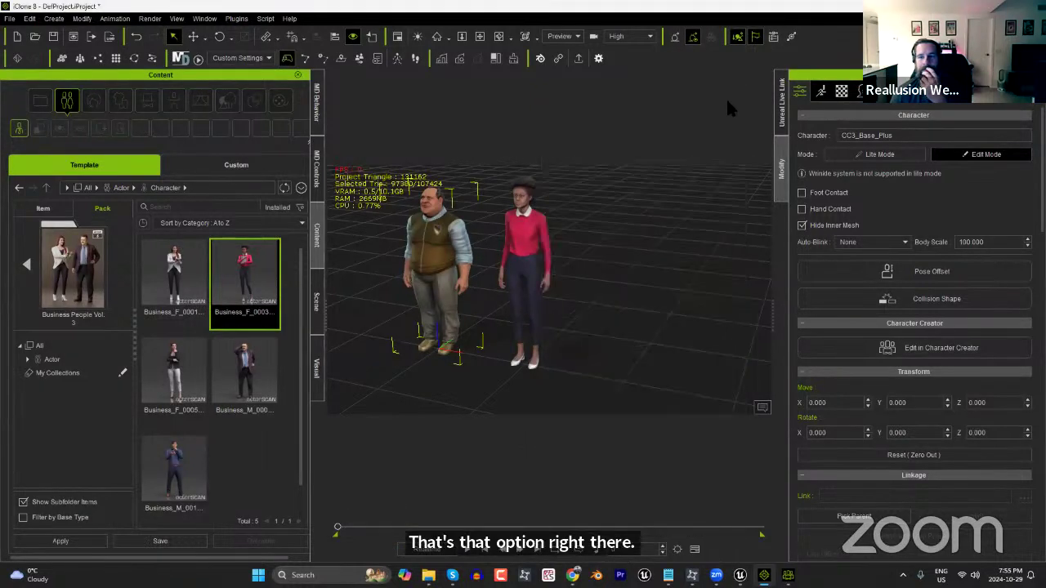